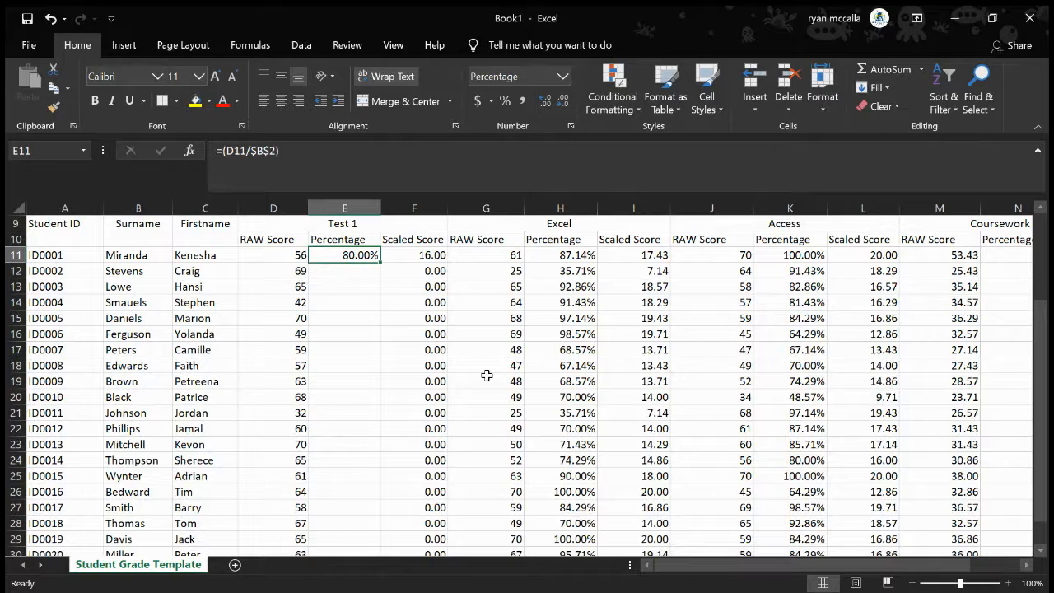
Replace the first student's Test 1 percentage in E11 with the relative-reference formula =D11/B2
{"action": "key", "text": "Delete"}
{"action": "scroll", "coordinate": [350, 287], "scroll_direction": "up", "scroll_amount": 3}
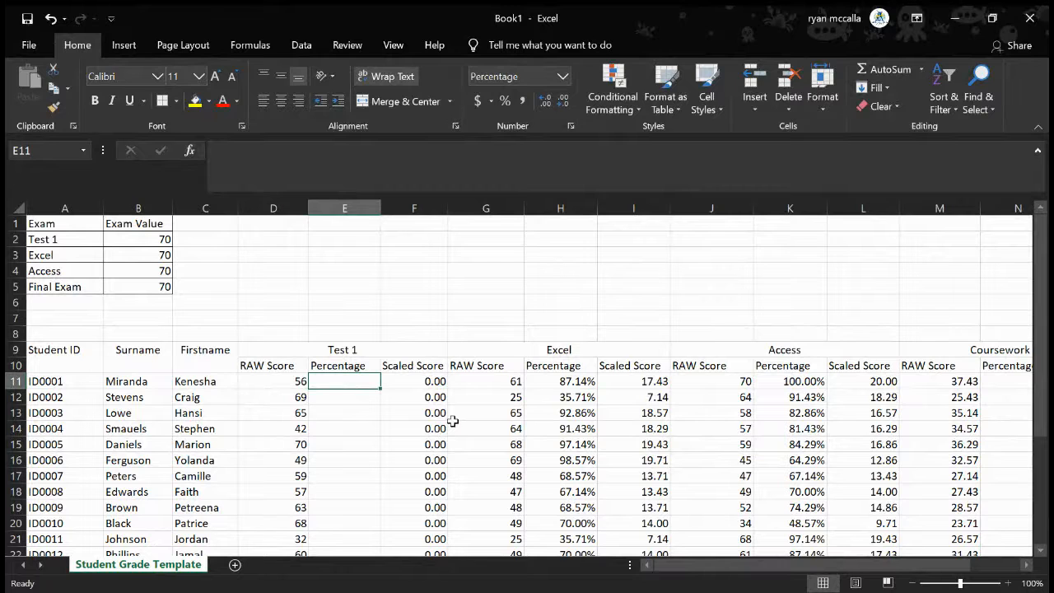
{"action": "type", "text": "="}
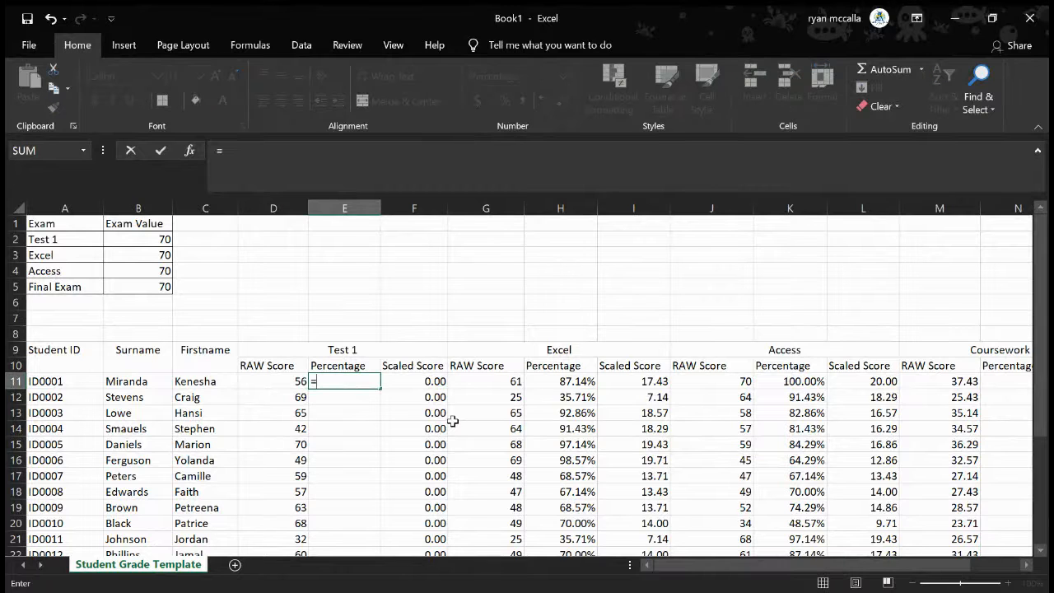
{"action": "left_click", "coordinate": [289, 382]}
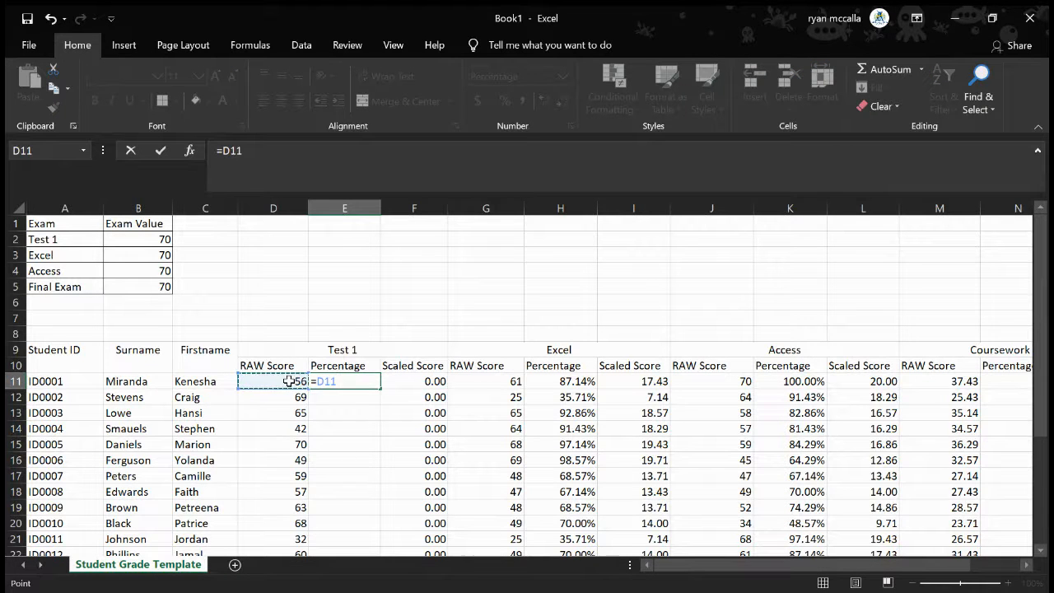
{"action": "type", "text": "/"}
{"action": "left_click", "coordinate": [131, 242]}
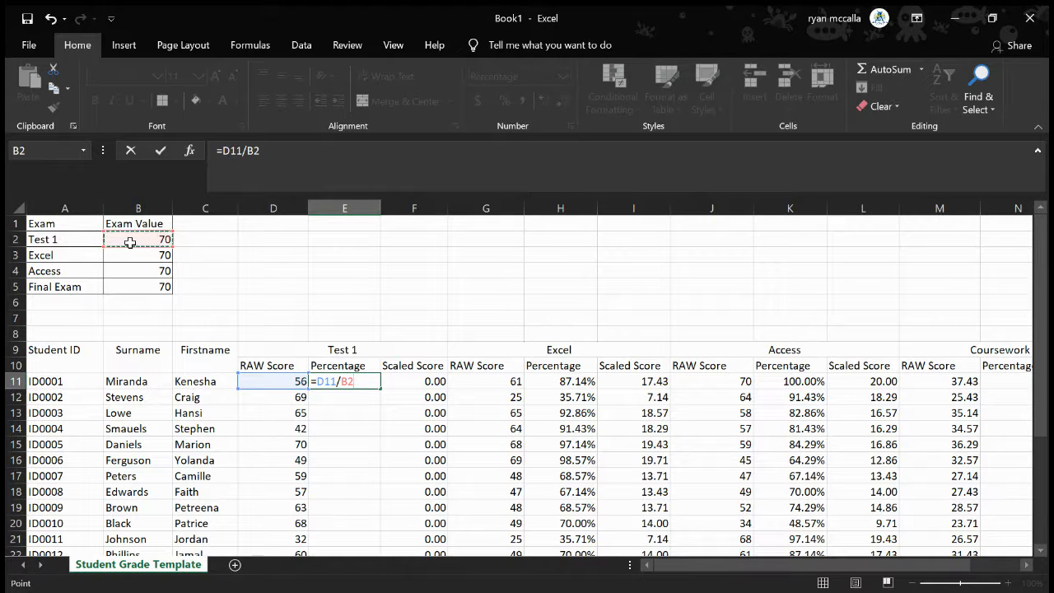
{"action": "key", "text": "Return"}
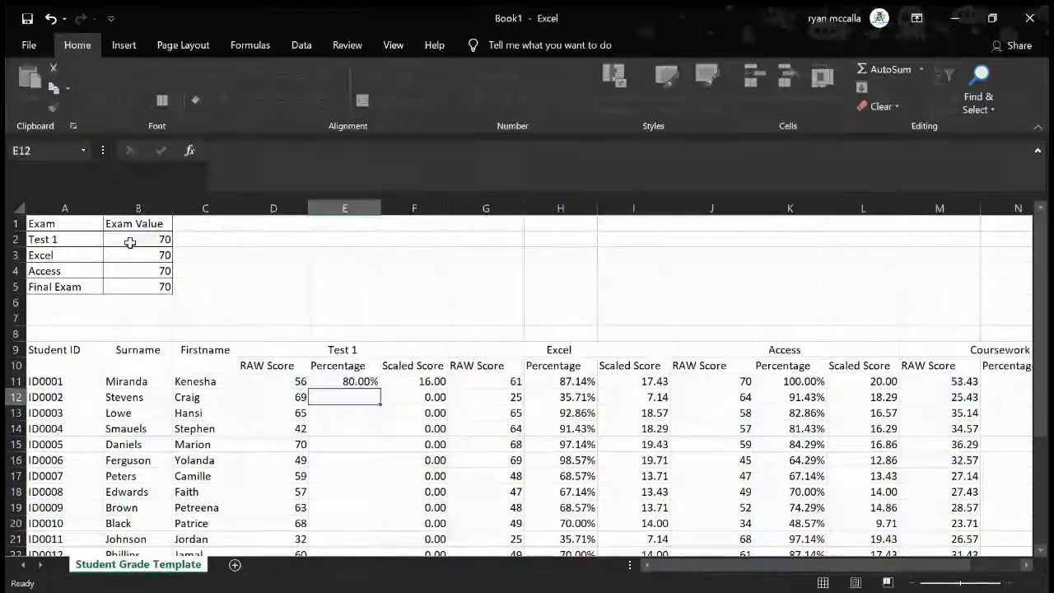
Fill the E11 percentage formula down the Test 1 Percentage column to row 31
{"action": "left_click", "coordinate": [356, 381]}
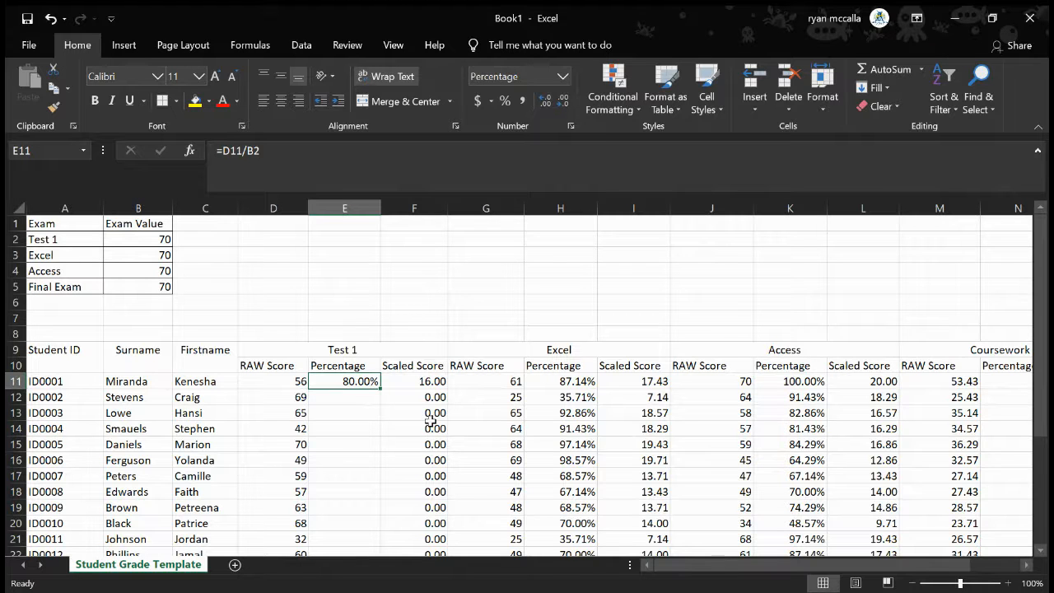
{"action": "scroll", "coordinate": [555, 397], "scroll_direction": "down", "scroll_amount": 2}
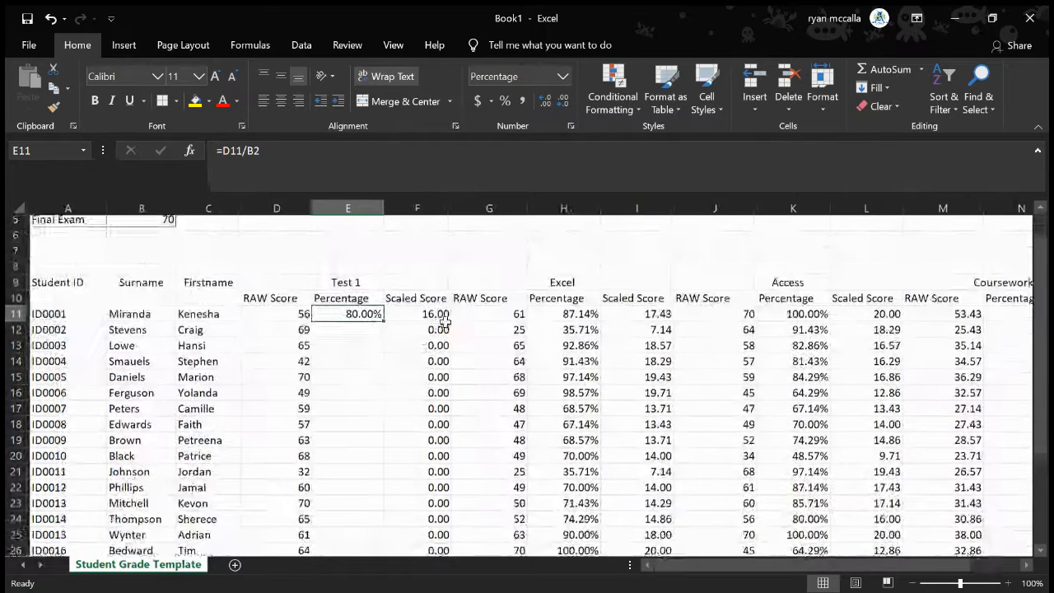
{"action": "scroll", "coordinate": [444, 321], "scroll_direction": "down", "scroll_amount": 1}
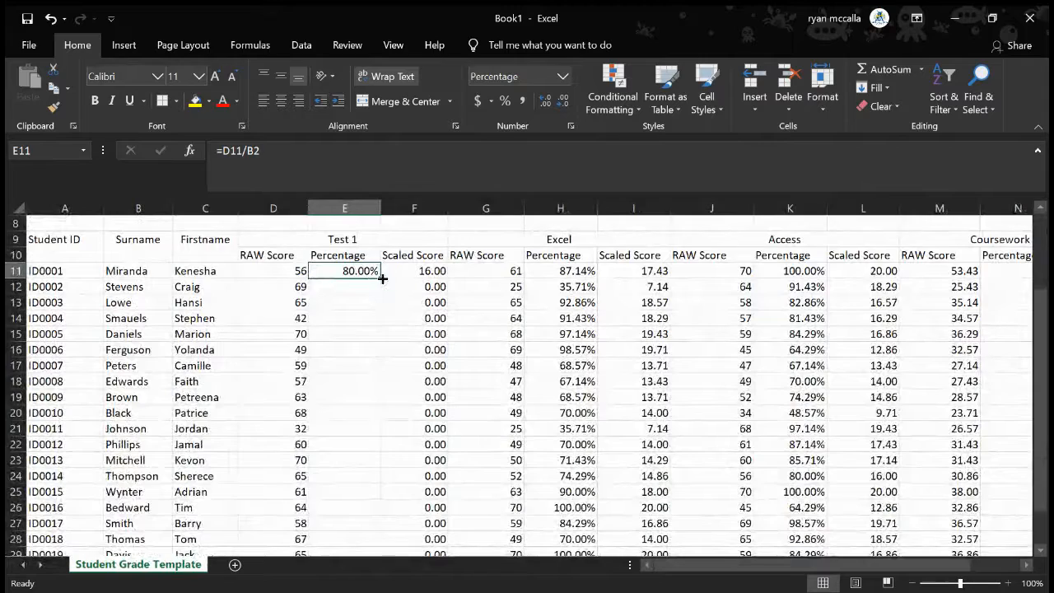
{"action": "left_click_drag", "start_coordinate": [382, 278], "coordinate": [381, 514]}
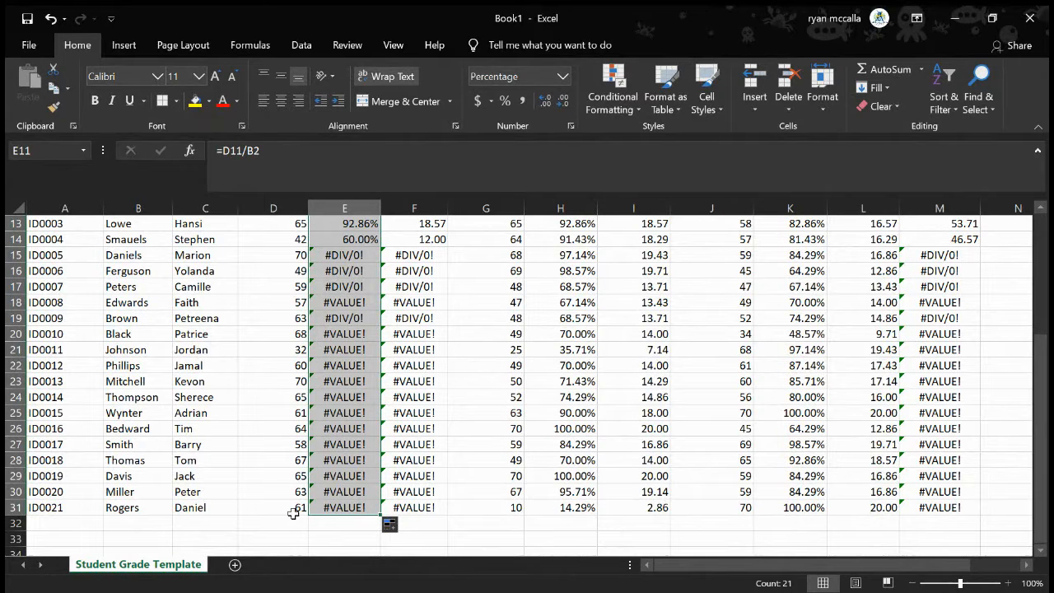
Examine the filled formulas in E12 to E15 to see which exam value cells they reference
{"action": "scroll", "coordinate": [298, 421], "scroll_direction": "up", "scroll_amount": 3}
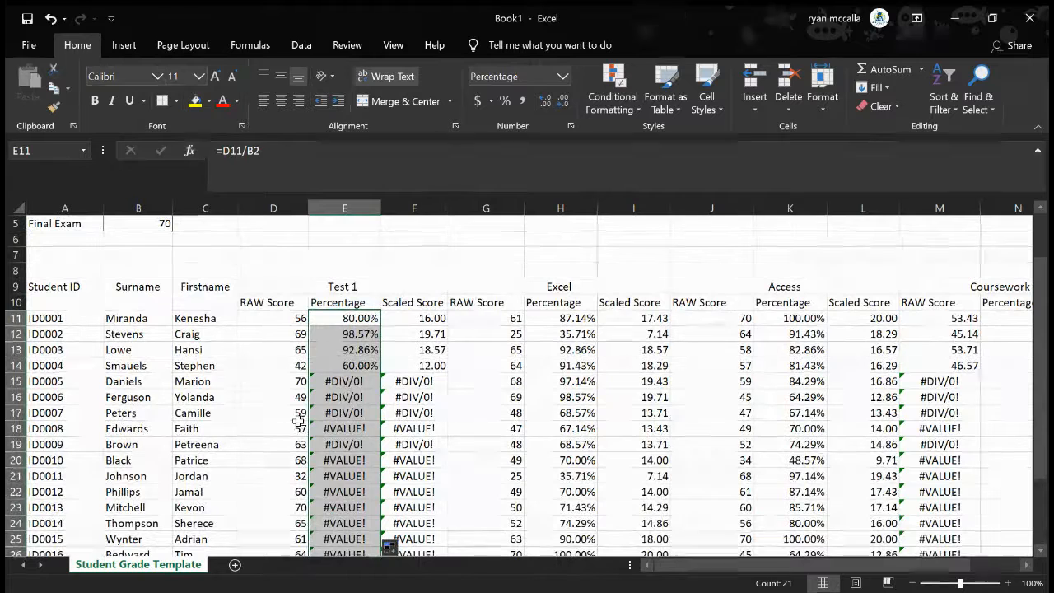
{"action": "left_click", "coordinate": [336, 340]}
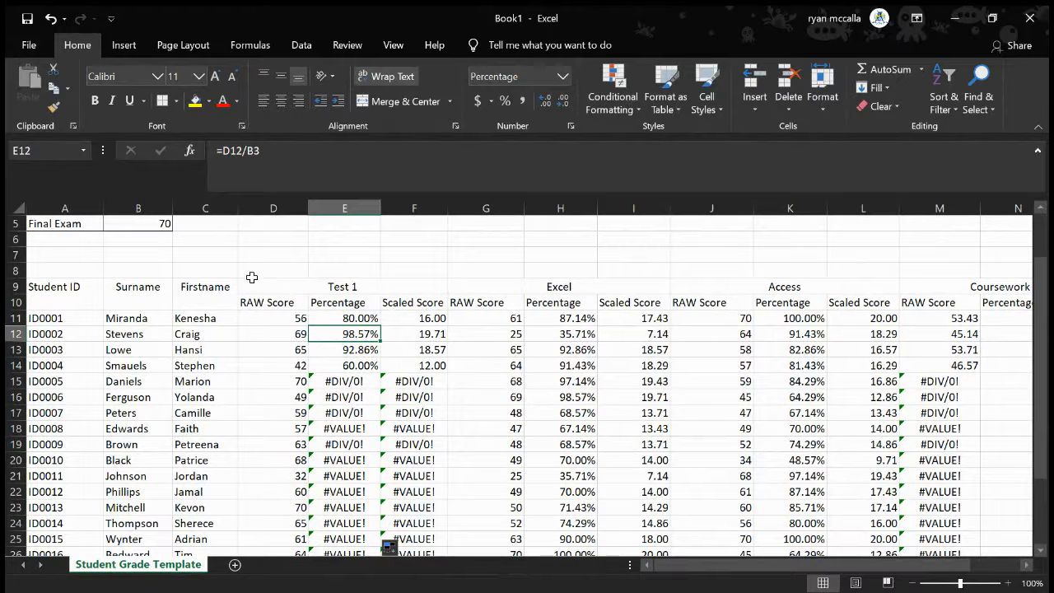
{"action": "scroll", "coordinate": [417, 373], "scroll_direction": "up", "scroll_amount": 1}
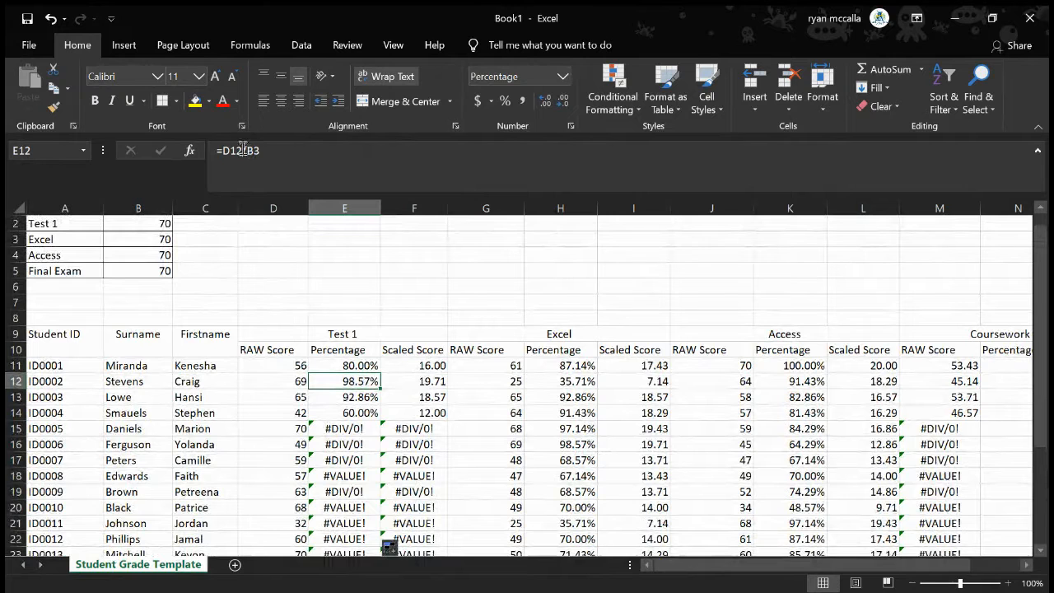
{"action": "left_click", "coordinate": [348, 397]}
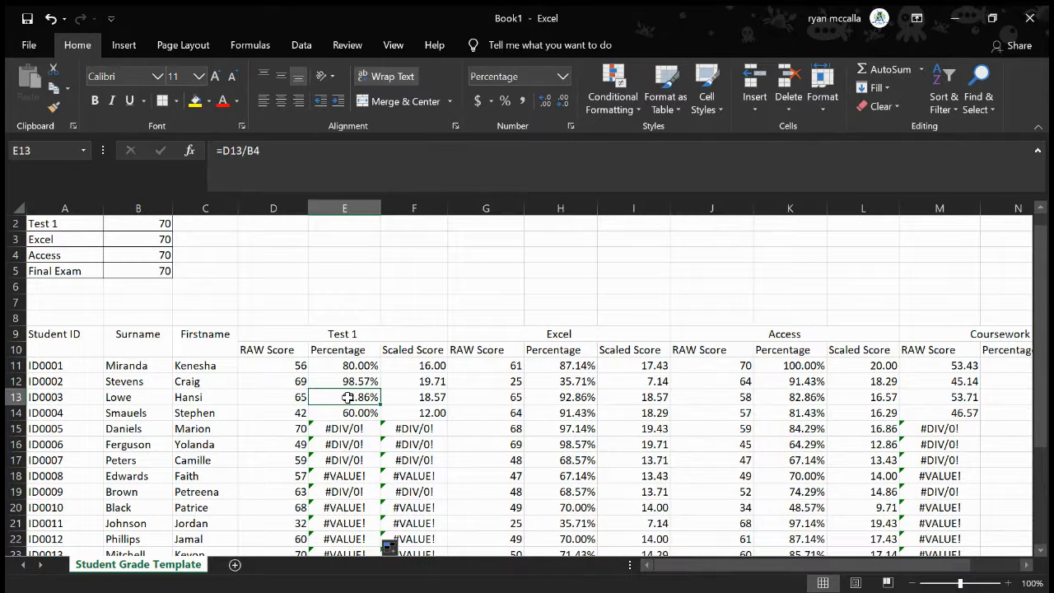
{"action": "left_click", "coordinate": [359, 416]}
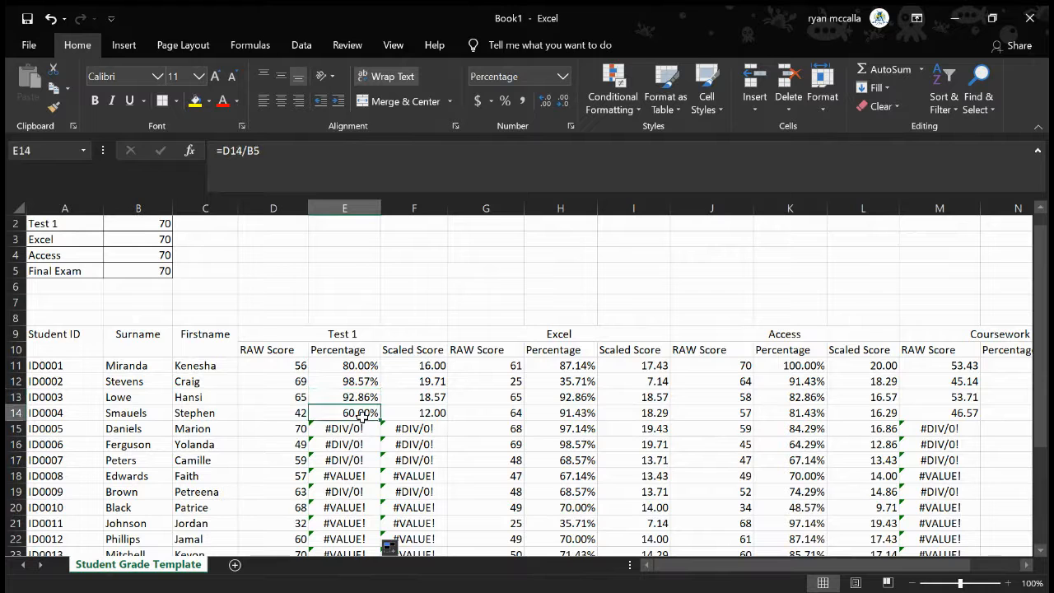
{"action": "left_click", "coordinate": [354, 429]}
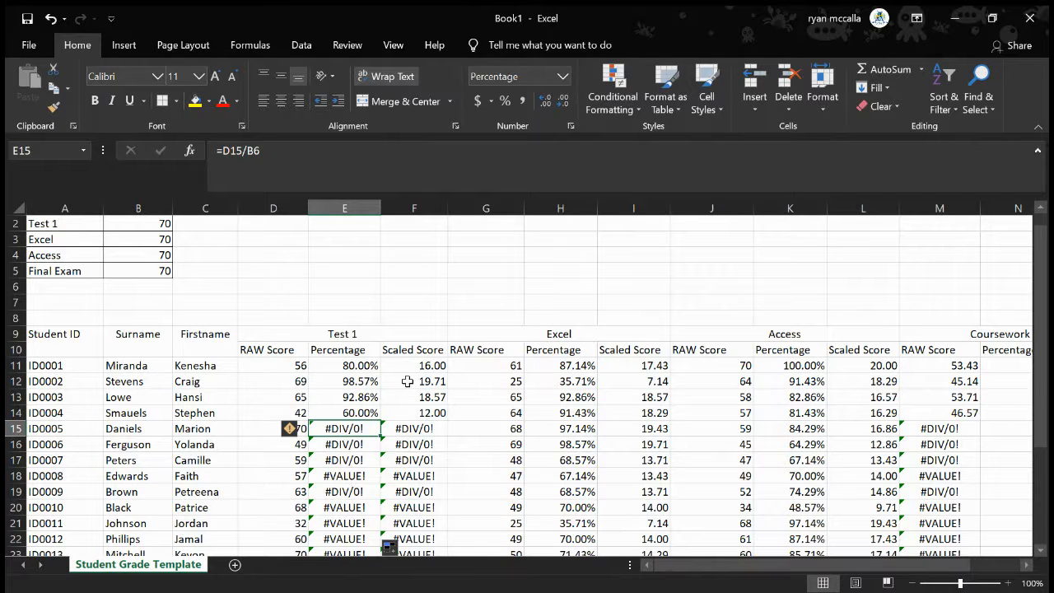
Undo the relative-reference edits to bring back the Test 1 percentage formulas that use $B$2
{"action": "key", "text": "ctrl+z"}
{"action": "key", "text": "ctrl+y"}
{"action": "key", "text": "ctrl+y"}
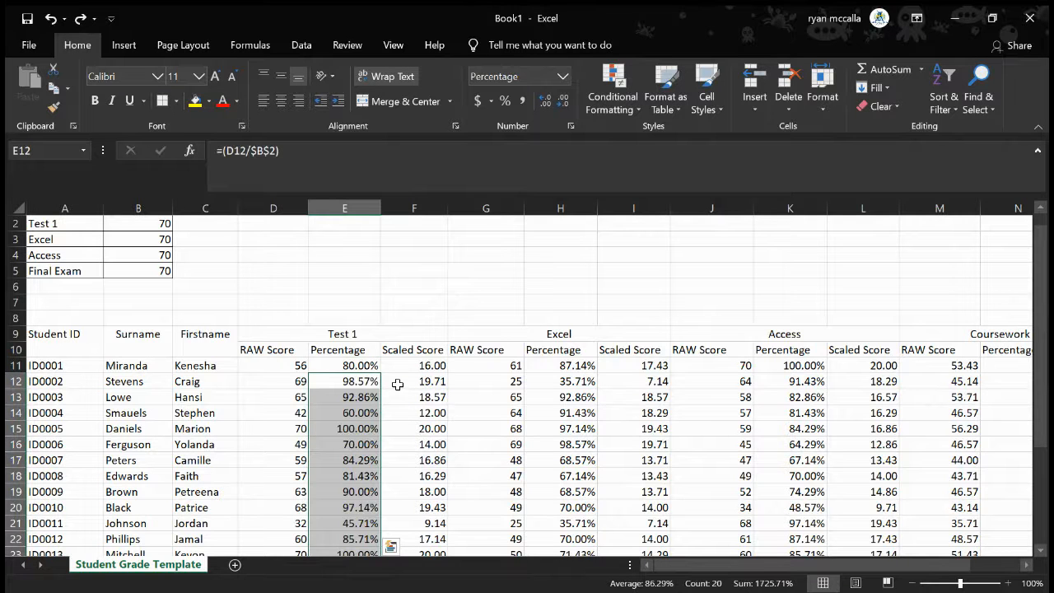
Examine the absolute-reference formulas in E11 to E14 against the Test 1 exam value in B2
{"action": "left_click", "coordinate": [349, 413]}
{"action": "left_click", "coordinate": [364, 396]}
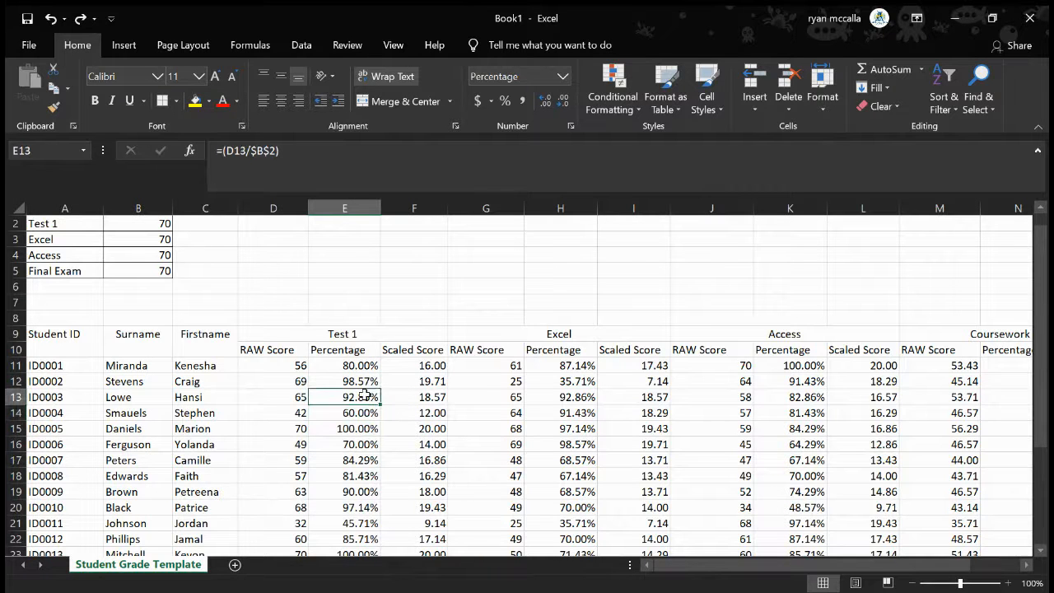
{"action": "left_click", "coordinate": [365, 383]}
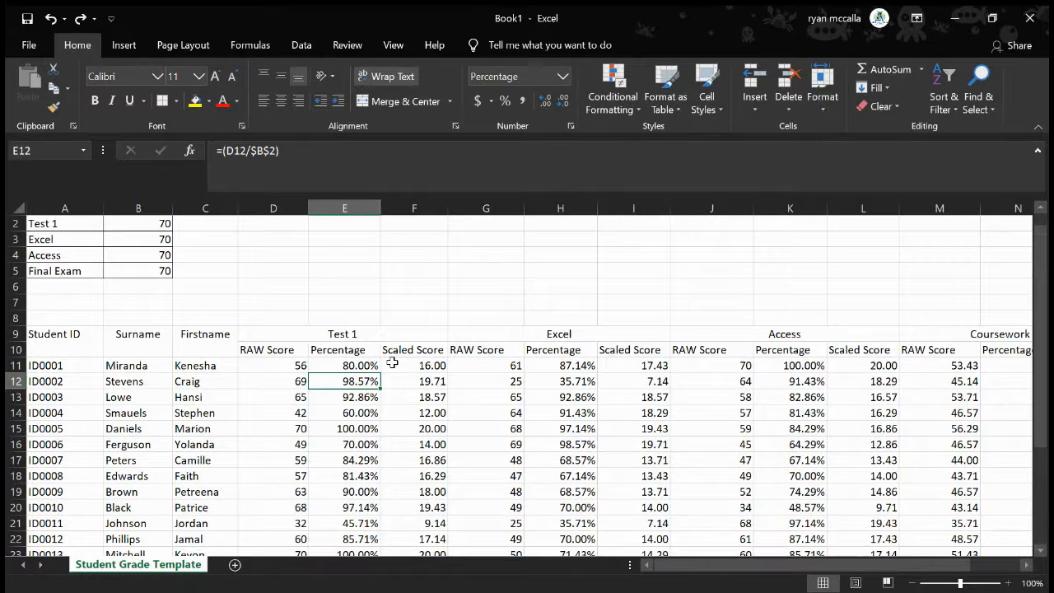
{"action": "left_click", "coordinate": [345, 398]}
{"action": "left_click", "coordinate": [350, 380]}
{"action": "scroll", "coordinate": [184, 324], "scroll_direction": "up", "scroll_amount": 1}
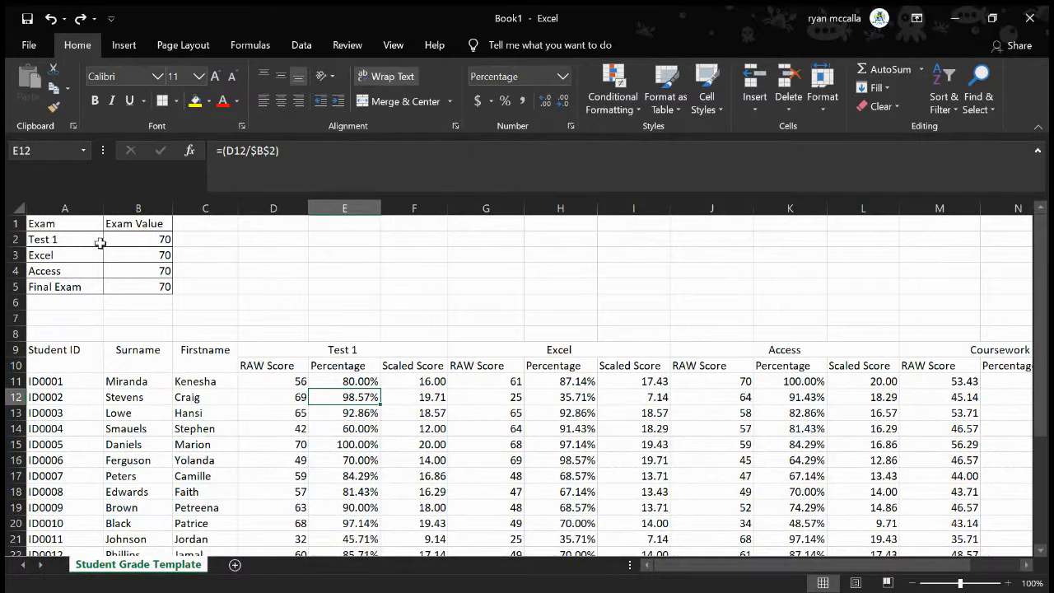
{"action": "left_click", "coordinate": [135, 239]}
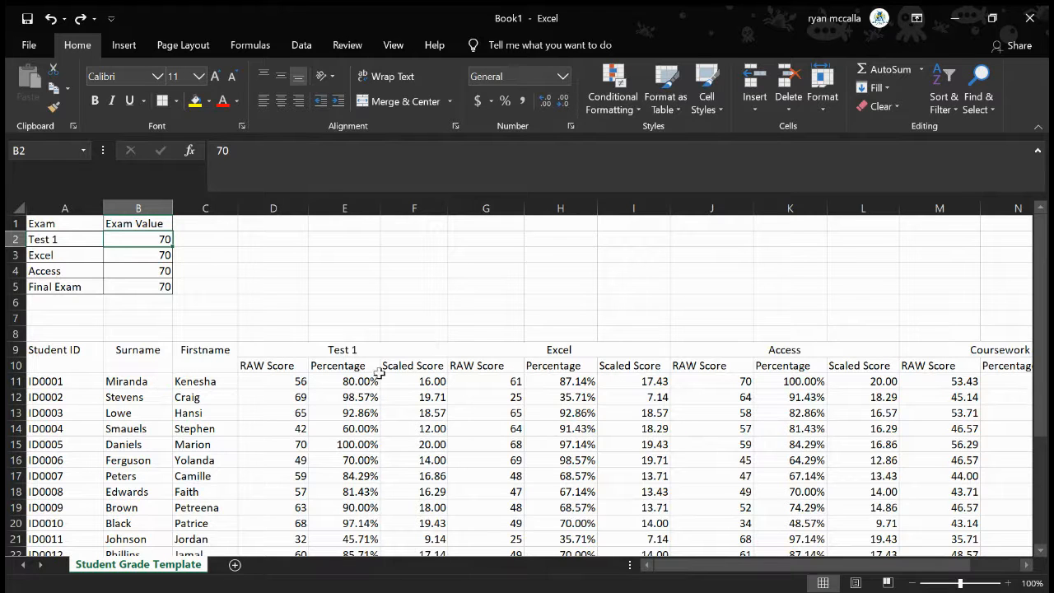
{"action": "left_click", "coordinate": [342, 384]}
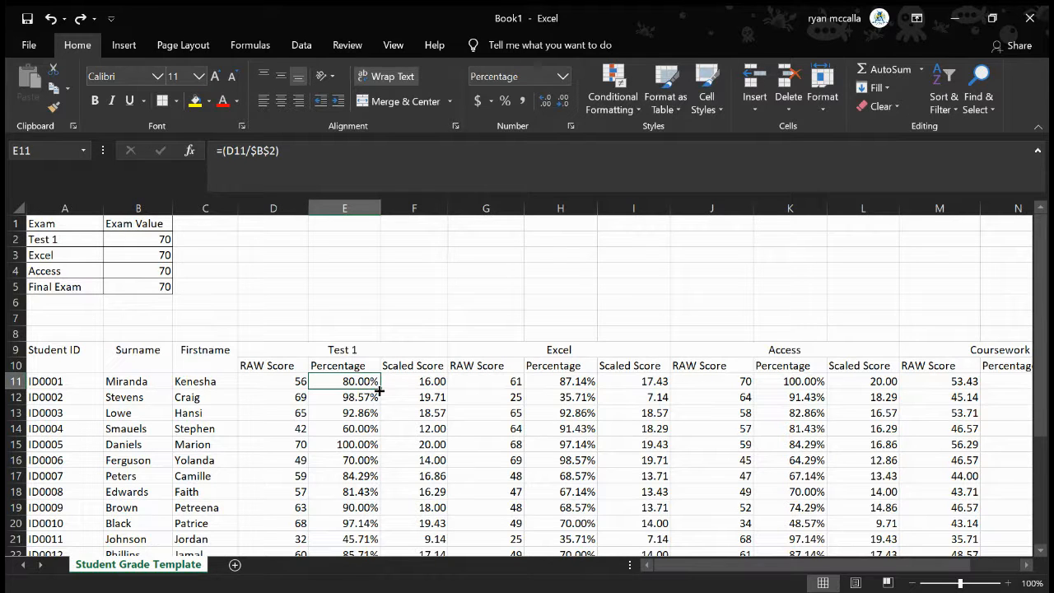
Undo the most recent edits, back to the exam label Test in A2
{"action": "key", "text": "ctrl+z"}
{"action": "key", "text": "ctrl+z"}
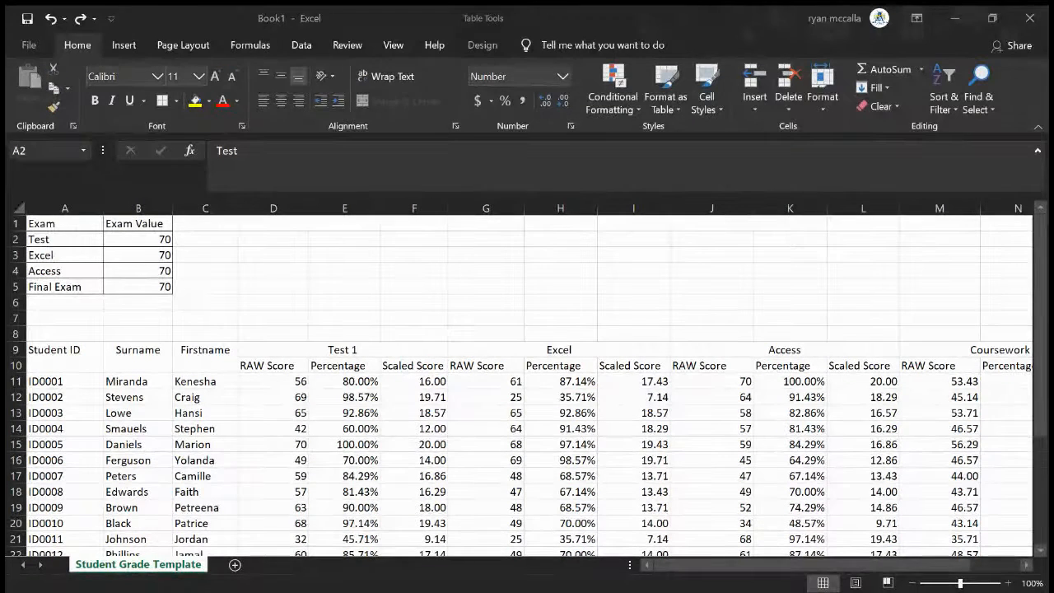
{"action": "key", "text": "ctrl+y"}
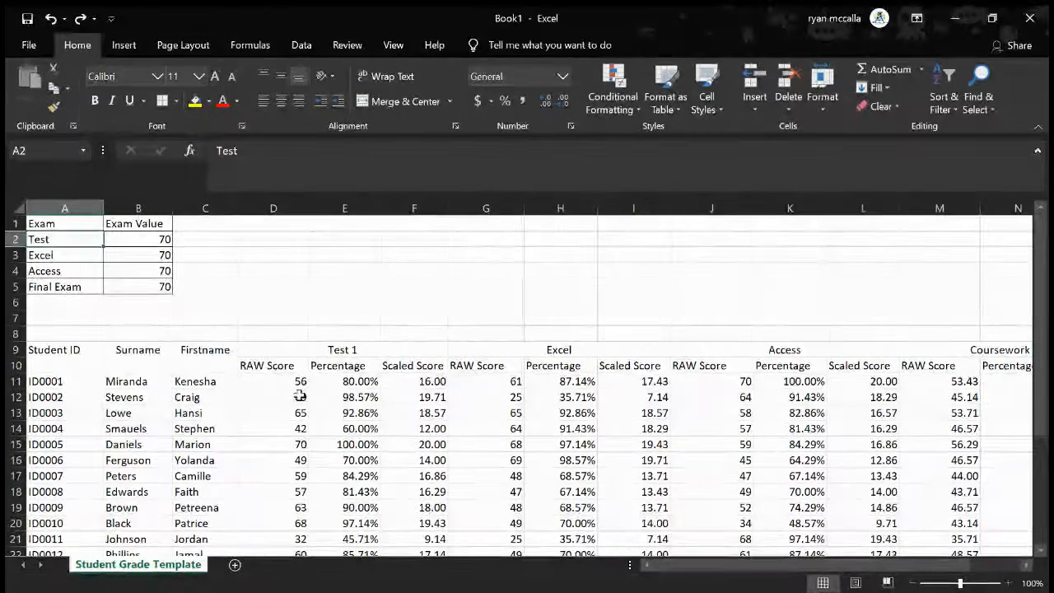
Compare the Test 1 percentage formulas with the Excel percentage formula in H11 and the Excel exam value in B3
{"action": "left_click", "coordinate": [345, 382]}
{"action": "left_click", "coordinate": [346, 400]}
{"action": "left_click", "coordinate": [354, 428]}
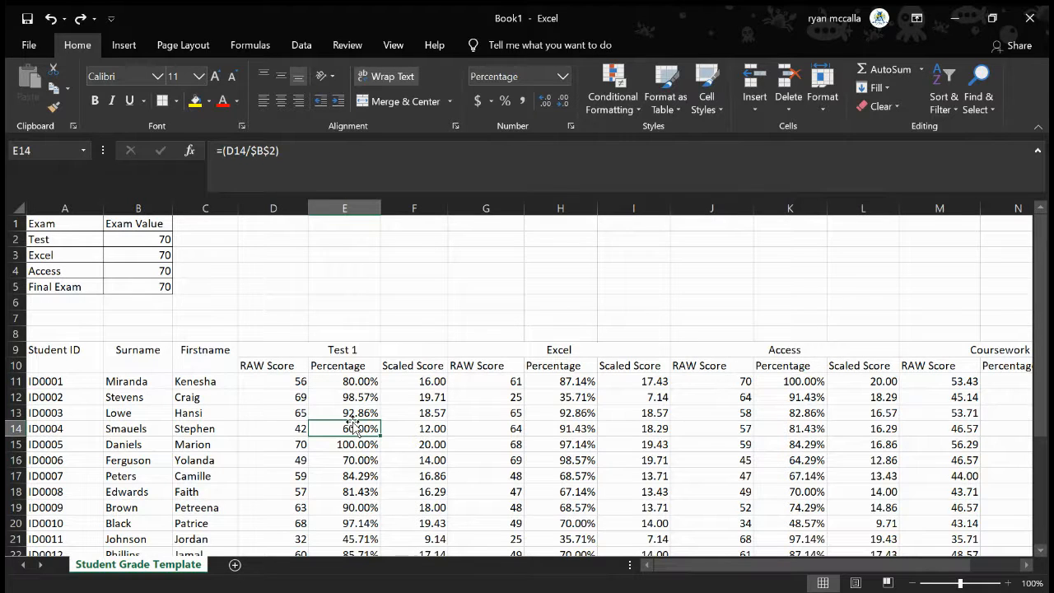
{"action": "left_click", "coordinate": [154, 255]}
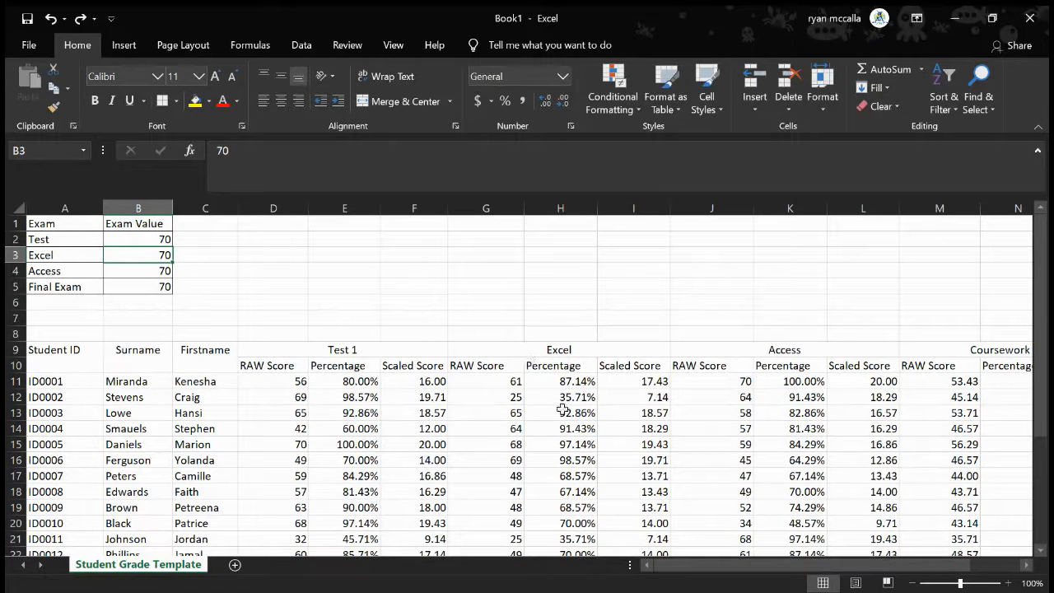
{"action": "left_click", "coordinate": [550, 380]}
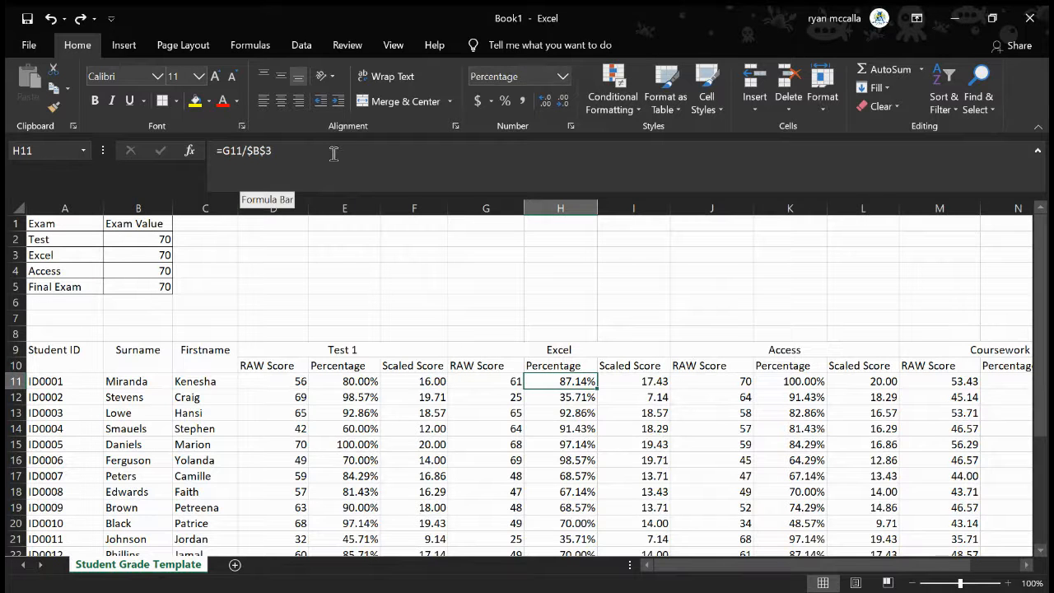
{"action": "left_click", "coordinate": [141, 259]}
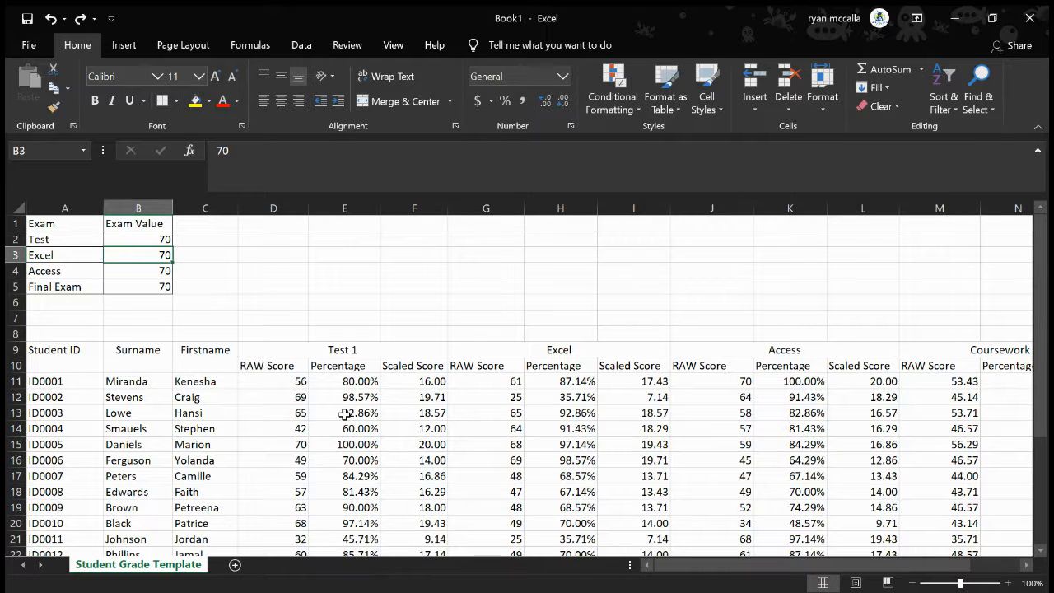
{"action": "scroll", "coordinate": [344, 414], "scroll_direction": "down", "scroll_amount": 3}
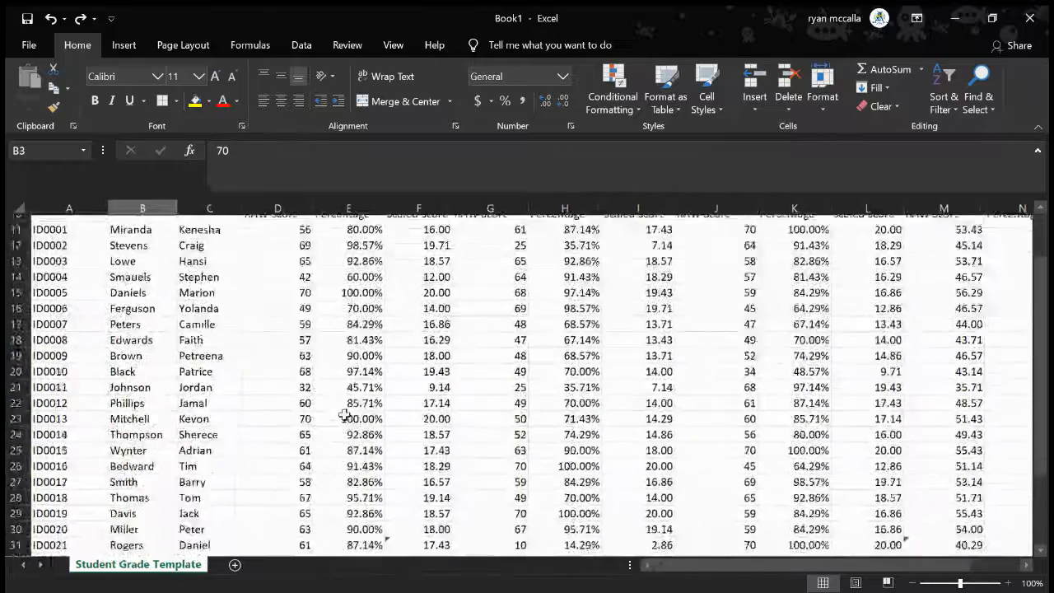
{"action": "scroll", "coordinate": [344, 415], "scroll_direction": "down", "scroll_amount": 3}
{"action": "scroll", "coordinate": [344, 414], "scroll_direction": "up", "scroll_amount": 2}
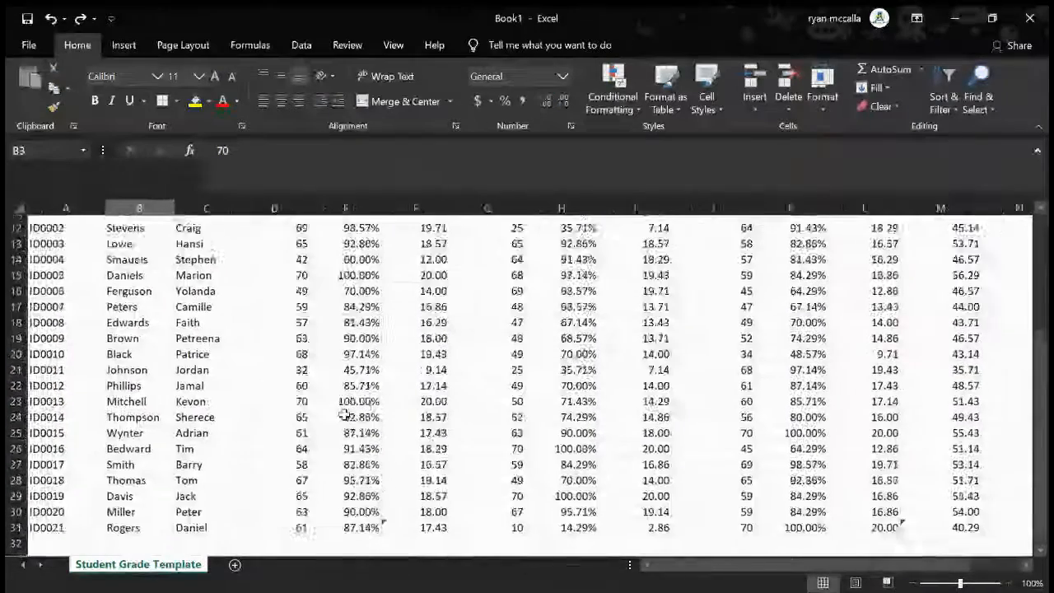
{"action": "scroll", "coordinate": [344, 414], "scroll_direction": "up", "scroll_amount": 2}
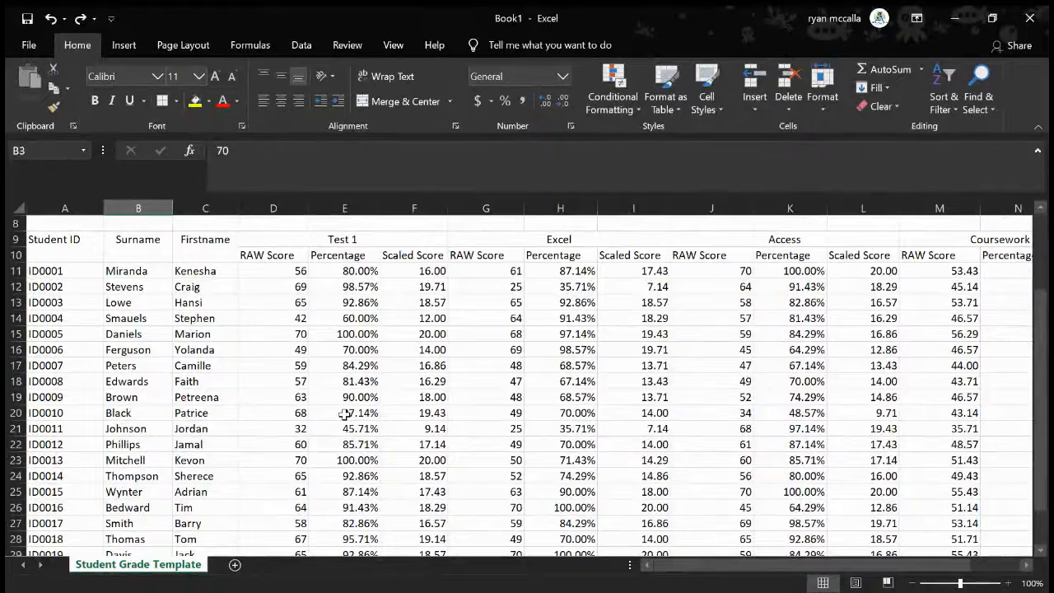
{"action": "scroll", "coordinate": [344, 414], "scroll_direction": "up", "scroll_amount": 2}
{"action": "scroll", "coordinate": [344, 414], "scroll_direction": "up", "scroll_amount": 1}
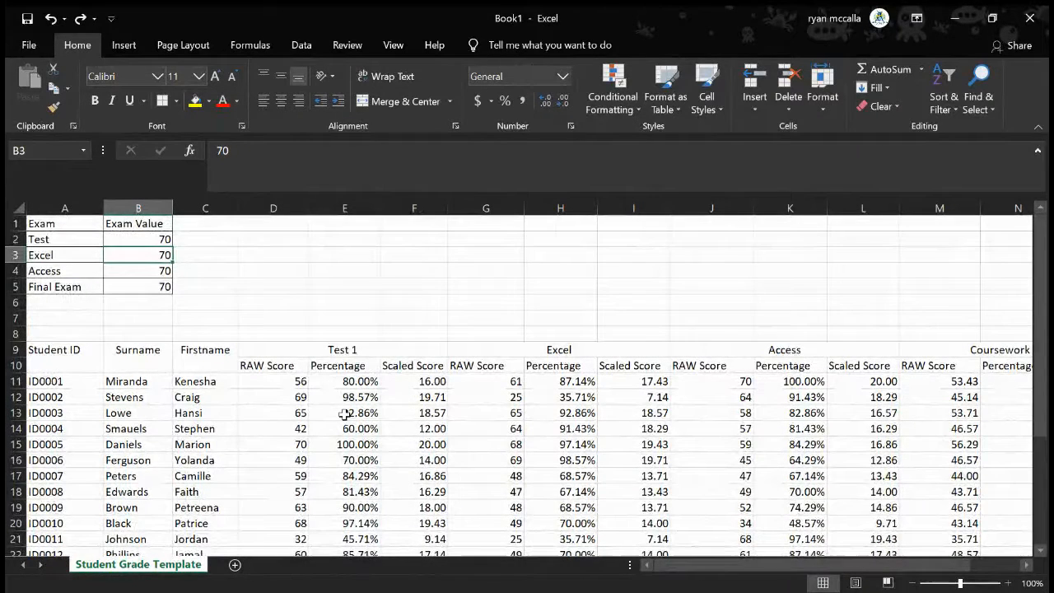
Add a new worksheet, enter 70 in its cell A1, and return to the Student Grade Template sheet
{"action": "left_click", "coordinate": [235, 567]}
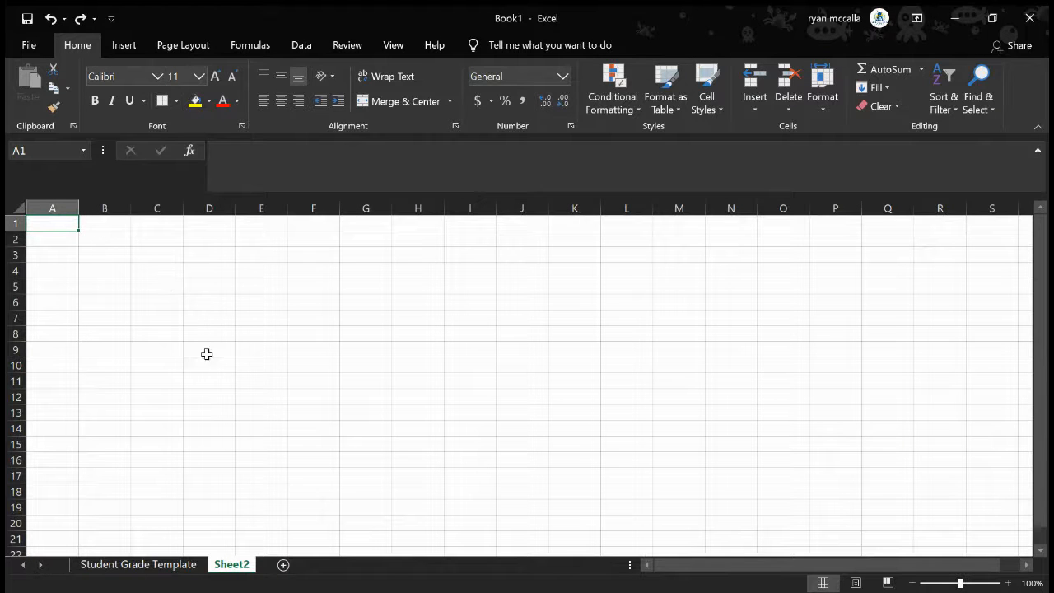
{"action": "type", "text": "70"}
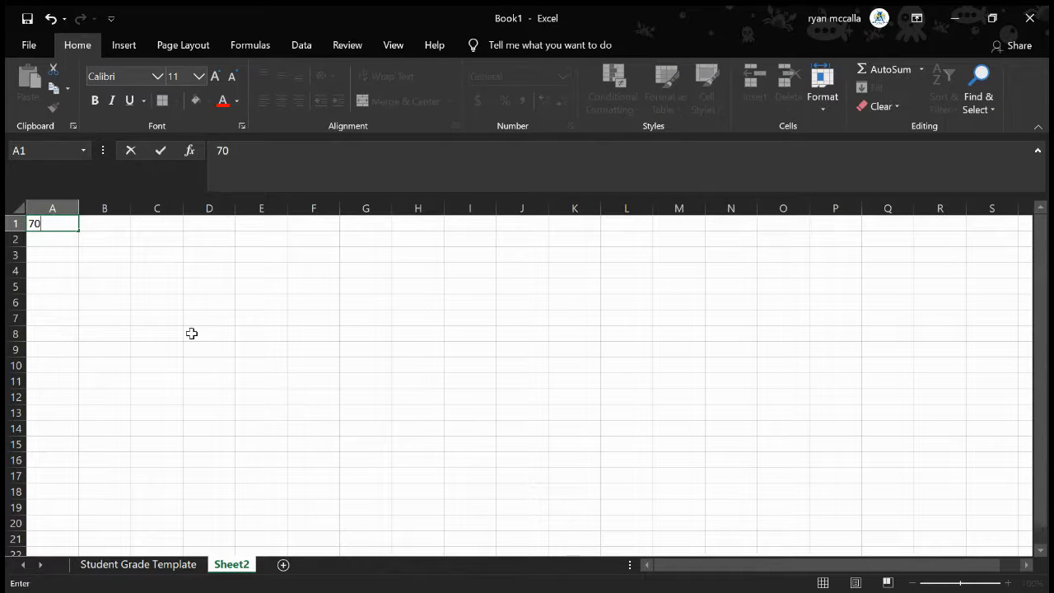
{"action": "left_click", "coordinate": [101, 329]}
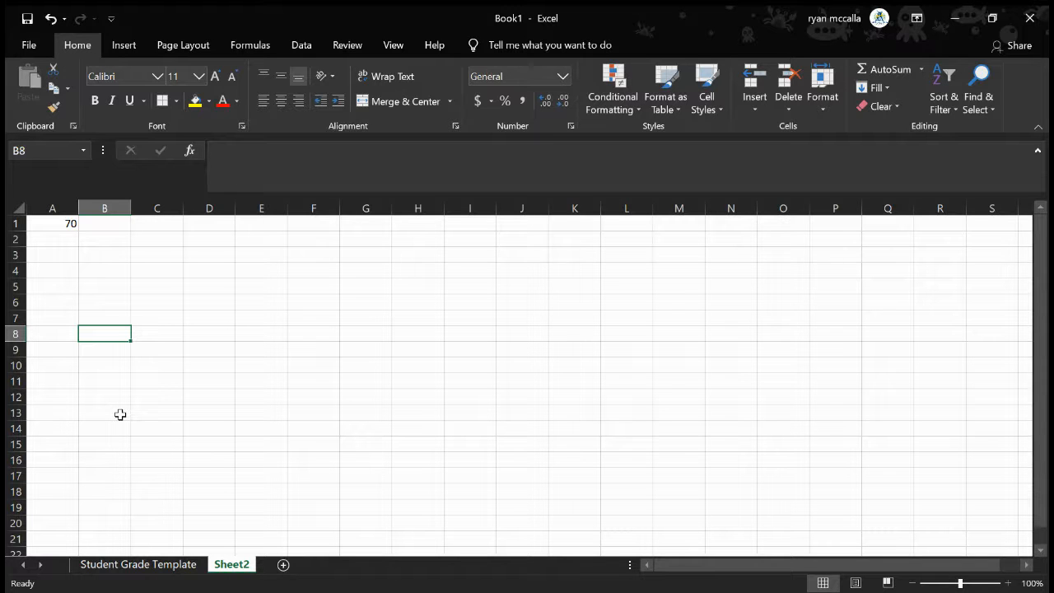
{"action": "left_click", "coordinate": [135, 567]}
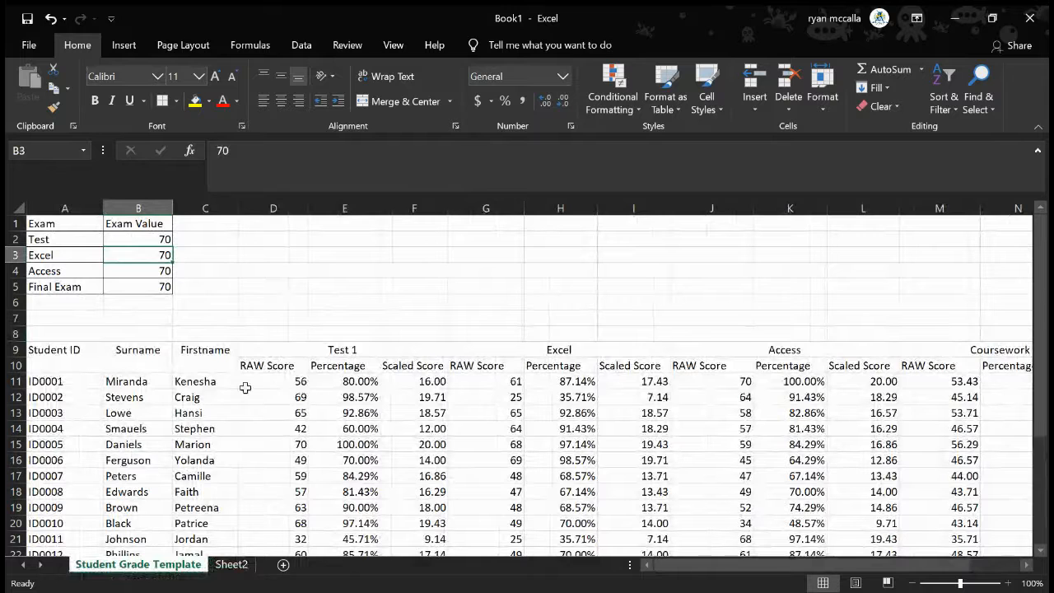
Clear the Test 1 percentage formulas from E11 to E31
{"action": "left_click", "coordinate": [269, 381]}
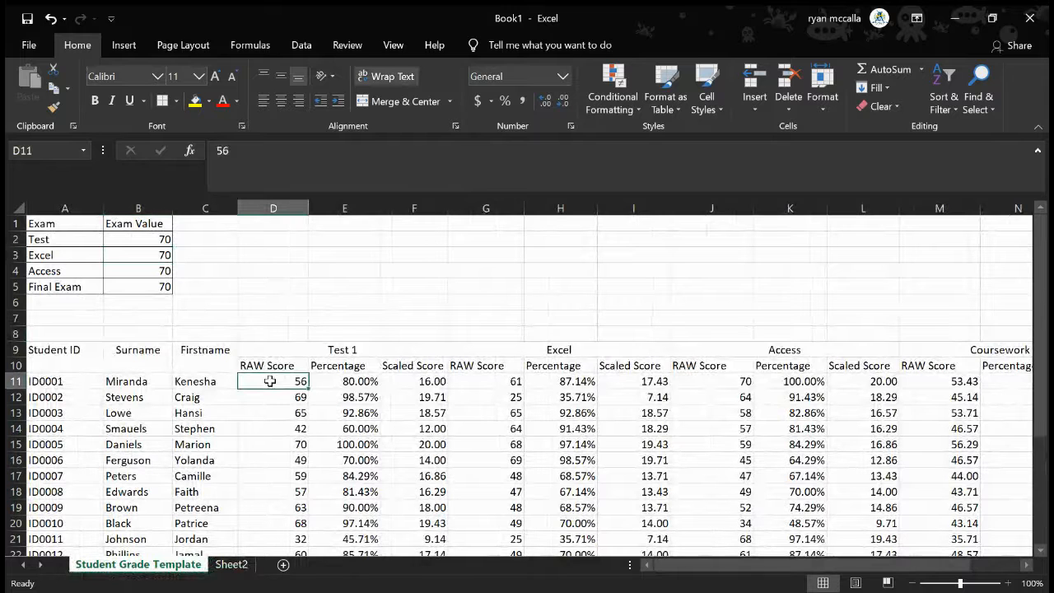
{"action": "left_click", "coordinate": [352, 378]}
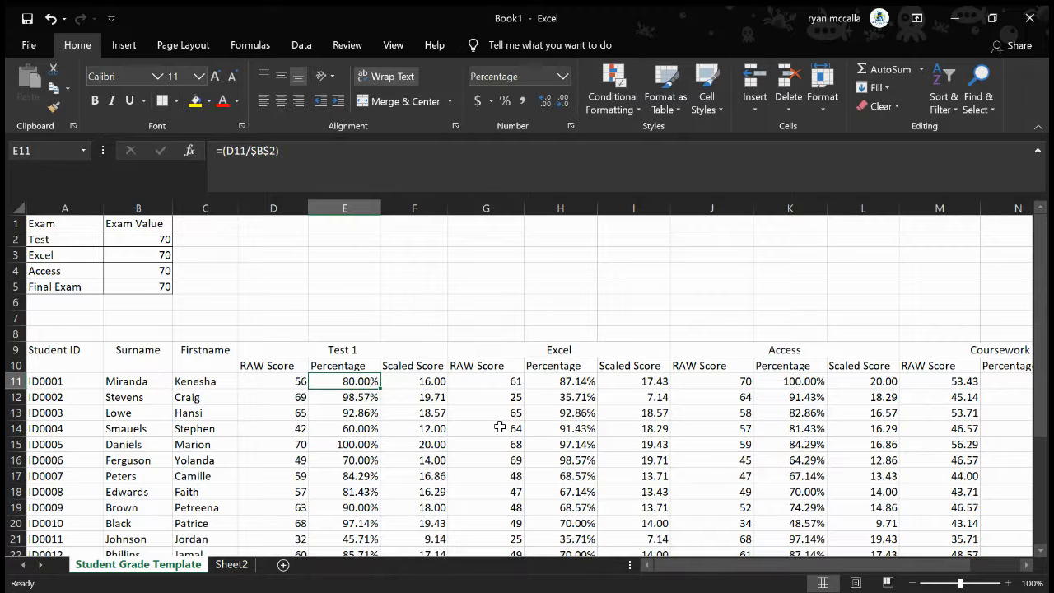
{"action": "scroll", "coordinate": [357, 441], "scroll_direction": "down", "scroll_amount": 2}
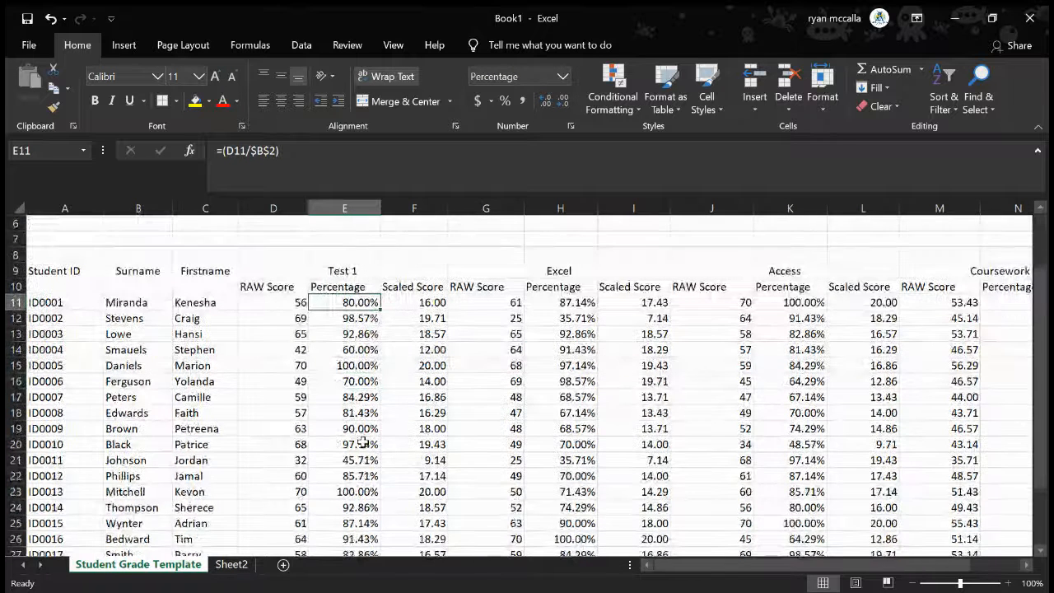
{"action": "left_click_drag", "start_coordinate": [352, 301], "coordinate": [371, 529]}
{"action": "key", "text": "Delete"}
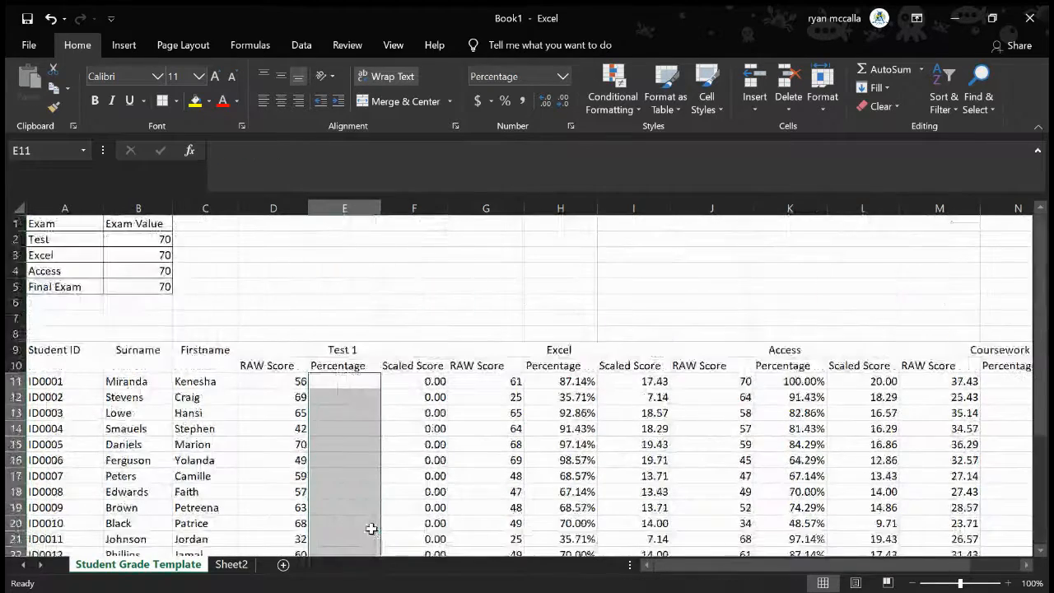
{"action": "scroll", "coordinate": [371, 529], "scroll_direction": "down", "scroll_amount": 6}
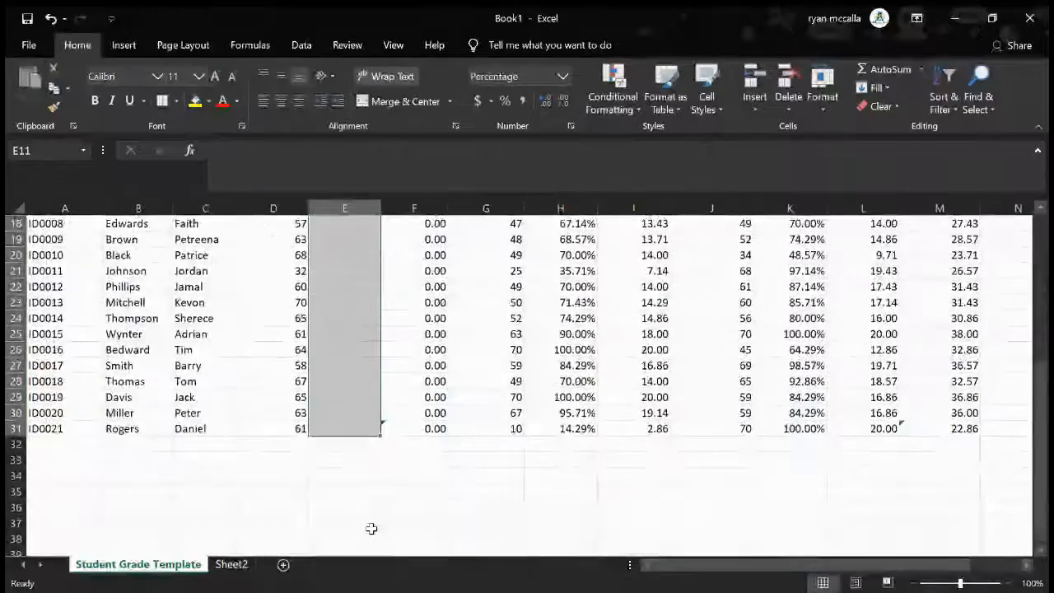
{"action": "scroll", "coordinate": [371, 528], "scroll_direction": "up", "scroll_amount": 2}
{"action": "scroll", "coordinate": [371, 462], "scroll_direction": "up", "scroll_amount": 2}
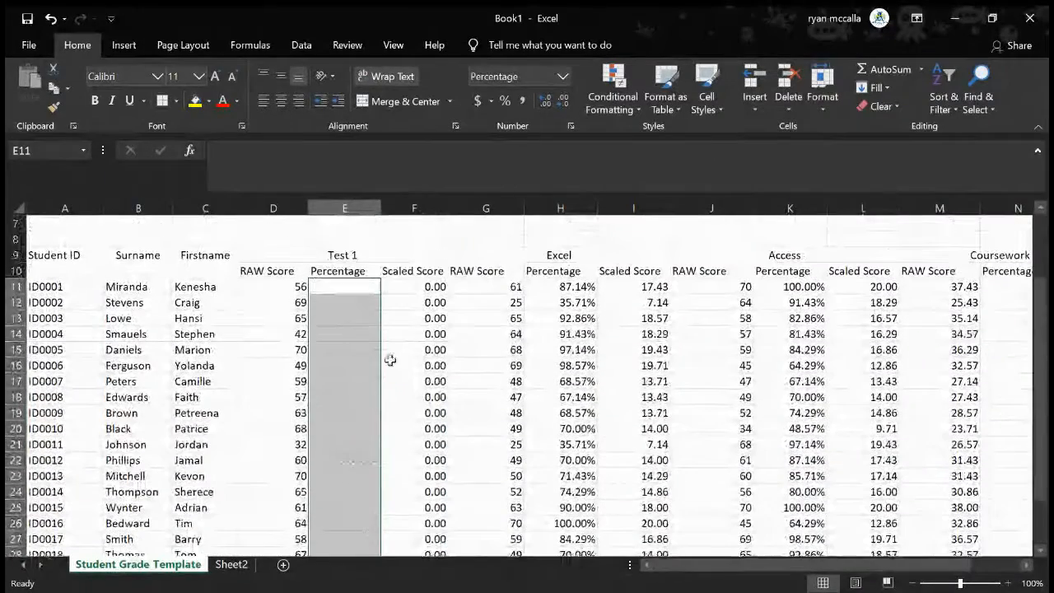
{"action": "scroll", "coordinate": [408, 351], "scroll_direction": "up", "scroll_amount": 2}
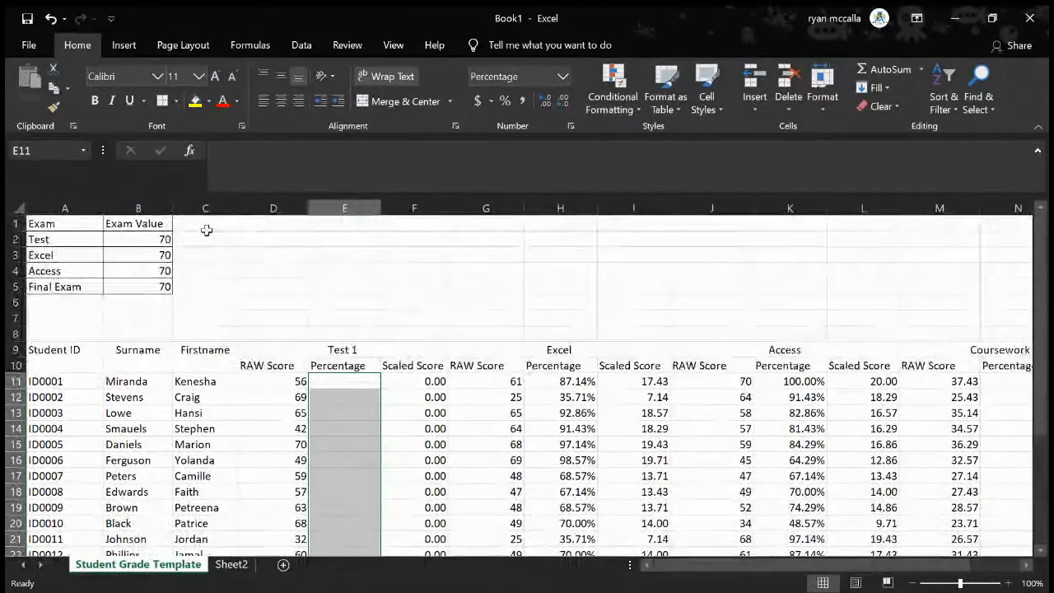
Enter =D11/$B$2 in E11 to divide the first student's Test 1 raw score by the absolute exam value
{"action": "left_click", "coordinate": [149, 238]}
{"action": "left_click", "coordinate": [351, 384]}
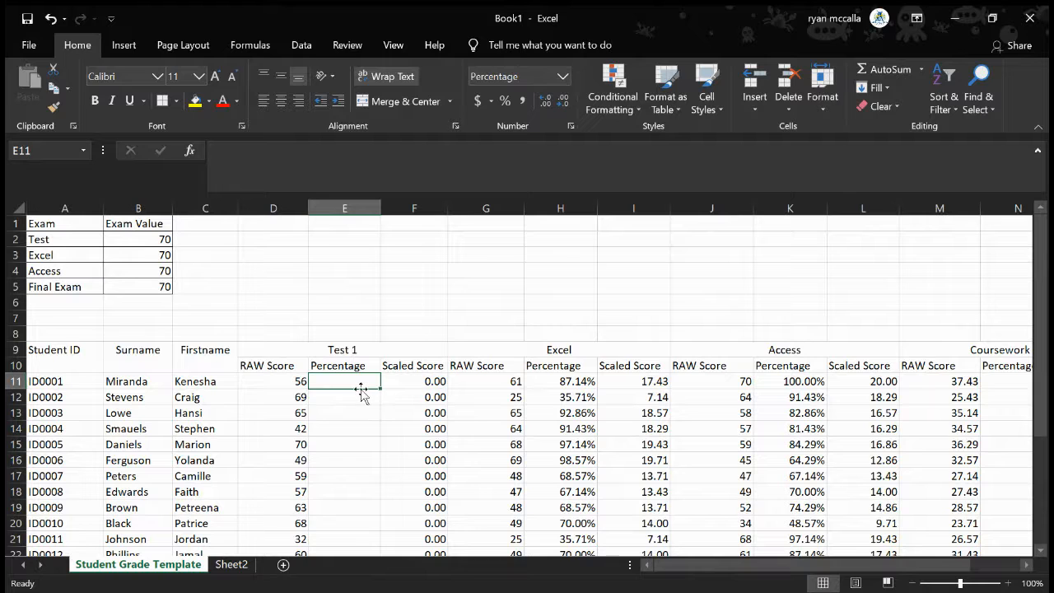
{"action": "type", "text": "="}
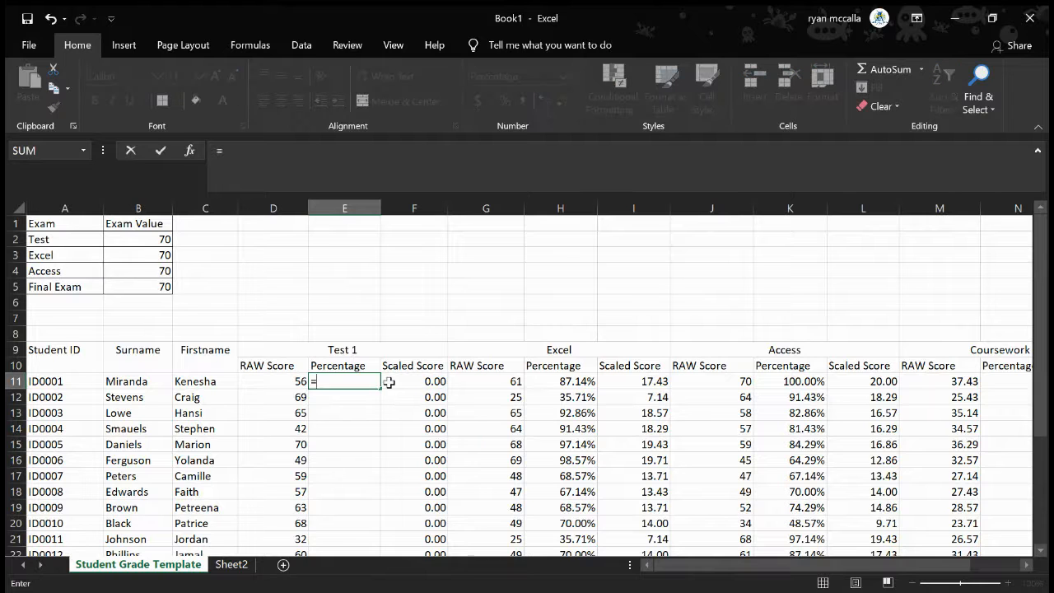
{"action": "left_click", "coordinate": [271, 395]}
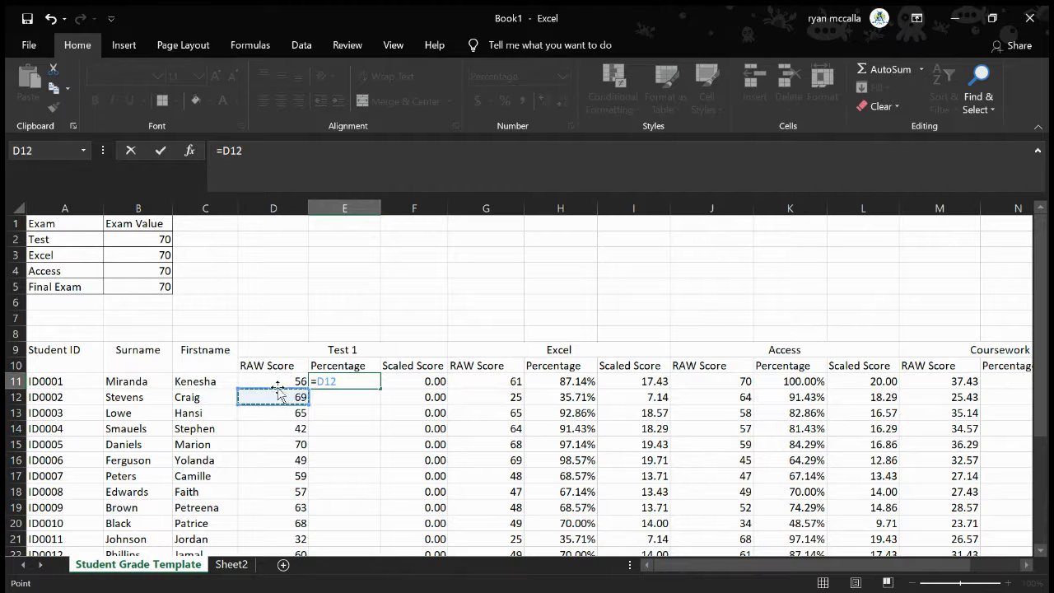
{"action": "left_click", "coordinate": [257, 379]}
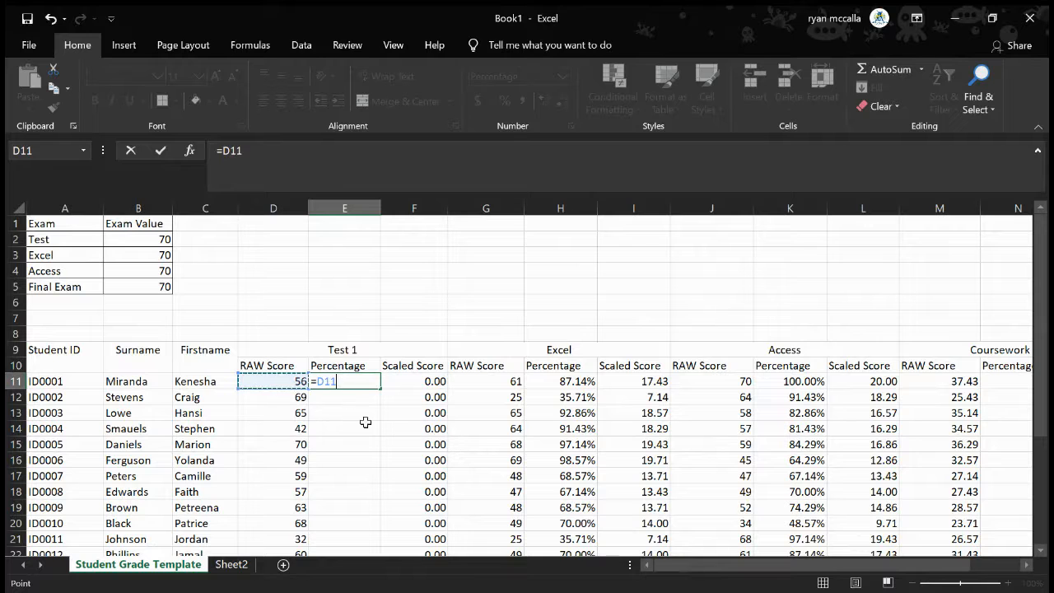
{"action": "type", "text": "/"}
{"action": "left_click", "coordinate": [146, 240]}
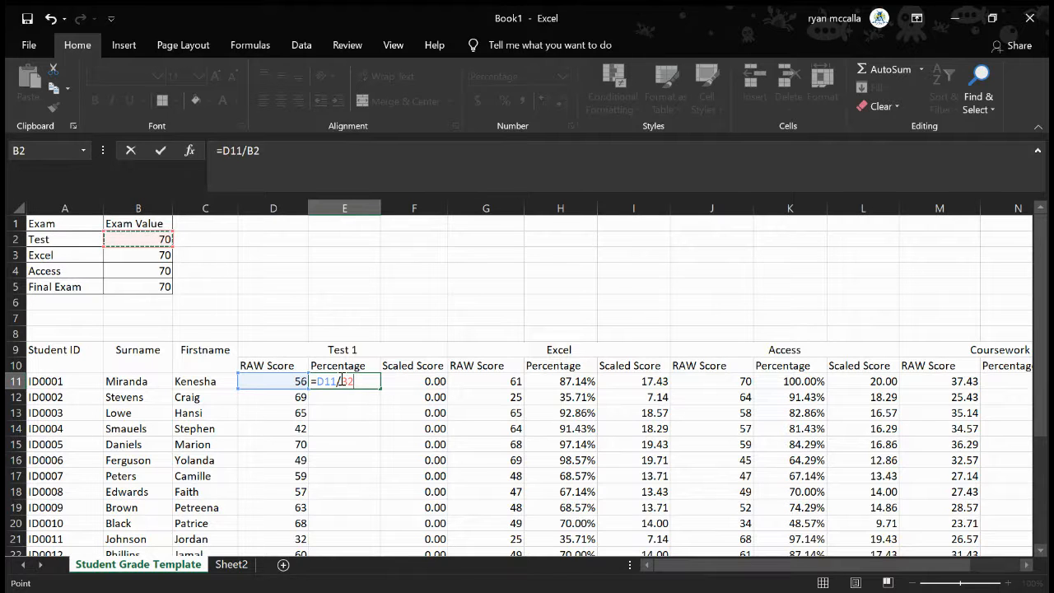
{"action": "left_click", "coordinate": [252, 149]}
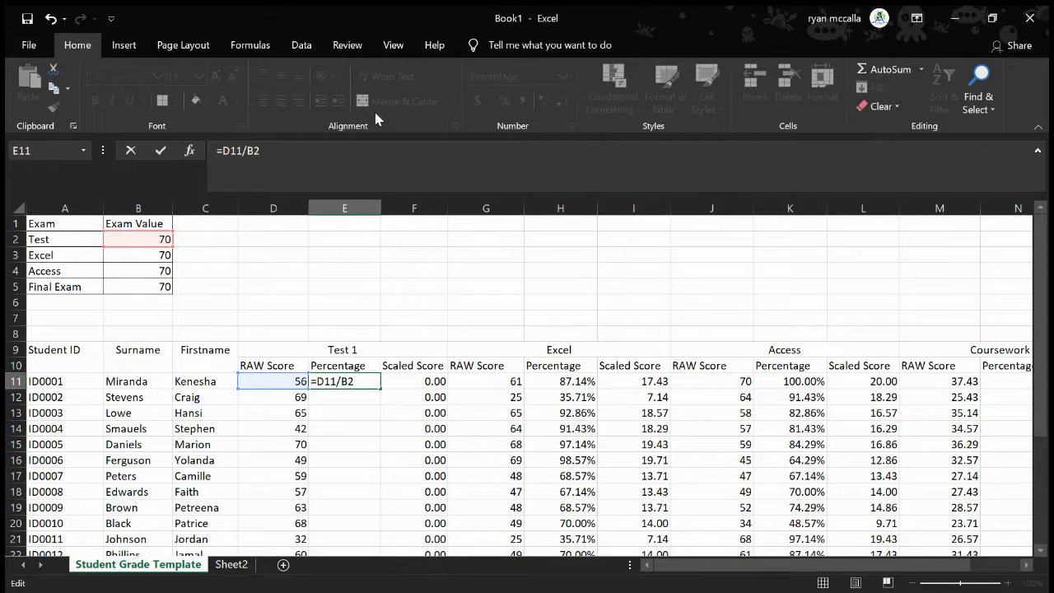
{"action": "type", "text": "$B$"}
{"action": "key", "text": "Return"}
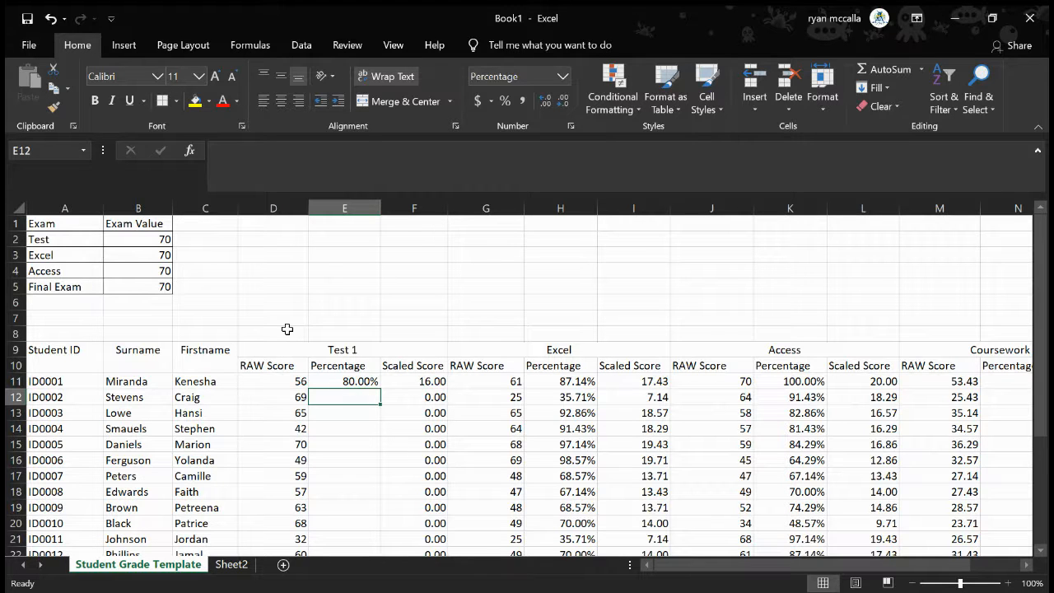
Review the new formula in E11 and undo its entry
{"action": "left_click", "coordinate": [347, 381]}
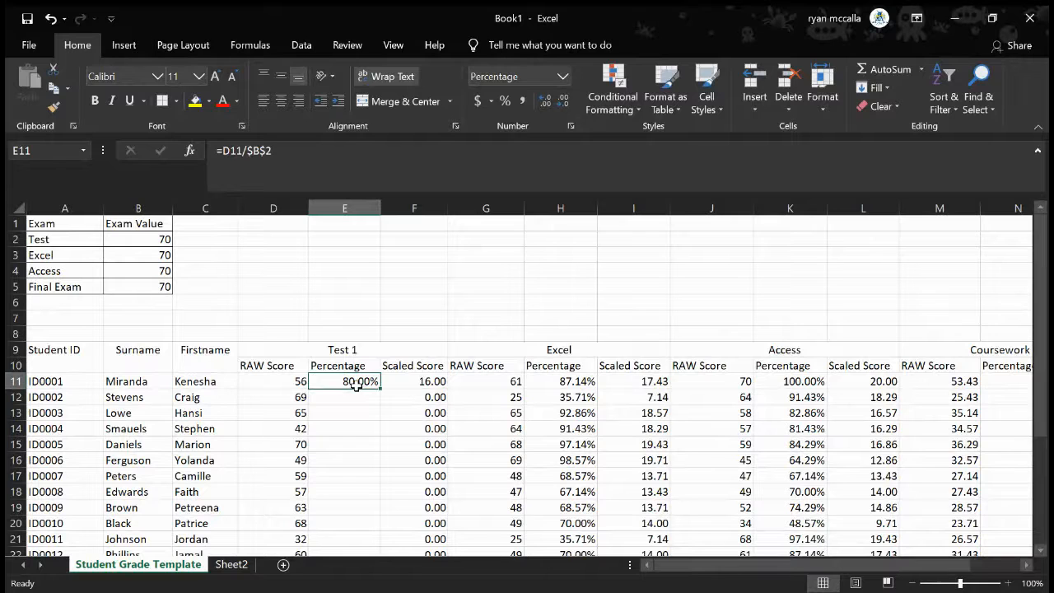
{"action": "key", "text": "ctrl+z"}
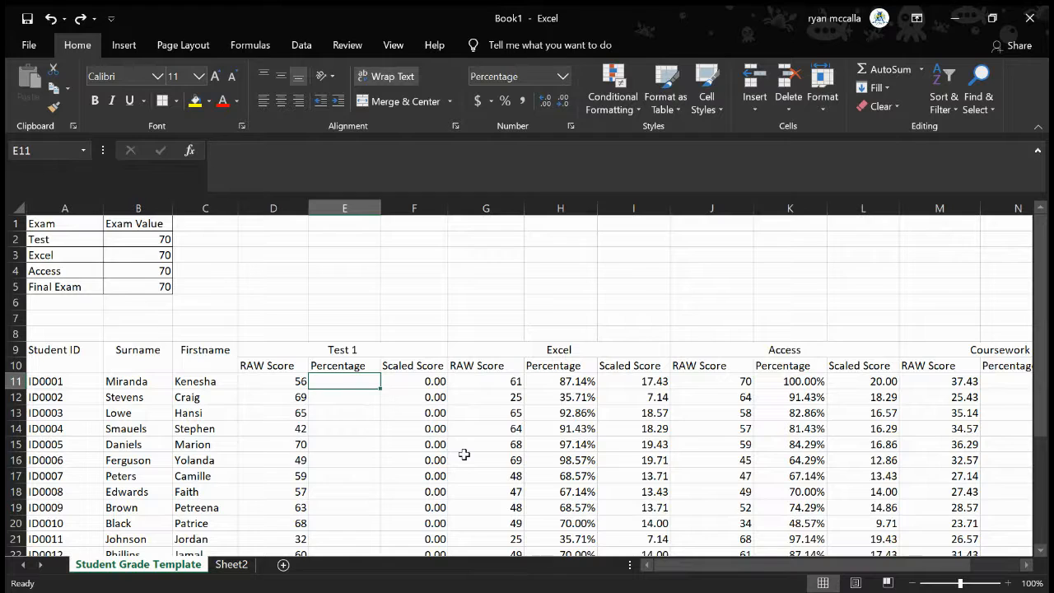
{"action": "scroll", "coordinate": [464, 453], "scroll_direction": "down", "scroll_amount": 1}
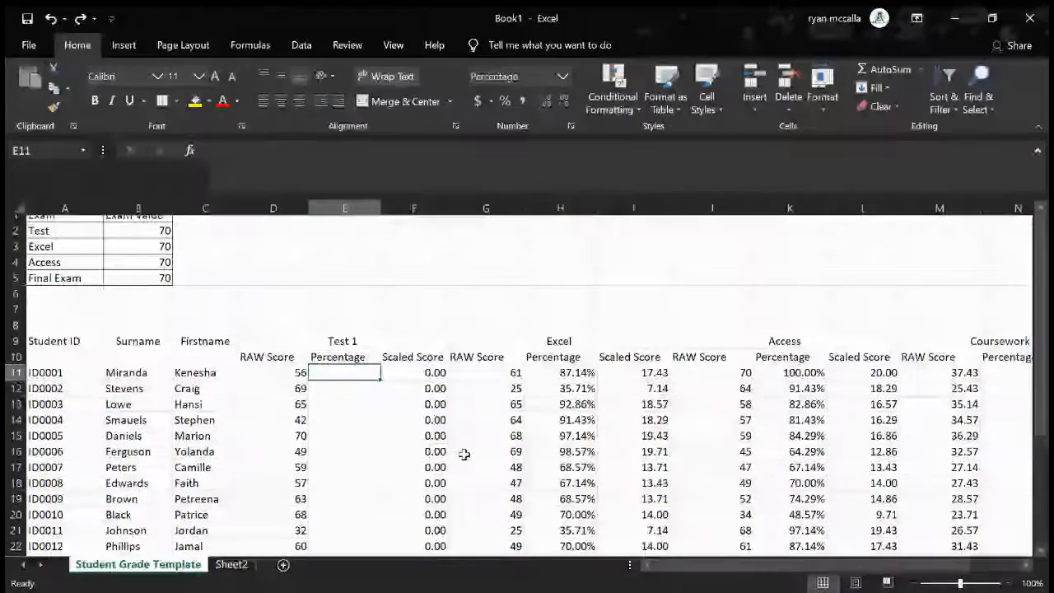
{"action": "scroll", "coordinate": [464, 454], "scroll_direction": "up", "scroll_amount": 1}
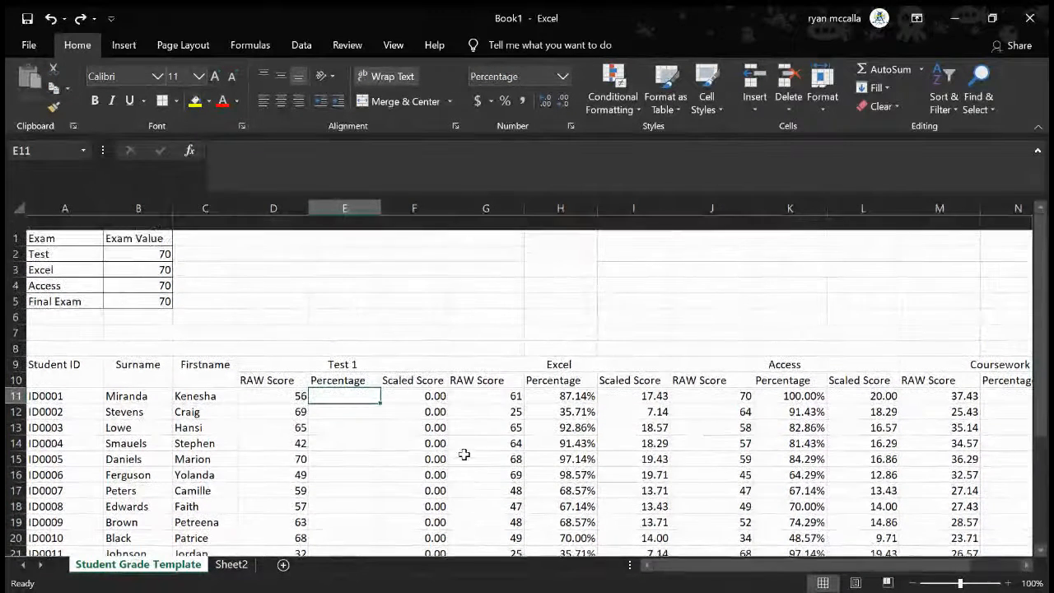
{"action": "scroll", "coordinate": [464, 454], "scroll_direction": "down", "scroll_amount": 1}
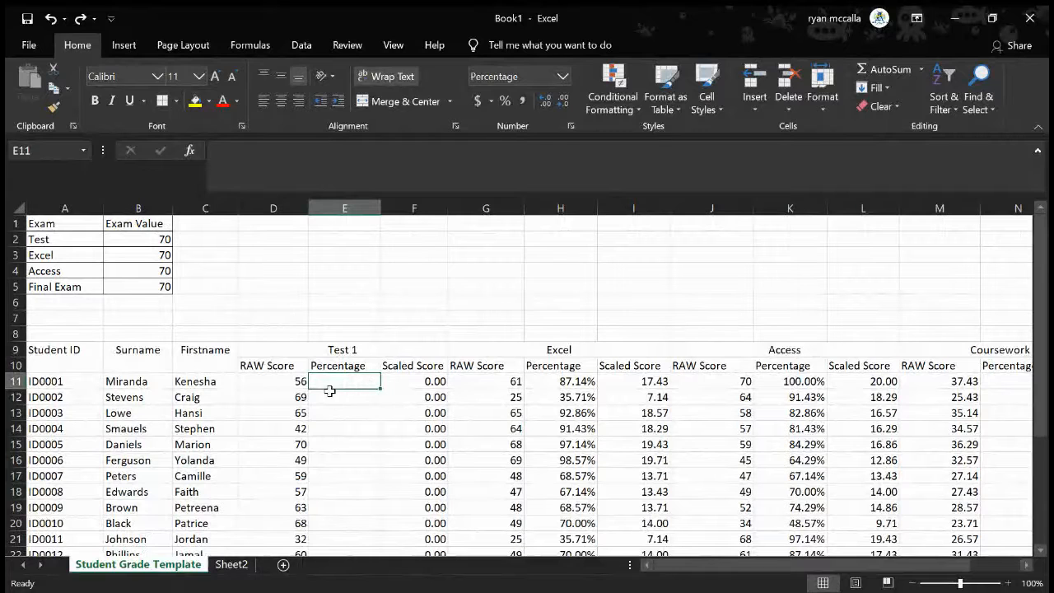
Re-enter the first student's Test 1 percentage formula in E11 as =D11/$B$2, locking both column and row of the exam value
{"action": "type", "text": "="}
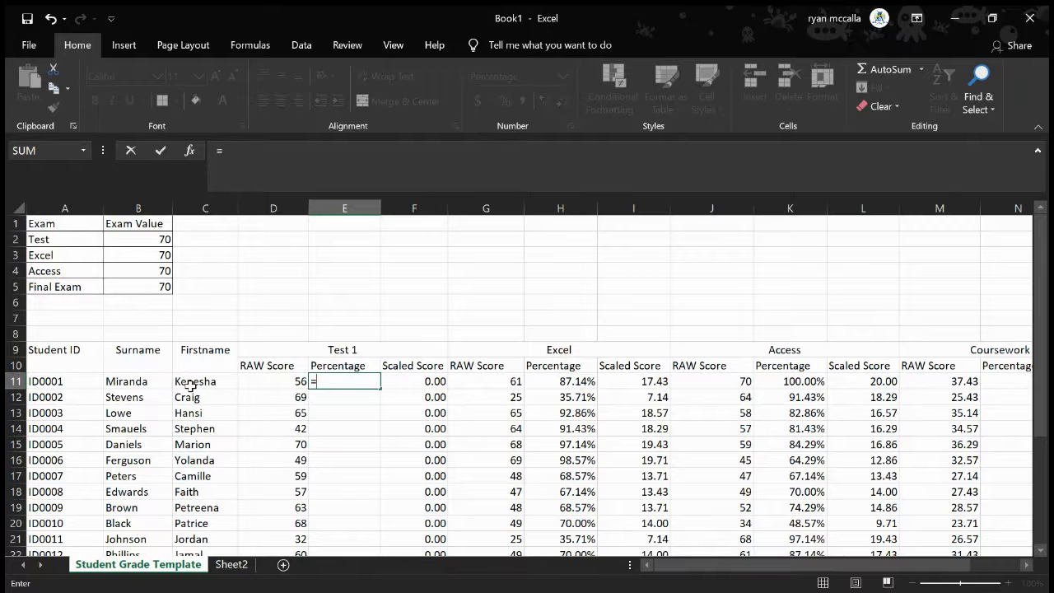
{"action": "left_click", "coordinate": [259, 379]}
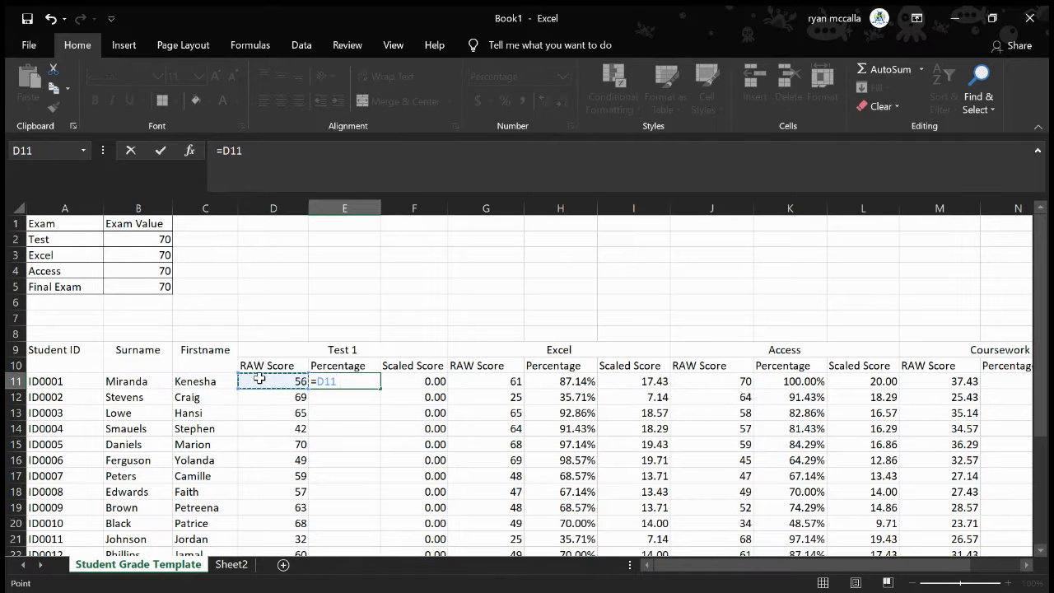
{"action": "type", "text": "/"}
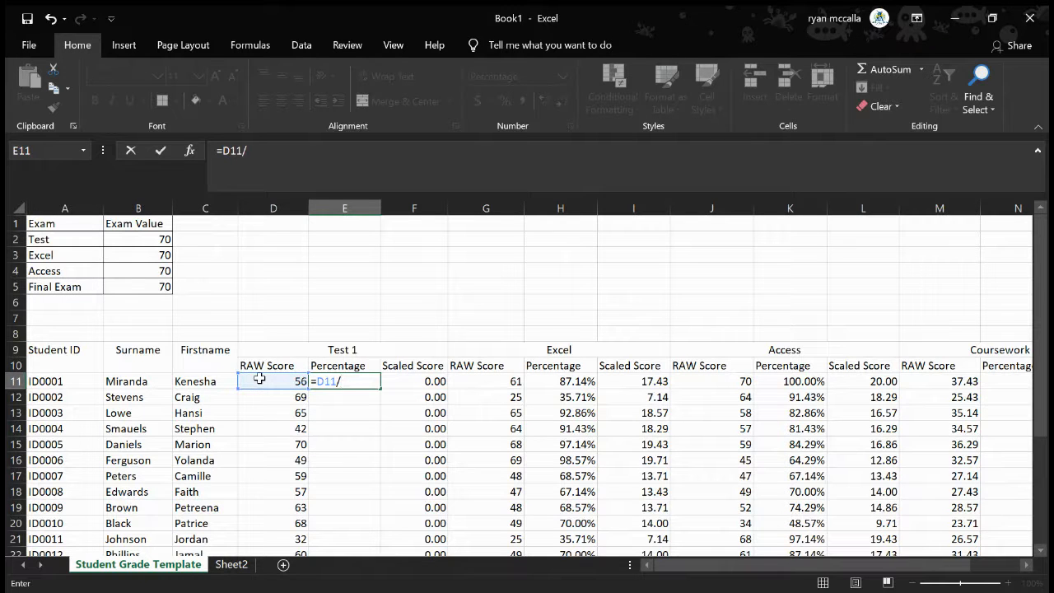
{"action": "left_click", "coordinate": [156, 238]}
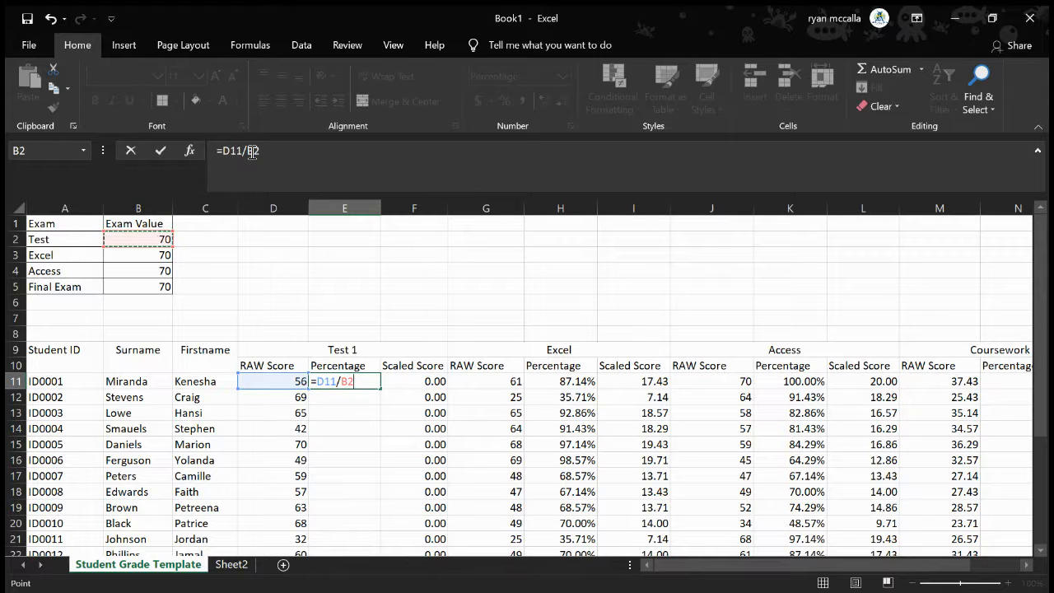
{"action": "left_click", "coordinate": [435, 177]}
{"action": "type", "text": "$"}
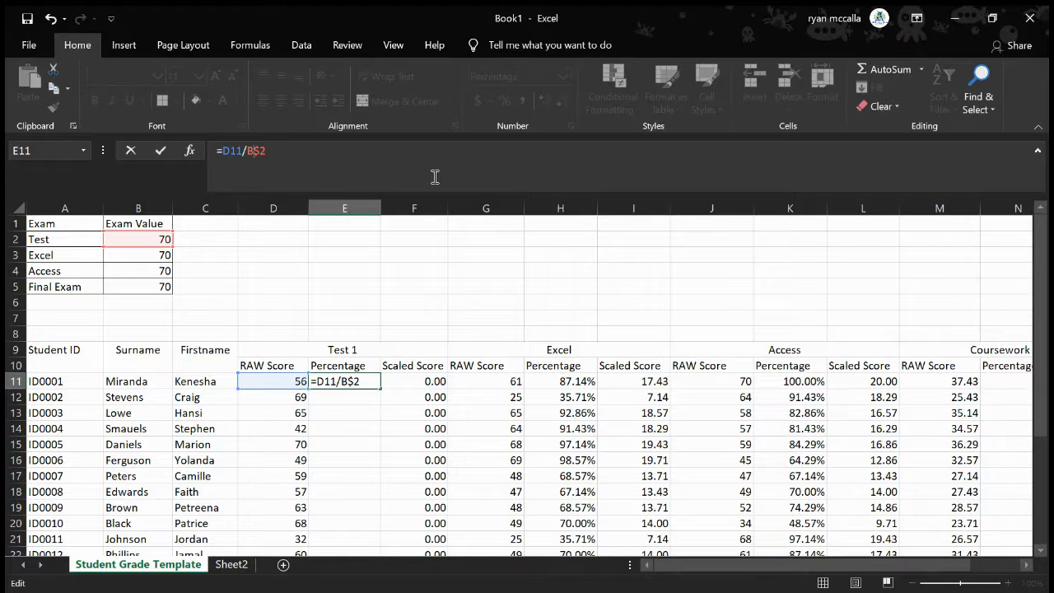
{"action": "type", "text": "$"}
{"action": "key", "text": "Return"}
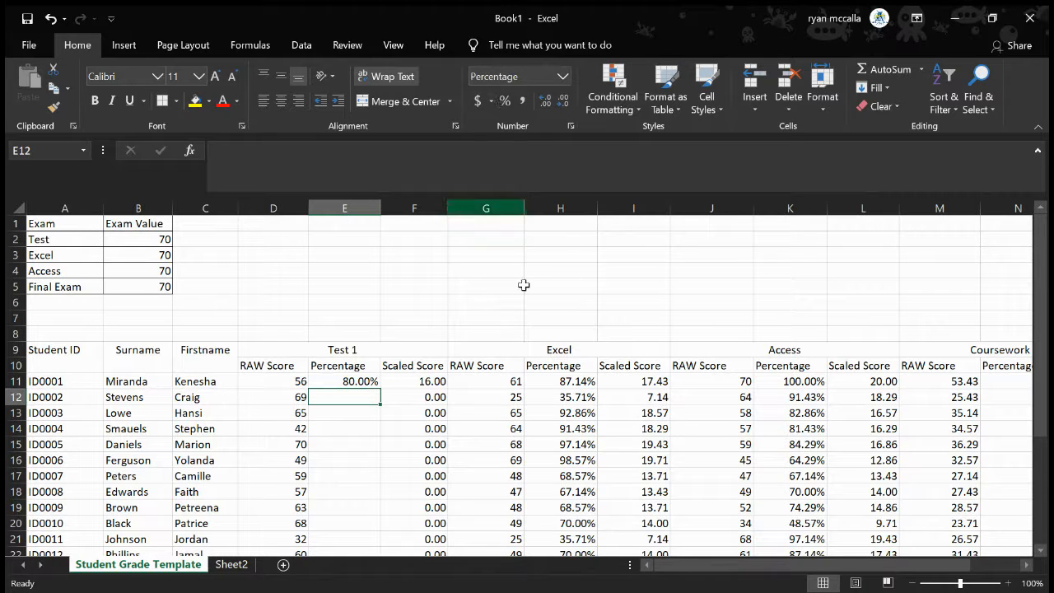
Copy the student ID, surname and first name block A9:C31 into a new blank workbook
{"action": "left_click", "coordinate": [63, 356]}
{"action": "left_click_drag", "start_coordinate": [63, 356], "coordinate": [221, 494]}
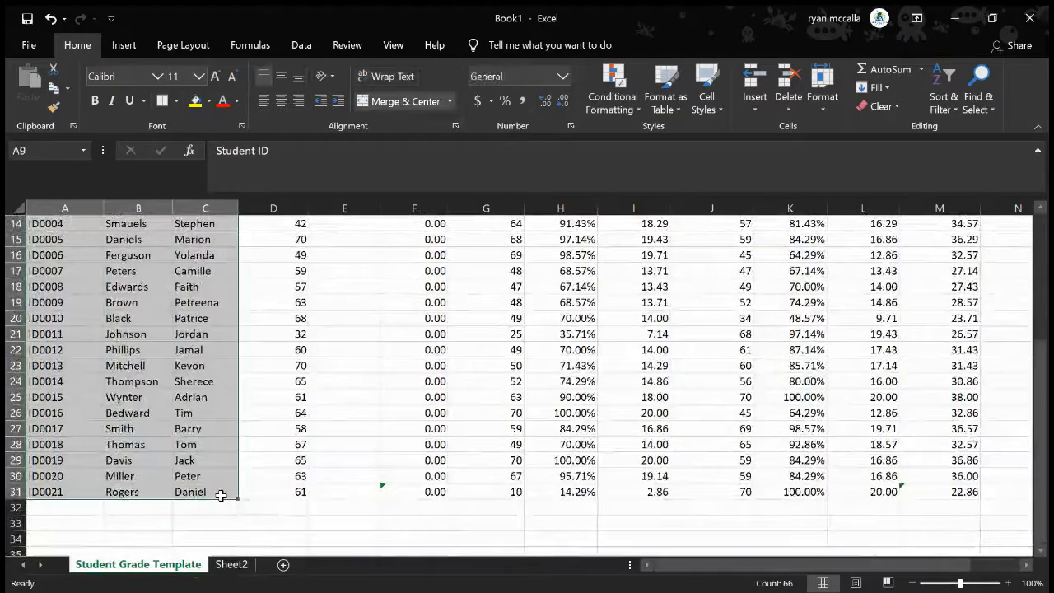
{"action": "key", "text": "ctrl+c"}
{"action": "key", "text": "ctrl+n"}
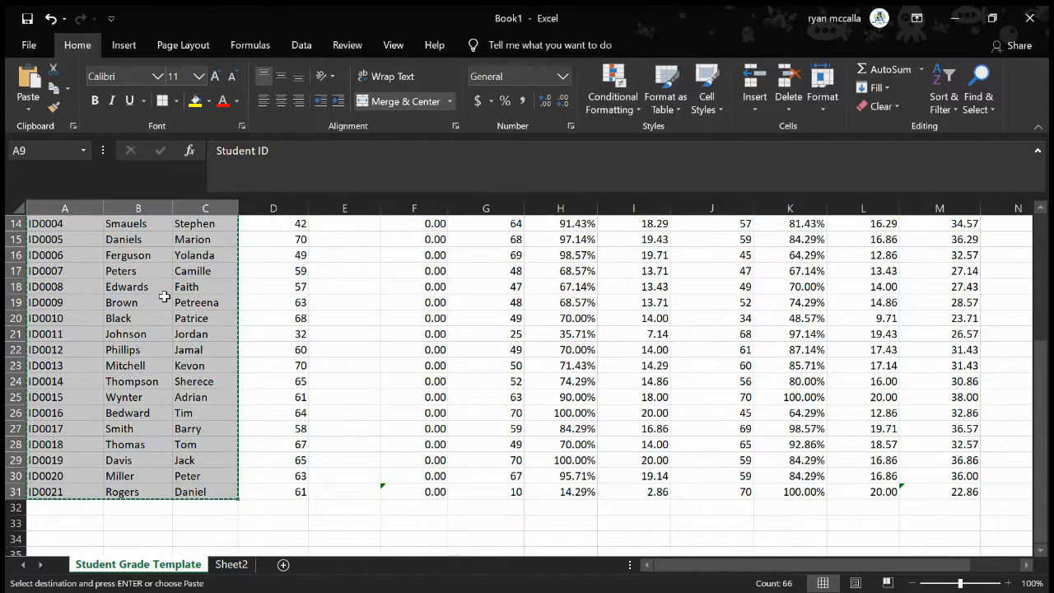
Copy the exam value table A1:B5 from Book1 and place it at A1 in Book2
{"action": "scroll", "coordinate": [187, 321], "scroll_direction": "up", "scroll_amount": 5}
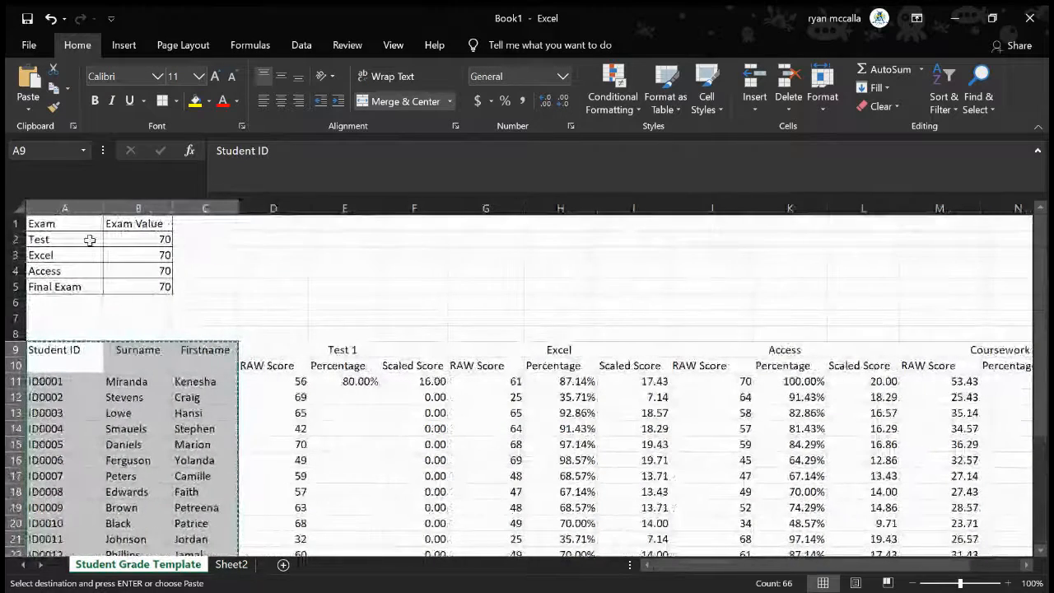
{"action": "left_click_drag", "start_coordinate": [47, 223], "coordinate": [141, 287]}
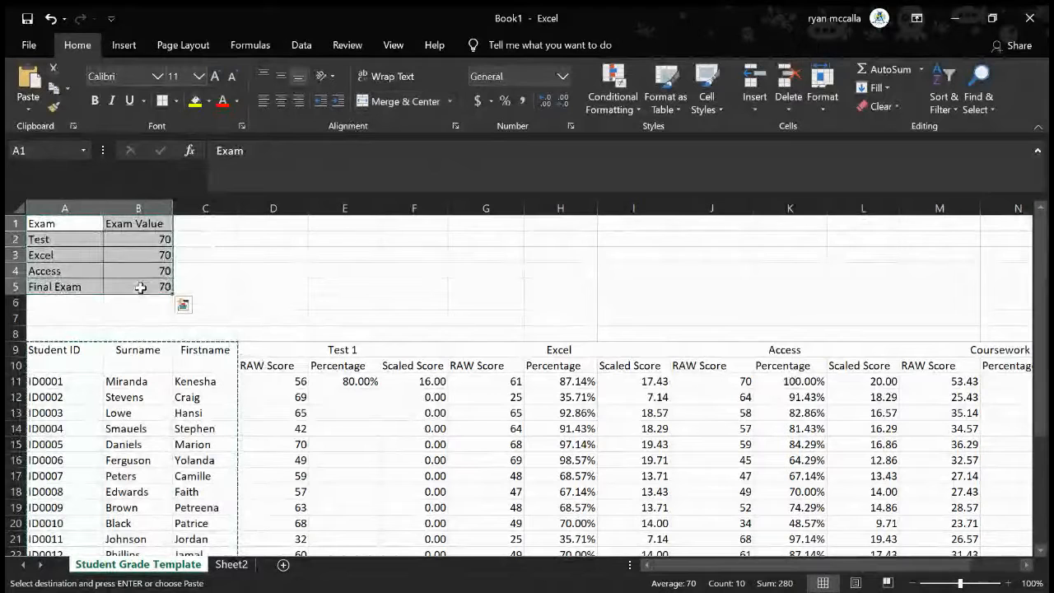
{"action": "key", "text": "ctrl+c"}
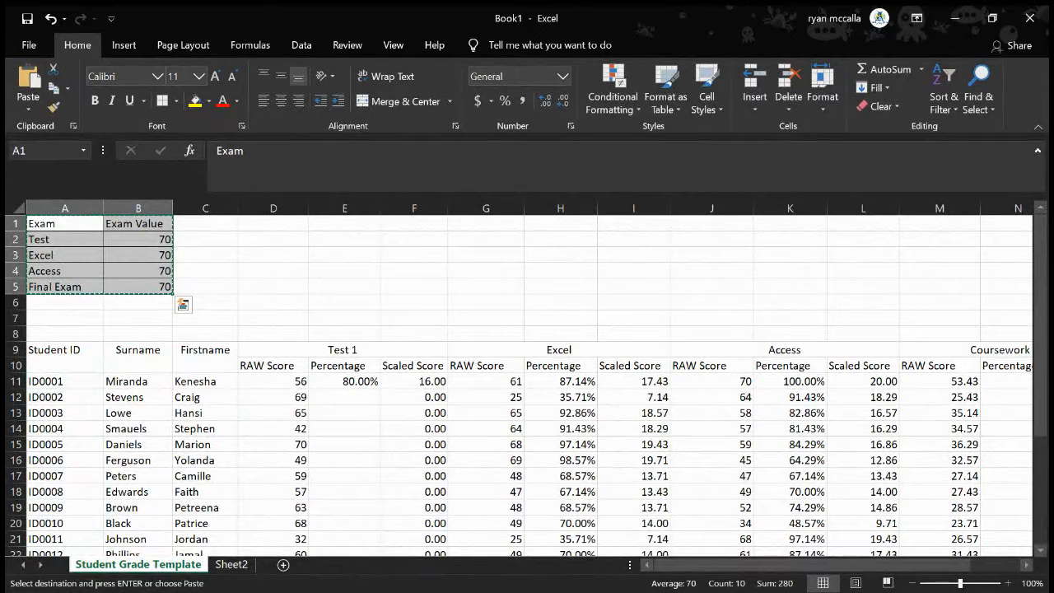
{"action": "key", "text": "alt+Tab"}
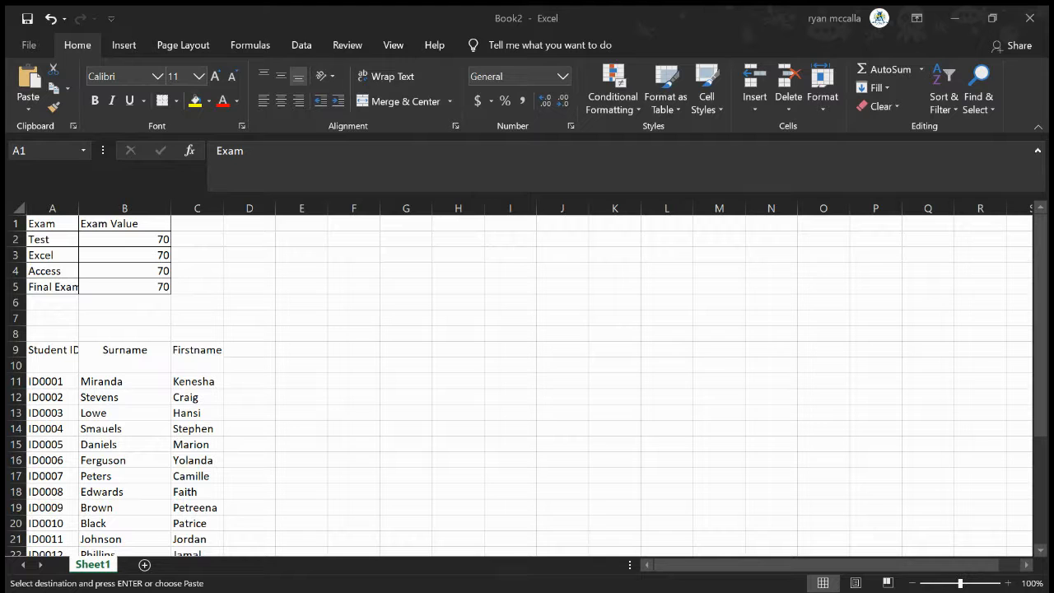
{"action": "type", "text": "="}
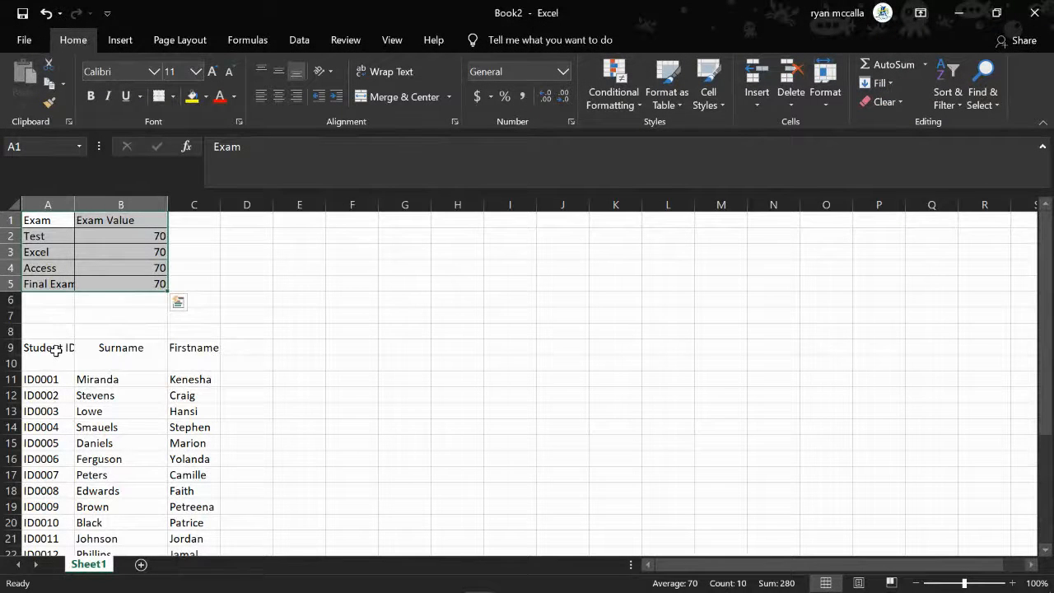
Auto-fit the width of column A in Book2 to its contents
{"action": "left_click_drag", "start_coordinate": [25, 349], "coordinate": [783, 372]}
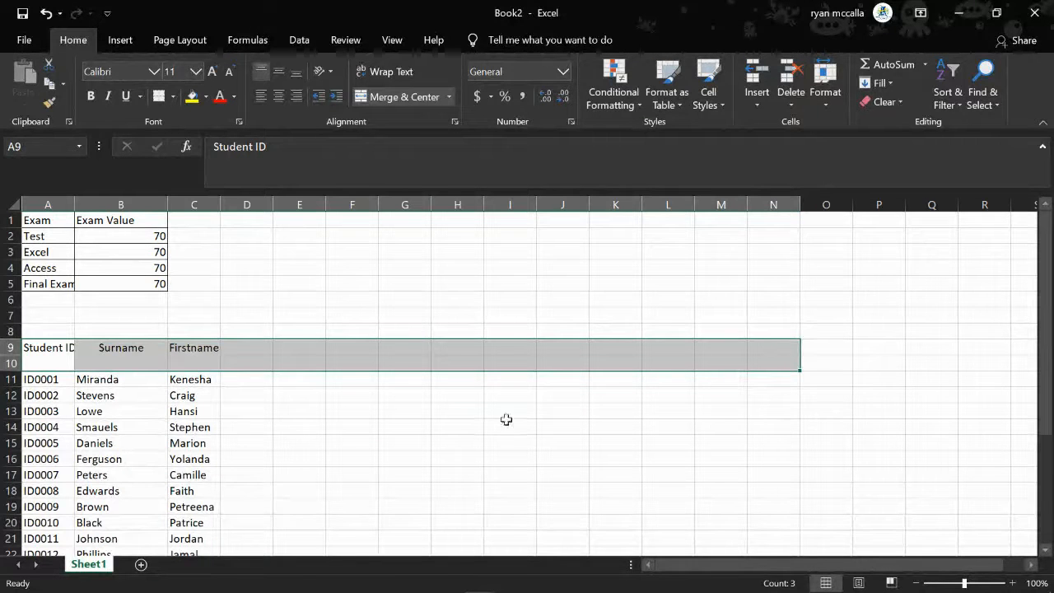
{"action": "left_click", "coordinate": [338, 438]}
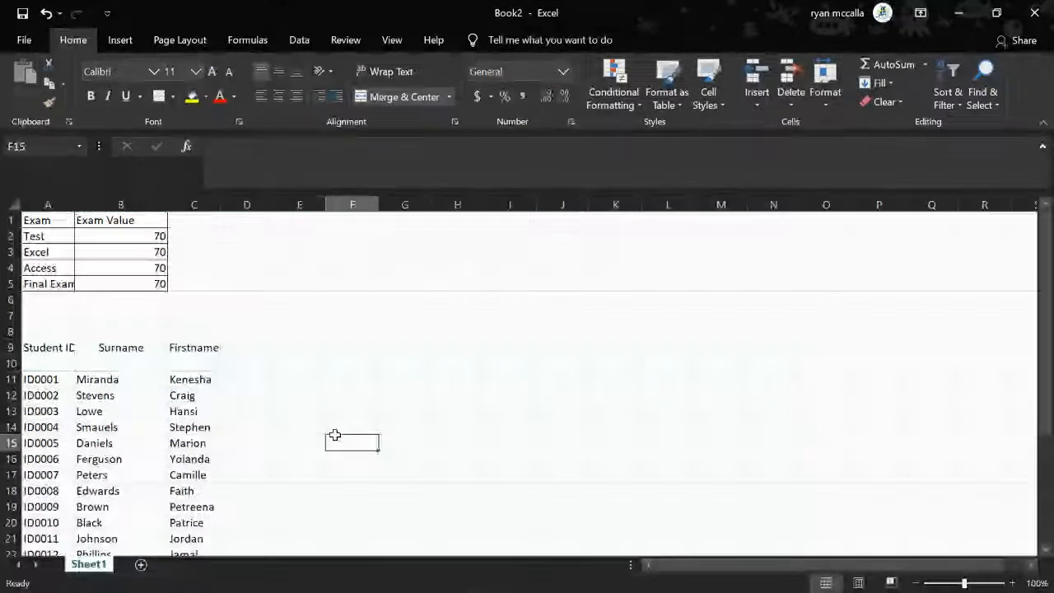
{"action": "double_click", "coordinate": [73, 202]}
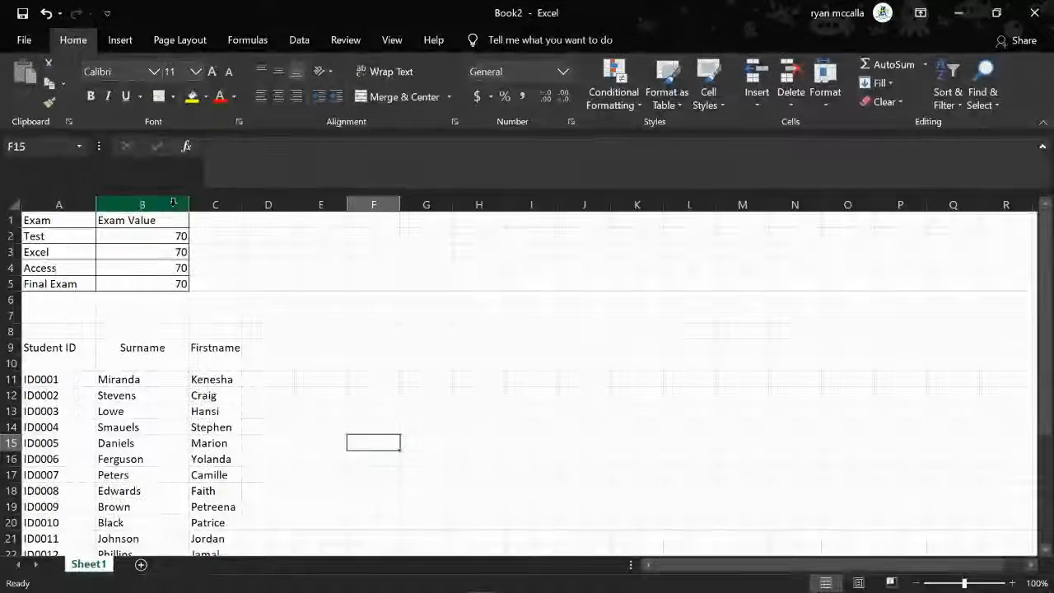
Widen the surname and first name columns B and C
{"action": "left_click_drag", "start_coordinate": [187, 204], "coordinate": [283, 207]}
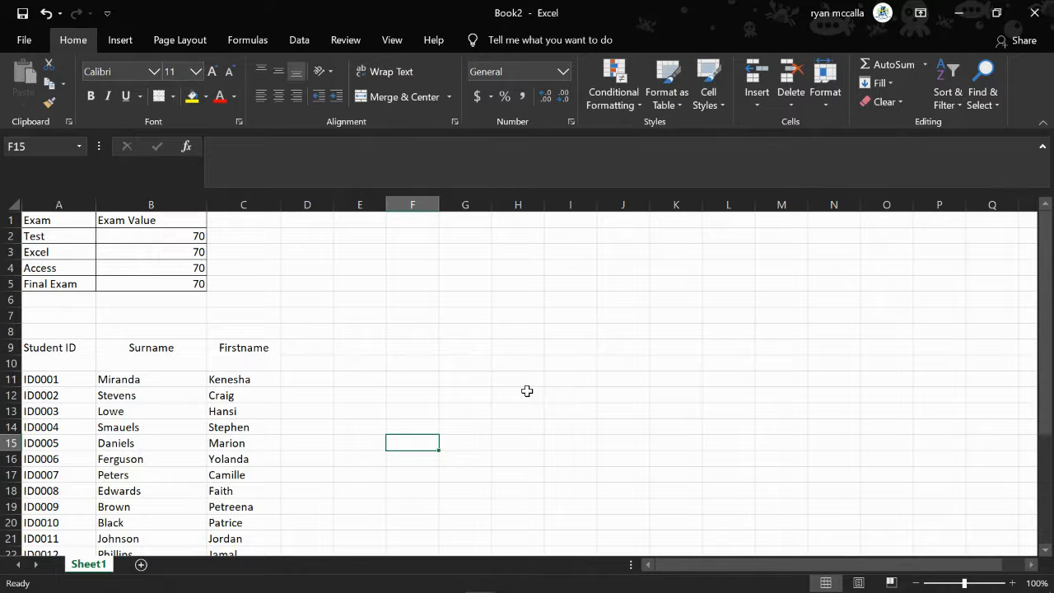
Enter the heading Test 1 in D9 and the subheading Raw Score in D10
{"action": "left_click", "coordinate": [320, 347]}
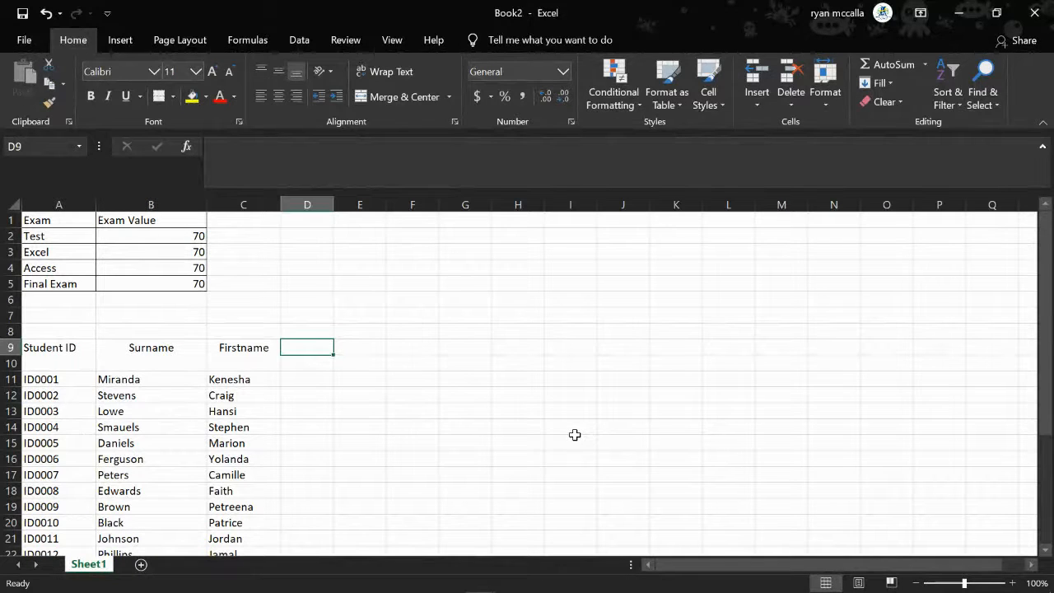
{"action": "type", "text": "tes"}
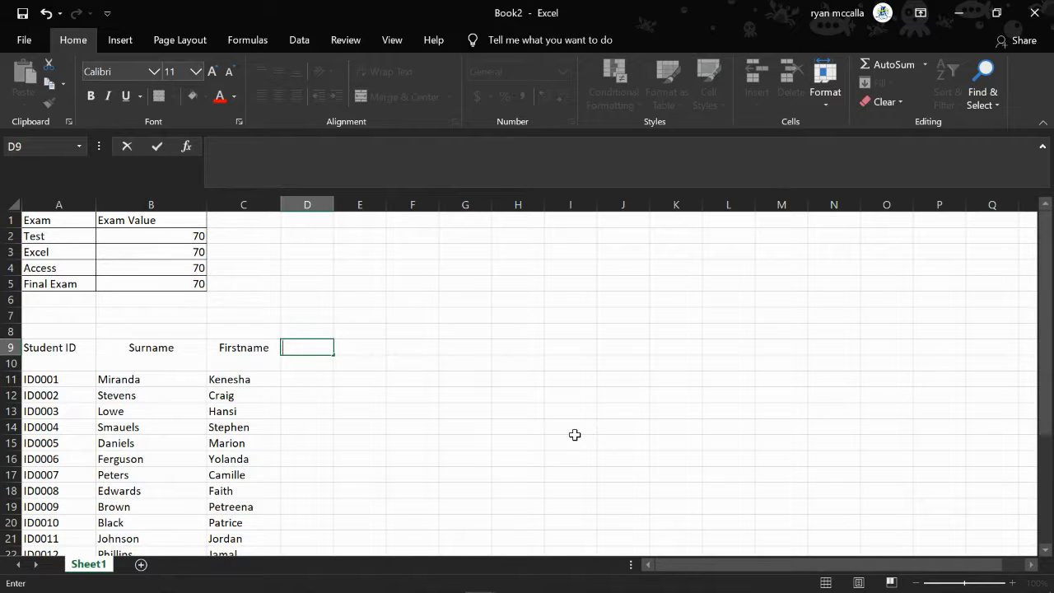
{"action": "type", "text": "Test 1"}
{"action": "left_click", "coordinate": [309, 366]}
{"action": "type", "text": "R"}
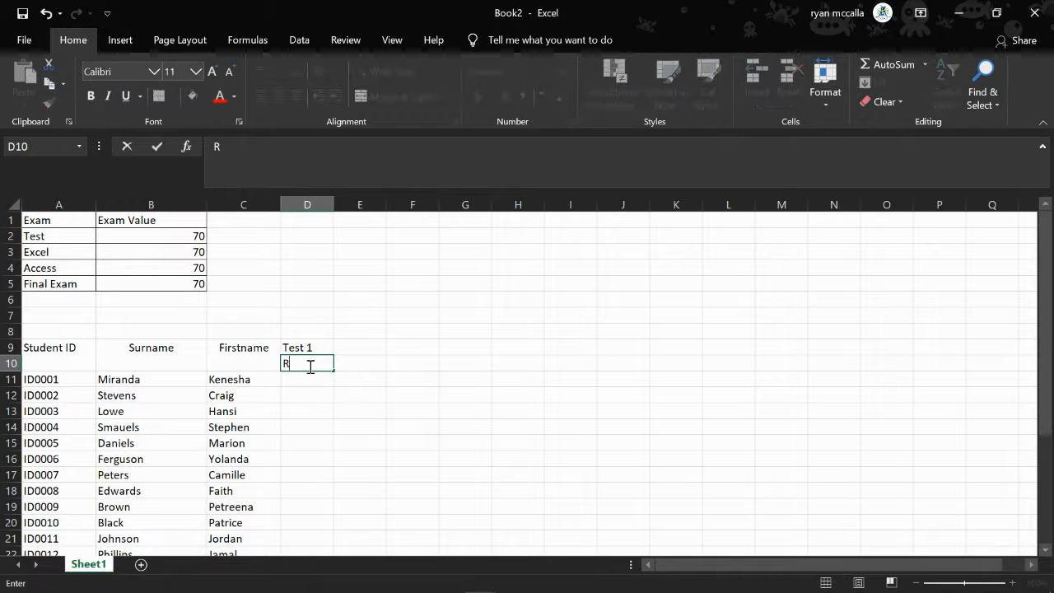
{"action": "type", "text": "aw Sco"}
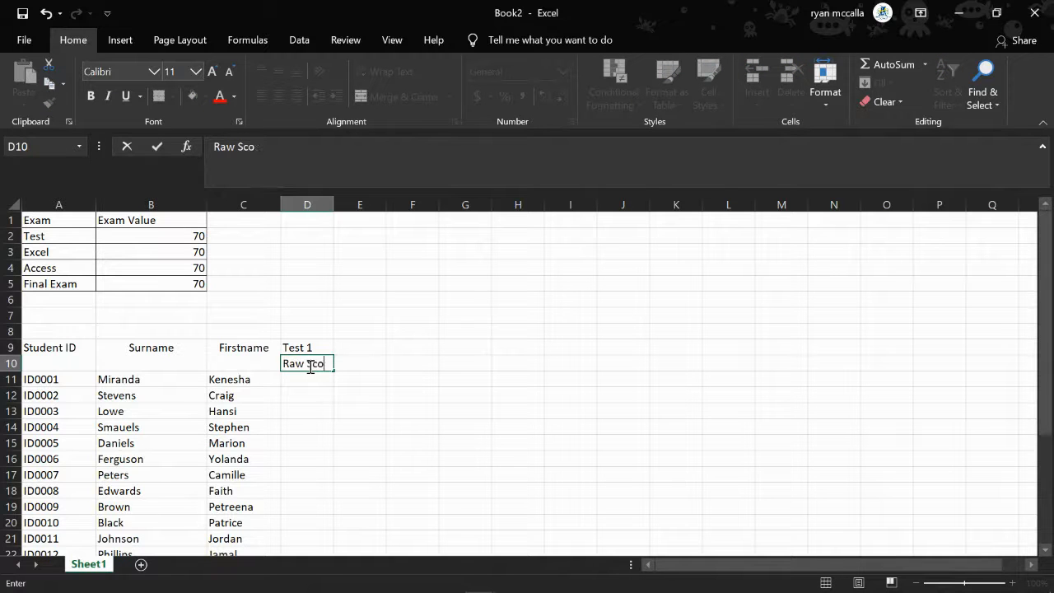
{"action": "type", "text": "re"}
{"action": "key", "text": "Tab"}
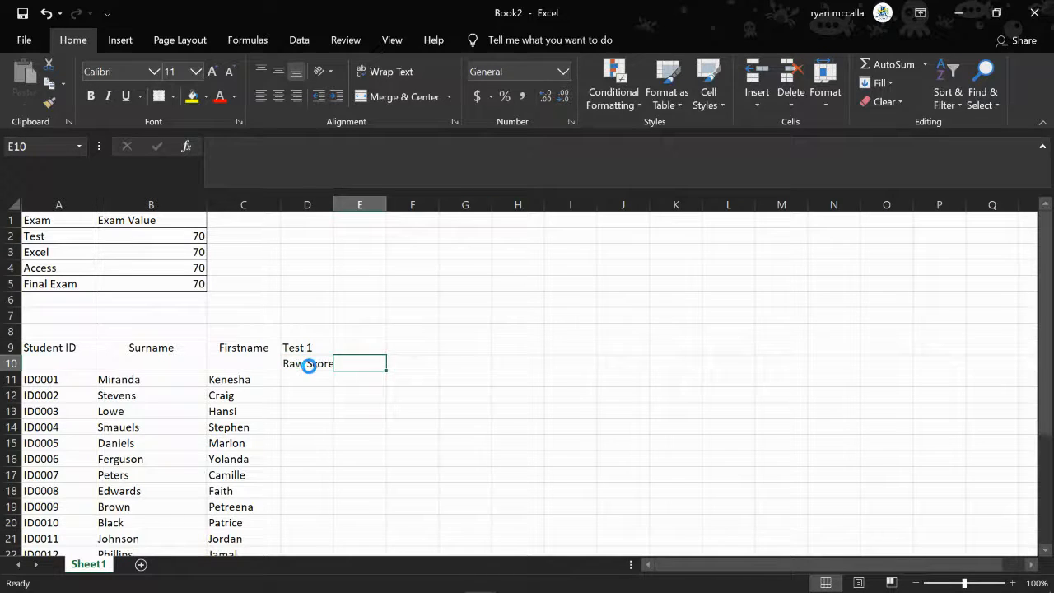
{"action": "key", "text": "ctrl+p"}
{"action": "key", "text": "Escape"}
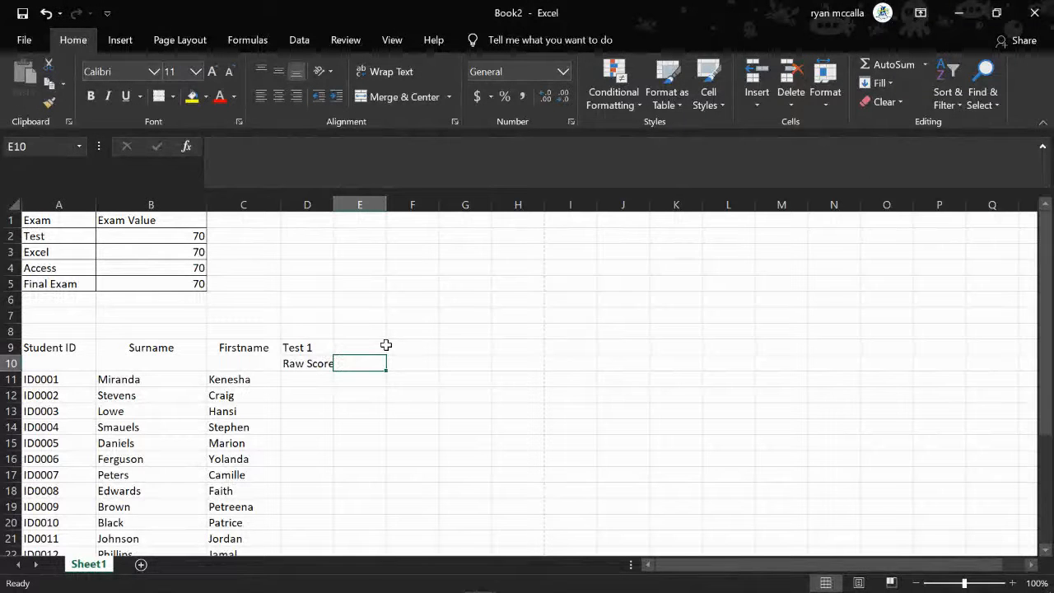
Enter the subheadings Percentage in E10 and Scaled Score in F10
{"action": "type", "text": "Percentage"}
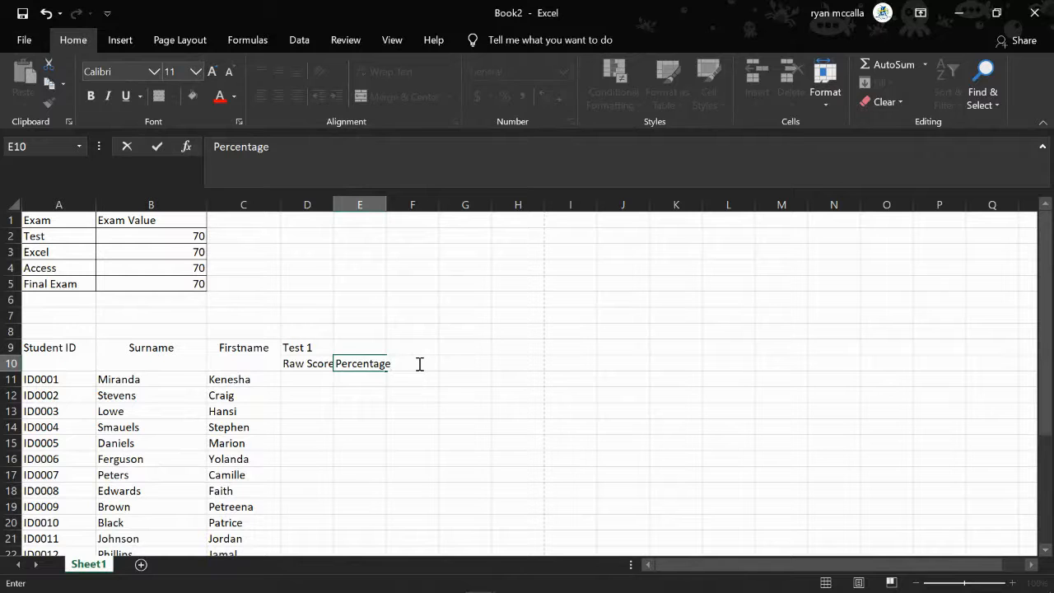
{"action": "left_click", "coordinate": [418, 363]}
{"action": "type", "text": "Scaled Sc"}
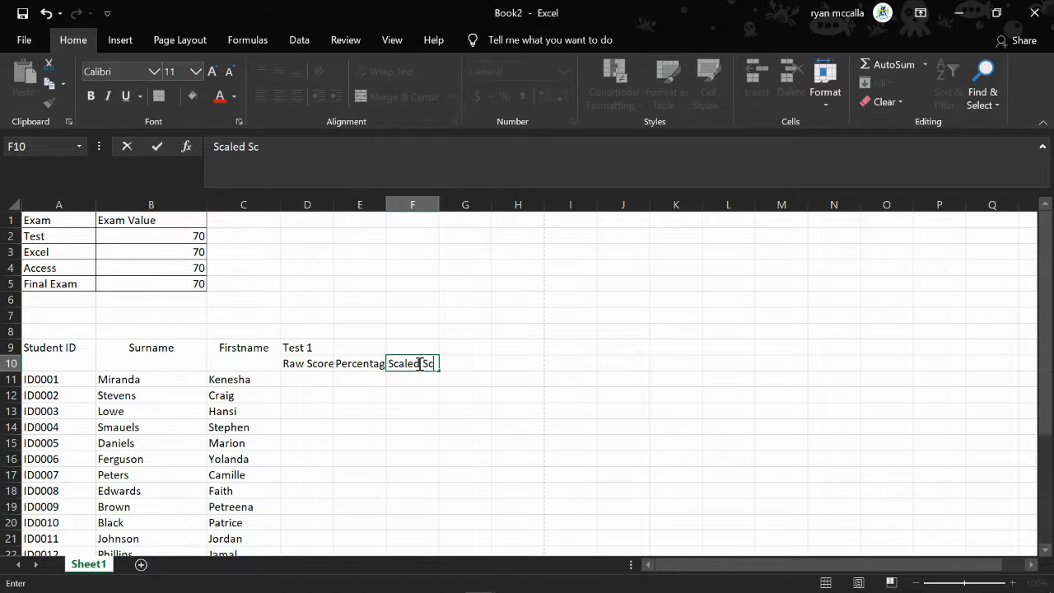
{"action": "type", "text": "ore"}
{"action": "left_click", "coordinate": [359, 299]}
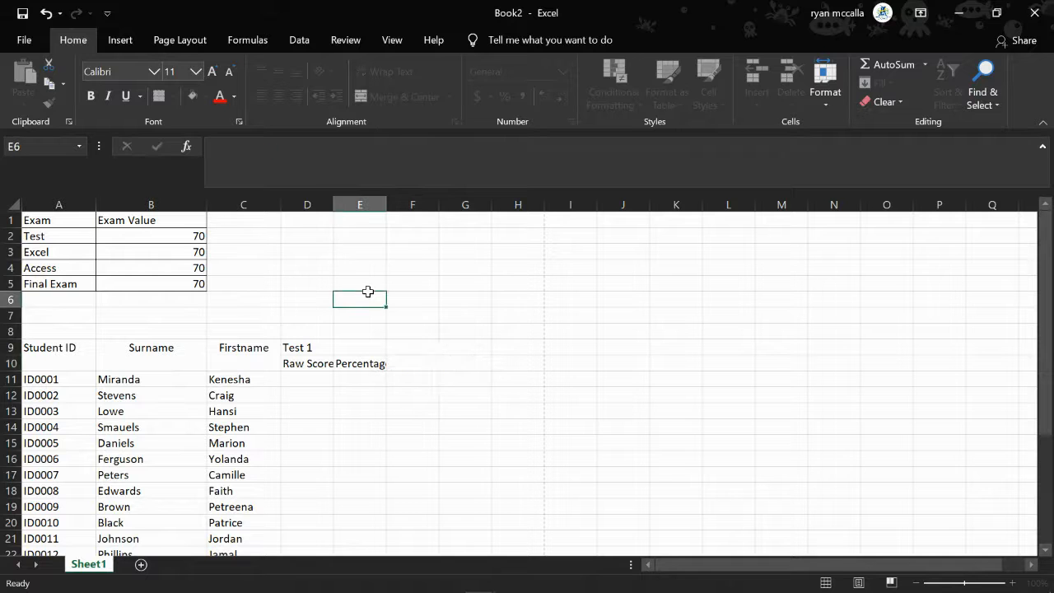
Widen columns D, E and F so that the score subheadings fit
{"action": "left_click_drag", "start_coordinate": [334, 206], "coordinate": [520, 206]}
{"action": "left_click", "coordinate": [309, 394]}
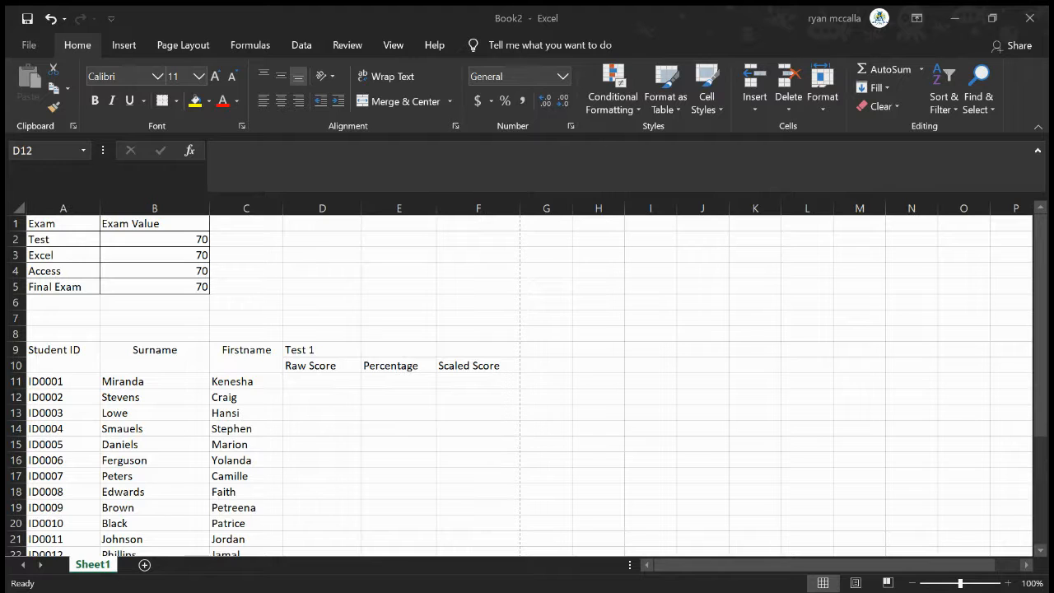
{"action": "key", "text": "ctrl+c"}
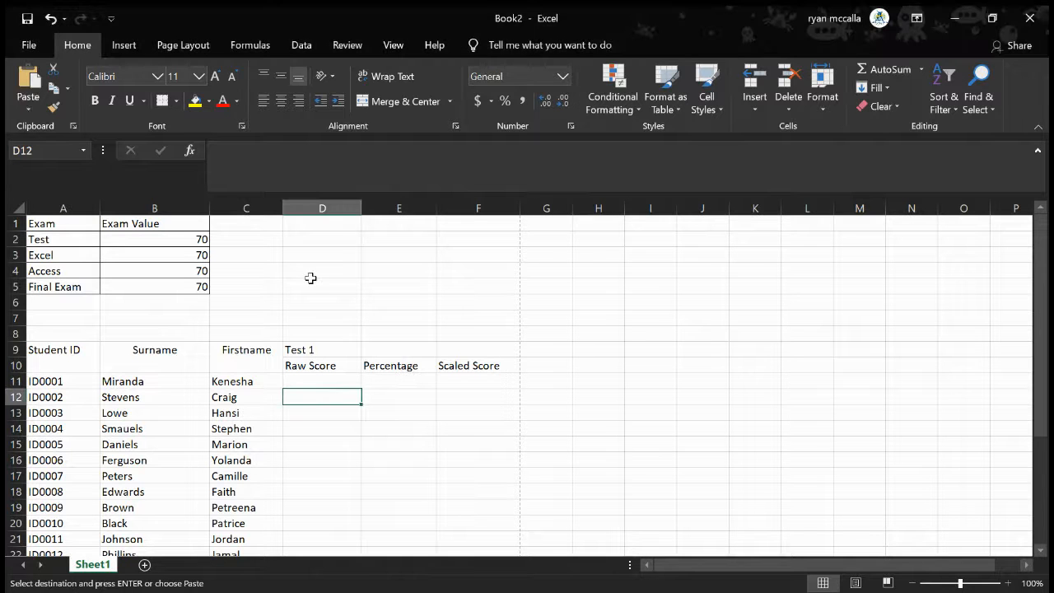
{"action": "double_click", "coordinate": [317, 379]}
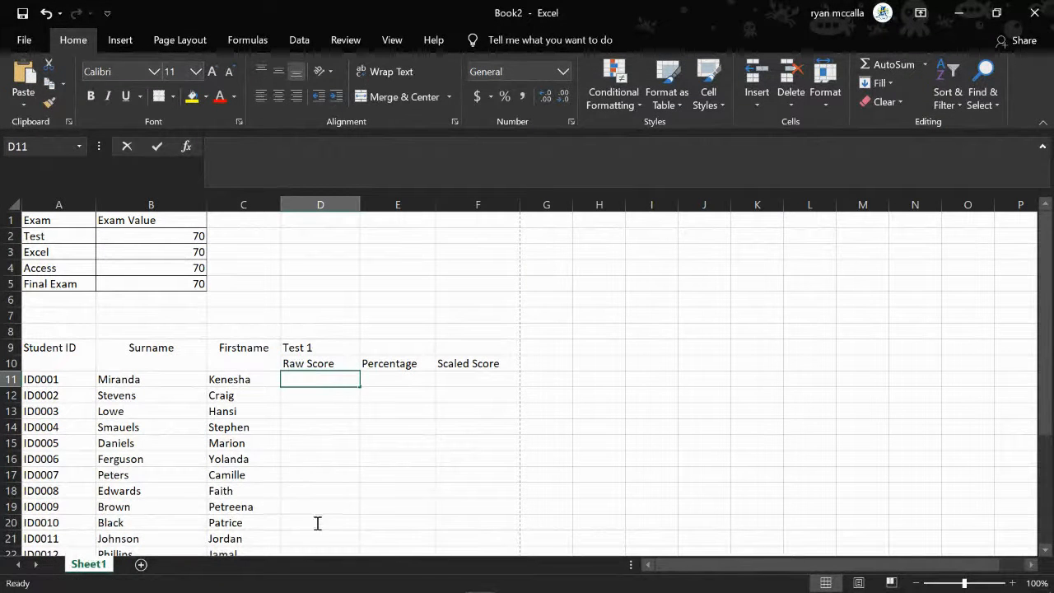
{"action": "key", "text": "shift+Down"}
{"action": "key", "text": "shift+Down"}
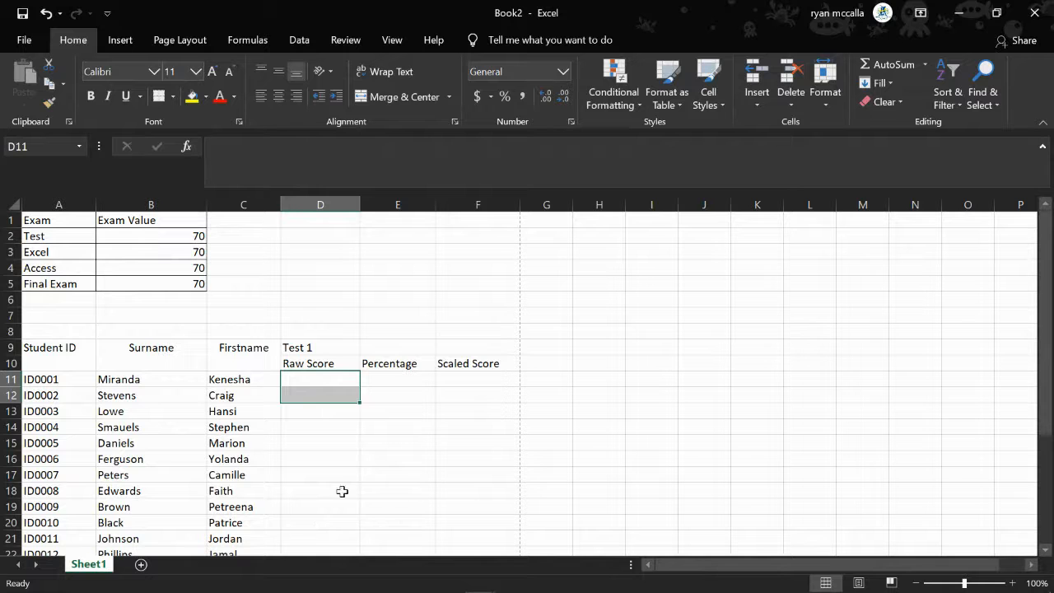
{"action": "key", "text": "shift+Down"}
{"action": "key", "text": "shift+Down"}
{"action": "key", "text": "shift+Down"}
{"action": "key", "text": "shift+Down"}
{"action": "key", "text": "shift+Down"}
{"action": "key", "text": "shift+Down"}
{"action": "key", "text": "shift+Down"}
{"action": "key", "text": "shift+Down"}
{"action": "key", "text": "shift+Down"}
{"action": "key", "text": "shift+Down"}
{"action": "key", "text": "shift+Down"}
{"action": "key", "text": "shift+Down"}
{"action": "key", "text": "shift+Down"}
{"action": "key", "text": "shift+Down"}
{"action": "key", "text": "shift+Down"}
{"action": "key", "text": "shift+Down"}
{"action": "key", "text": "shift+Down"}
{"action": "key", "text": "shift+Down"}
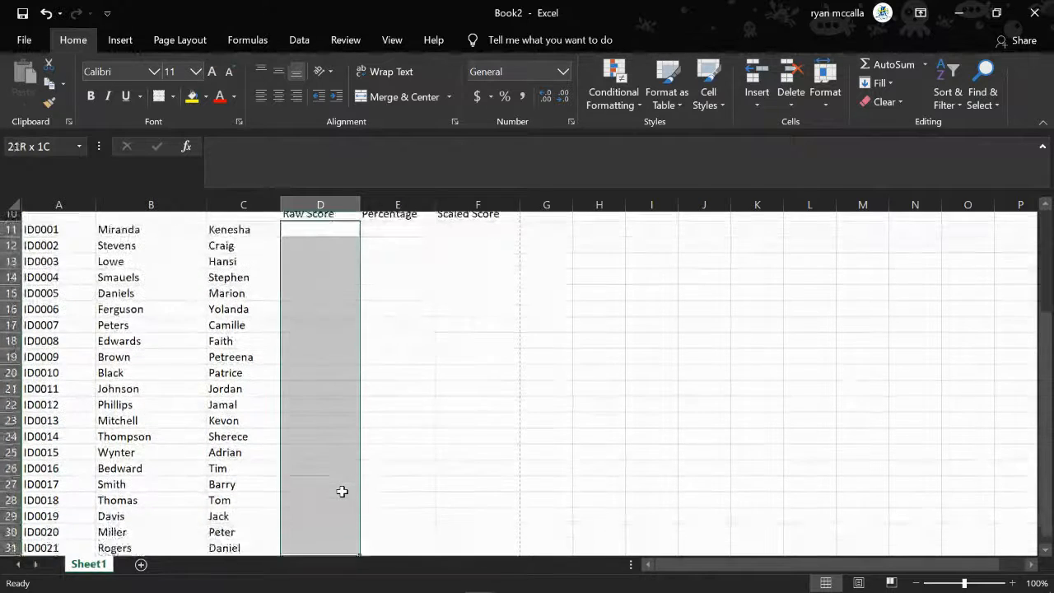
{"action": "type", "text": "v"}
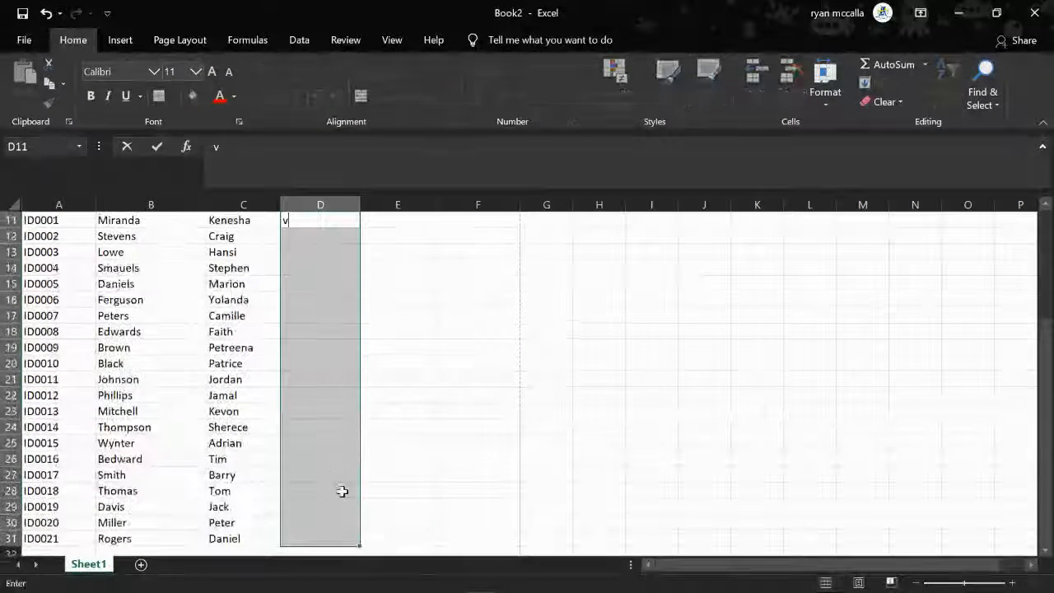
{"action": "key", "text": "BackSpace"}
{"action": "left_click", "coordinate": [480, 390]}
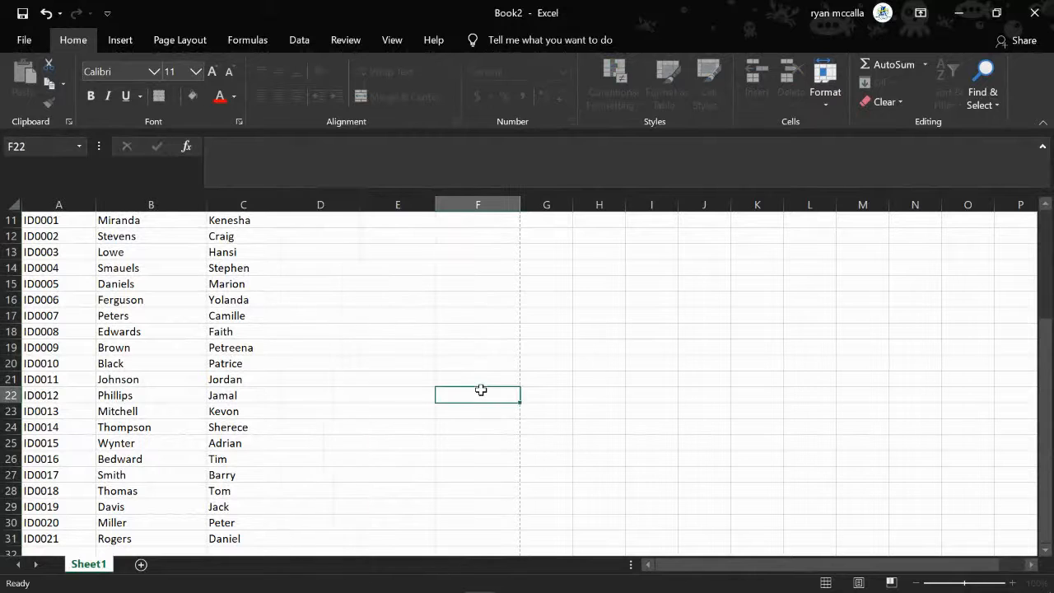
Enter the Test 1 raw scores 65, 70, 62, 36 and 54 in D11 to D15
{"action": "scroll", "coordinate": [347, 364], "scroll_direction": "up", "scroll_amount": 1}
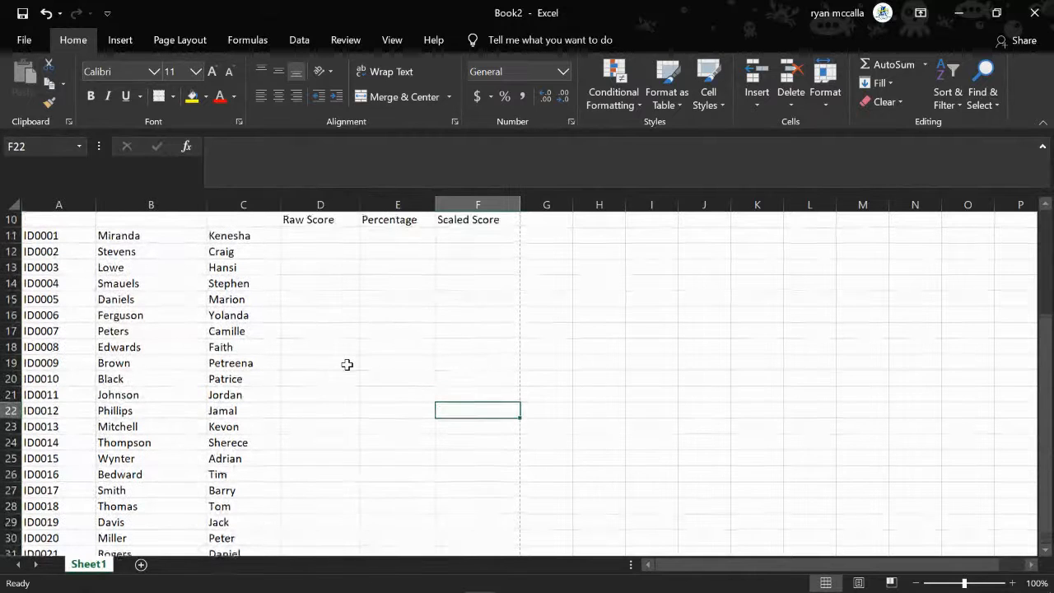
{"action": "left_click", "coordinate": [320, 239]}
{"action": "type", "text": "65"}
{"action": "key", "text": "Return"}
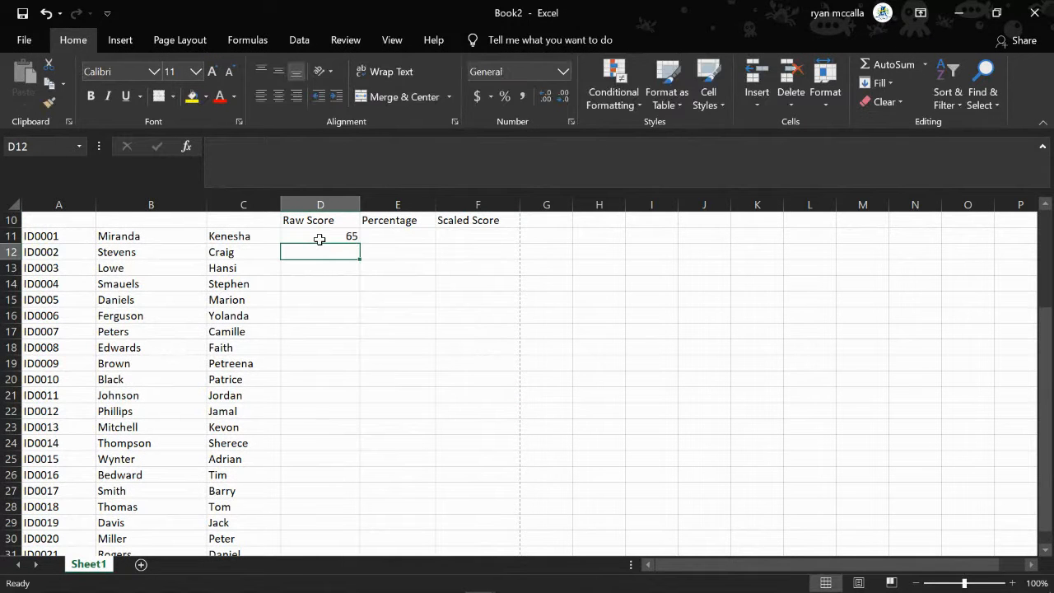
{"action": "type", "text": "75"}
{"action": "key", "text": "Return"}
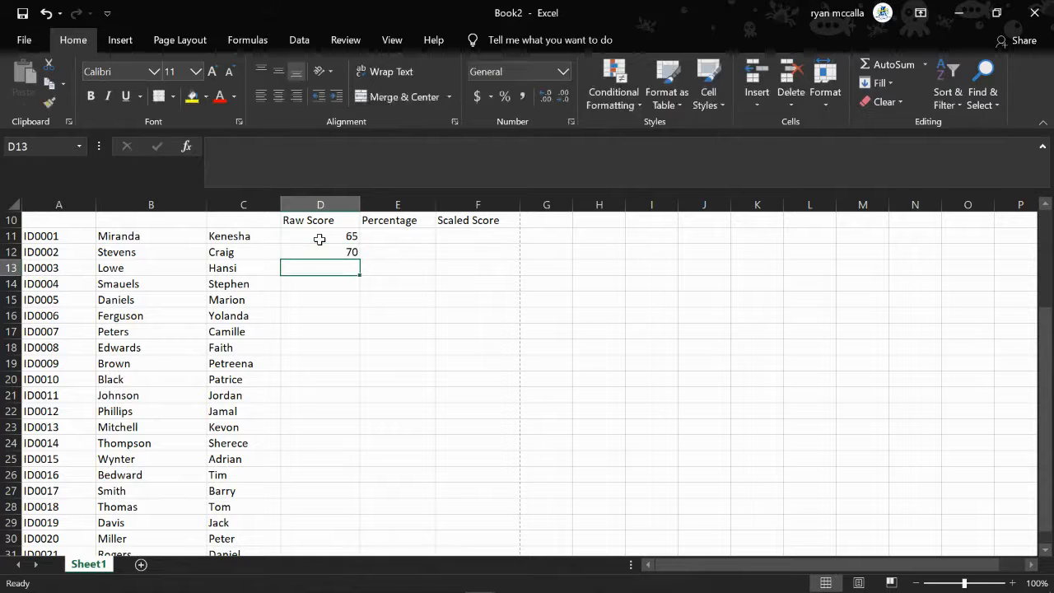
{"action": "type", "text": "62"}
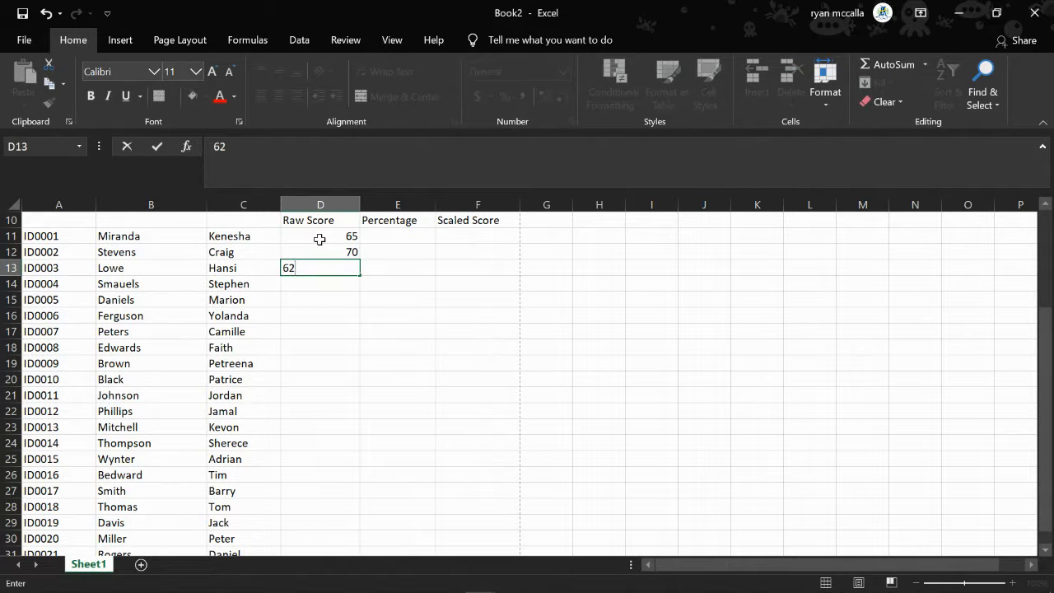
{"action": "key", "text": "Return"}
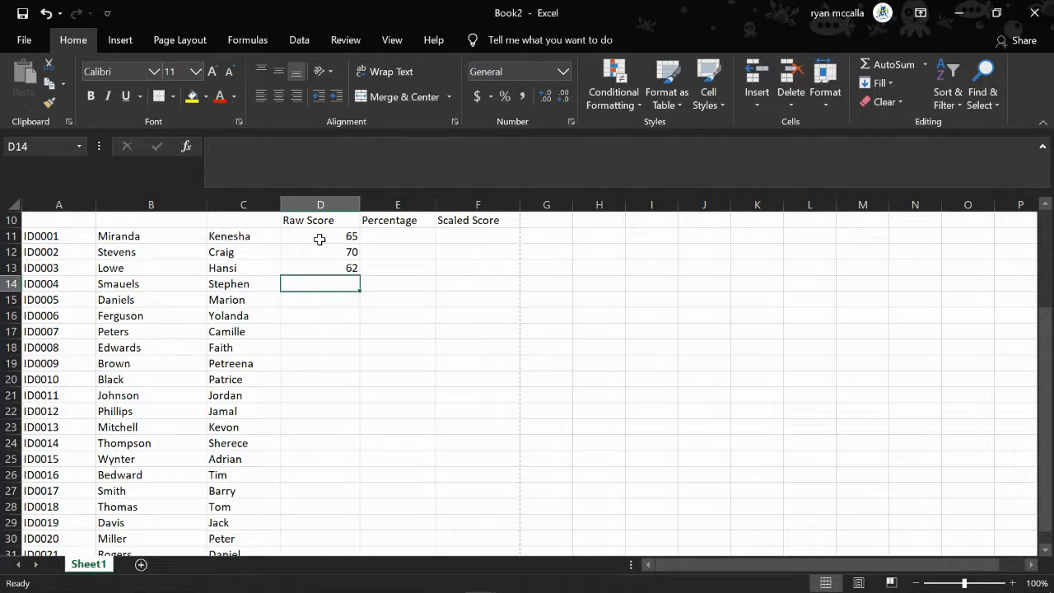
{"action": "type", "text": "36"}
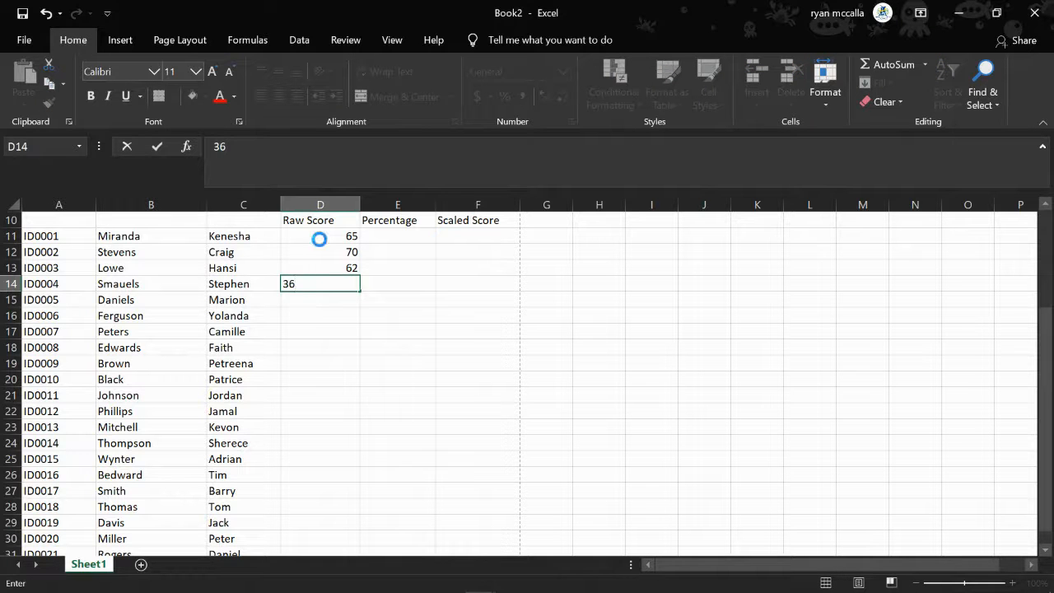
{"action": "key", "text": "Return"}
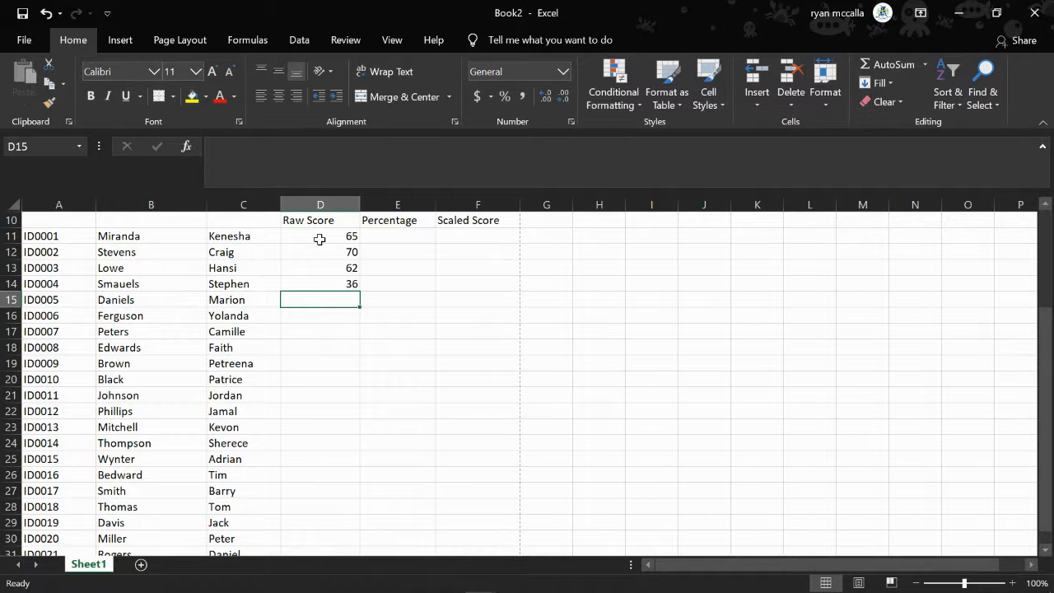
{"action": "type", "text": "54"}
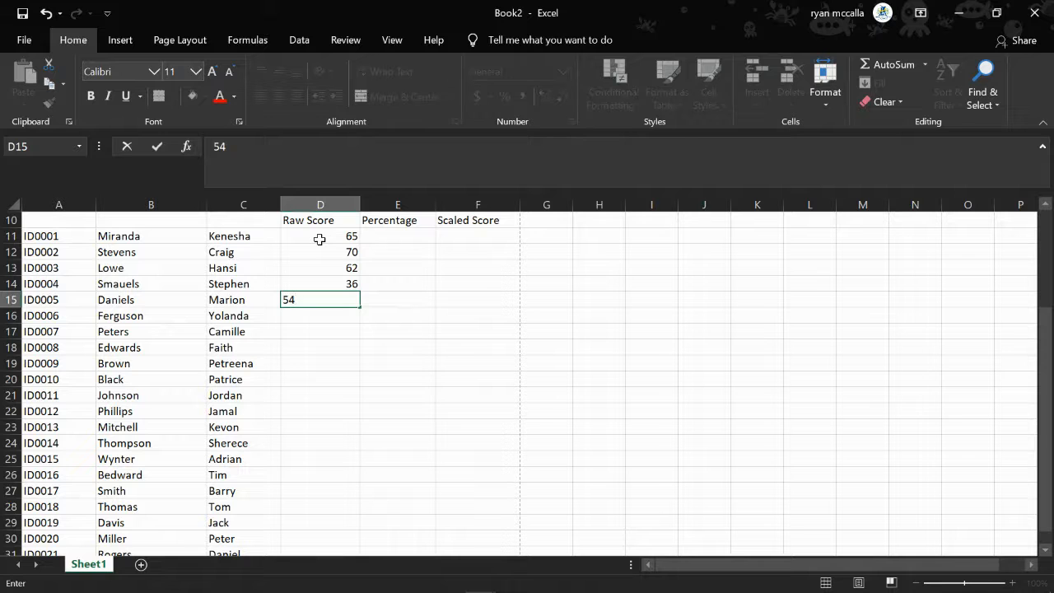
{"action": "key", "text": "Return"}
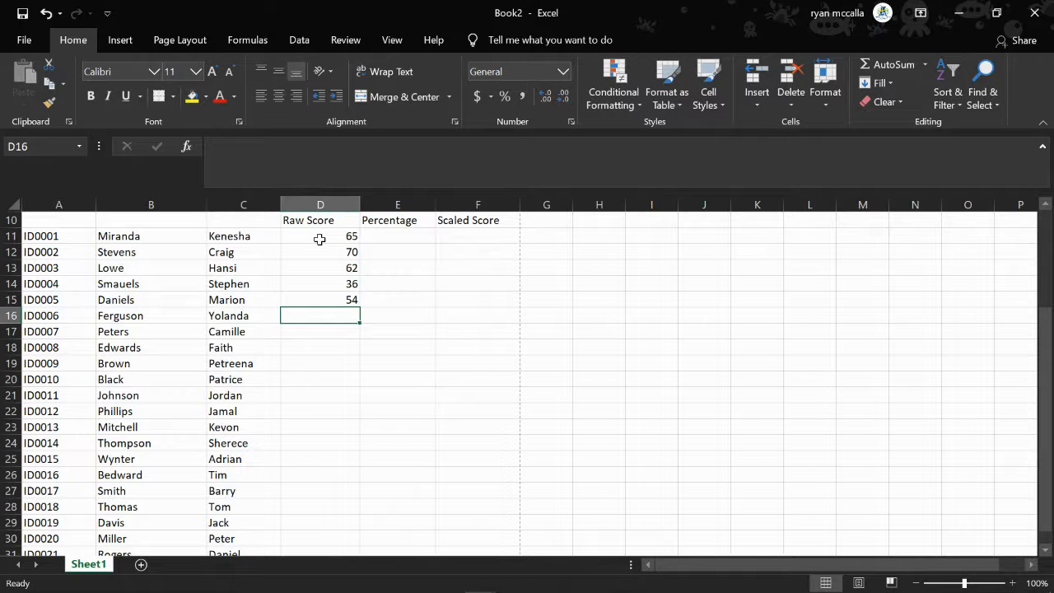
Enter the Test 1 raw scores 32, 69, 70, 19, 63 and 23 in D16 to D21
{"action": "type", "text": "32"}
{"action": "key", "text": "Return"}
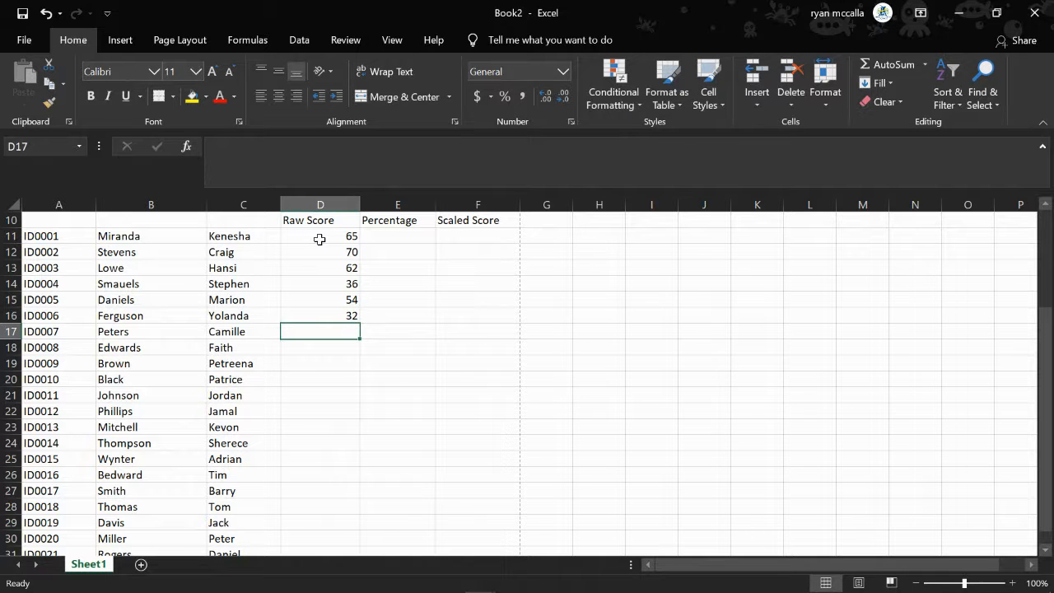
{"action": "type", "text": "69"}
{"action": "key", "text": "Return"}
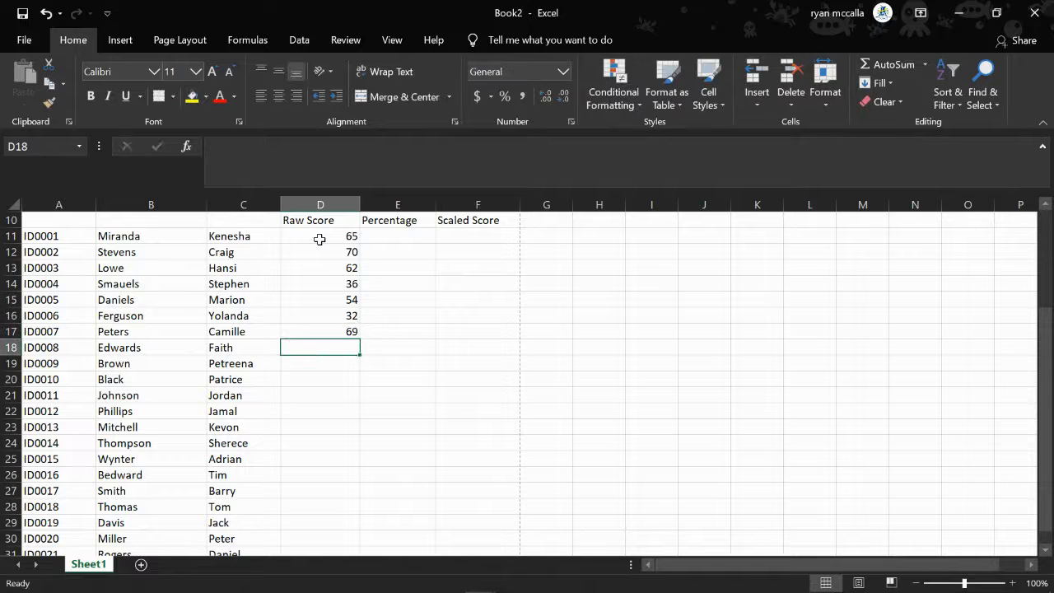
{"action": "type", "text": "70"}
{"action": "key", "text": "Return"}
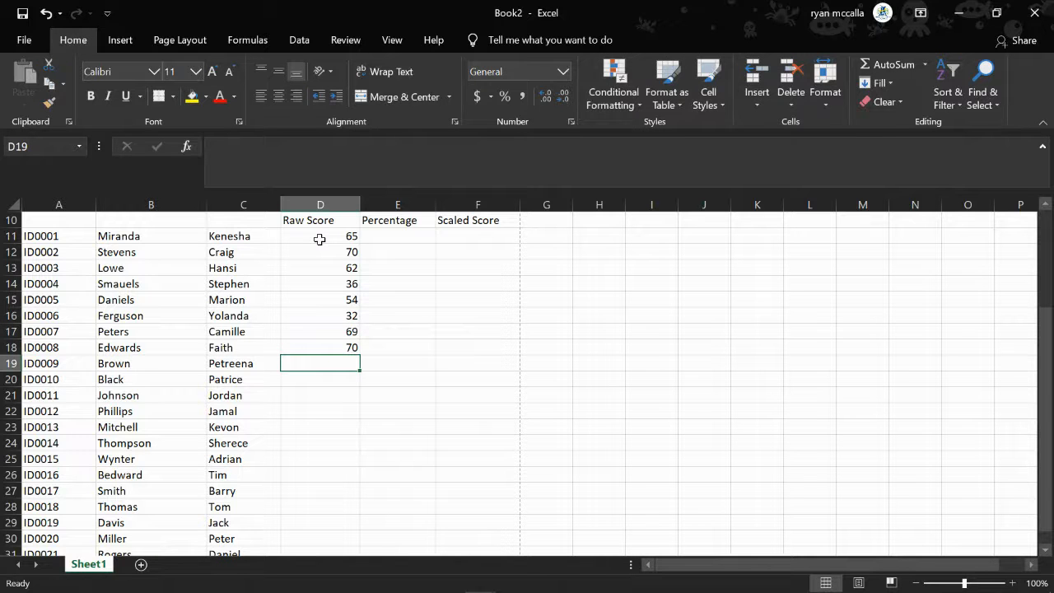
{"action": "type", "text": "19"}
{"action": "key", "text": "Return"}
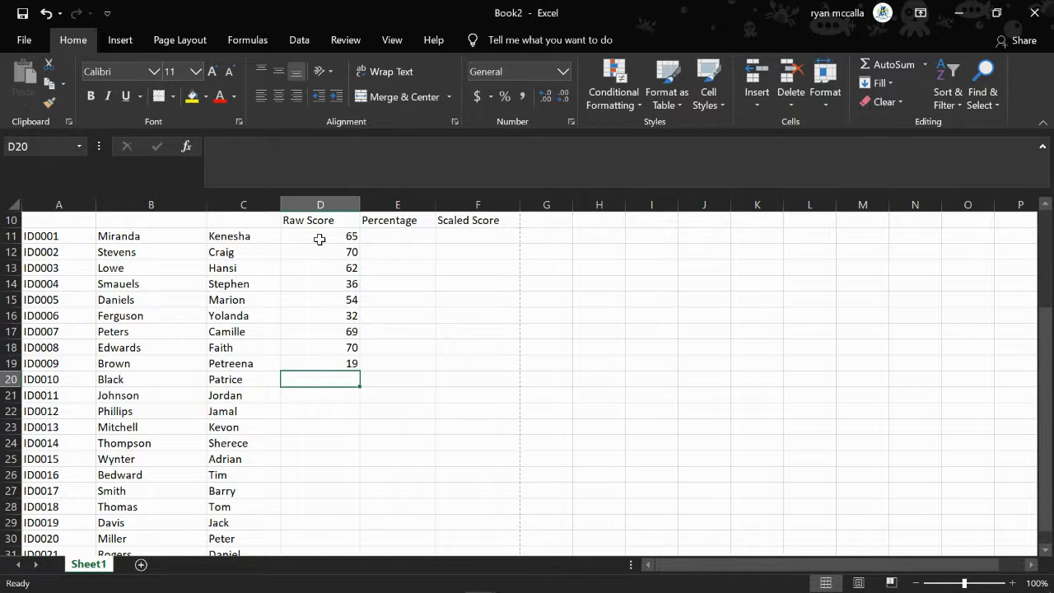
{"action": "type", "text": "63"}
{"action": "key", "text": "Return"}
{"action": "type", "text": "23"}
{"action": "key", "text": "Return"}
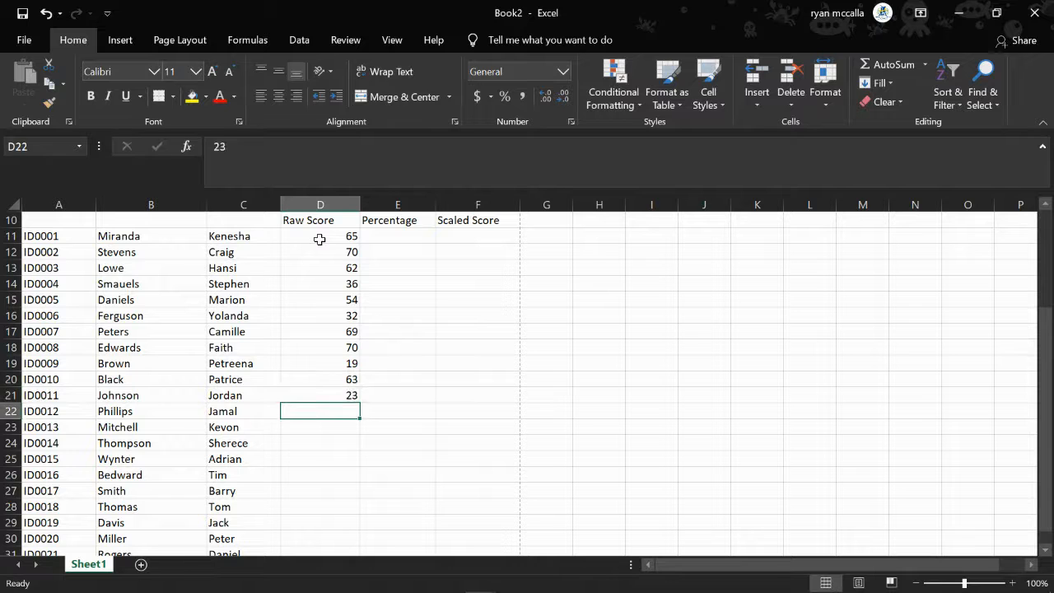
Enter the Test 1 raw scores 65, 57, 68, 65 and 34 in D22 to D26
{"action": "type", "text": "65"}
{"action": "key", "text": "Return"}
{"action": "type", "text": "57"}
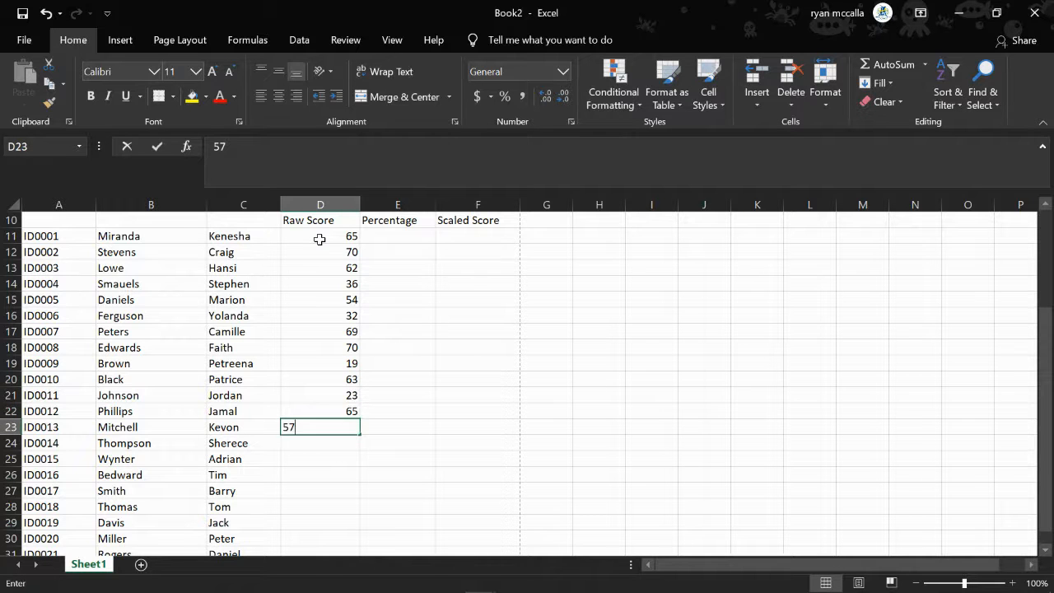
{"action": "key", "text": "Return"}
{"action": "type", "text": "68"}
{"action": "key", "text": "Return"}
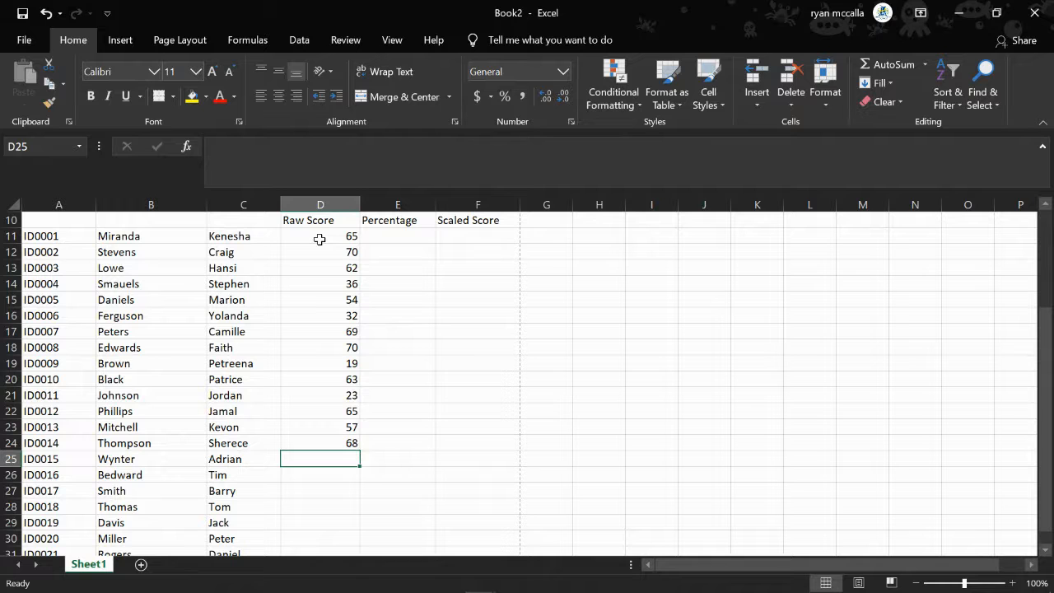
{"action": "type", "text": "65"}
{"action": "key", "text": "Return"}
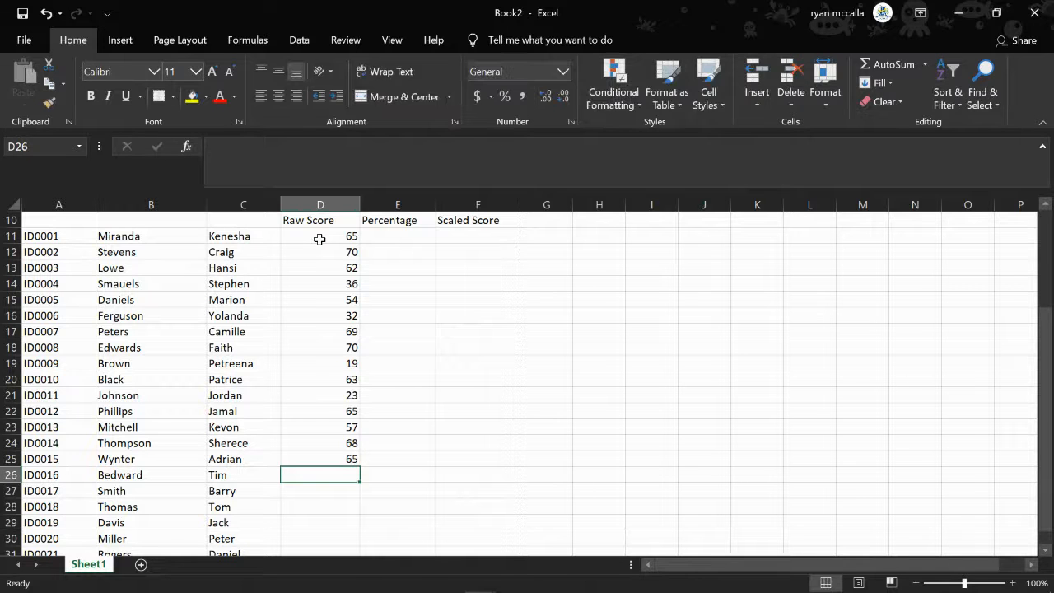
{"action": "type", "text": "34"}
{"action": "key", "text": "Return"}
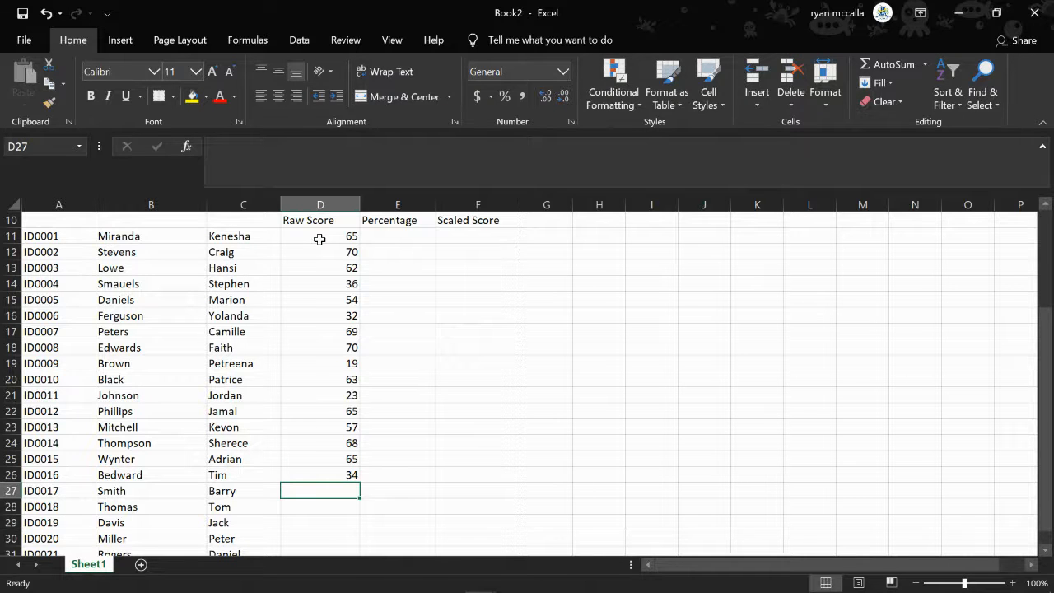
Enter the Test 1 raw scores 67, 56, 67, 68 and 45 in D27 to D31
{"action": "type", "text": "67"}
{"action": "key", "text": "Return"}
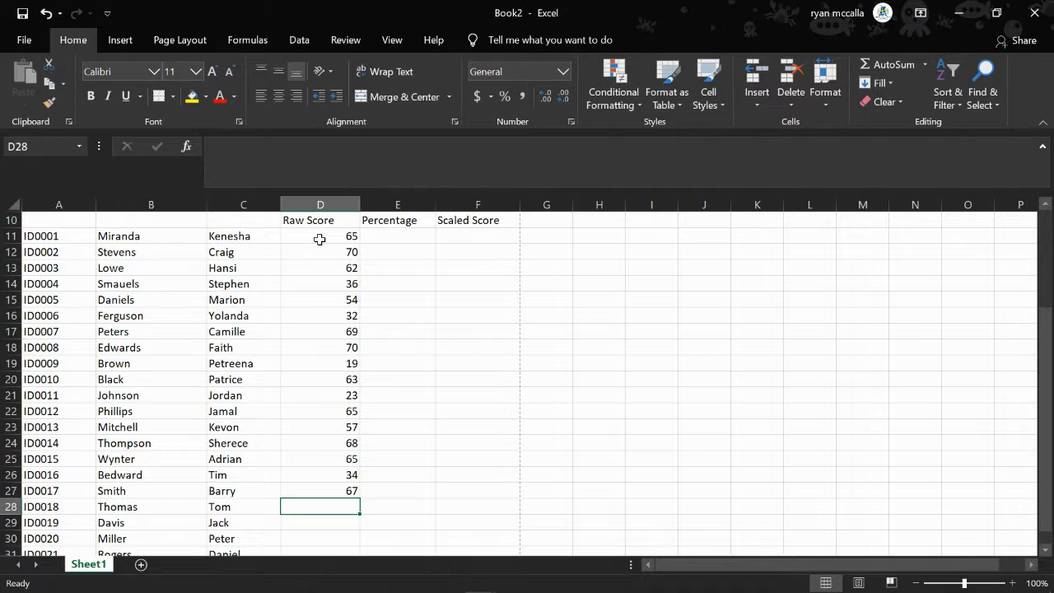
{"action": "type", "text": "56"}
{"action": "key", "text": "Return"}
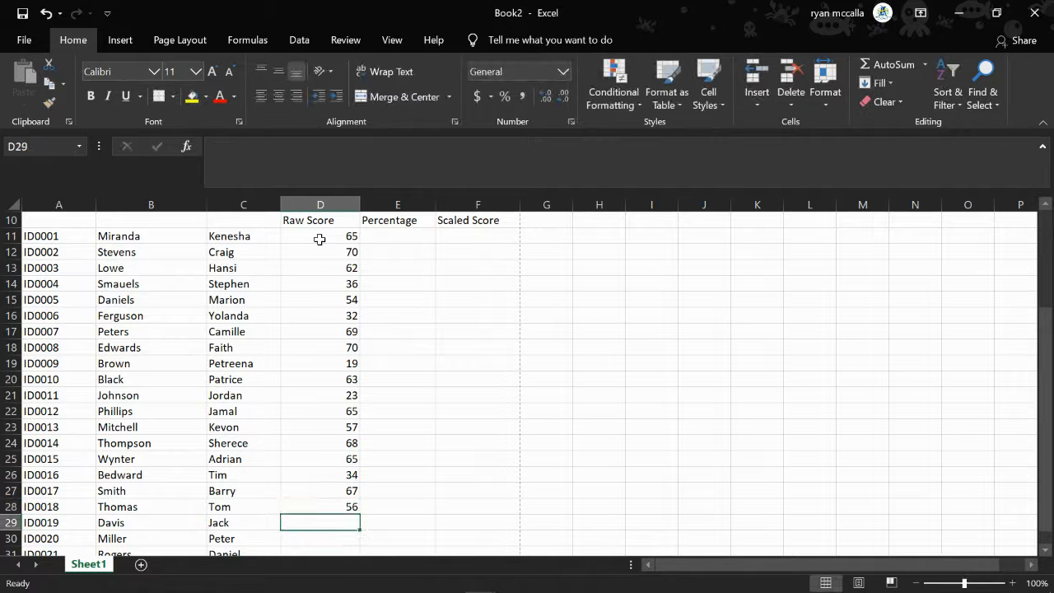
{"action": "type", "text": "67"}
{"action": "key", "text": "Return"}
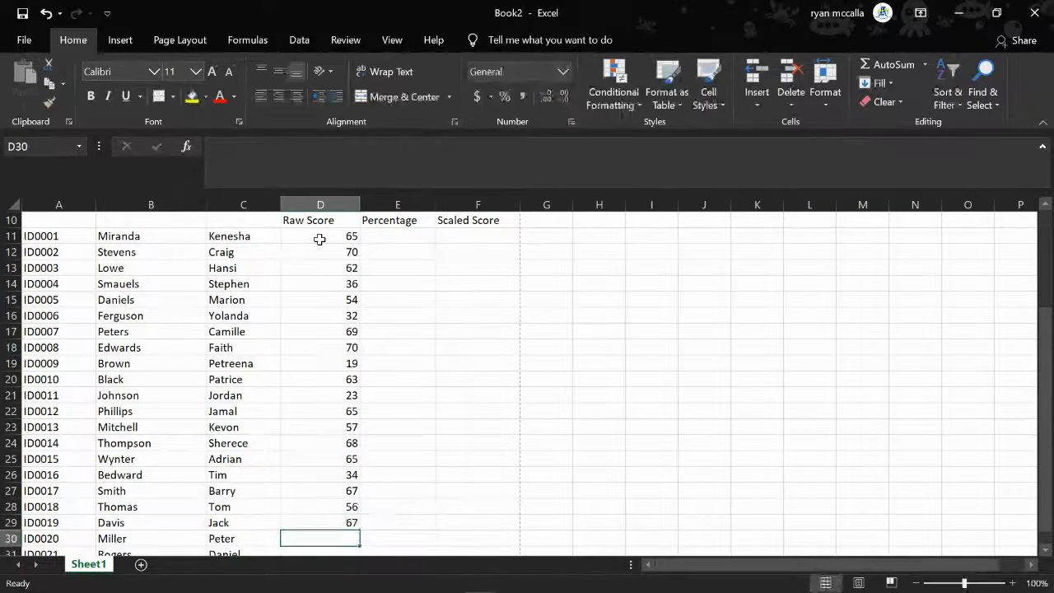
{"action": "type", "text": "68"}
{"action": "key", "text": "Return"}
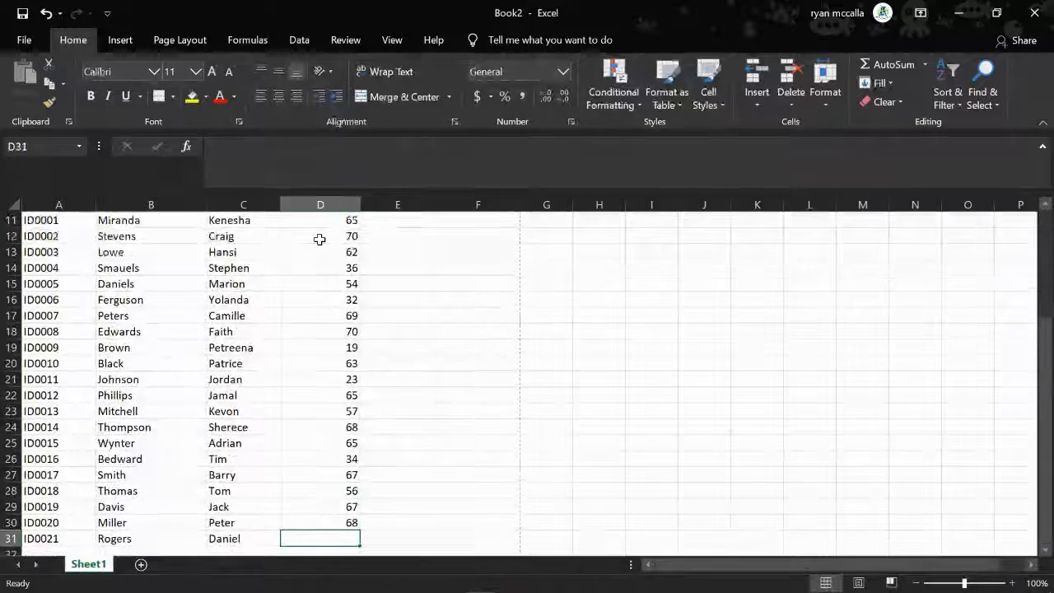
{"action": "type", "text": "45"}
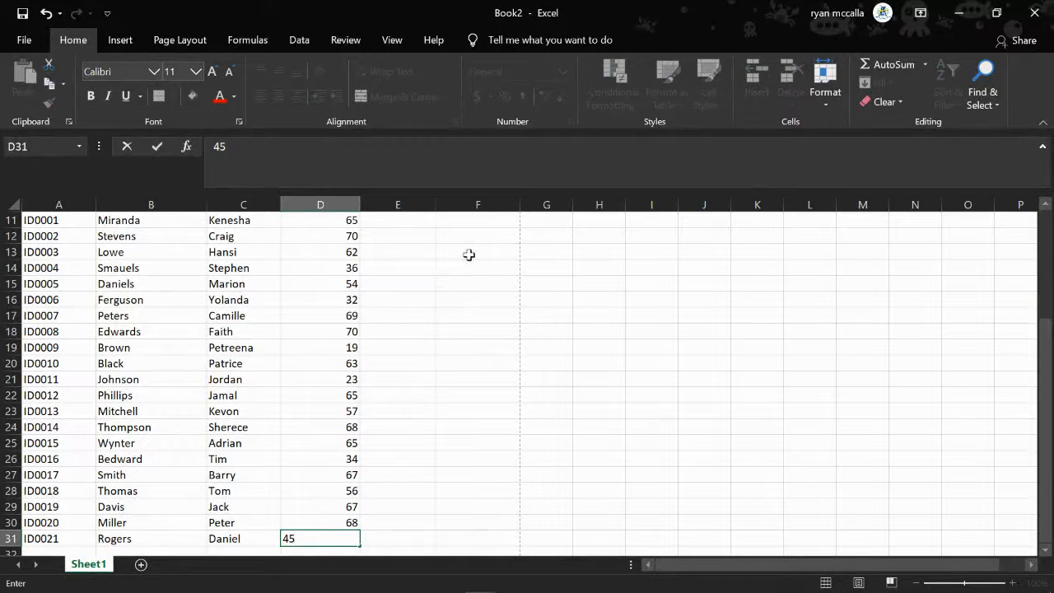
{"action": "left_click", "coordinate": [467, 363]}
Enter the formula =D11/70 in E11 to calculate the first student's Test 1 percentage
{"action": "scroll", "coordinate": [427, 477], "scroll_direction": "down", "scroll_amount": 2}
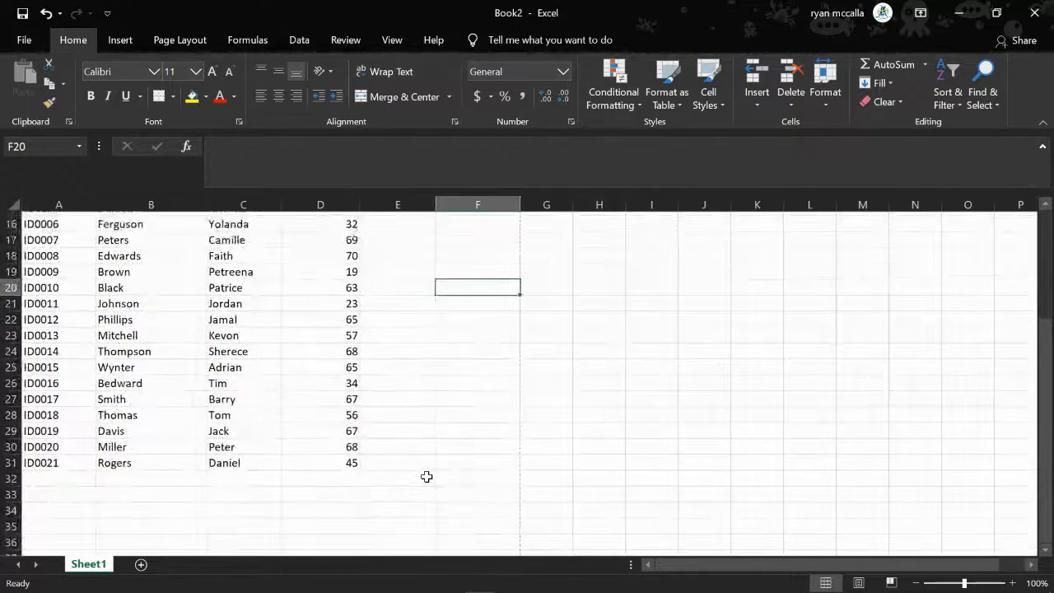
{"action": "scroll", "coordinate": [426, 477], "scroll_direction": "up", "scroll_amount": 3}
{"action": "scroll", "coordinate": [427, 477], "scroll_direction": "down", "scroll_amount": 1}
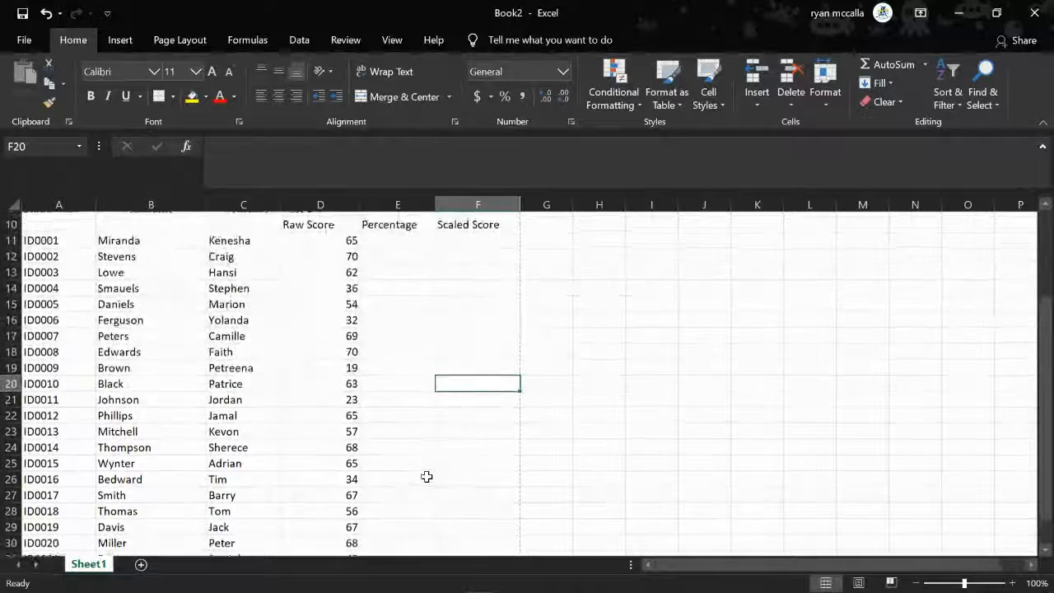
{"action": "scroll", "coordinate": [426, 476], "scroll_direction": "up", "scroll_amount": 2}
{"action": "scroll", "coordinate": [398, 369], "scroll_direction": "up", "scroll_amount": 3}
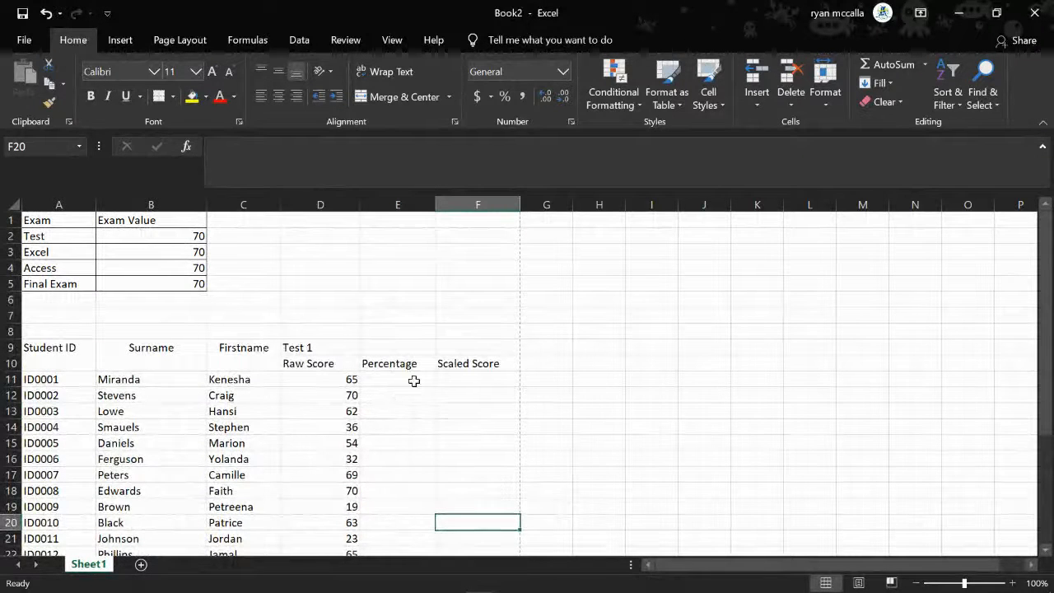
{"action": "left_click", "coordinate": [412, 379]}
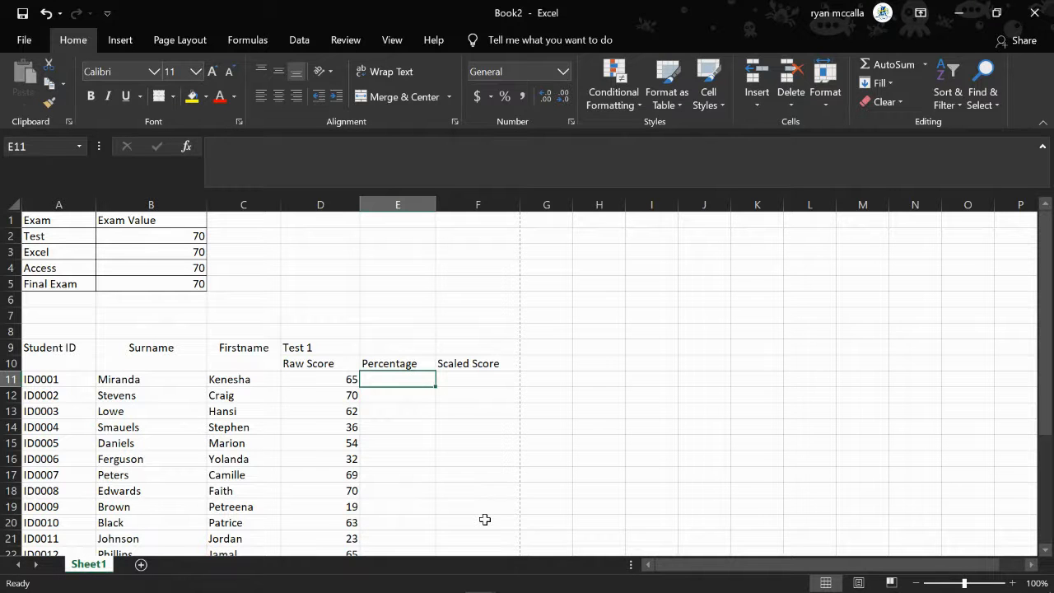
{"action": "type", "text": "="}
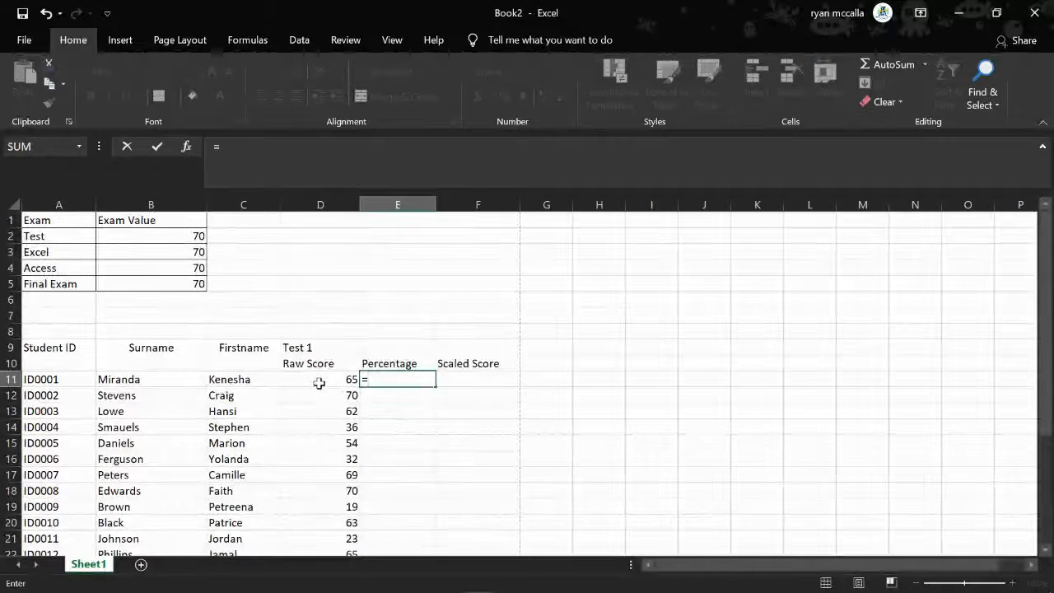
{"action": "left_click", "coordinate": [319, 382]}
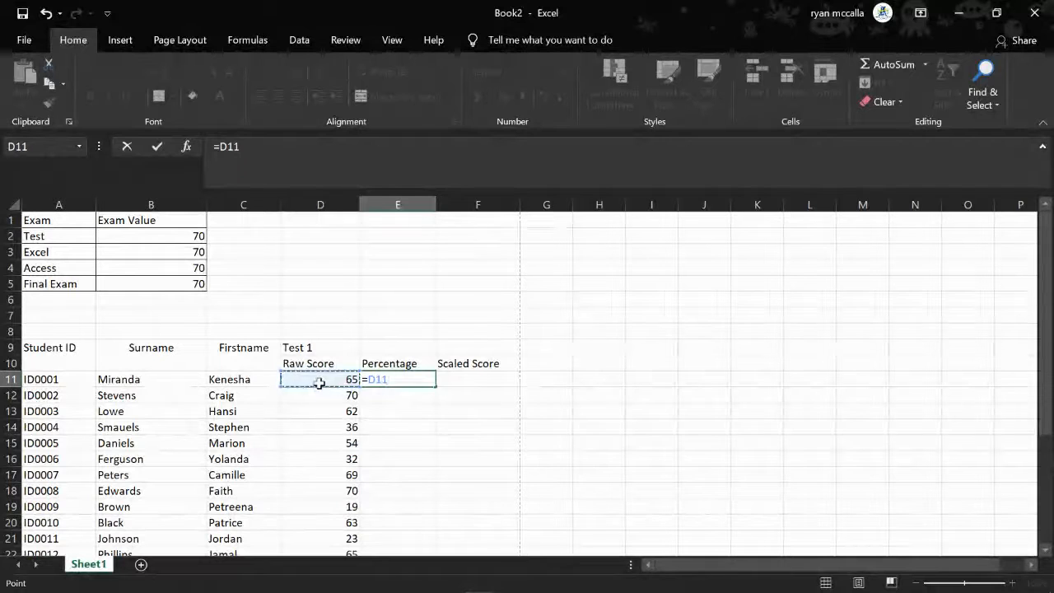
{"action": "type", "text": "/70"}
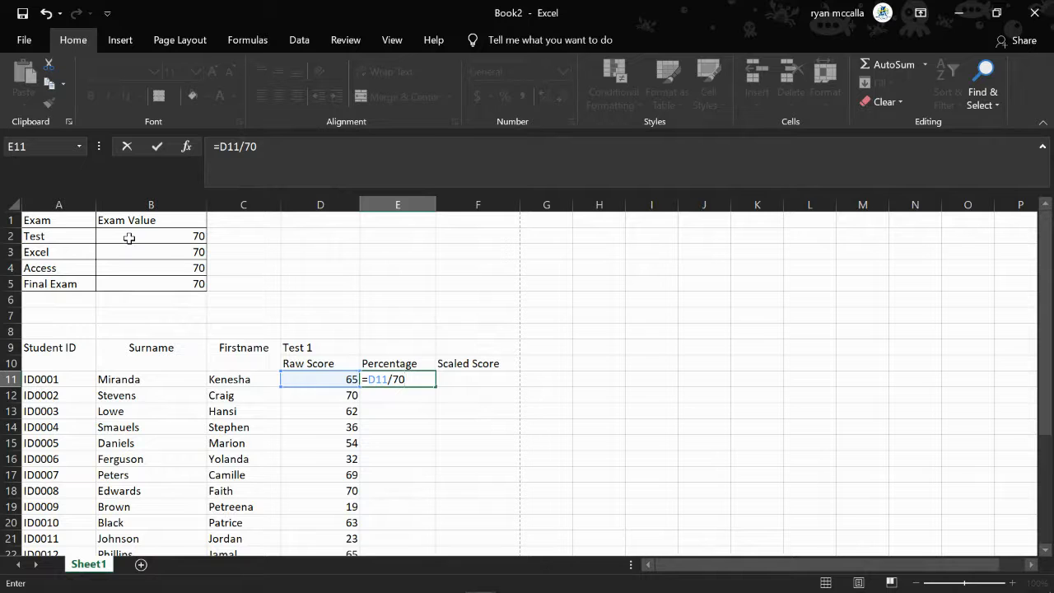
{"action": "key", "text": "Return"}
Try to fill the E11 percentage formula down through E30, and undo the fill
{"action": "left_click", "coordinate": [406, 379]}
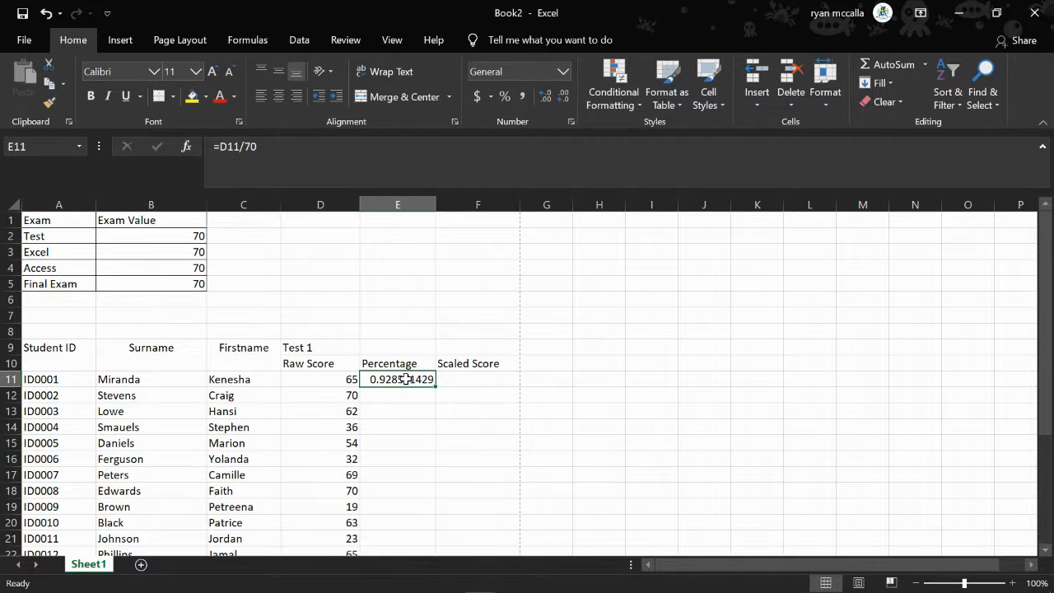
{"action": "left_click_drag", "start_coordinate": [434, 388], "coordinate": [429, 573]}
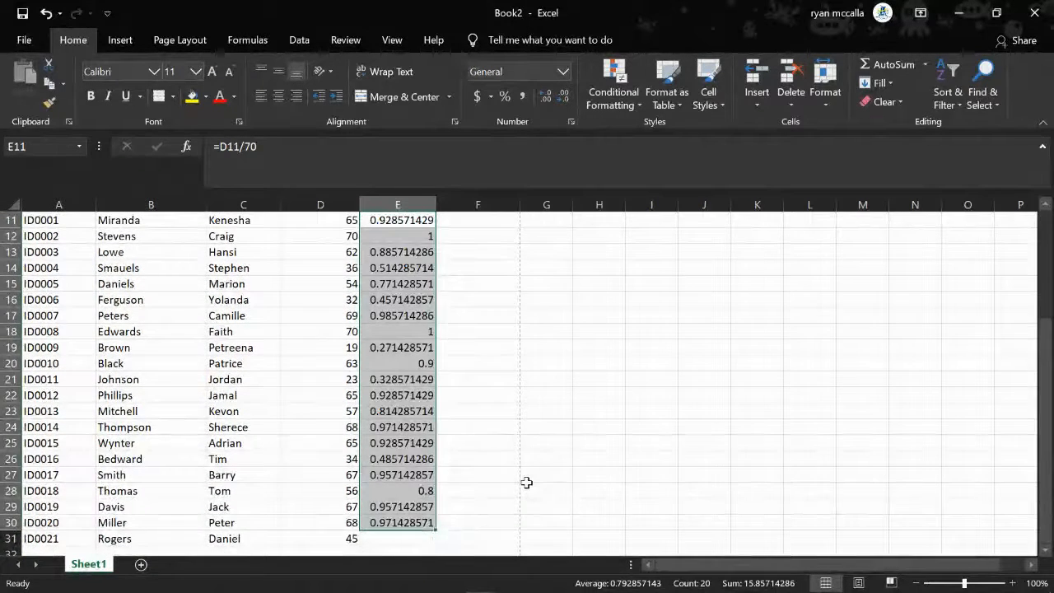
{"action": "scroll", "coordinate": [526, 483], "scroll_direction": "up", "scroll_amount": 2}
{"action": "scroll", "coordinate": [526, 482], "scroll_direction": "up", "scroll_amount": 2}
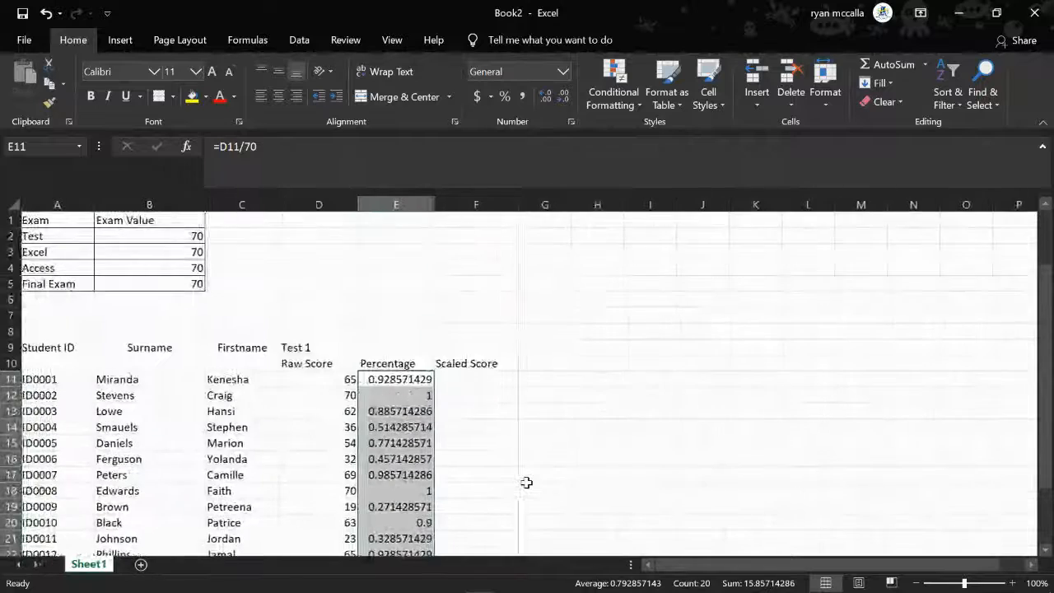
{"action": "scroll", "coordinate": [526, 483], "scroll_direction": "down", "scroll_amount": 2}
{"action": "scroll", "coordinate": [527, 483], "scroll_direction": "down", "scroll_amount": 1}
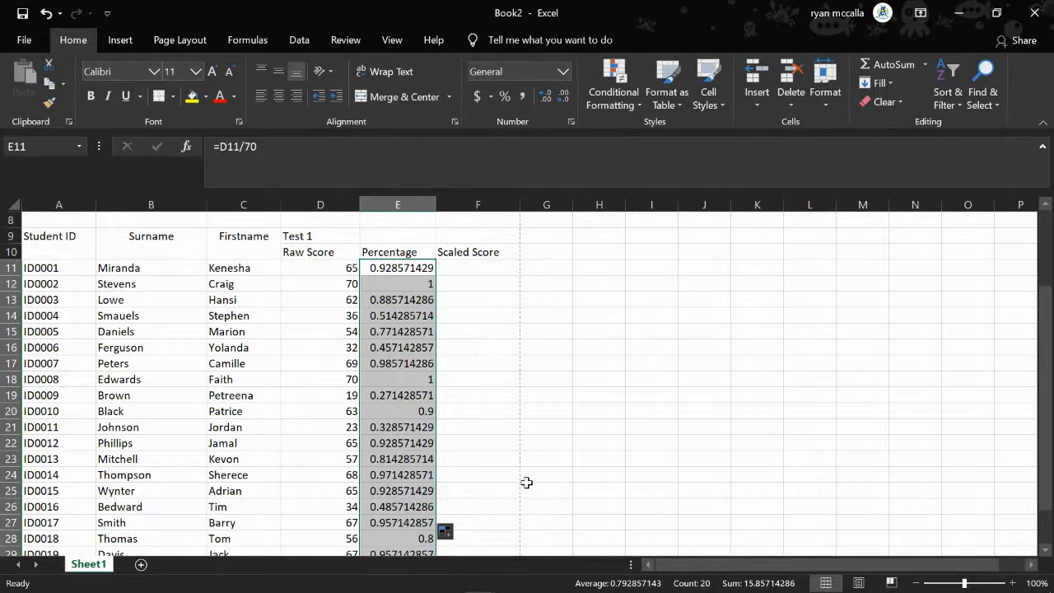
{"action": "key", "text": "ctrl+z"}
Change the E11 formula to =D11/$B$2 so that it divides by an absolute reference to the Test exam value
{"action": "scroll", "coordinate": [526, 483], "scroll_direction": "up", "scroll_amount": 2}
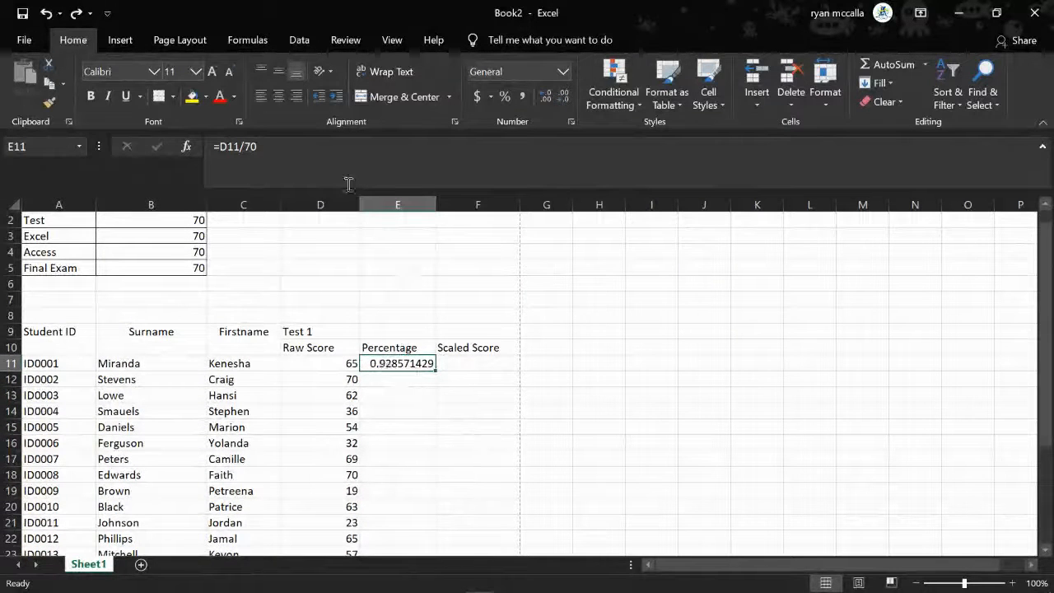
{"action": "left_click", "coordinate": [289, 155]}
{"action": "key", "text": "BackSpace"}
{"action": "key", "text": "BackSpace"}
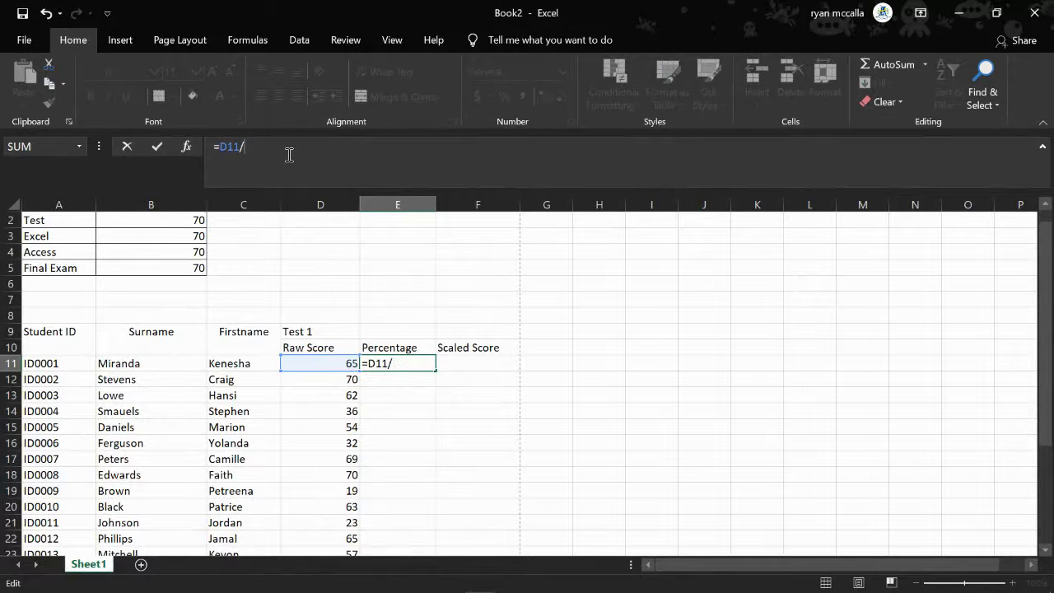
{"action": "scroll", "coordinate": [129, 317], "scroll_direction": "up", "scroll_amount": 1}
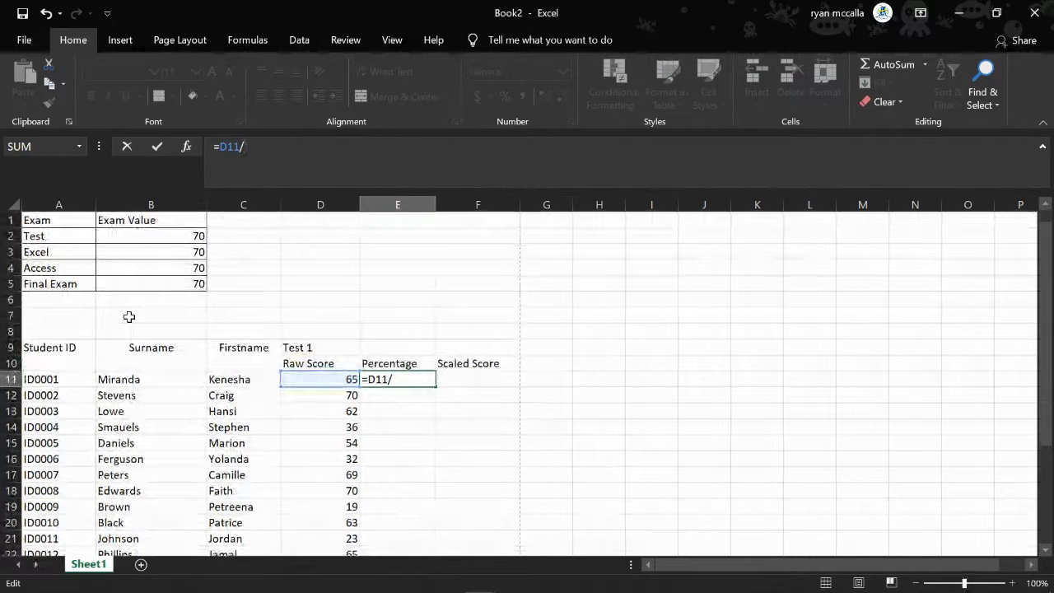
{"action": "left_click", "coordinate": [185, 238]}
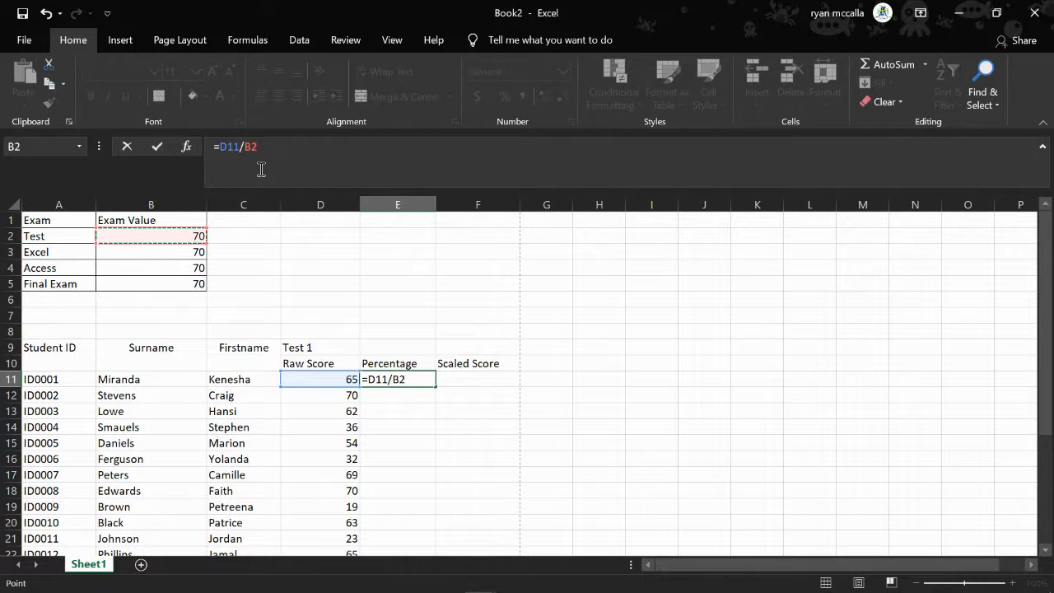
{"action": "key", "text": "Left"}
{"action": "key", "text": "Right"}
{"action": "left_click", "coordinate": [248, 146]}
{"action": "type", "text": "$B$"}
{"action": "key", "text": "Return"}
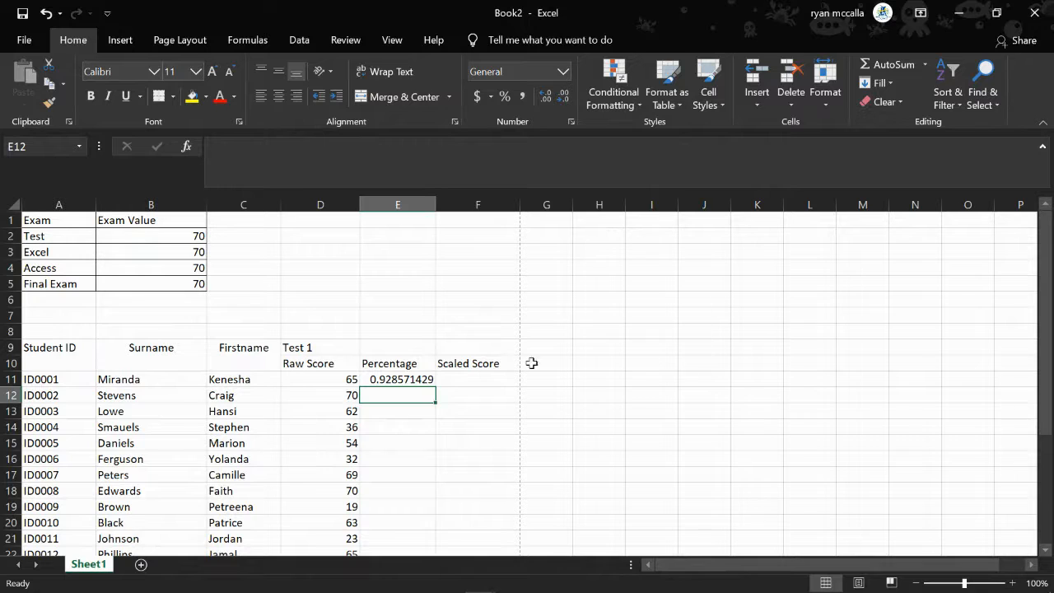
Fill the absolute-reference percentage formula from E11 down to E31
{"action": "scroll", "coordinate": [460, 375], "scroll_direction": "down", "scroll_amount": 2}
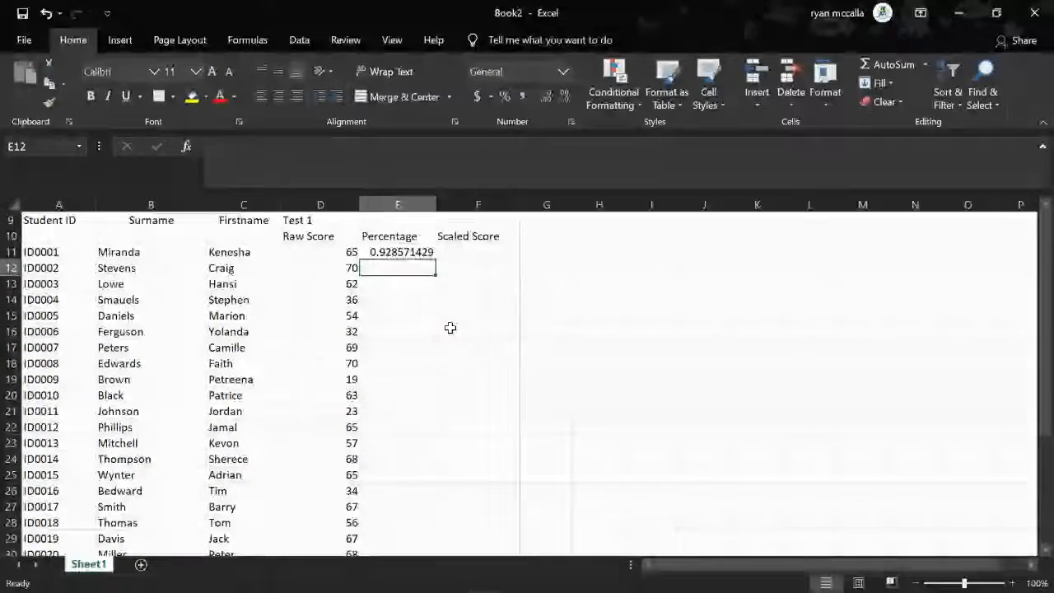
{"action": "left_click", "coordinate": [398, 255]}
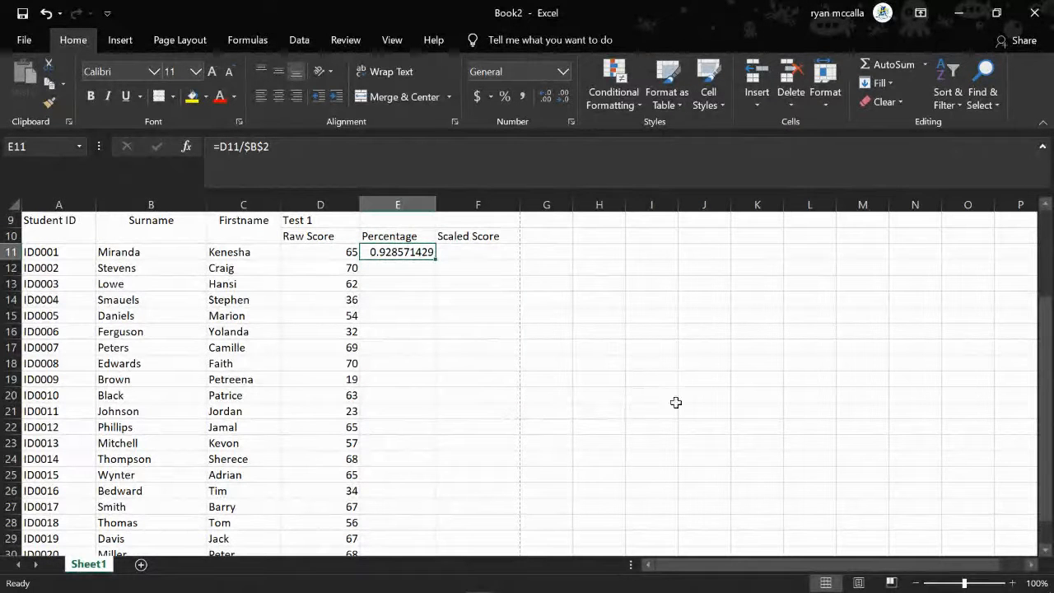
{"action": "scroll", "coordinate": [270, 312], "scroll_direction": "down", "scroll_amount": 1}
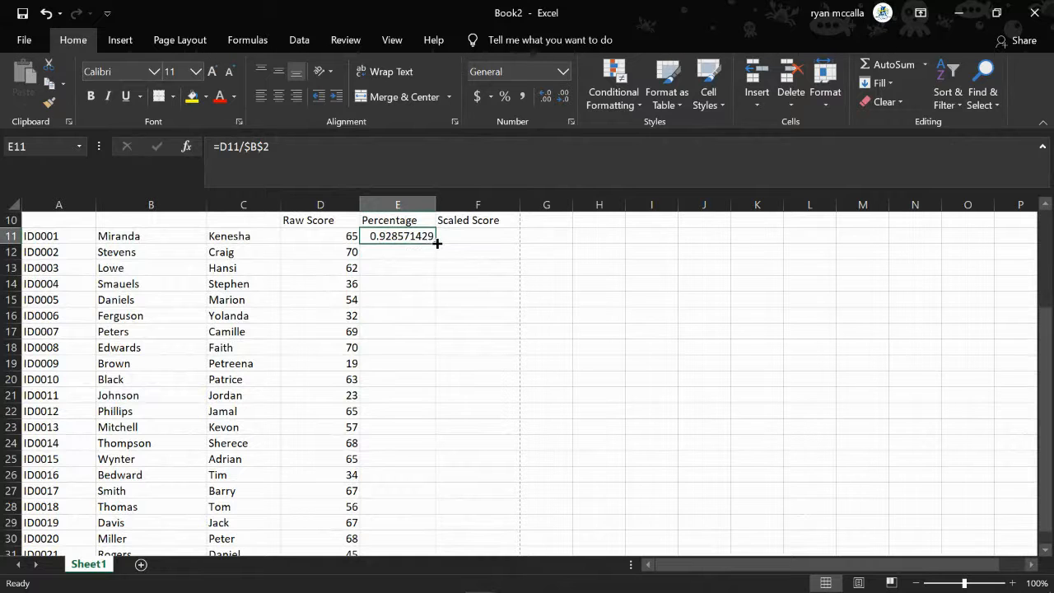
{"action": "left_click_drag", "start_coordinate": [434, 243], "coordinate": [426, 524]}
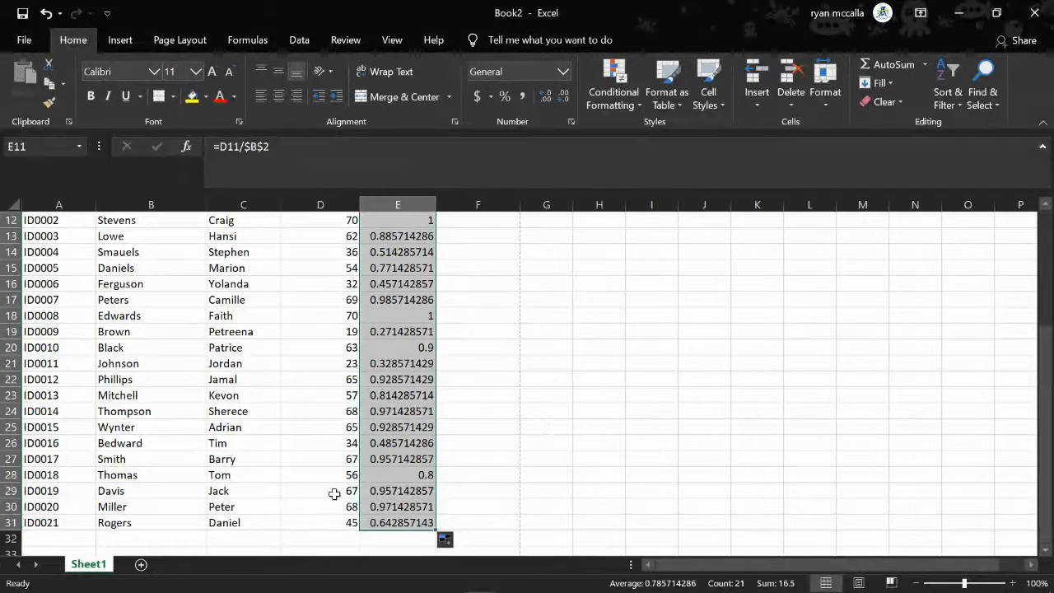
Format the Test 1 percentages in E11 to E31 as Percent Style with two decimal places
{"action": "scroll", "coordinate": [434, 436], "scroll_direction": "up", "scroll_amount": 2}
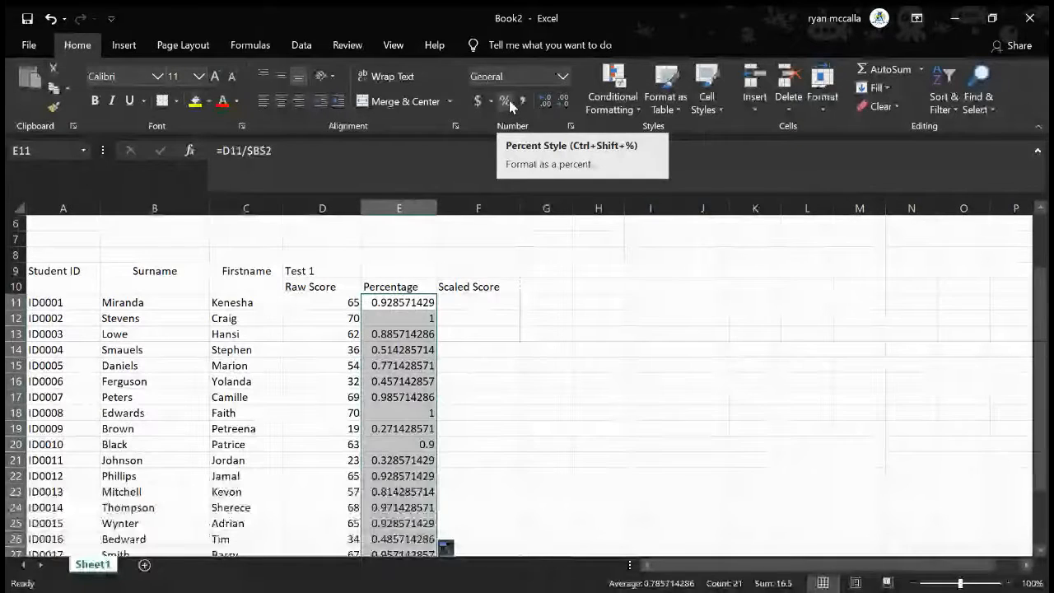
{"action": "left_click", "coordinate": [507, 102]}
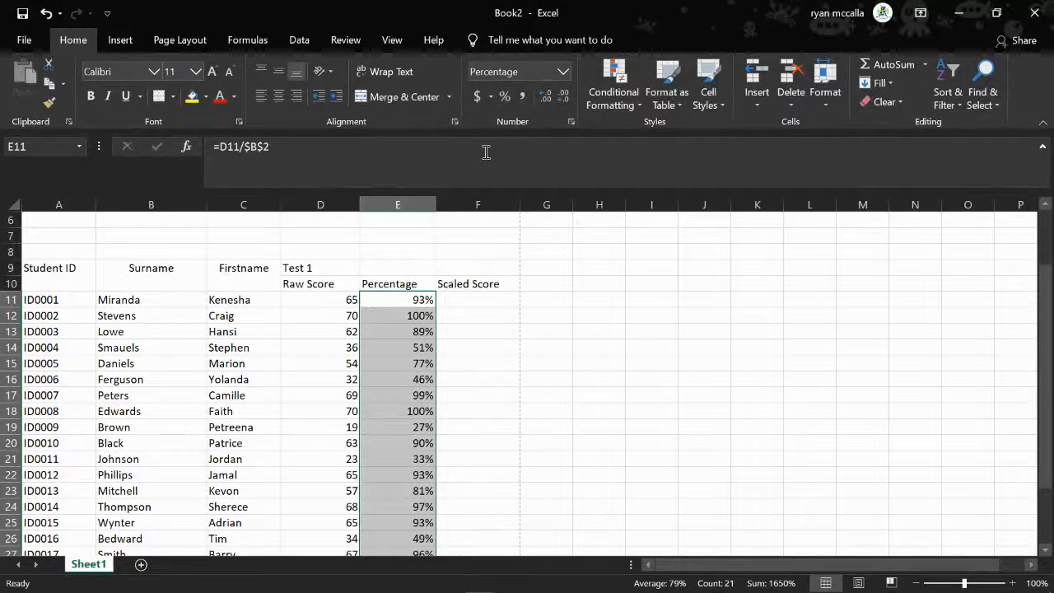
{"action": "scroll", "coordinate": [510, 384], "scroll_direction": "down", "scroll_amount": 1}
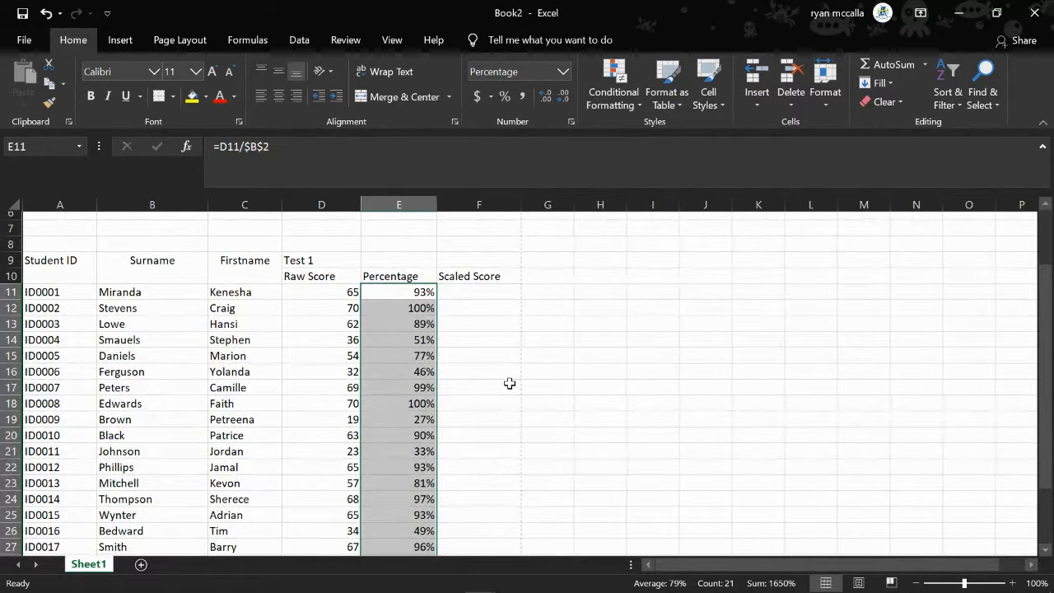
{"action": "scroll", "coordinate": [509, 384], "scroll_direction": "up", "scroll_amount": 1}
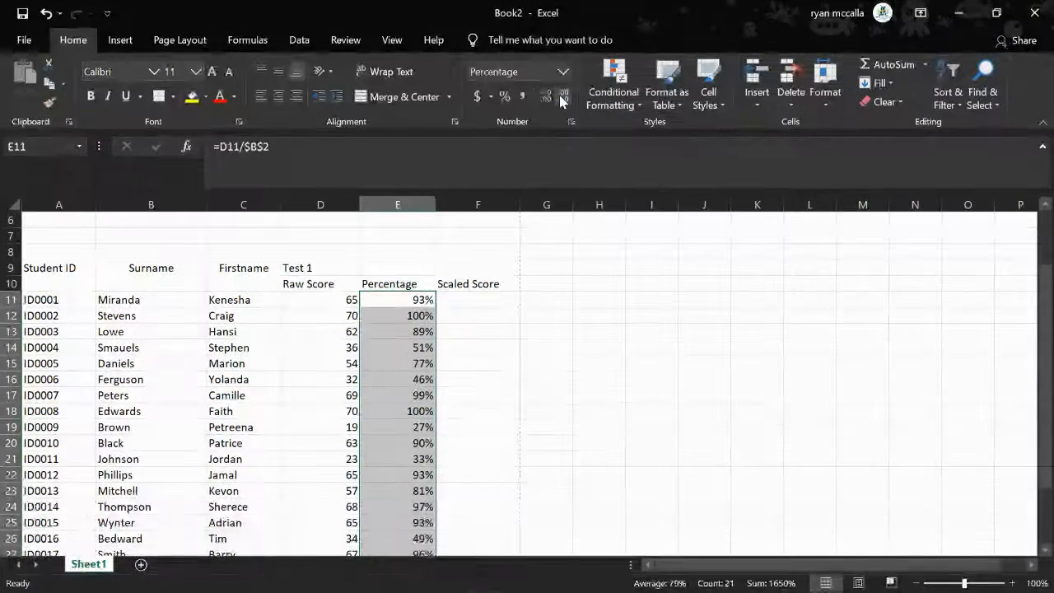
{"action": "left_click", "coordinate": [544, 97]}
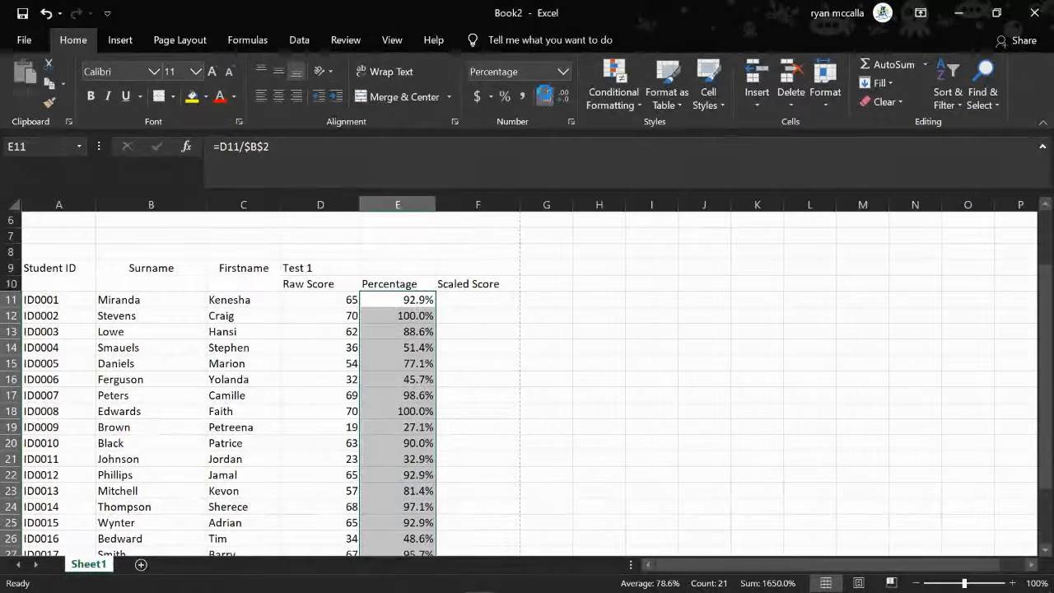
{"action": "left_click", "coordinate": [545, 96]}
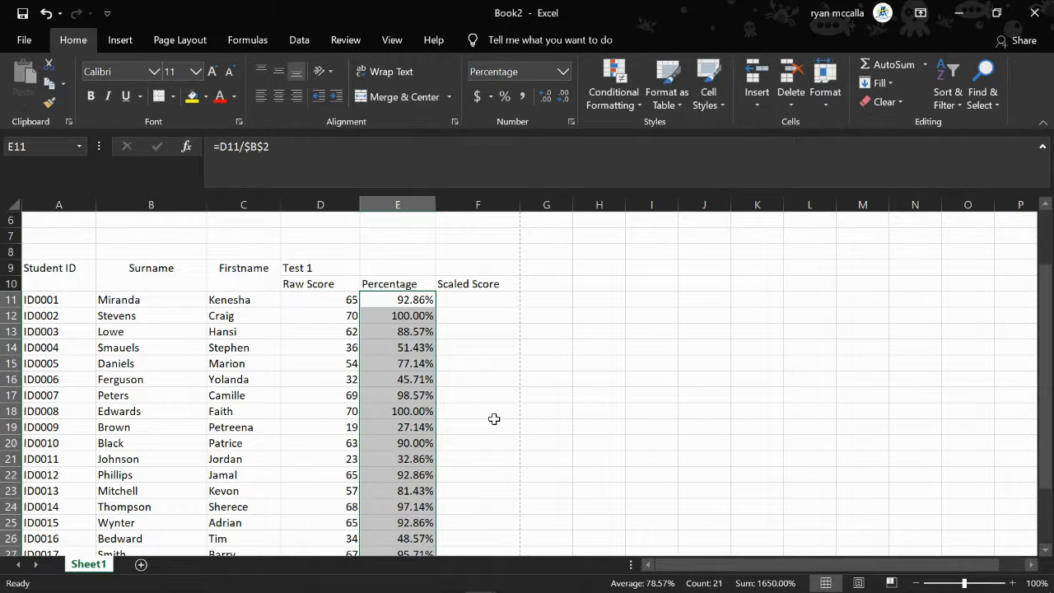
{"action": "left_click", "coordinate": [496, 359]}
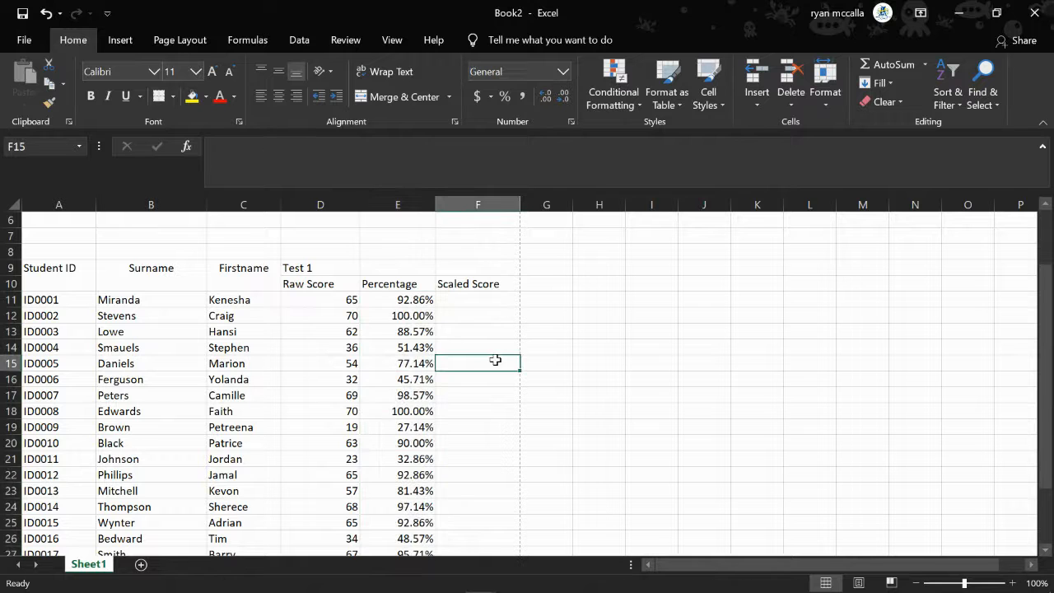
Calculate the first student's scaled score in F11 with =E11*20 and fill the formula down to F31
{"action": "left_click", "coordinate": [465, 302]}
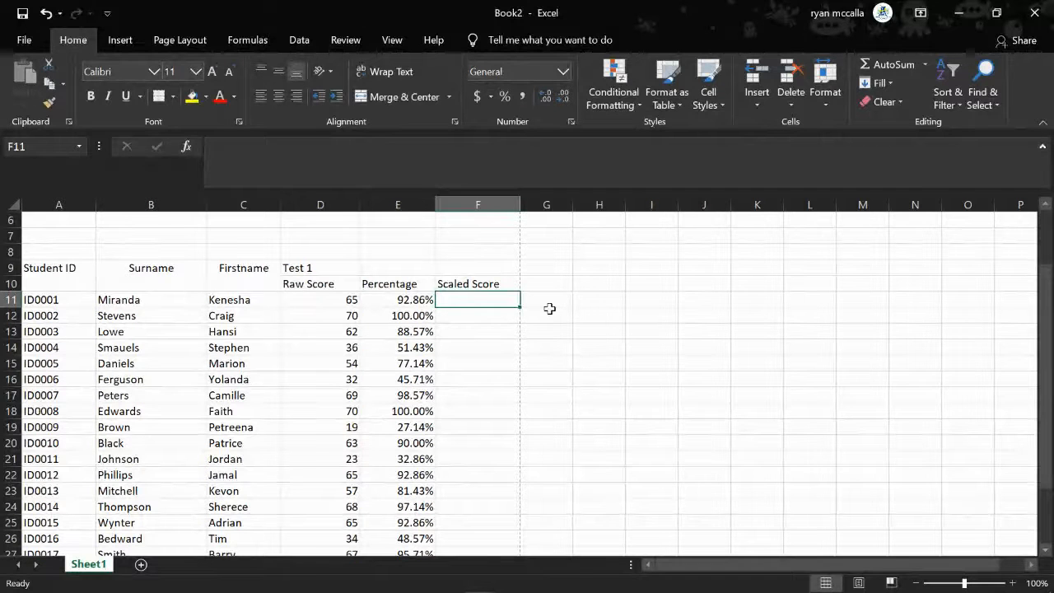
{"action": "left_click", "coordinate": [401, 299]}
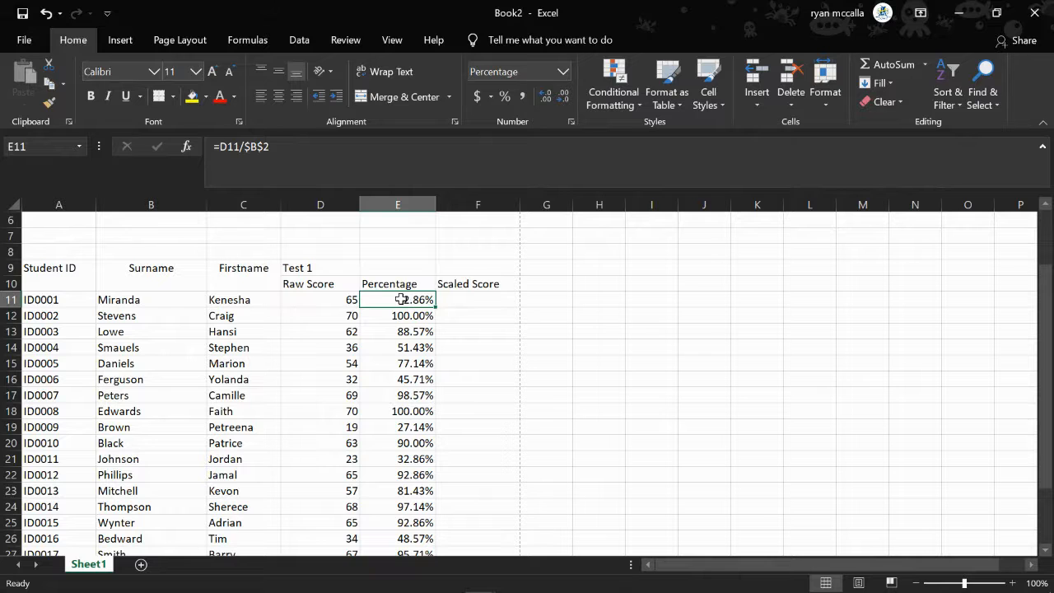
{"action": "left_click", "coordinate": [468, 301]}
{"action": "type", "text": "="}
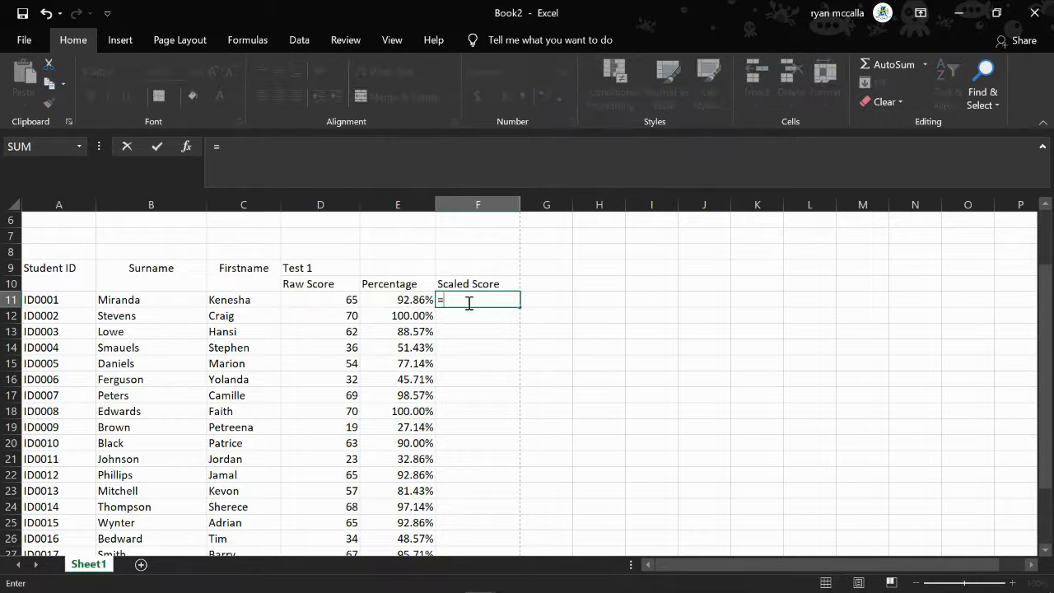
{"action": "left_click", "coordinate": [411, 300]}
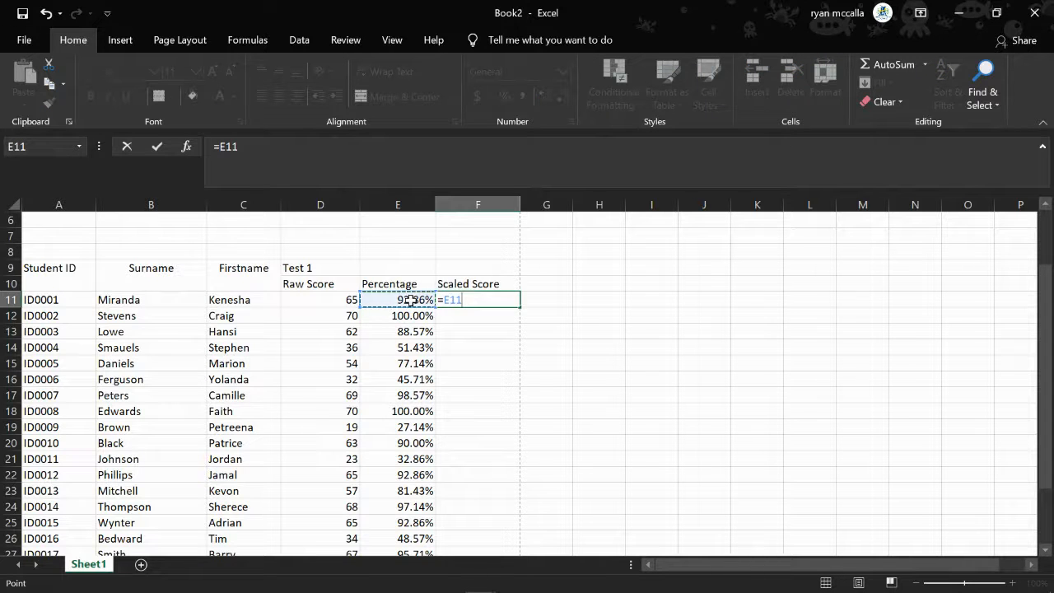
{"action": "type", "text": "*20"}
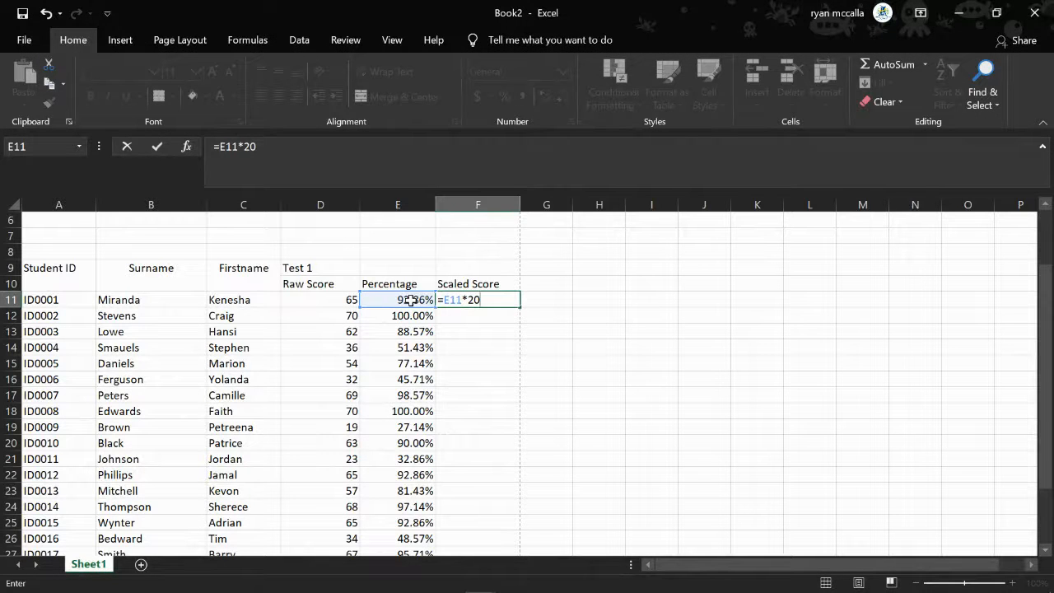
{"action": "key", "text": "Return"}
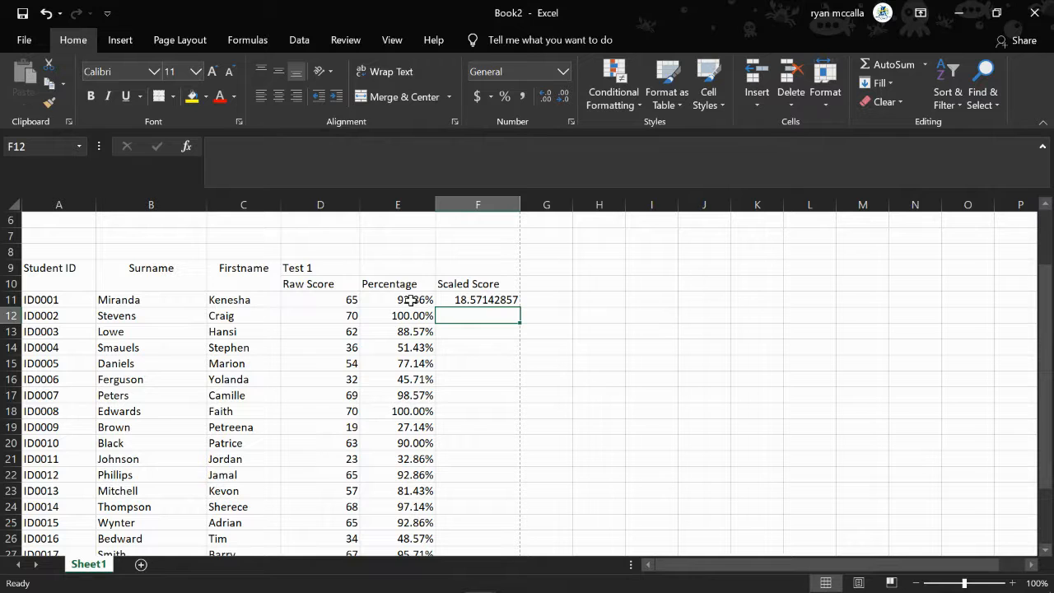
{"action": "left_click", "coordinate": [510, 300]}
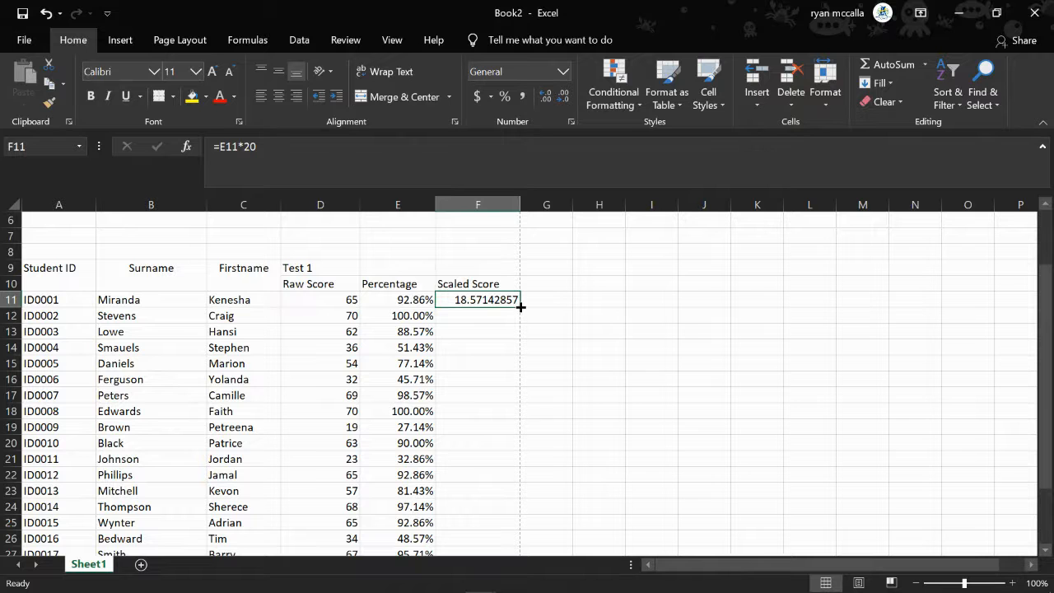
{"action": "left_click_drag", "start_coordinate": [521, 306], "coordinate": [519, 502]}
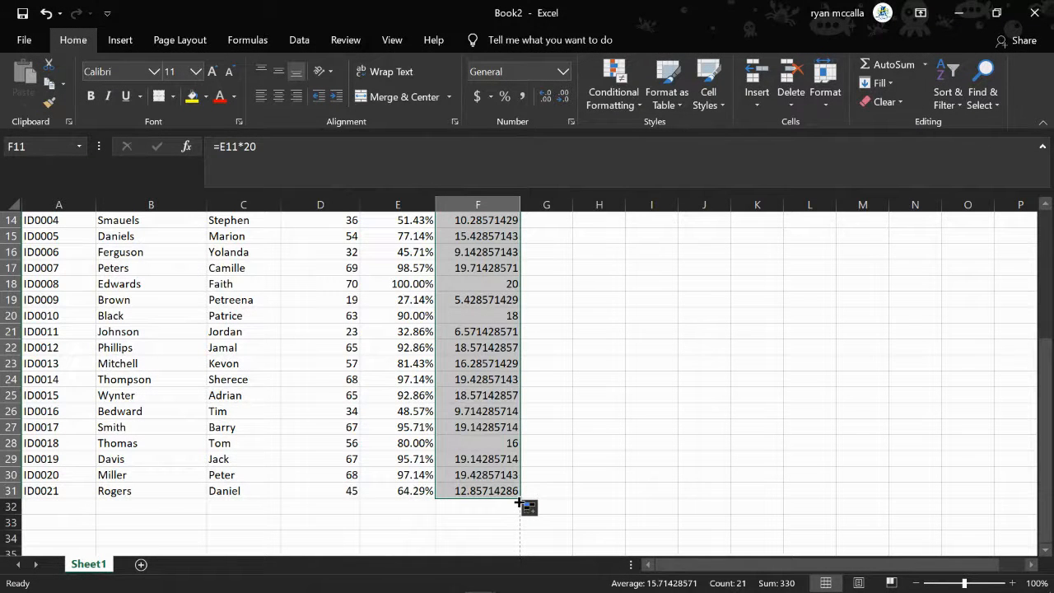
Format the scaled scores in F11 to F31 to show two decimal places
{"action": "scroll", "coordinate": [713, 273], "scroll_direction": "up", "scroll_amount": 5}
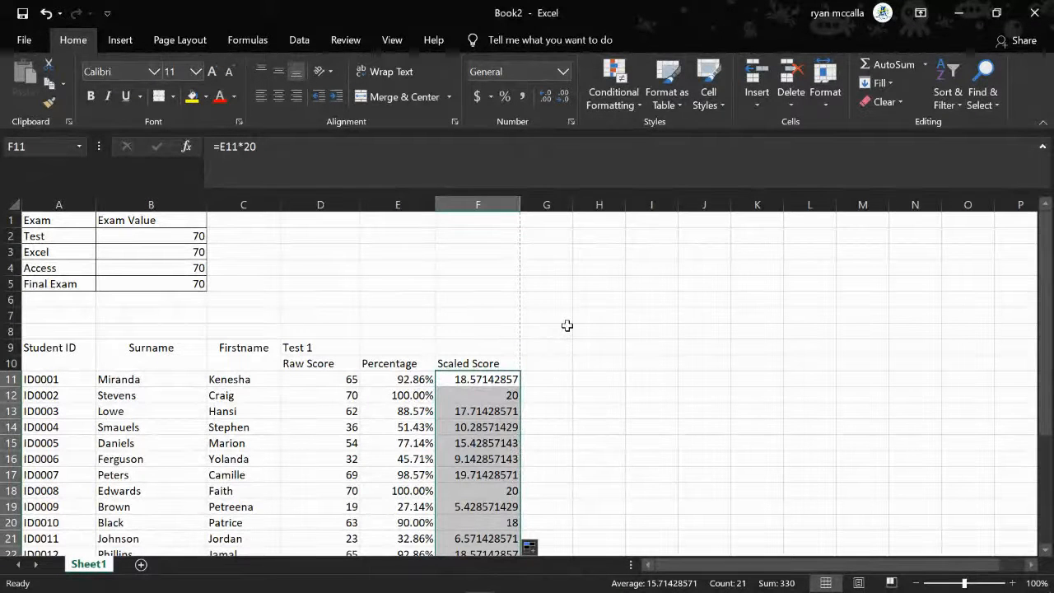
{"action": "left_click", "coordinate": [546, 98]}
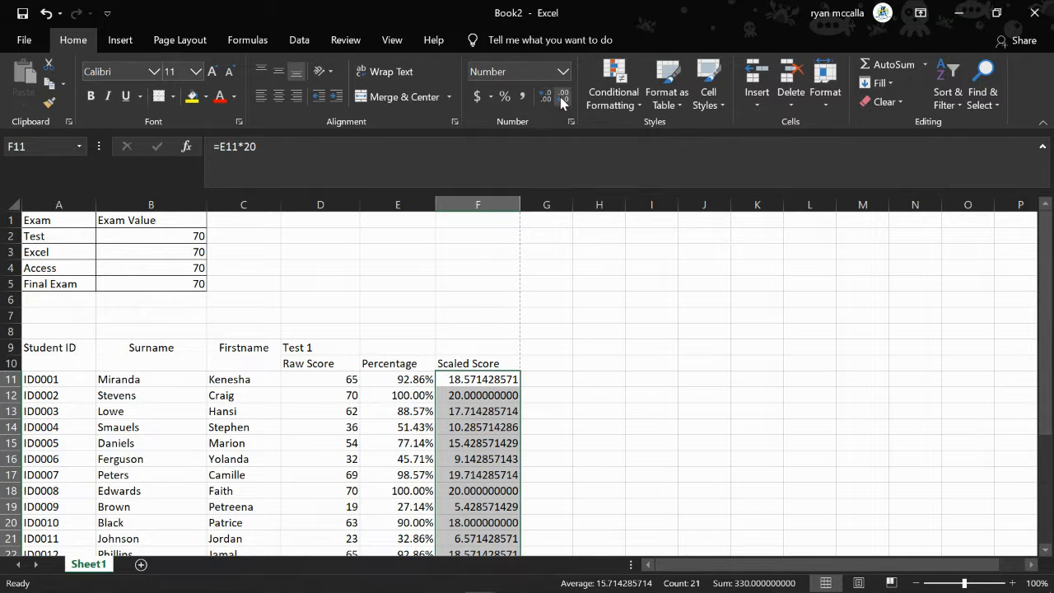
{"action": "left_click", "coordinate": [562, 98]}
{"action": "left_click", "coordinate": [562, 98]}
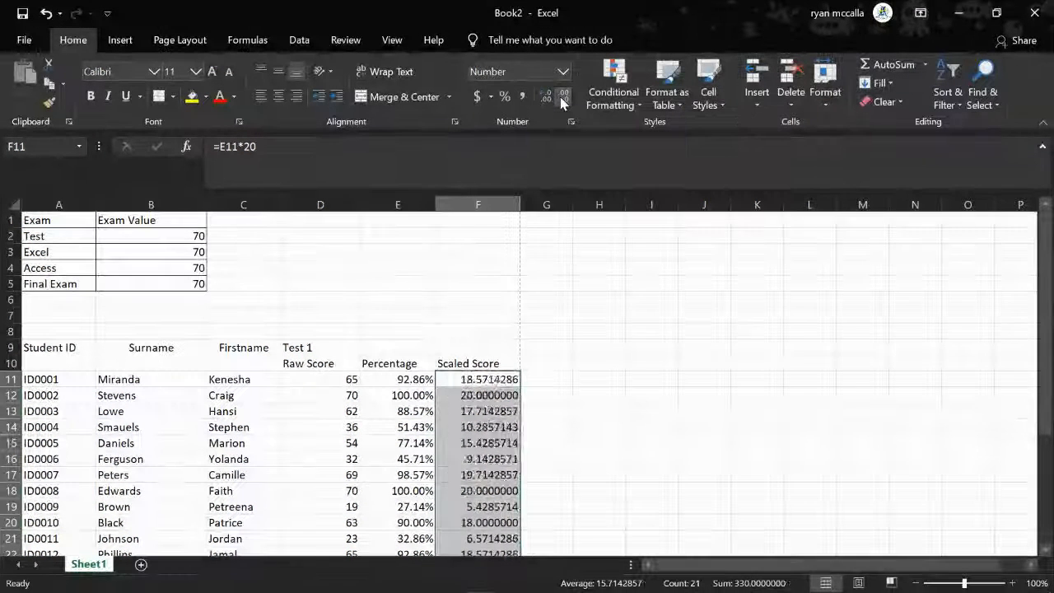
{"action": "left_click", "coordinate": [562, 98]}
{"action": "left_click", "coordinate": [560, 96]}
{"action": "left_click", "coordinate": [559, 97]}
{"action": "left_click", "coordinate": [560, 96]}
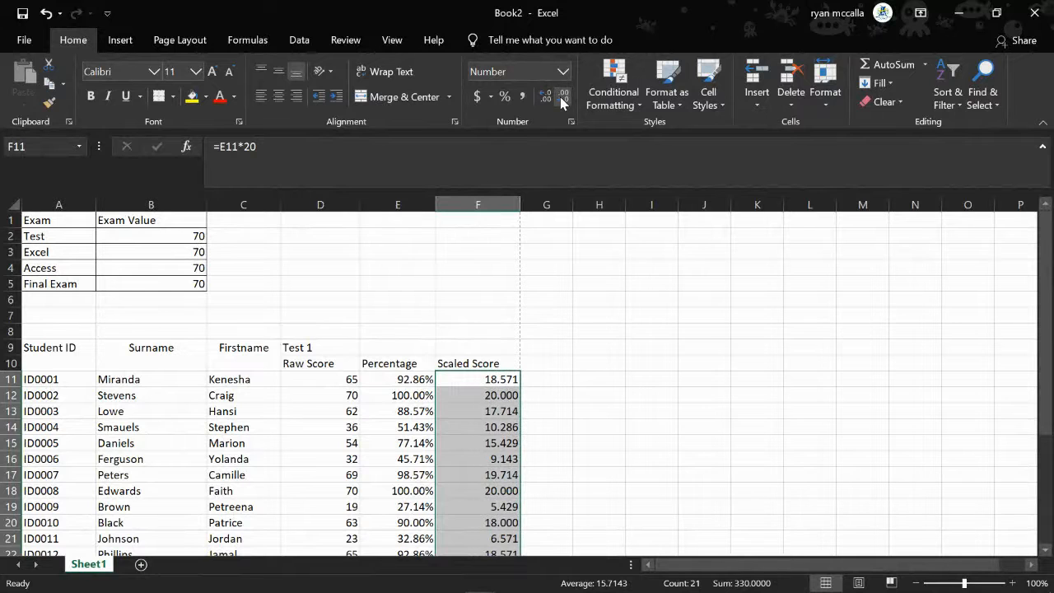
{"action": "left_click", "coordinate": [559, 96]}
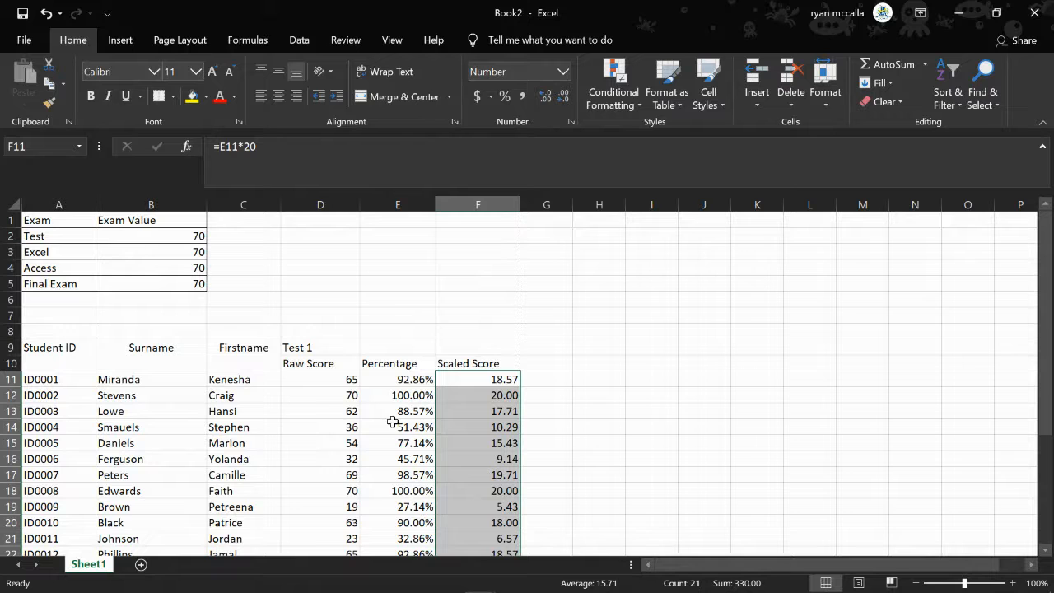
{"action": "left_click", "coordinate": [609, 446]}
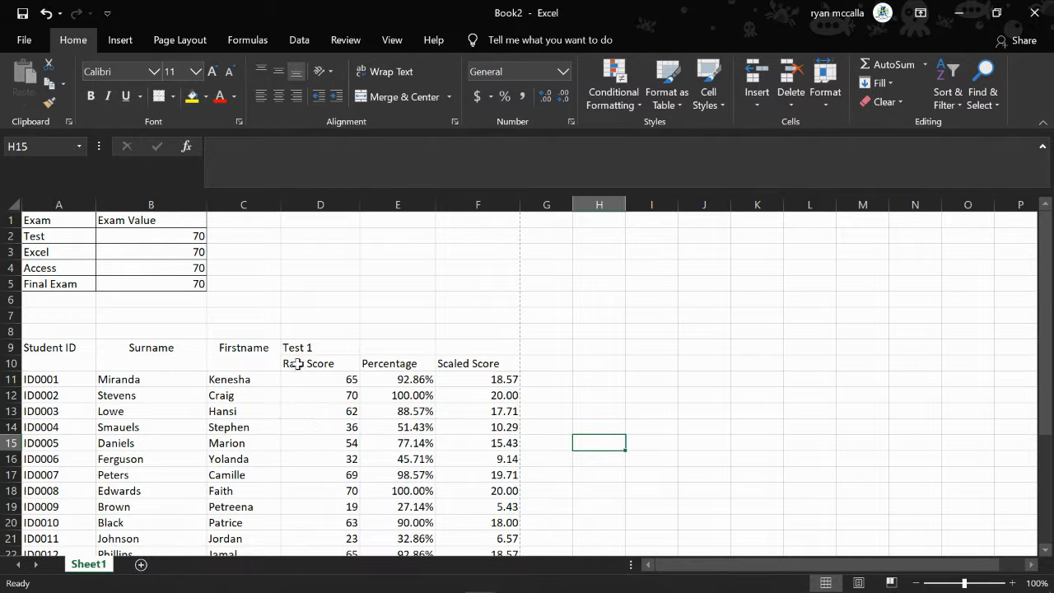
Merge and center the Test 1 heading across D9 to F9
{"action": "left_click_drag", "start_coordinate": [299, 347], "coordinate": [476, 364]}
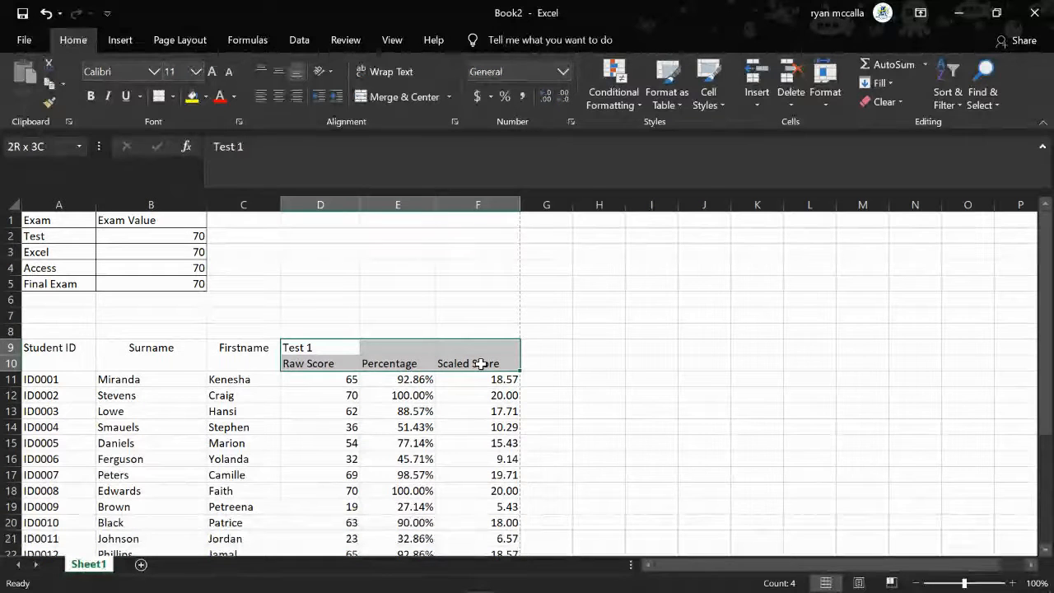
{"action": "left_click_drag", "start_coordinate": [480, 363], "coordinate": [480, 363]}
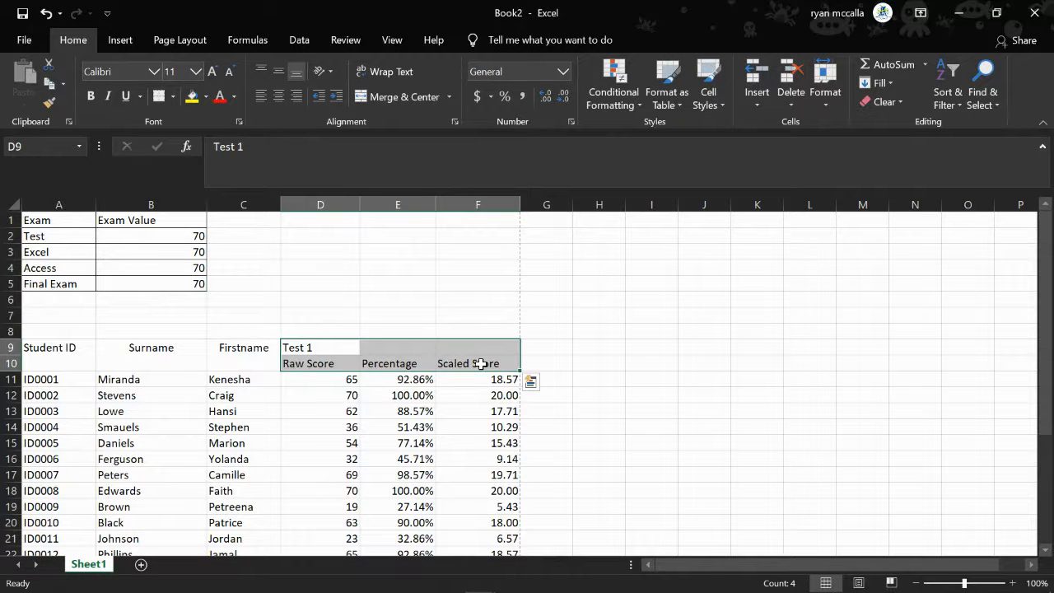
{"action": "left_click", "coordinate": [327, 349]}
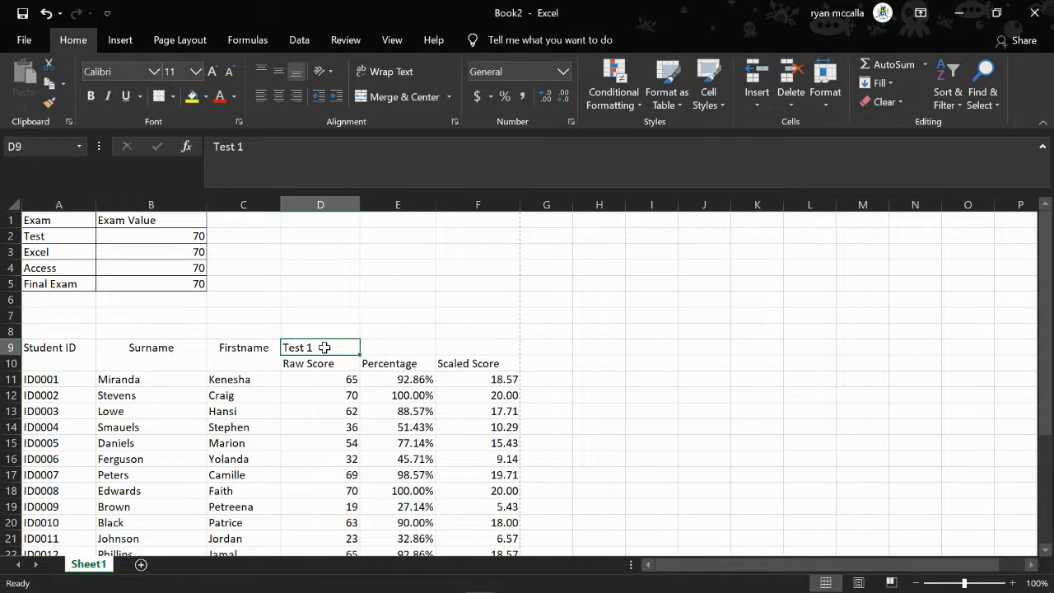
{"action": "left_click_drag", "start_coordinate": [330, 348], "coordinate": [457, 348]}
{"action": "left_click", "coordinate": [400, 96]}
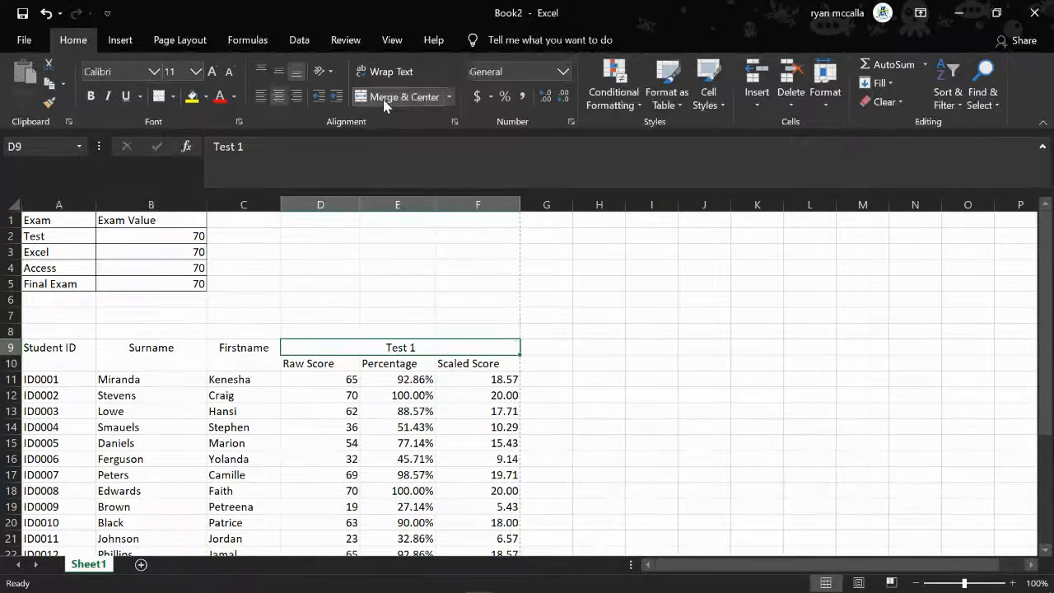
{"action": "left_click", "coordinate": [577, 423]}
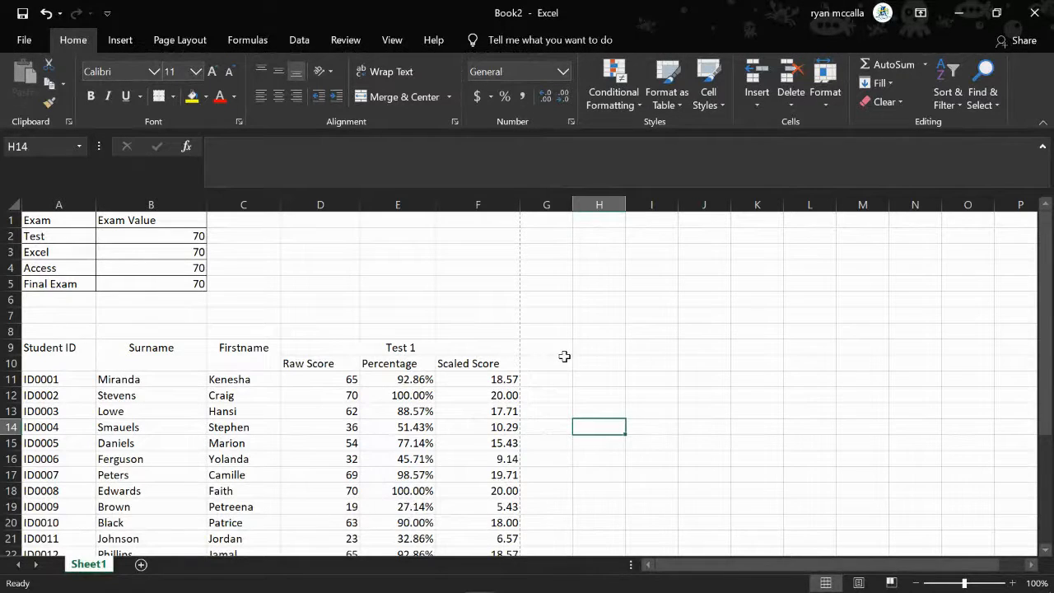
Copy the Test 1 heading and its three subheadings from D9:F10 to the block starting at G9
{"action": "scroll", "coordinate": [569, 357], "scroll_direction": "down", "scroll_amount": 4}
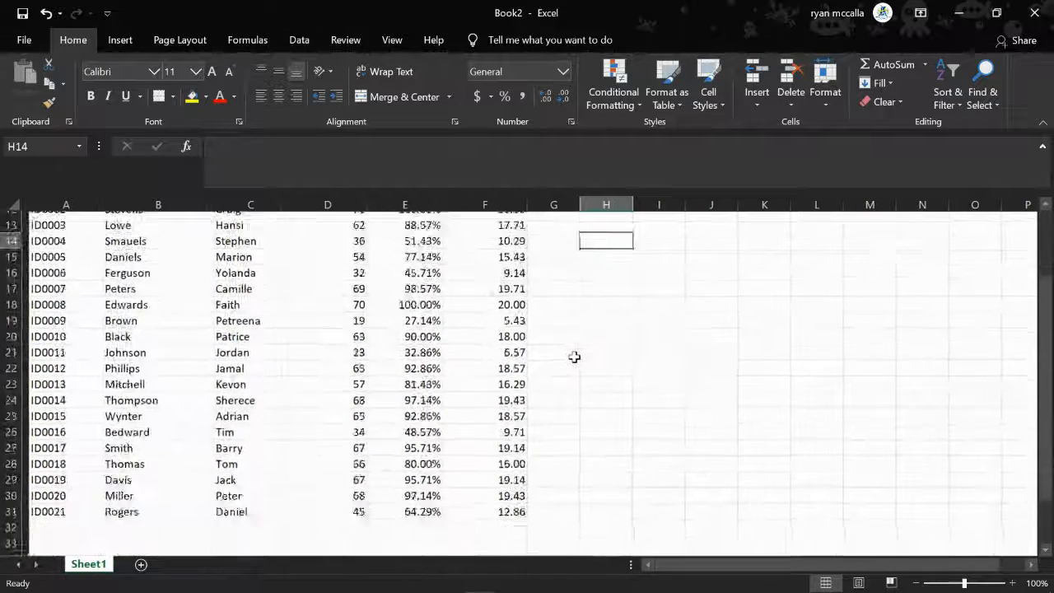
{"action": "scroll", "coordinate": [574, 356], "scroll_direction": "down", "scroll_amount": 1}
{"action": "scroll", "coordinate": [574, 357], "scroll_direction": "up", "scroll_amount": 3}
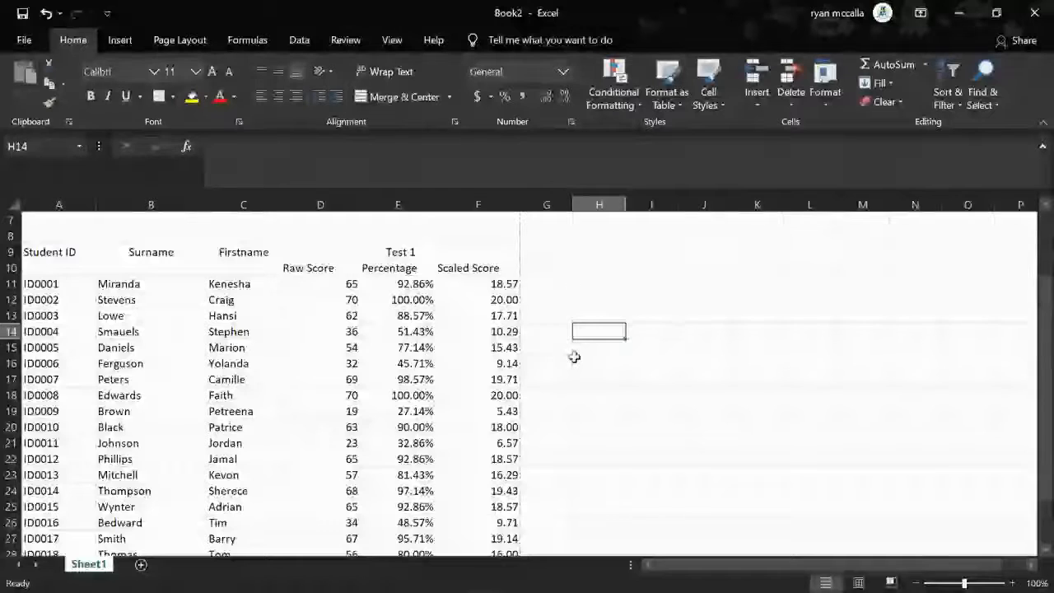
{"action": "scroll", "coordinate": [574, 357], "scroll_direction": "up", "scroll_amount": 1}
{"action": "left_click", "coordinate": [548, 266]}
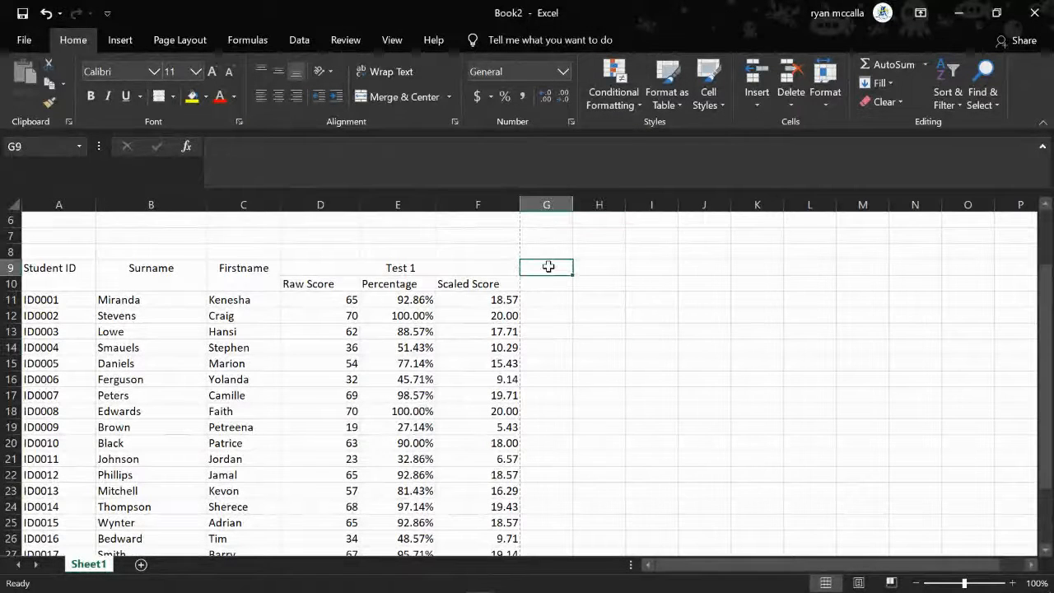
{"action": "left_click_drag", "start_coordinate": [328, 267], "coordinate": [349, 280]}
{"action": "key", "text": "ctrl+c"}
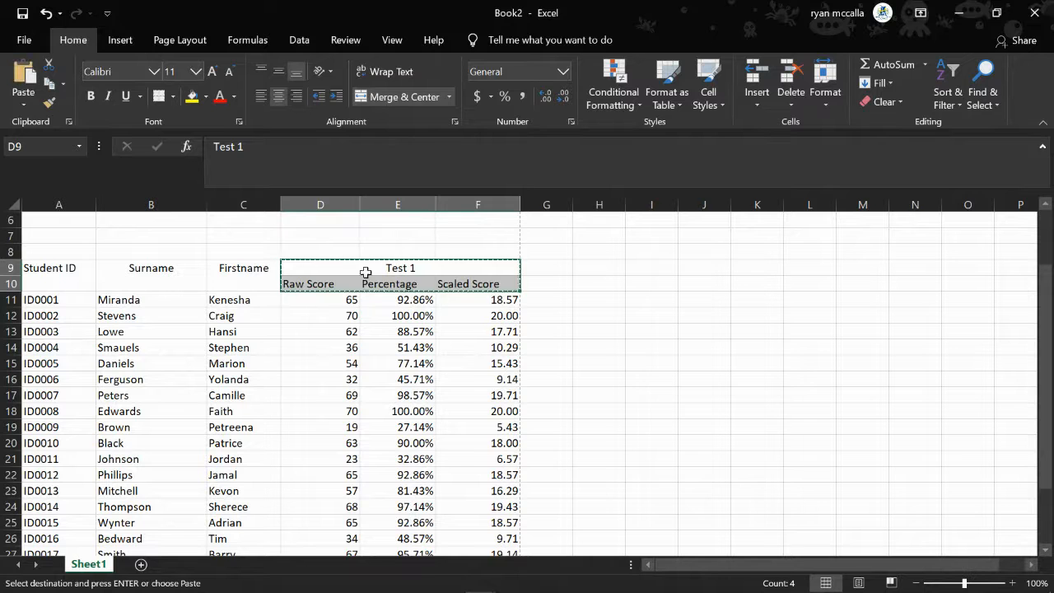
{"action": "left_click_drag", "start_coordinate": [539, 268], "coordinate": [697, 283]}
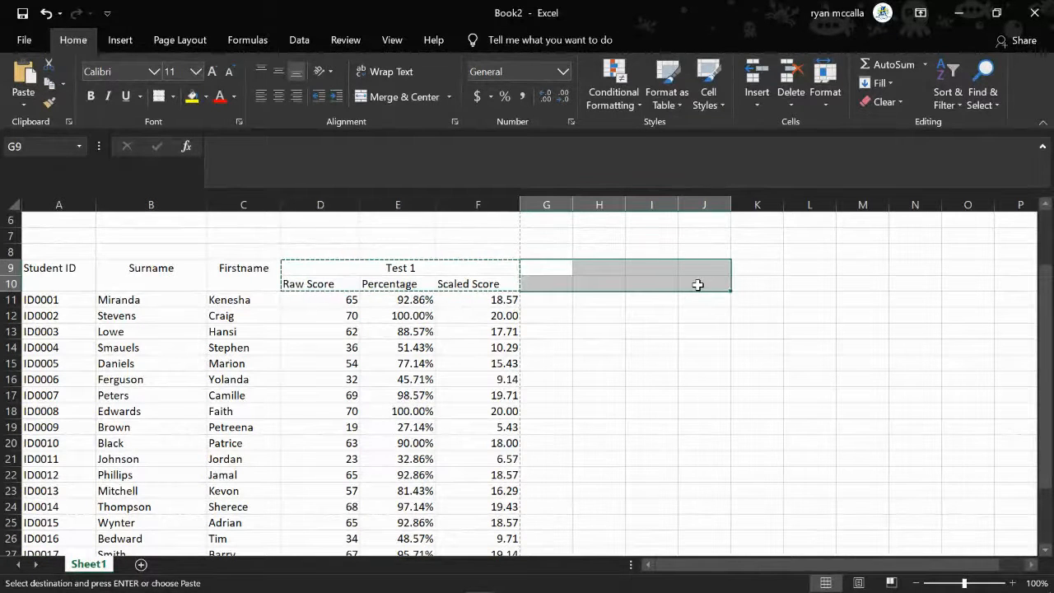
{"action": "key", "text": "ctrl+v"}
Change the copied heading in G9 to Excel
{"action": "left_click", "coordinate": [607, 268]}
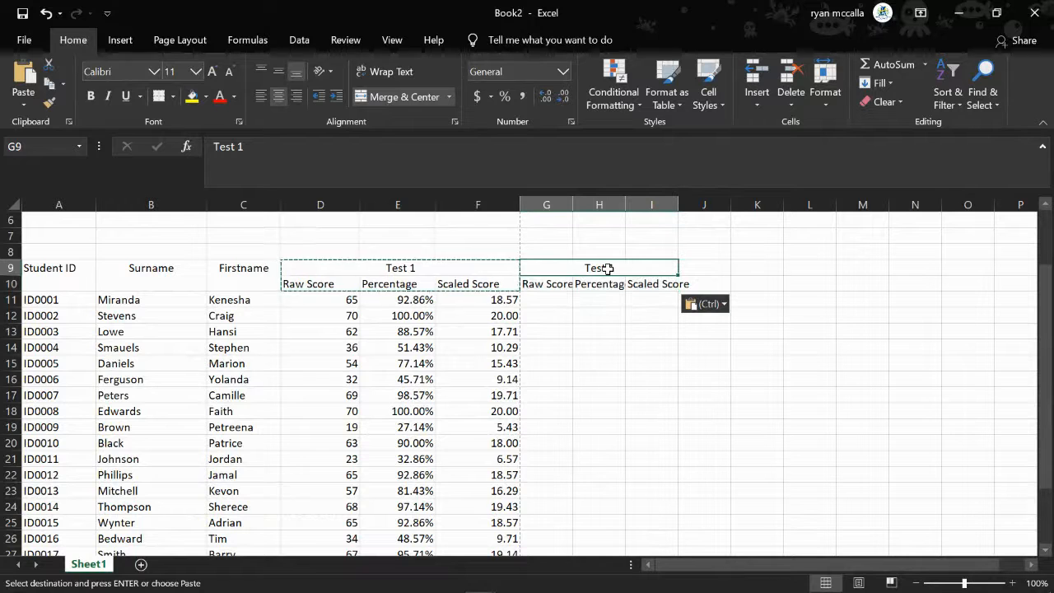
{"action": "type", "text": "Exce"}
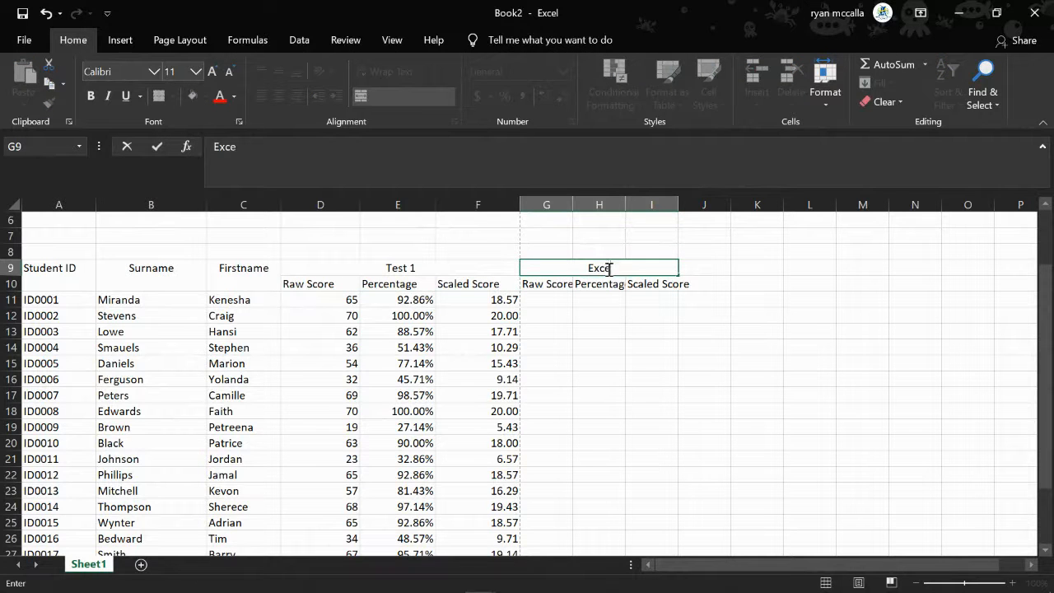
{"action": "type", "text": "l"}
{"action": "left_click", "coordinate": [624, 302]}
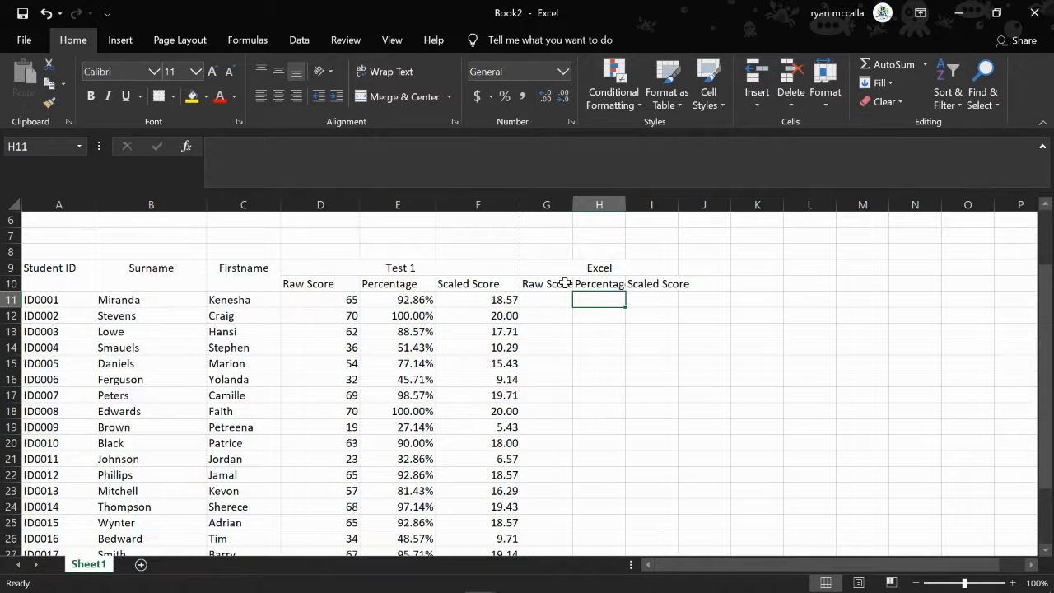
AutoFit the widths of columns G to I to the Raw Score, Percentage and Scaled Score subheadings
{"action": "left_click_drag", "start_coordinate": [550, 284], "coordinate": [648, 286]}
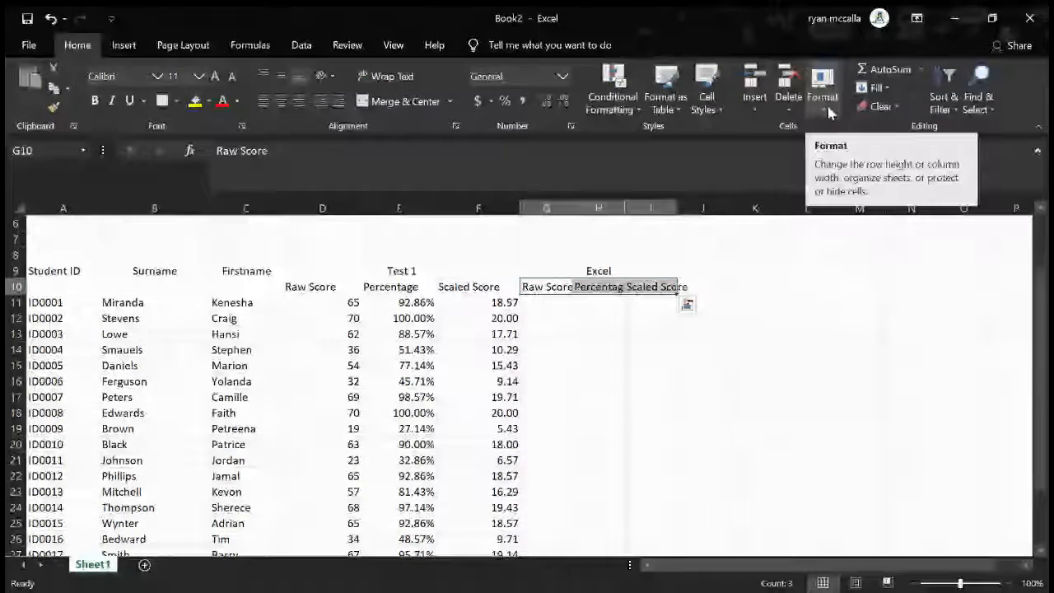
{"action": "left_click", "coordinate": [823, 99]}
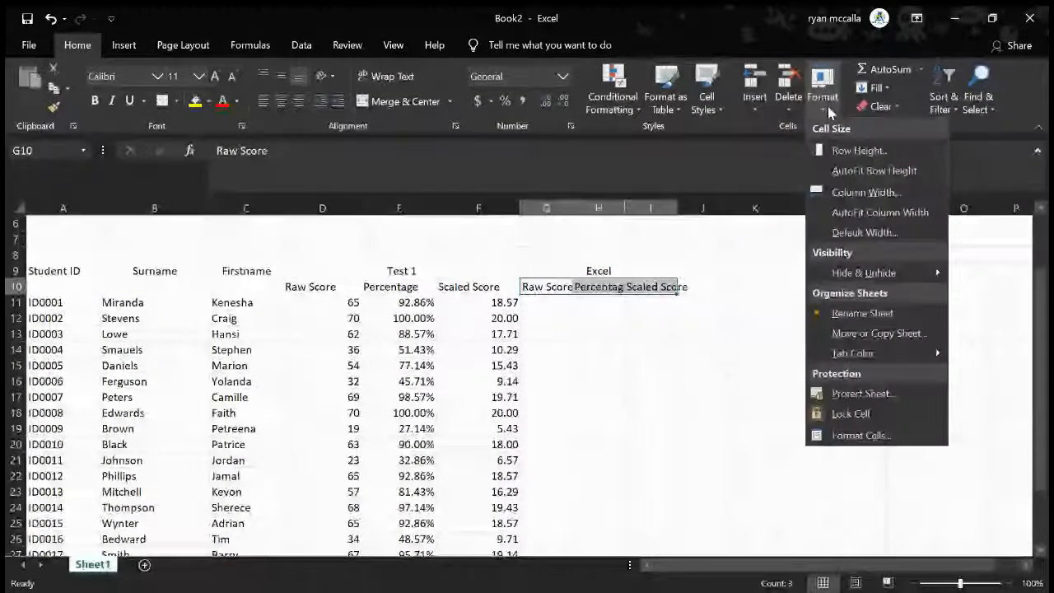
{"action": "left_click", "coordinate": [860, 213]}
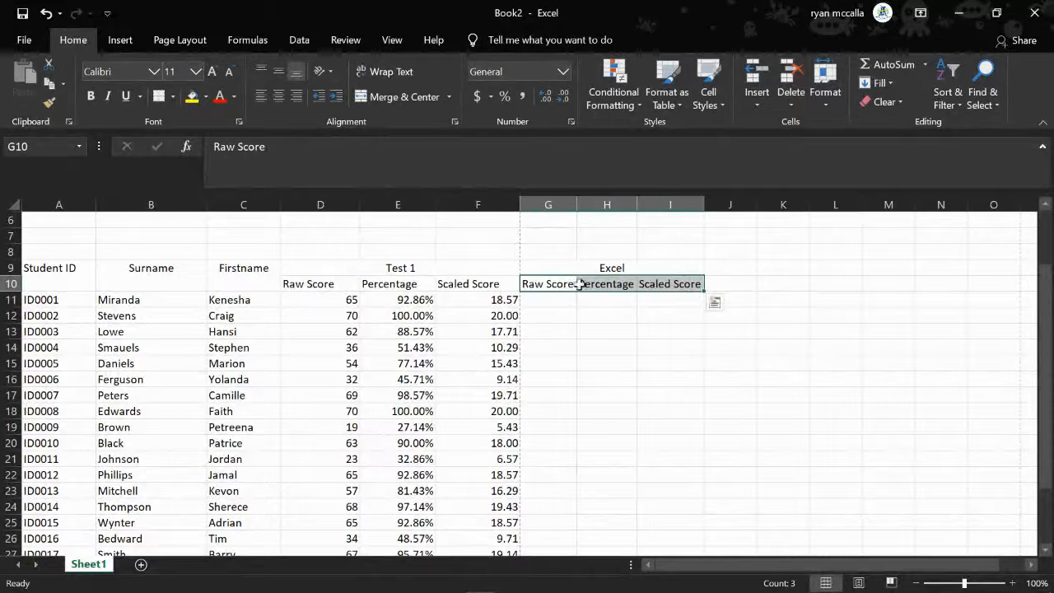
{"action": "left_click", "coordinate": [614, 298]}
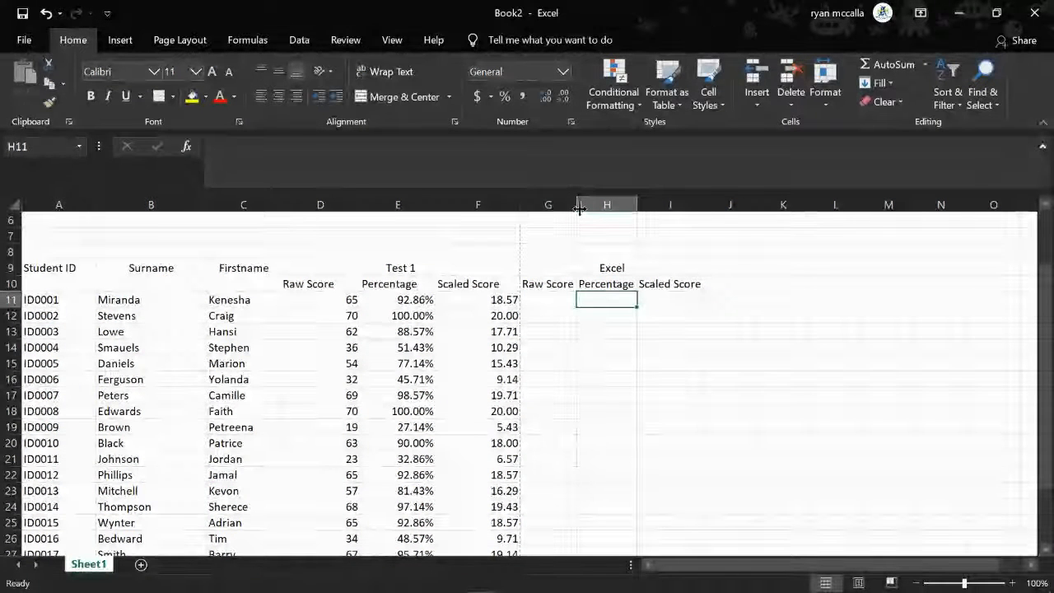
Widen the Excel section's Percentage column H slightly, keeping Raw Score column G just wide enough for its subheading
{"action": "left_click_drag", "start_coordinate": [579, 212], "coordinate": [664, 209]}
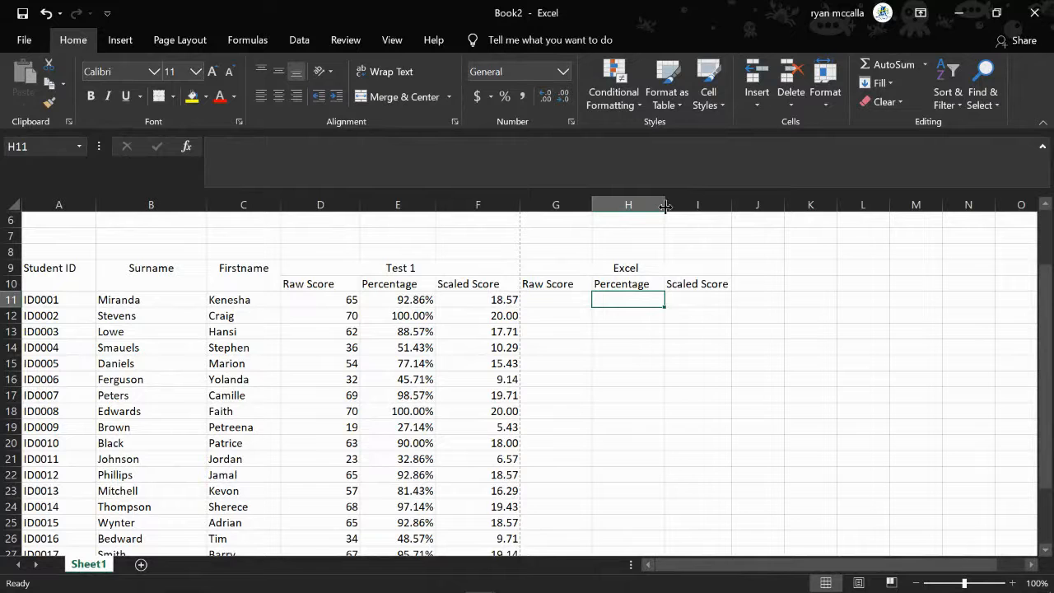
{"action": "double_click", "coordinate": [664, 206]}
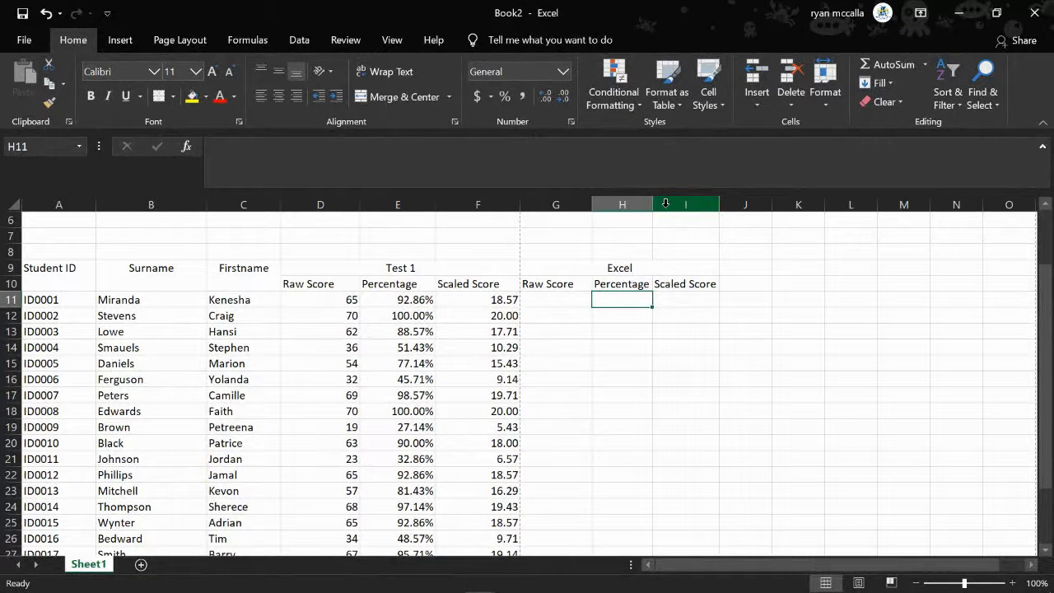
{"action": "key", "text": "ctrl+z"}
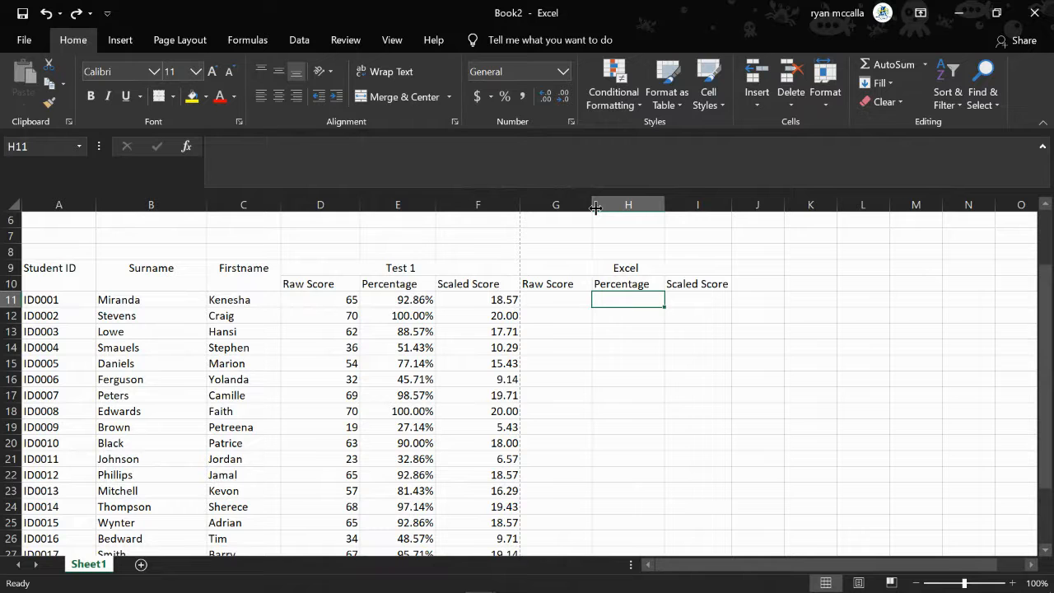
{"action": "left_click_drag", "start_coordinate": [595, 208], "coordinate": [581, 208]}
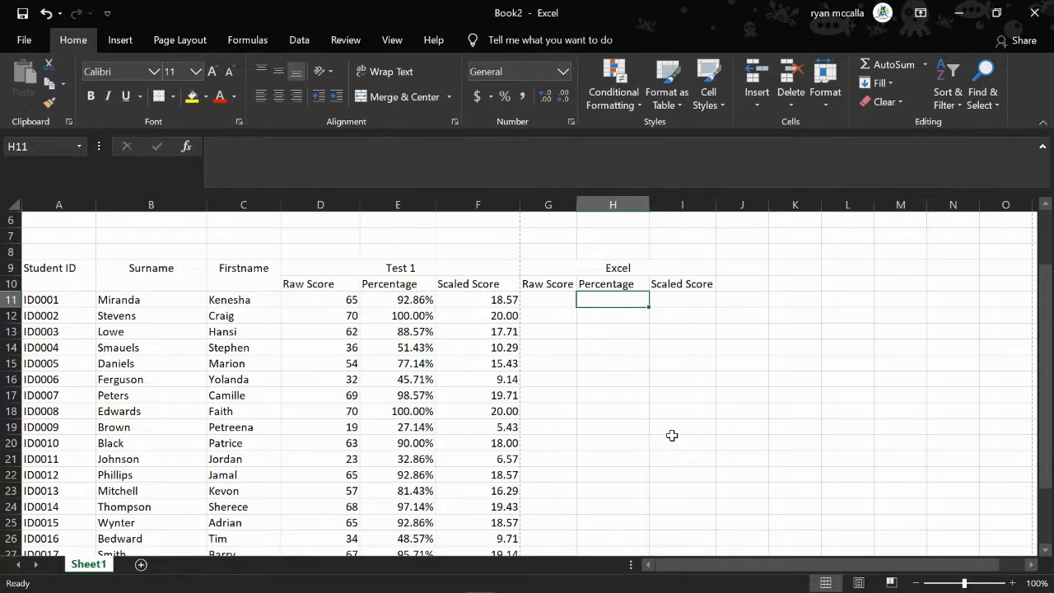
Undo the last width change of the Excel section's Raw Score column G
{"action": "key", "text": "ctrl+z"}
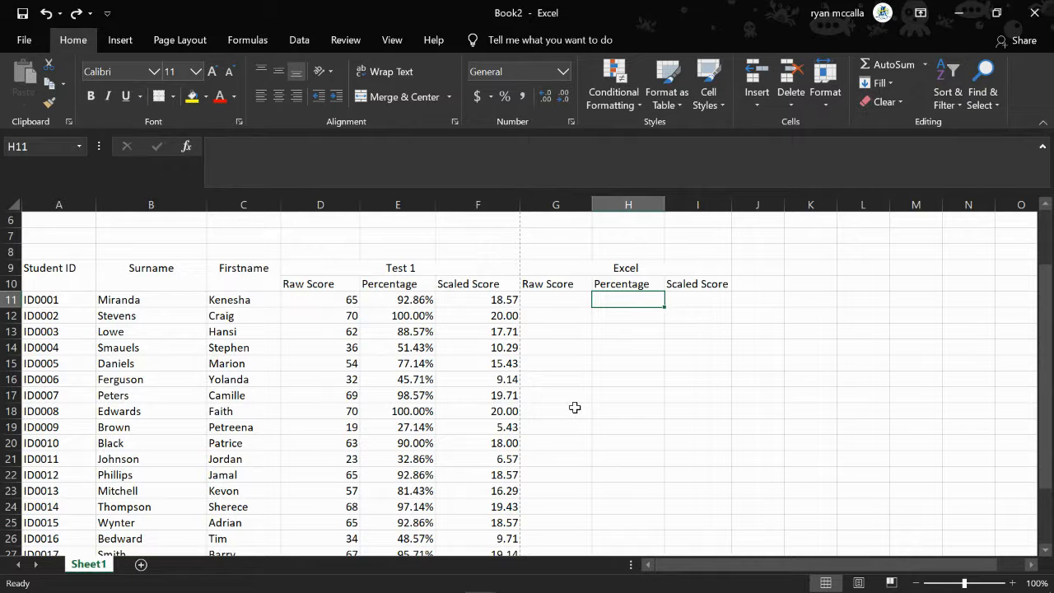
{"action": "left_click", "coordinate": [578, 299]}
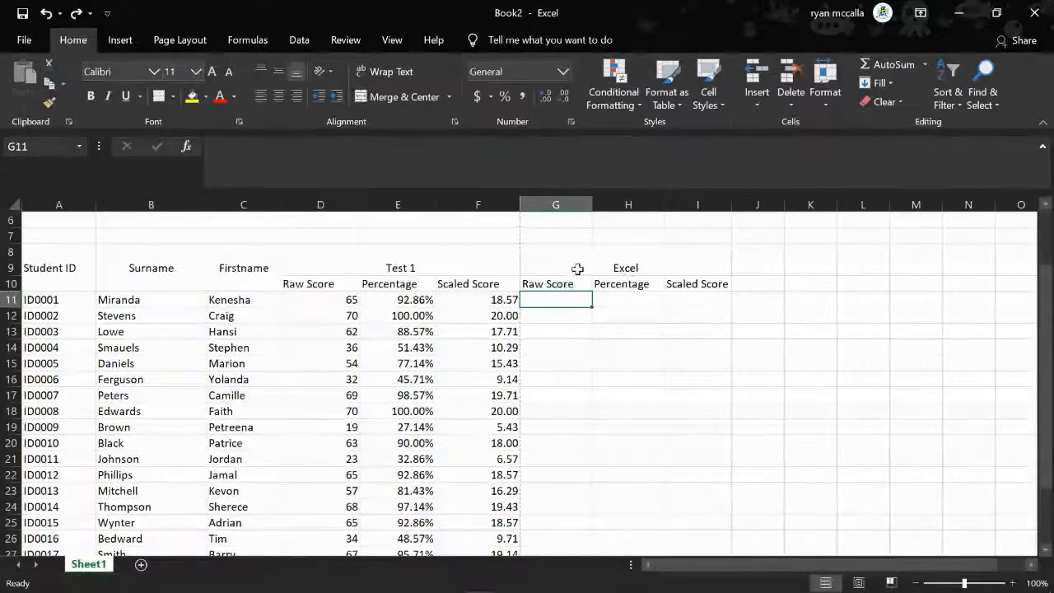
Copy the Excel heading and its three subheadings from G9:I10 to the block starting at J9
{"action": "left_click_drag", "start_coordinate": [569, 270], "coordinate": [635, 279]}
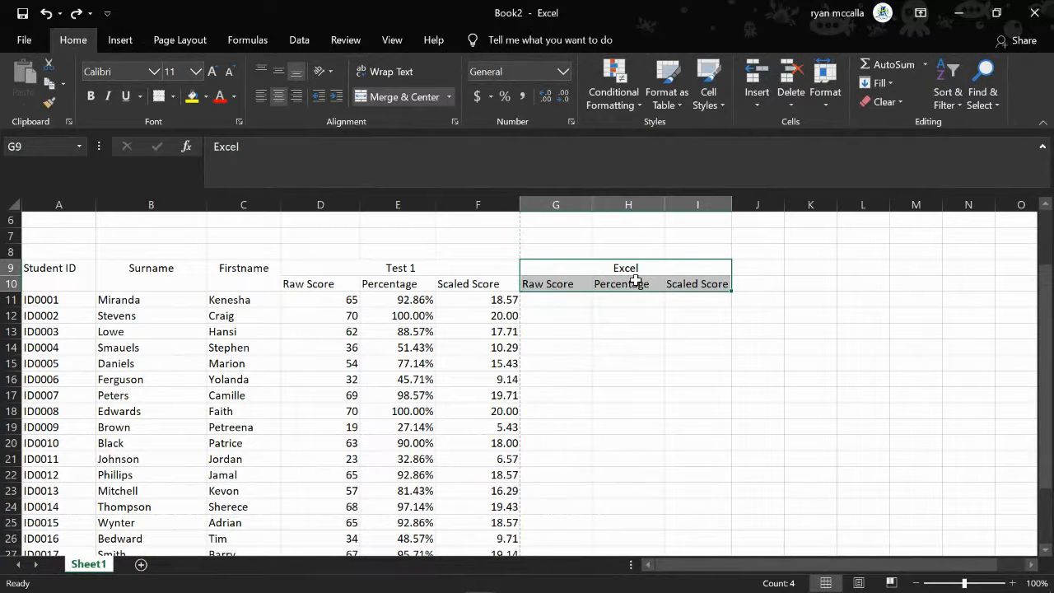
{"action": "key", "text": "ctrl+c"}
{"action": "scroll", "coordinate": [686, 368], "scroll_direction": "right", "scroll_amount": 1}
{"action": "scroll", "coordinate": [686, 368], "scroll_direction": "right", "scroll_amount": 2}
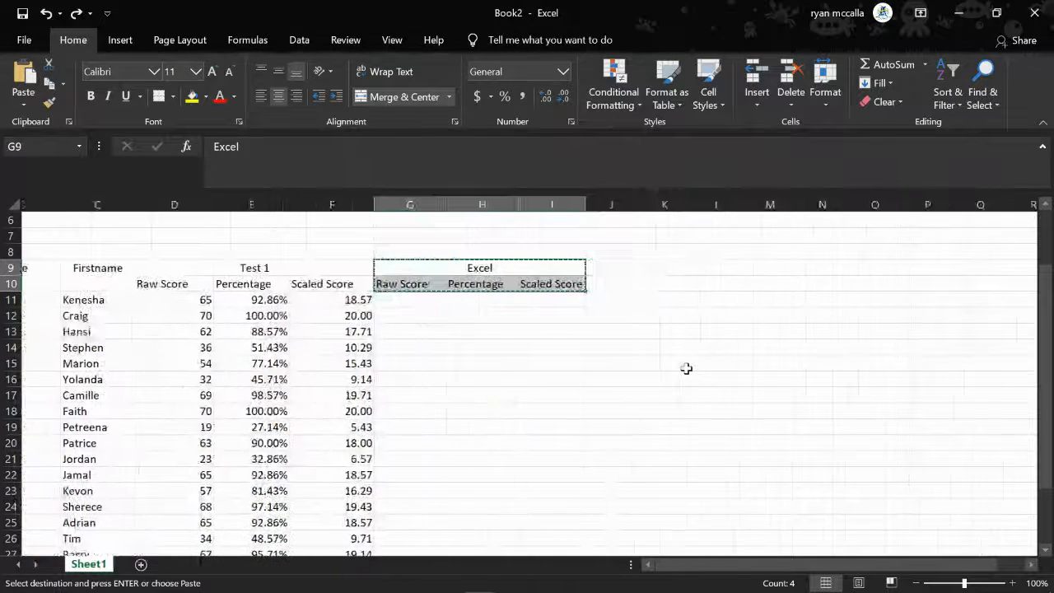
{"action": "left_click_drag", "start_coordinate": [585, 268], "coordinate": [725, 290]}
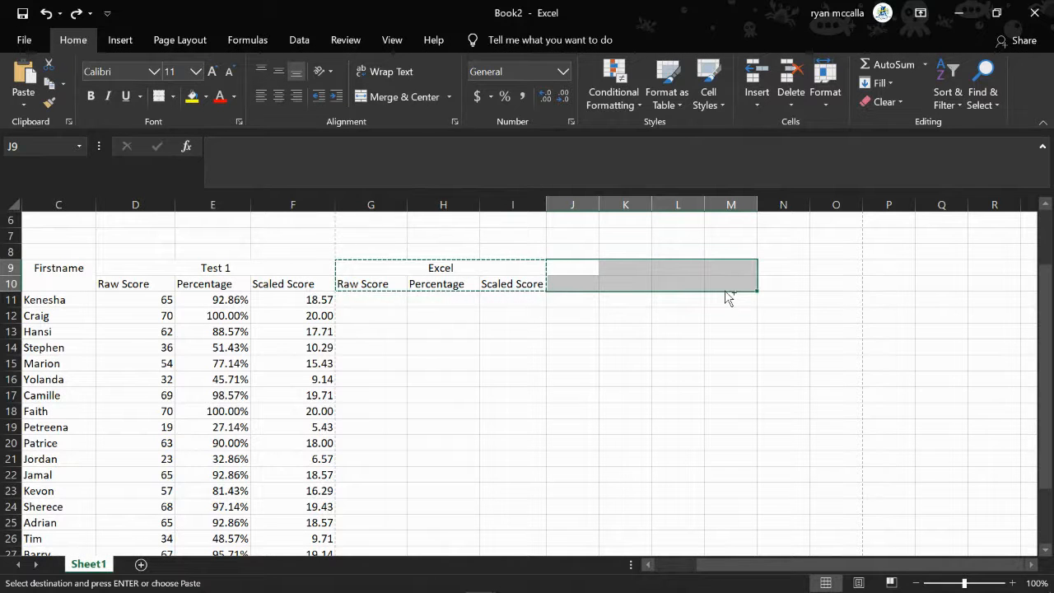
{"action": "key", "text": "ctrl+v"}
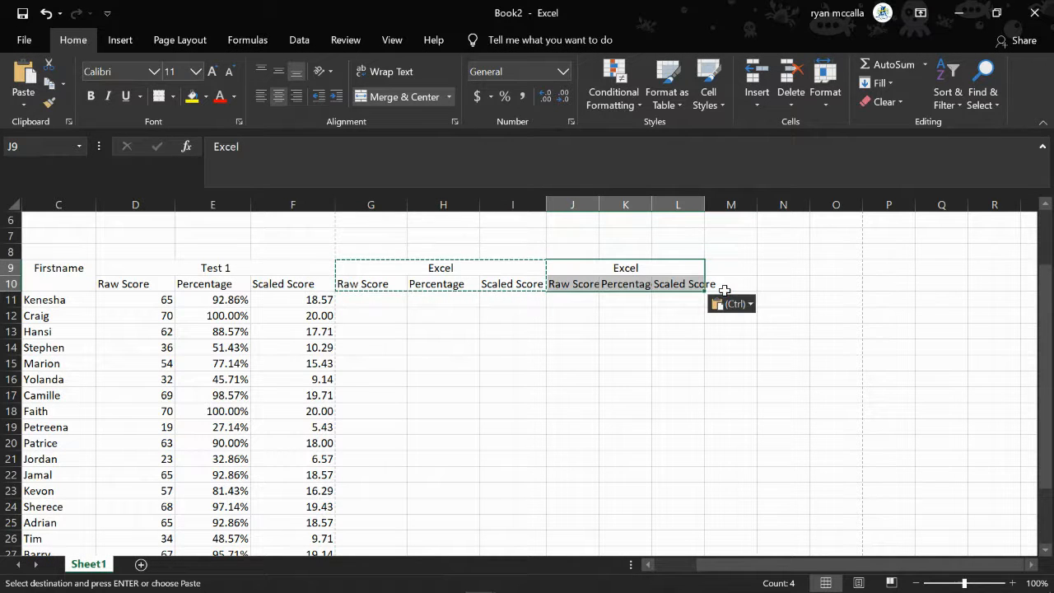
Change the copied heading in J9 to Access
{"action": "left_click", "coordinate": [570, 267]}
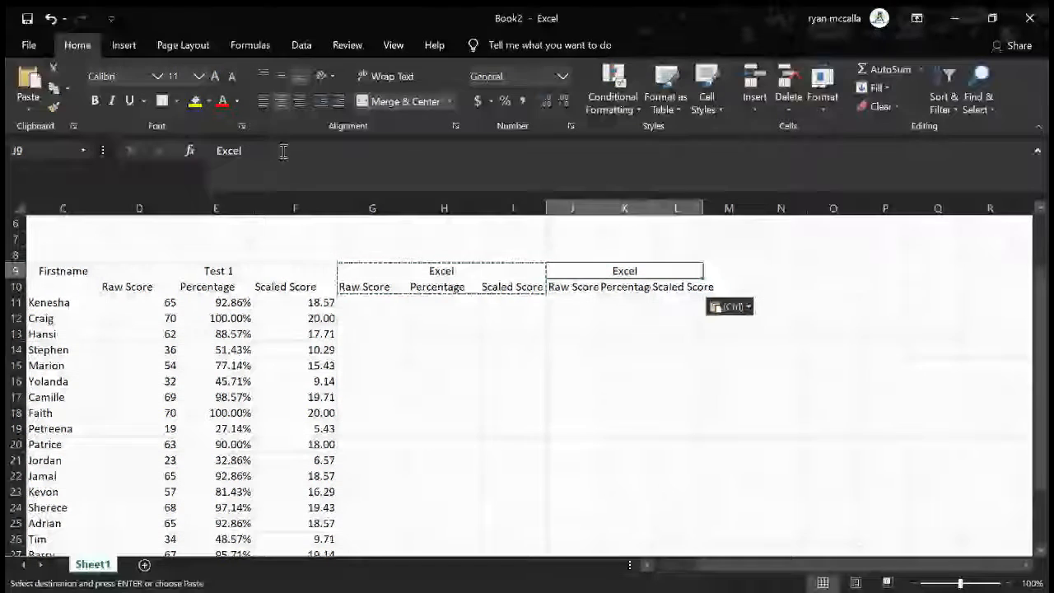
{"action": "left_click", "coordinate": [281, 151]}
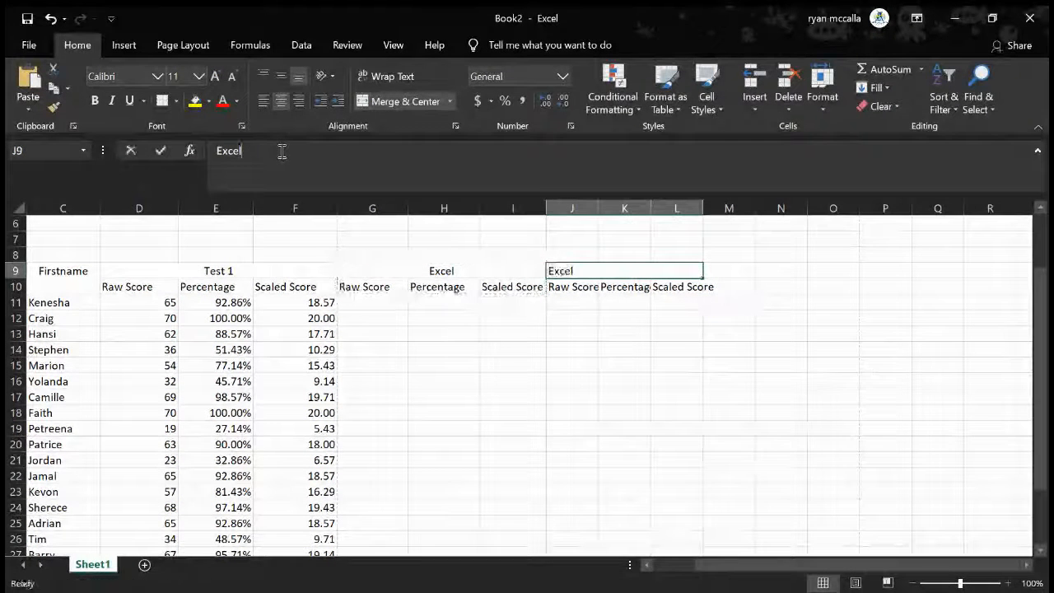
{"action": "key", "text": "BackSpace"}
{"action": "key", "text": "BackSpace"}
{"action": "key", "text": "BackSpace"}
{"action": "key", "text": "BackSpace"}
{"action": "key", "text": "BackSpace"}
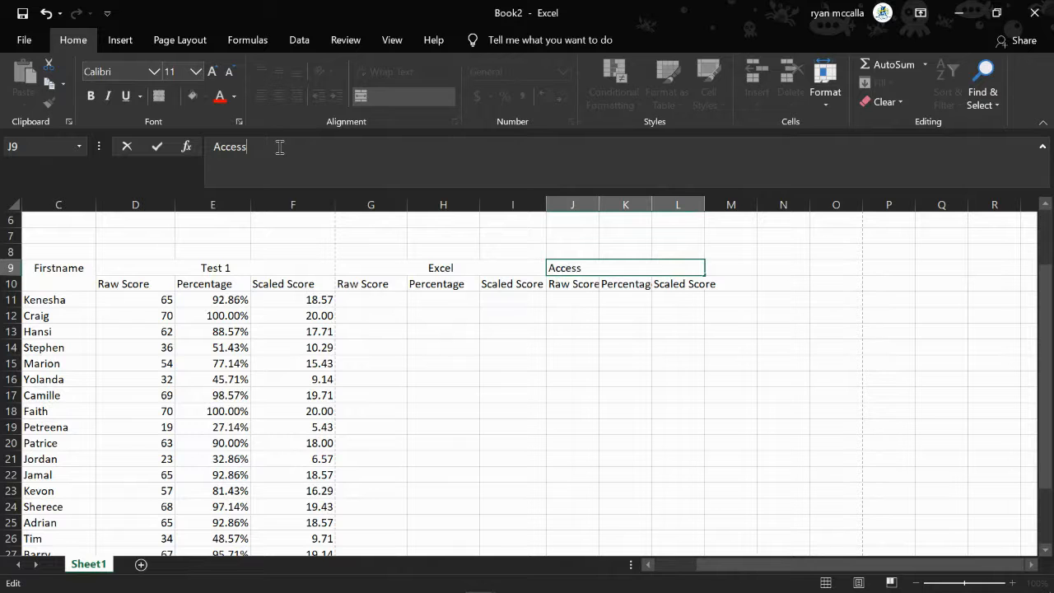
{"action": "left_click", "coordinate": [608, 305]}
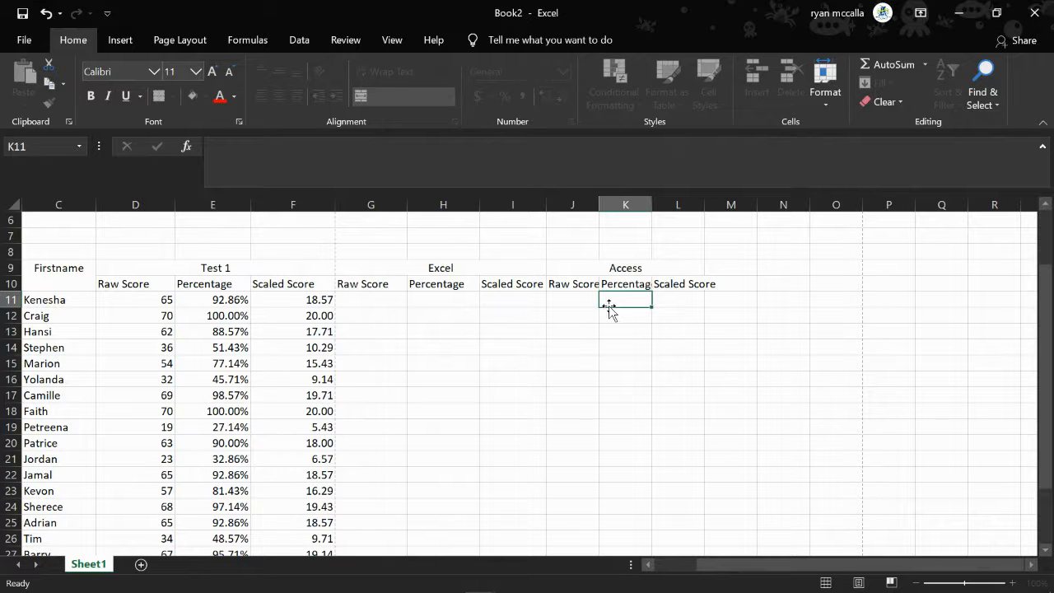
AutoFit the widths of columns J to L to the Access section's Raw Score, Percentage and Scaled Score subheadings
{"action": "double_click", "coordinate": [602, 205]}
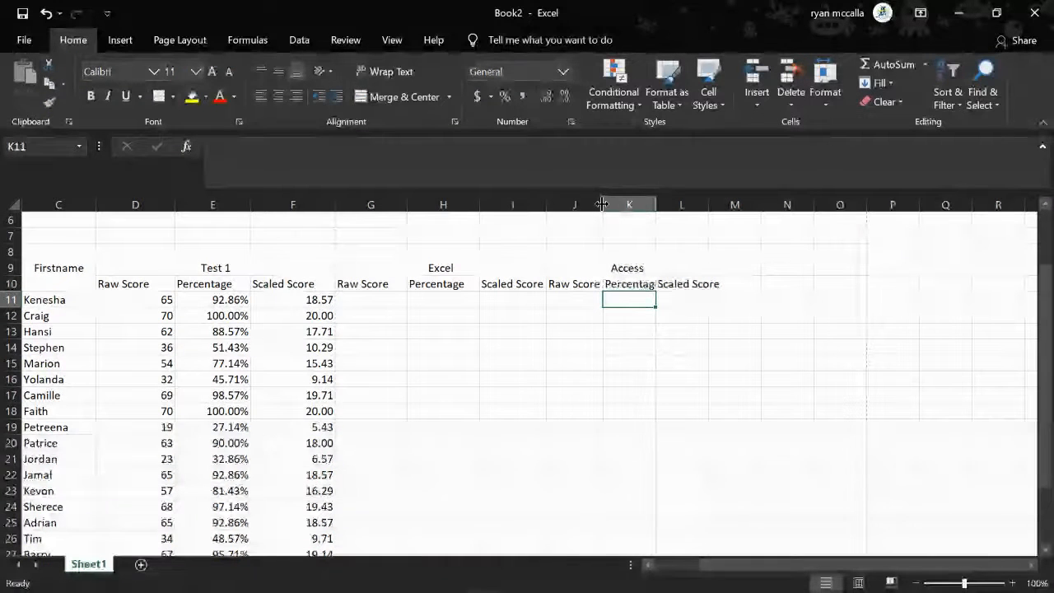
{"action": "double_click", "coordinate": [660, 206]}
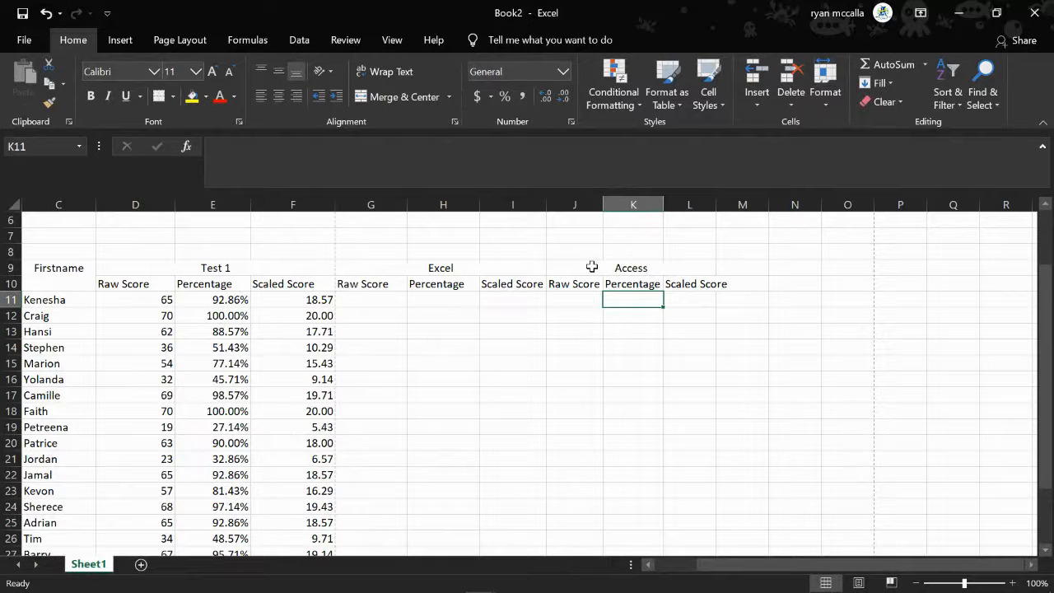
{"action": "left_click", "coordinate": [787, 266]}
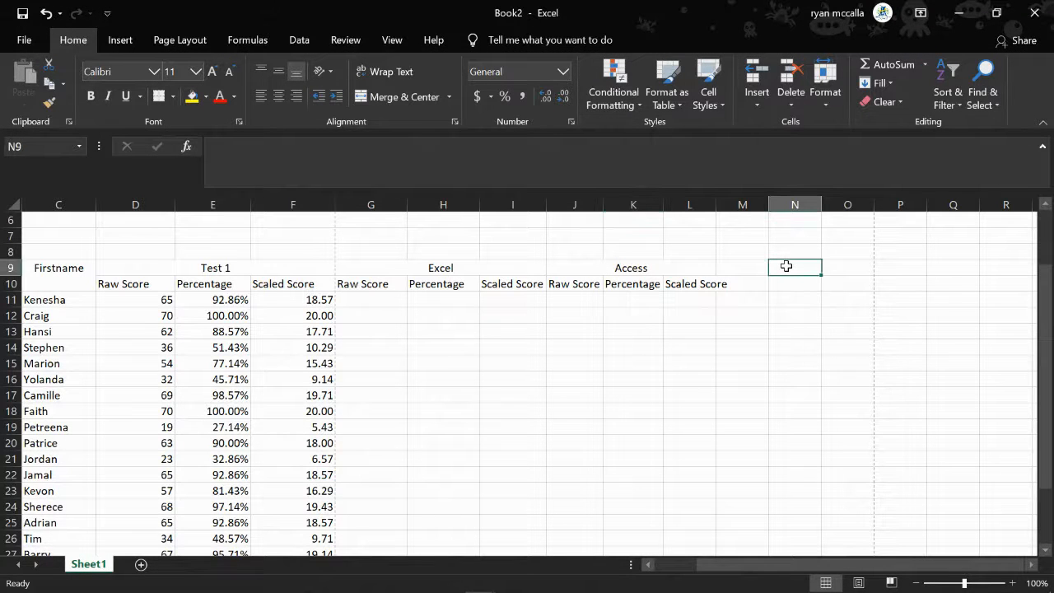
{"action": "double_click", "coordinate": [716, 204]}
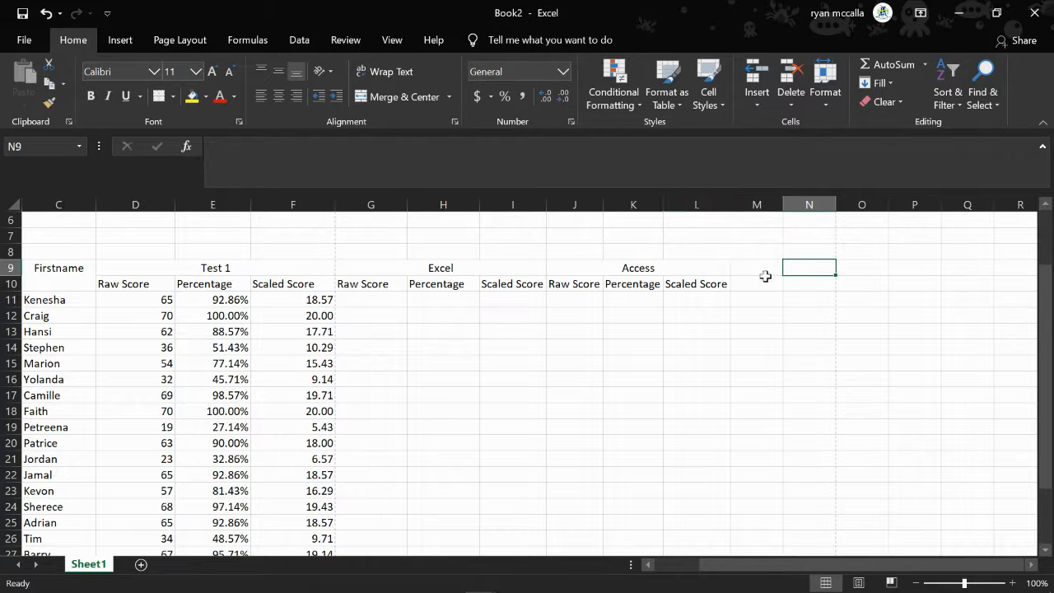
Copy the Access heading and subheadings from J9:L10 to M9:O10, and widen columns M to O to fit the copied subheadings
{"action": "left_click_drag", "start_coordinate": [741, 273], "coordinate": [854, 284]}
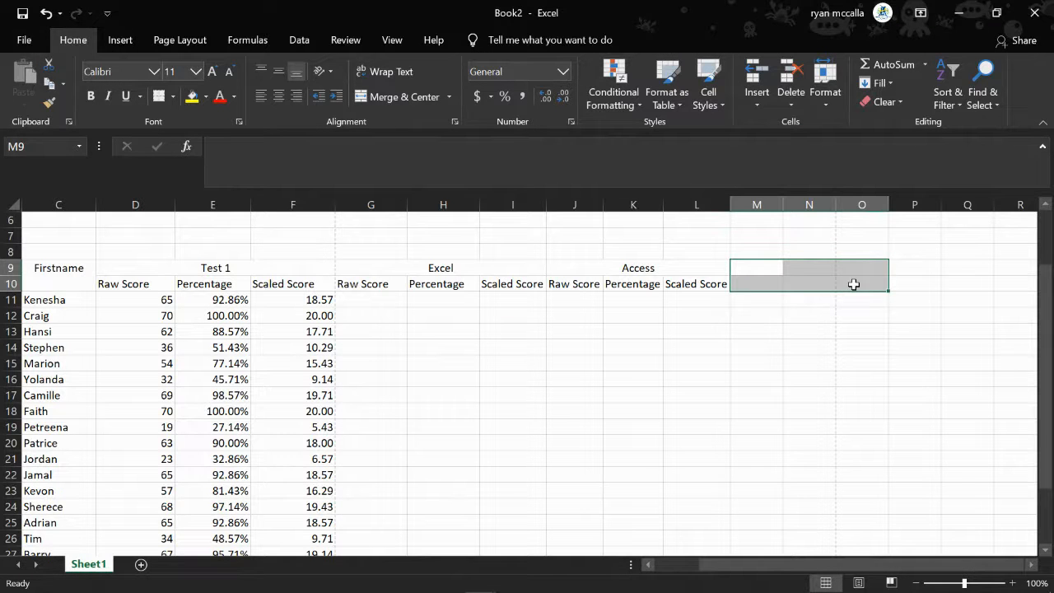
{"action": "left_click_drag", "start_coordinate": [561, 267], "coordinate": [634, 283]}
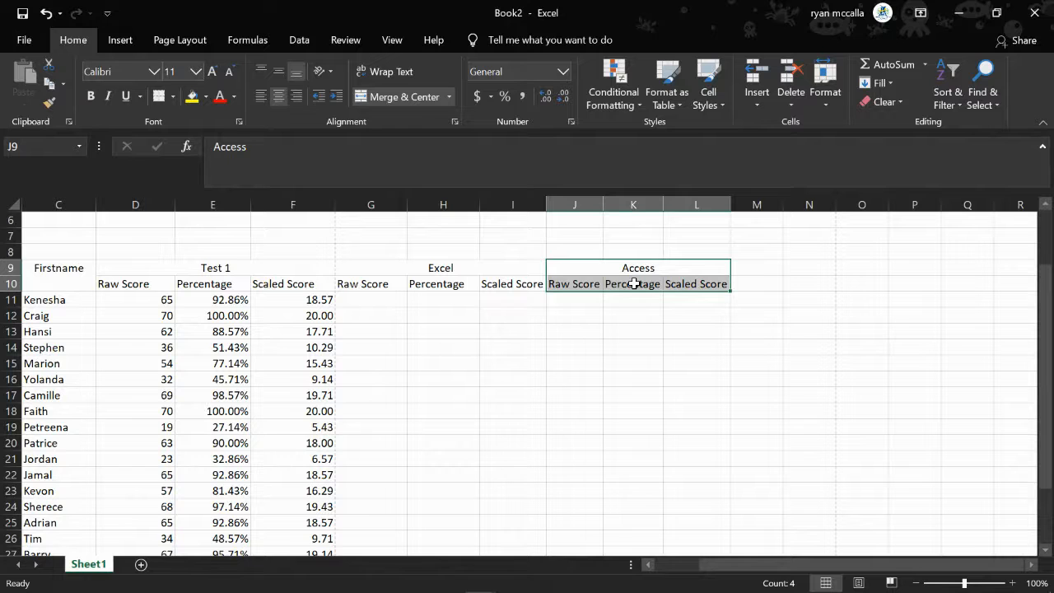
{"action": "key", "text": "ctrl+c"}
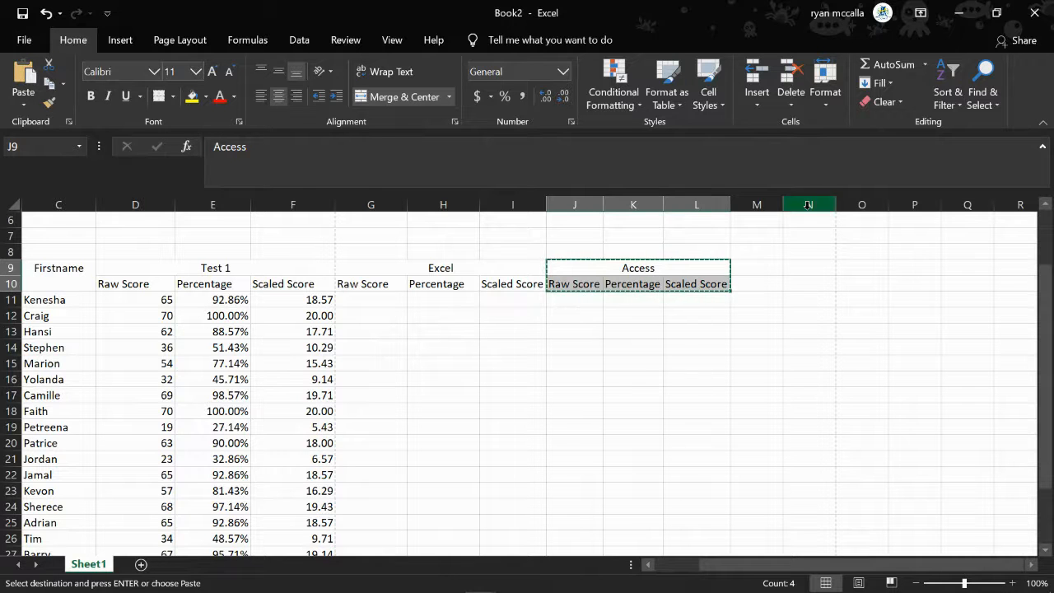
{"action": "left_click_drag", "start_coordinate": [752, 272], "coordinate": [848, 280]}
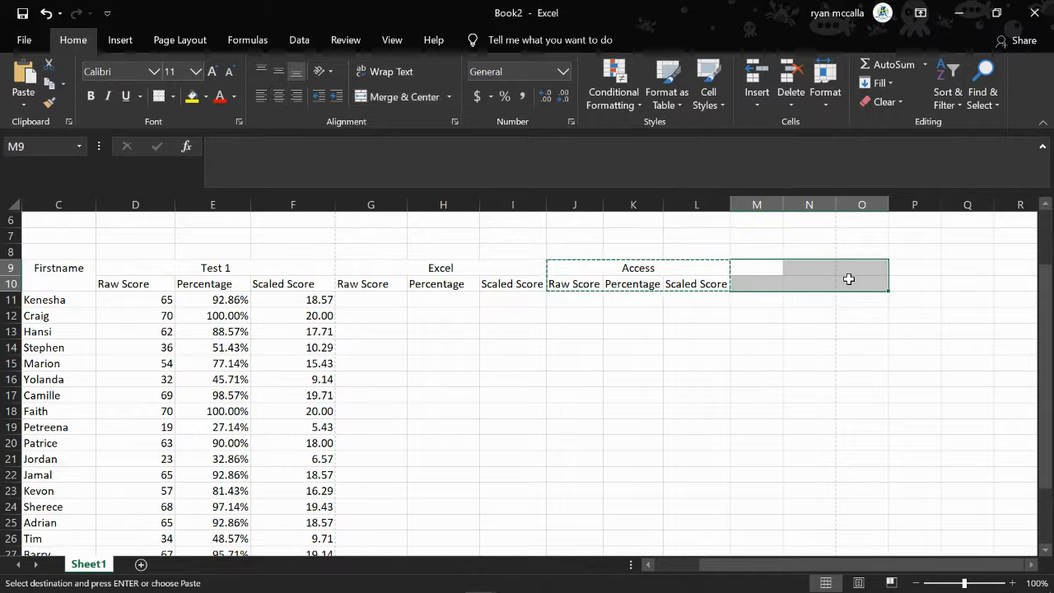
{"action": "key", "text": "ctrl+v"}
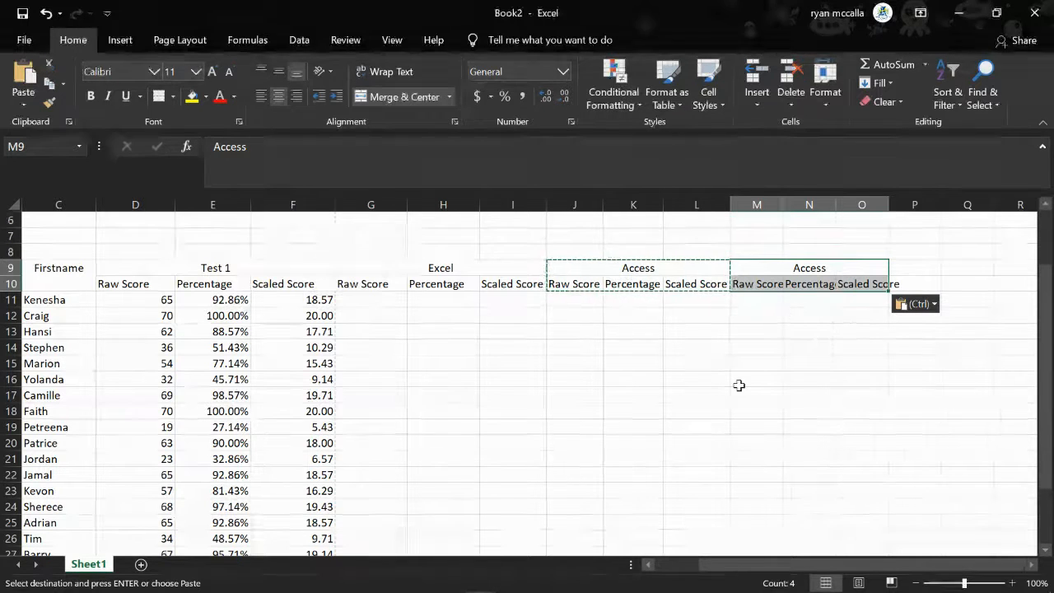
{"action": "left_click", "coordinate": [788, 313]}
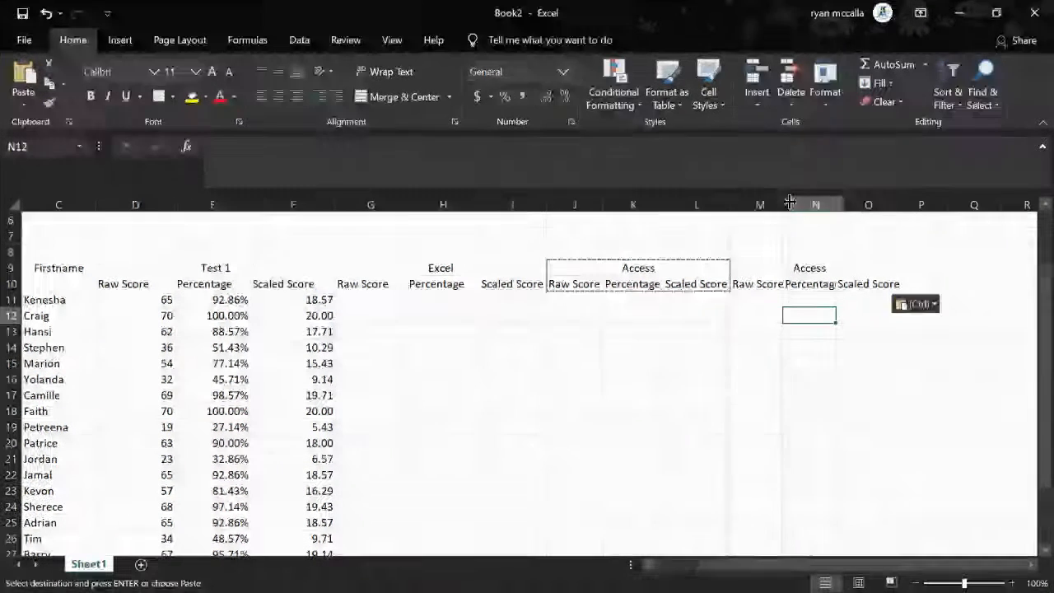
{"action": "left_click_drag", "start_coordinate": [783, 204], "coordinate": [927, 207]}
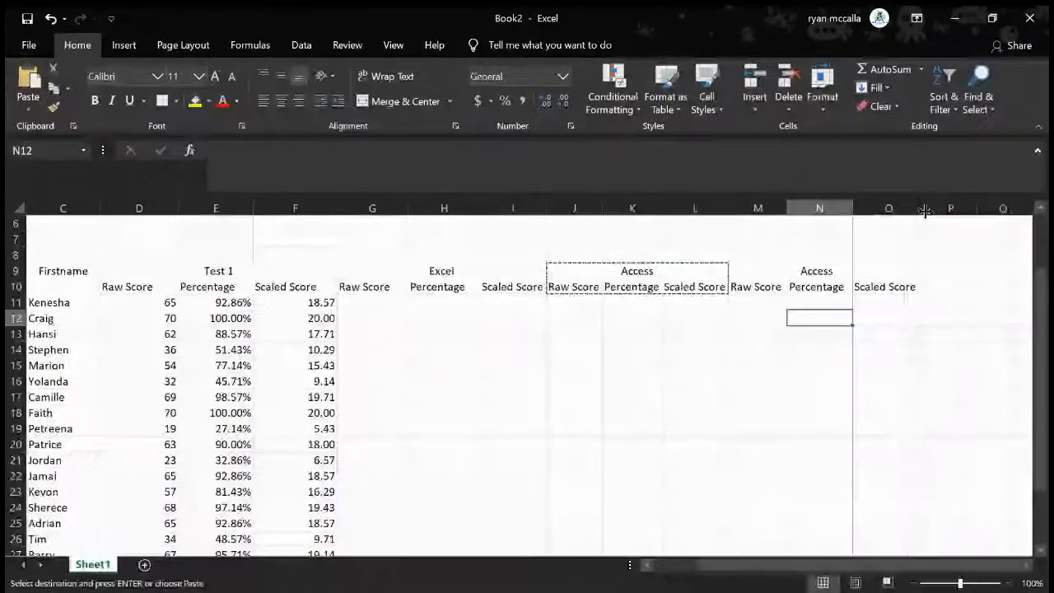
{"action": "scroll", "coordinate": [572, 367], "scroll_direction": "up", "scroll_amount": 2}
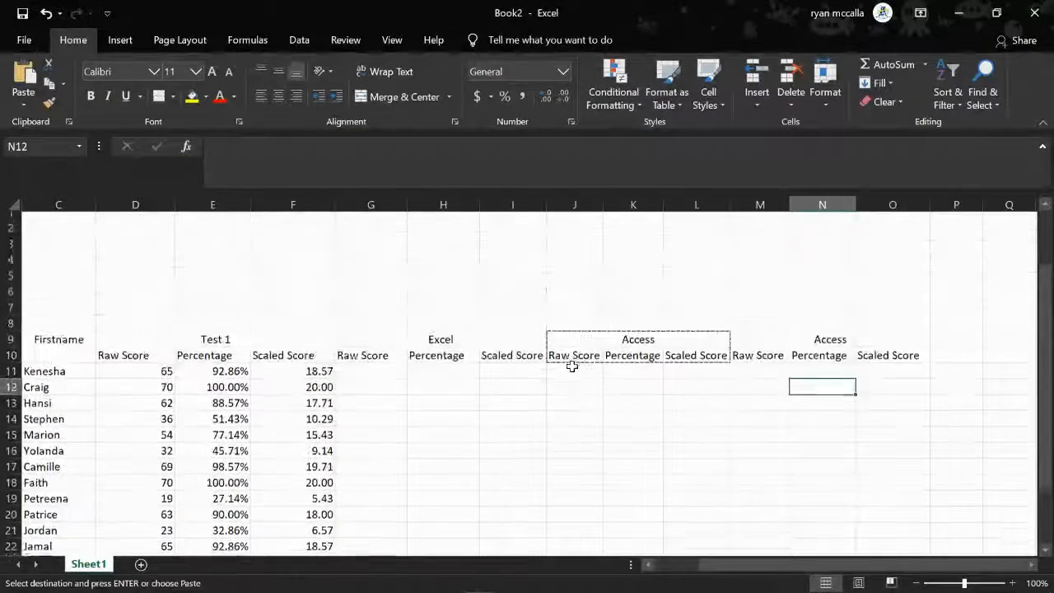
{"action": "scroll", "coordinate": [572, 367], "scroll_direction": "left", "scroll_amount": 2}
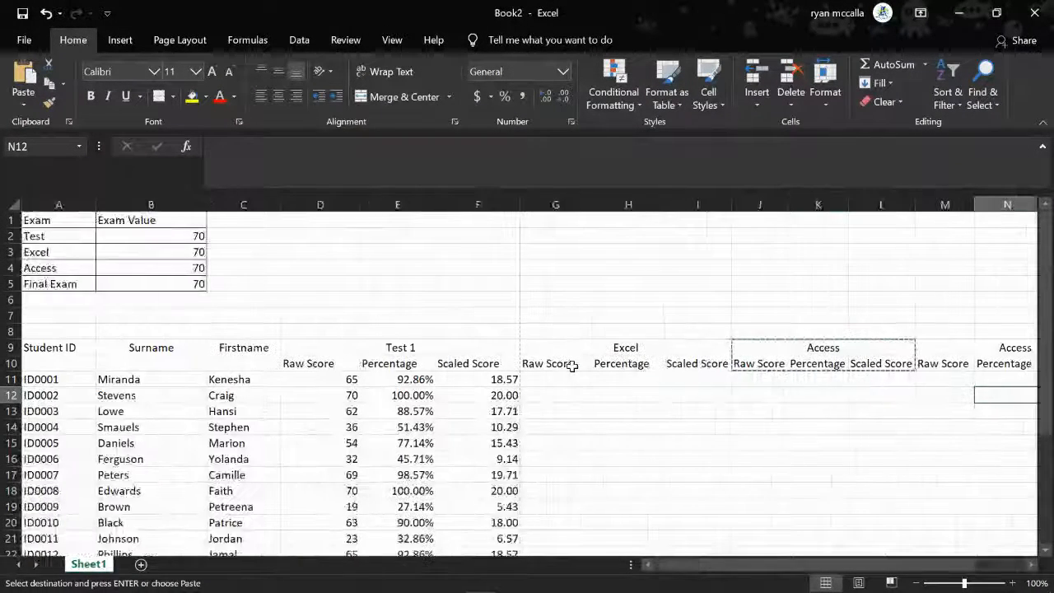
{"action": "scroll", "coordinate": [572, 367], "scroll_direction": "right", "scroll_amount": 4}
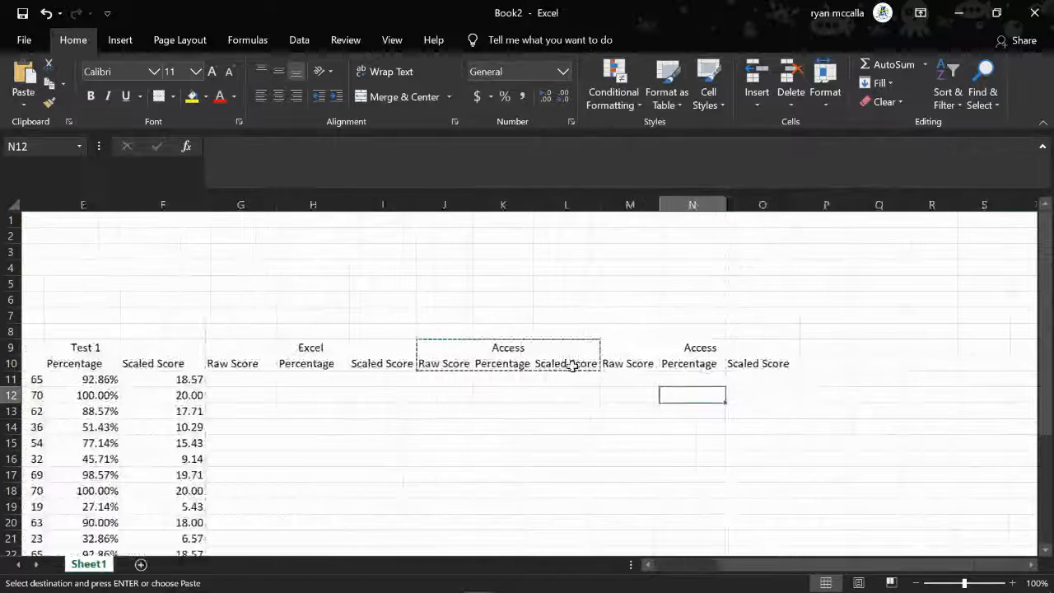
{"action": "left_click", "coordinate": [516, 409]}
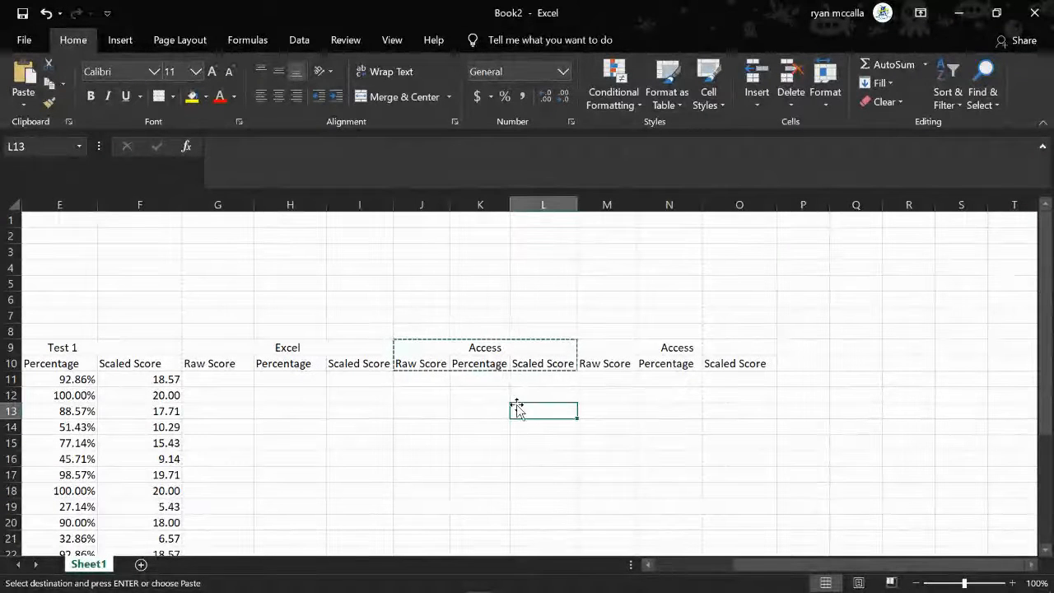
{"action": "left_click", "coordinate": [710, 427]}
{"action": "type", "text": "w"}
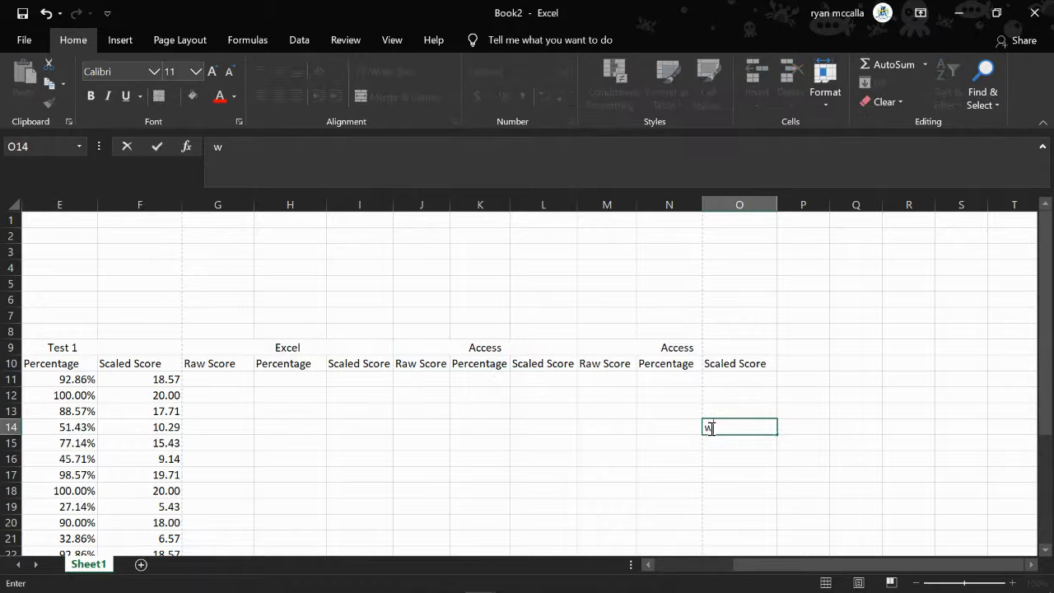
{"action": "key", "text": "BackSpace"}
{"action": "scroll", "coordinate": [468, 428], "scroll_direction": "left", "scroll_amount": 2}
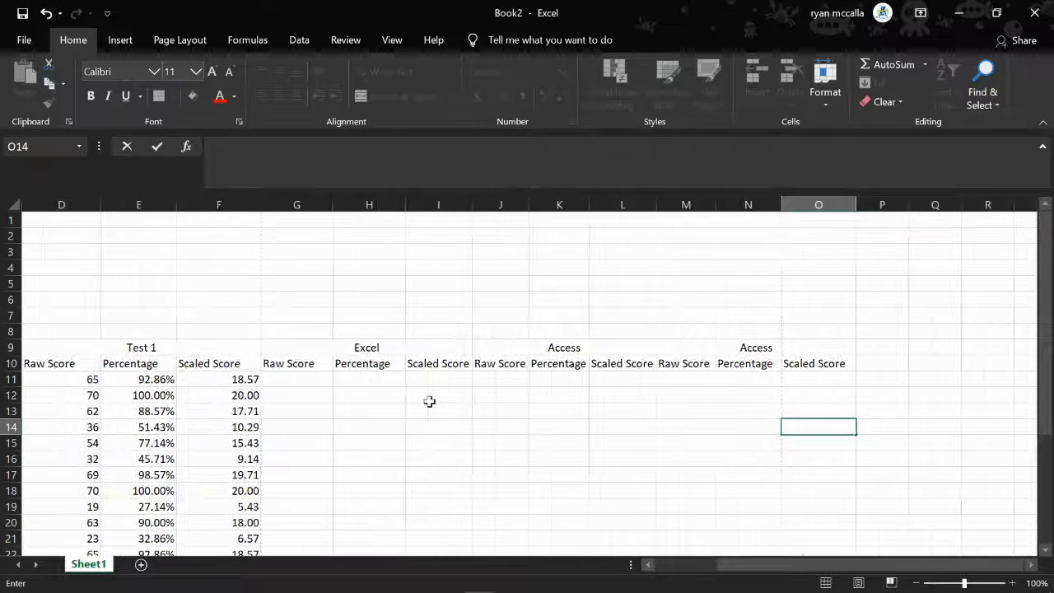
{"action": "scroll", "coordinate": [335, 464], "scroll_direction": "down", "scroll_amount": 1}
{"action": "scroll", "coordinate": [336, 465], "scroll_direction": "left", "scroll_amount": 2}
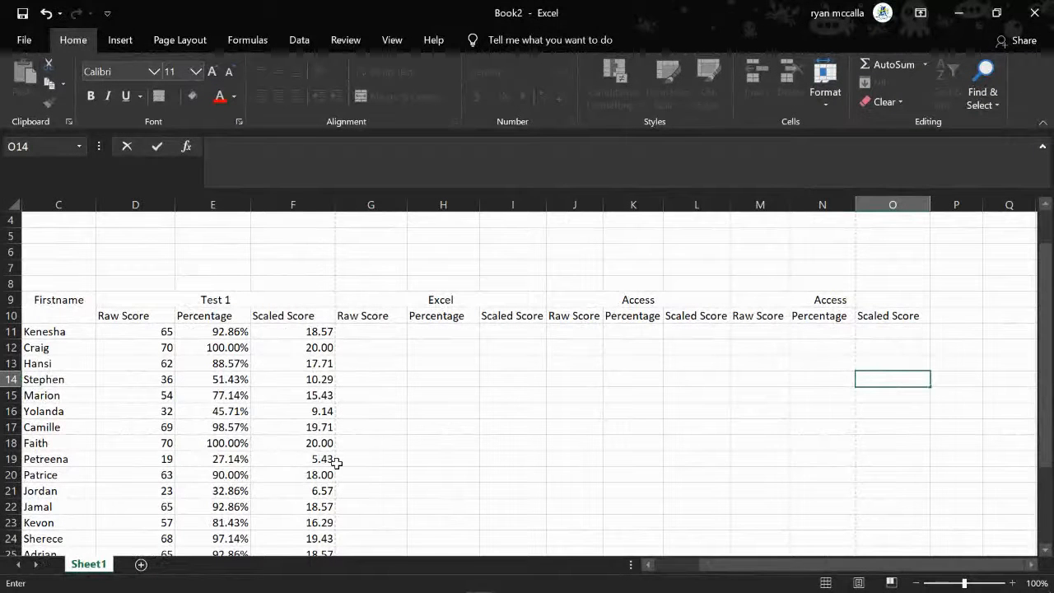
{"action": "left_click", "coordinate": [368, 334]}
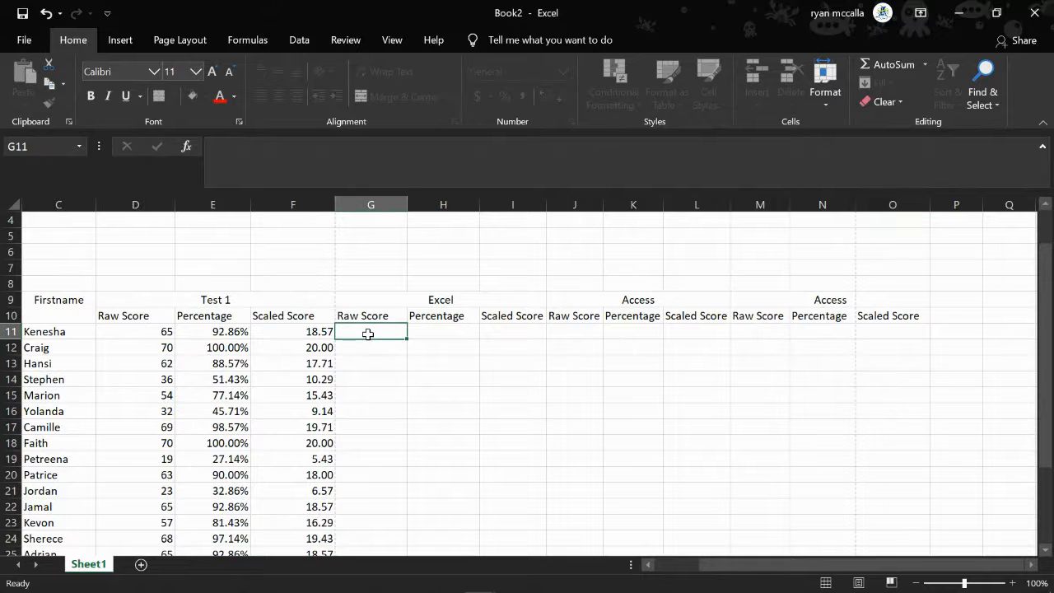
Change the copied heading in M9 to Final Exam
{"action": "left_click", "coordinate": [828, 298]}
{"action": "type", "text": "Fi"}
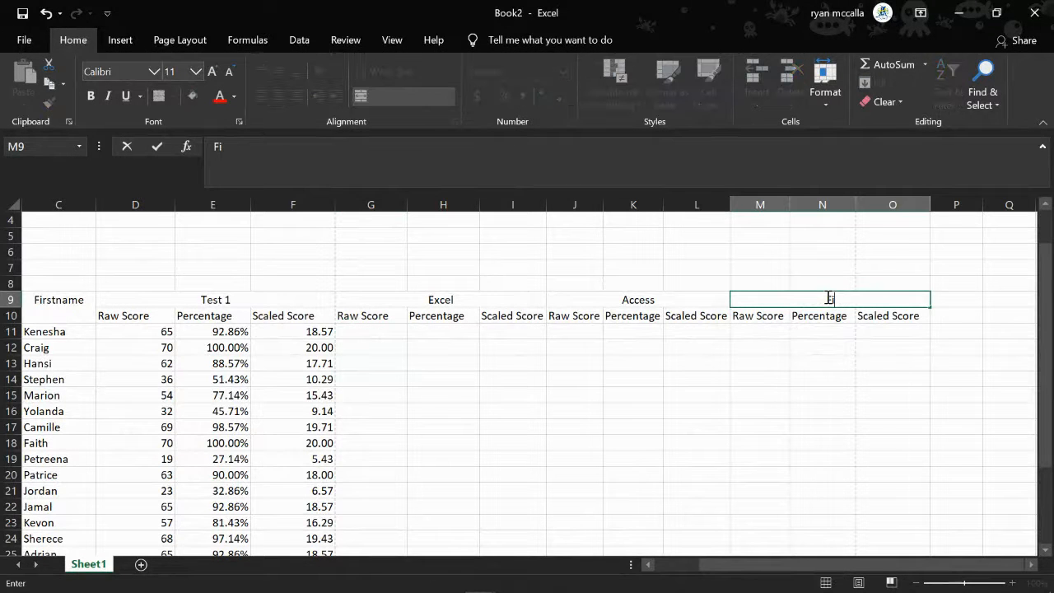
{"action": "type", "text": "nal Exam"}
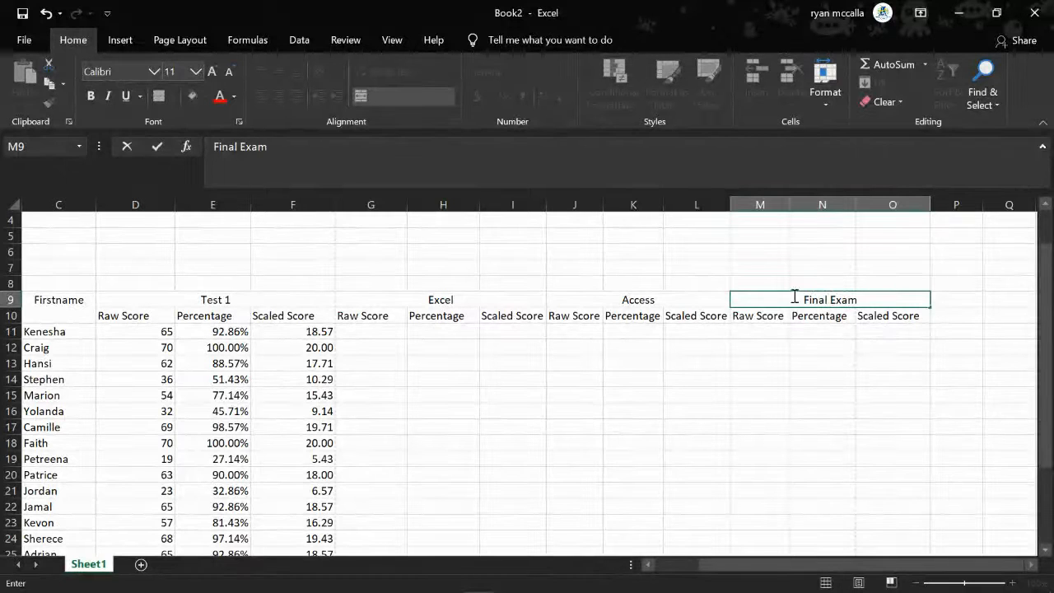
{"action": "left_click", "coordinate": [741, 377]}
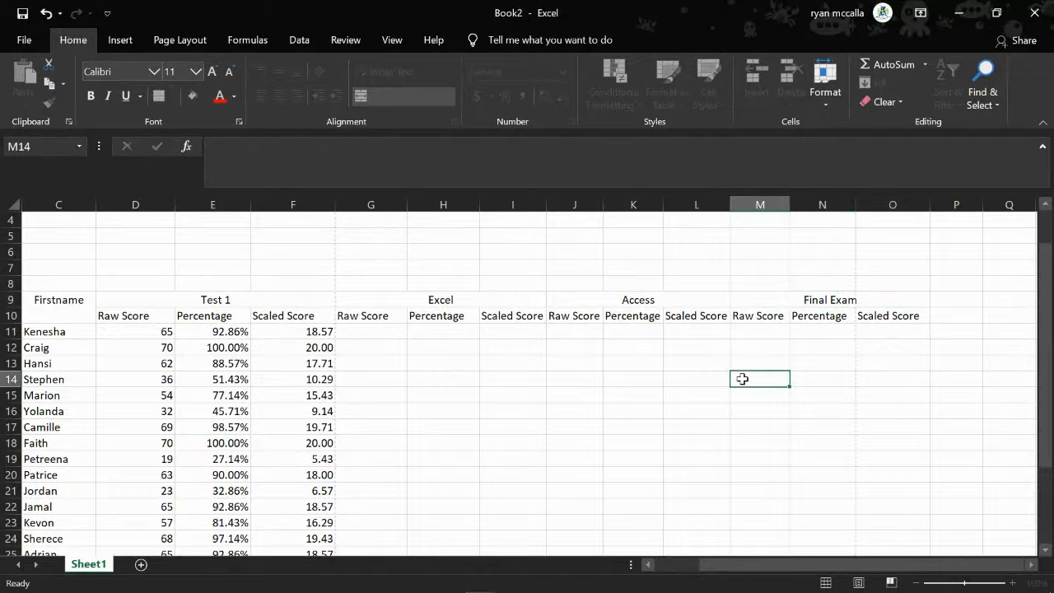
Enter 45 as the first student's Excel raw score in G11
{"action": "scroll", "coordinate": [512, 362], "scroll_direction": "left", "scroll_amount": 2}
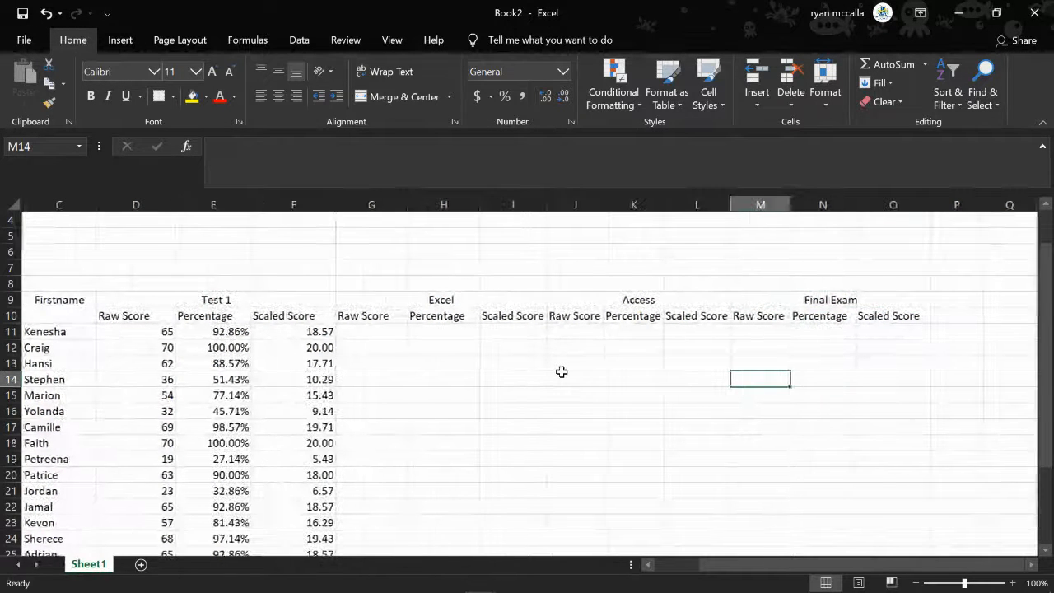
{"action": "scroll", "coordinate": [562, 372], "scroll_direction": "right", "scroll_amount": 1}
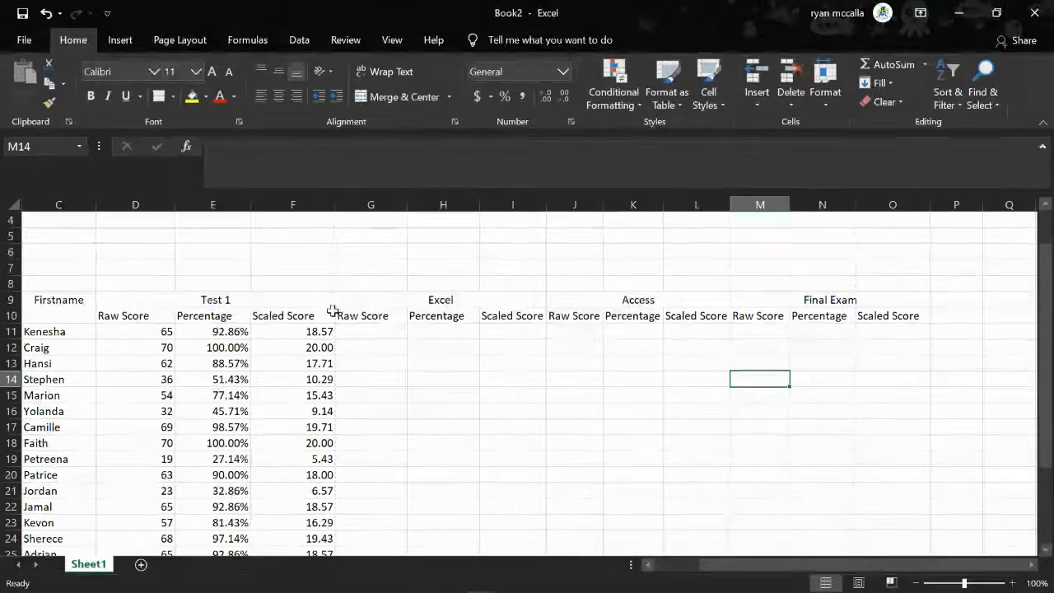
{"action": "left_click", "coordinate": [385, 332]}
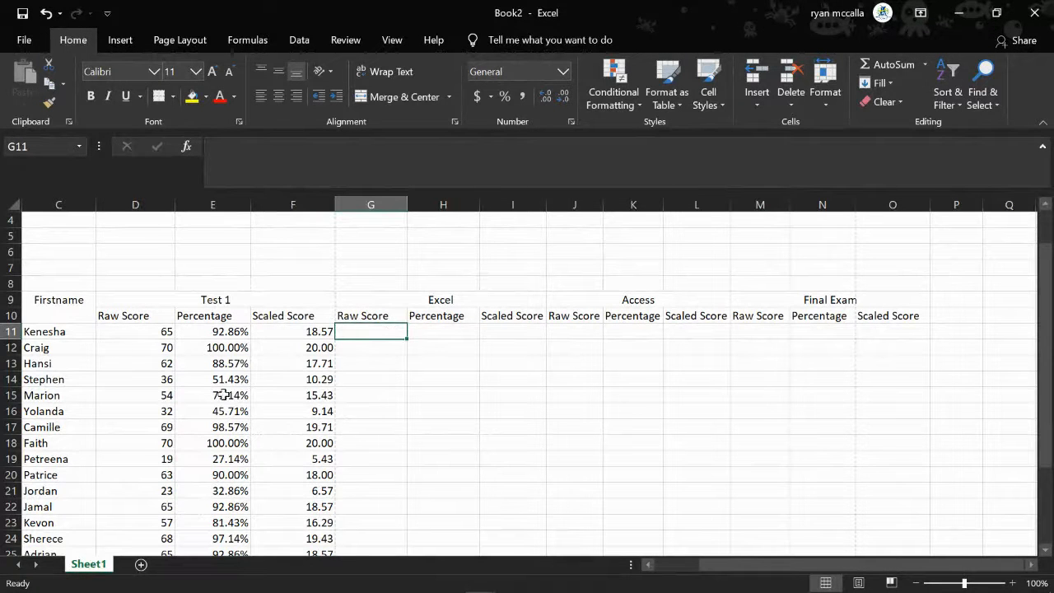
{"action": "type", "text": "45"}
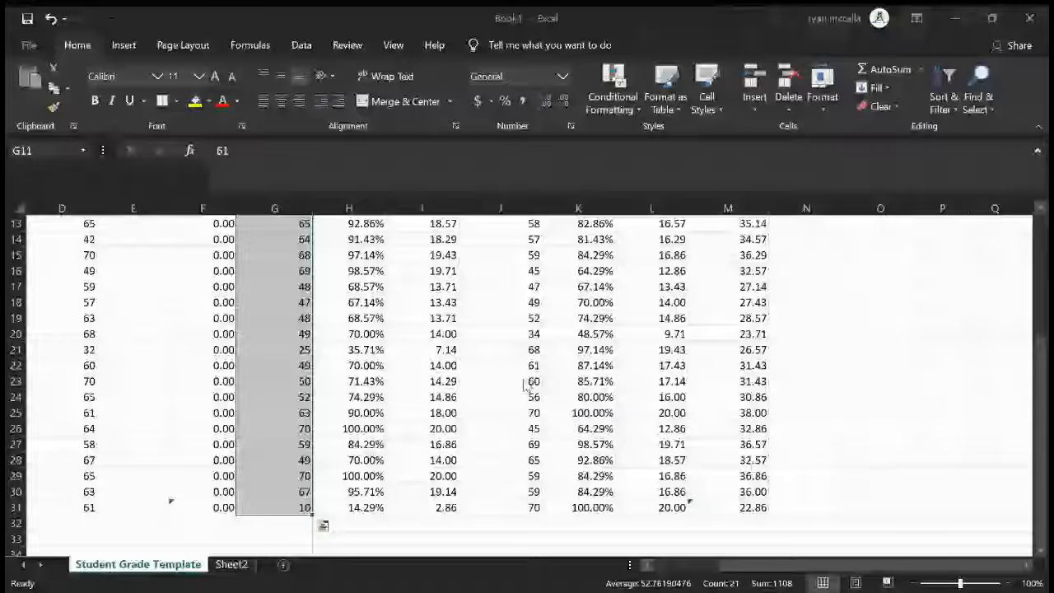
Examine the Excel and Access raw scores from row 11 down on Book1's Student Grade Template sheet
{"action": "scroll", "coordinate": [524, 379], "scroll_direction": "up", "scroll_amount": 3}
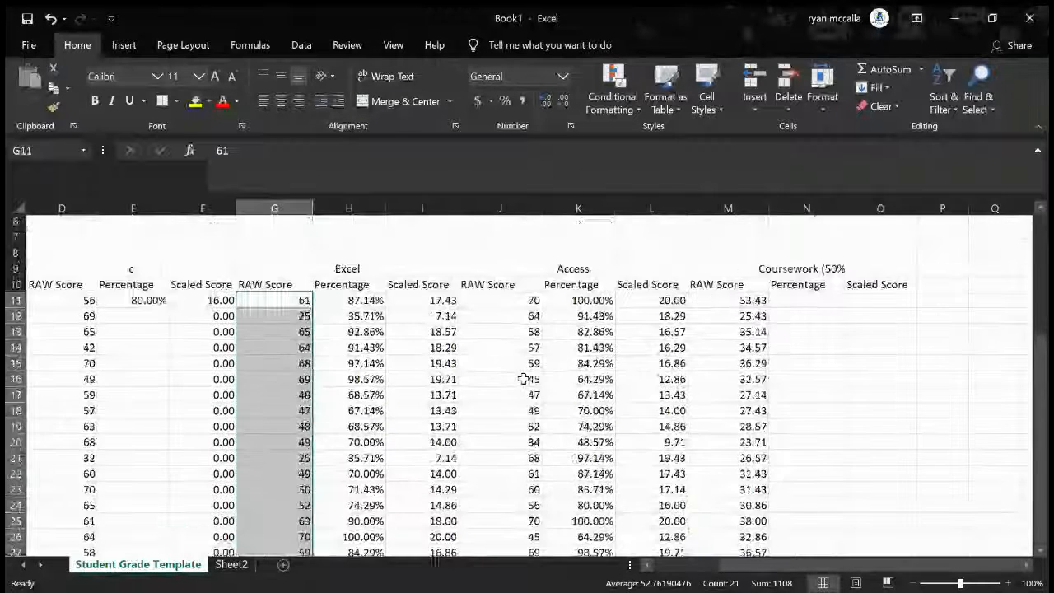
{"action": "scroll", "coordinate": [524, 378], "scroll_direction": "down", "scroll_amount": 1}
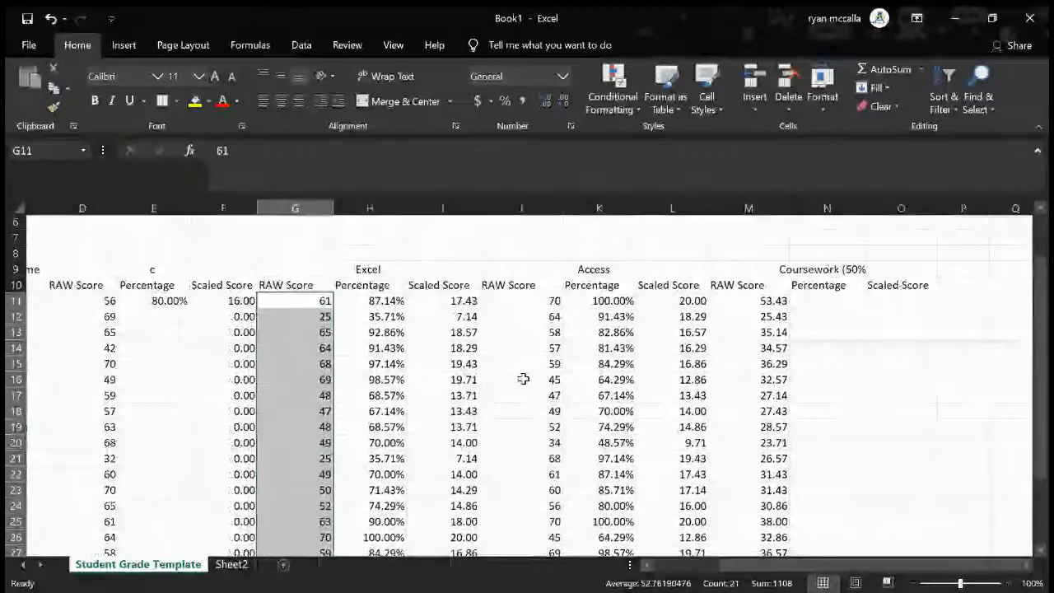
{"action": "scroll", "coordinate": [523, 378], "scroll_direction": "left", "scroll_amount": 3}
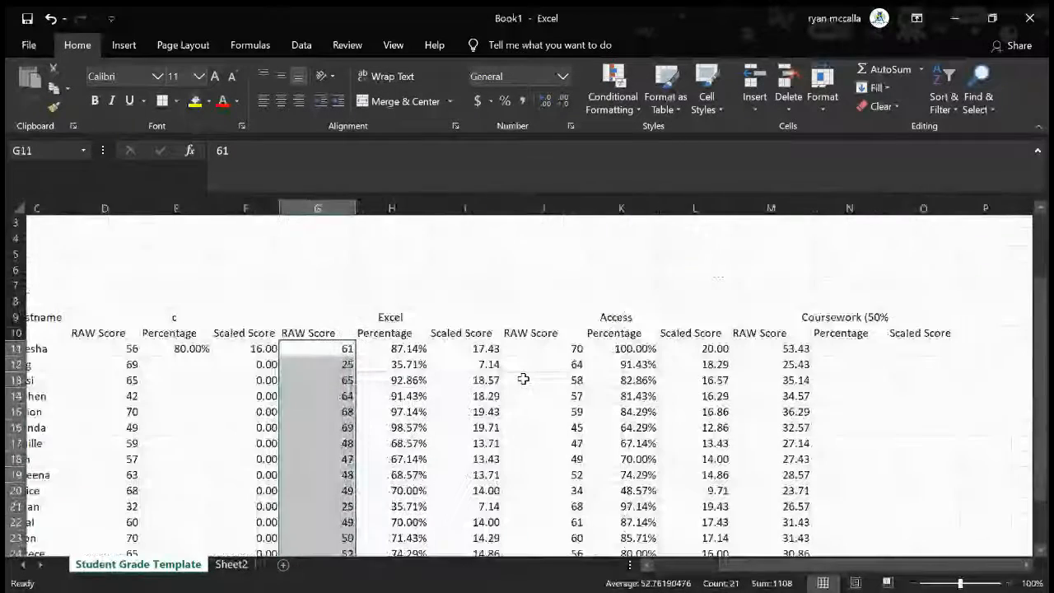
{"action": "scroll", "coordinate": [524, 379], "scroll_direction": "up", "scroll_amount": 2}
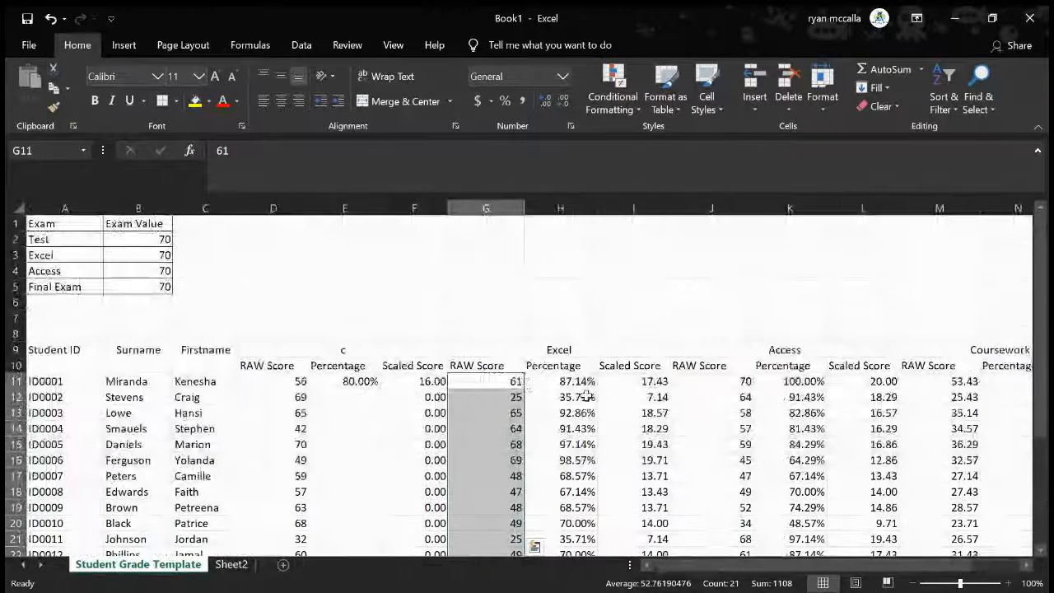
{"action": "left_click", "coordinate": [491, 396]}
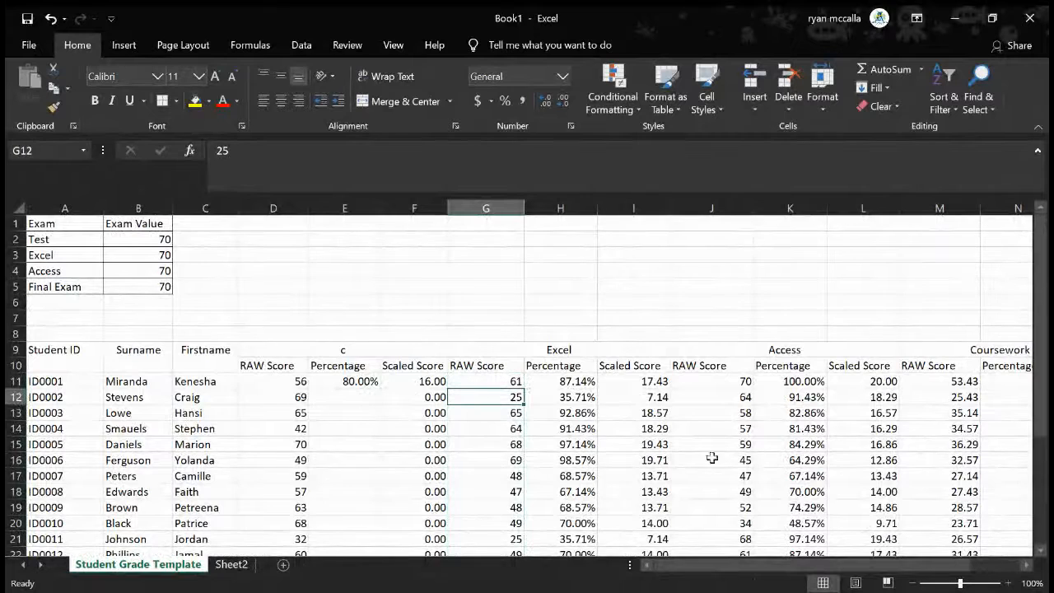
{"action": "left_click", "coordinate": [729, 378]}
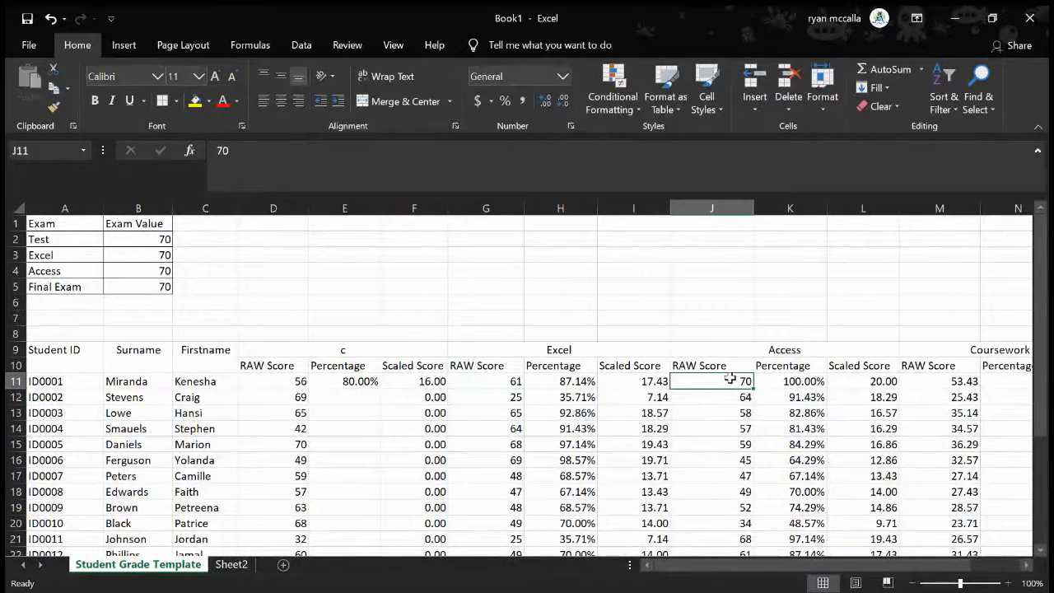
{"action": "scroll", "coordinate": [730, 377], "scroll_direction": "right", "scroll_amount": 2}
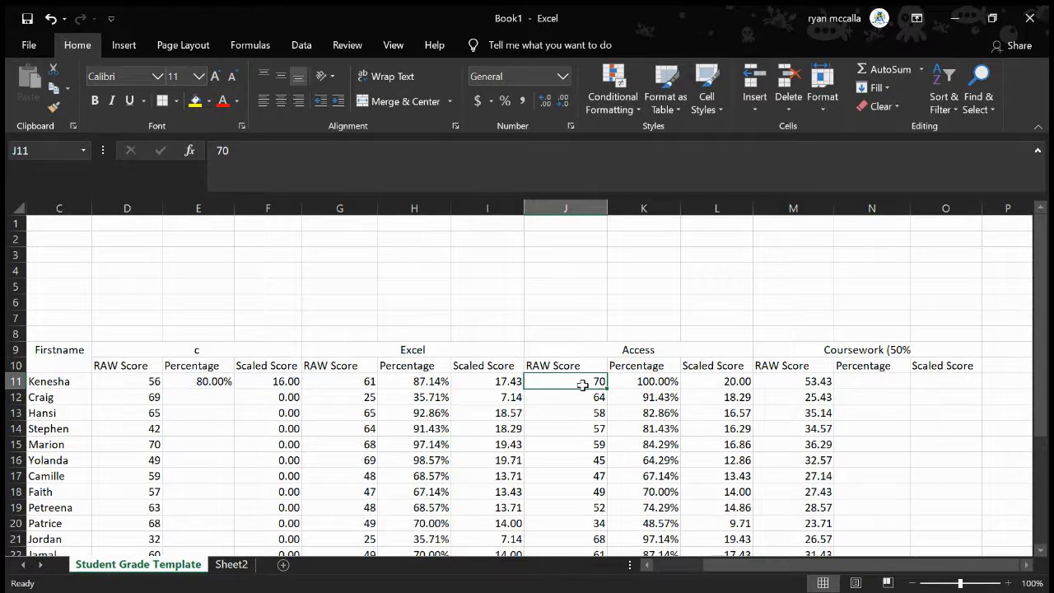
Highlight the Access raw scores from J11 down and the Excel raw scores in G11:G17, and switch away from Book1
{"action": "left_click_drag", "start_coordinate": [582, 384], "coordinate": [588, 549]}
{"action": "left_click_drag", "start_coordinate": [343, 381], "coordinate": [352, 469]}
{"action": "key", "text": "alt+Tab"}
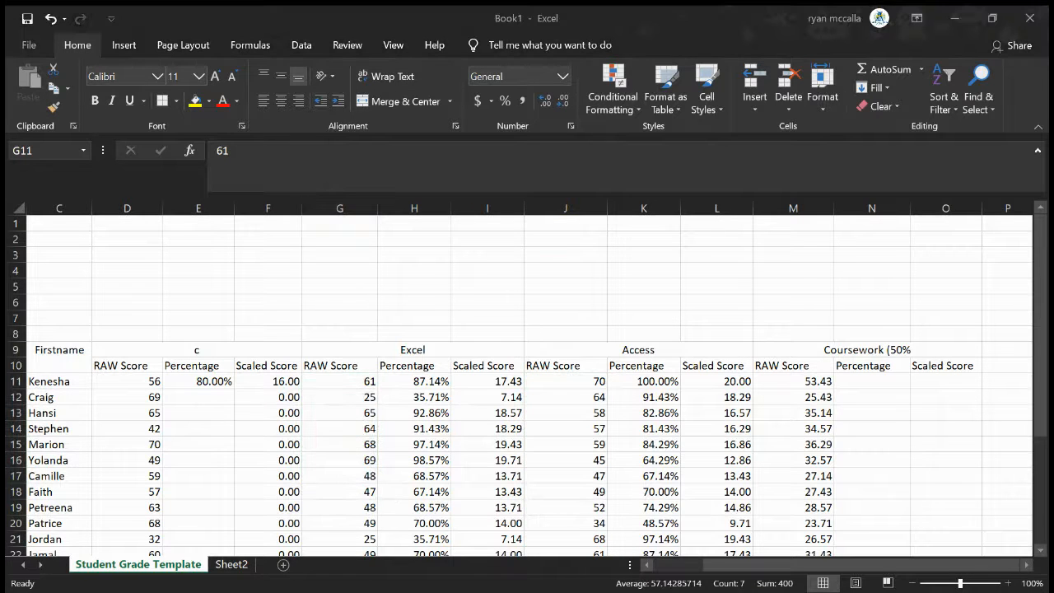
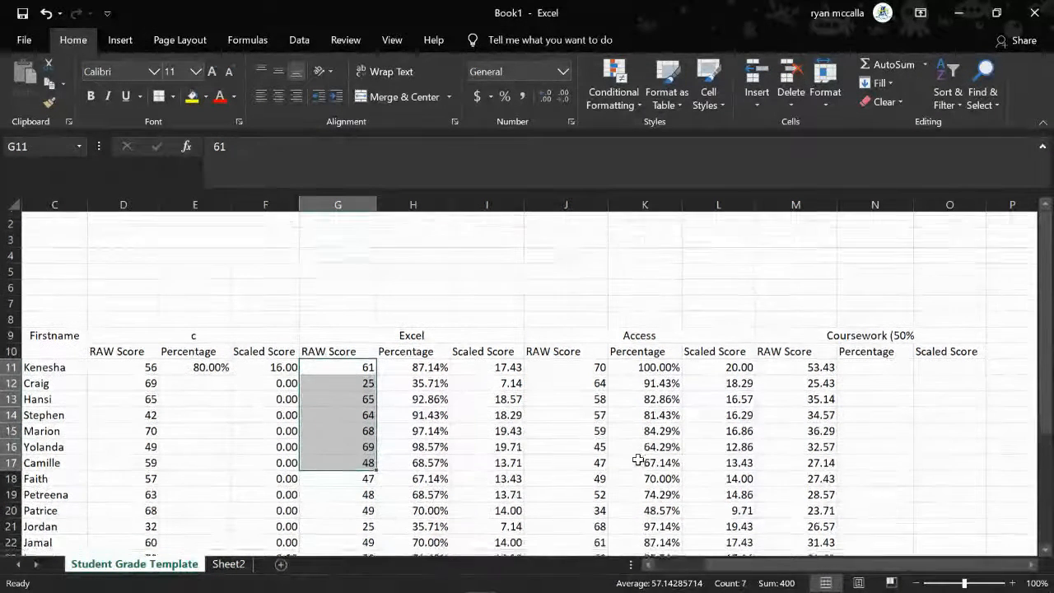
Check the Excel raw score in G13 and inspect the Excel scaled score formula in I11
{"action": "scroll", "coordinate": [638, 459], "scroll_direction": "down", "scroll_amount": 2}
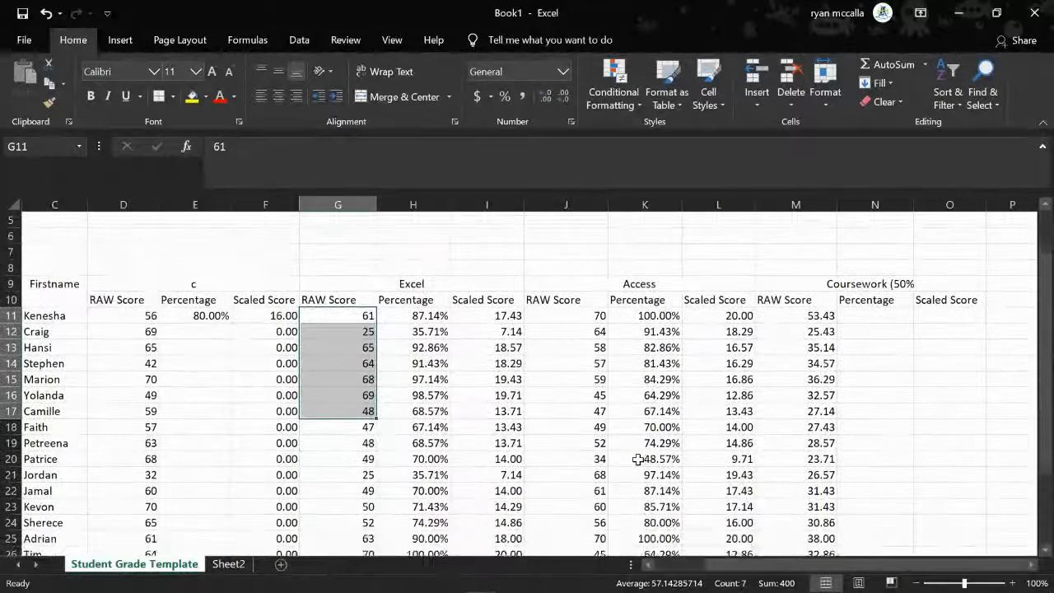
{"action": "left_click", "coordinate": [361, 346]}
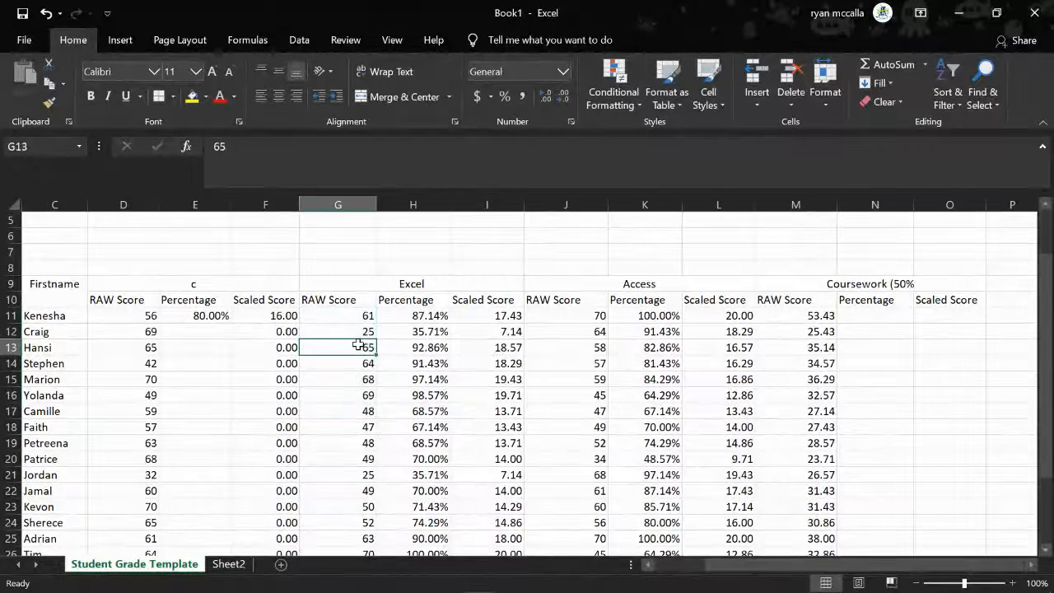
{"action": "left_click", "coordinate": [482, 320]}
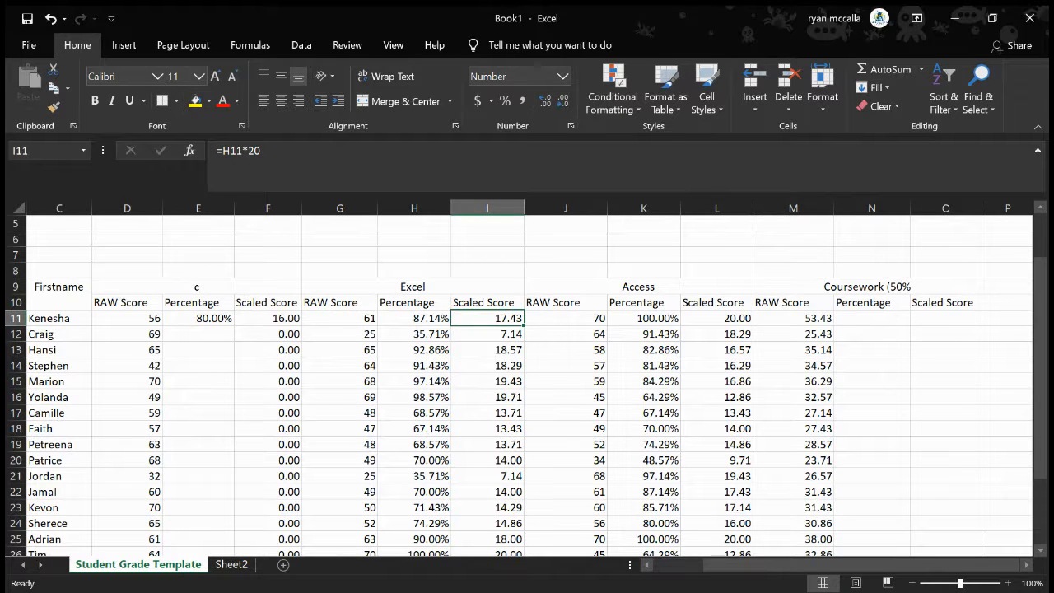
{"action": "key", "text": "alt+Tab"}
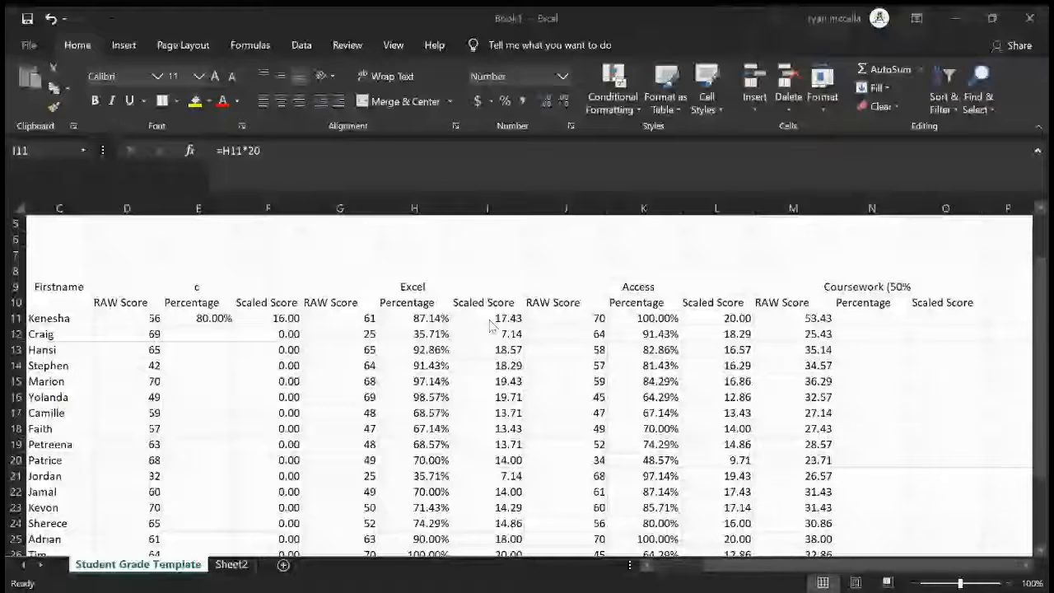
{"action": "left_click", "coordinate": [486, 317]}
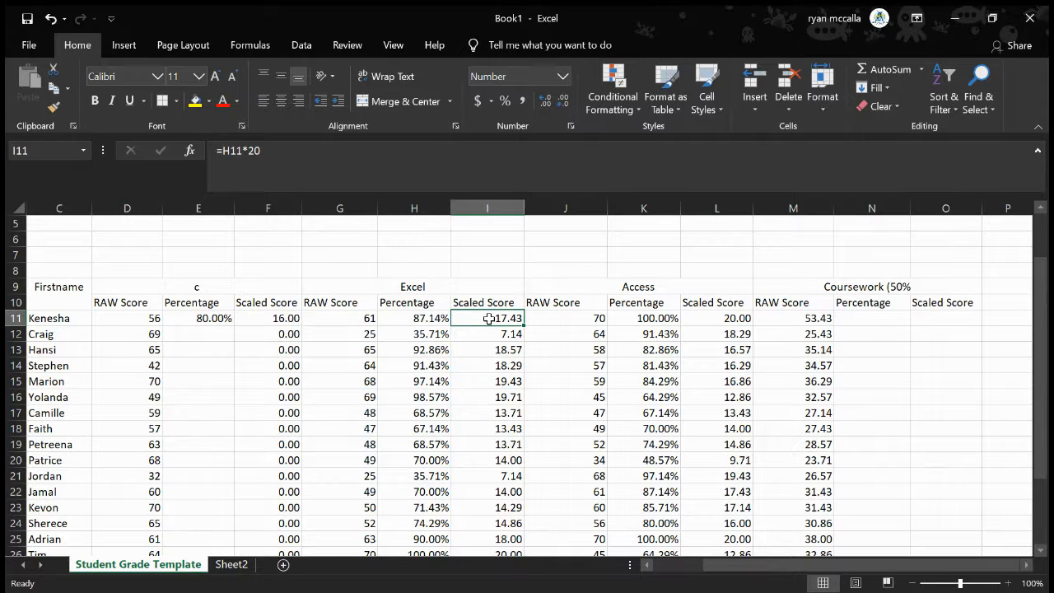
Fill the percentage formula from E11 down to the last student in E31
{"action": "left_click", "coordinate": [205, 318]}
{"action": "scroll", "coordinate": [205, 319], "scroll_direction": "down", "scroll_amount": 2}
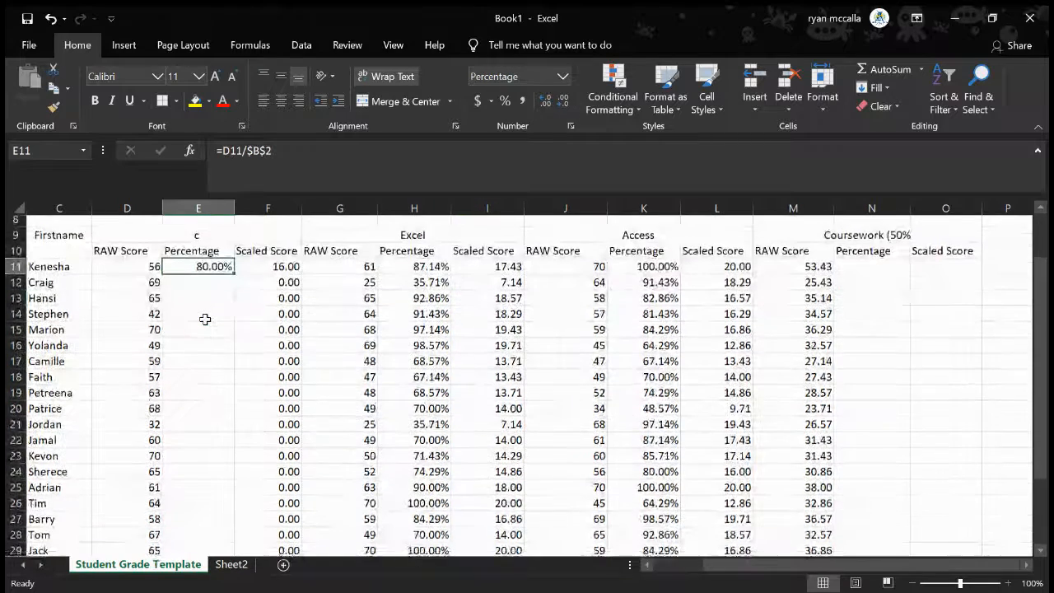
{"action": "scroll", "coordinate": [247, 272], "scroll_direction": "down", "scroll_amount": 1}
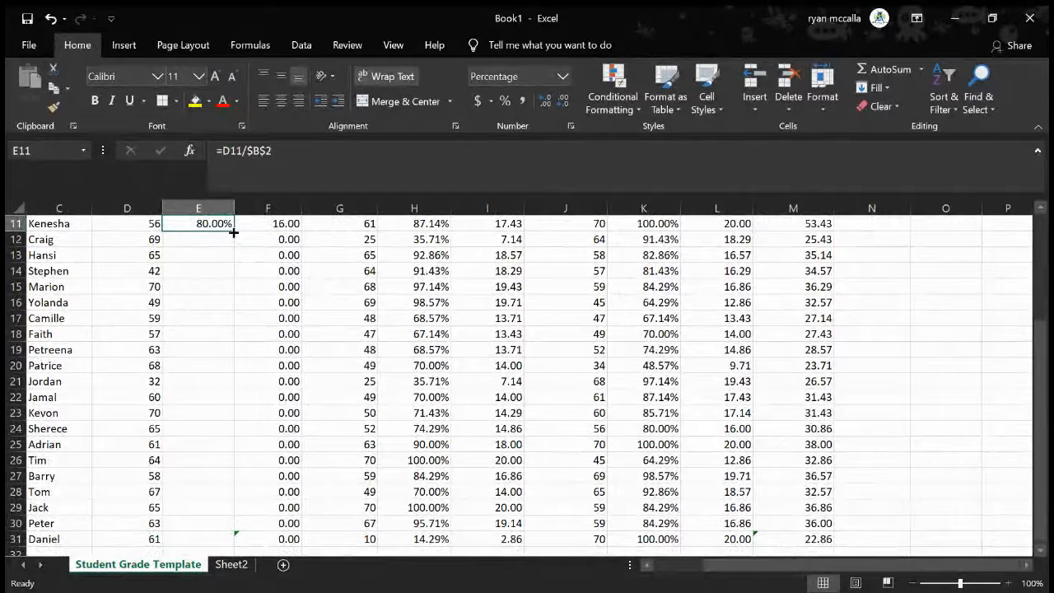
{"action": "left_click_drag", "start_coordinate": [234, 234], "coordinate": [229, 500]}
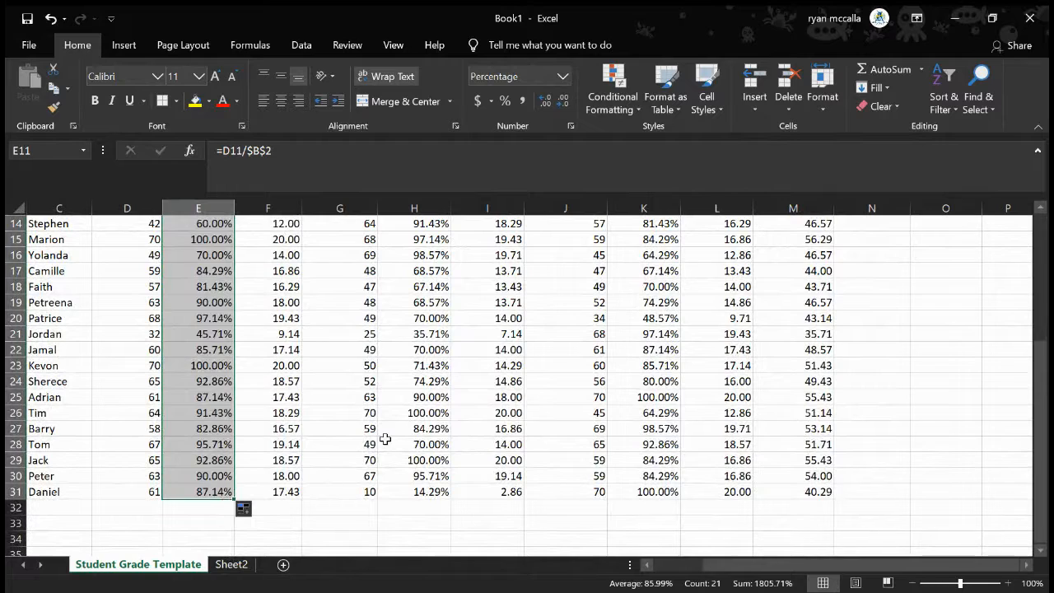
{"action": "scroll", "coordinate": [384, 439], "scroll_direction": "up", "scroll_amount": 3}
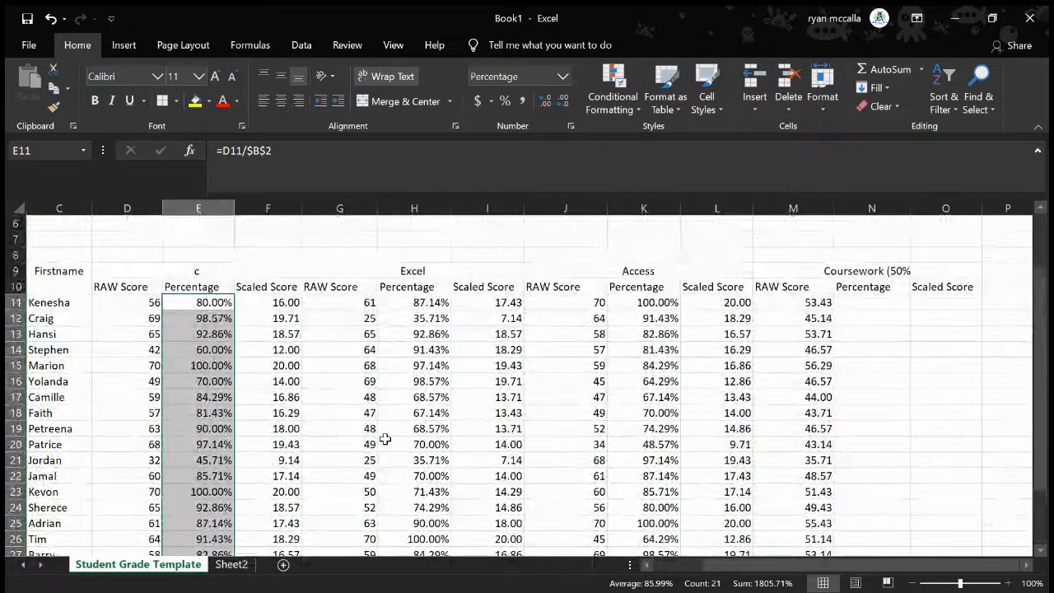
Examine the first student's raw score in D11 and the formulas behind the scaled score in F11 and percentage in E11
{"action": "left_click", "coordinate": [144, 306]}
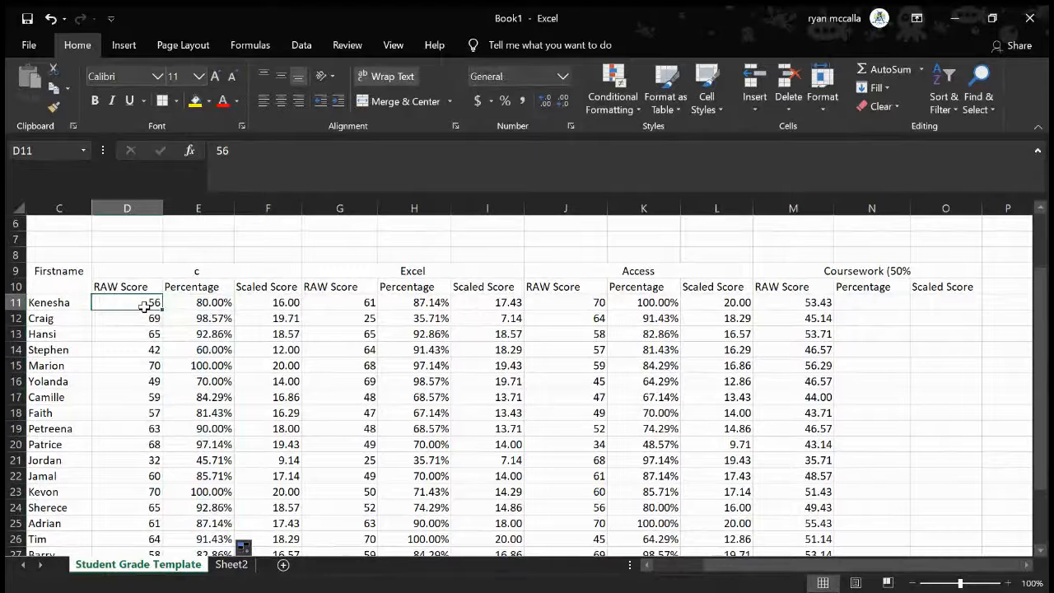
{"action": "left_click", "coordinate": [283, 303]}
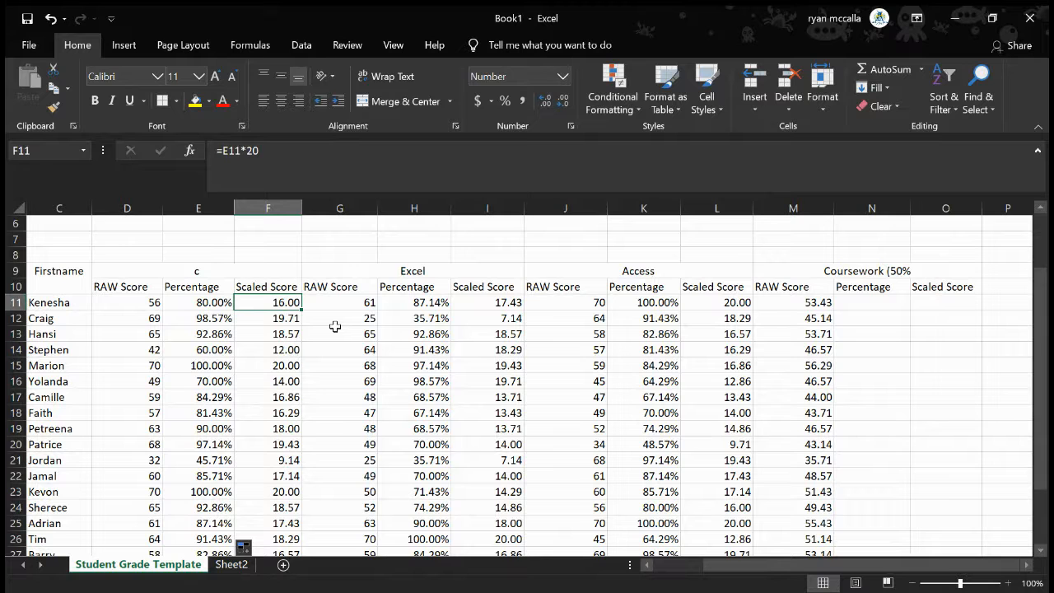
{"action": "left_click", "coordinate": [219, 303]}
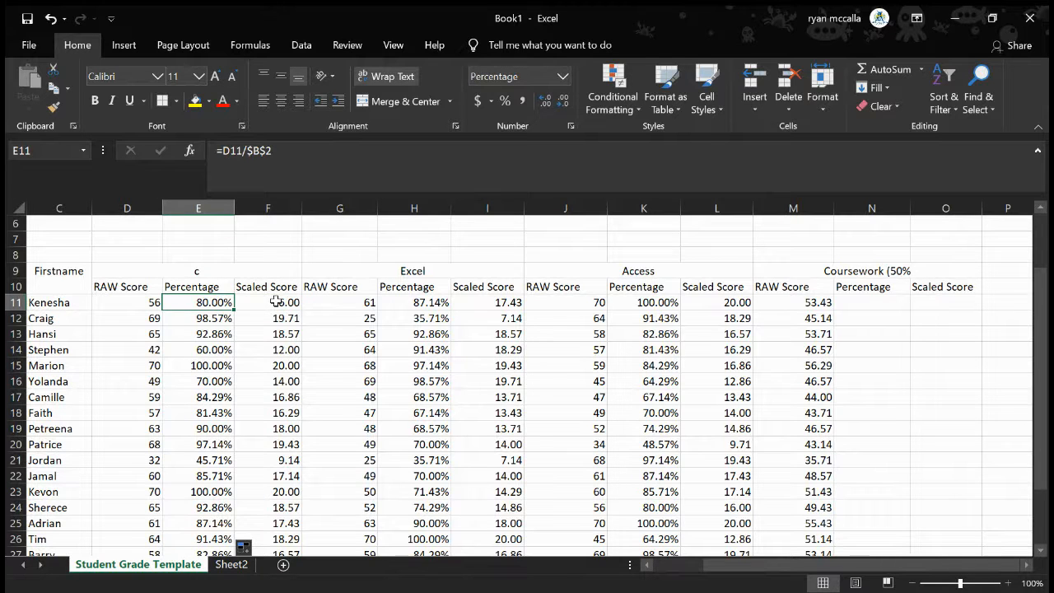
{"action": "scroll", "coordinate": [276, 302], "scroll_direction": "up", "scroll_amount": 1}
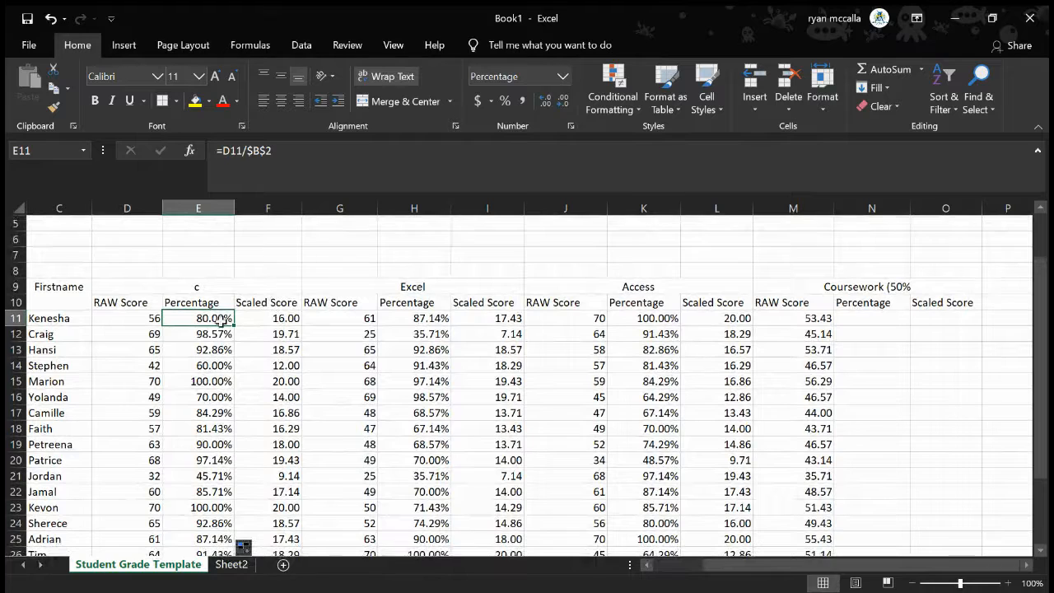
{"action": "left_click", "coordinate": [142, 320]}
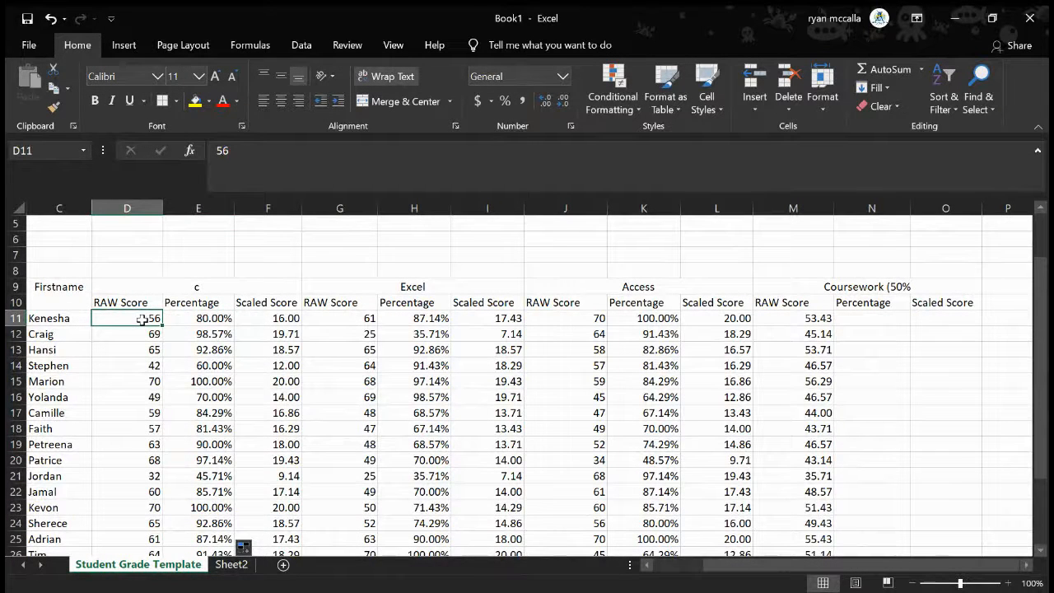
{"action": "scroll", "coordinate": [152, 324], "scroll_direction": "up", "scroll_amount": 2}
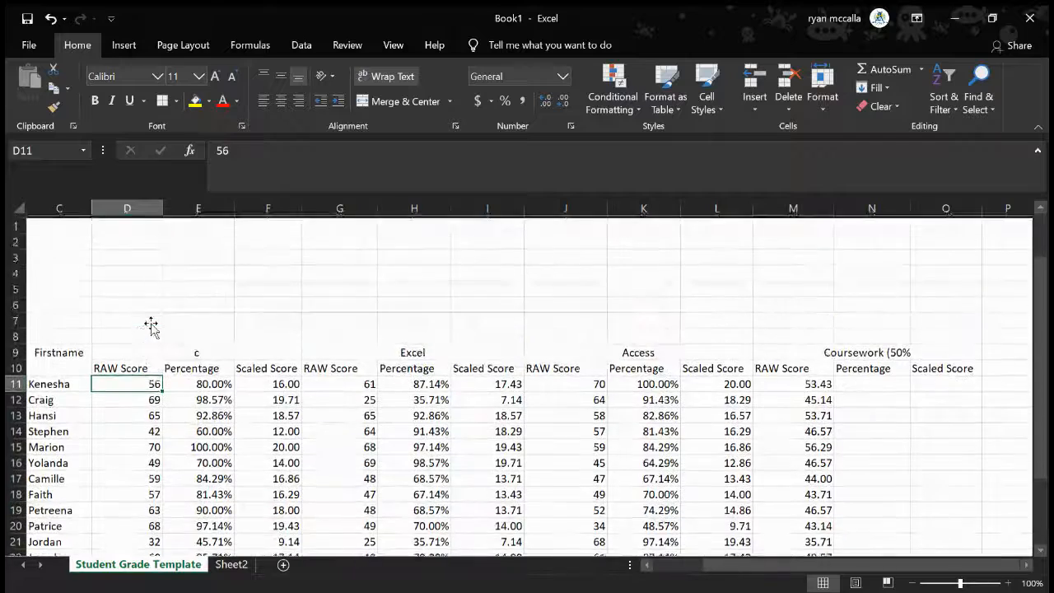
{"action": "scroll", "coordinate": [150, 323], "scroll_direction": "left", "scroll_amount": 2}
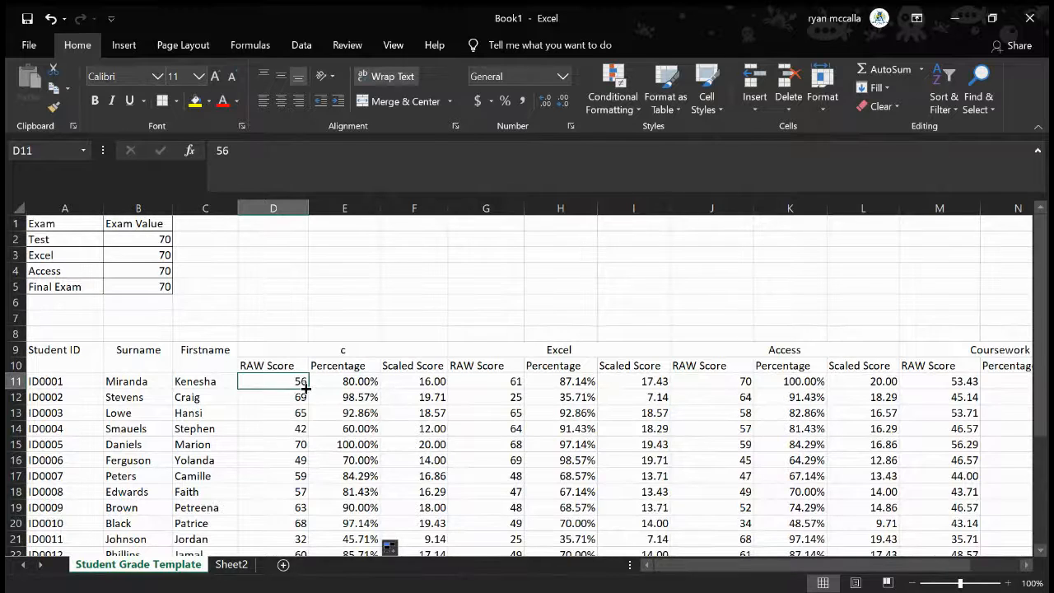
Write the worked example (56/70) * 20 as text in F5
{"action": "left_click", "coordinate": [408, 294]}
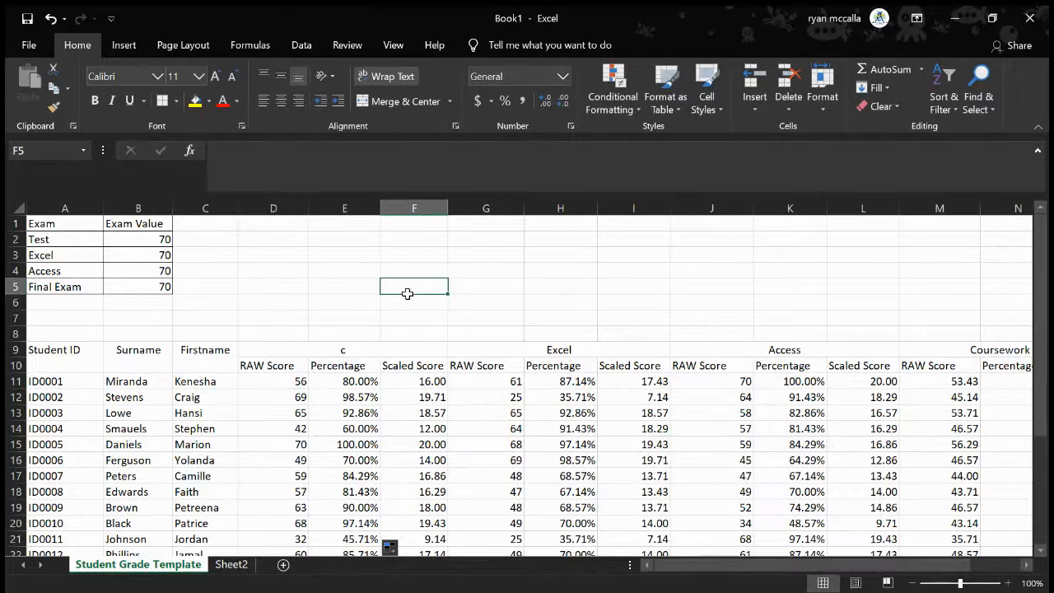
{"action": "type", "text": "("}
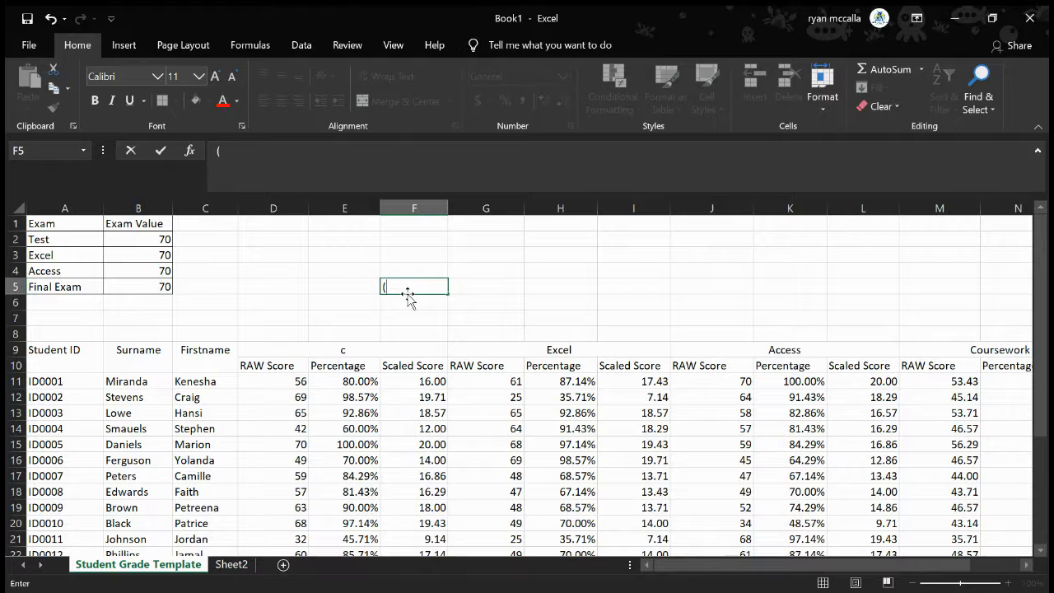
{"action": "type", "text": "56/"}
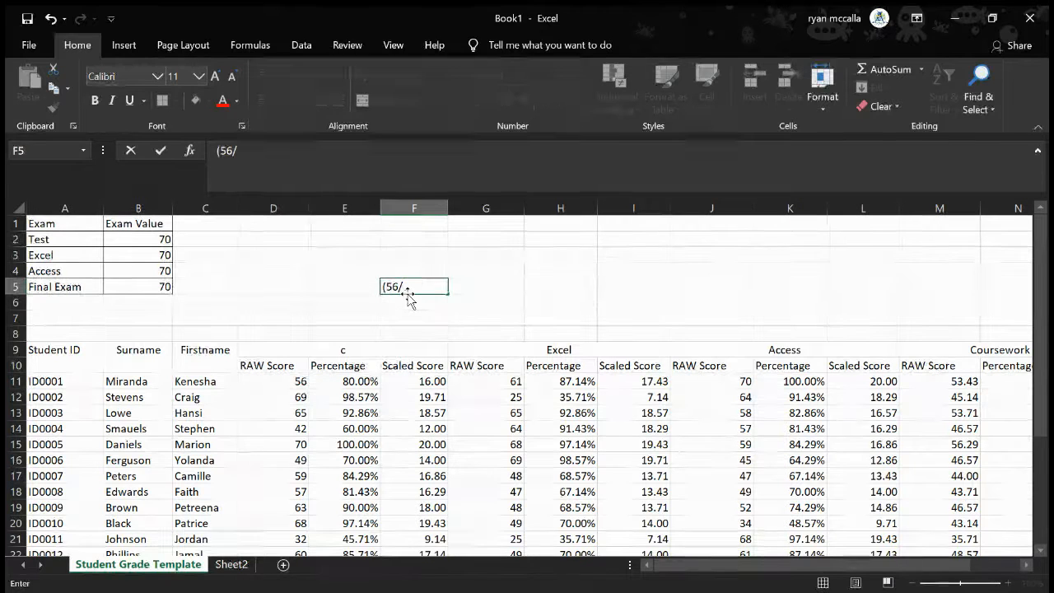
{"action": "type", "text": "70)"}
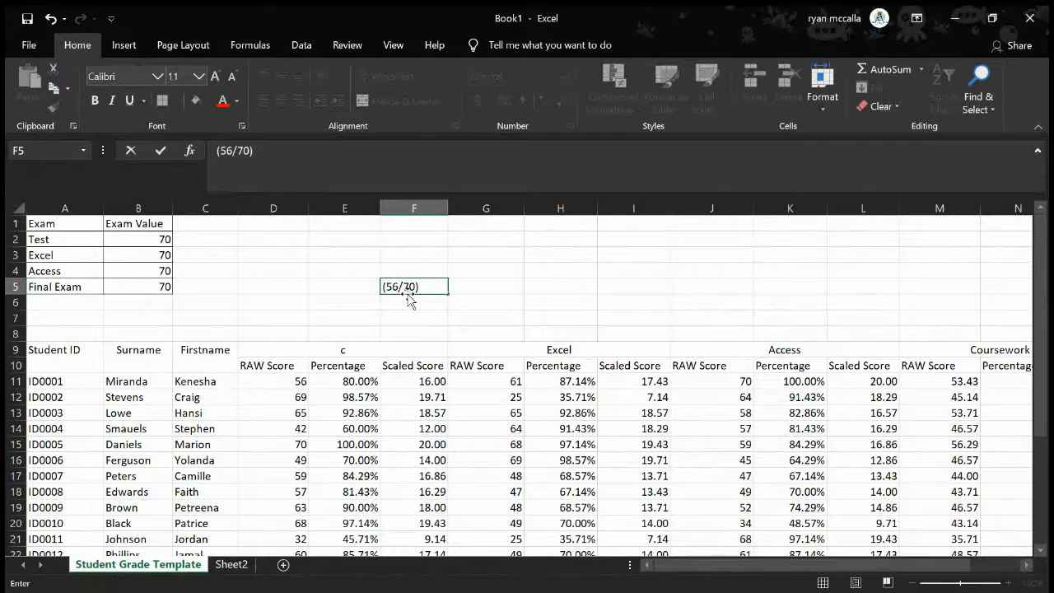
{"action": "type", "text": " * 20"}
{"action": "key", "text": "BackSpace"}
{"action": "key", "text": "BackSpace"}
{"action": "type", "text": "20"}
{"action": "left_click", "coordinate": [432, 382]}
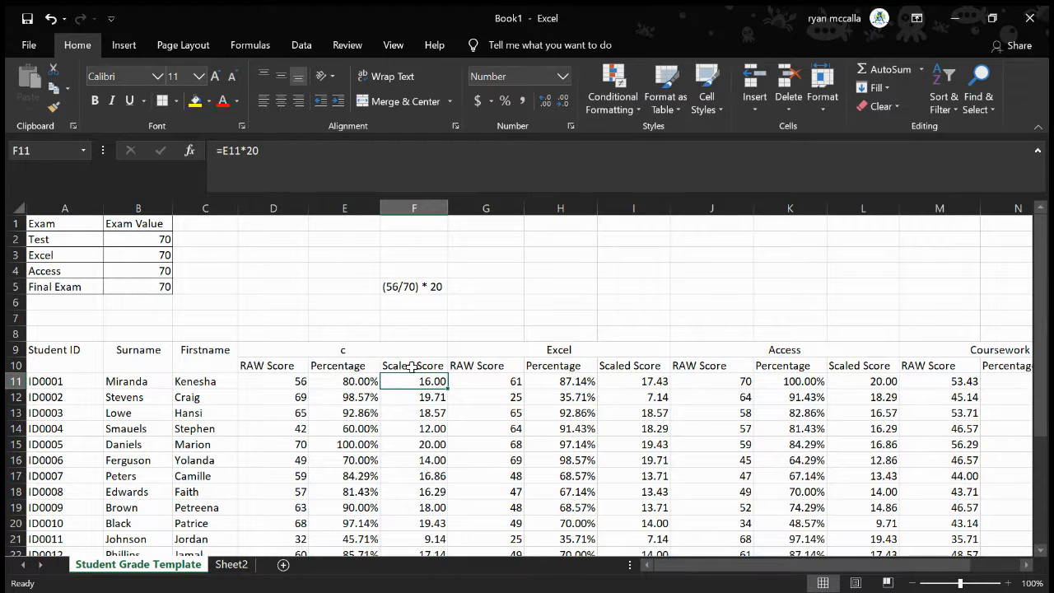
Compare the percentage formula in E11 with the scaled score formula in F11
{"action": "left_click", "coordinate": [361, 380]}
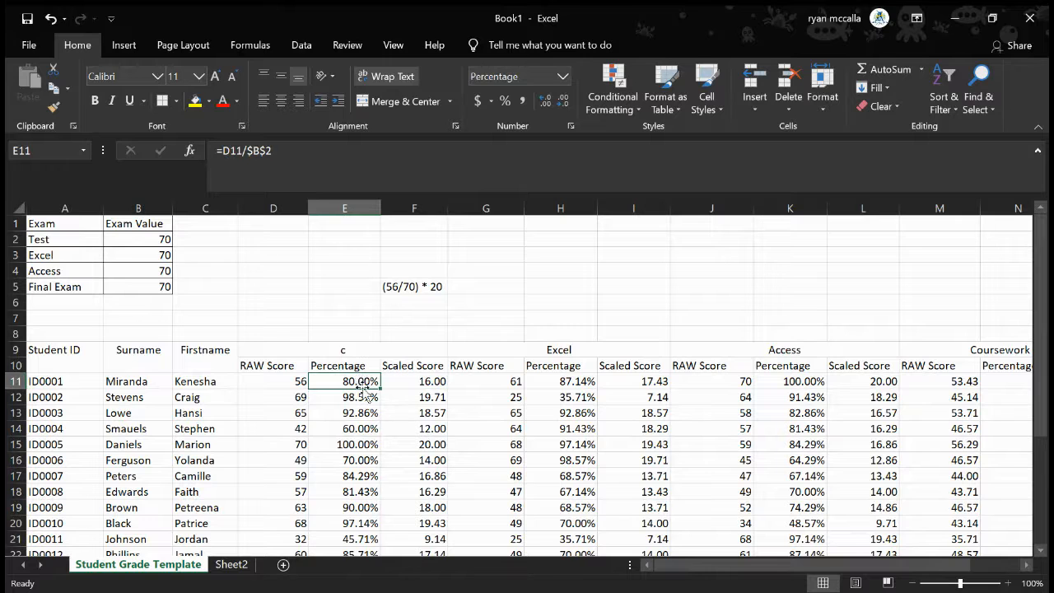
{"action": "left_click", "coordinate": [421, 383]}
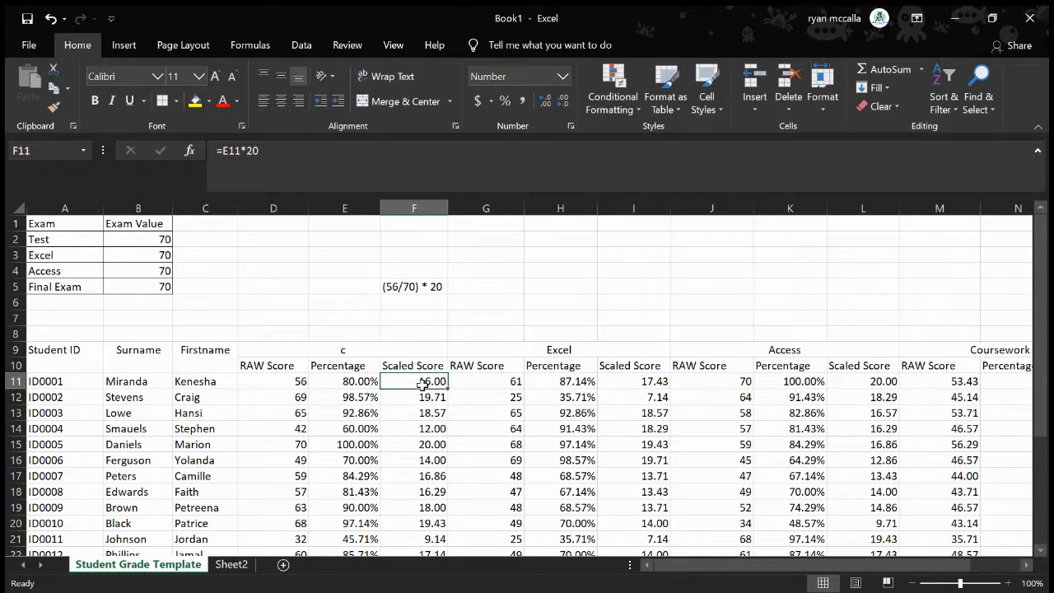
{"action": "left_click", "coordinate": [344, 382]}
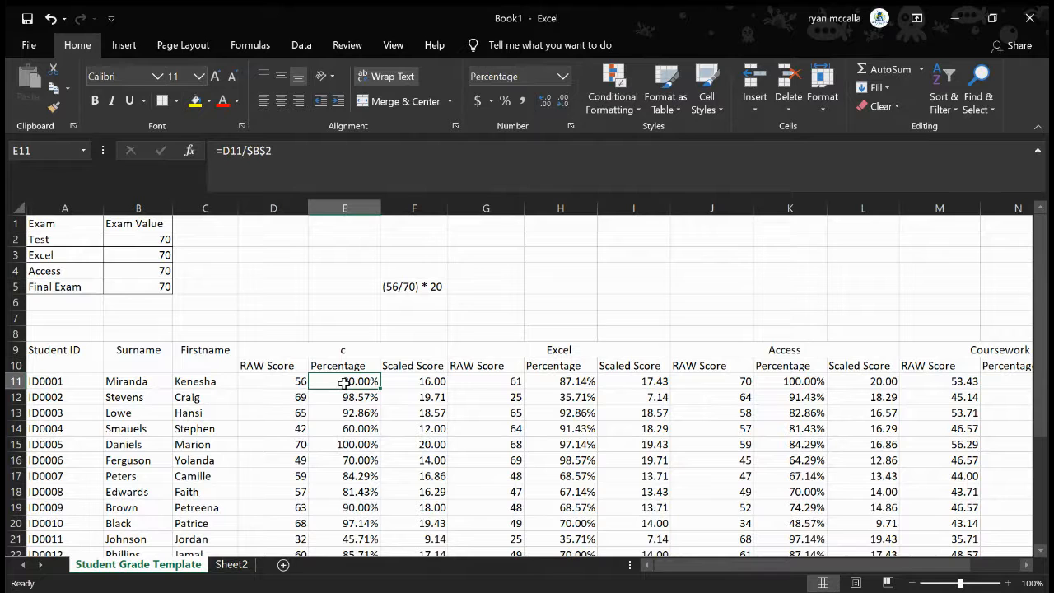
{"action": "left_click", "coordinate": [417, 385]}
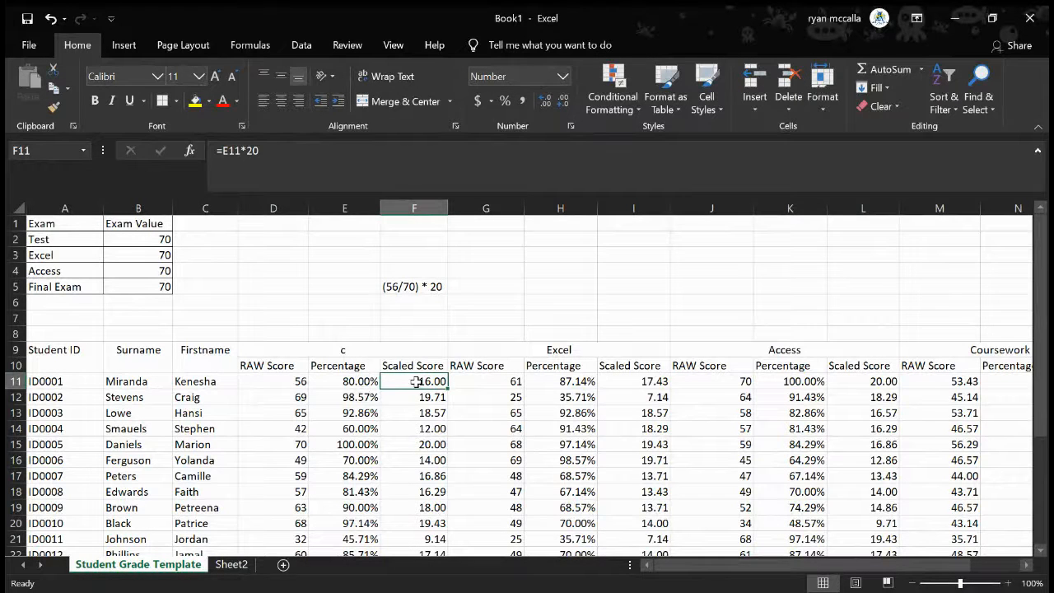
{"action": "left_click", "coordinate": [348, 382]}
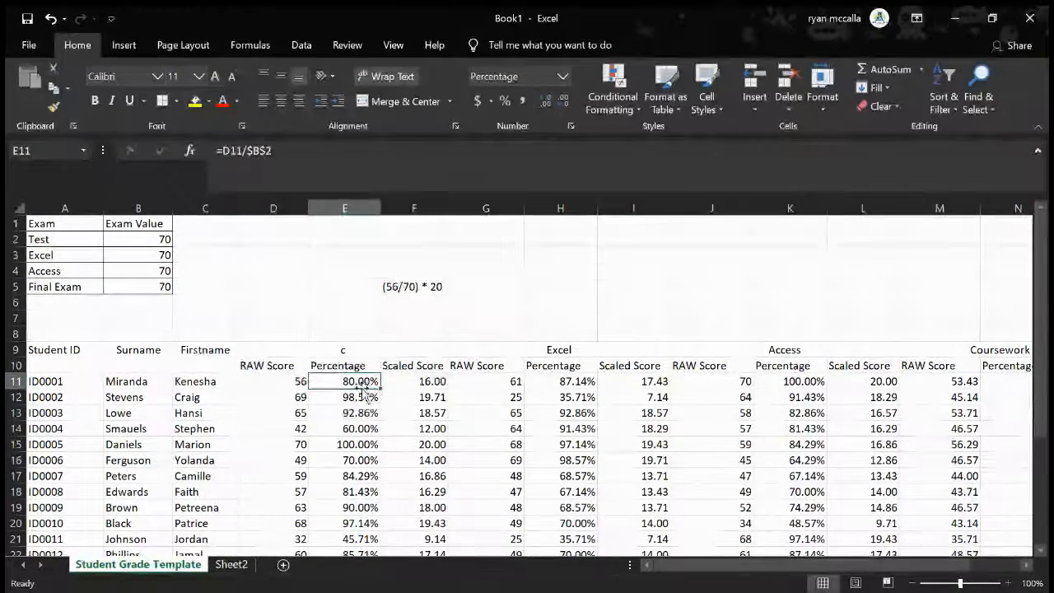
{"action": "left_click", "coordinate": [414, 383]}
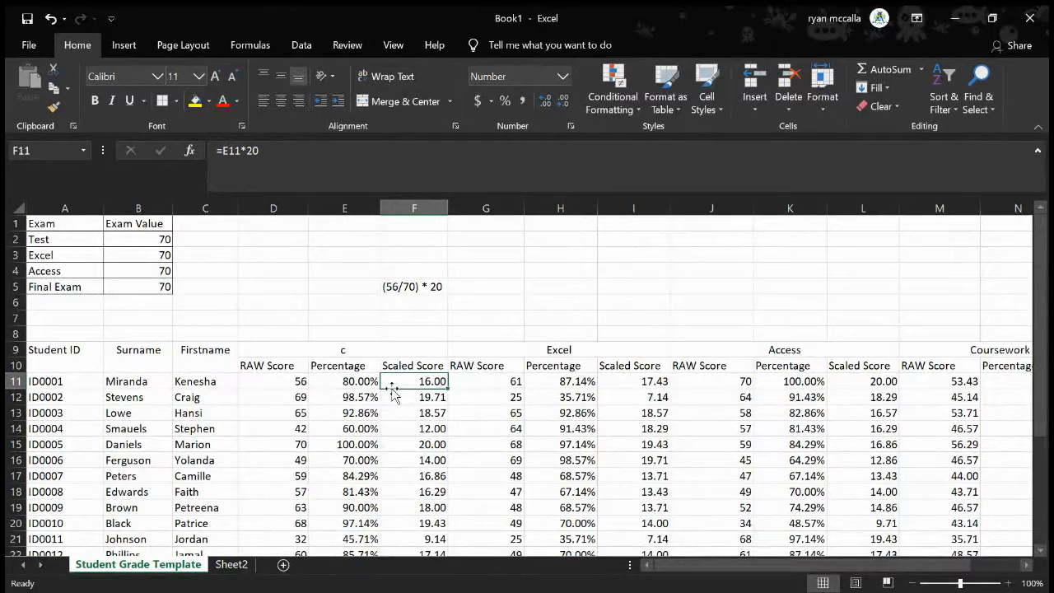
{"action": "left_click", "coordinate": [363, 381]}
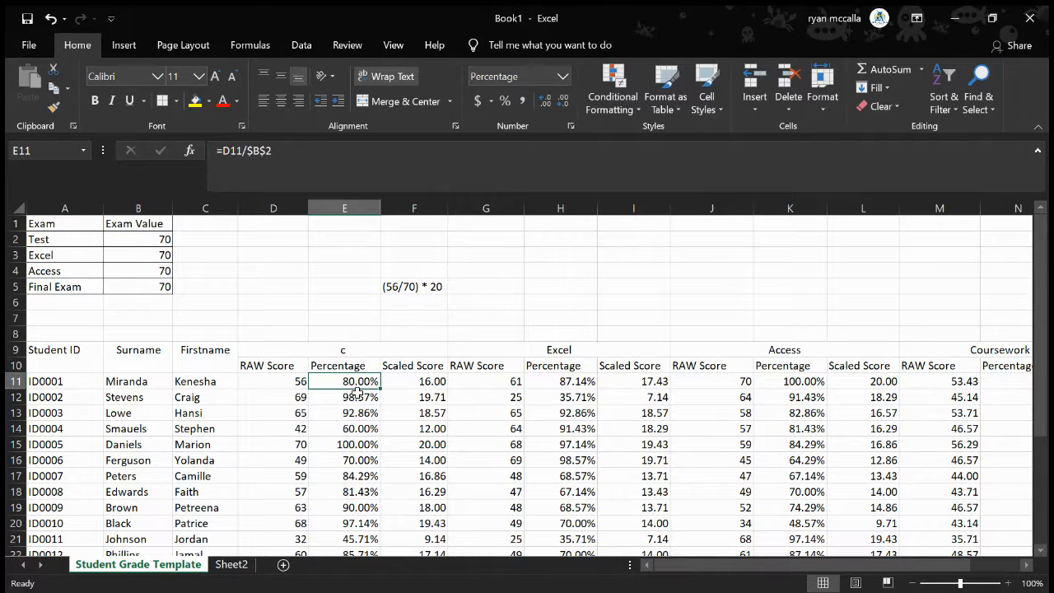
{"action": "left_click", "coordinate": [420, 381]}
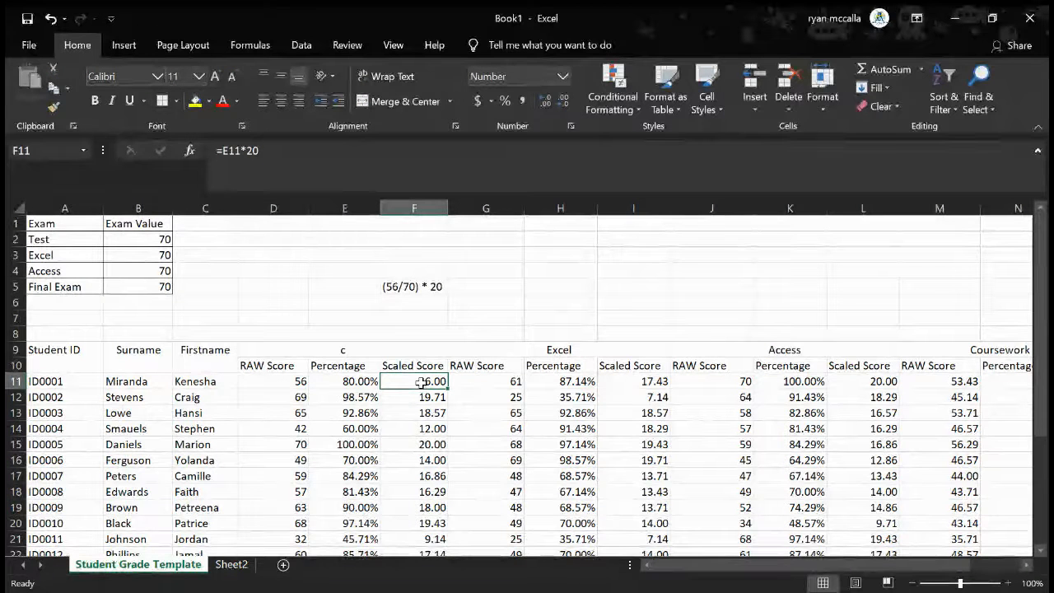
Delete the worked example from F5 and return to the first student's scaled score in F11
{"action": "left_click", "coordinate": [416, 288]}
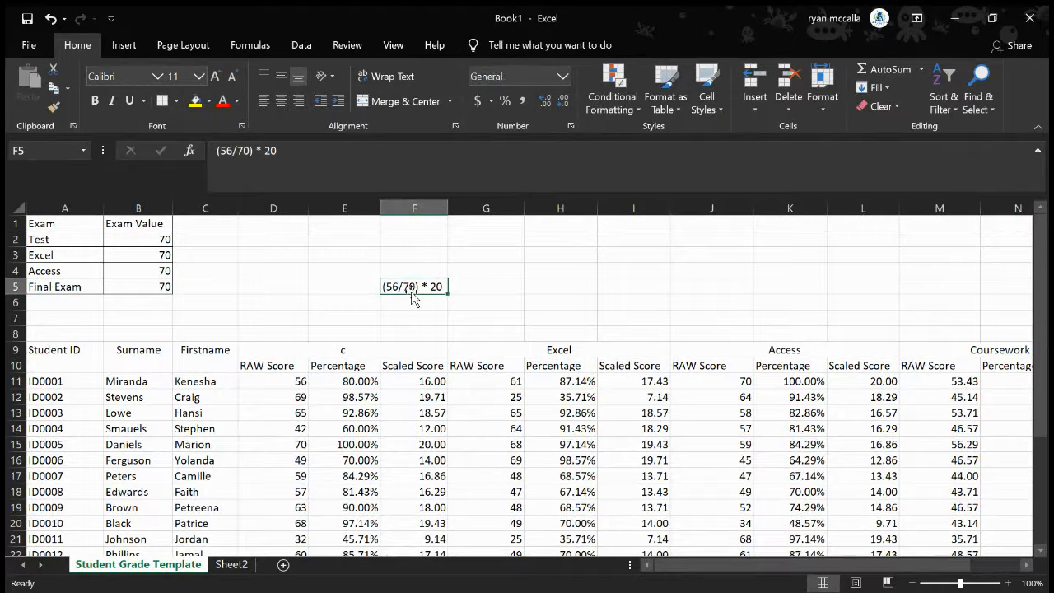
{"action": "key", "text": "Delete"}
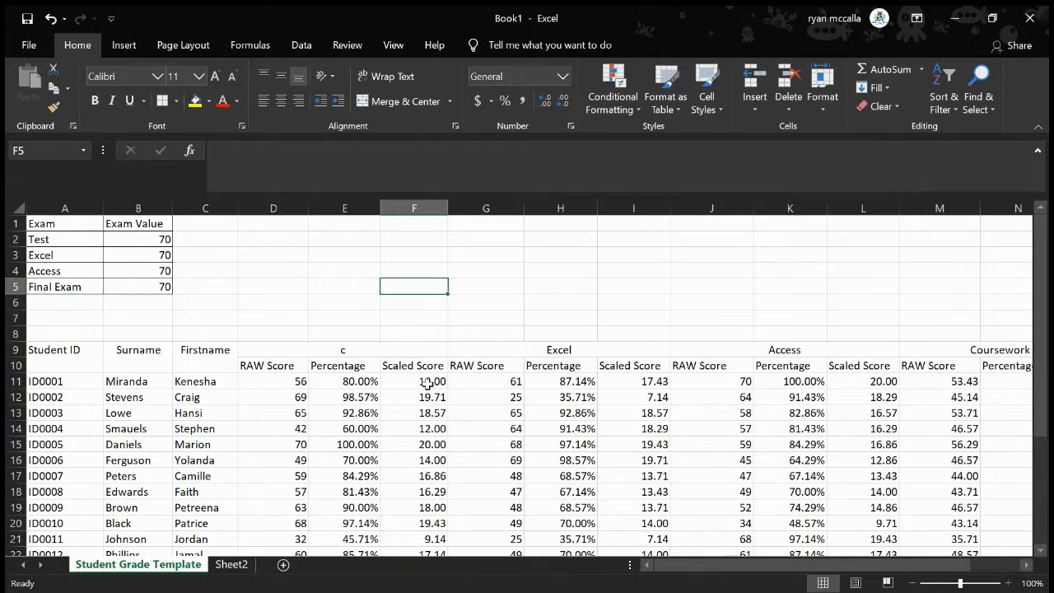
{"action": "left_click", "coordinate": [428, 382]}
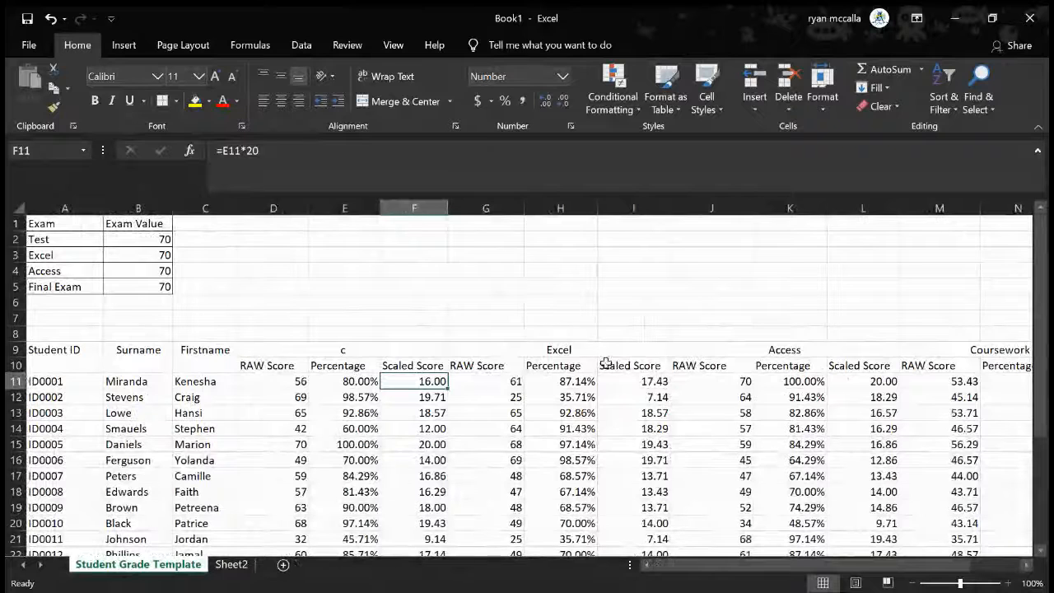
Highlight the Excel raw scores in G10:G20 and the Access raw scores from J10 down, and bring the Coursework section into view
{"action": "left_click_drag", "start_coordinate": [494, 367], "coordinate": [502, 524]}
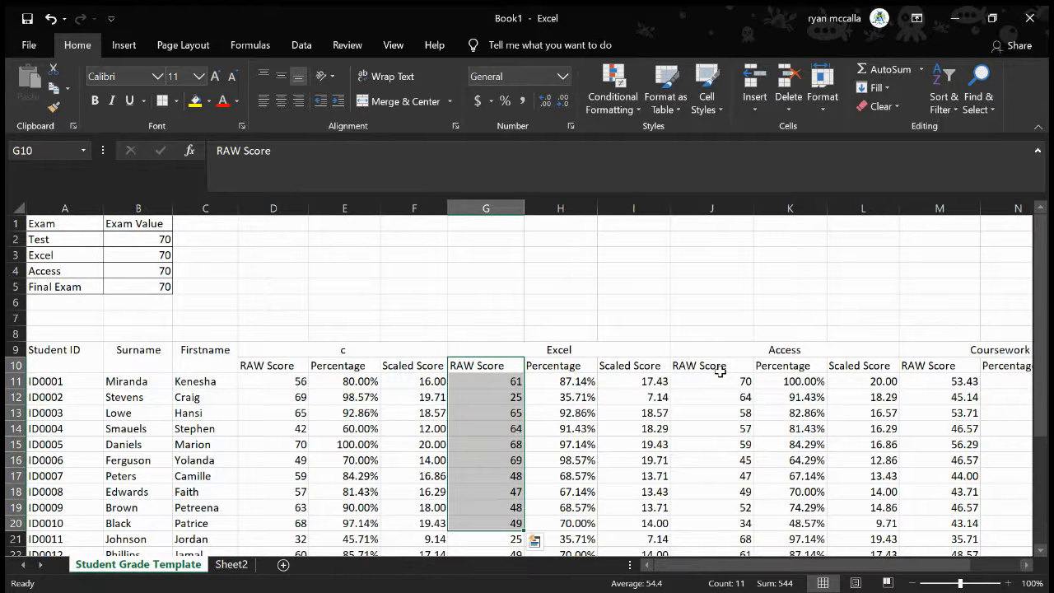
{"action": "left_click_drag", "start_coordinate": [724, 365], "coordinate": [755, 539]}
{"action": "left_click", "coordinate": [717, 449]}
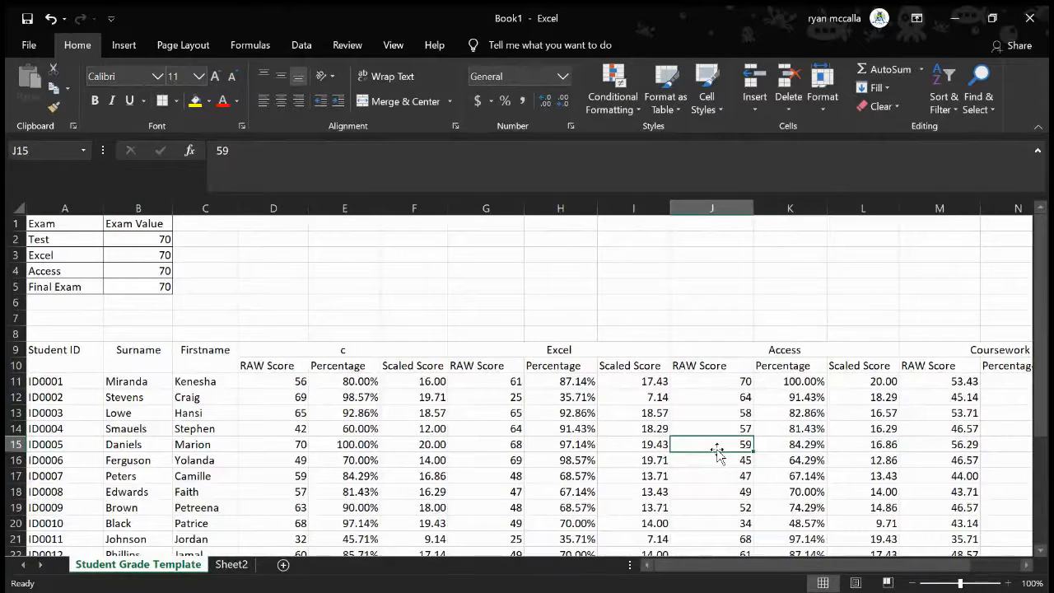
{"action": "scroll", "coordinate": [717, 450], "scroll_direction": "right", "scroll_amount": 3}
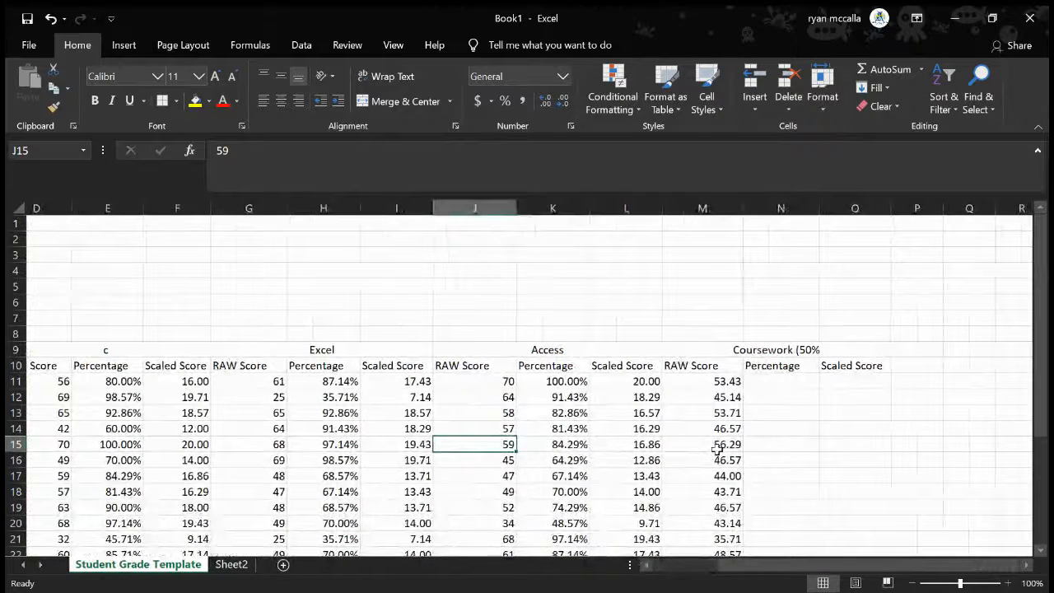
Examine the formula behind the first student's coursework raw score in M11
{"action": "scroll", "coordinate": [717, 449], "scroll_direction": "left", "scroll_amount": 1}
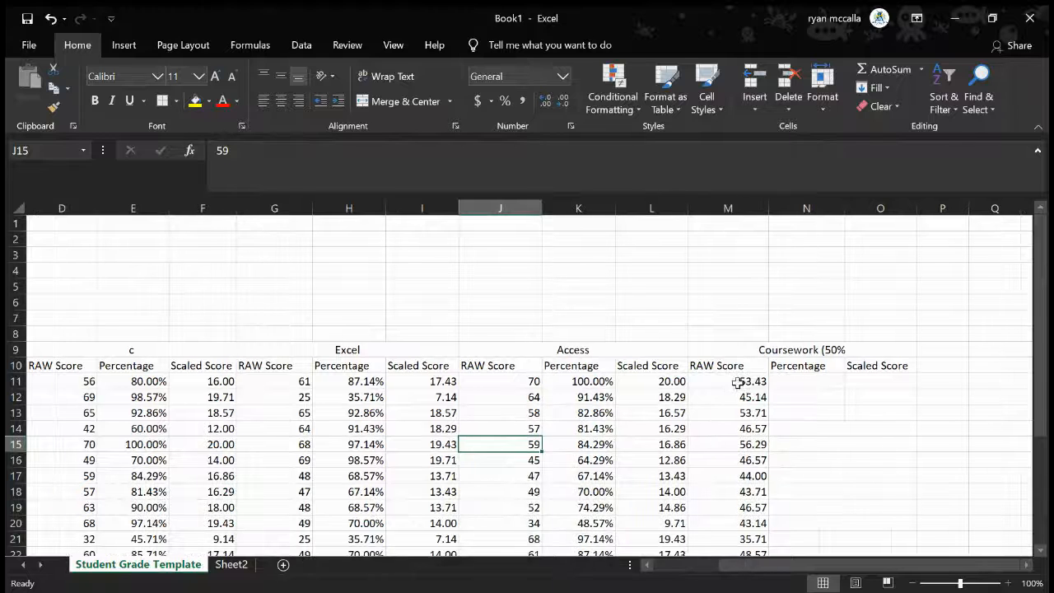
{"action": "left_click", "coordinate": [737, 381]}
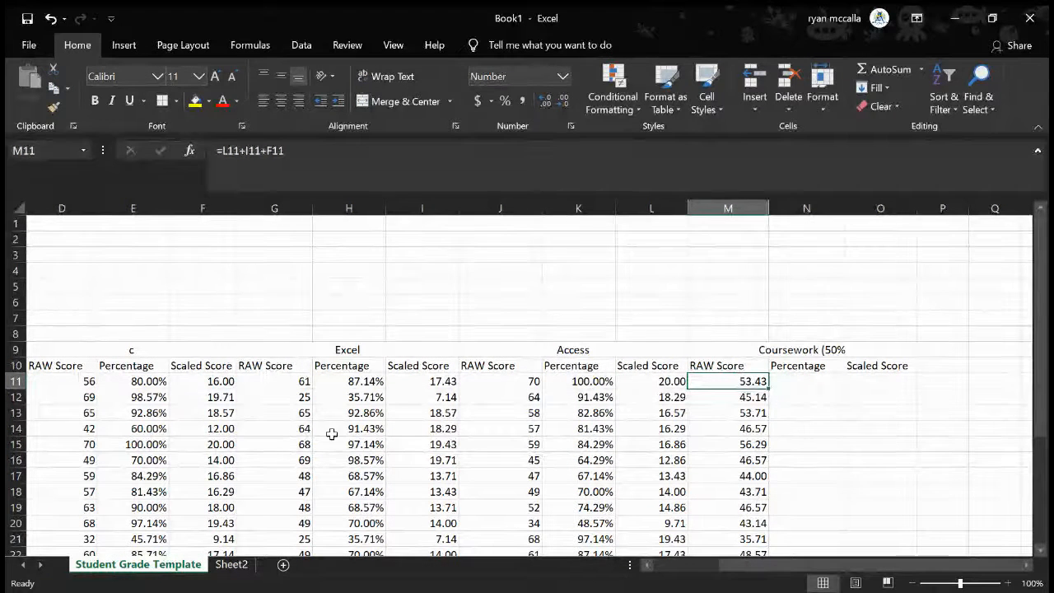
{"action": "scroll", "coordinate": [380, 412], "scroll_direction": "left", "scroll_amount": 1}
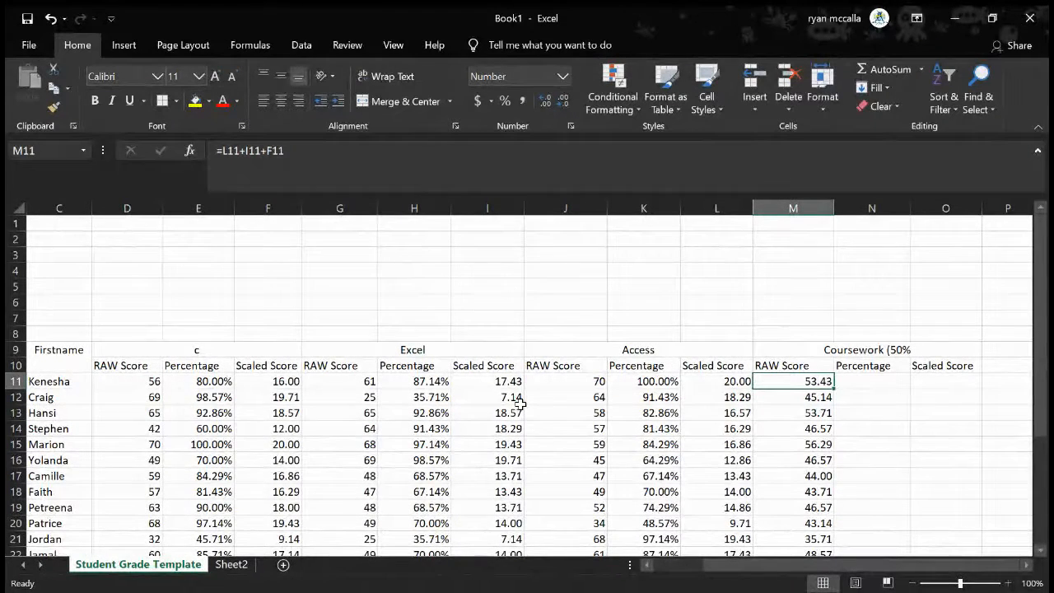
Retitle the merged section heading in D9 above the first group of scores as Test 1
{"action": "scroll", "coordinate": [520, 403], "scroll_direction": "left", "scroll_amount": 3}
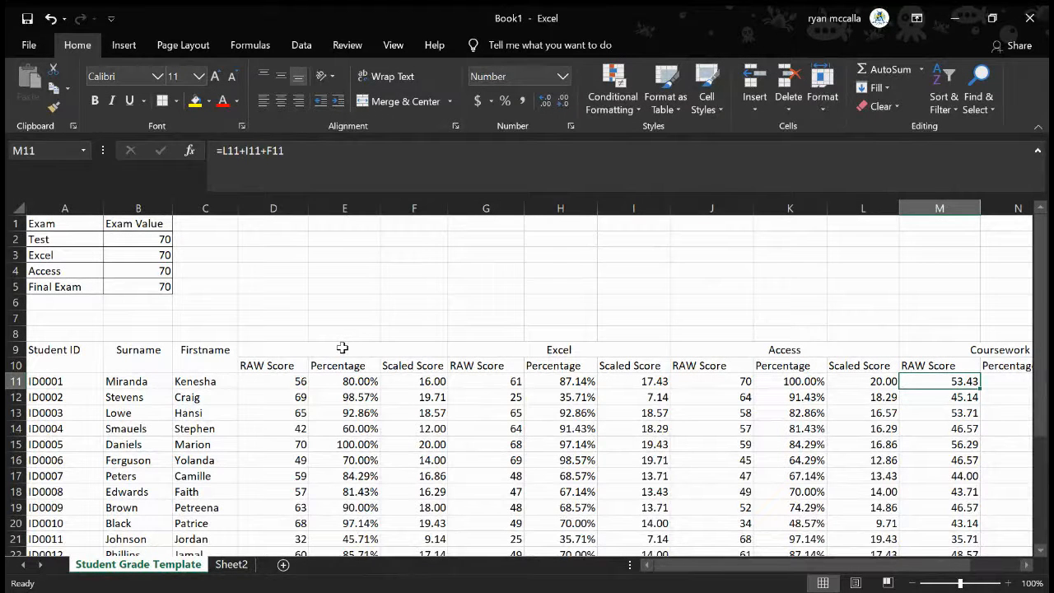
{"action": "left_click", "coordinate": [343, 348]}
{"action": "type", "text": "Test"}
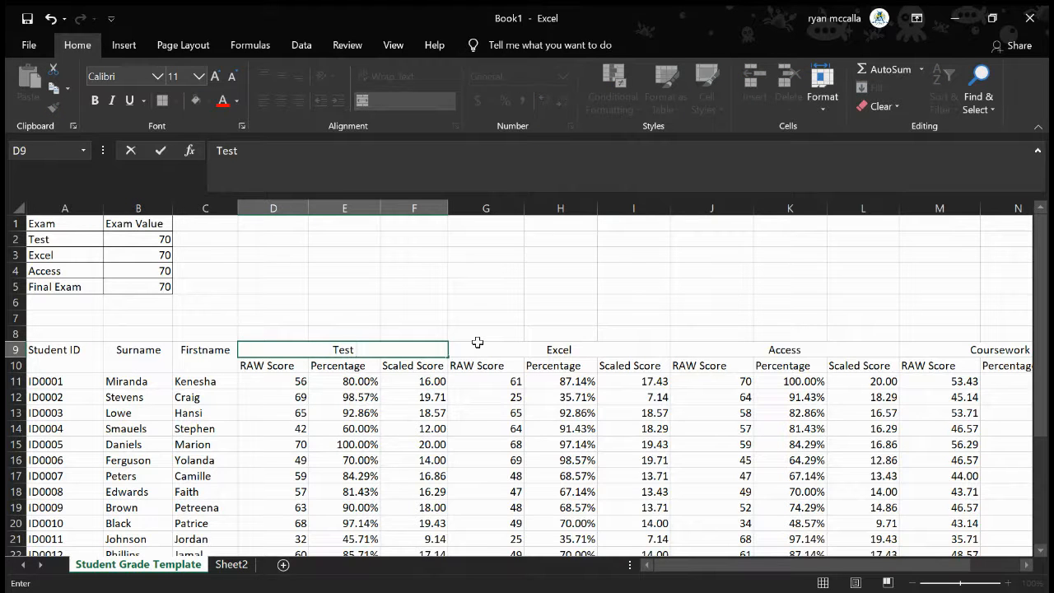
{"action": "type", "text": " 1"}
{"action": "left_click", "coordinate": [523, 354]}
{"action": "left_click", "coordinate": [548, 475]}
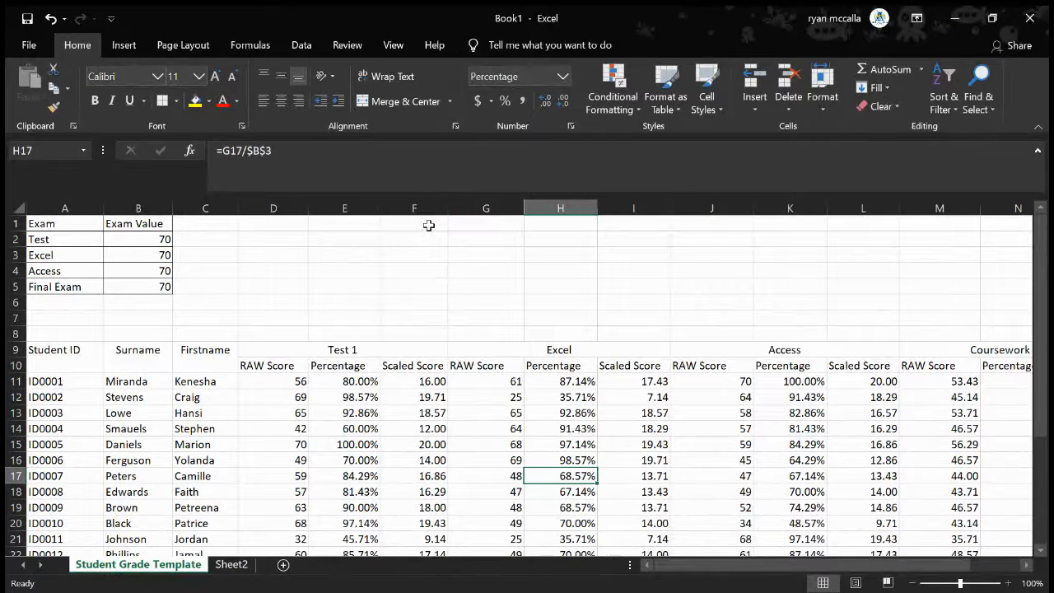
Compare the first student's Test 1 percentage formula in E11 with the scaled score formula in F11
{"action": "left_click", "coordinate": [428, 387]}
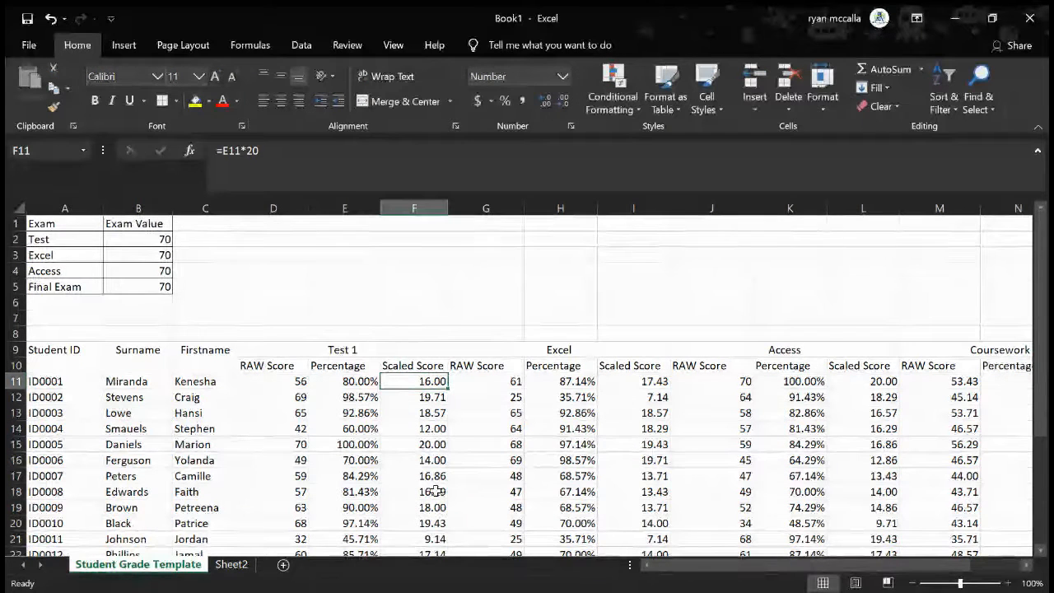
{"action": "left_click", "coordinate": [352, 381]}
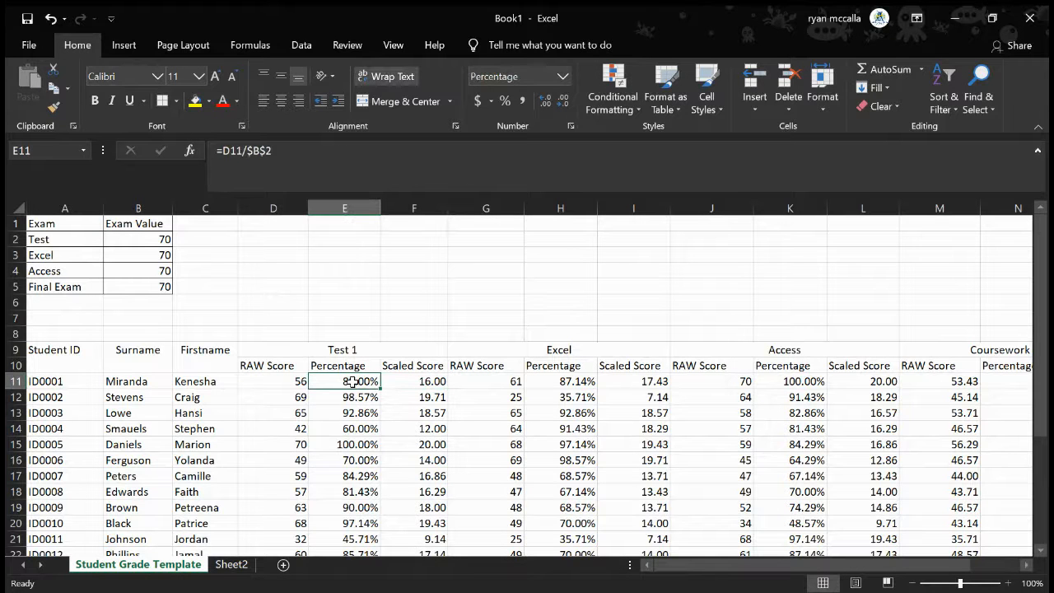
{"action": "left_click", "coordinate": [416, 382]}
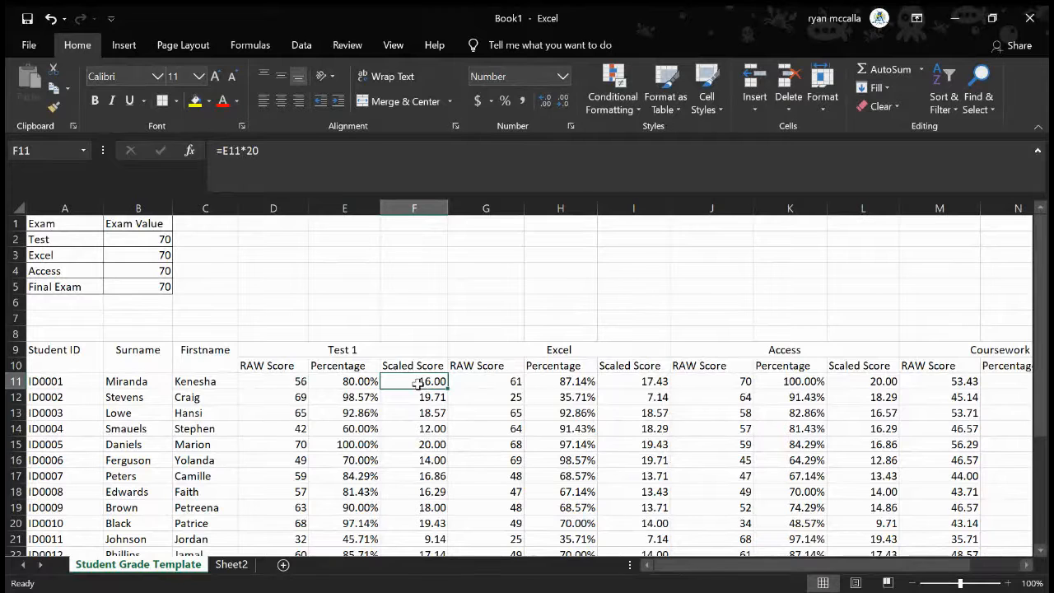
{"action": "left_click", "coordinate": [350, 382]}
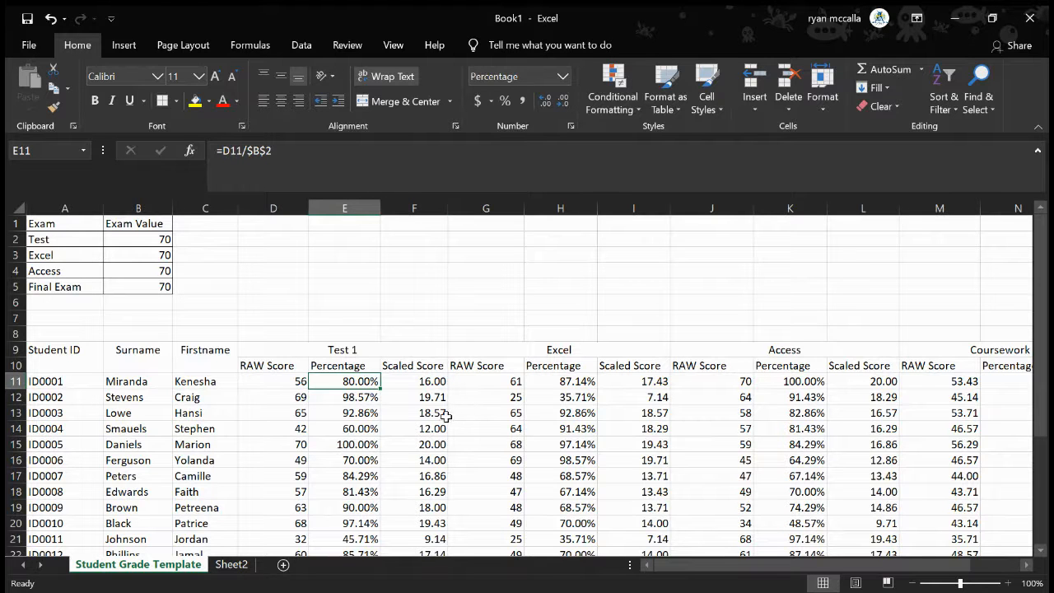
{"action": "left_click", "coordinate": [419, 384]}
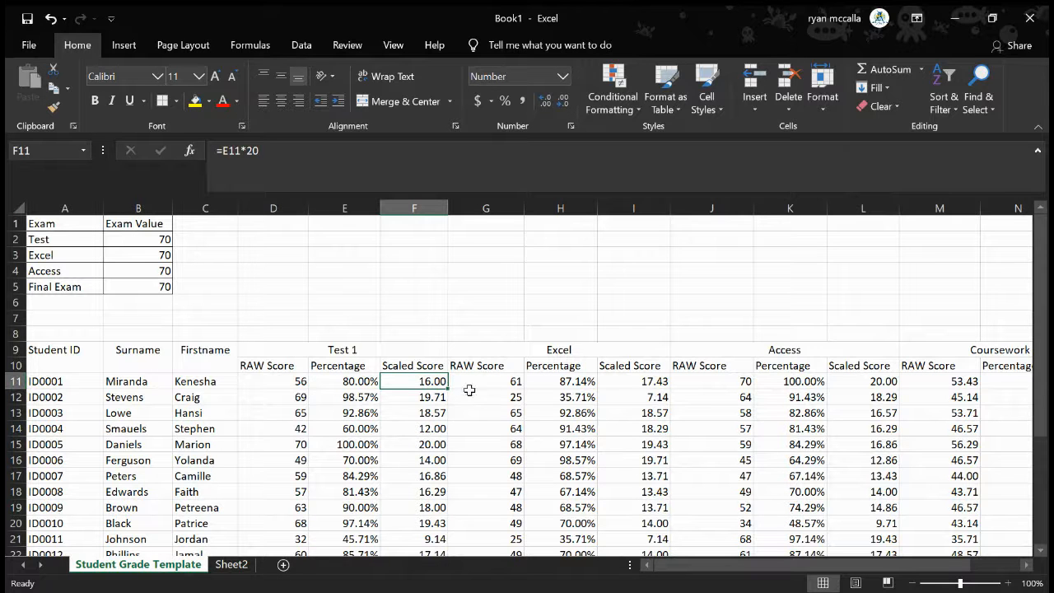
Look over the extent of the worksheet, including the empty rows far below the grade table
{"action": "scroll", "coordinate": [499, 383], "scroll_direction": "right", "scroll_amount": 2}
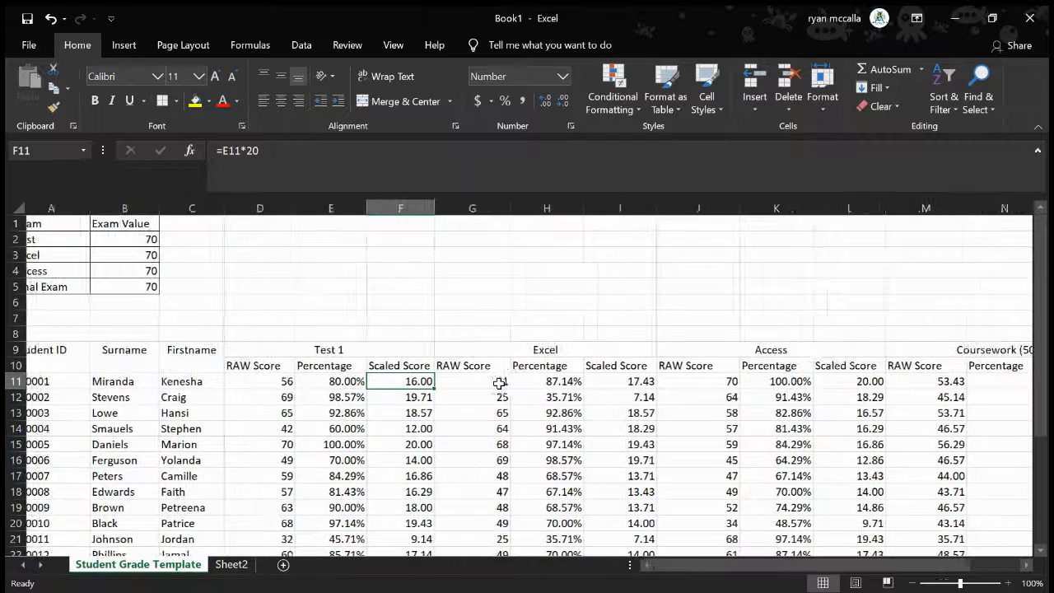
{"action": "scroll", "coordinate": [499, 383], "scroll_direction": "right", "scroll_amount": 3}
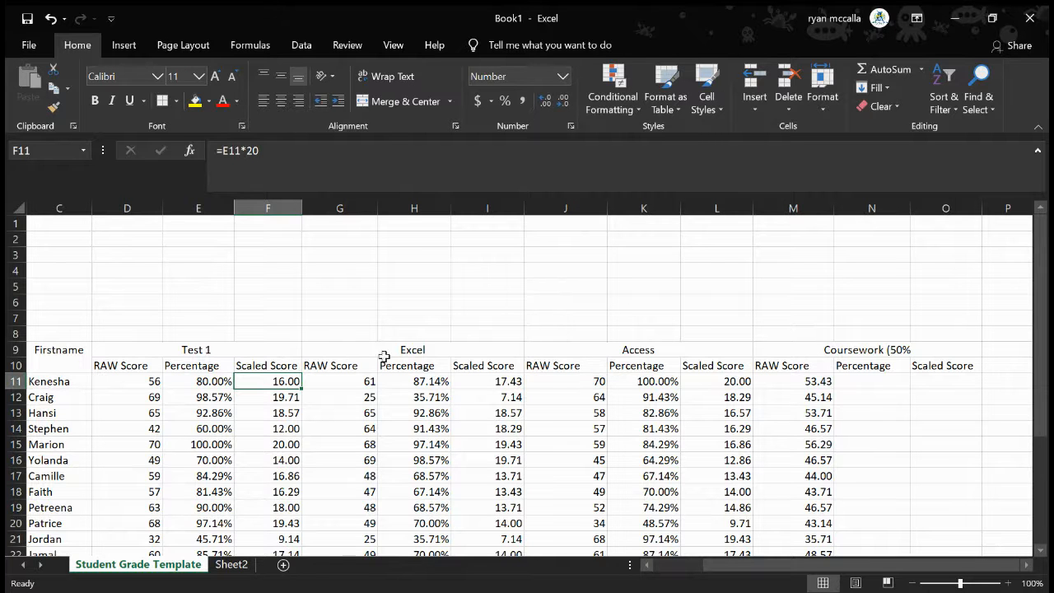
{"action": "scroll", "coordinate": [191, 395], "scroll_direction": "down", "scroll_amount": 20}
{"action": "scroll", "coordinate": [191, 394], "scroll_direction": "down", "scroll_amount": 20}
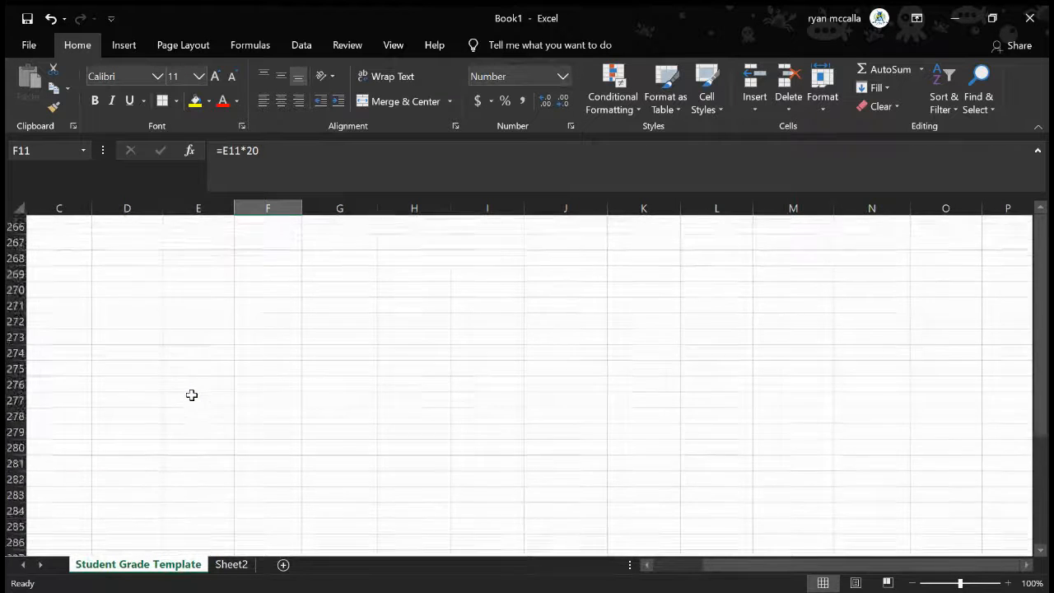
{"action": "scroll", "coordinate": [191, 394], "scroll_direction": "down", "scroll_amount": 20}
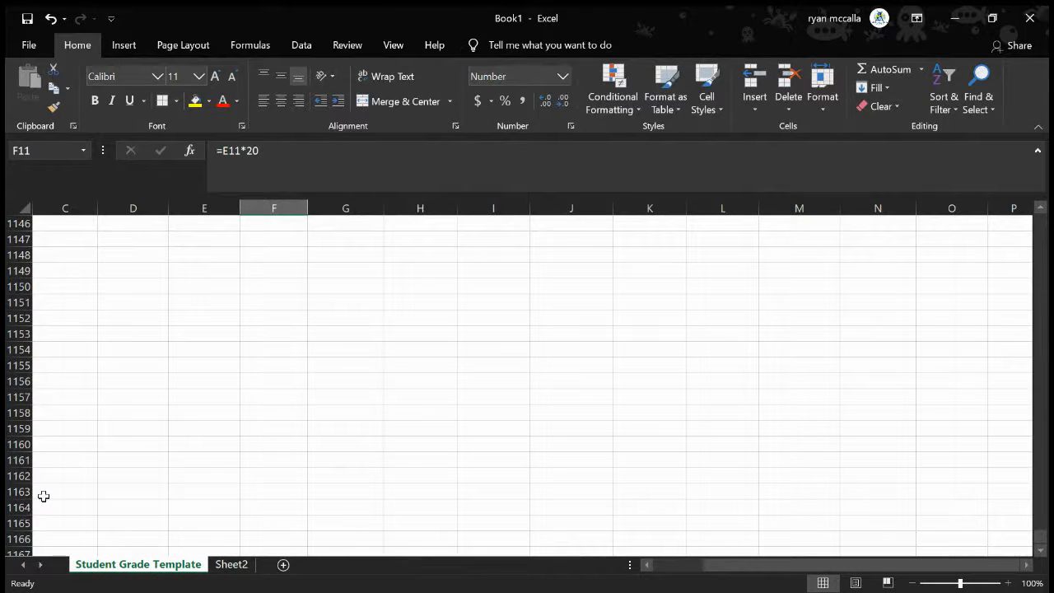
{"action": "scroll", "coordinate": [250, 395], "scroll_direction": "right", "scroll_amount": 3}
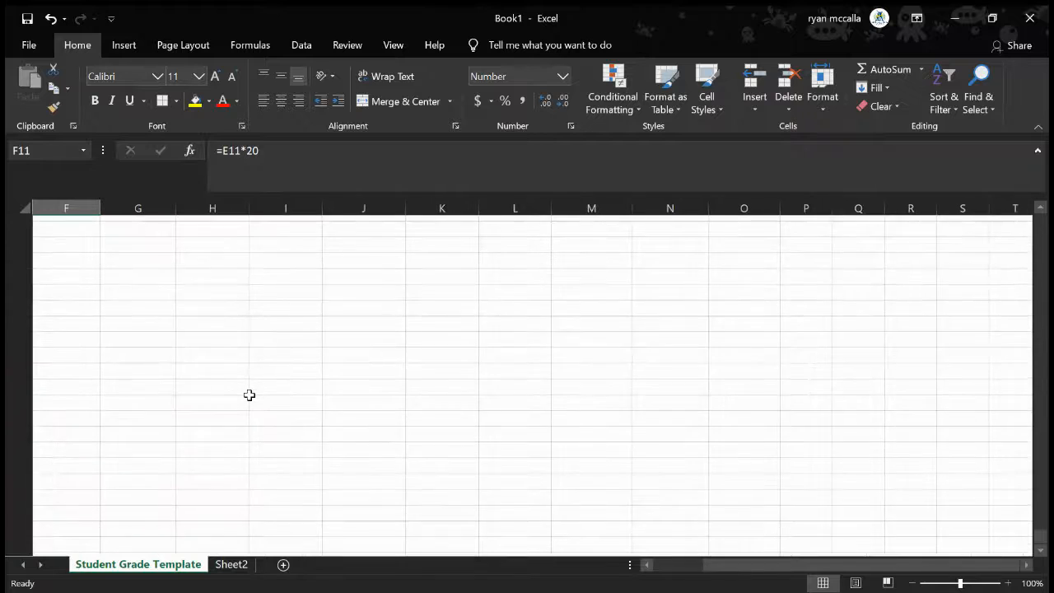
{"action": "scroll", "coordinate": [250, 395], "scroll_direction": "left", "scroll_amount": 5}
{"action": "scroll", "coordinate": [250, 396], "scroll_direction": "up", "scroll_amount": 20}
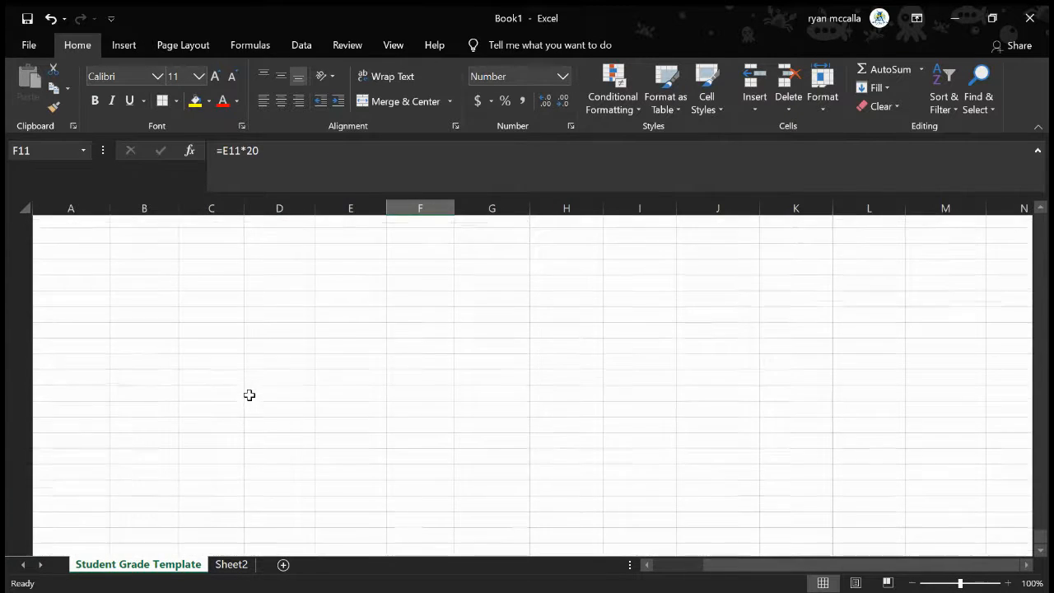
{"action": "scroll", "coordinate": [250, 395], "scroll_direction": "down", "scroll_amount": 2}
{"action": "scroll", "coordinate": [250, 396], "scroll_direction": "down", "scroll_amount": 1}
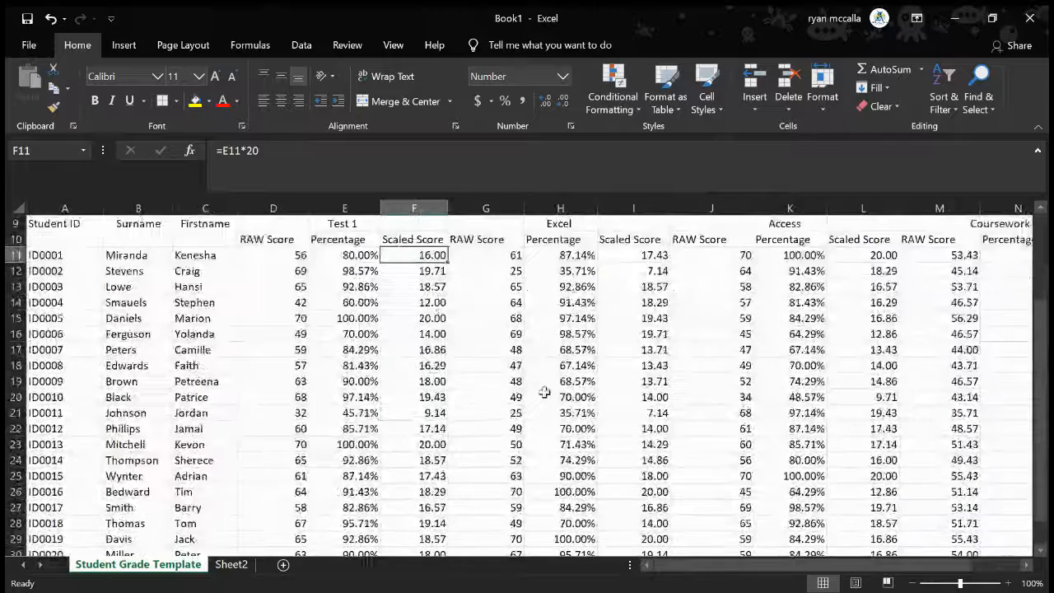
Check the first student's Access percentage formula in K11
{"action": "scroll", "coordinate": [544, 391], "scroll_direction": "right", "scroll_amount": 1}
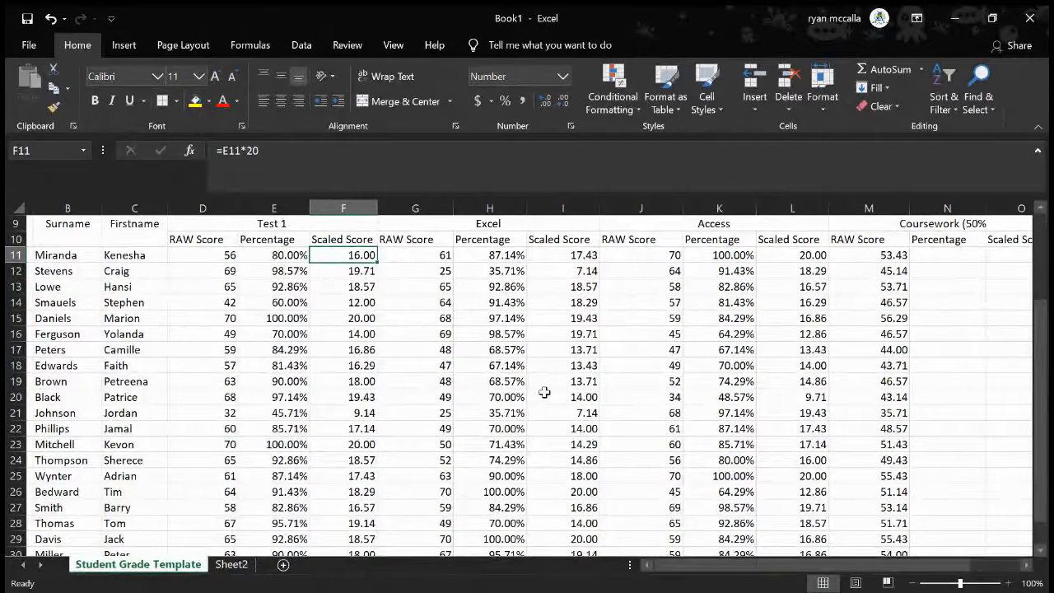
{"action": "scroll", "coordinate": [545, 392], "scroll_direction": "right", "scroll_amount": 1}
{"action": "left_click", "coordinate": [715, 256]}
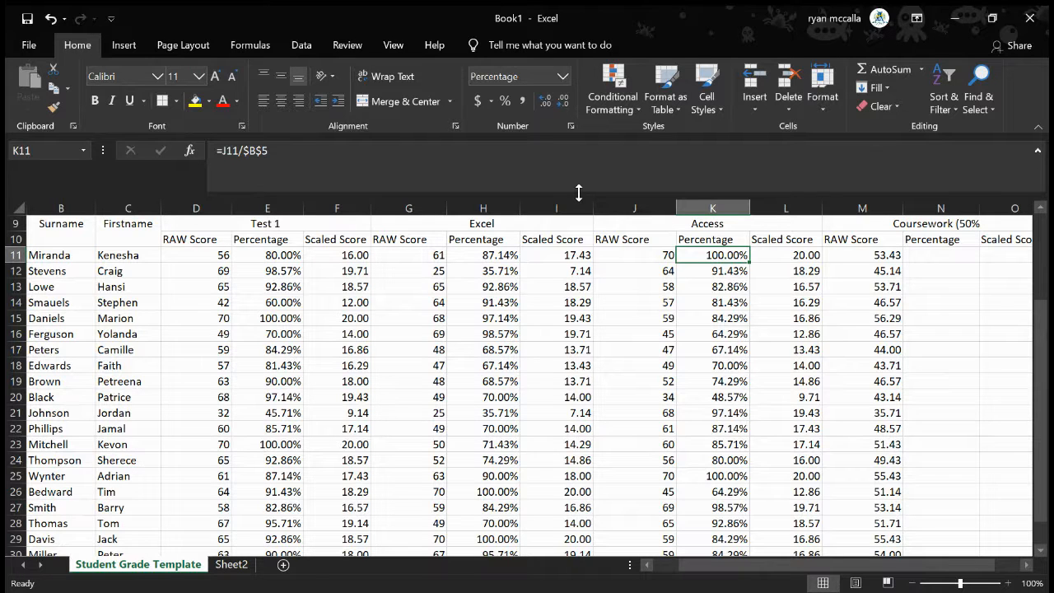
Clear all the coursework raw score formulas from M11:M31
{"action": "scroll", "coordinate": [648, 337], "scroll_direction": "right", "scroll_amount": 1}
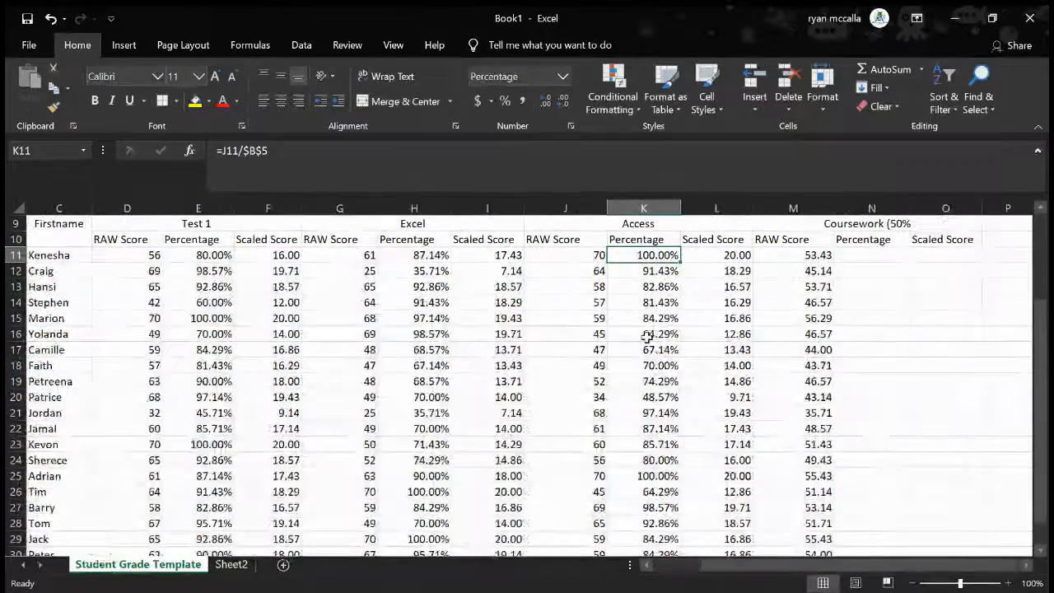
{"action": "scroll", "coordinate": [648, 337], "scroll_direction": "right", "scroll_amount": 1}
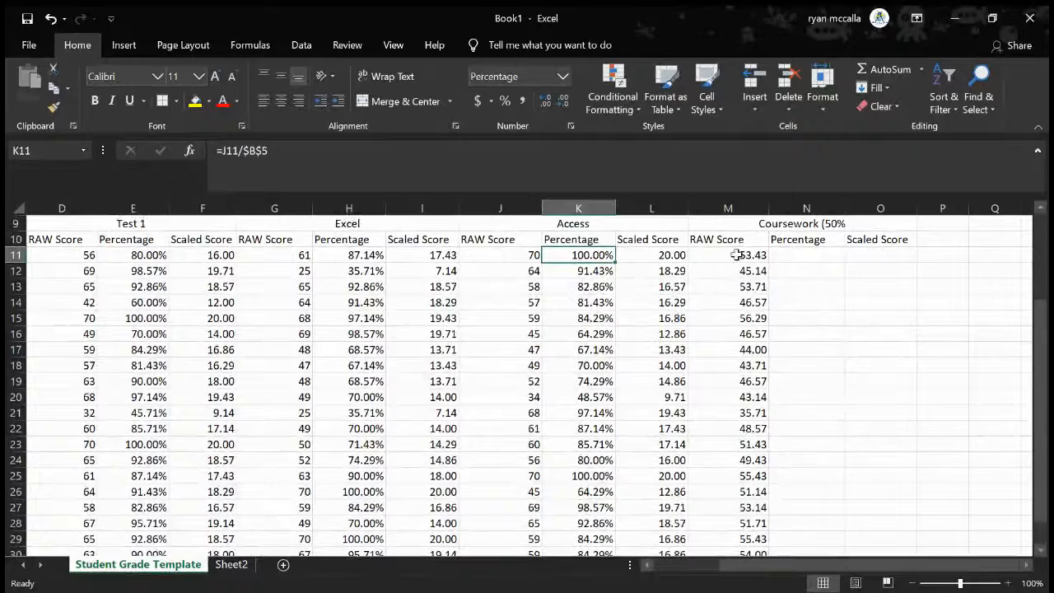
{"action": "left_click_drag", "start_coordinate": [738, 255], "coordinate": [748, 527]}
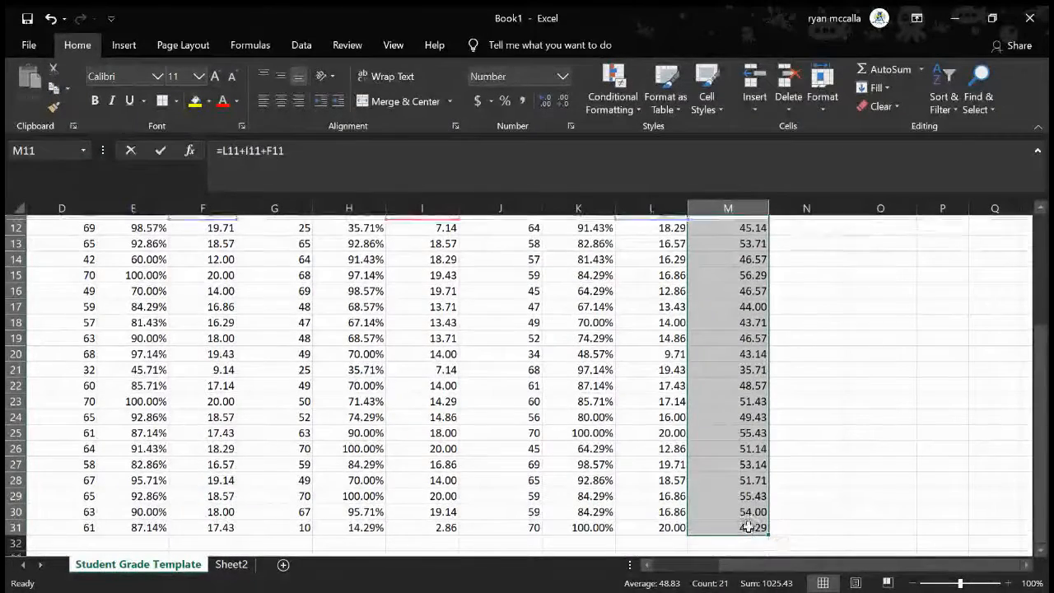
{"action": "scroll", "coordinate": [747, 527], "scroll_direction": "up", "scroll_amount": 1}
{"action": "key", "text": "F2"}
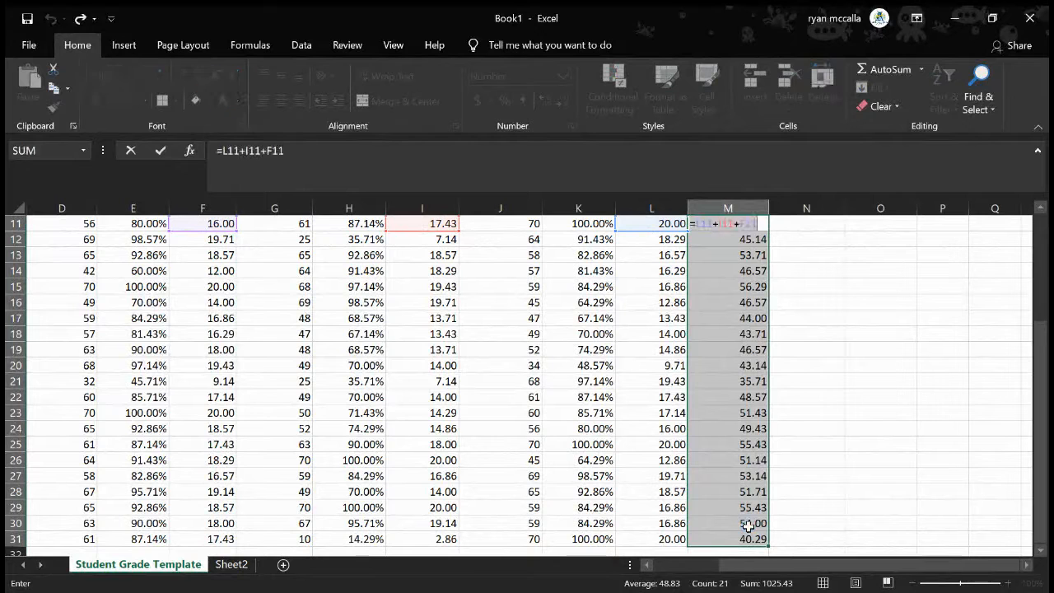
{"action": "key", "text": "Escape"}
{"action": "left_click", "coordinate": [863, 317]}
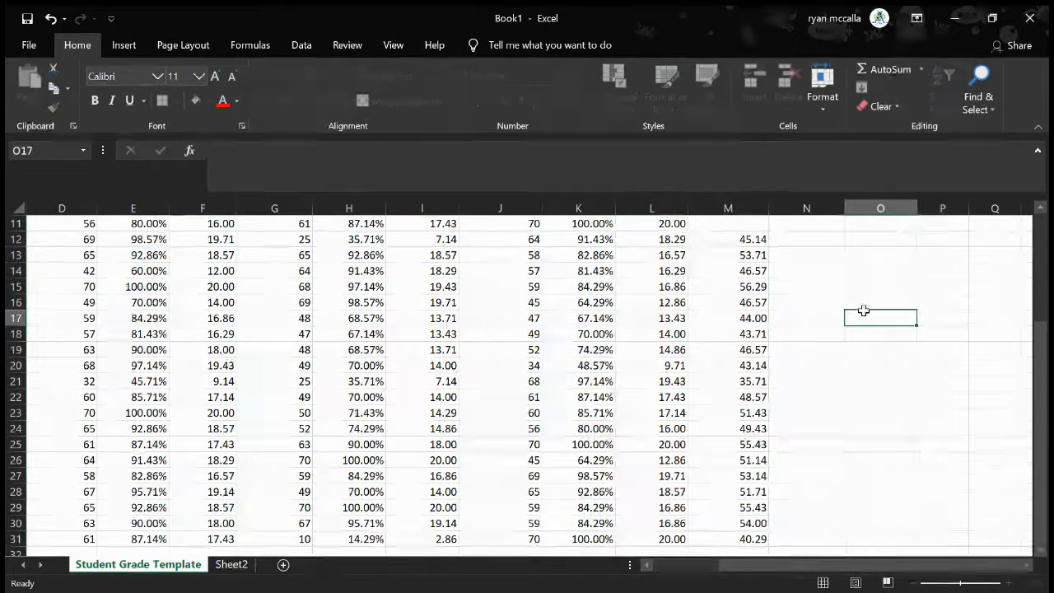
{"action": "left_click_drag", "start_coordinate": [751, 245], "coordinate": [748, 484]}
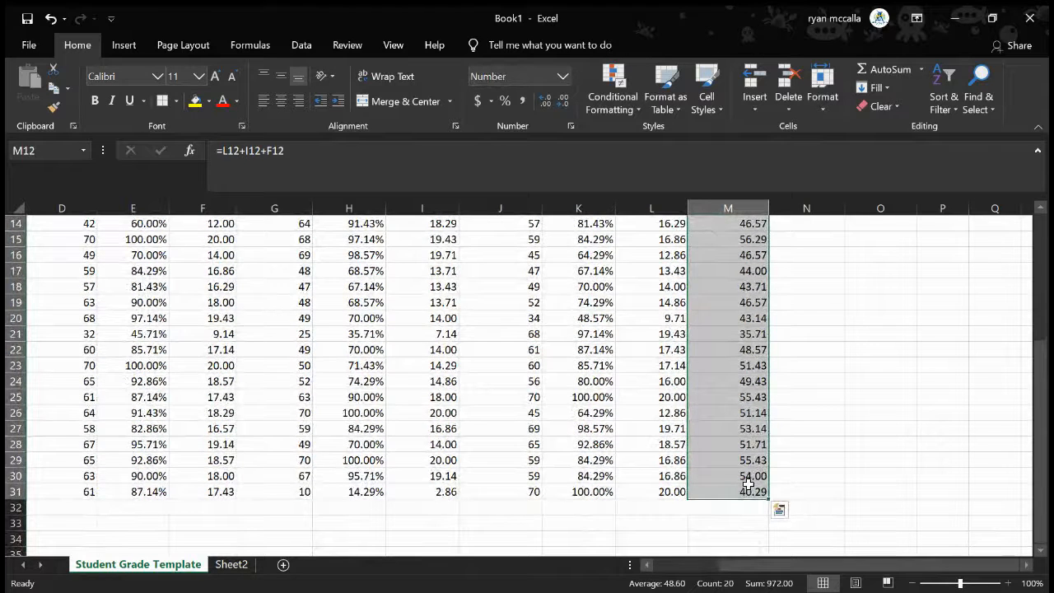
{"action": "key", "text": "Delete"}
{"action": "scroll", "coordinate": [747, 484], "scroll_direction": "up", "scroll_amount": 4}
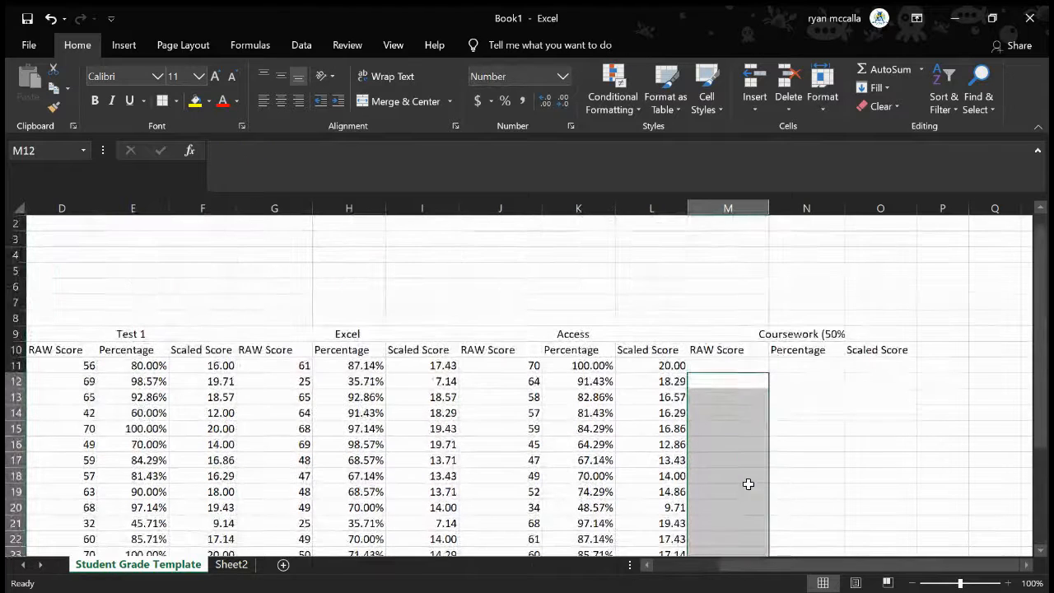
Start a new formula in M11 for the first student's coursework raw score
{"action": "left_click", "coordinate": [727, 364]}
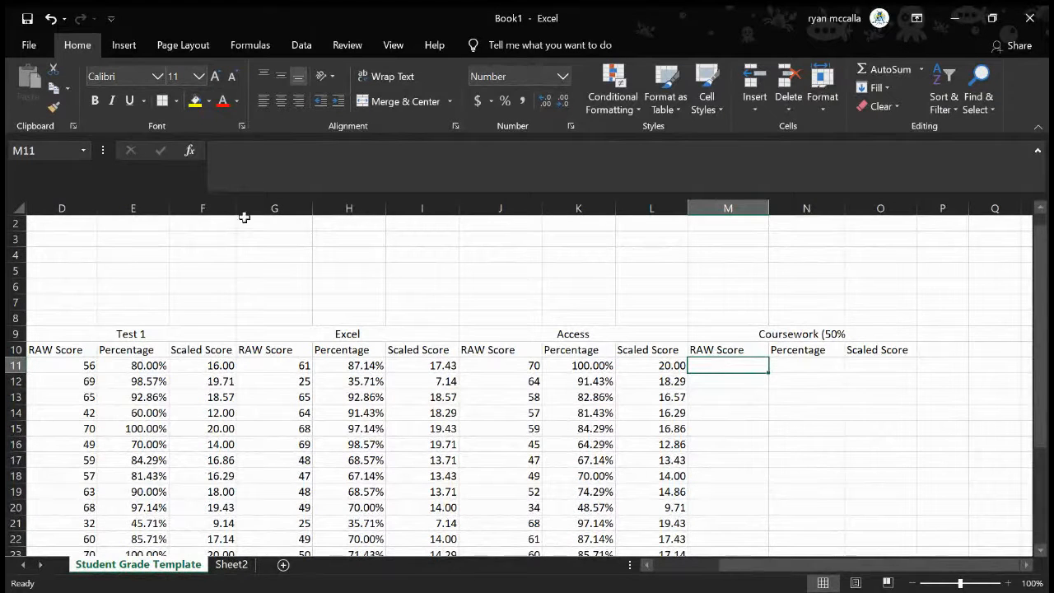
{"action": "scroll", "coordinate": [102, 312], "scroll_direction": "left", "scroll_amount": 3}
{"action": "scroll", "coordinate": [103, 312], "scroll_direction": "up", "scroll_amount": 1}
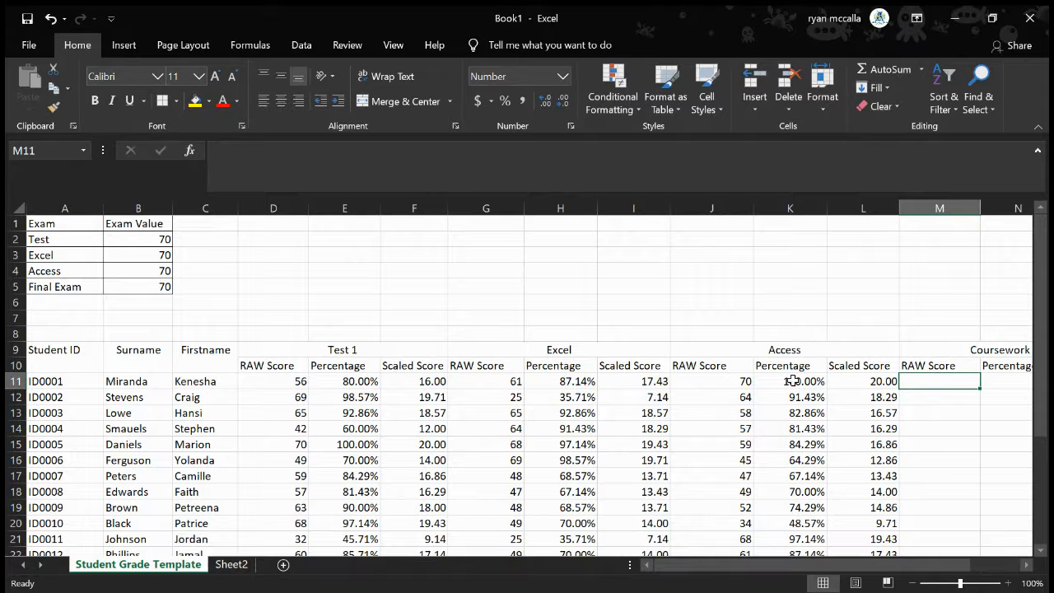
{"action": "scroll", "coordinate": [792, 380], "scroll_direction": "right", "scroll_amount": 1}
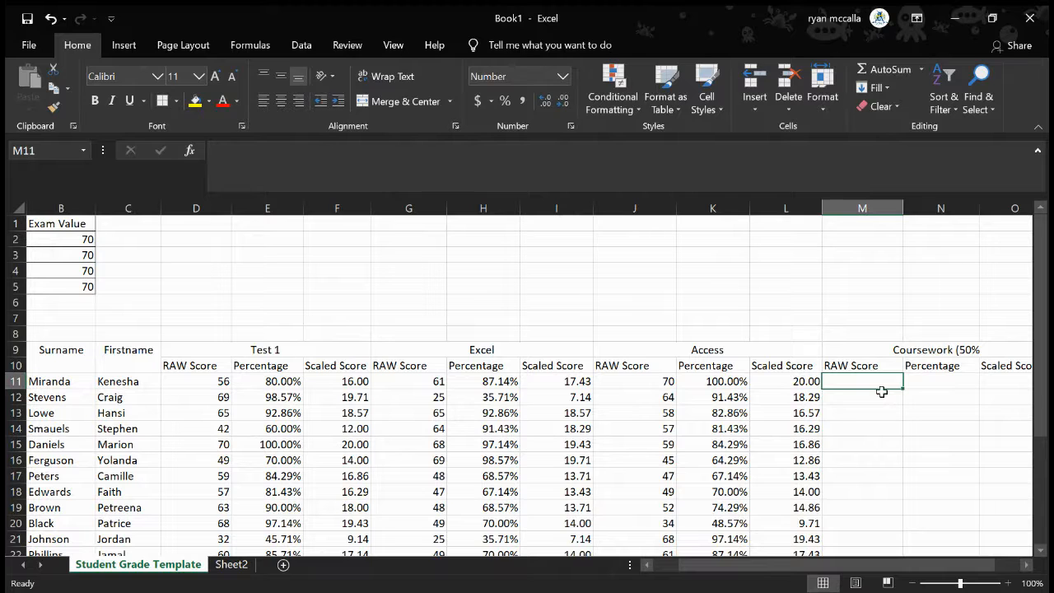
{"action": "type", "text": "="}
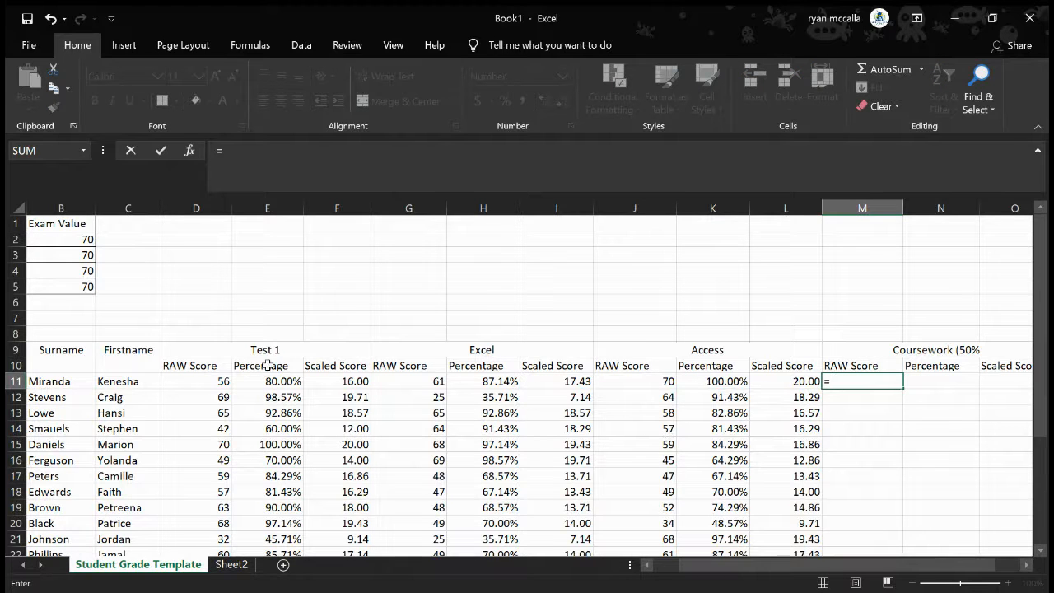
{"action": "left_click", "coordinate": [209, 383]}
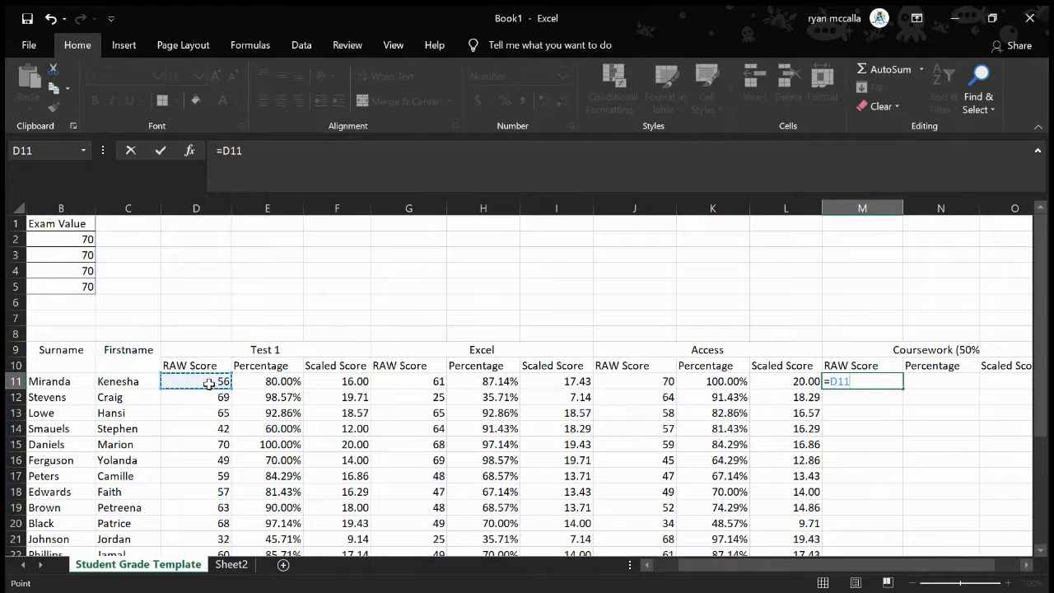
{"action": "type", "text": "+"}
{"action": "left_click", "coordinate": [418, 384]}
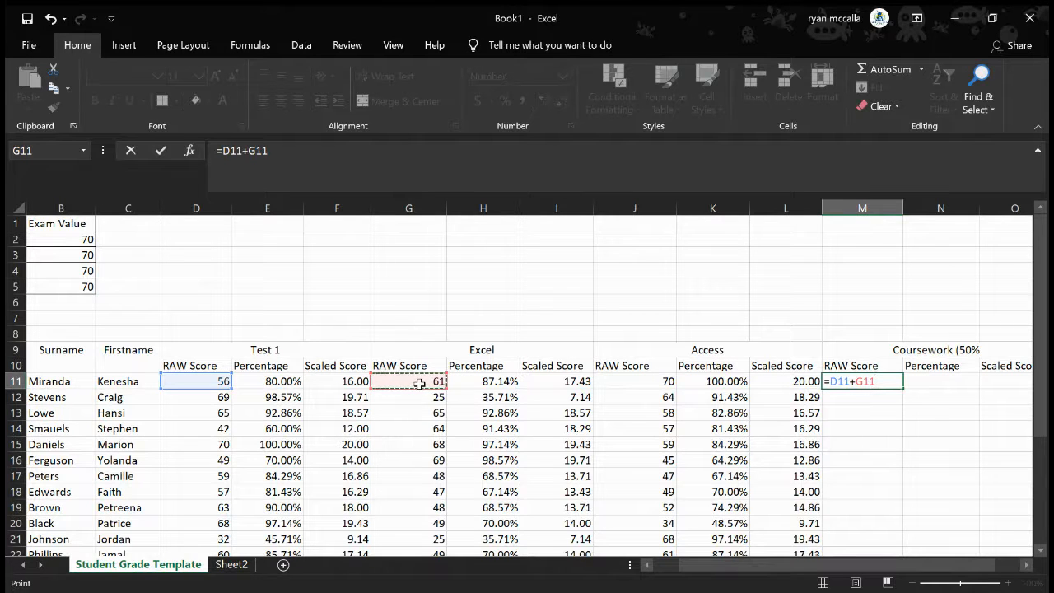
{"action": "key", "text": "BackSpace"}
{"action": "key", "text": "BackSpace"}
{"action": "key", "text": "BackSpace"}
{"action": "key", "text": "BackSpace"}
{"action": "key", "text": "BackSpace"}
{"action": "key", "text": "BackSpace"}
{"action": "key", "text": "BackSpace"}
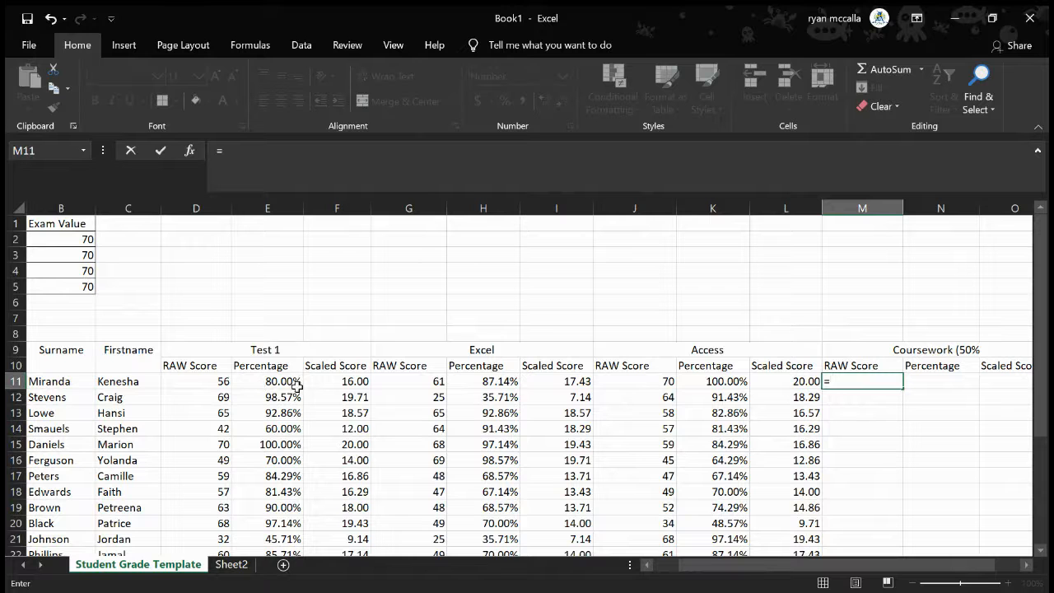
Complete the M11 formula as =F11+I11+L11, adding the first student's Test 1, Excel and Access scaled scores
{"action": "left_click", "coordinate": [327, 381]}
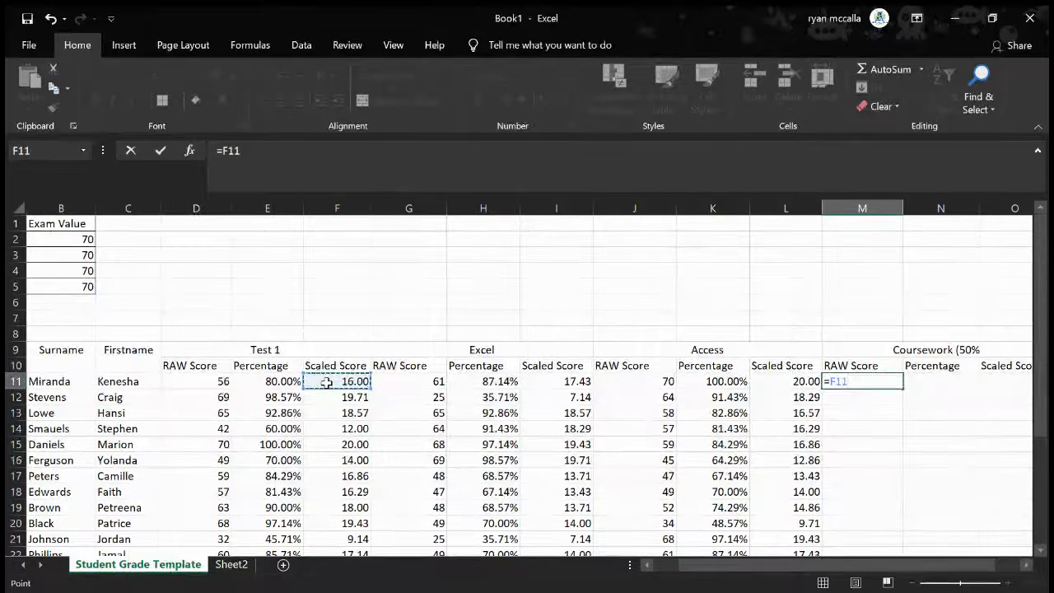
{"action": "type", "text": "+"}
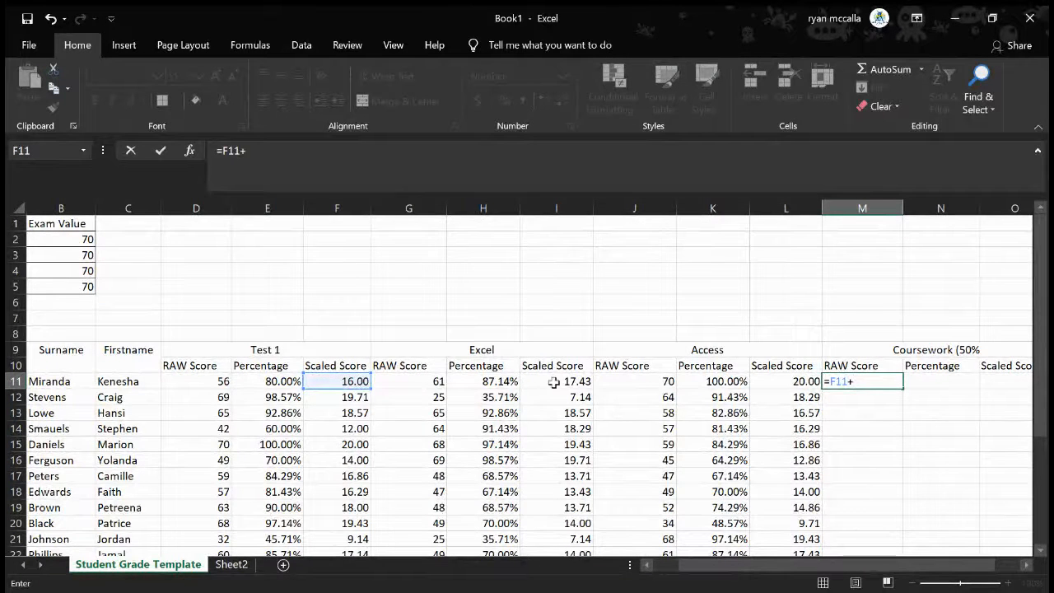
{"action": "left_click", "coordinate": [554, 381]}
{"action": "type", "text": "+"}
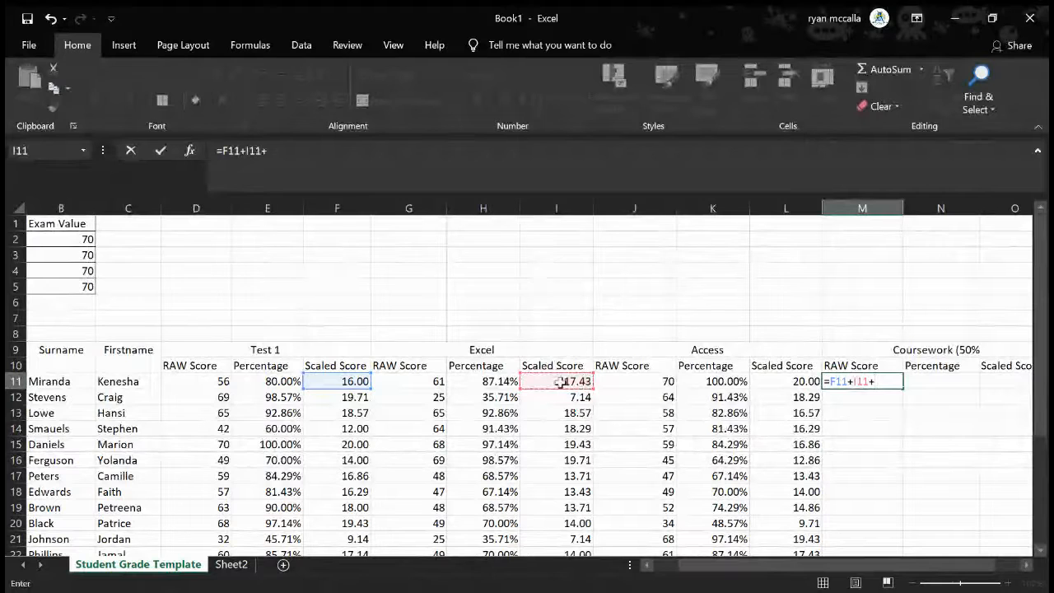
{"action": "left_click", "coordinate": [773, 382]}
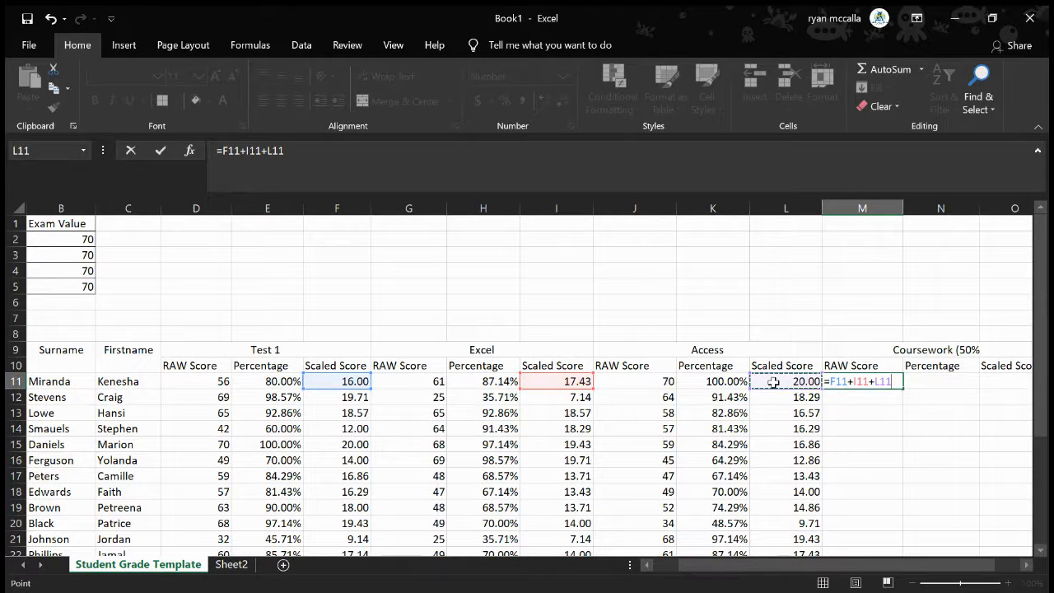
{"action": "key", "text": "Return"}
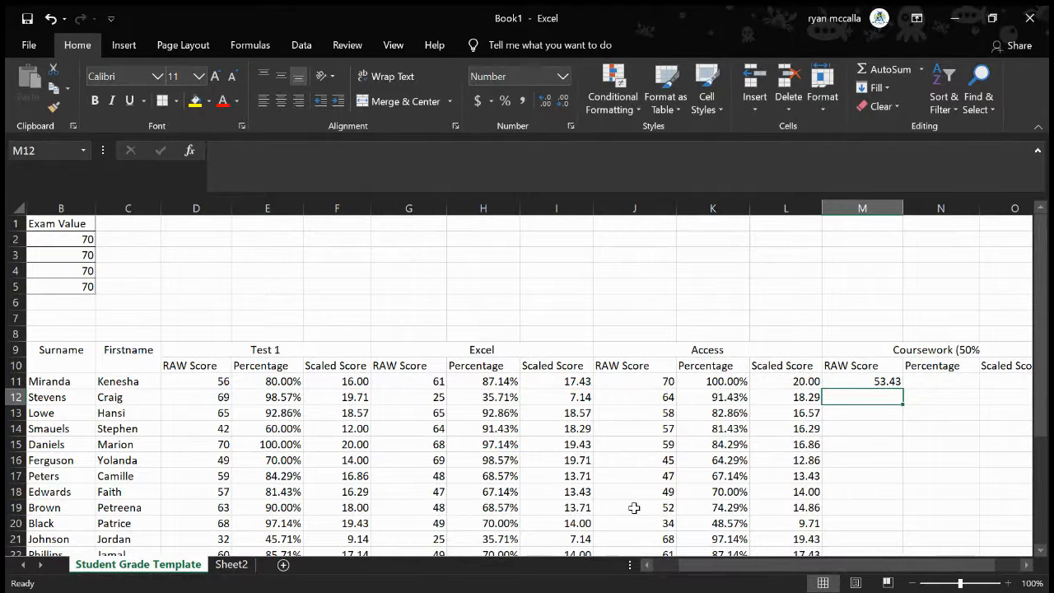
Examine the cell references in the first student's coursework raw score formula in M11
{"action": "left_click", "coordinate": [840, 382]}
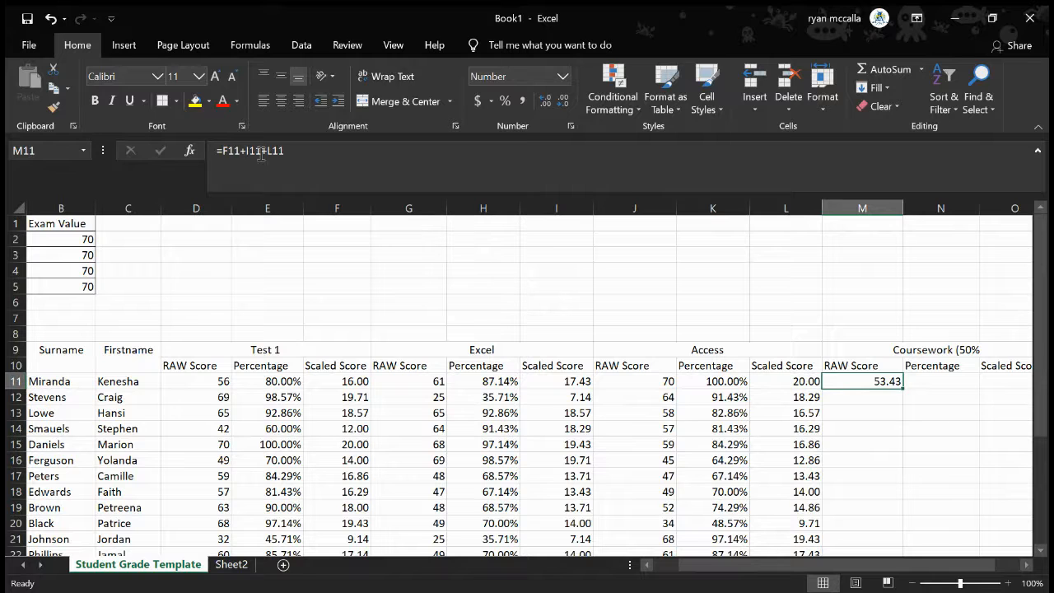
{"action": "left_click", "coordinate": [294, 153]}
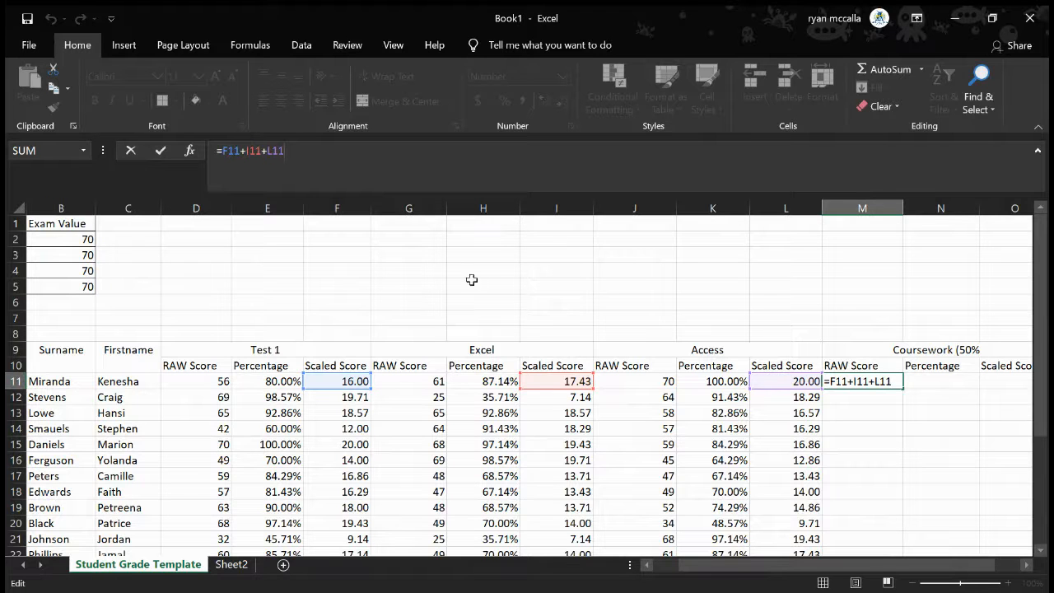
{"action": "left_click", "coordinate": [895, 382]}
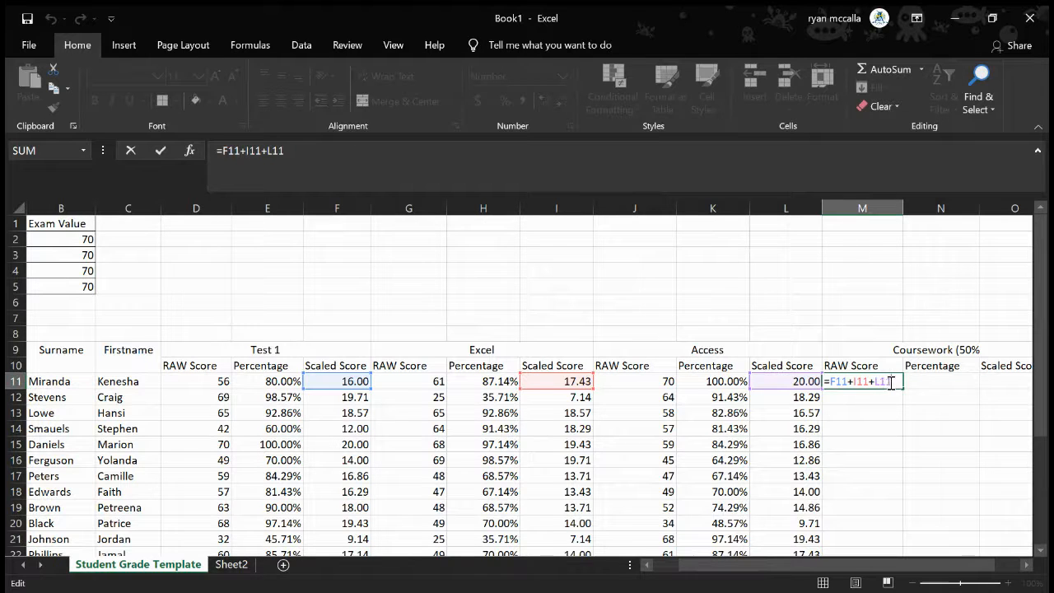
{"action": "key", "text": "Return"}
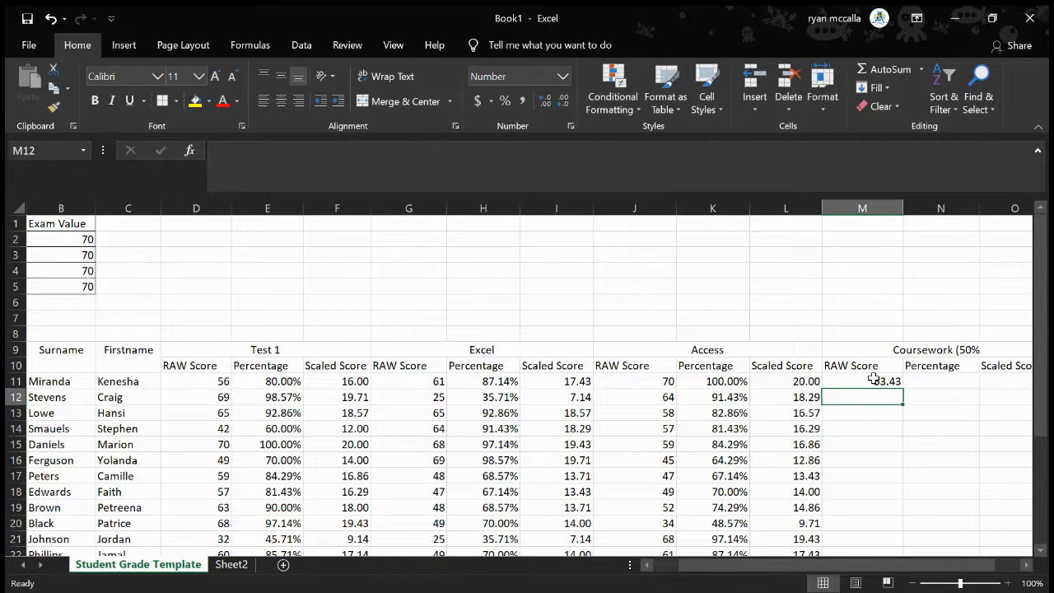
{"action": "left_click", "coordinate": [874, 379]}
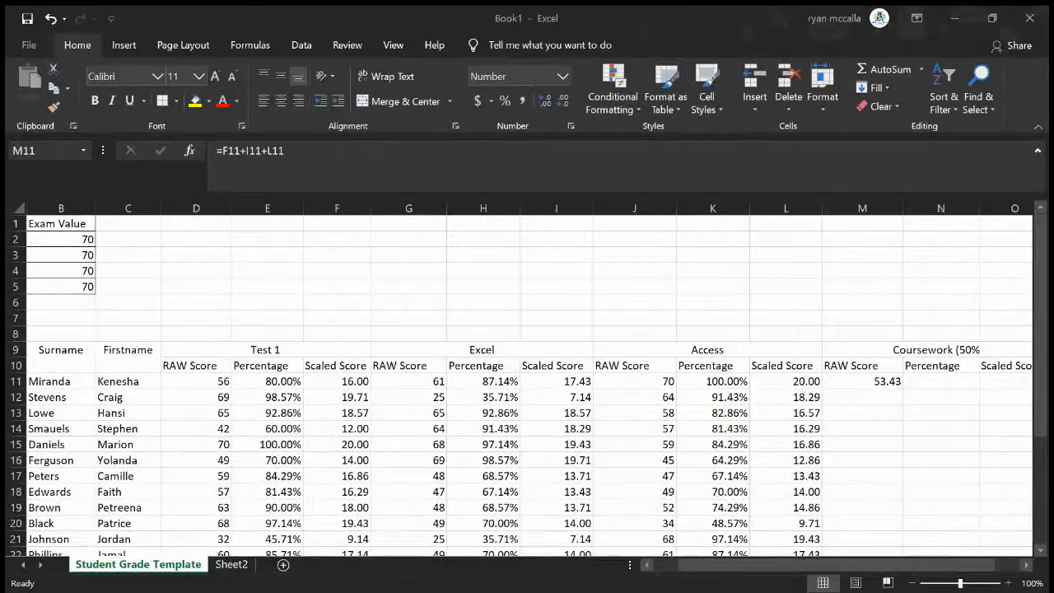
{"action": "left_click", "coordinate": [389, 494]}
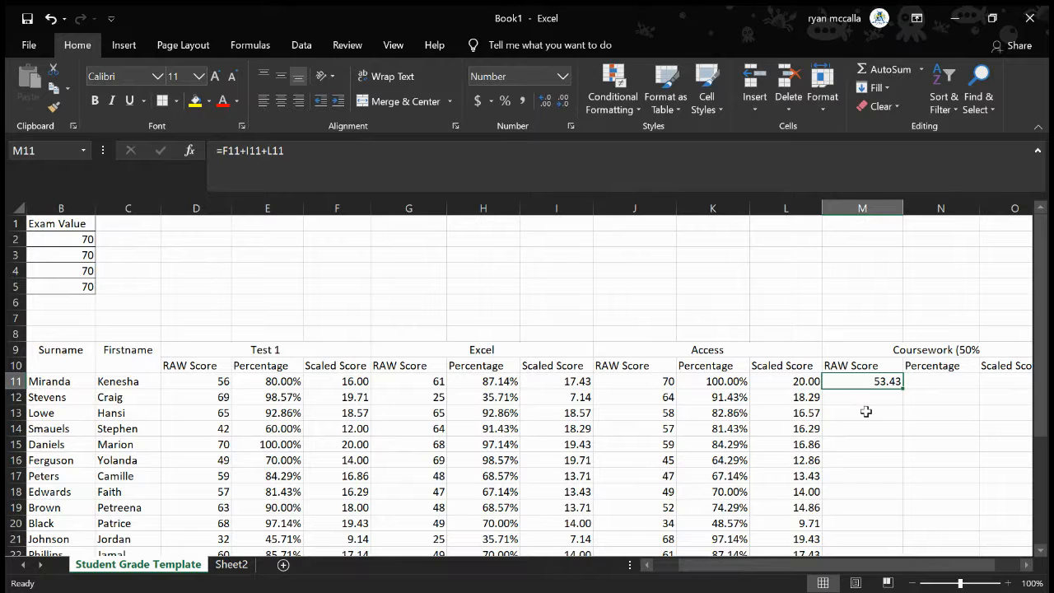
Clear the coursework raw score formula from M11
{"action": "key", "text": "F2"}
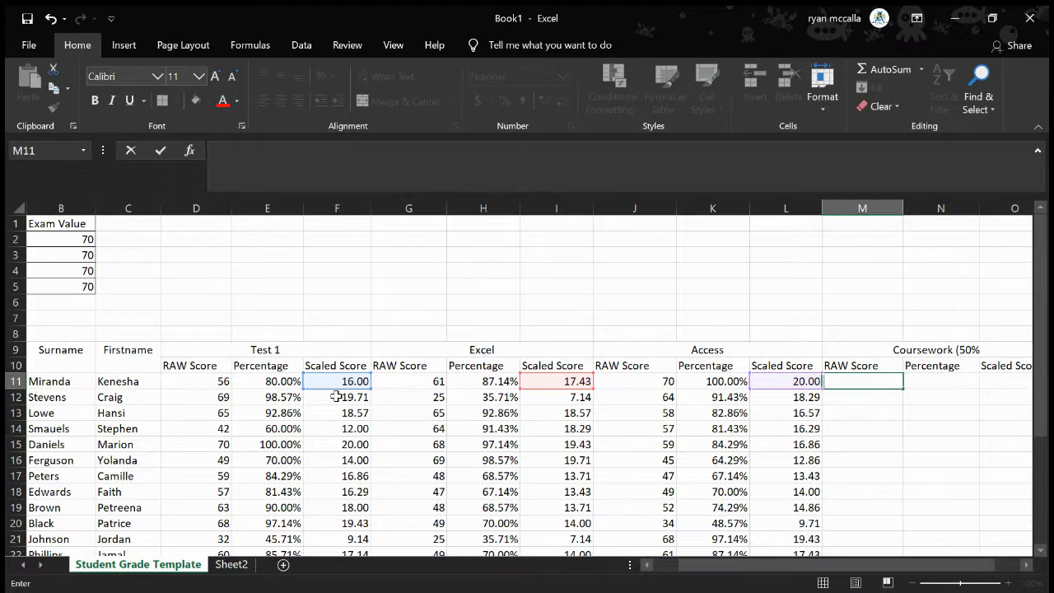
{"action": "left_click", "coordinate": [801, 428]}
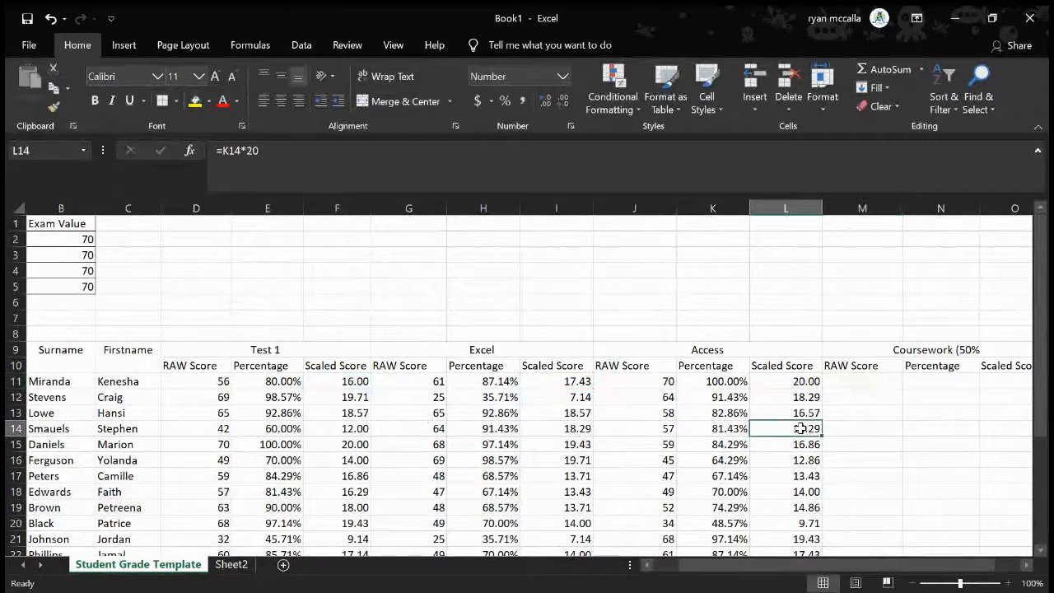
{"action": "left_click", "coordinate": [853, 412]}
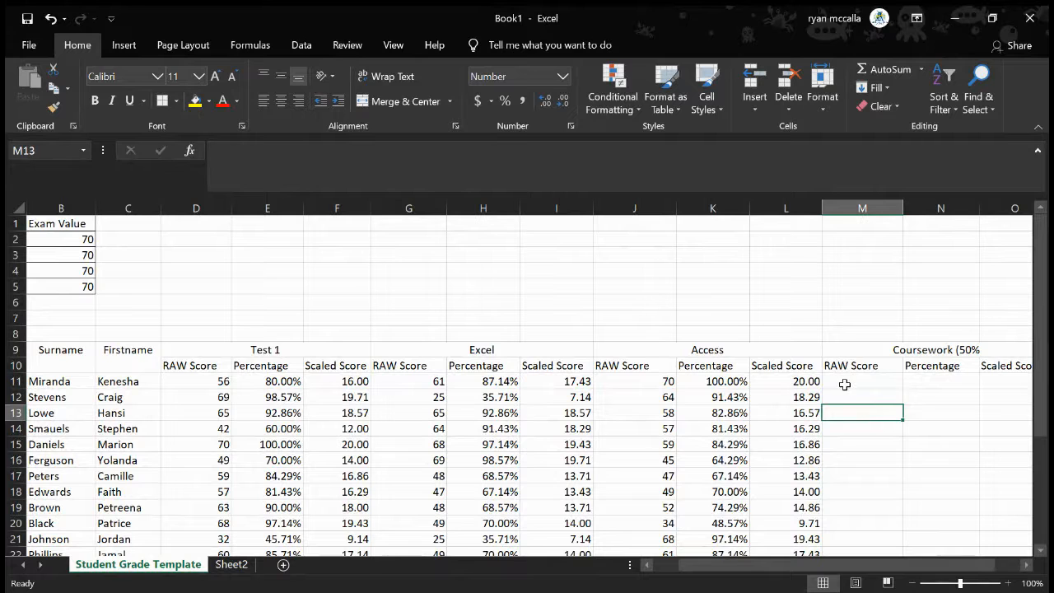
{"action": "left_click", "coordinate": [845, 383]}
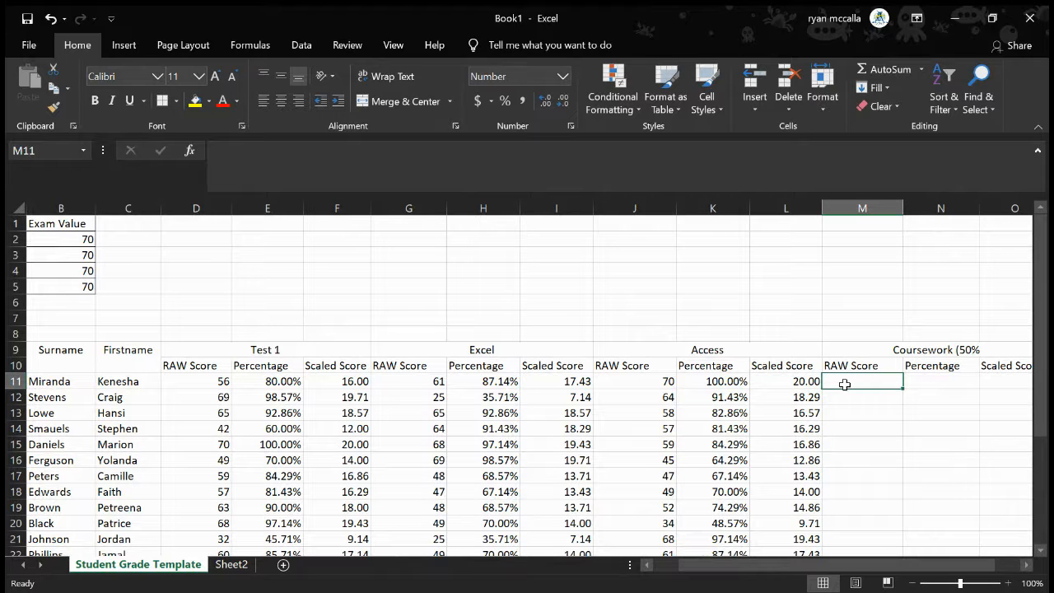
Check the first student's scaled score formulas in L11 and F11 and the Access percentage formula in K11
{"action": "left_click", "coordinate": [797, 384]}
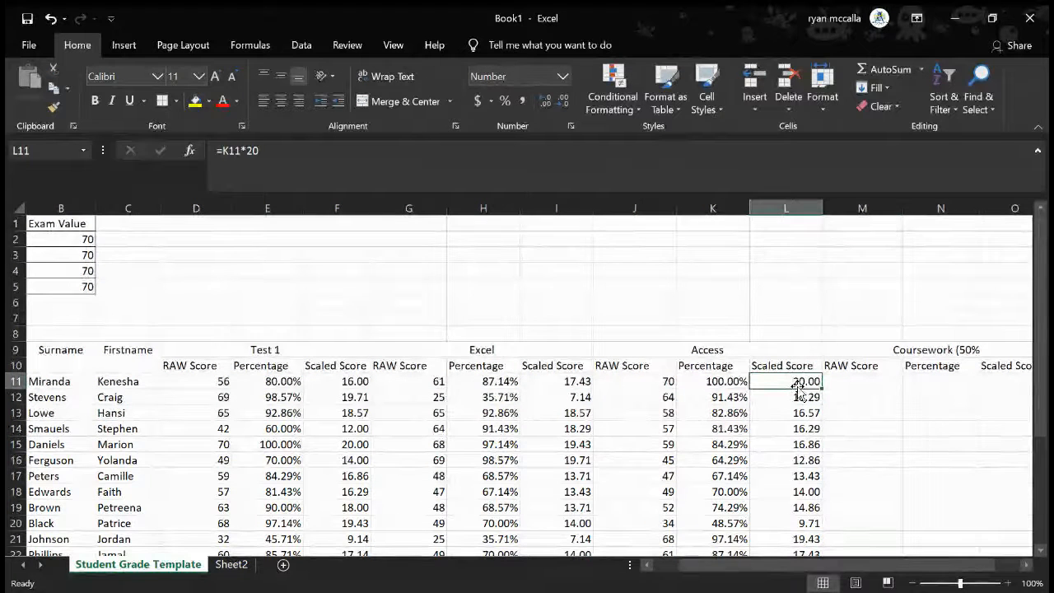
{"action": "scroll", "coordinate": [363, 339], "scroll_direction": "left", "scroll_amount": 1}
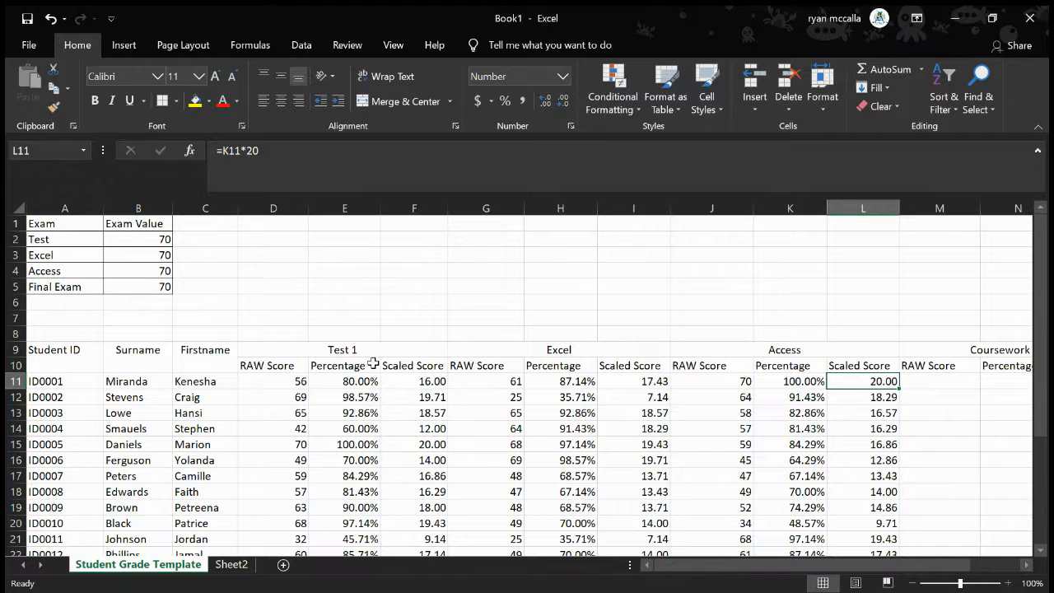
{"action": "left_click", "coordinate": [428, 383]}
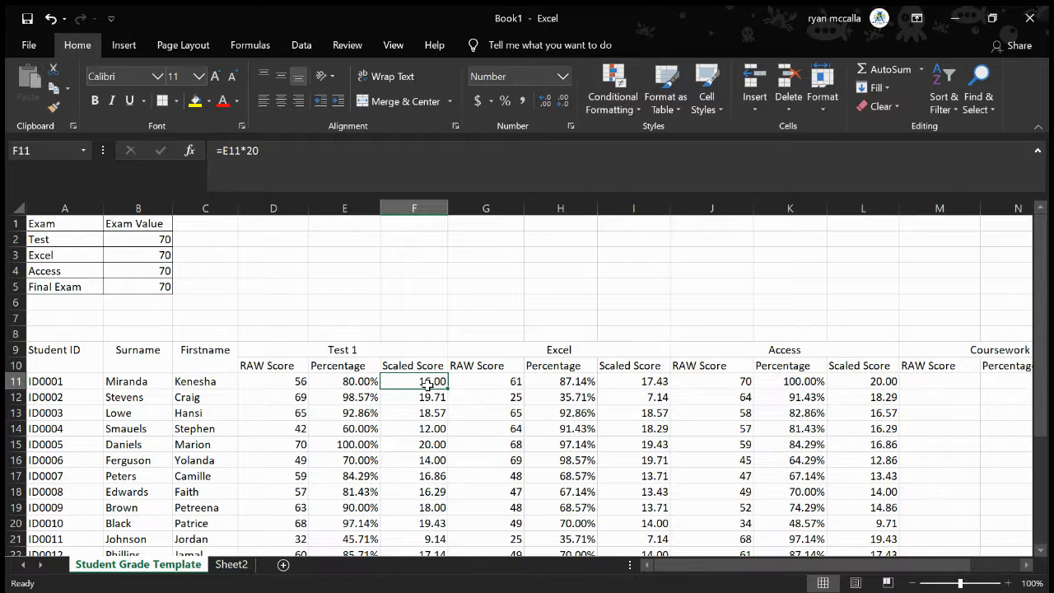
{"action": "left_click", "coordinate": [783, 384]}
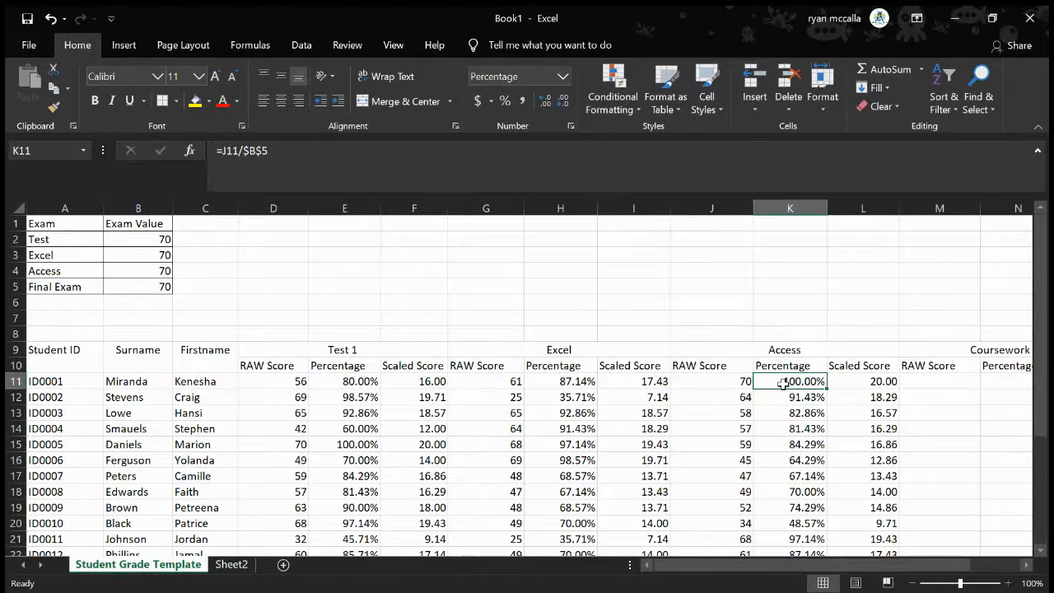
Add the weighting to the Test 1 section heading in D9 so it reads "Test 1 (20)"
{"action": "left_click", "coordinate": [364, 351]}
{"action": "left_click", "coordinate": [308, 158]}
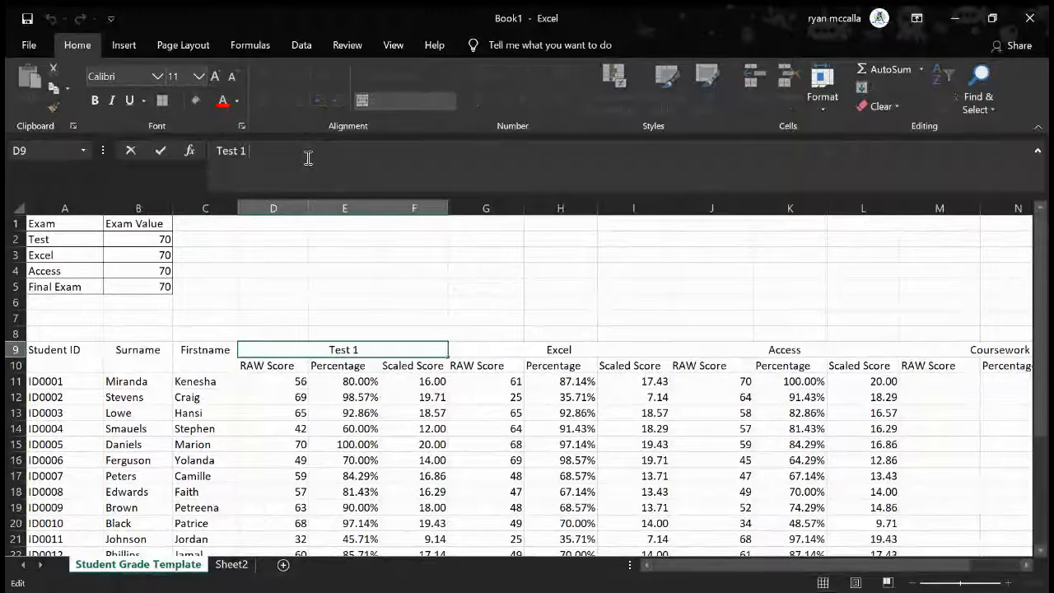
{"action": "type", "text": "(20)"}
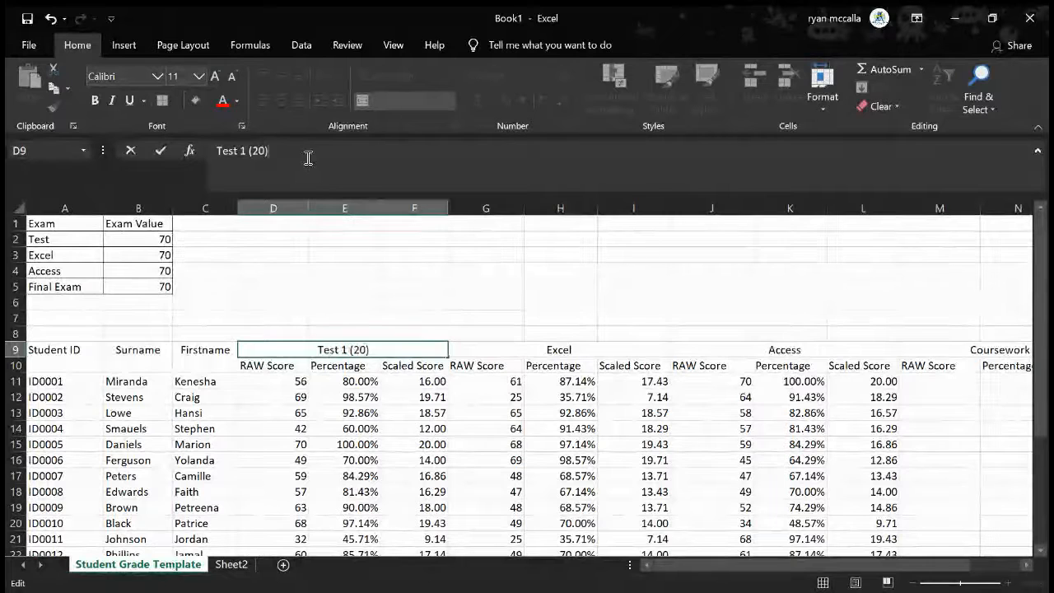
Add the weighting to the Excel section heading in G9 so it reads "Excel (15%)"
{"action": "left_click", "coordinate": [545, 346]}
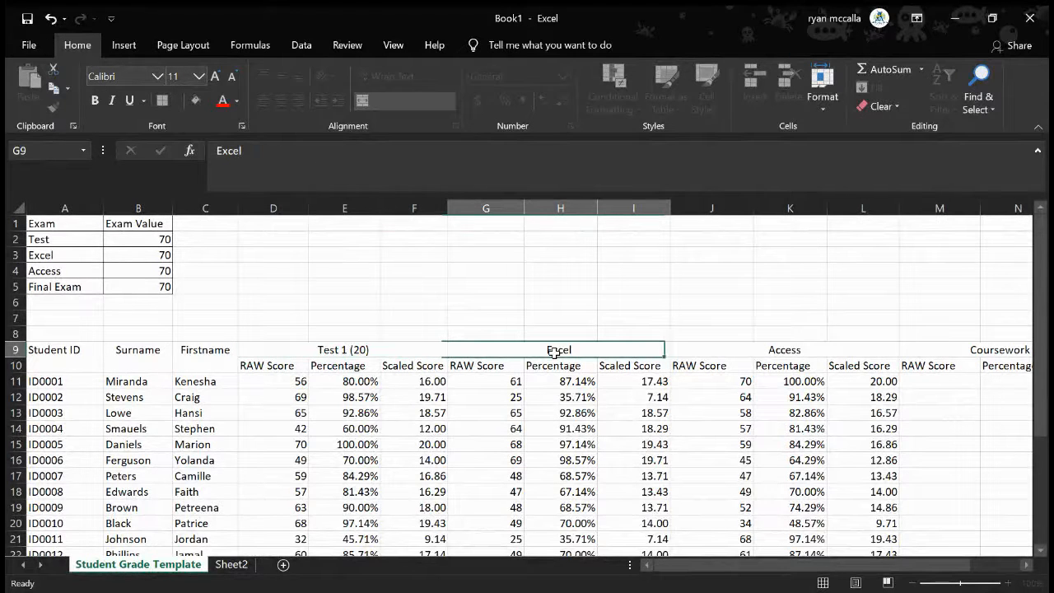
{"action": "left_click", "coordinate": [339, 173]}
{"action": "type", "text": "("}
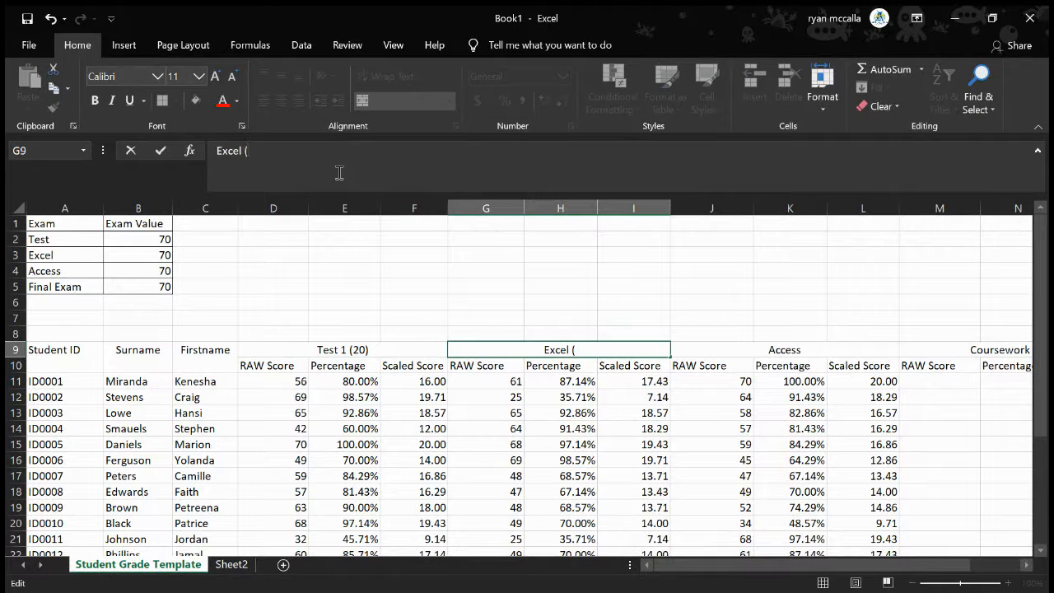
{"action": "type", "text": "15%)"}
{"action": "key", "text": "Return"}
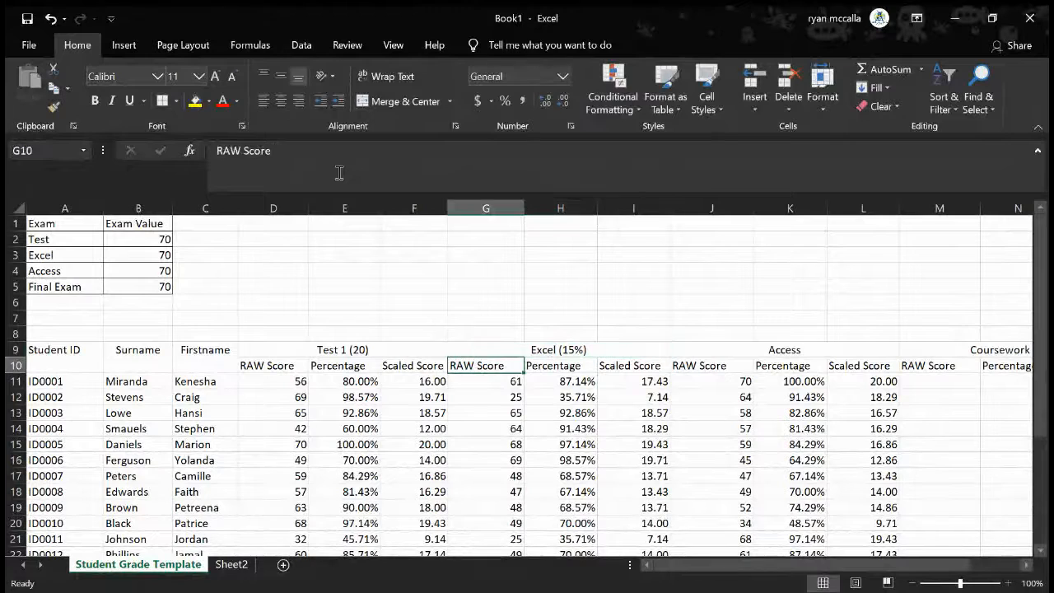
Add the weighting to the Access section heading in J9 so it reads "Access (15%)"
{"action": "left_click", "coordinate": [730, 354]}
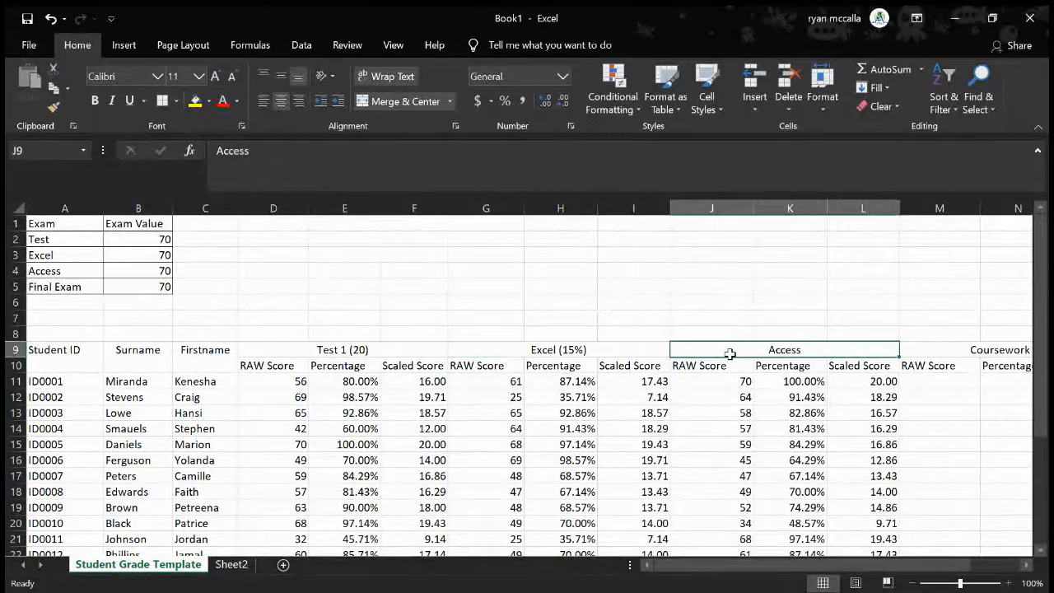
{"action": "left_click", "coordinate": [308, 169]}
{"action": "type", "text": "("}
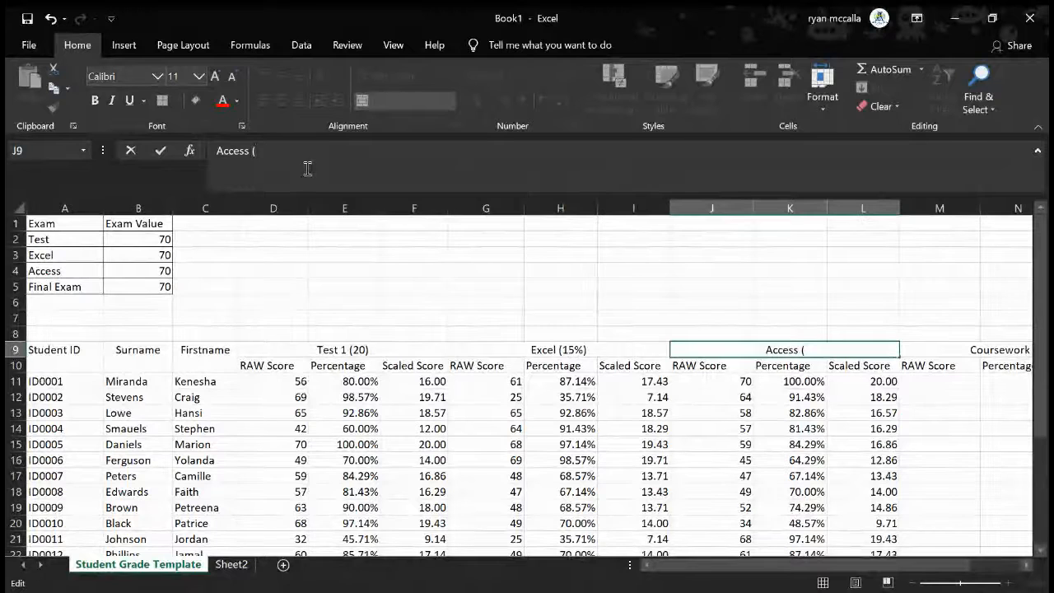
{"action": "type", "text": "15%)"}
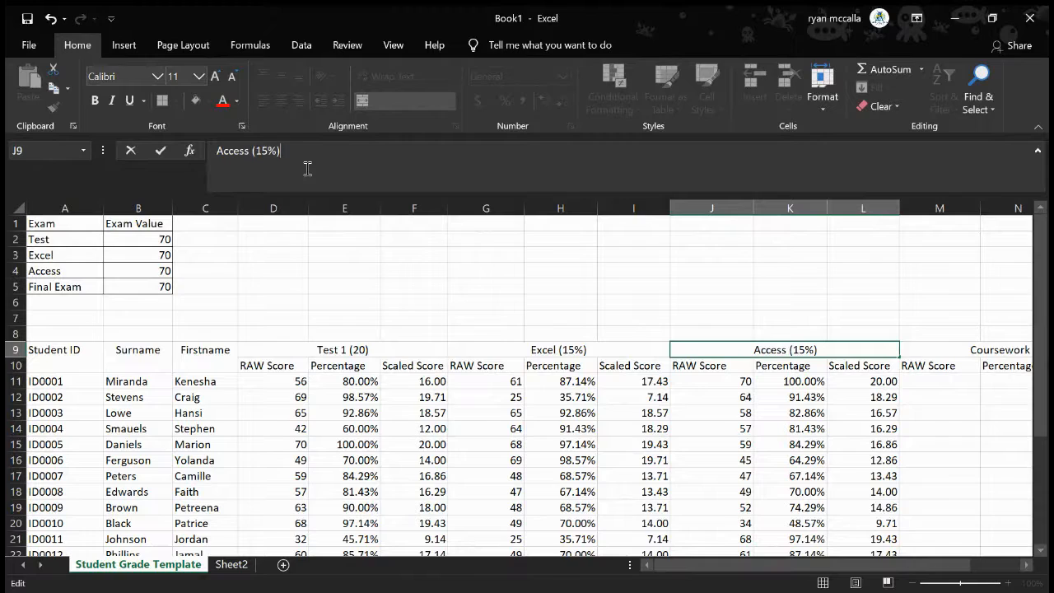
{"action": "key", "text": "Return"}
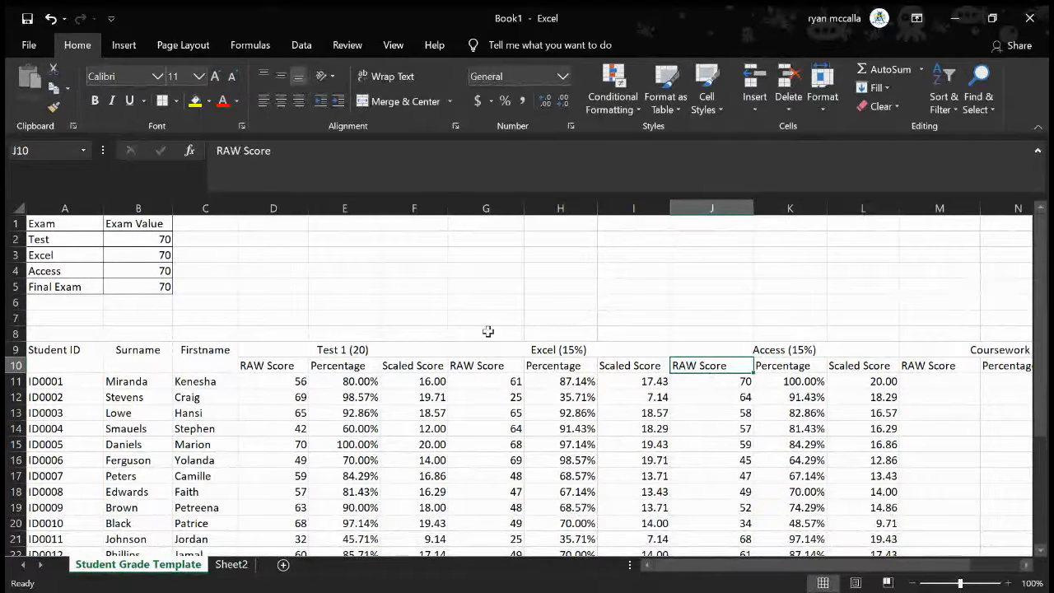
Change the first student's Excel scaled score formula in I11 to =H11*15
{"action": "scroll", "coordinate": [546, 360], "scroll_direction": "right", "scroll_amount": 1}
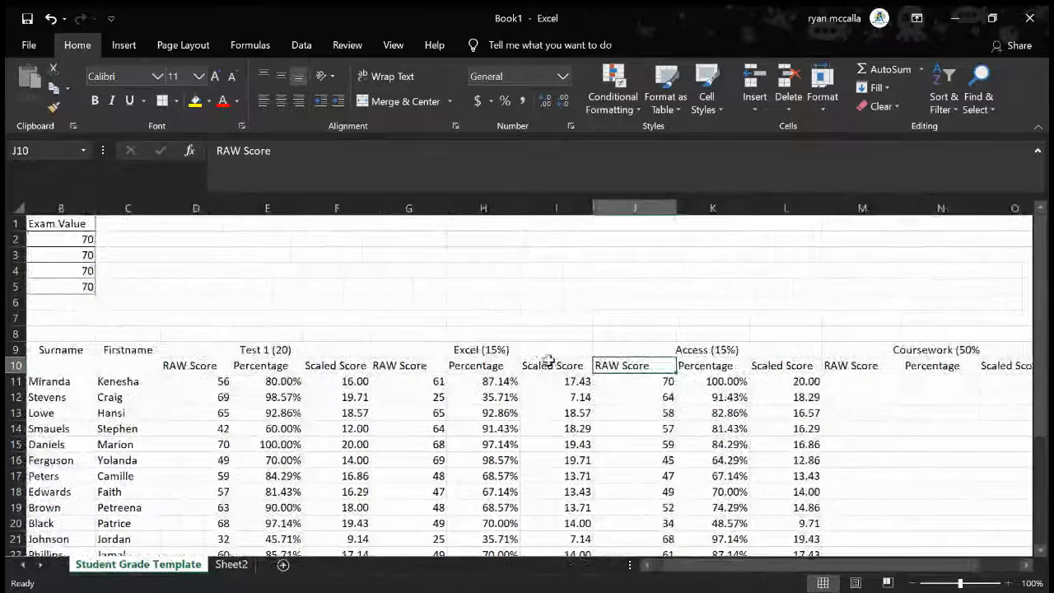
{"action": "left_click", "coordinate": [476, 381]}
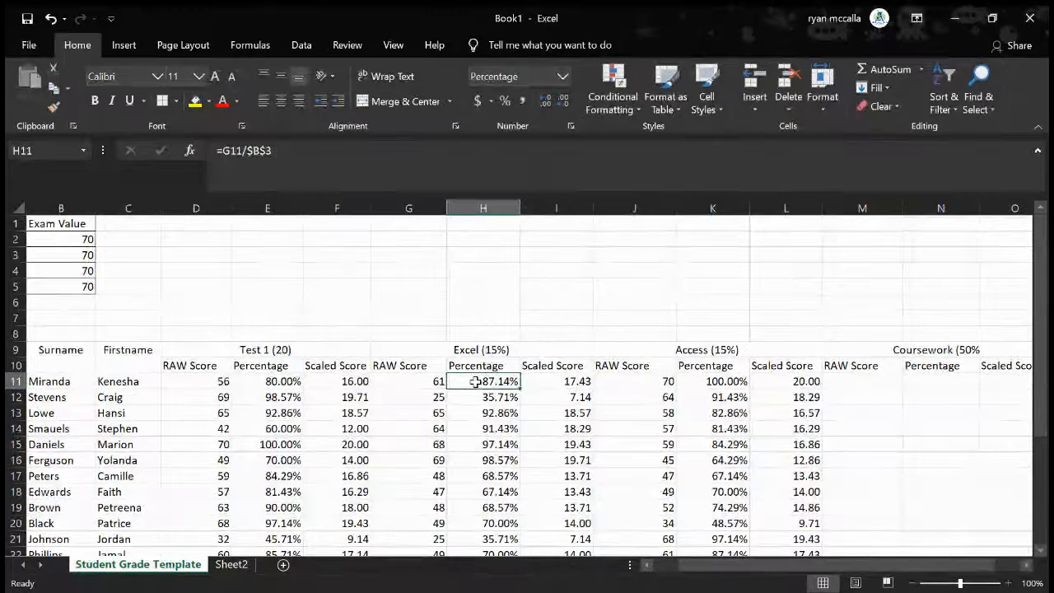
{"action": "left_click", "coordinate": [568, 383]}
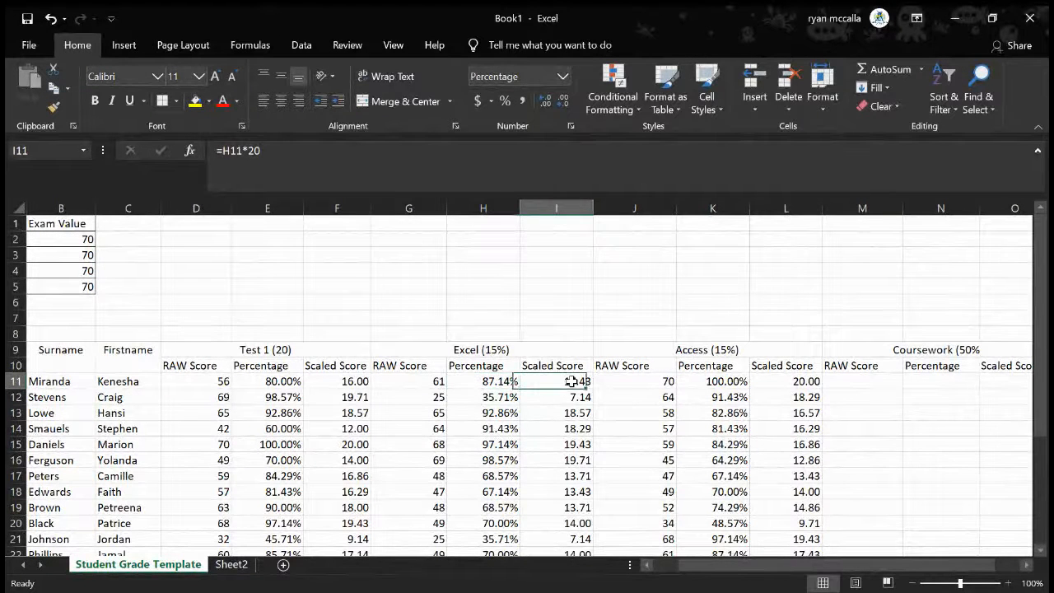
{"action": "left_click", "coordinate": [288, 151]}
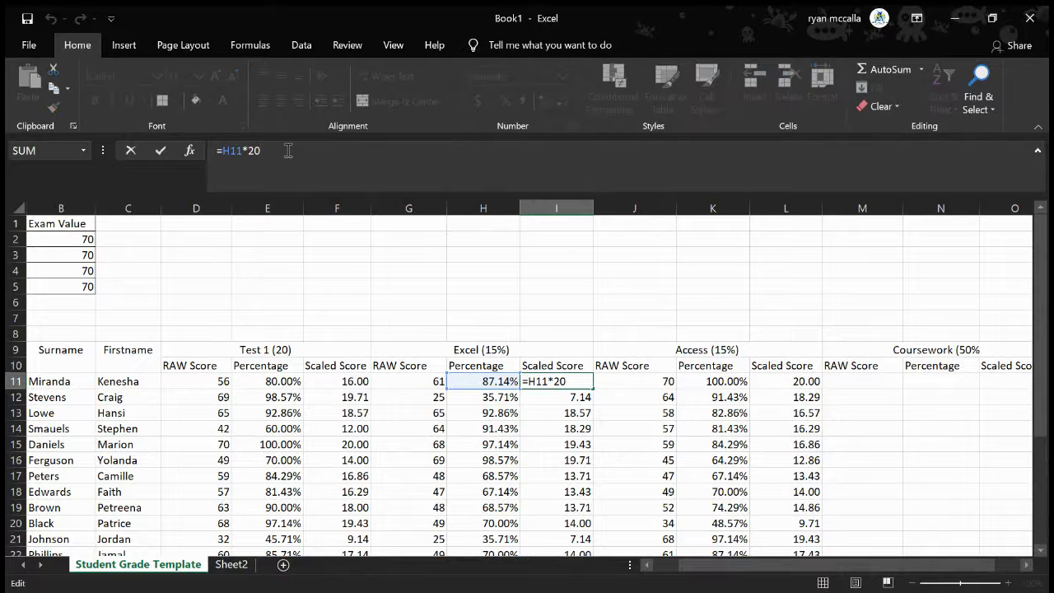
{"action": "key", "text": "BackSpace"}
{"action": "key", "text": "BackSpace"}
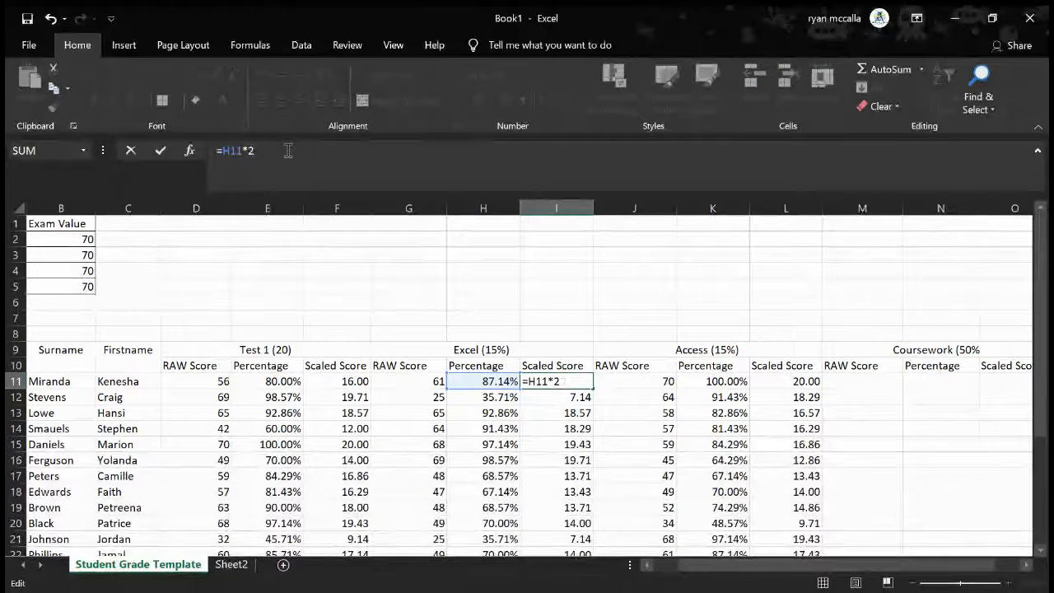
{"action": "type", "text": "15"}
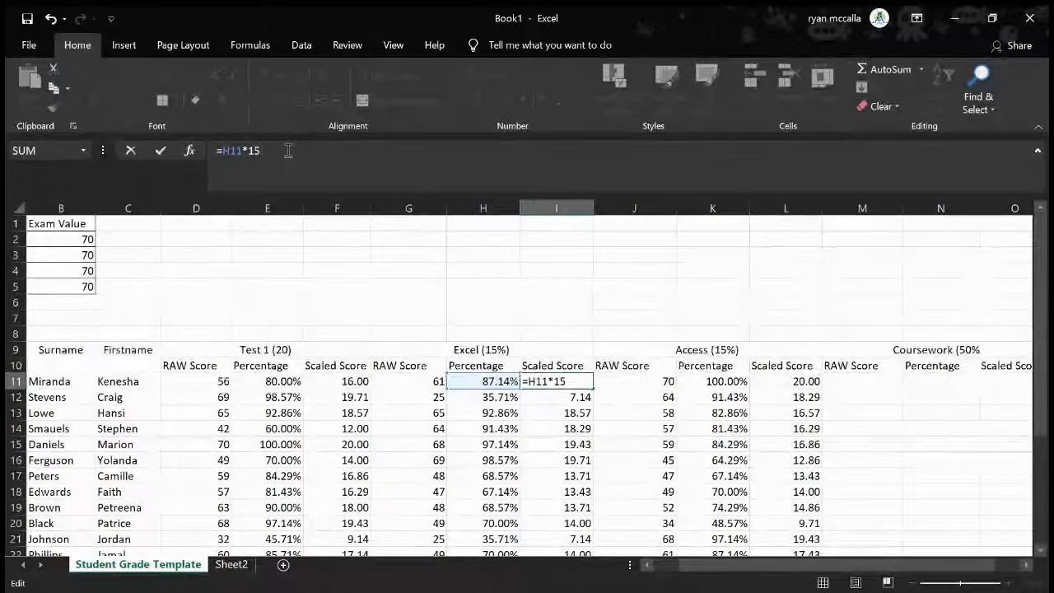
{"action": "key", "text": "Return"}
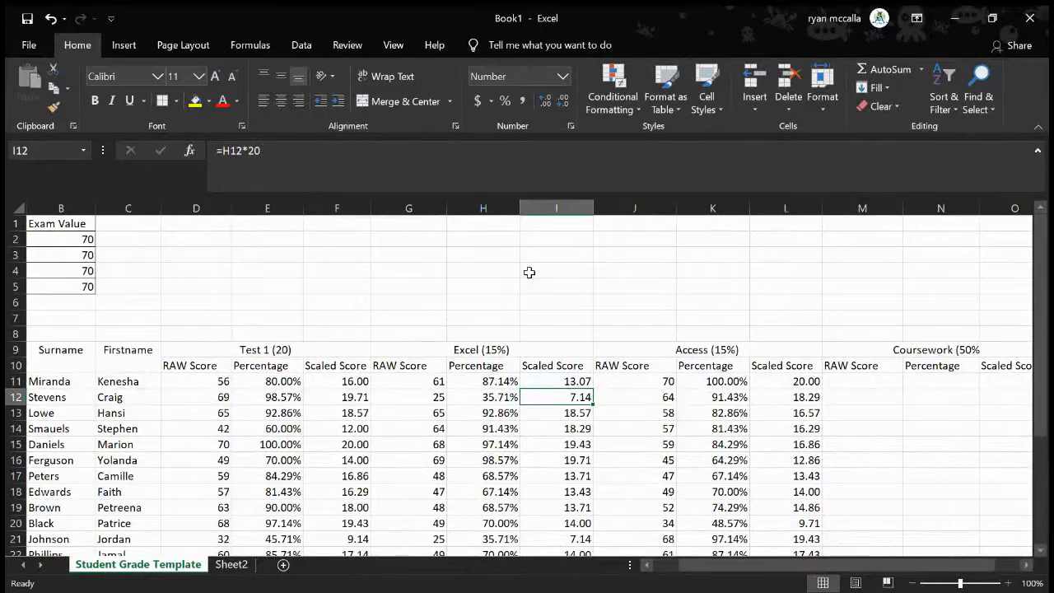
Copy the Excel scaled score formula from I11 down through I31 for the remaining students
{"action": "scroll", "coordinate": [532, 273], "scroll_direction": "down", "scroll_amount": 1}
{"action": "left_click", "coordinate": [573, 333]}
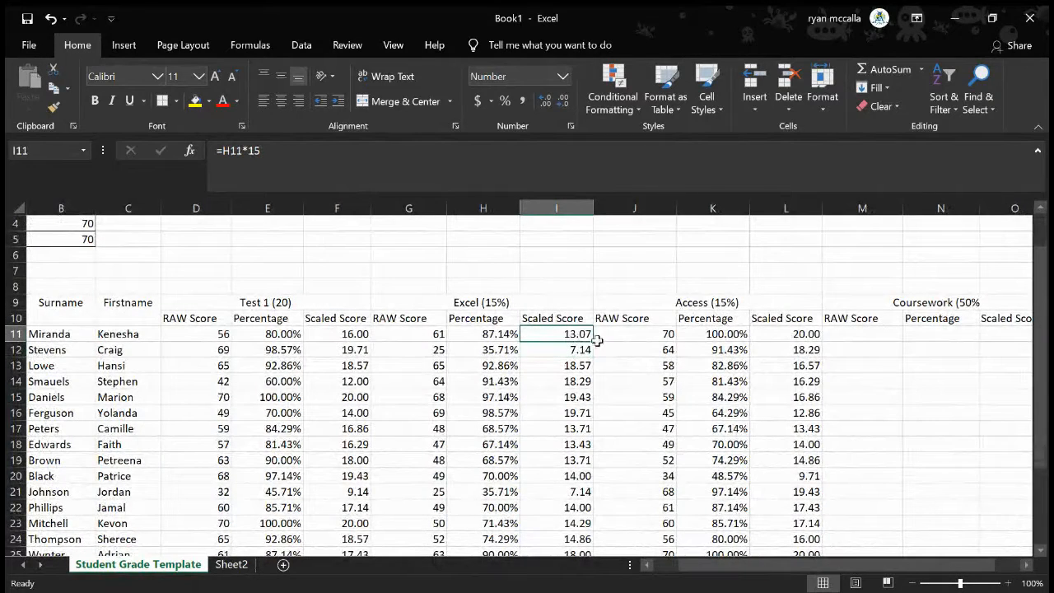
{"action": "left_click_drag", "start_coordinate": [592, 343], "coordinate": [596, 508]}
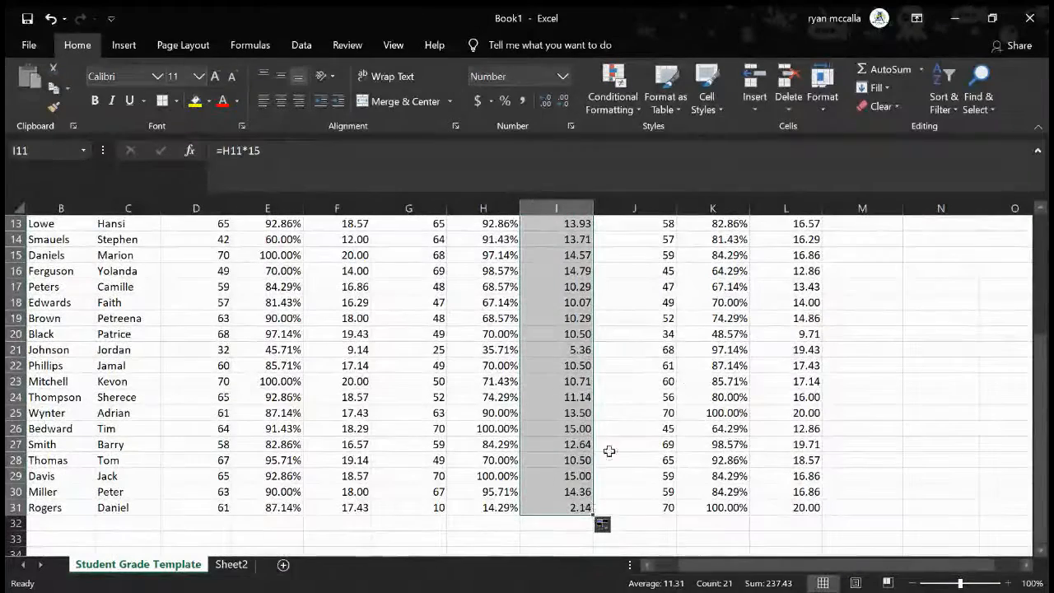
Change the first student's Access scaled score formula in L11 to =K11*15
{"action": "scroll", "coordinate": [745, 406], "scroll_direction": "up", "scroll_amount": 1}
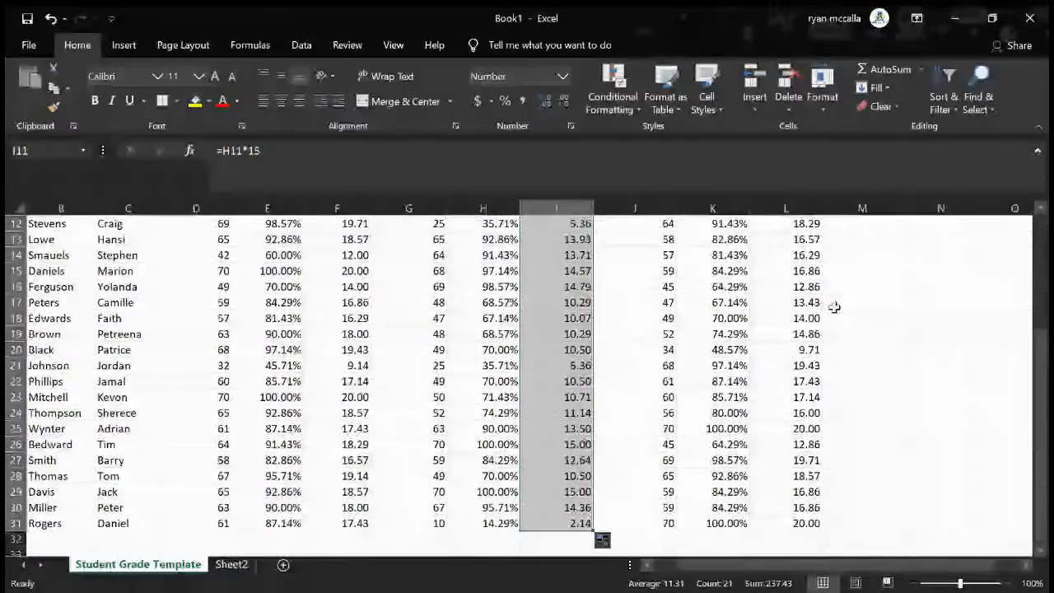
{"action": "scroll", "coordinate": [834, 308], "scroll_direction": "up", "scroll_amount": 3}
{"action": "left_click", "coordinate": [787, 318]}
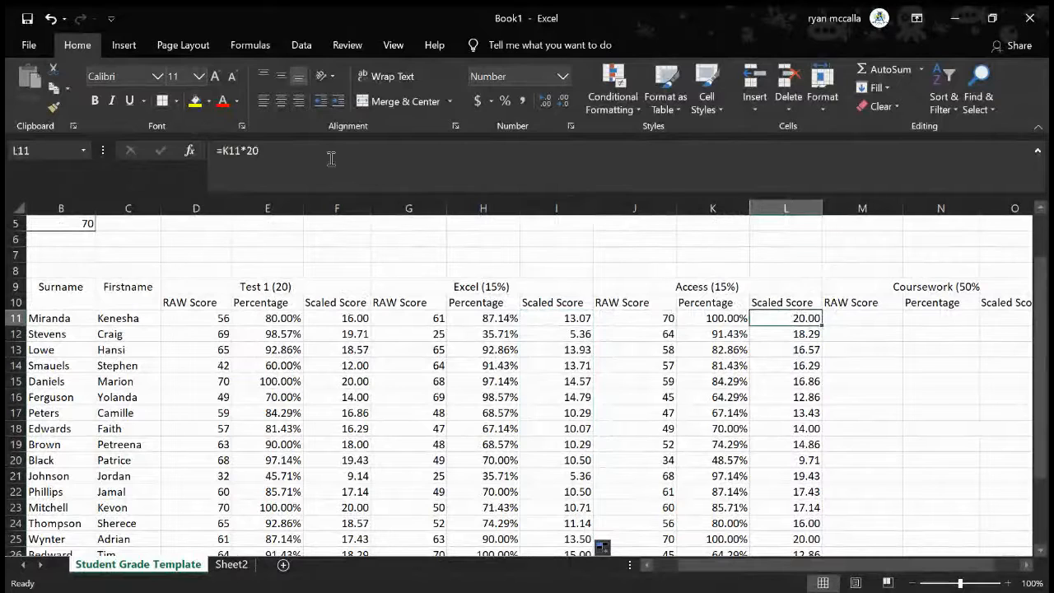
{"action": "left_click", "coordinate": [306, 154]}
{"action": "key", "text": "BackSpace"}
{"action": "key", "text": "BackSpace"}
{"action": "type", "text": "15"}
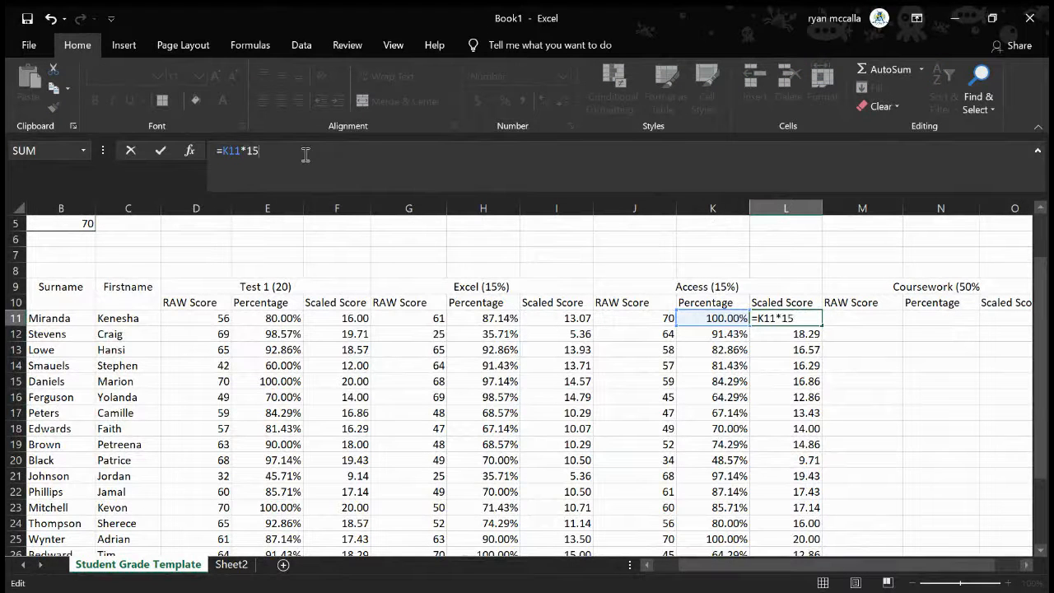
{"action": "key", "text": "Return"}
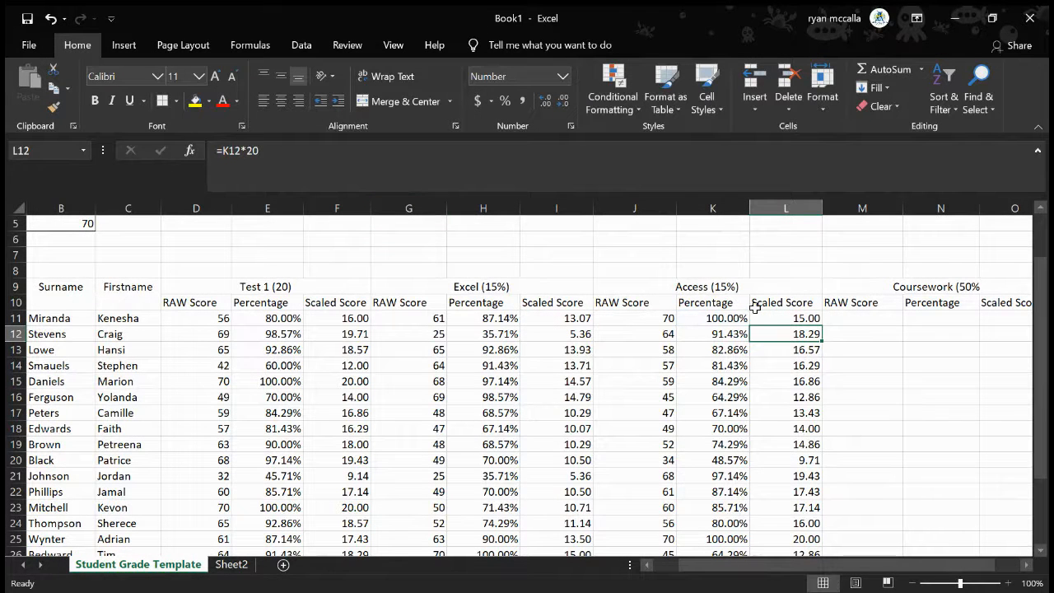
Copy the Access scaled score formula from L11 down through L31
{"action": "left_click", "coordinate": [813, 322]}
{"action": "left_click_drag", "start_coordinate": [821, 325], "coordinate": [820, 524]}
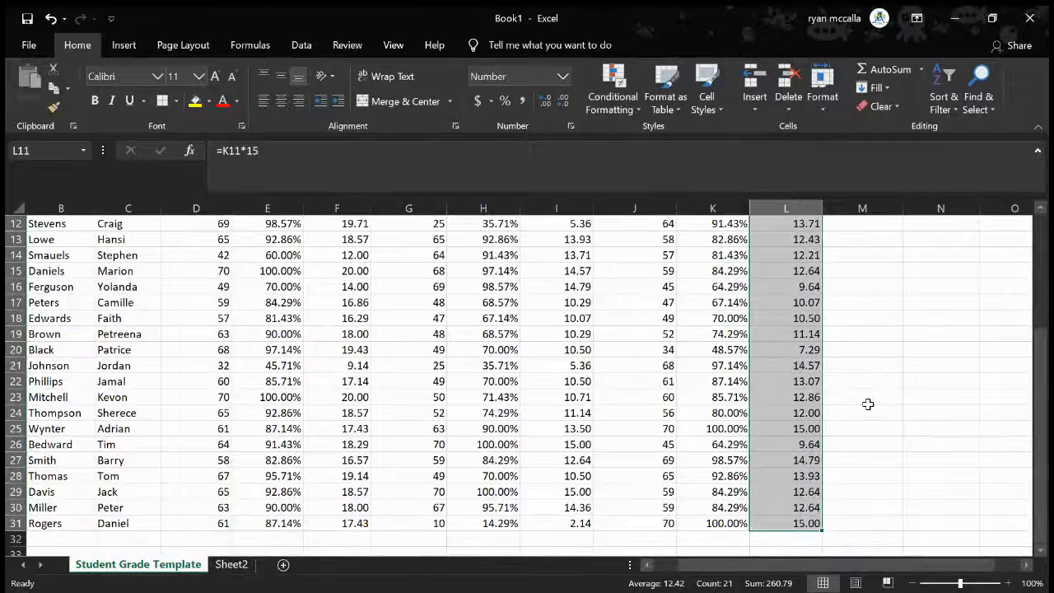
Enter =F11+I11+L11 in M11 to add the first student's three scaled scores as the coursework raw score
{"action": "scroll", "coordinate": [868, 404], "scroll_direction": "up", "scroll_amount": 2}
{"action": "left_click", "coordinate": [865, 271]}
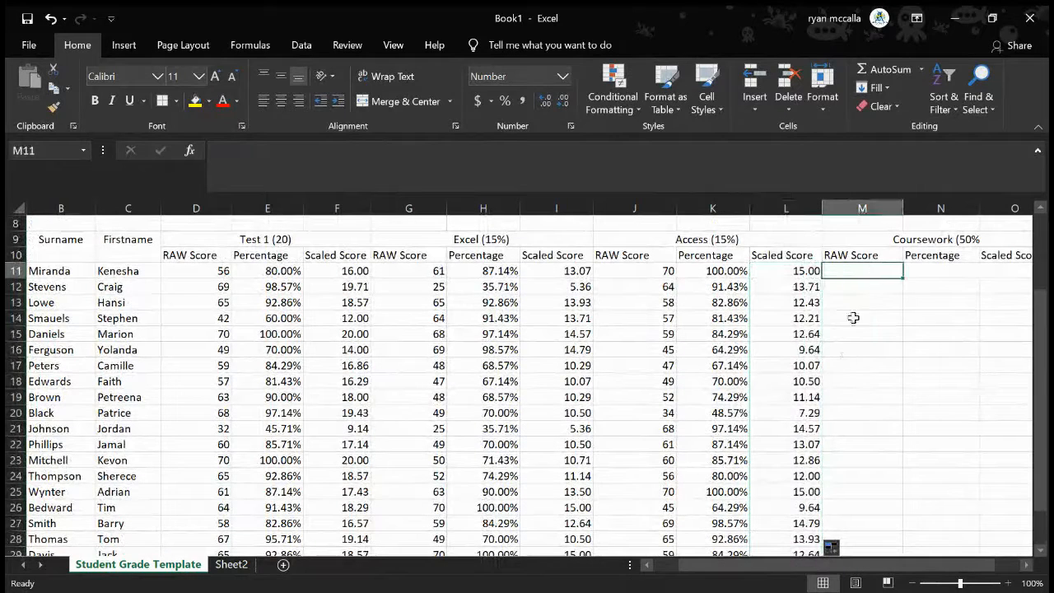
{"action": "type", "text": "="}
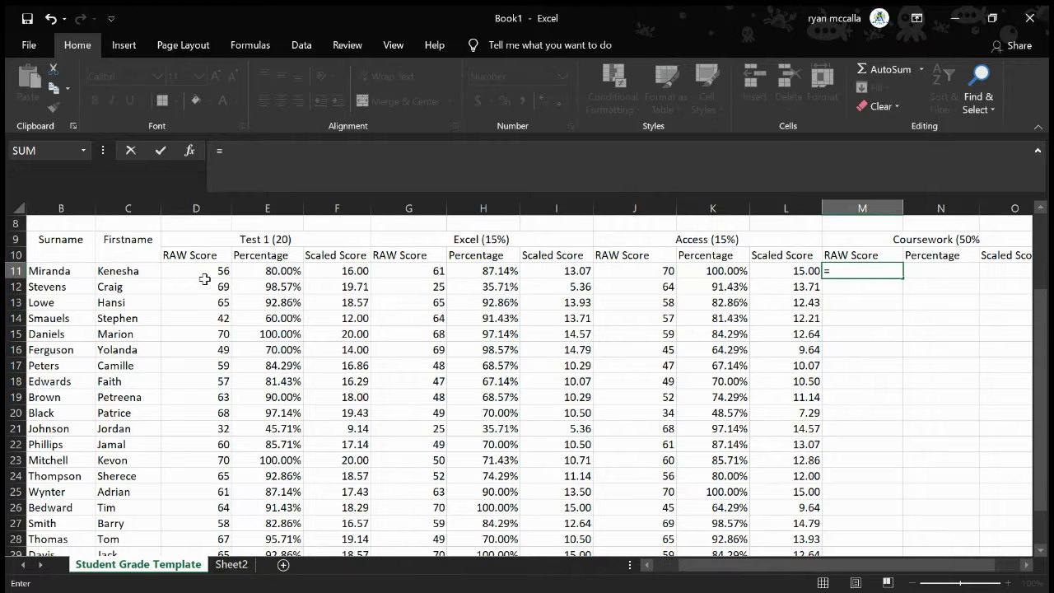
{"action": "left_click", "coordinate": [349, 270]}
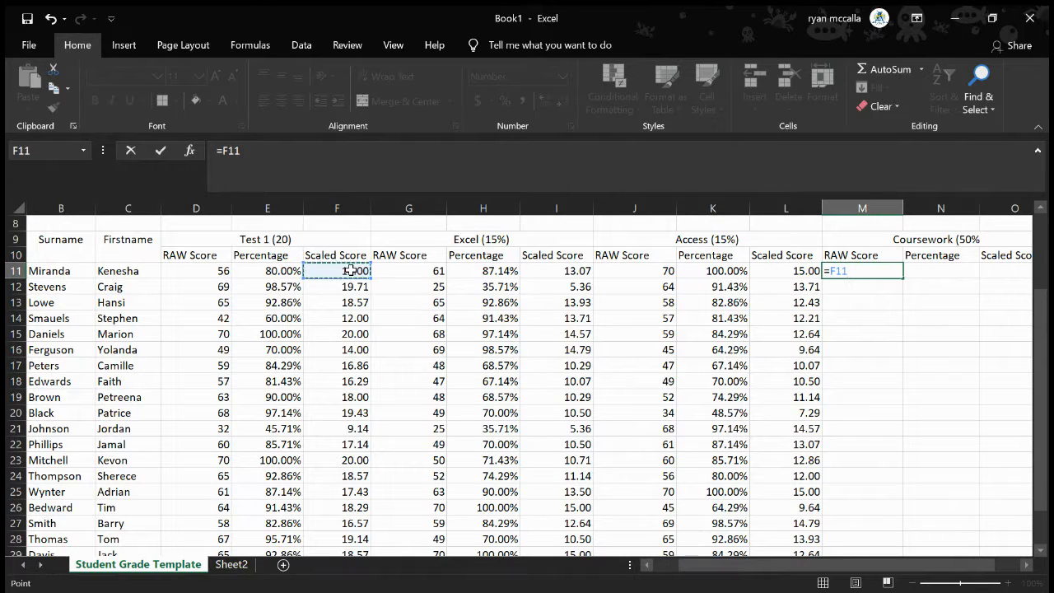
{"action": "type", "text": "+"}
{"action": "left_click", "coordinate": [550, 278]}
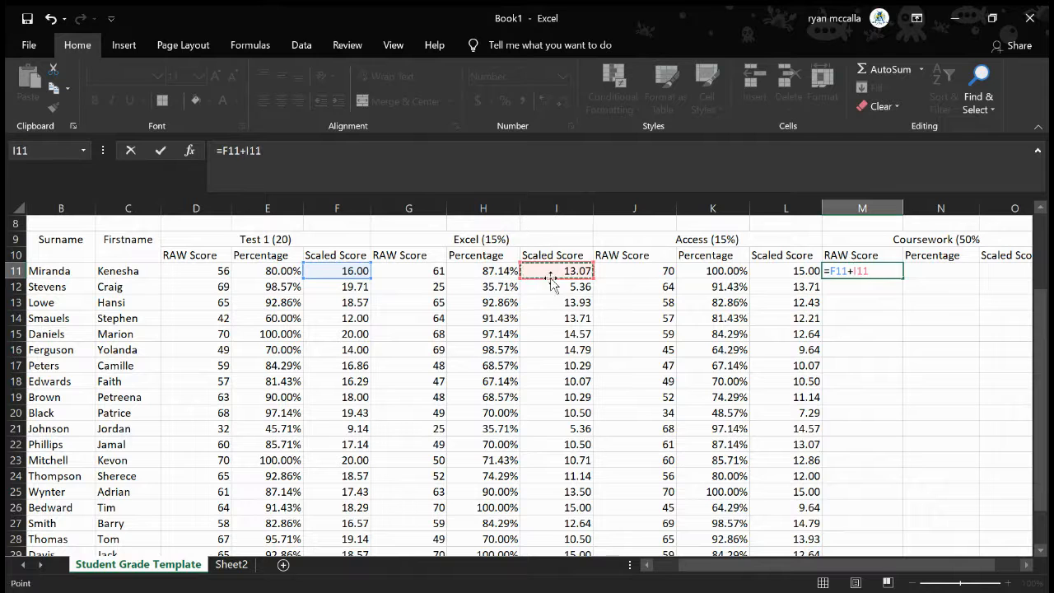
{"action": "type", "text": "+"}
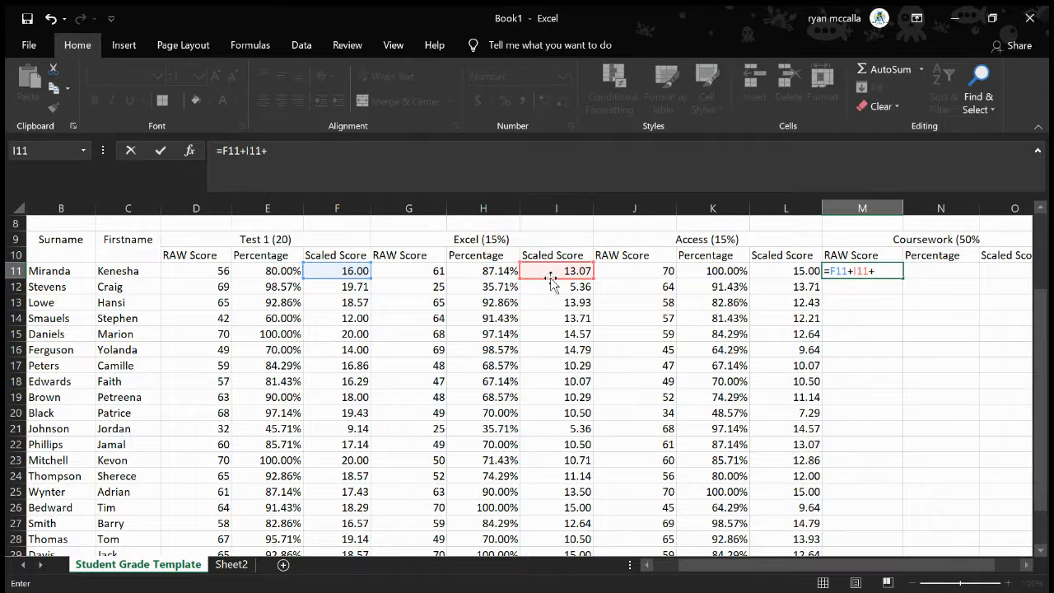
{"action": "left_click", "coordinate": [782, 272]}
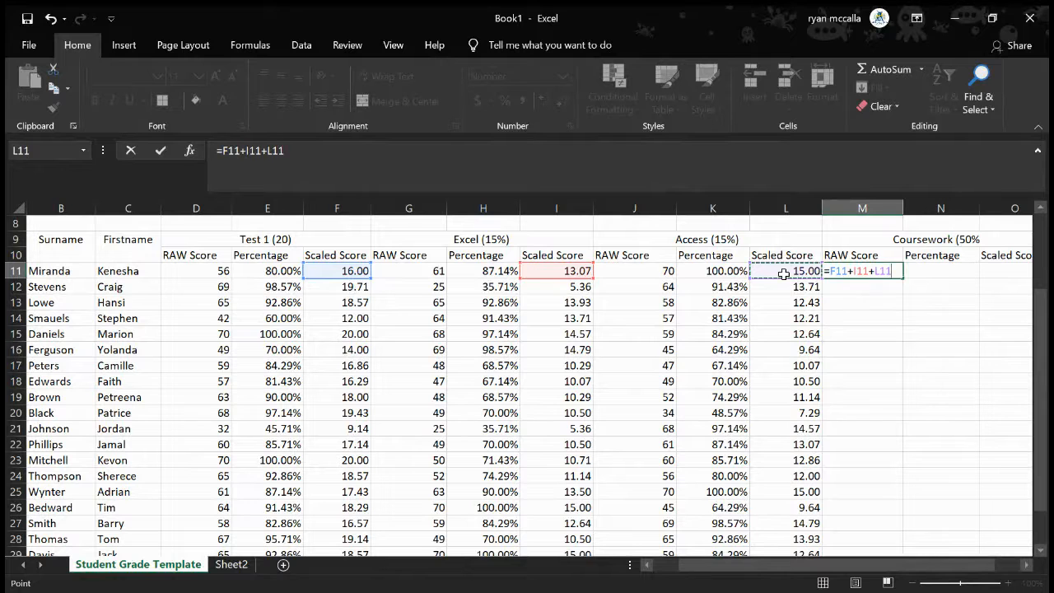
{"action": "key", "text": "Return"}
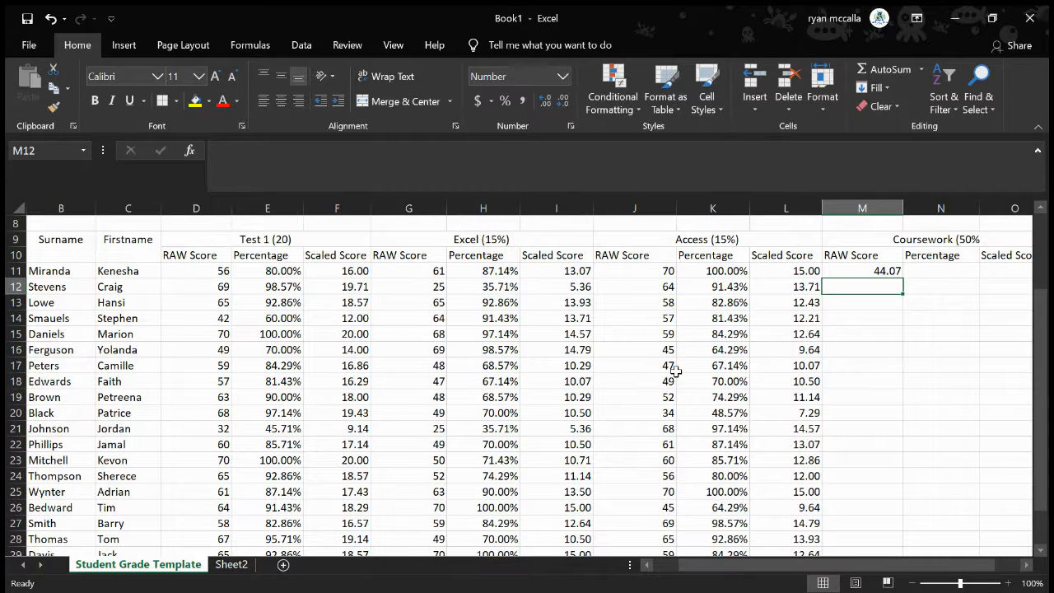
Copy the coursework raw score formula from M11 down through M31 for all students
{"action": "left_click", "coordinate": [888, 274]}
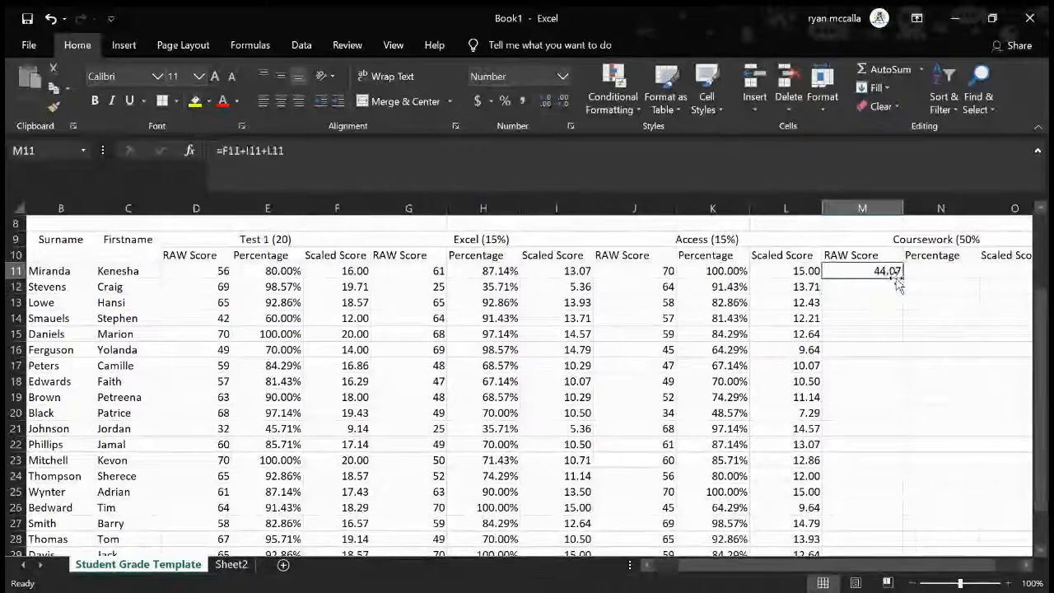
{"action": "scroll", "coordinate": [893, 353], "scroll_direction": "down", "scroll_amount": 1}
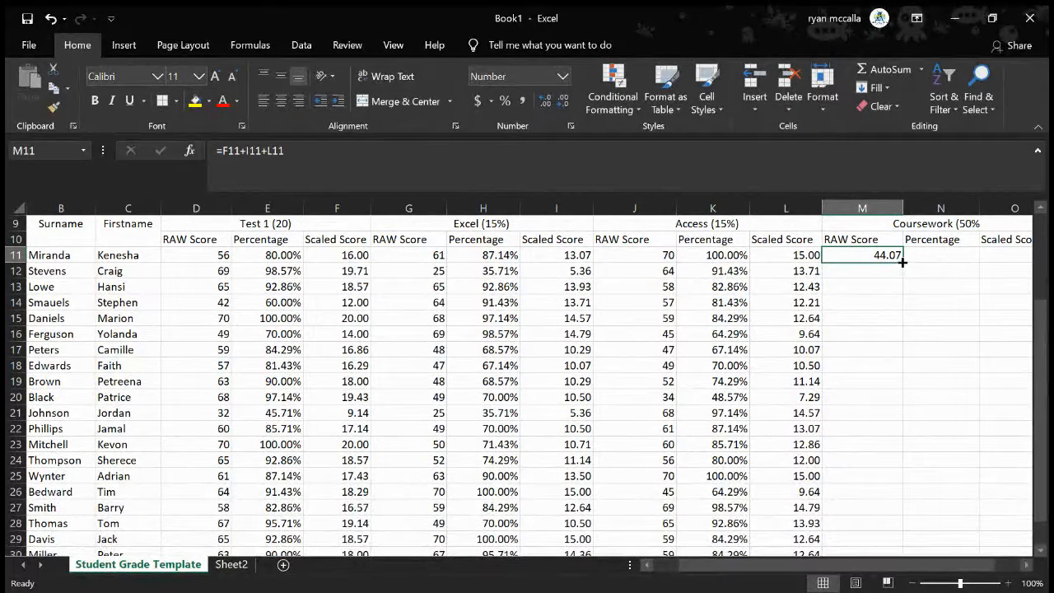
{"action": "mouse_move", "coordinate": [906, 263]}
{"action": "left_mouse_down"}
{"action": "mouse_move", "coordinate": [886, 554]}
{"action": "mouse_move", "coordinate": [884, 511]}
{"action": "mouse_move", "coordinate": [884, 528]}
{"action": "left_mouse_up"}
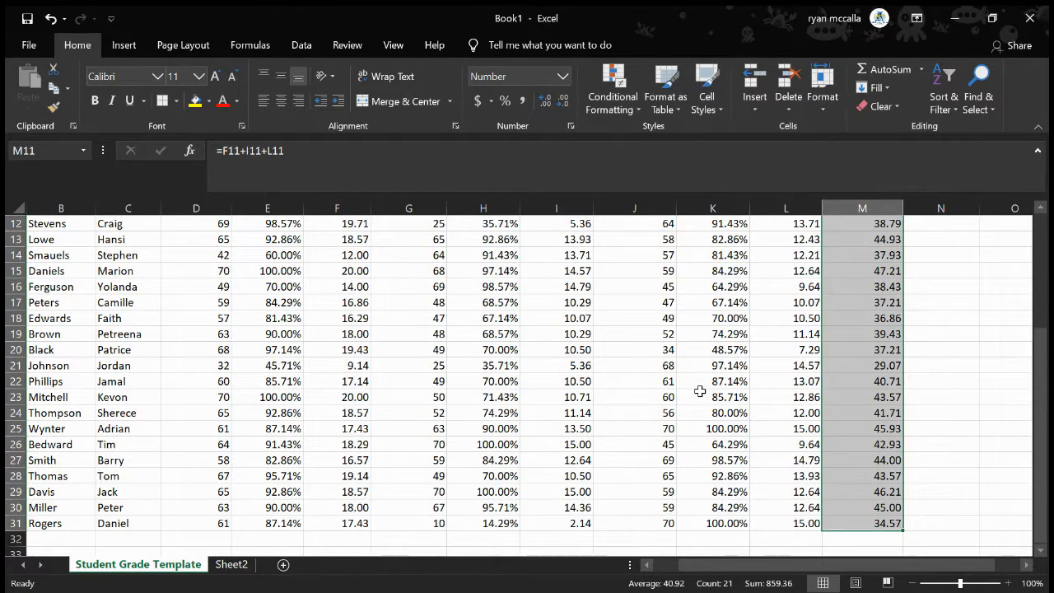
{"action": "scroll", "coordinate": [699, 391], "scroll_direction": "up", "scroll_amount": 3}
{"action": "scroll", "coordinate": [699, 391], "scroll_direction": "down", "scroll_amount": 2}
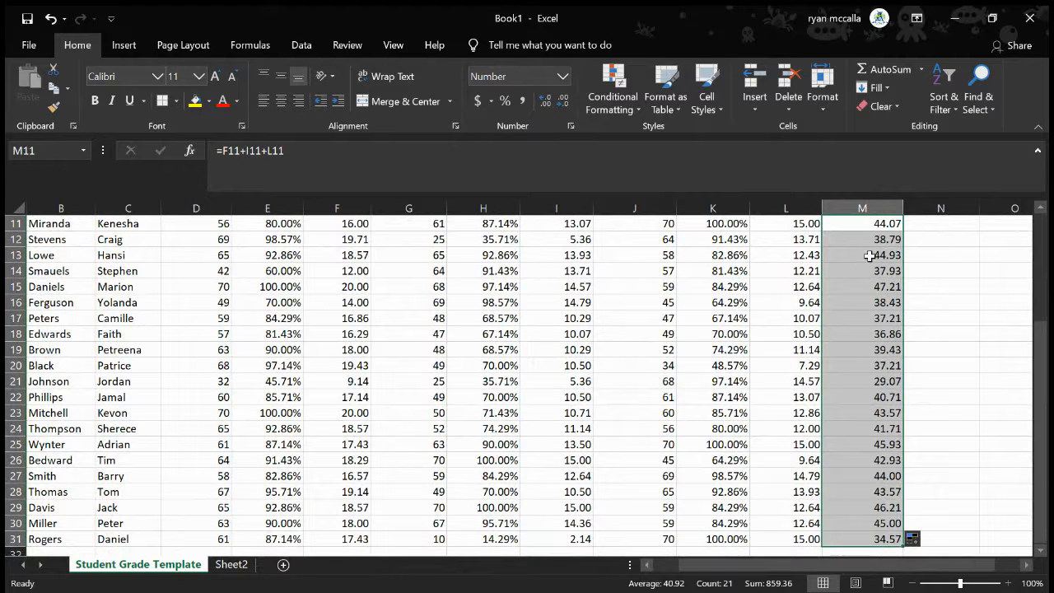
{"action": "scroll", "coordinate": [911, 352], "scroll_direction": "up", "scroll_amount": 2}
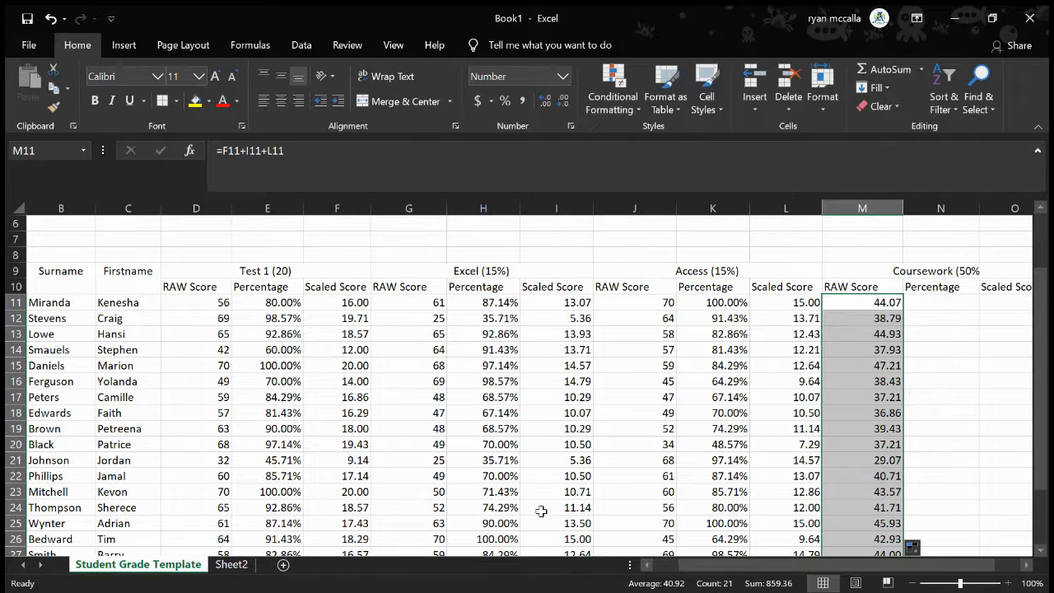
{"action": "left_click", "coordinate": [847, 286]}
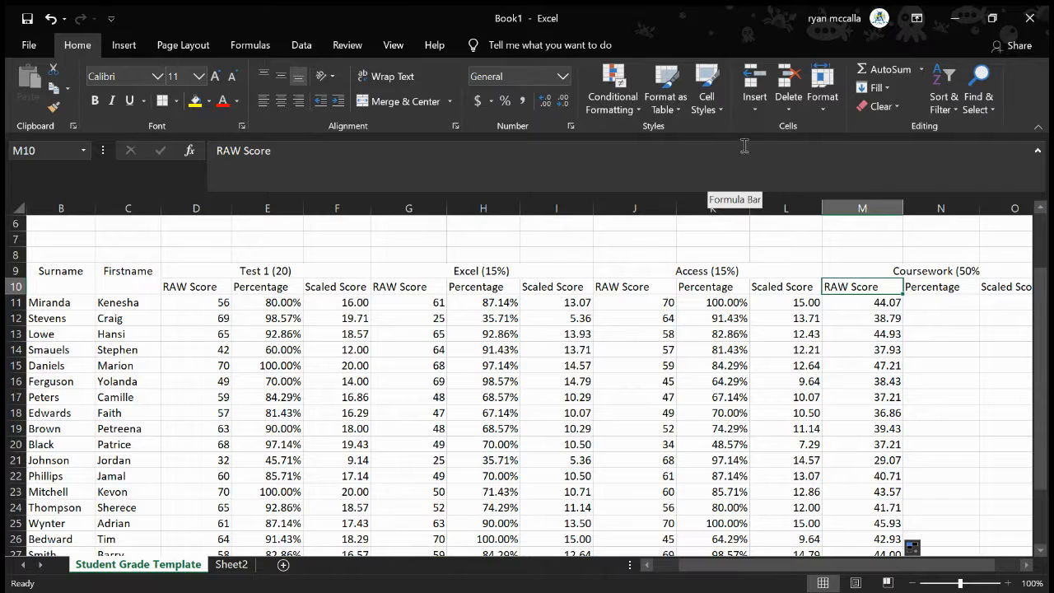
{"action": "left_click", "coordinate": [940, 304]}
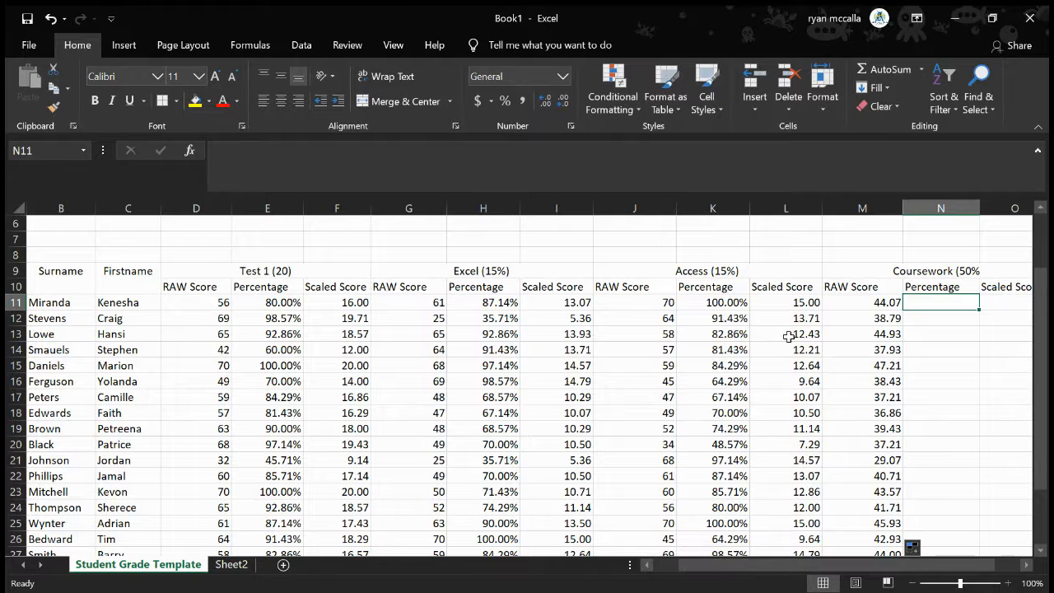
{"action": "left_click", "coordinate": [856, 304]}
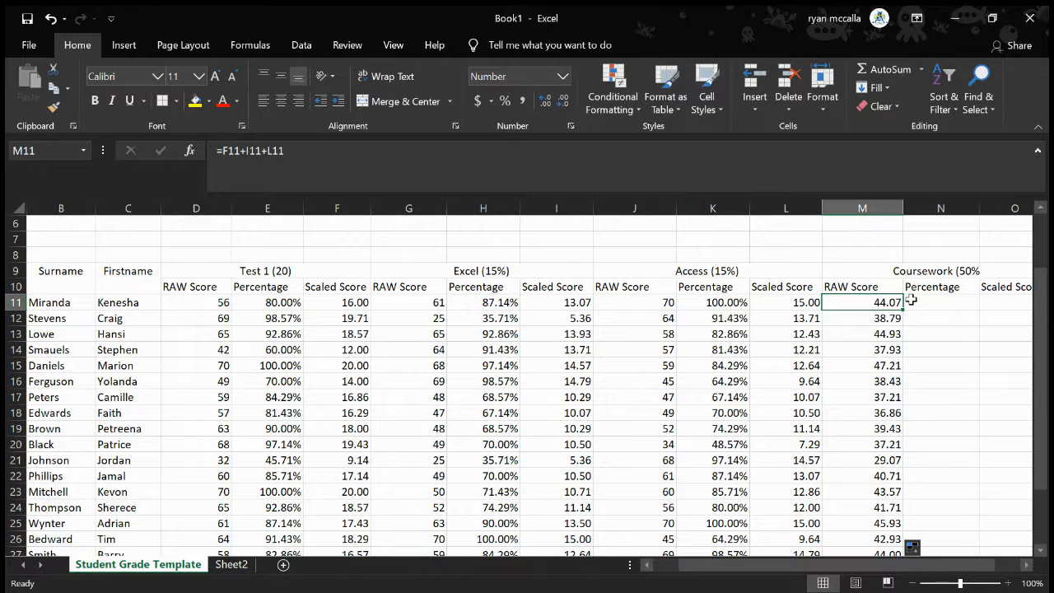
{"action": "left_click", "coordinate": [856, 286]}
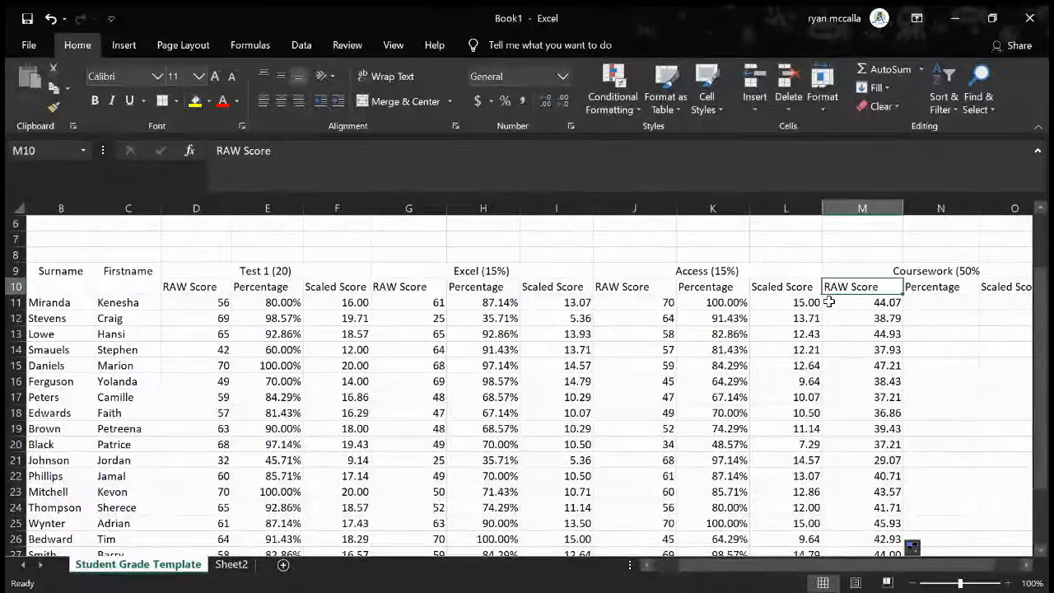
{"action": "left_click", "coordinate": [951, 305]}
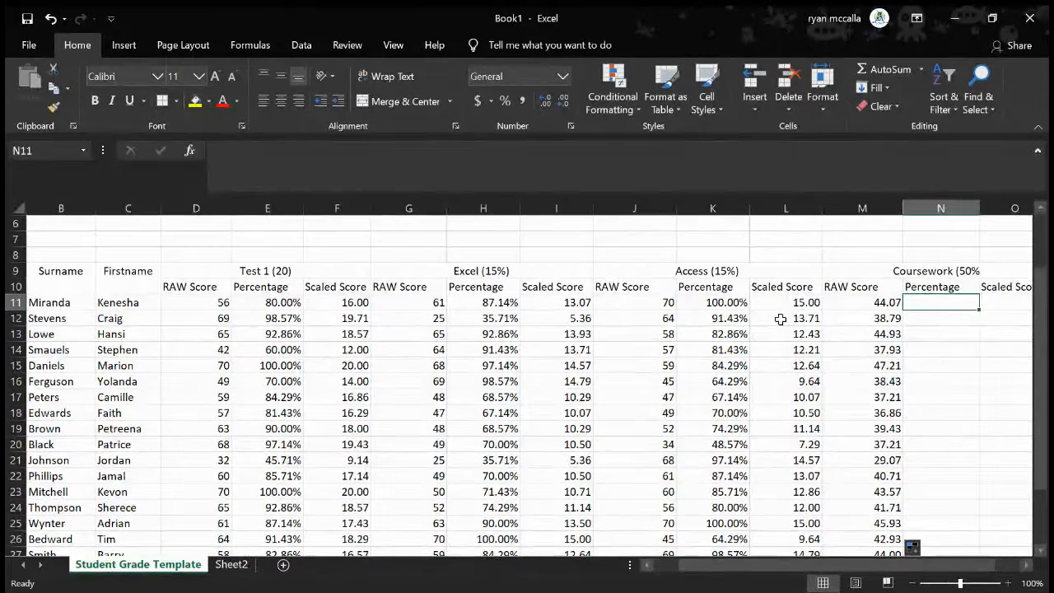
Clear the Scaled Score heading in O10 of the Coursework section
{"action": "scroll", "coordinate": [779, 318], "scroll_direction": "right", "scroll_amount": 2}
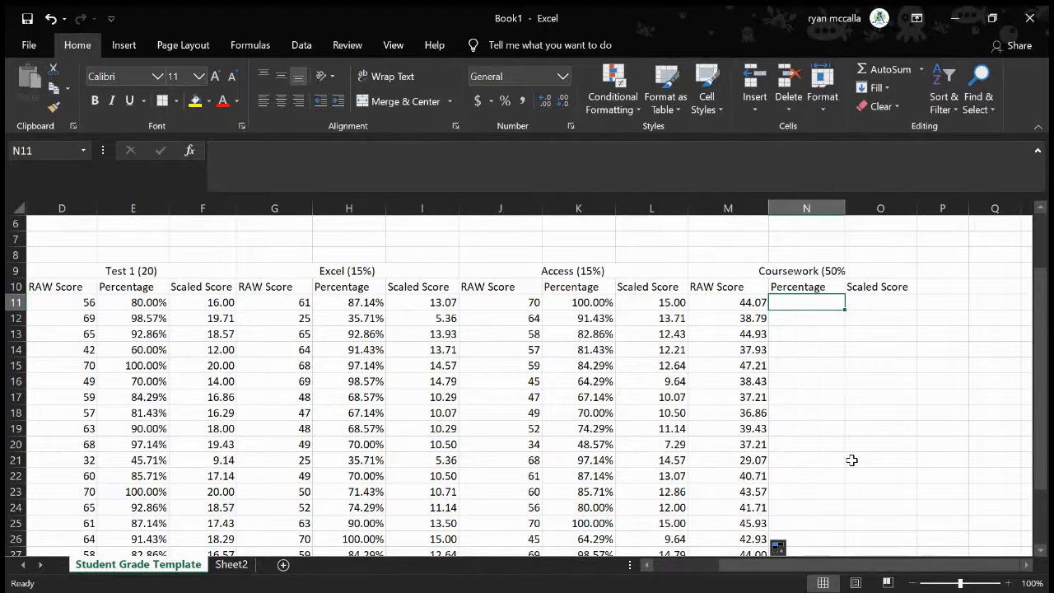
{"action": "left_click", "coordinate": [860, 286]}
{"action": "key", "text": "Delete"}
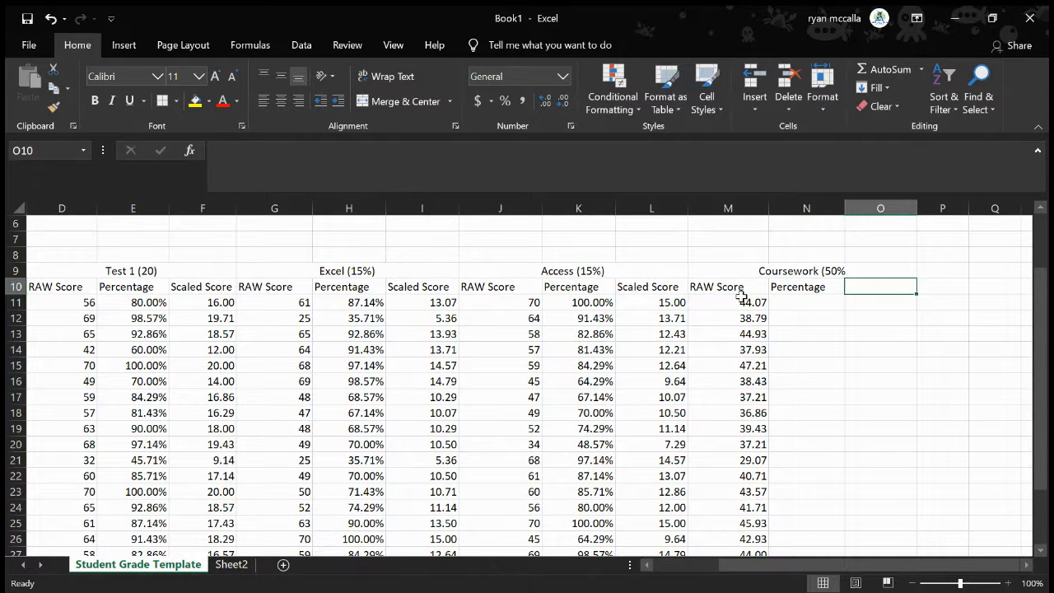
Enter =M11/50 in N11 to calculate the first student's coursework percentage
{"action": "left_click", "coordinate": [804, 304]}
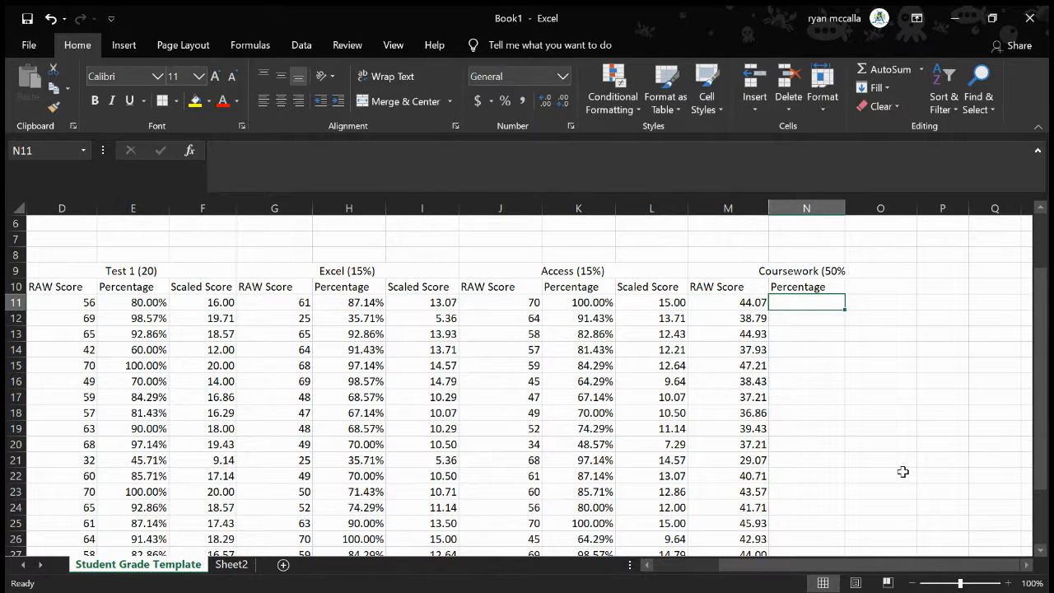
{"action": "type", "text": "="}
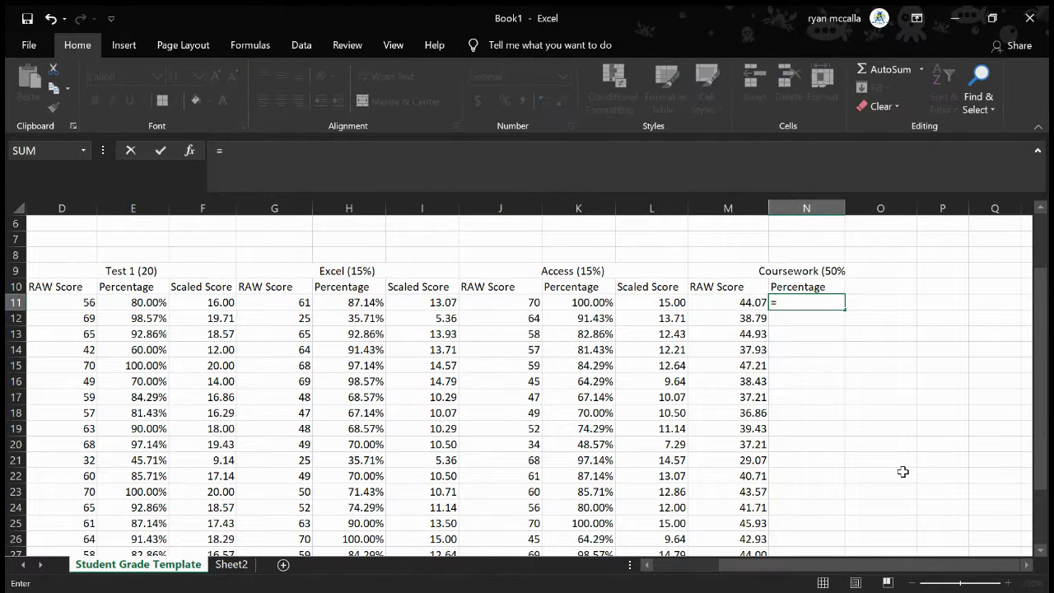
{"action": "left_click", "coordinate": [734, 301]}
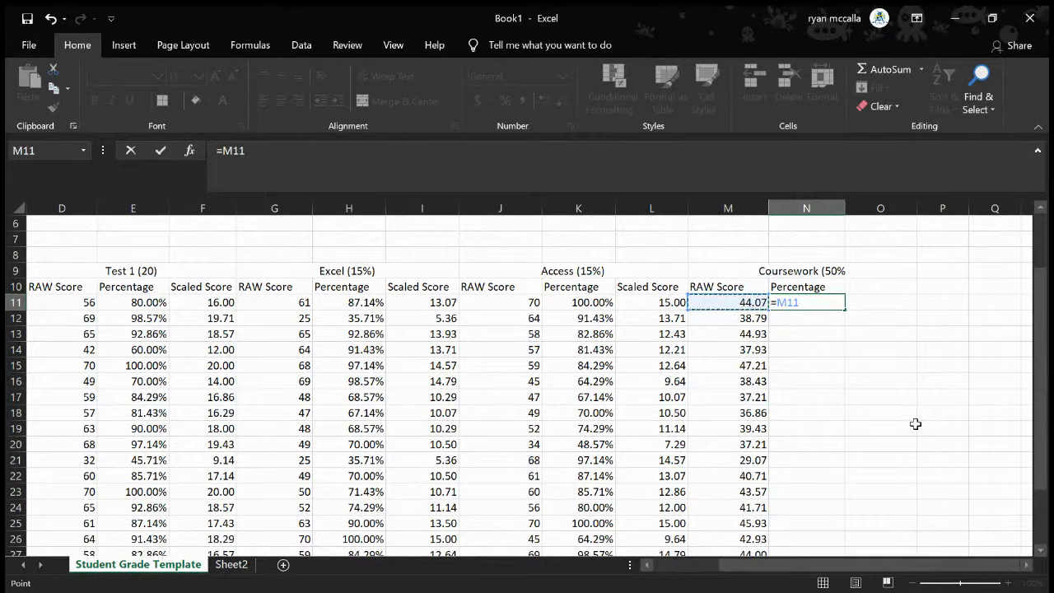
{"action": "type", "text": "/"}
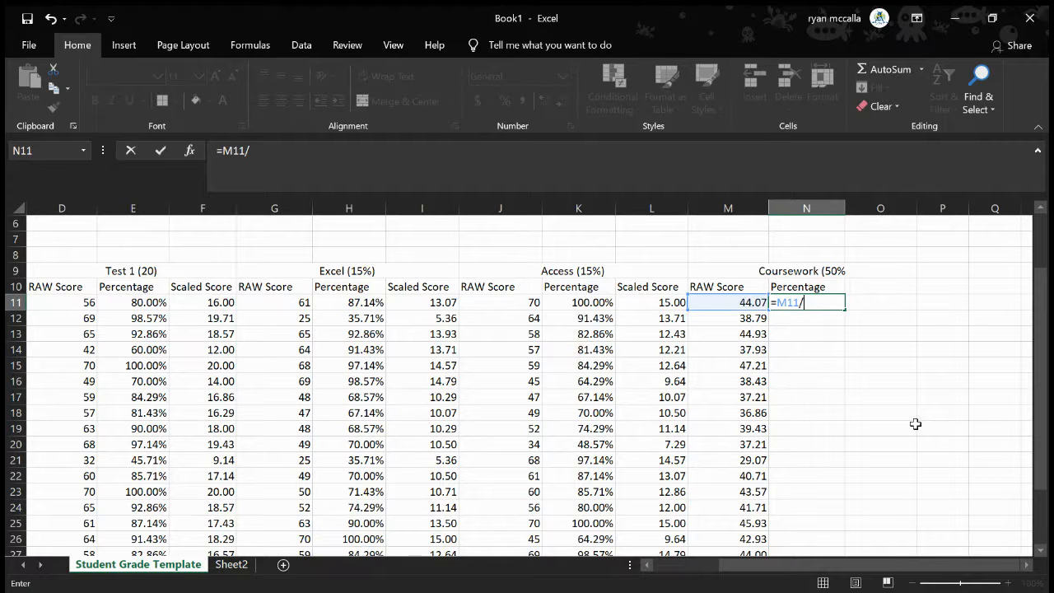
{"action": "type", "text": "50"}
{"action": "key", "text": "Return"}
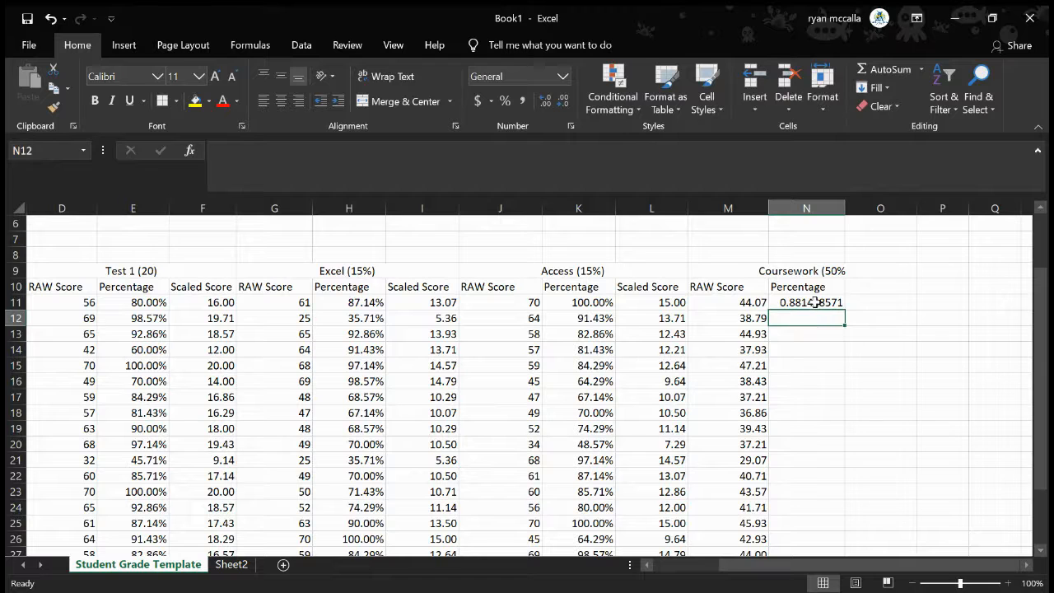
Copy the coursework percentage formula from N11 down through N31 and apply percentage formatting to those cells
{"action": "left_click_drag", "start_coordinate": [815, 302], "coordinate": [821, 536]}
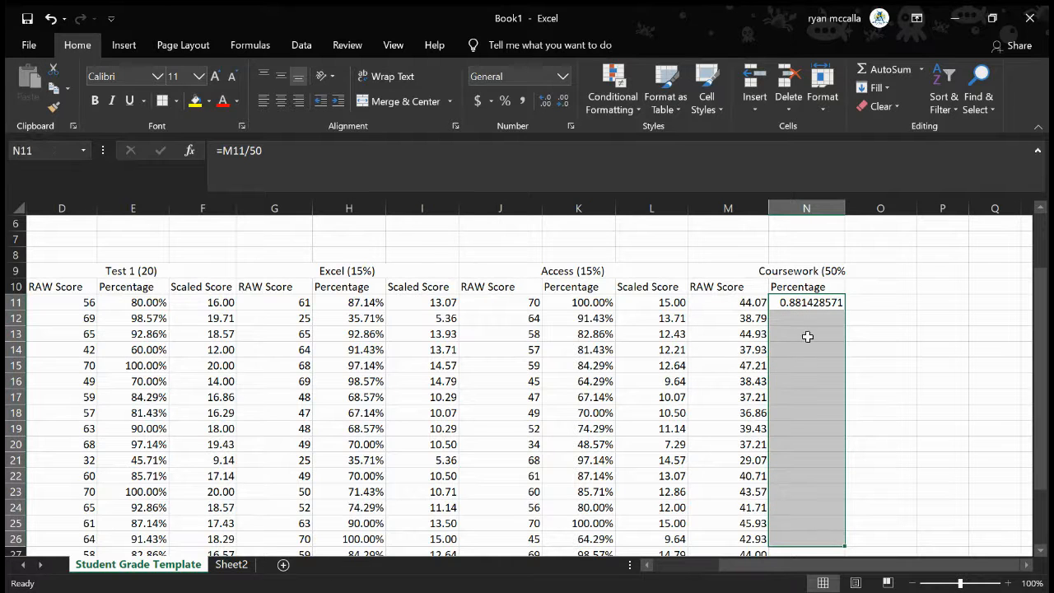
{"action": "left_click", "coordinate": [822, 303]}
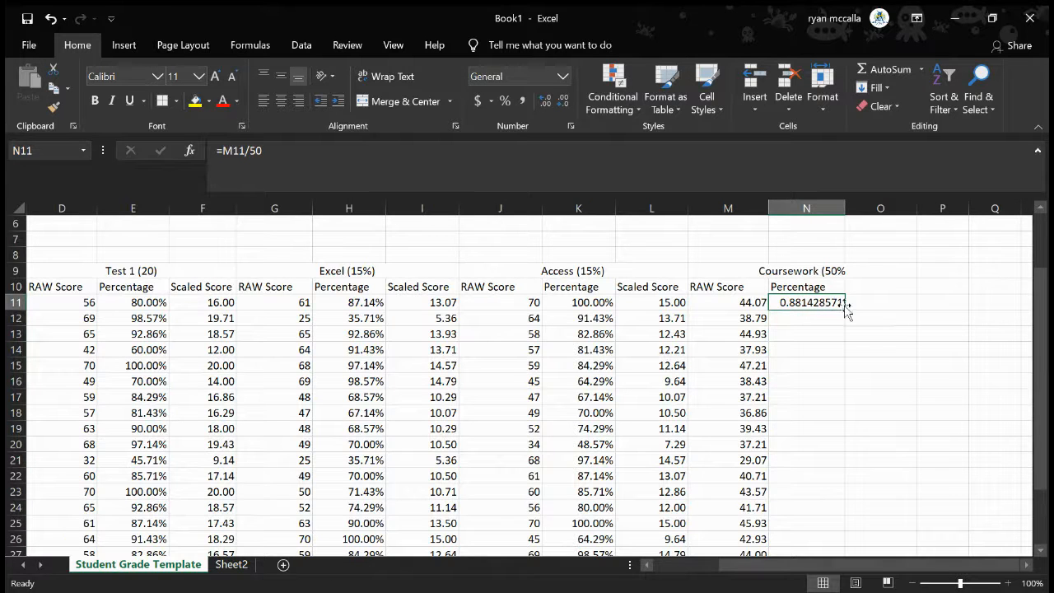
{"action": "left_click_drag", "start_coordinate": [845, 309], "coordinate": [843, 512]}
{"action": "scroll", "coordinate": [924, 346], "scroll_direction": "up", "scroll_amount": 3}
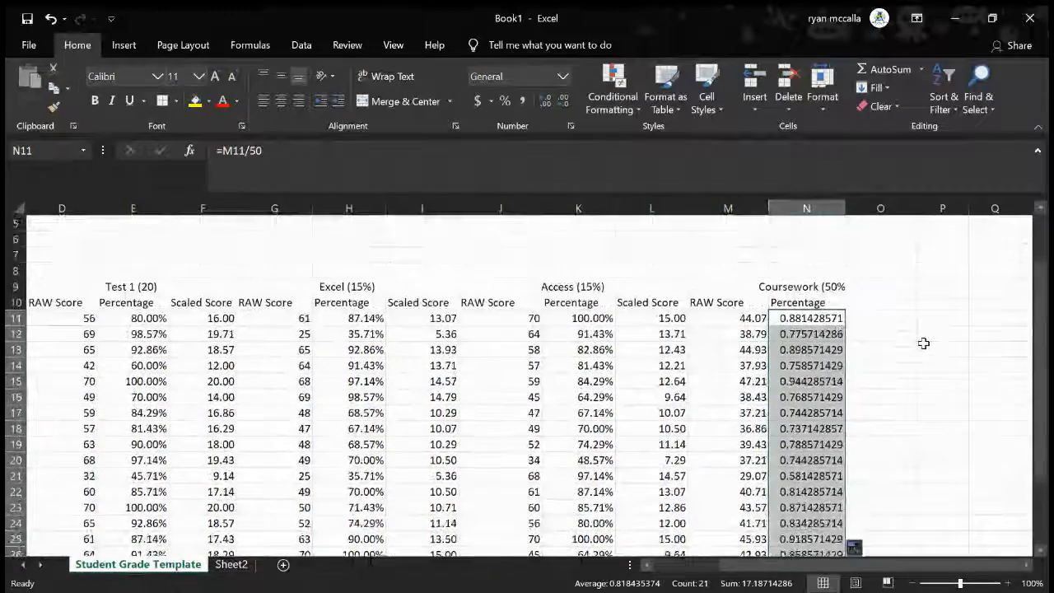
{"action": "left_click", "coordinate": [505, 101]}
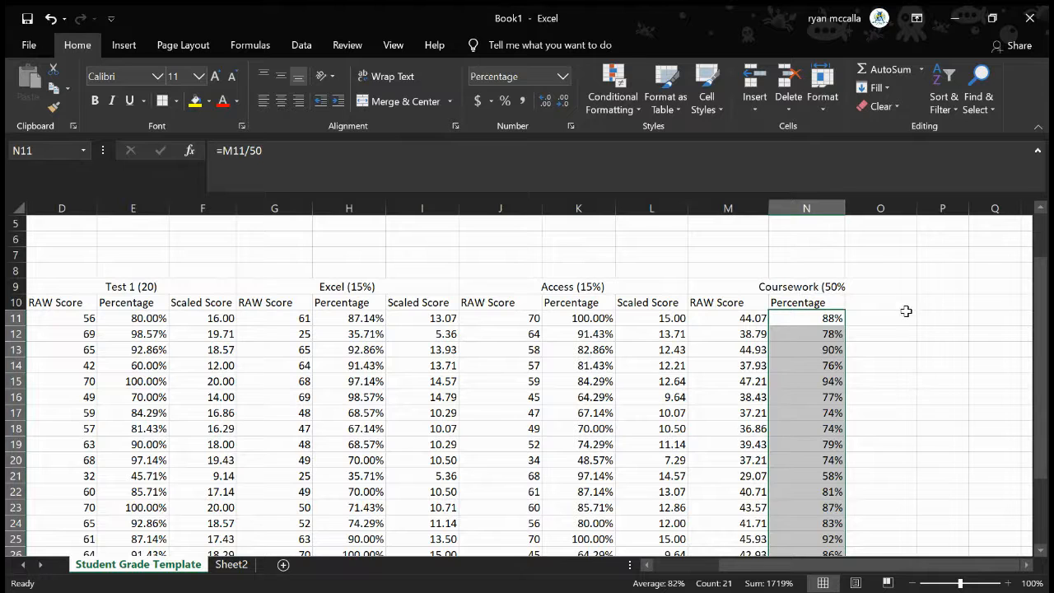
Unmerge the Coursework heading in row 9 and merge and center it across M9:N9 only
{"action": "left_click", "coordinate": [741, 286]}
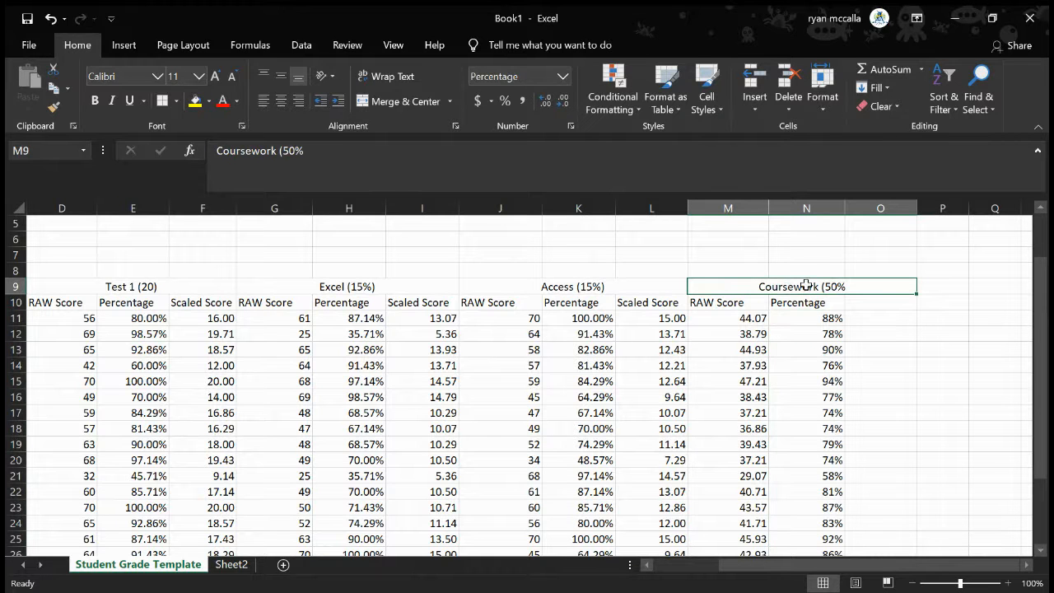
{"action": "left_click", "coordinate": [401, 101]}
{"action": "double_click", "coordinate": [700, 285]}
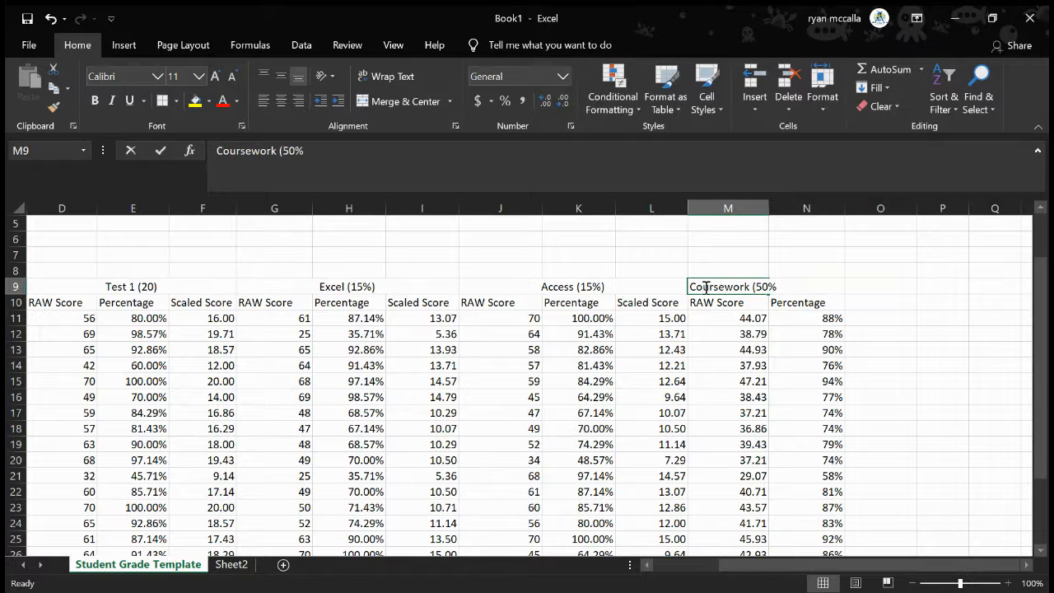
{"action": "left_click_drag", "start_coordinate": [701, 285], "coordinate": [776, 286]}
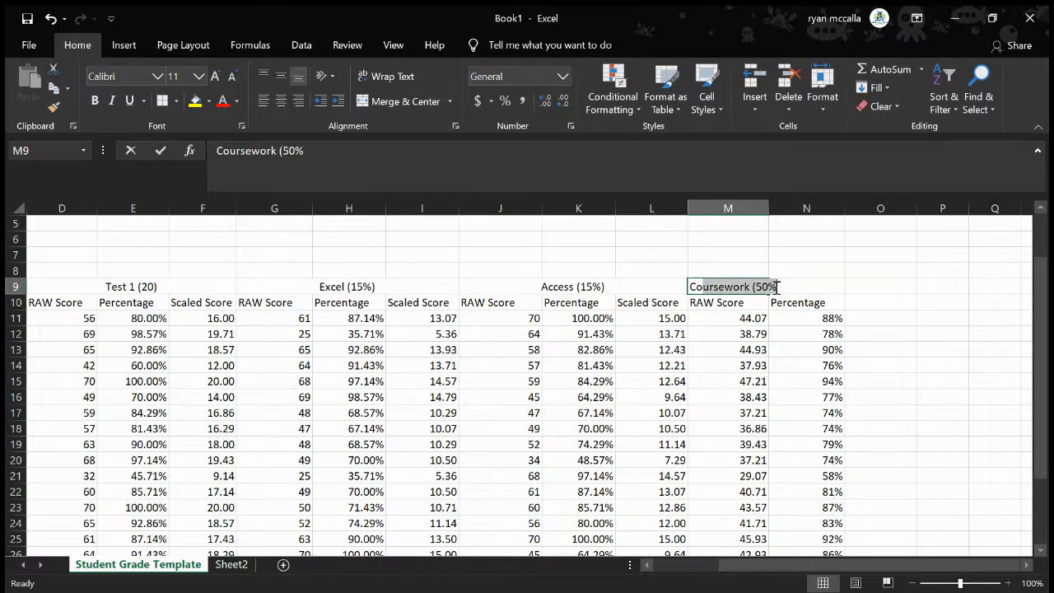
{"action": "left_click", "coordinate": [931, 333]}
{"action": "left_click_drag", "start_coordinate": [739, 285], "coordinate": [793, 290]}
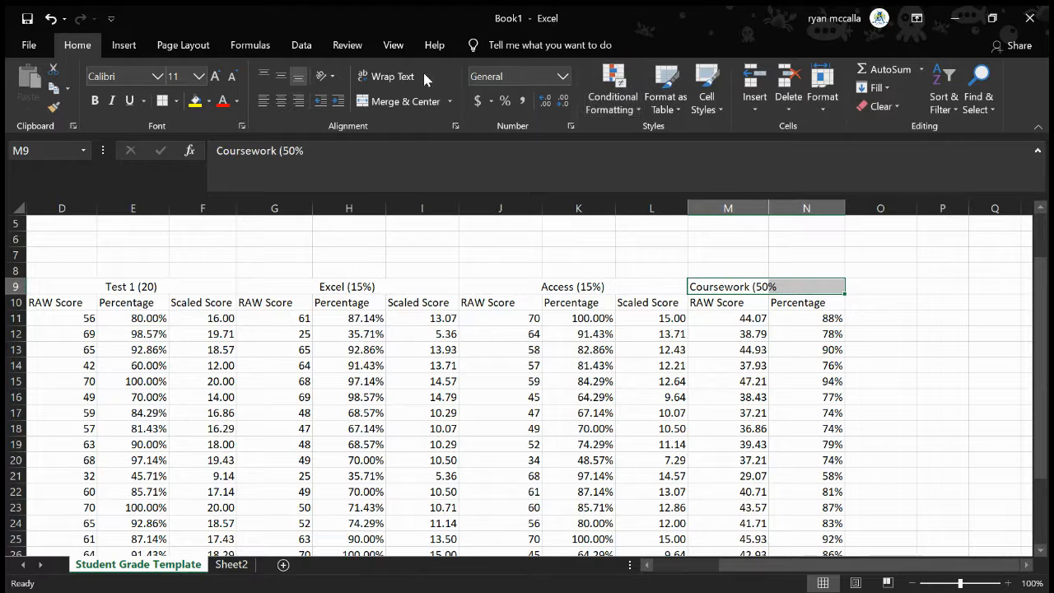
{"action": "left_click", "coordinate": [404, 103]}
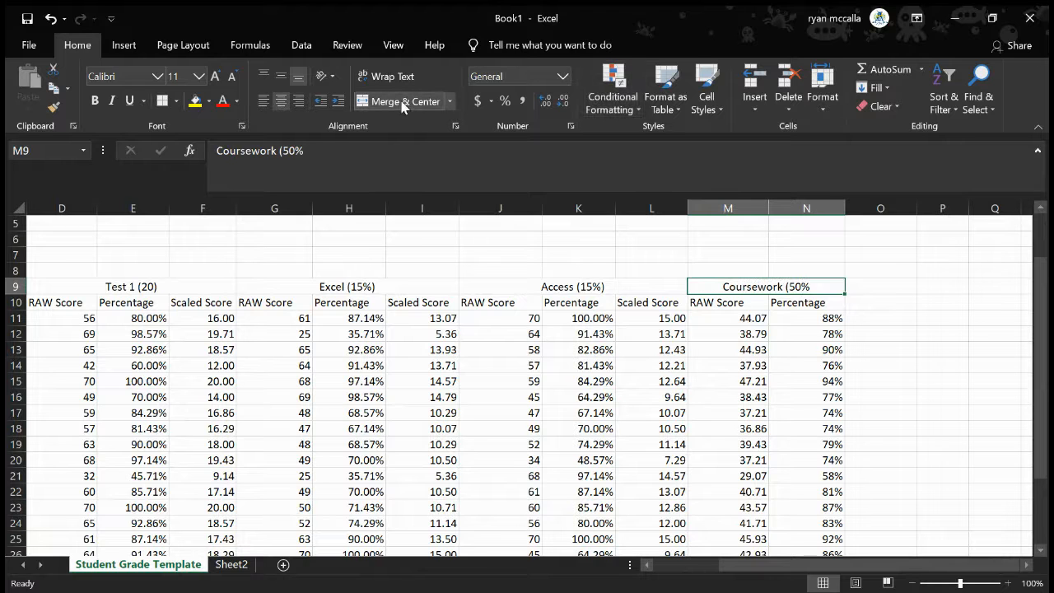
Enter the heading Final Examination in O9 and merge and center it across O9:Q9
{"action": "left_click", "coordinate": [863, 284]}
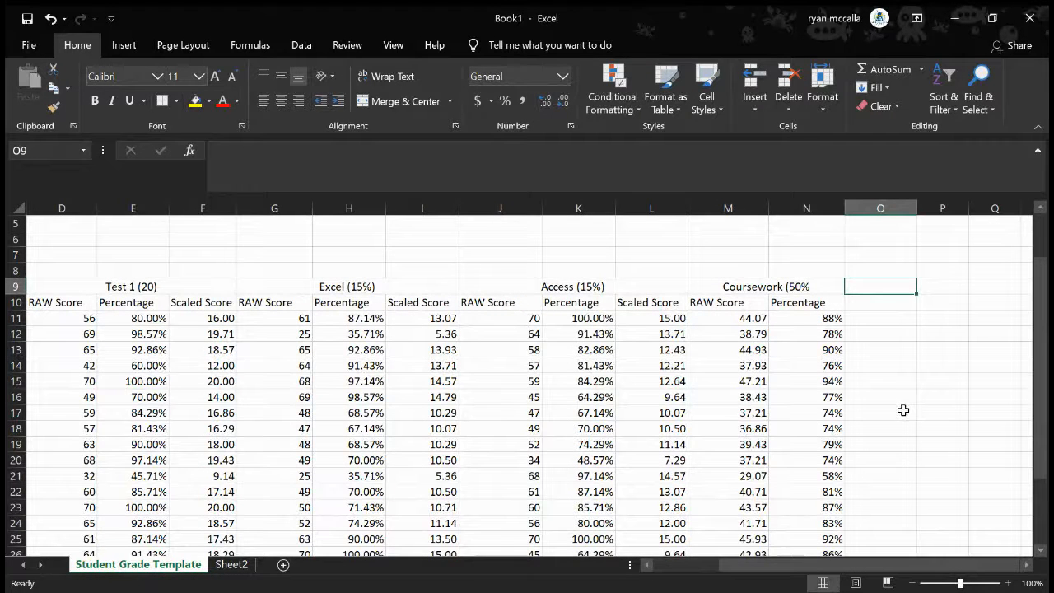
{"action": "scroll", "coordinate": [739, 386], "scroll_direction": "right", "scroll_amount": 2}
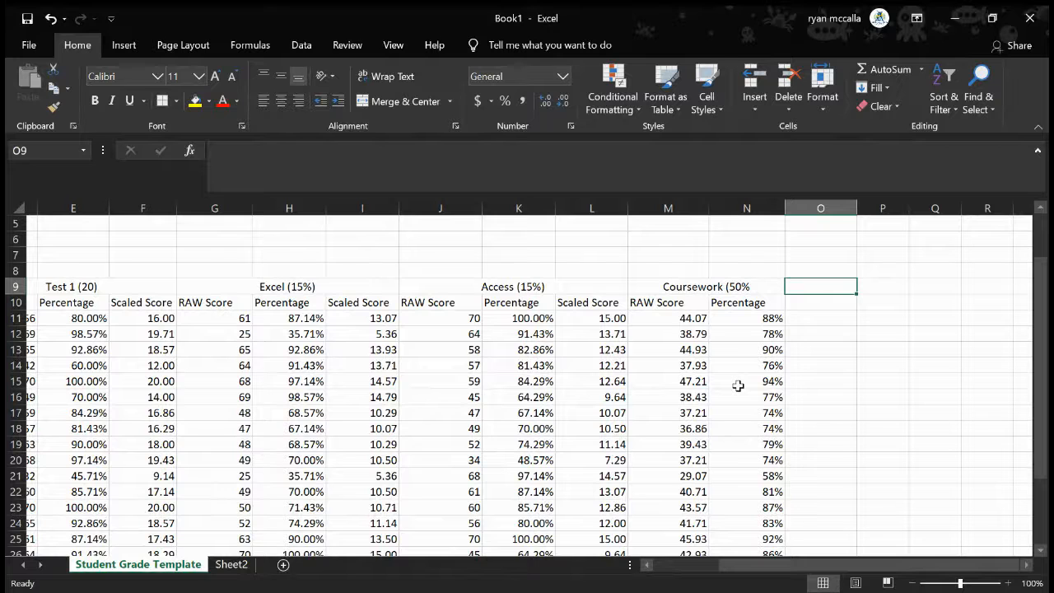
{"action": "type", "text": "F"}
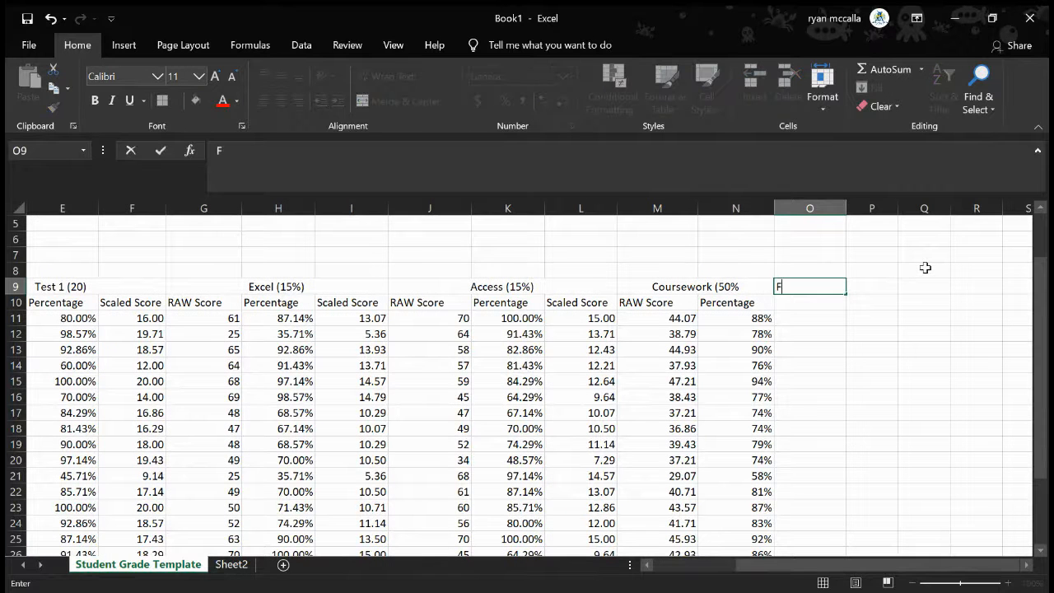
{"action": "type", "text": "inal Examination"}
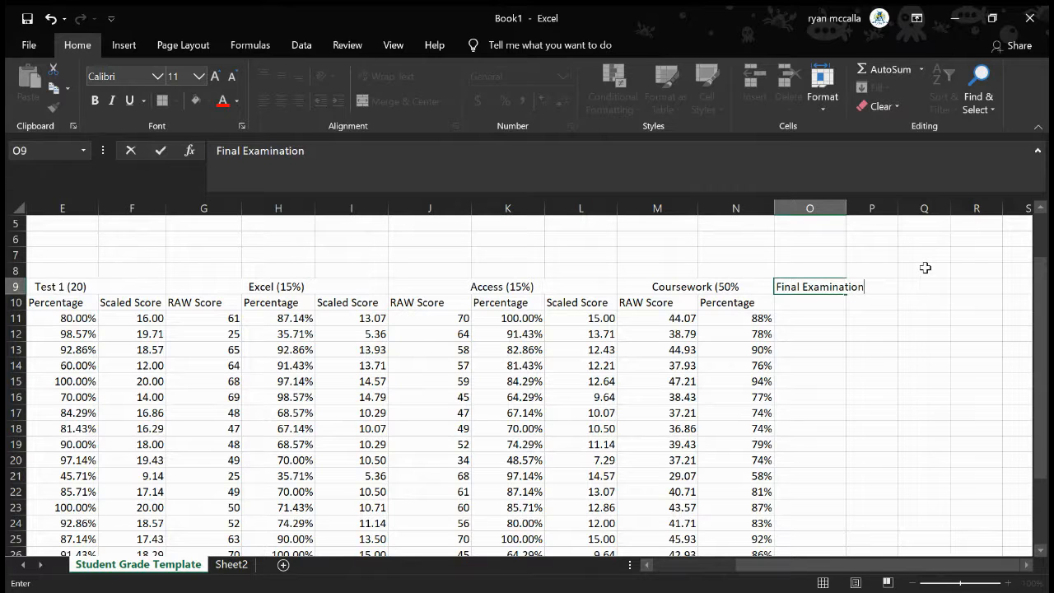
{"action": "left_click", "coordinate": [878, 349]}
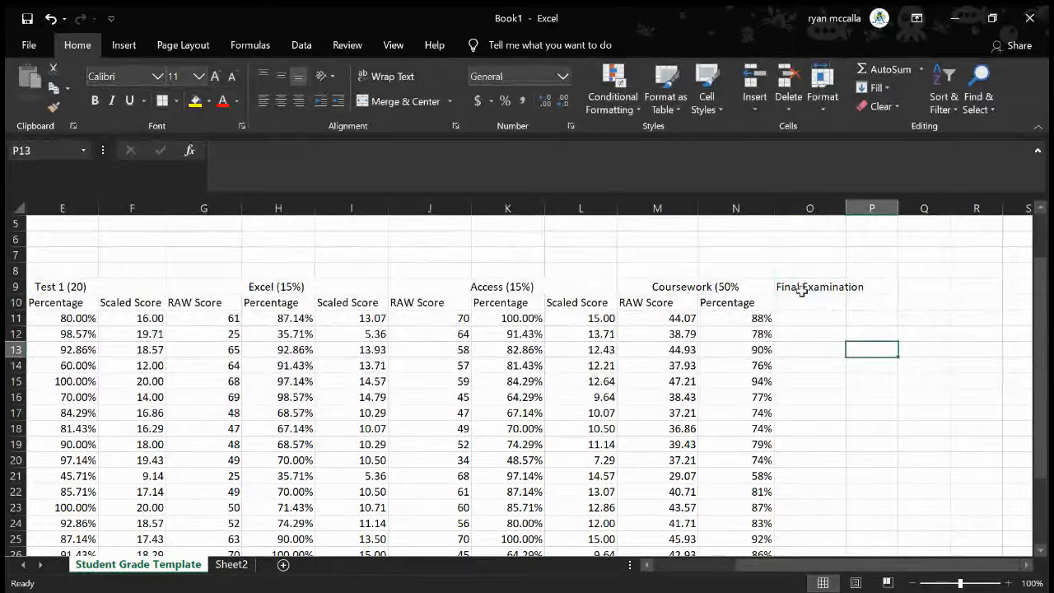
{"action": "left_click_drag", "start_coordinate": [801, 291], "coordinate": [914, 286]}
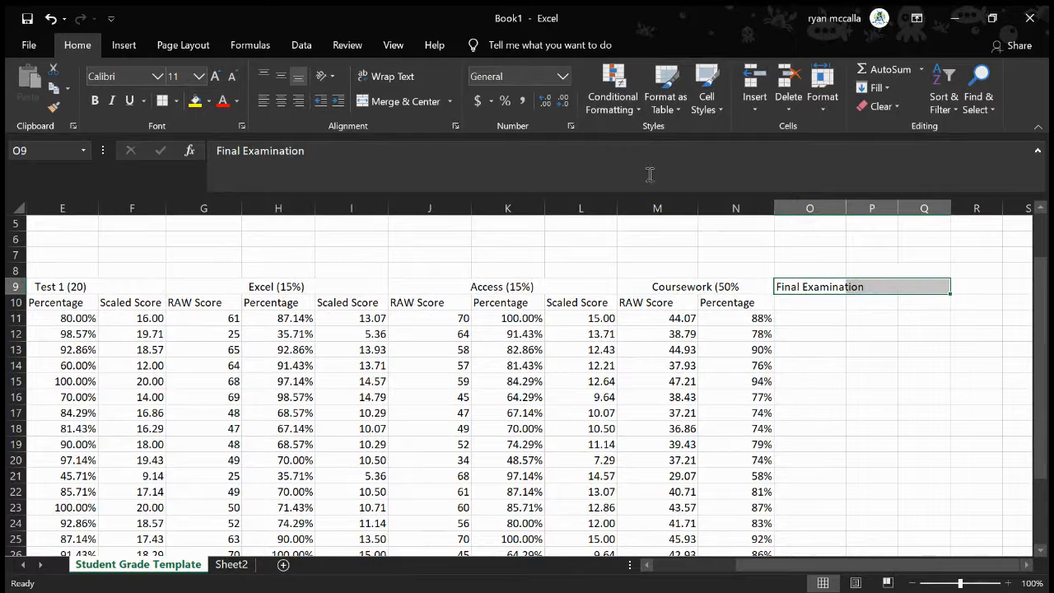
{"action": "left_click", "coordinate": [401, 101]}
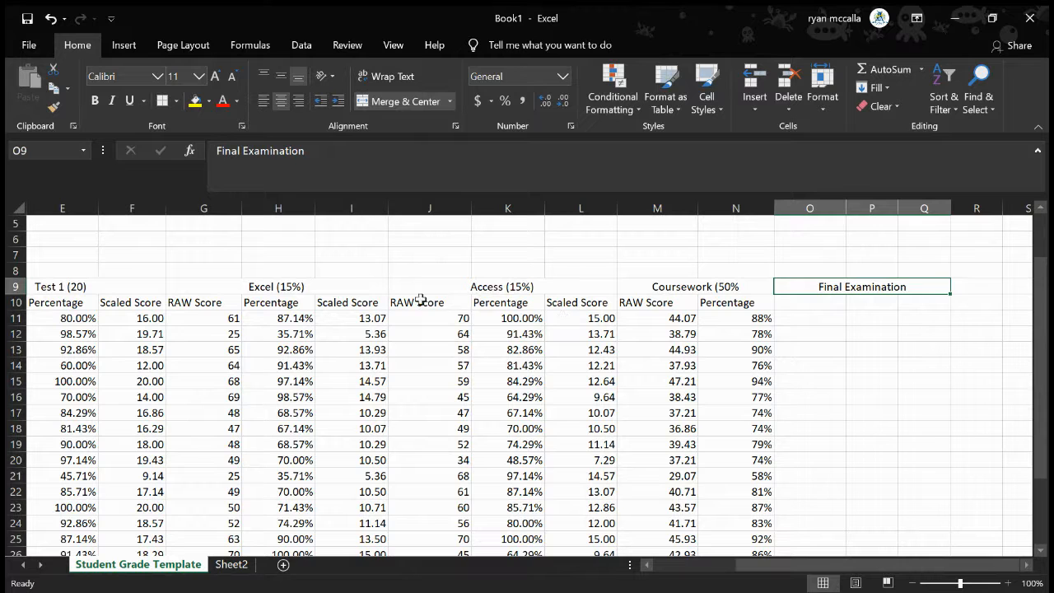
Copy the RAW Score, Percentage and Scaled Score headings from J10:L10 to O10:Q10 and widen columns P and Q to fit them
{"action": "left_click_drag", "start_coordinate": [420, 301], "coordinate": [561, 305]}
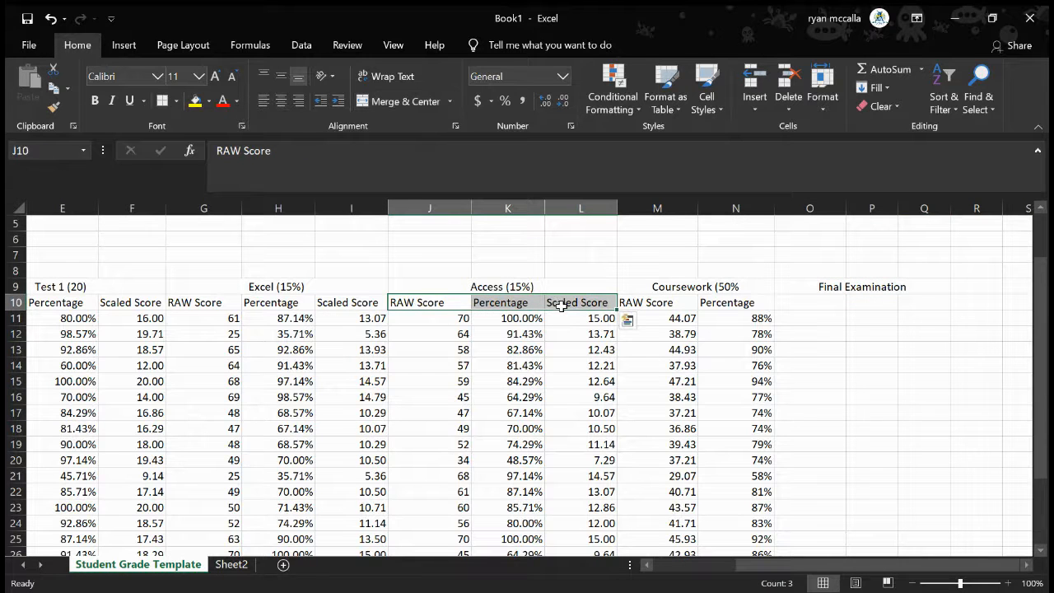
{"action": "key", "text": "ctrl+c"}
{"action": "left_click", "coordinate": [817, 303]}
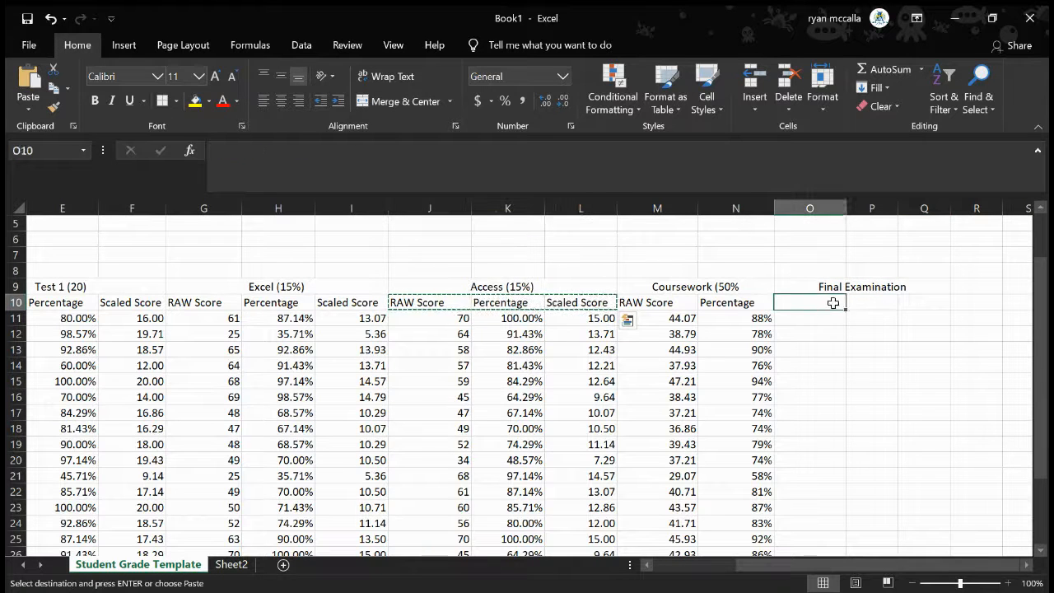
{"action": "left_click_drag", "start_coordinate": [834, 303], "coordinate": [913, 303]}
{"action": "key", "text": "ctrl+v"}
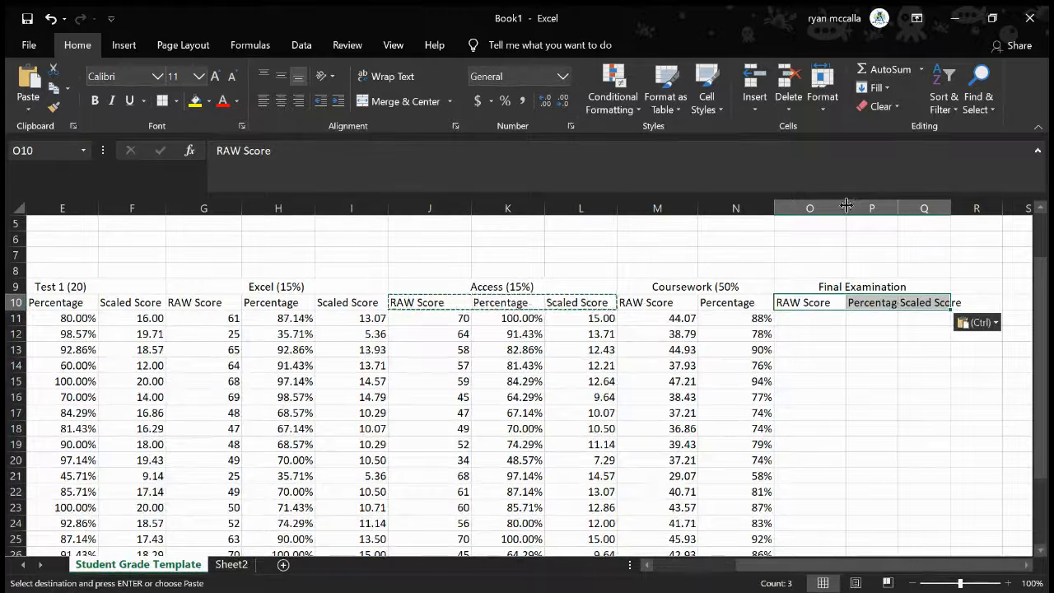
{"action": "left_click_drag", "start_coordinate": [897, 205], "coordinate": [991, 214]}
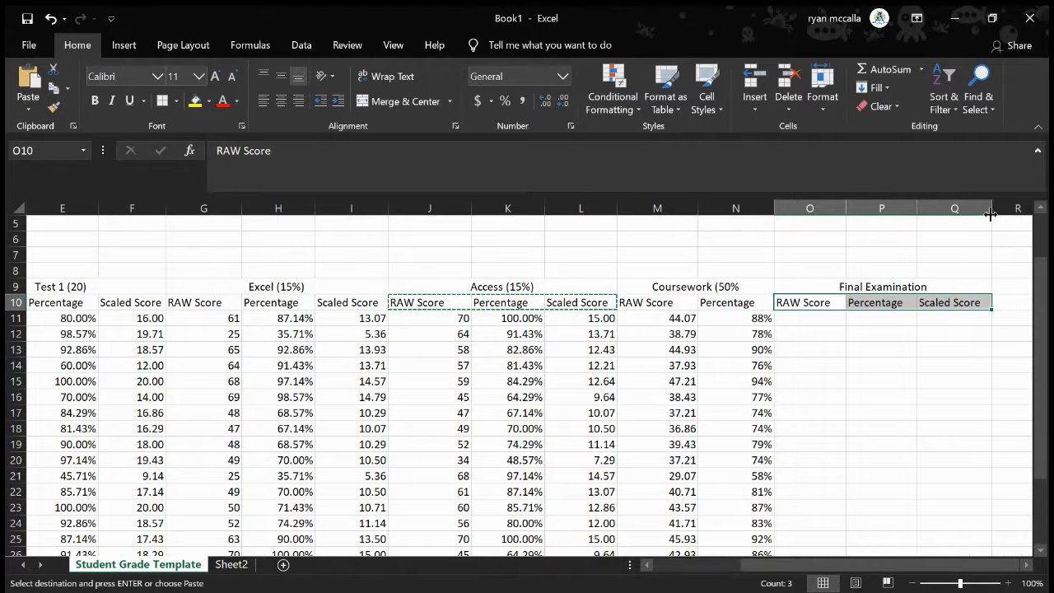
{"action": "left_click", "coordinate": [861, 458]}
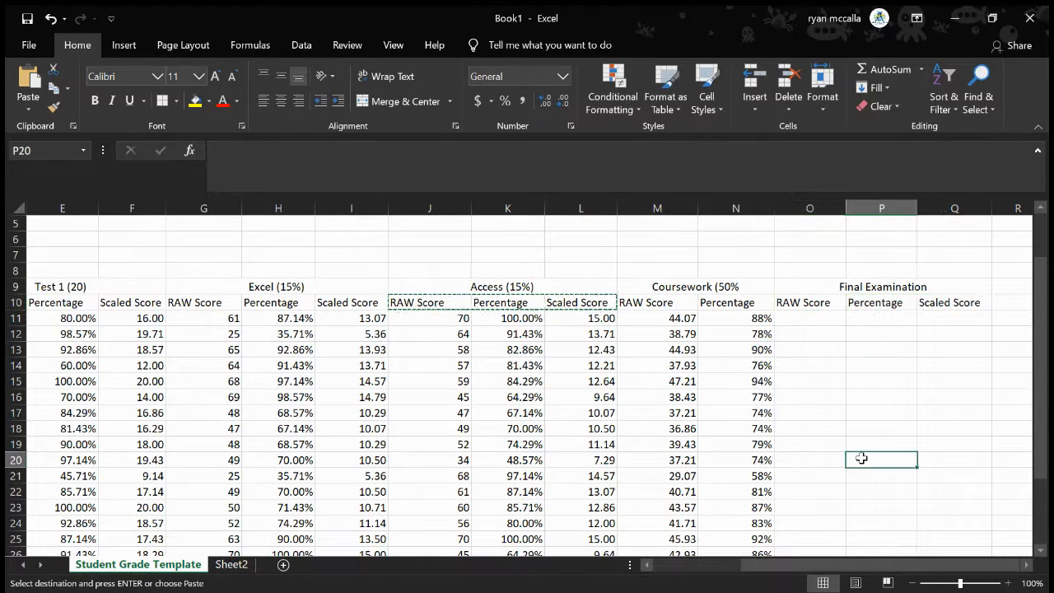
Review the first student's coursework raw score and percentage formulas in M11 and N11
{"action": "left_click", "coordinate": [814, 330]}
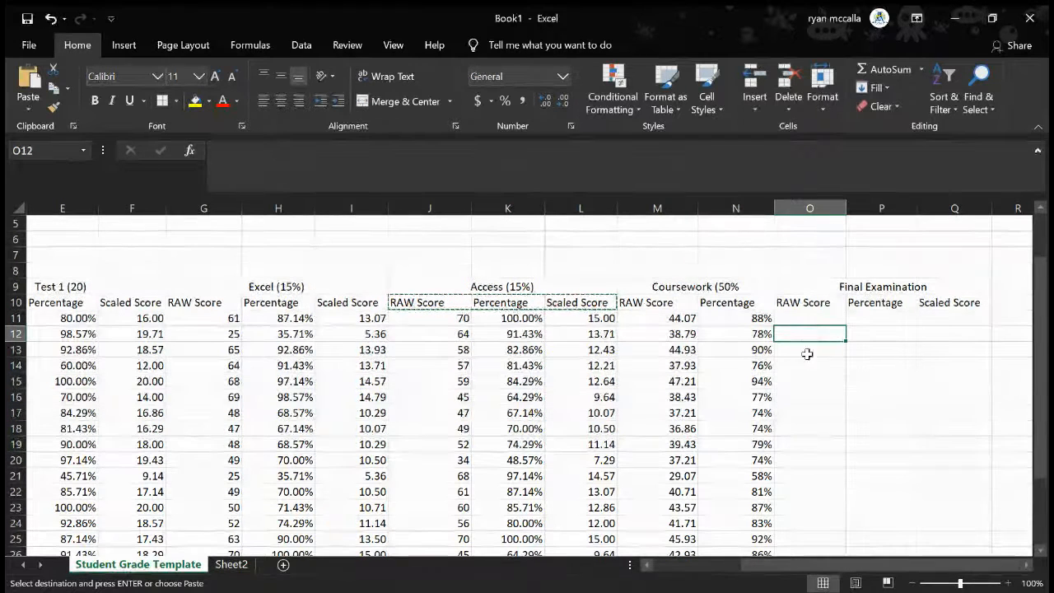
{"action": "double_click", "coordinate": [799, 318]}
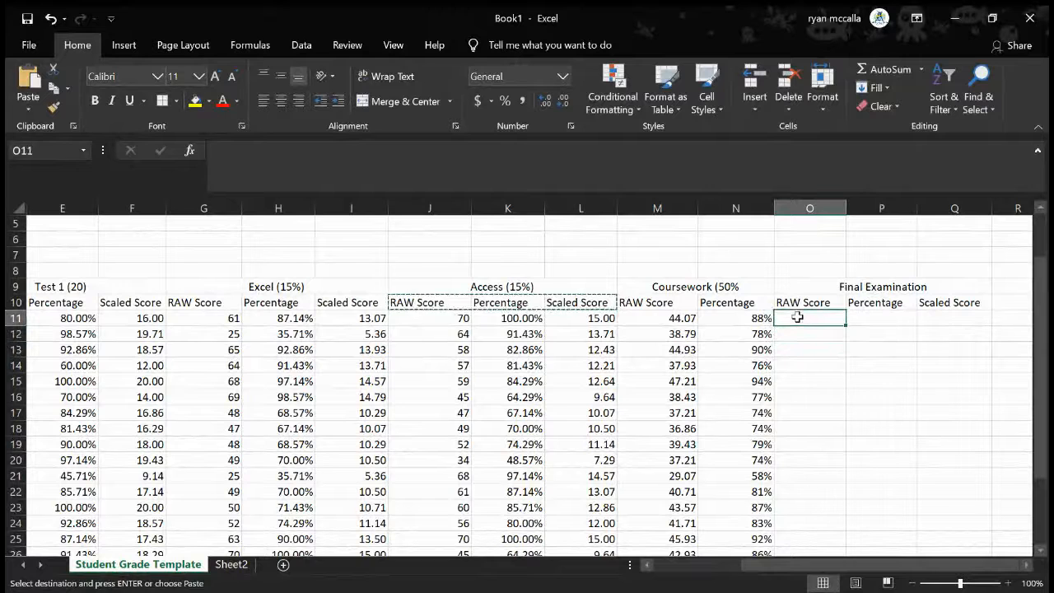
{"action": "left_click", "coordinate": [654, 323]}
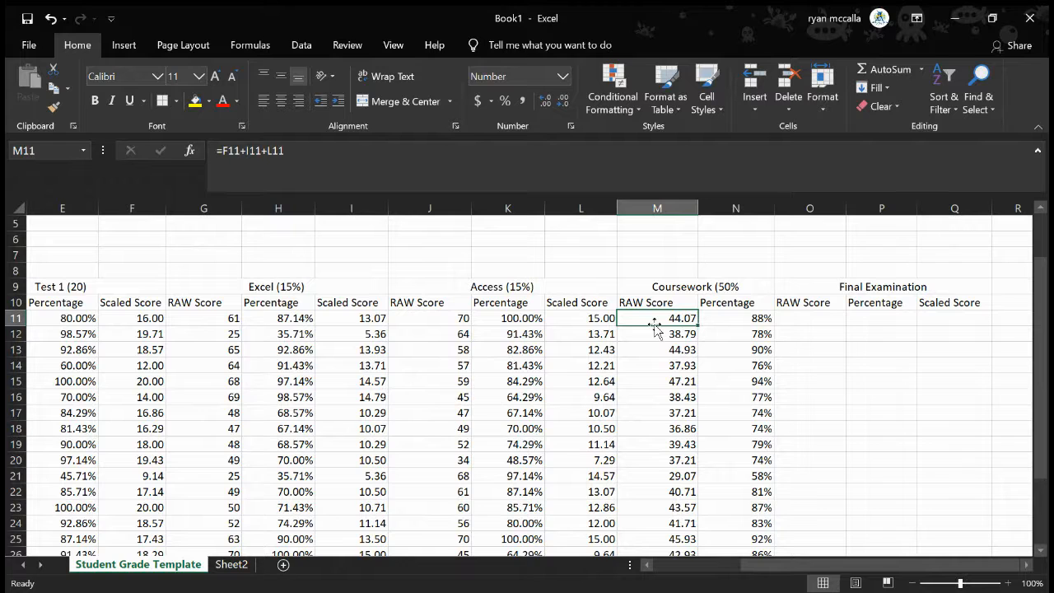
{"action": "left_click", "coordinate": [732, 317]}
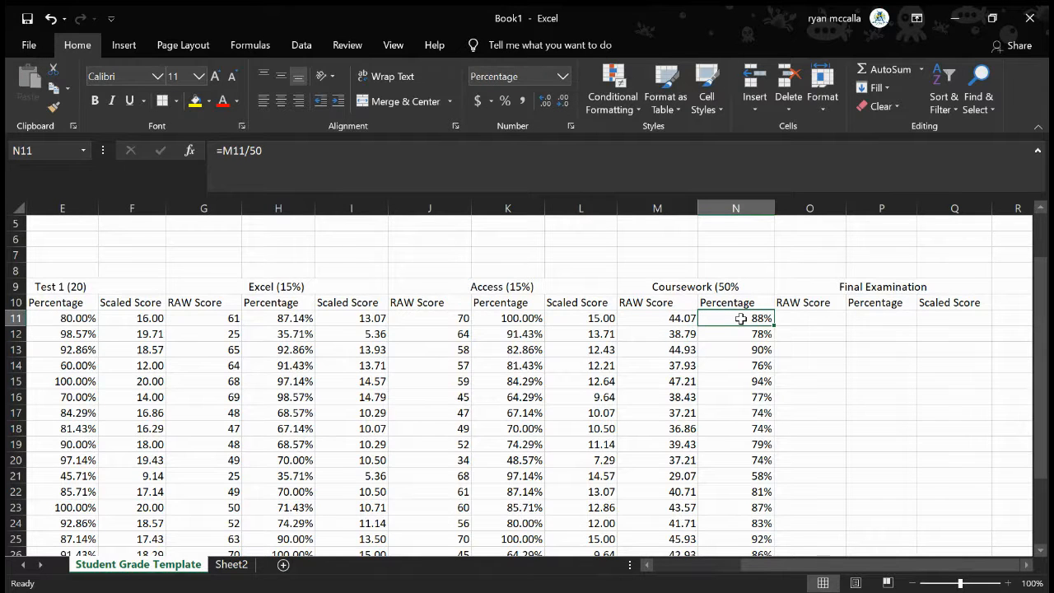
{"action": "left_click", "coordinate": [664, 321]}
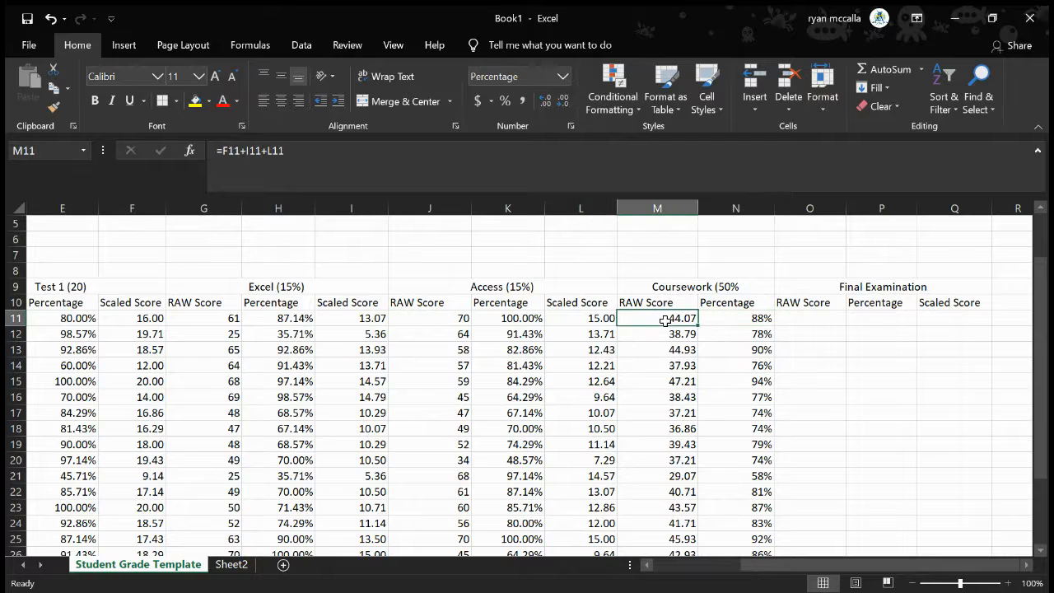
{"action": "left_click", "coordinate": [742, 318]}
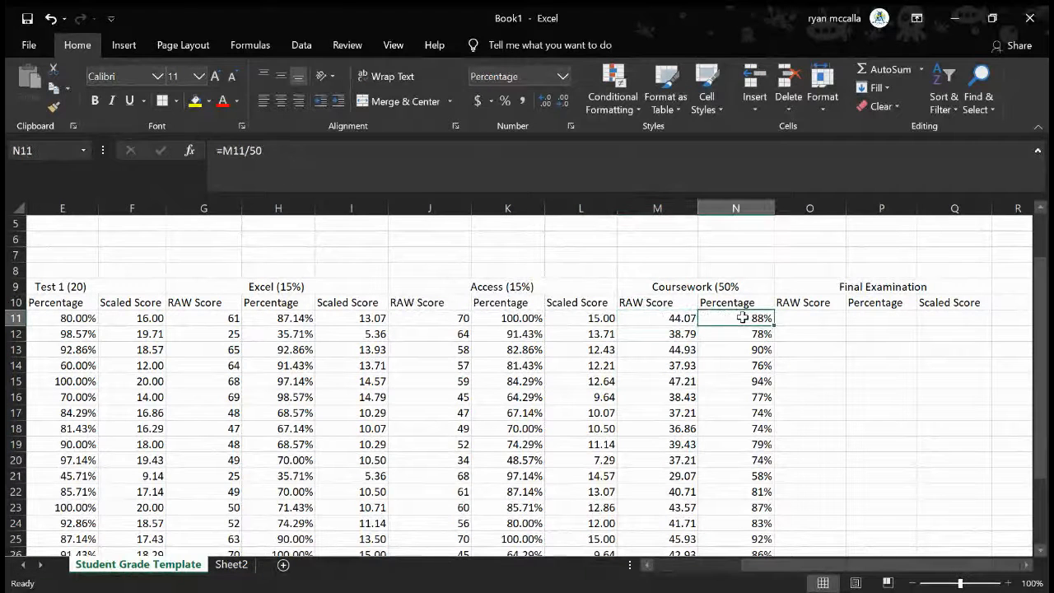
{"action": "left_click", "coordinate": [819, 317]}
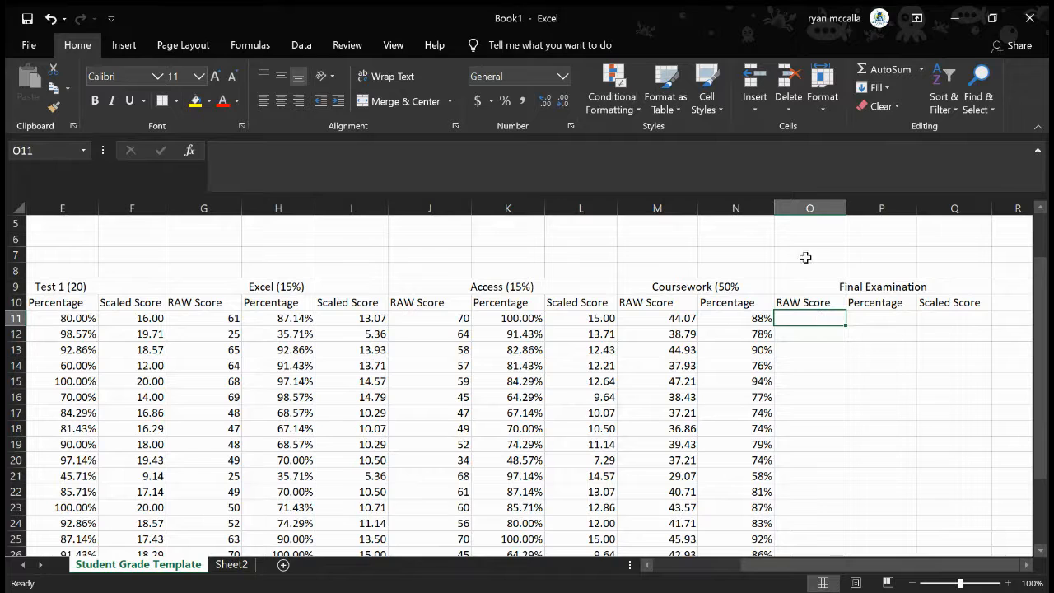
Add the weighting to the merged heading in O9 so that it reads Final Examination (50%)
{"action": "left_click", "coordinate": [839, 286]}
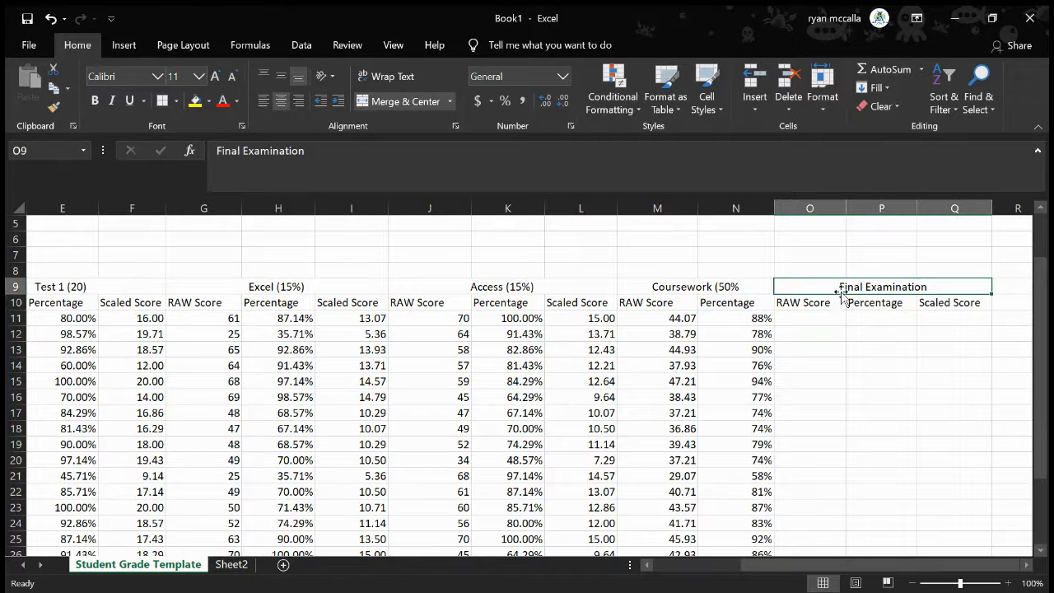
{"action": "left_click", "coordinate": [349, 163]}
{"action": "type", "text": "("}
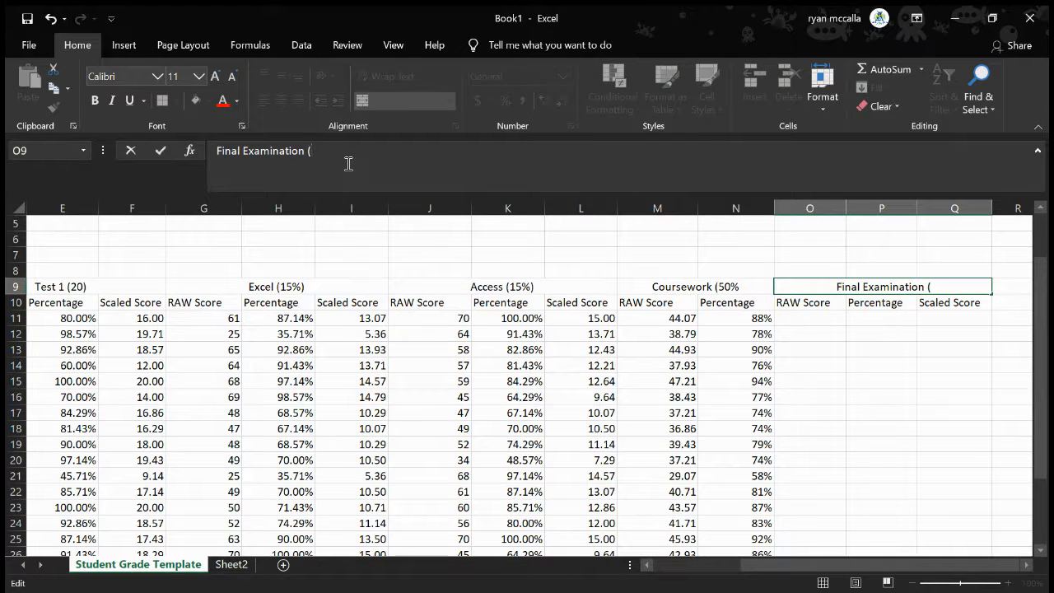
{"action": "type", "text": "50%"}
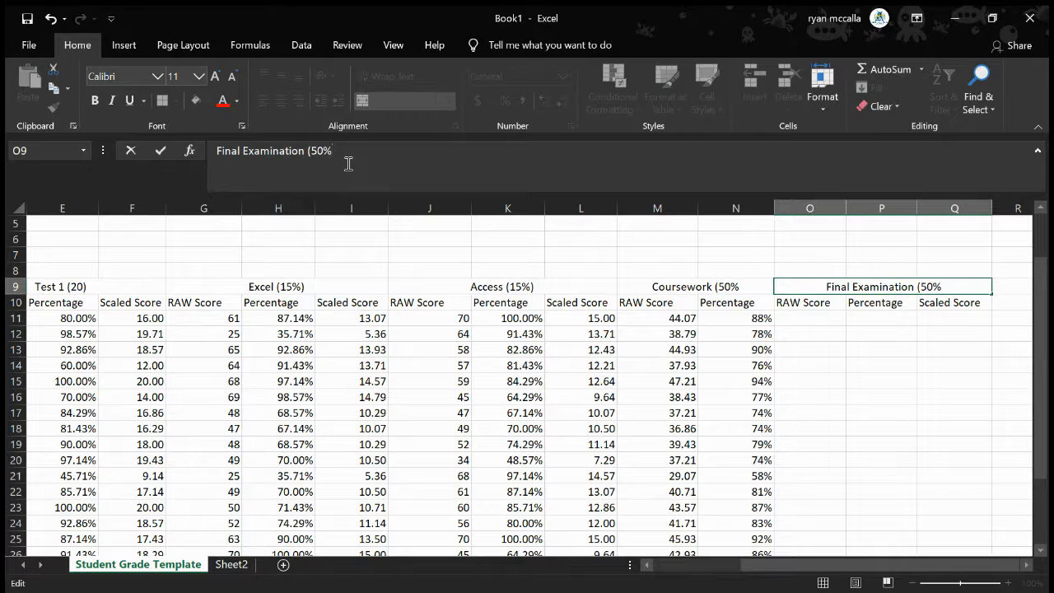
{"action": "type", "text": ")"}
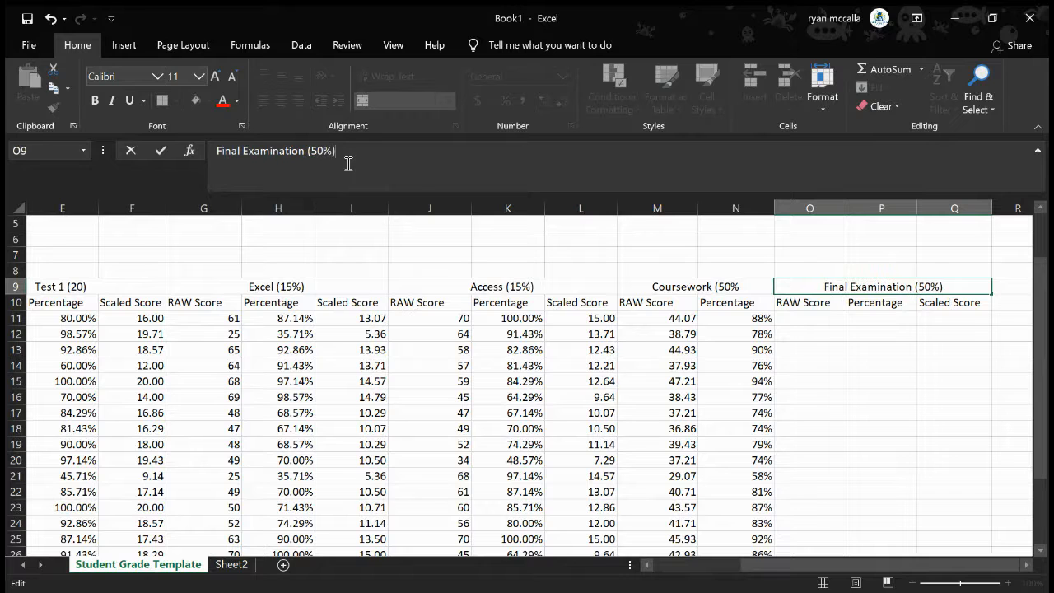
{"action": "left_click", "coordinate": [821, 322]}
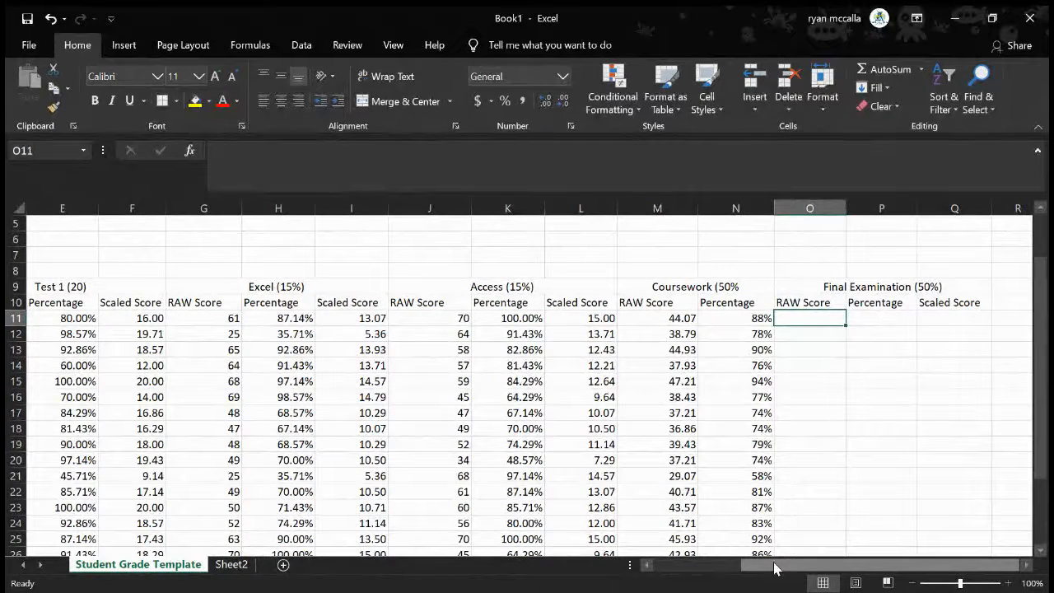
Enter the final examination raw scores 68, 49, 50, 56 and 65 in O11:O15
{"action": "type", "text": "68"}
{"action": "key", "text": "Return"}
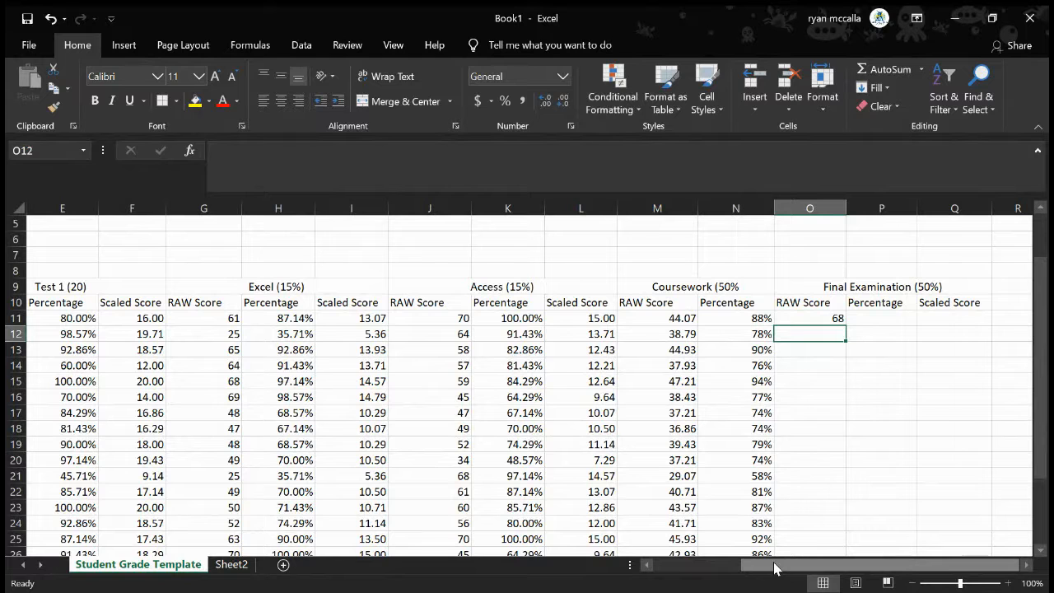
{"action": "type", "text": "49"}
{"action": "key", "text": "Return"}
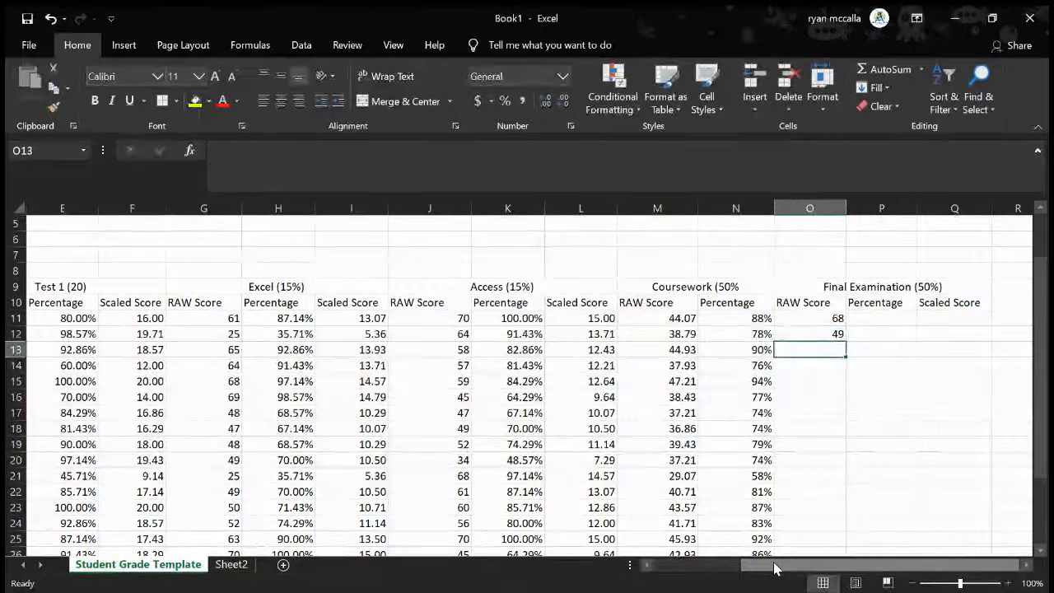
{"action": "type", "text": "50"}
{"action": "key", "text": "Return"}
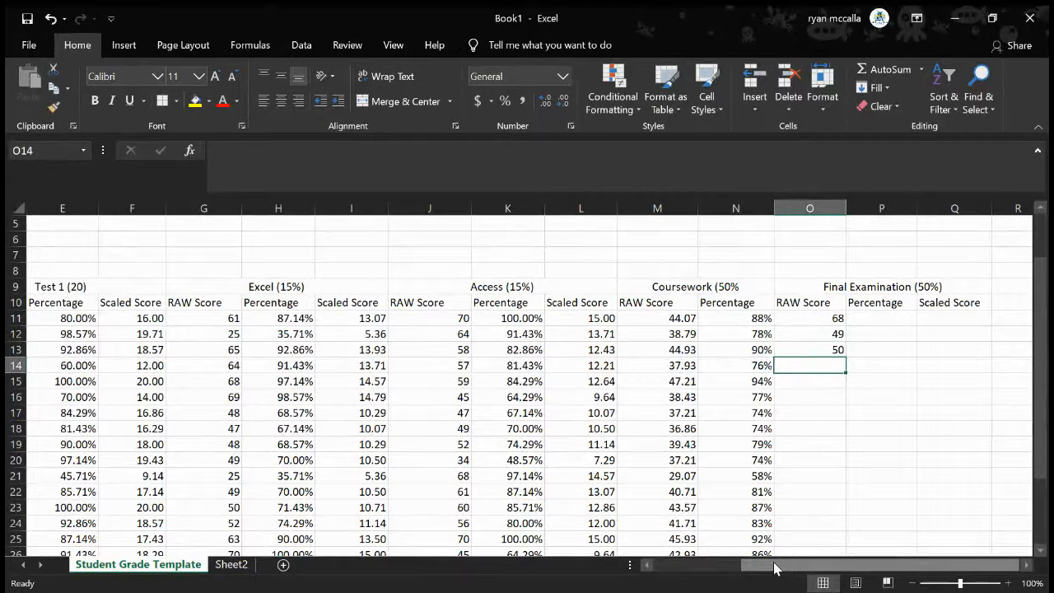
{"action": "type", "text": "56"}
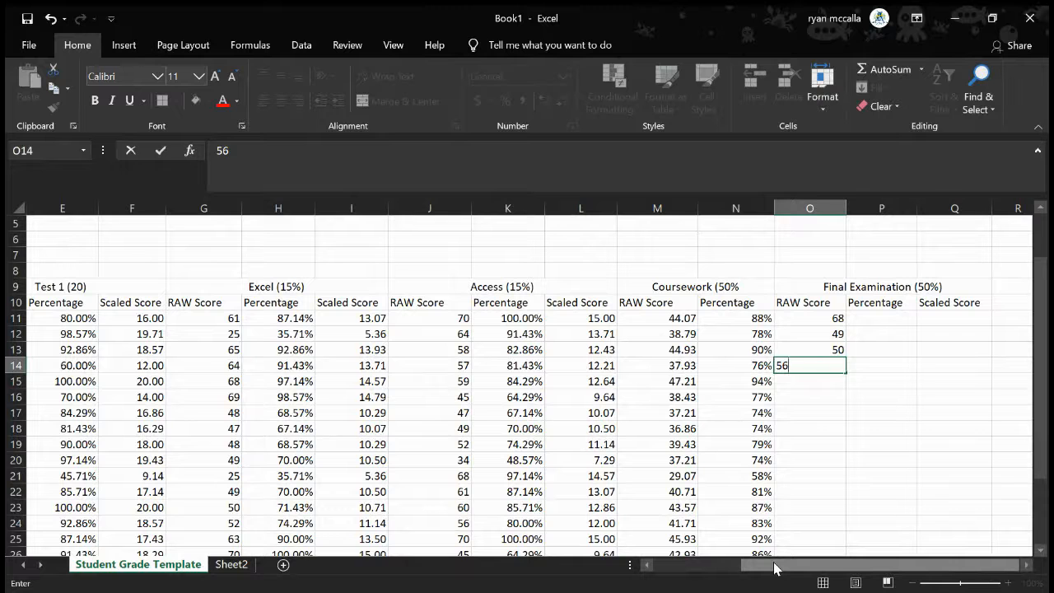
{"action": "key", "text": "Return"}
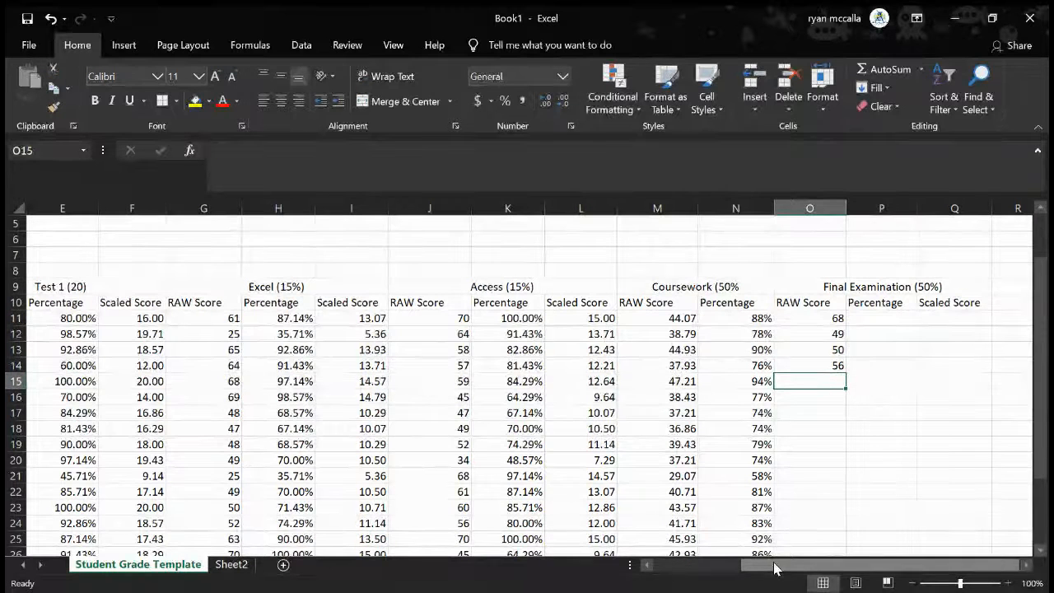
{"action": "type", "text": "65"}
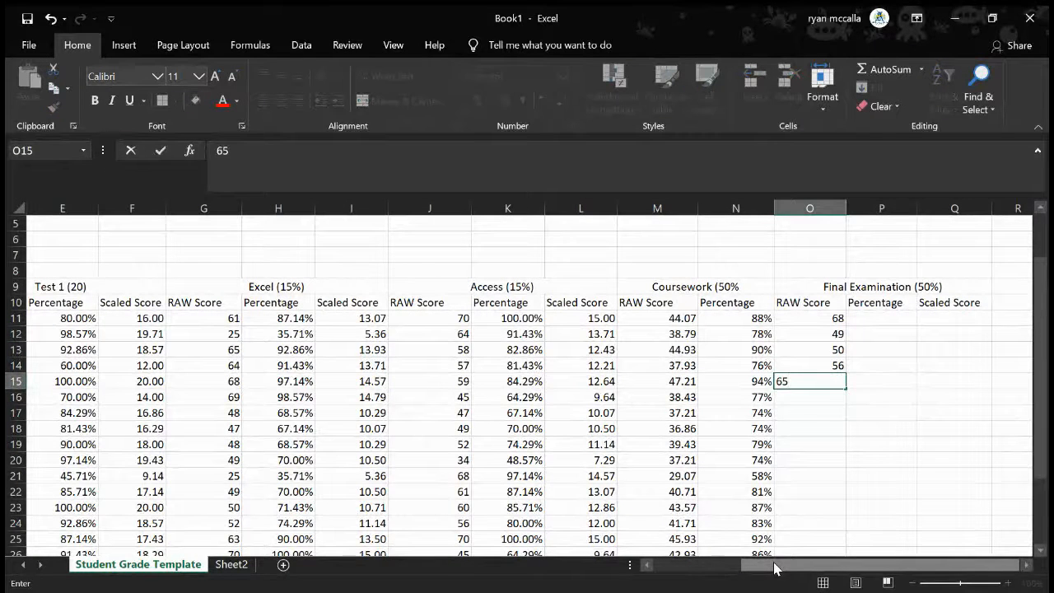
{"action": "key", "text": "Return"}
Fill O16:O20 with the final examination raw scores 59, 60, 45, 34 and 67
{"action": "type", "text": "59"}
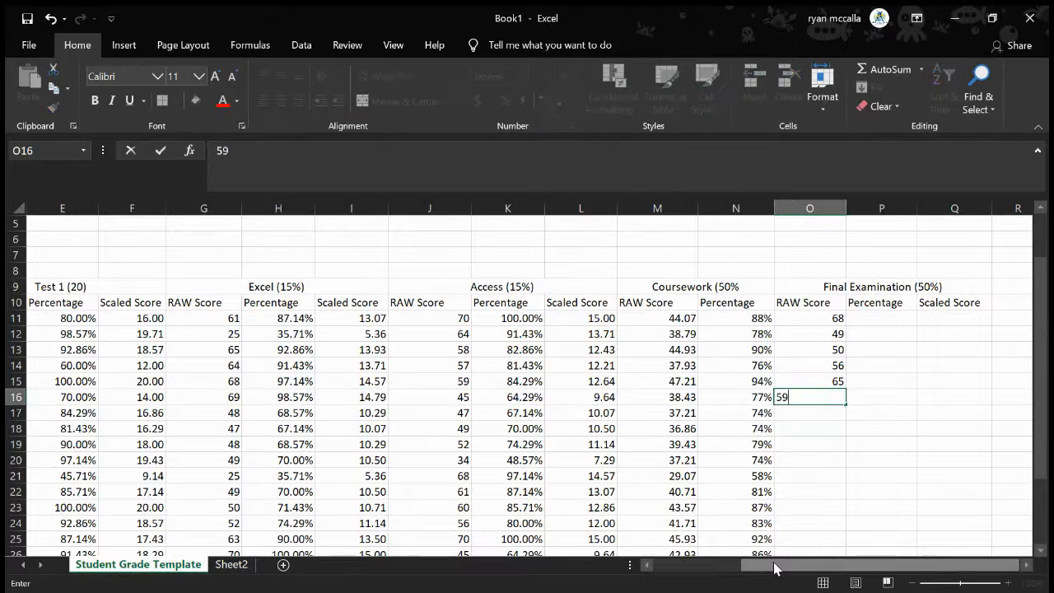
{"action": "key", "text": "Return"}
{"action": "type", "text": "60"}
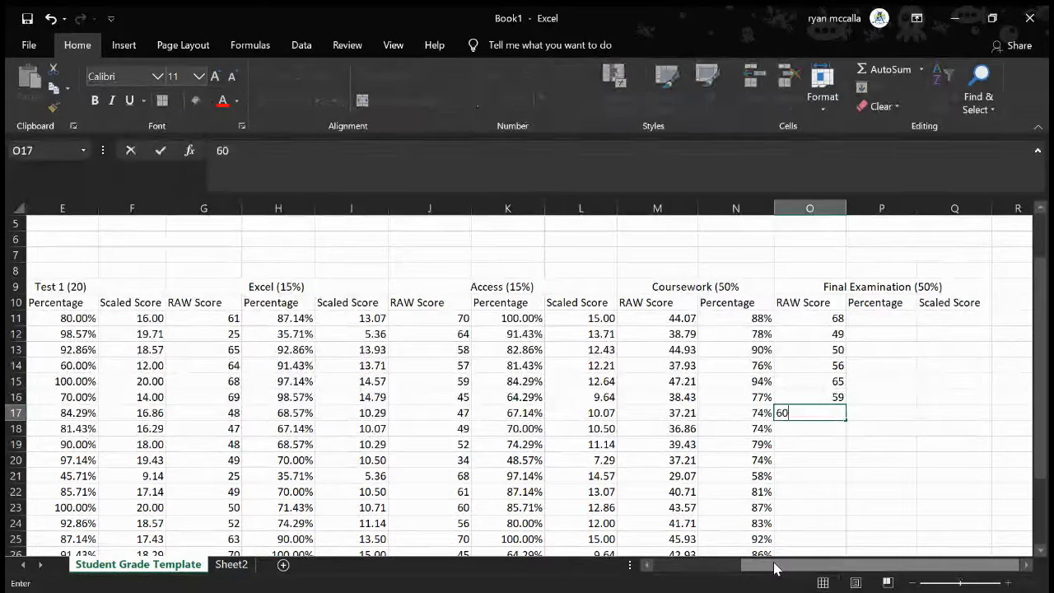
{"action": "key", "text": "Return"}
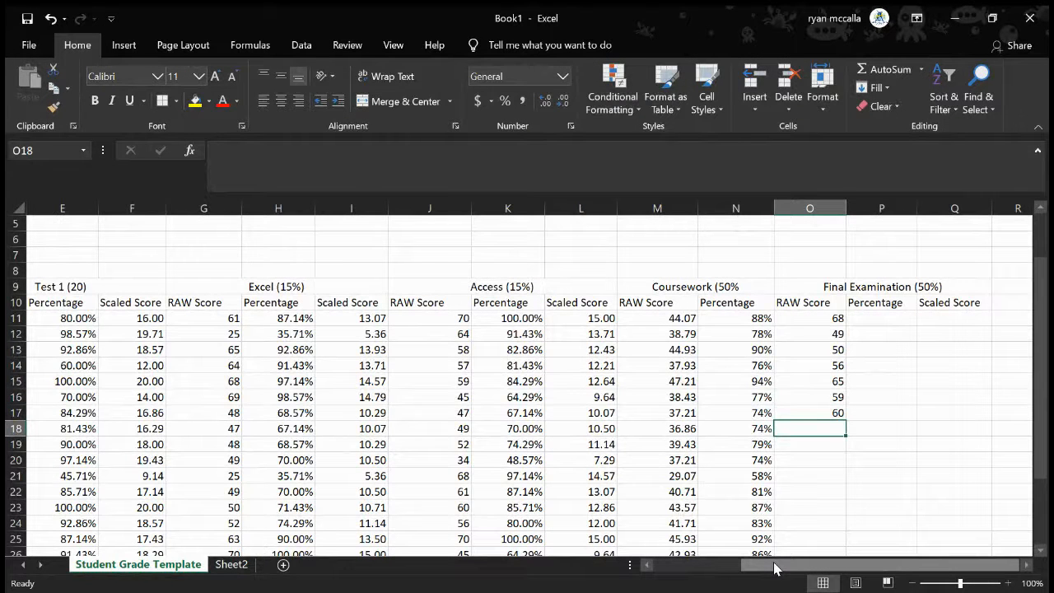
{"action": "type", "text": "45"}
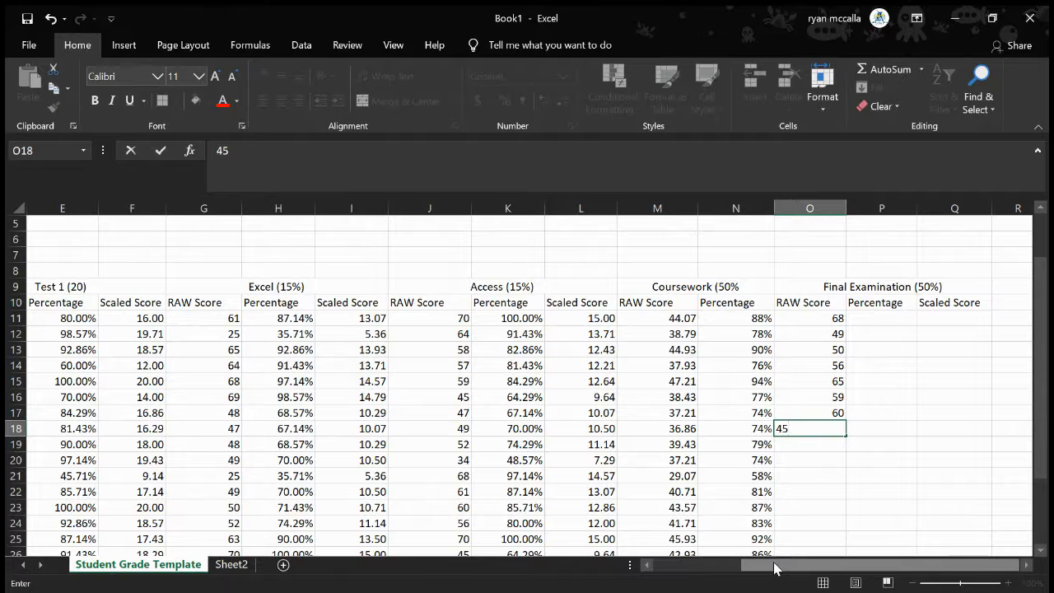
{"action": "key", "text": "Return"}
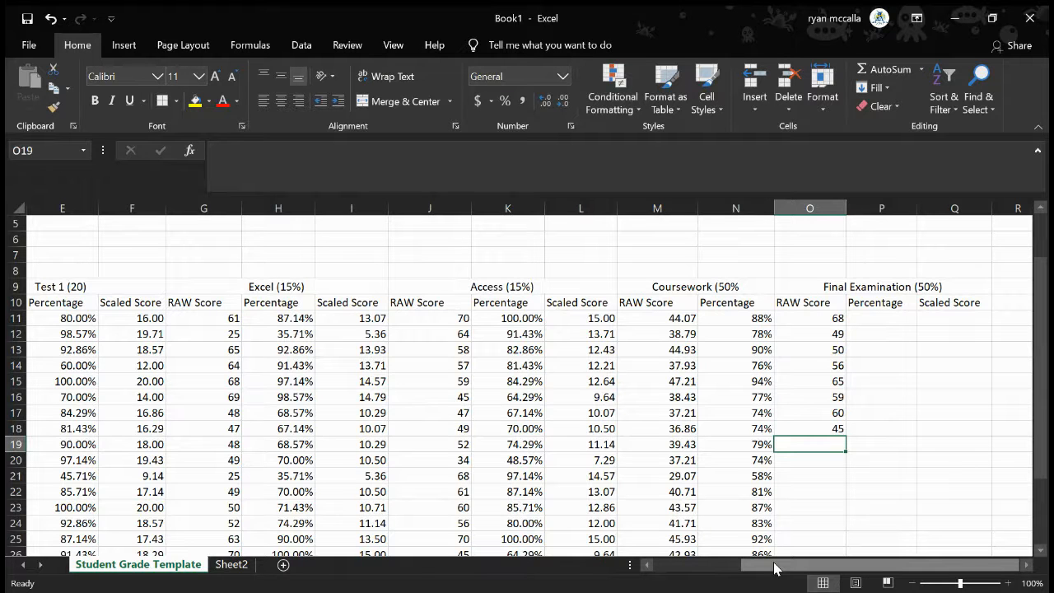
{"action": "type", "text": "34"}
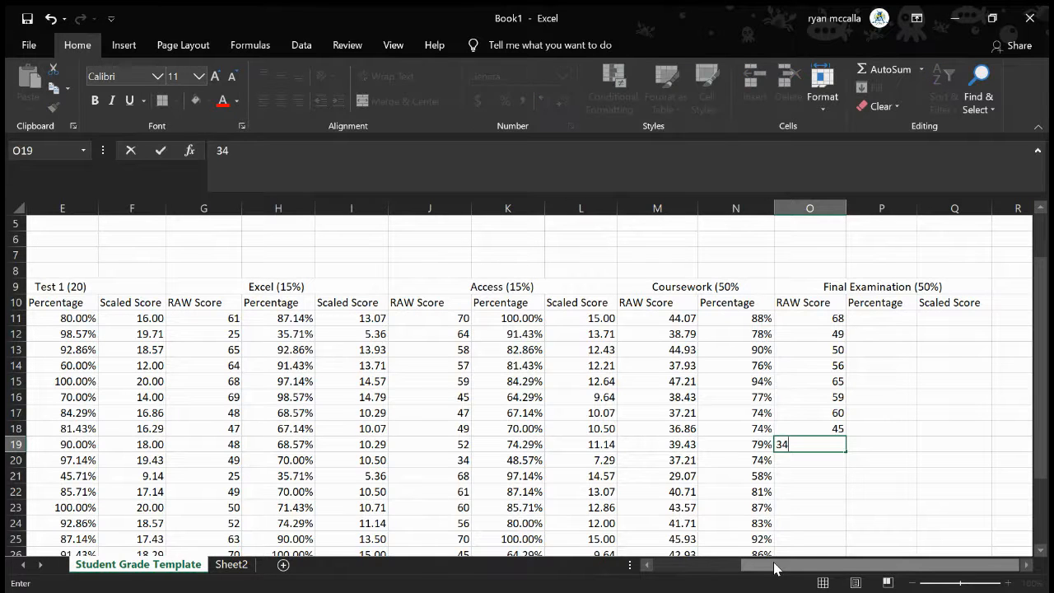
{"action": "key", "text": "Return"}
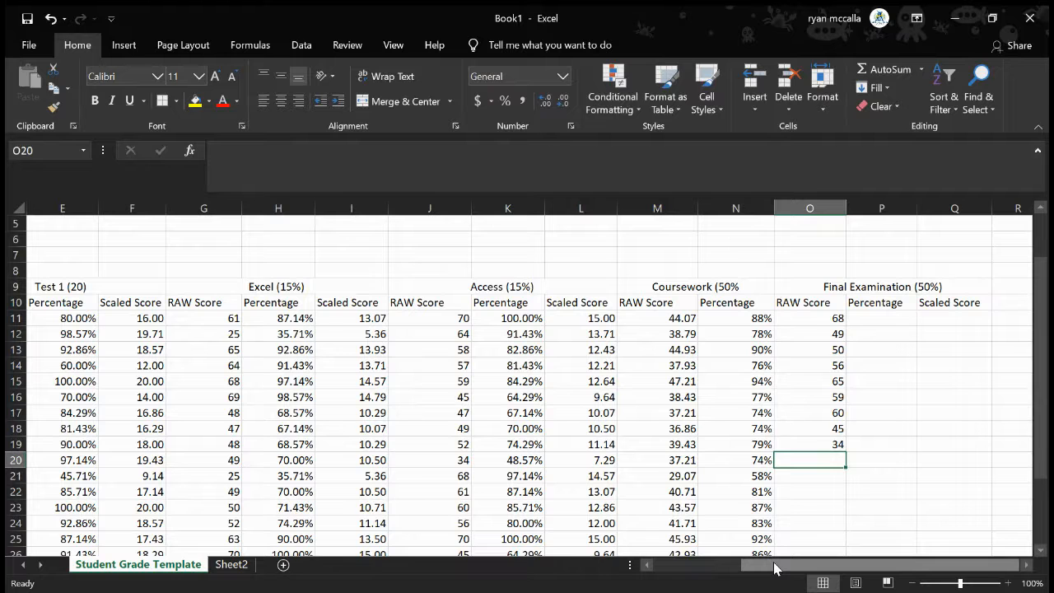
{"action": "type", "text": "67"}
{"action": "key", "text": "Left"}
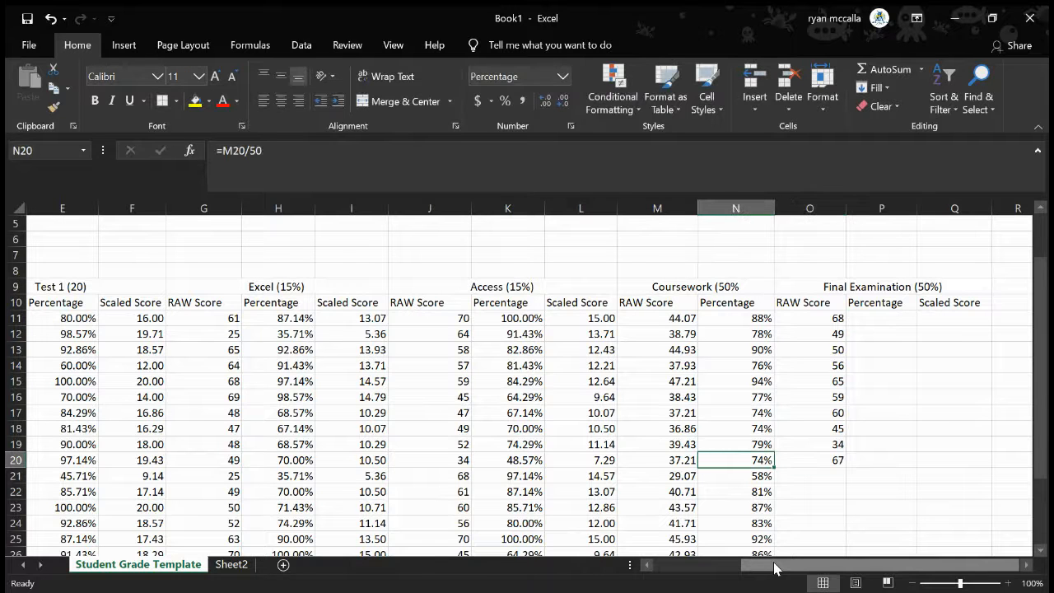
{"action": "key", "text": "Down"}
{"action": "key", "text": "Right"}
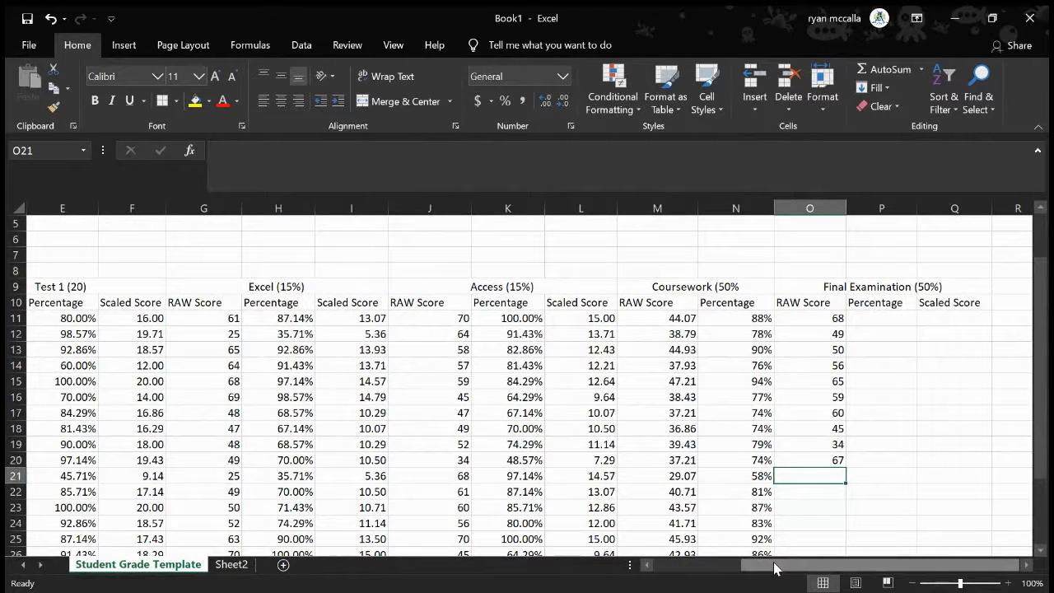
Continue the final examination raw scores in O21:O25 with 67, 58, 43, 45 and 56
{"action": "type", "text": "67"}
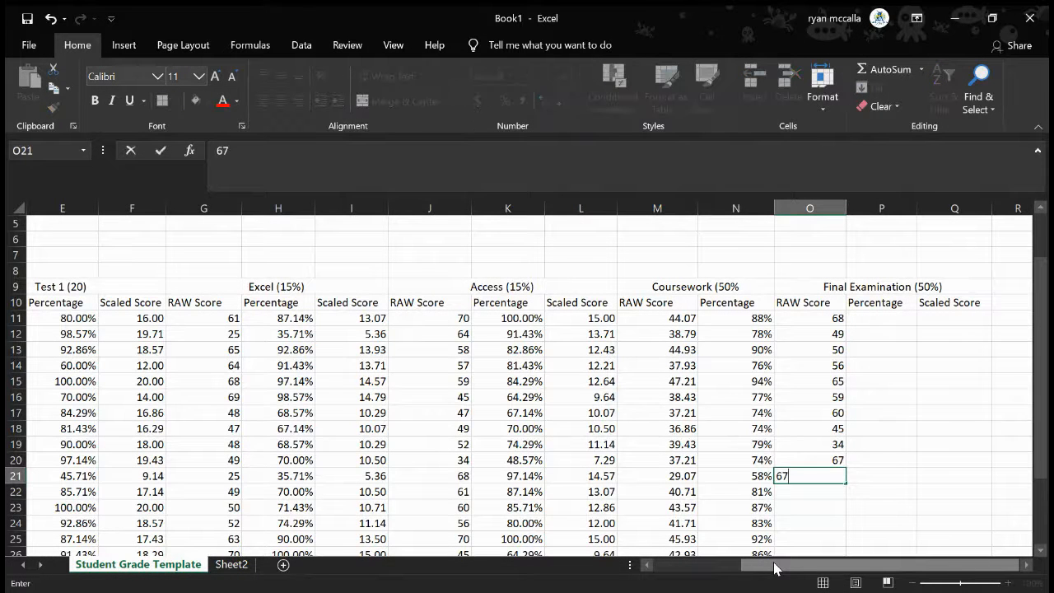
{"action": "key", "text": "Return"}
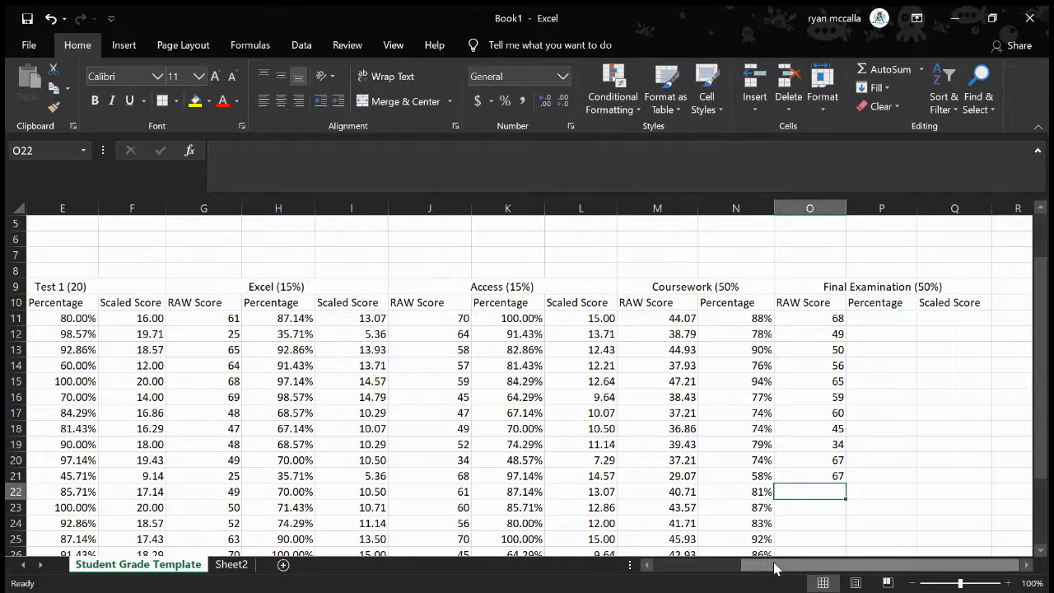
{"action": "type", "text": "58"}
{"action": "key", "text": "Return"}
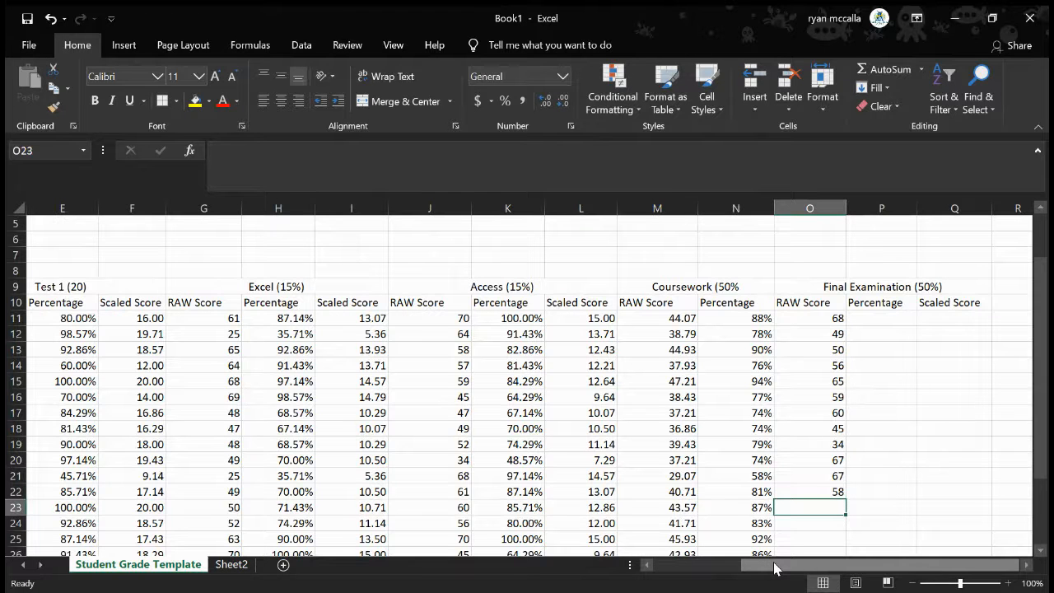
{"action": "scroll", "coordinate": [727, 456], "scroll_direction": "down", "scroll_amount": 1}
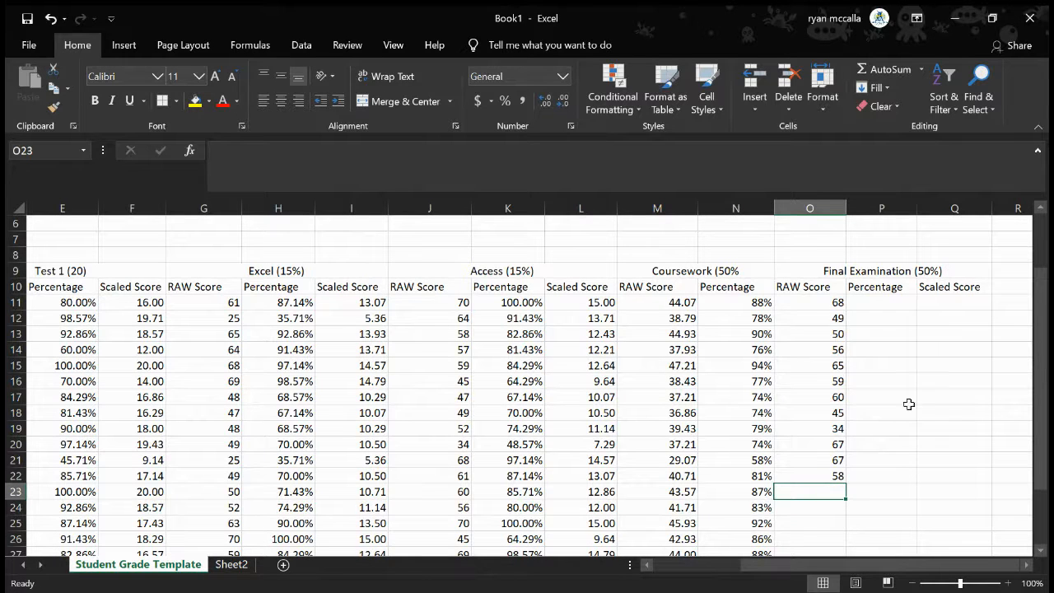
{"action": "type", "text": "43"}
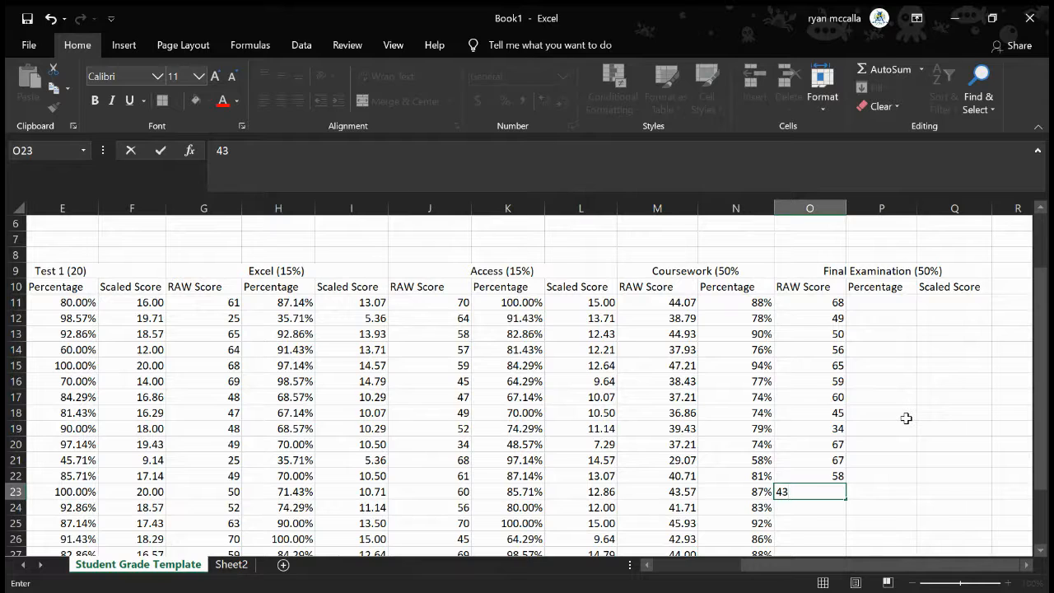
{"action": "key", "text": "Return"}
{"action": "type", "text": "45"}
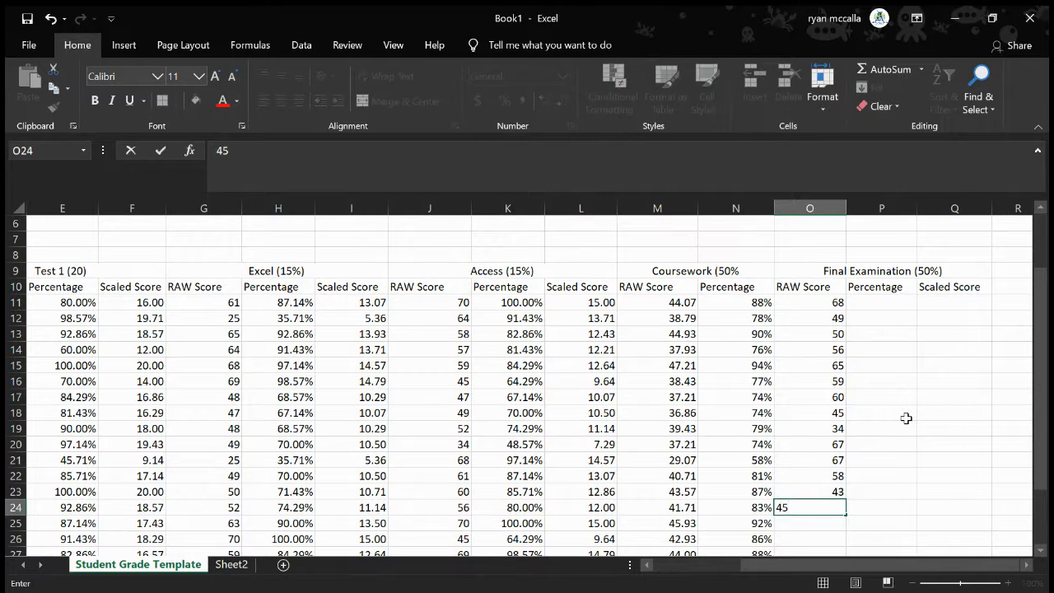
{"action": "scroll", "coordinate": [937, 362], "scroll_direction": "down", "scroll_amount": 1}
{"action": "scroll", "coordinate": [938, 362], "scroll_direction": "down", "scroll_amount": 1}
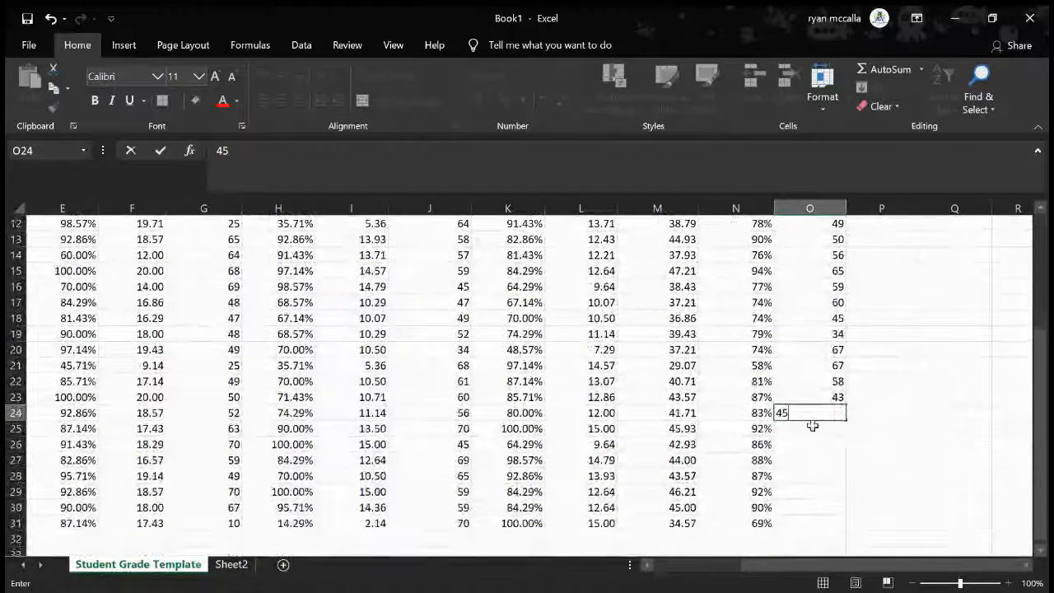
{"action": "left_click", "coordinate": [805, 428]}
{"action": "type", "text": "56"}
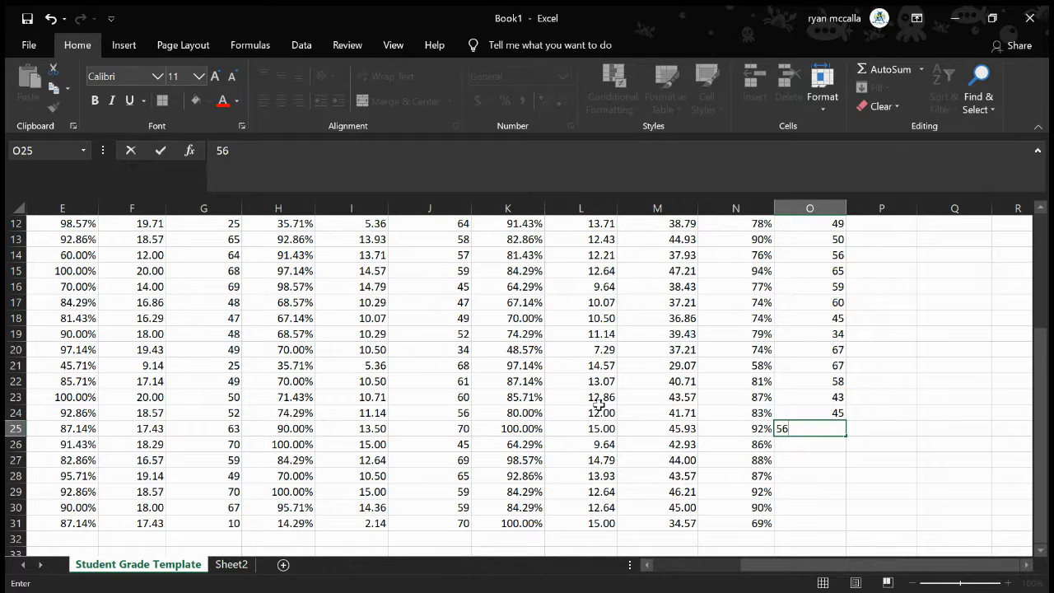
{"action": "key", "text": "Return"}
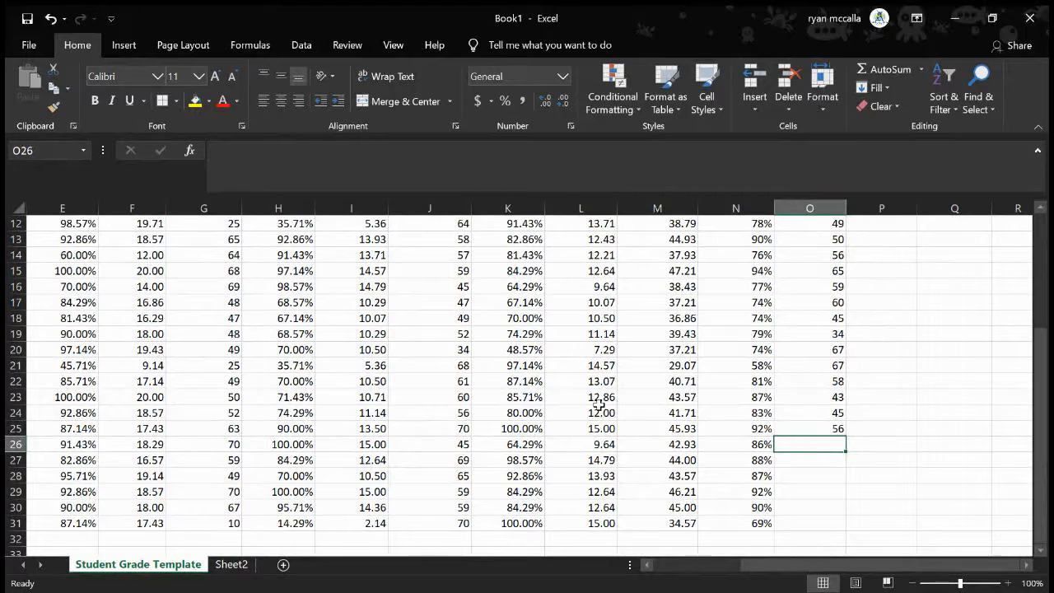
Check the exam value table in A1:B5 and enter the final examination raw scores 56, 65 and 70 in O26:O28
{"action": "scroll", "coordinate": [253, 329], "scroll_direction": "up", "scroll_amount": 4}
{"action": "scroll", "coordinate": [253, 330], "scroll_direction": "left", "scroll_amount": 3}
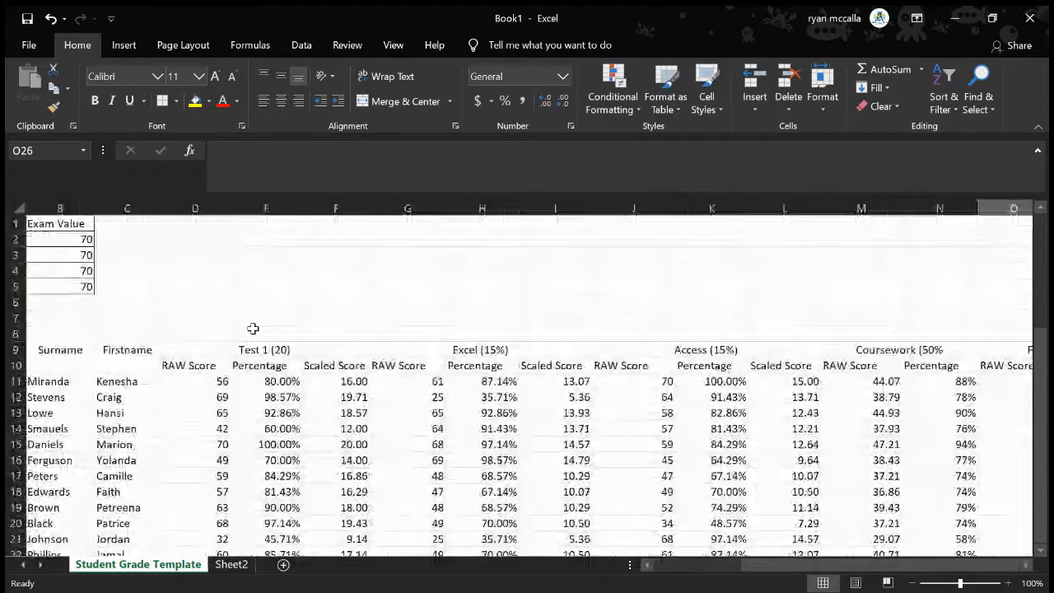
{"action": "scroll", "coordinate": [252, 329], "scroll_direction": "left", "scroll_amount": 1}
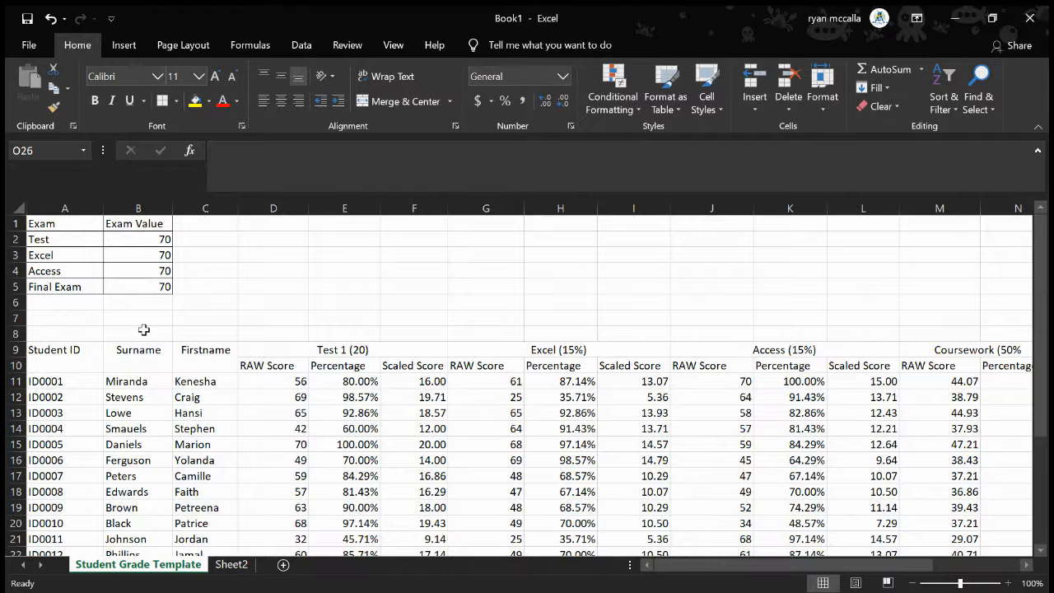
{"action": "scroll", "coordinate": [144, 330], "scroll_direction": "right", "scroll_amount": 1}
{"action": "scroll", "coordinate": [143, 330], "scroll_direction": "right", "scroll_amount": 6}
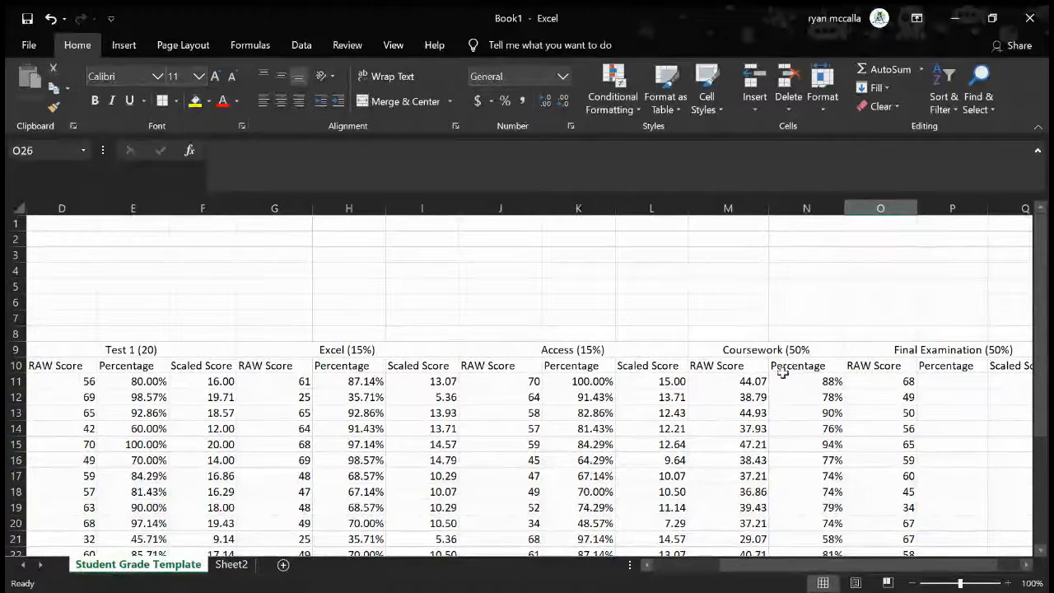
{"action": "scroll", "coordinate": [922, 400], "scroll_direction": "down", "scroll_amount": 6}
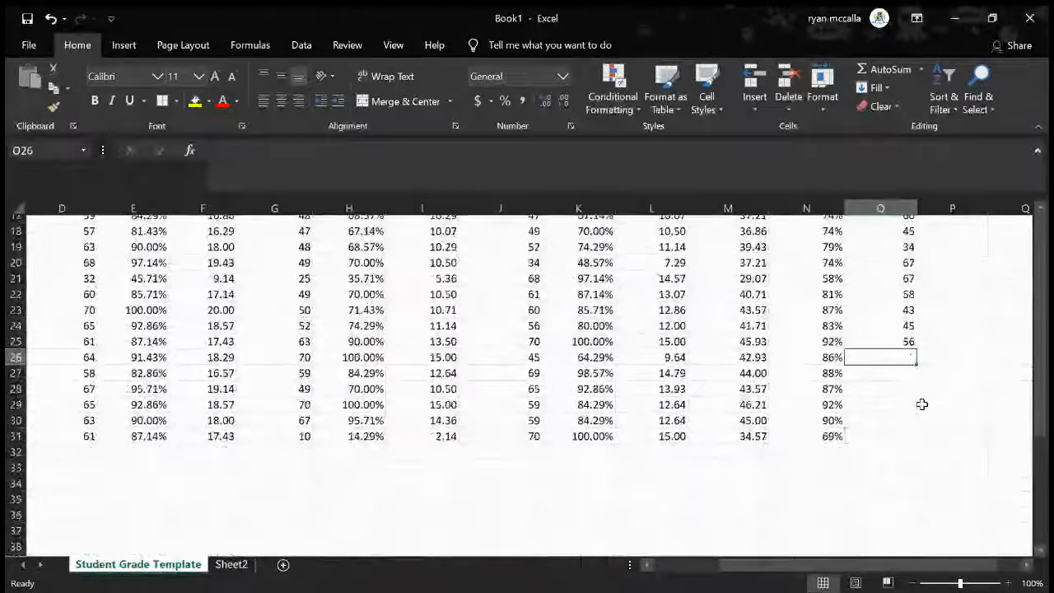
{"action": "type", "text": "56"}
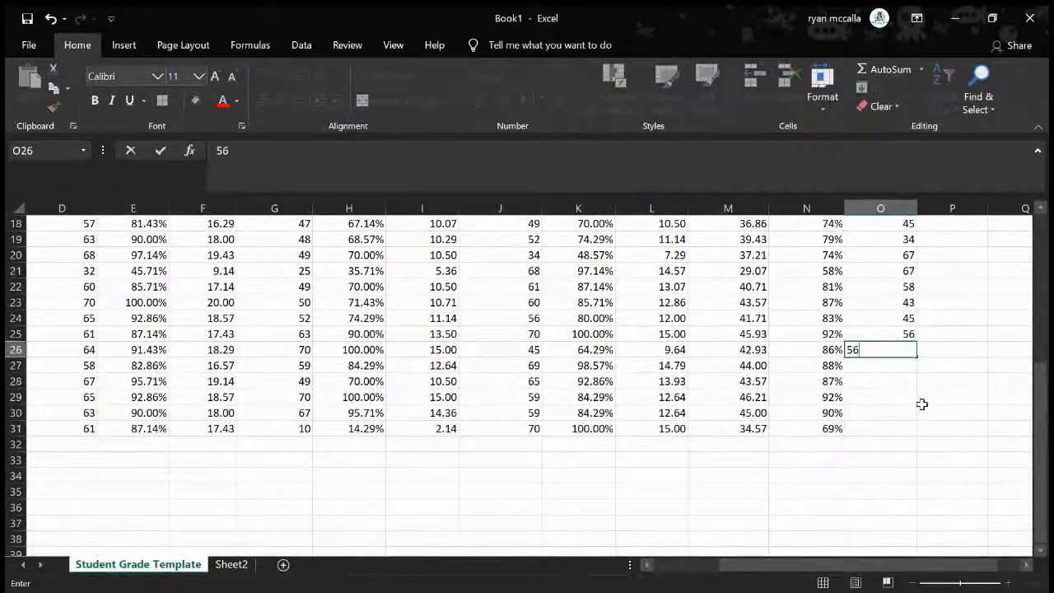
{"action": "key", "text": "Return"}
{"action": "type", "text": "65"}
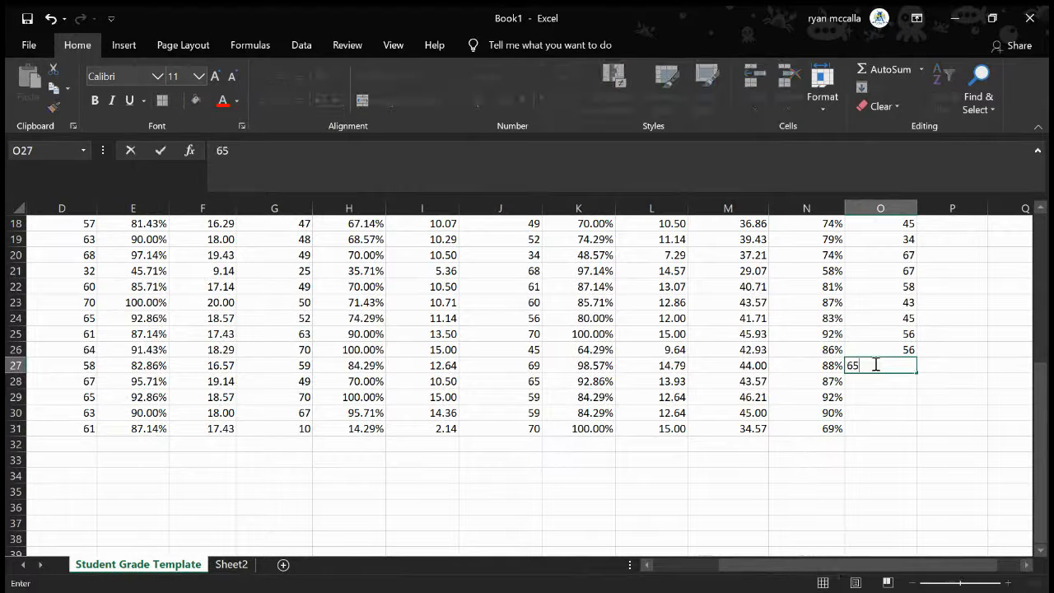
{"action": "key", "text": "Return"}
{"action": "type", "text": "70"}
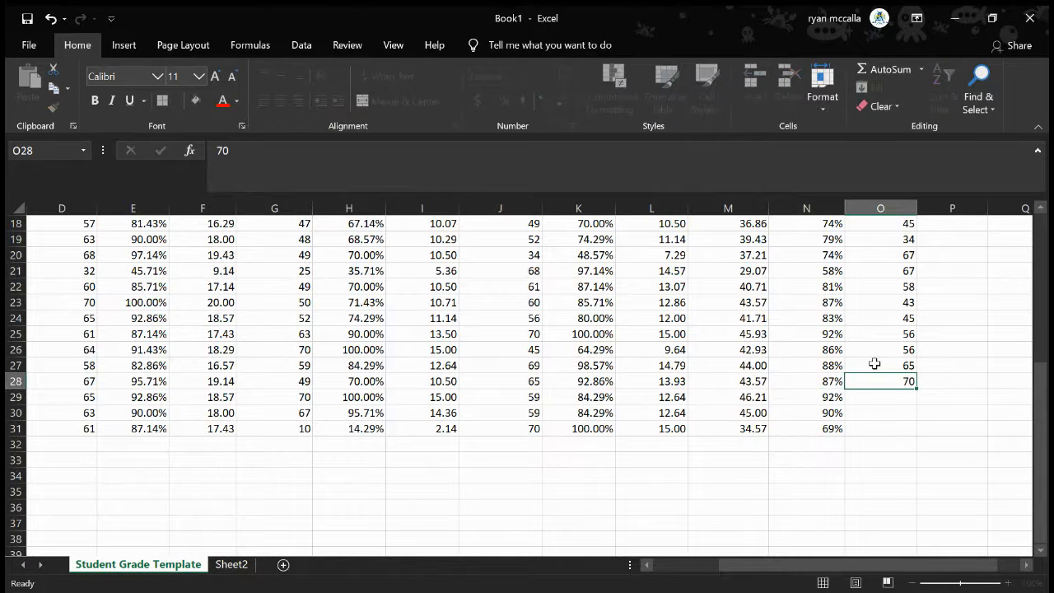
{"action": "key", "text": "Return"}
Complete the final examination raw scores by entering 69, 68 and 70 in O29:O31
{"action": "type", "text": "69"}
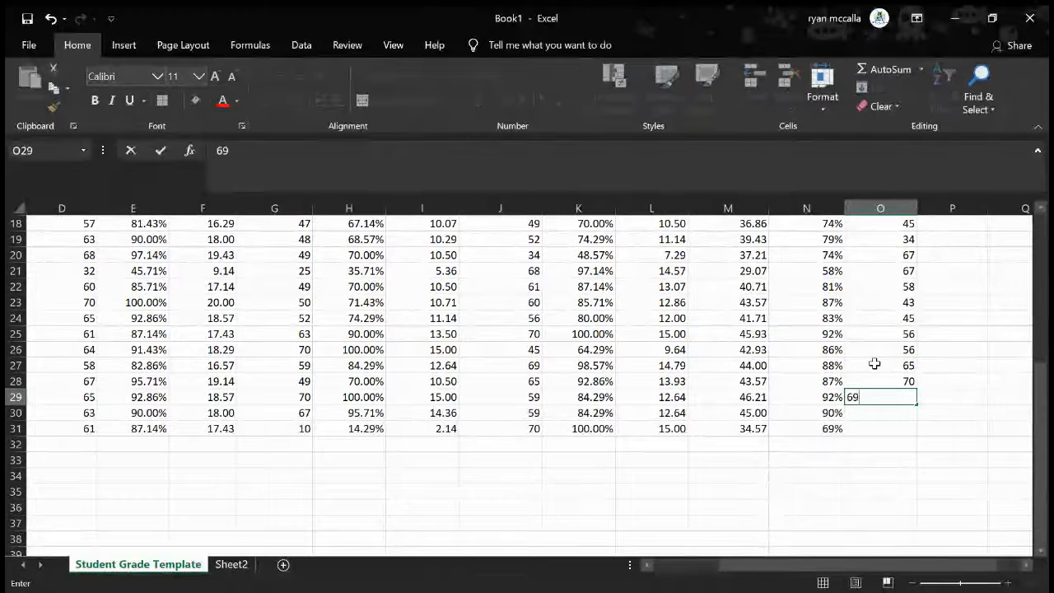
{"action": "key", "text": "Return"}
{"action": "type", "text": "68"}
{"action": "key", "text": "Return"}
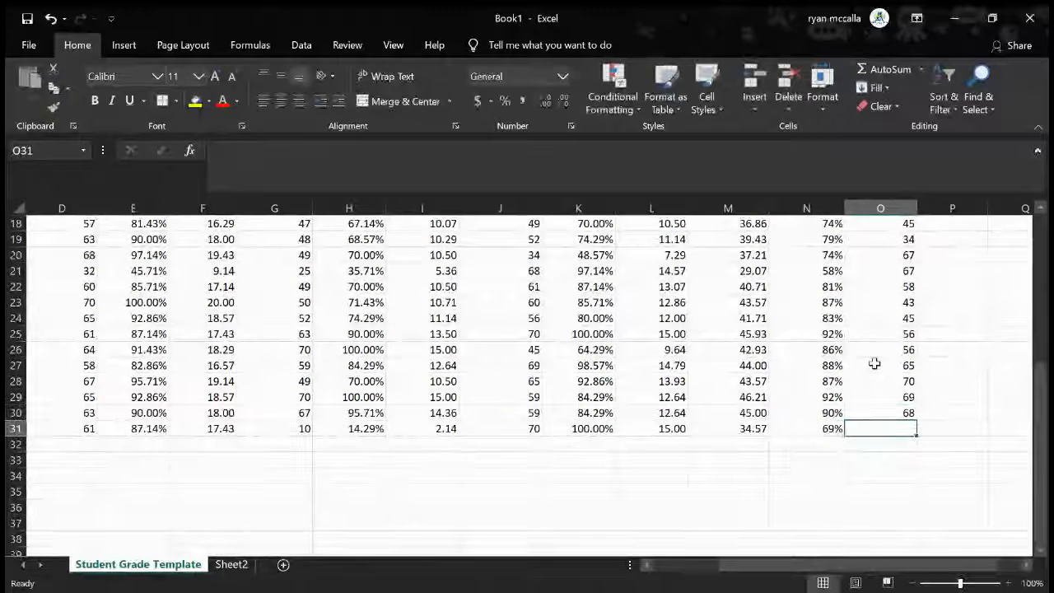
{"action": "type", "text": "70"}
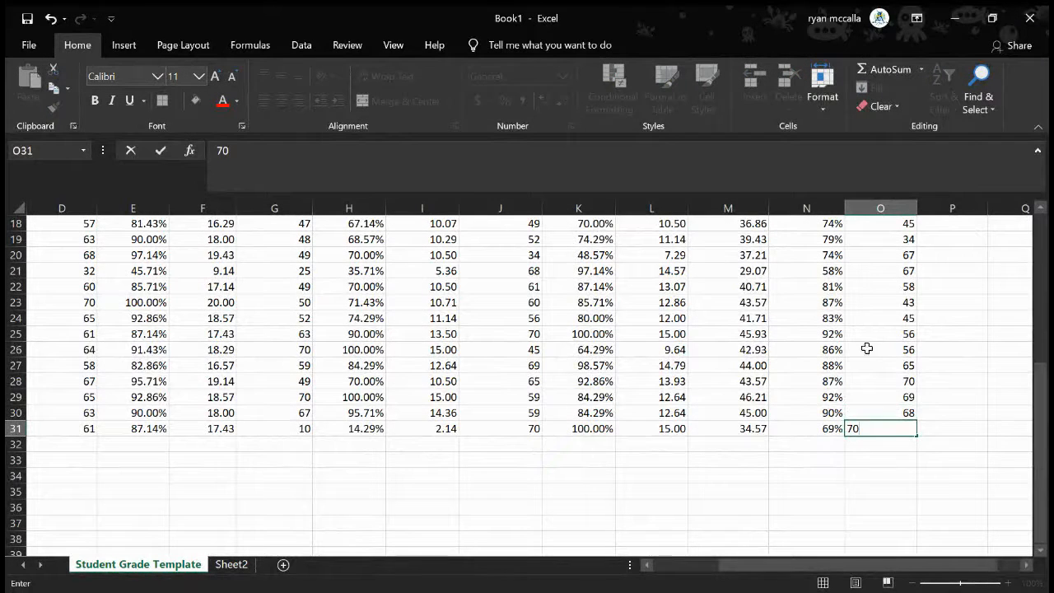
{"action": "left_click", "coordinate": [996, 395]}
{"action": "scroll", "coordinate": [870, 389], "scroll_direction": "up", "scroll_amount": 2}
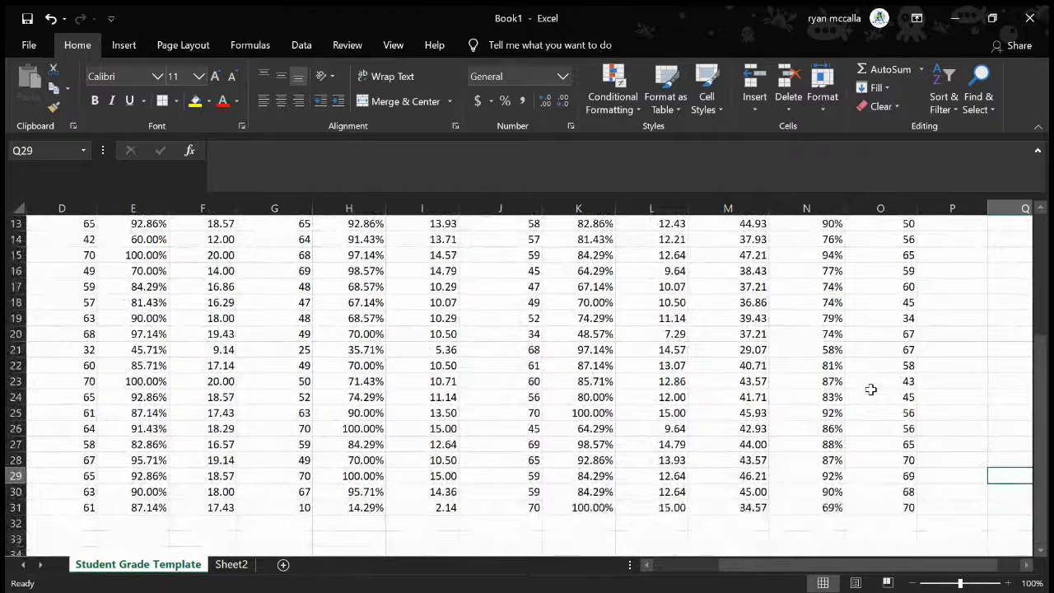
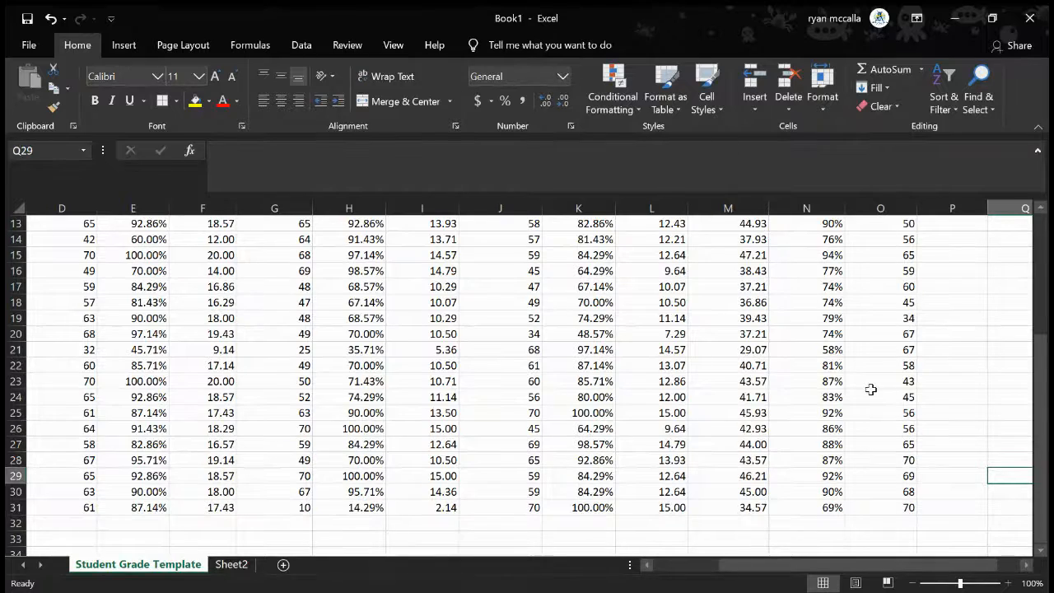
Review the exam value table, the Final Examination section and the Access percentage formula in K11
{"action": "scroll", "coordinate": [406, 327], "scroll_direction": "up", "scroll_amount": 4}
{"action": "scroll", "coordinate": [405, 328], "scroll_direction": "left", "scroll_amount": 3}
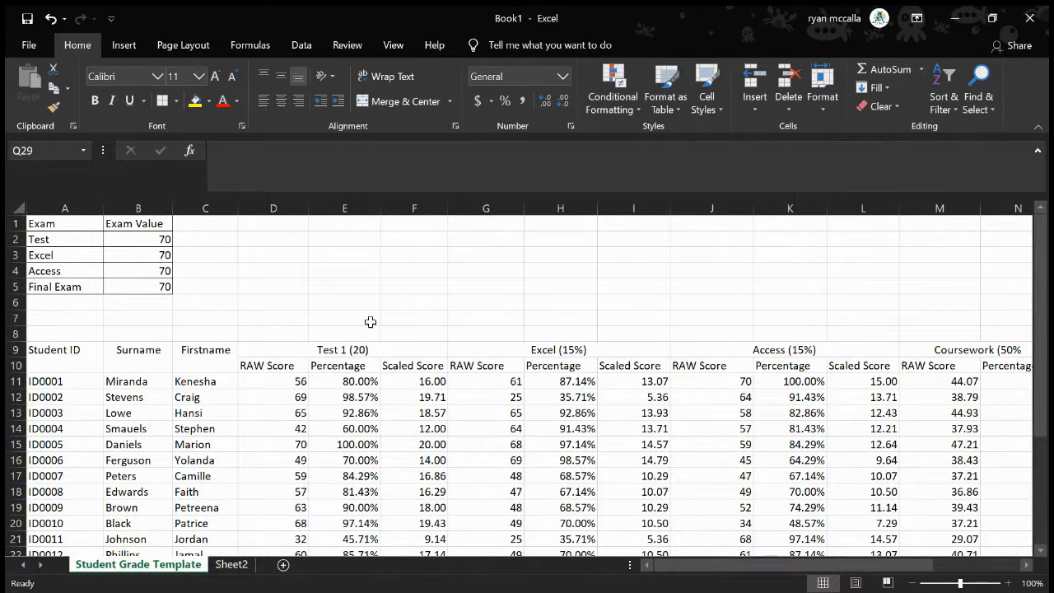
{"action": "scroll", "coordinate": [371, 322], "scroll_direction": "right", "scroll_amount": 5}
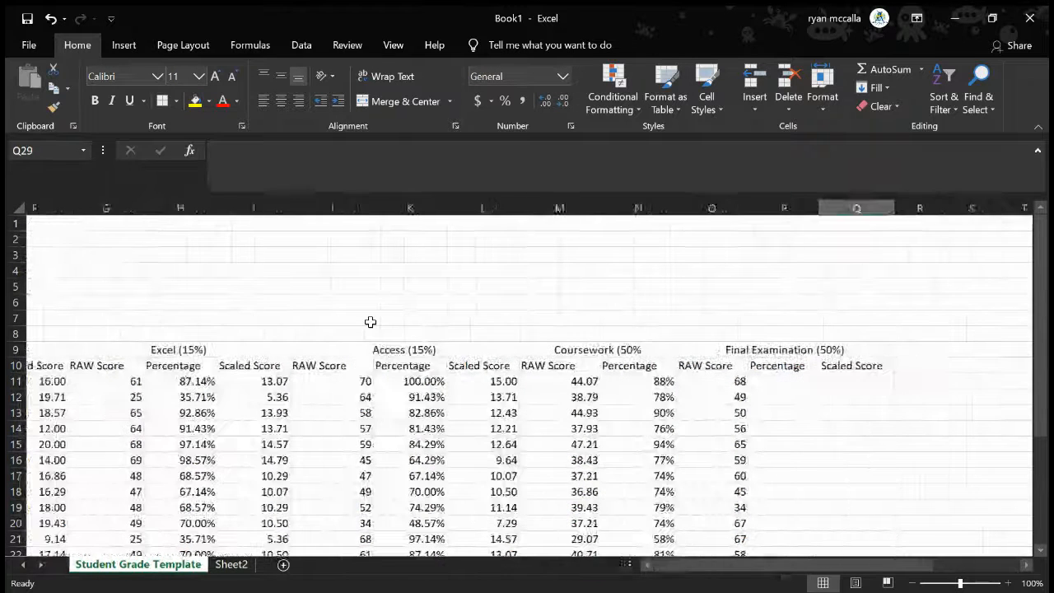
{"action": "scroll", "coordinate": [773, 449], "scroll_direction": "down", "scroll_amount": 1}
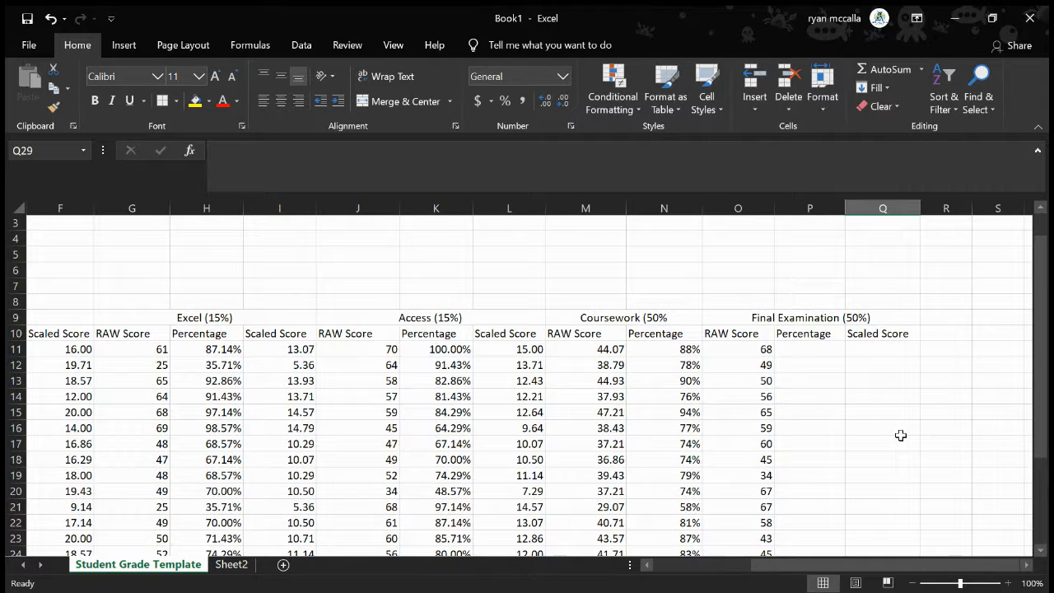
{"action": "scroll", "coordinate": [901, 434], "scroll_direction": "down", "scroll_amount": 3}
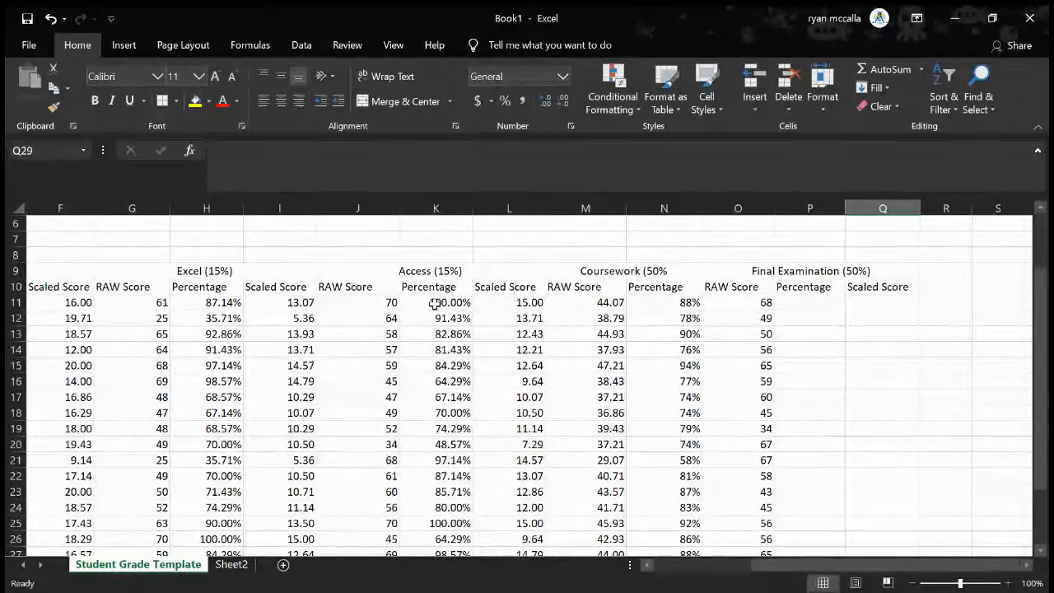
{"action": "left_click", "coordinate": [357, 306]}
{"action": "left_click", "coordinate": [417, 303]}
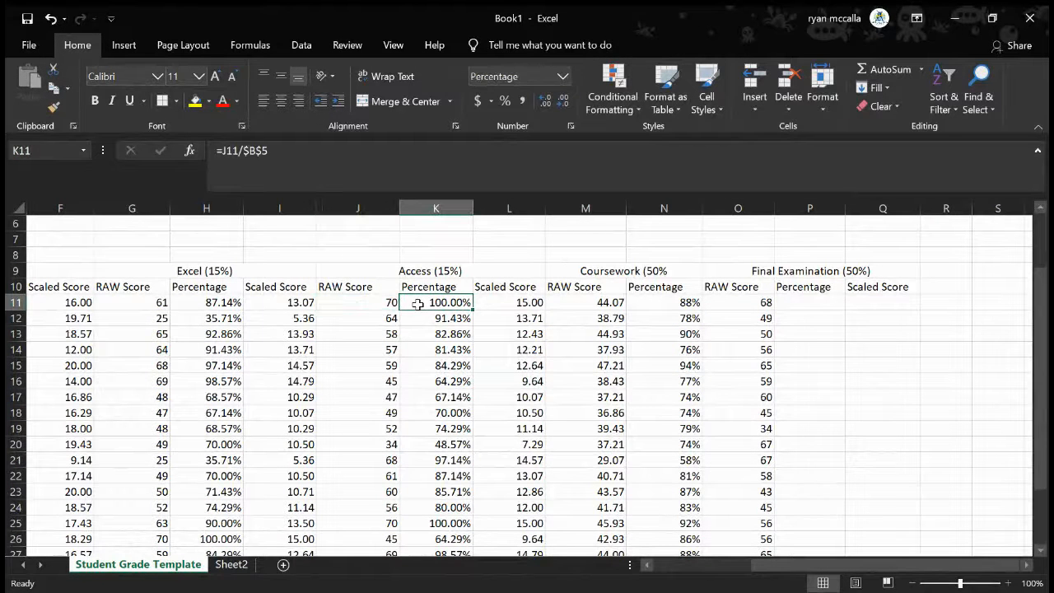
Calculate the first student's final examination percentage in P11 with =O11/$B$5, using an absolute reference to the Final Exam value
{"action": "left_click", "coordinate": [805, 304]}
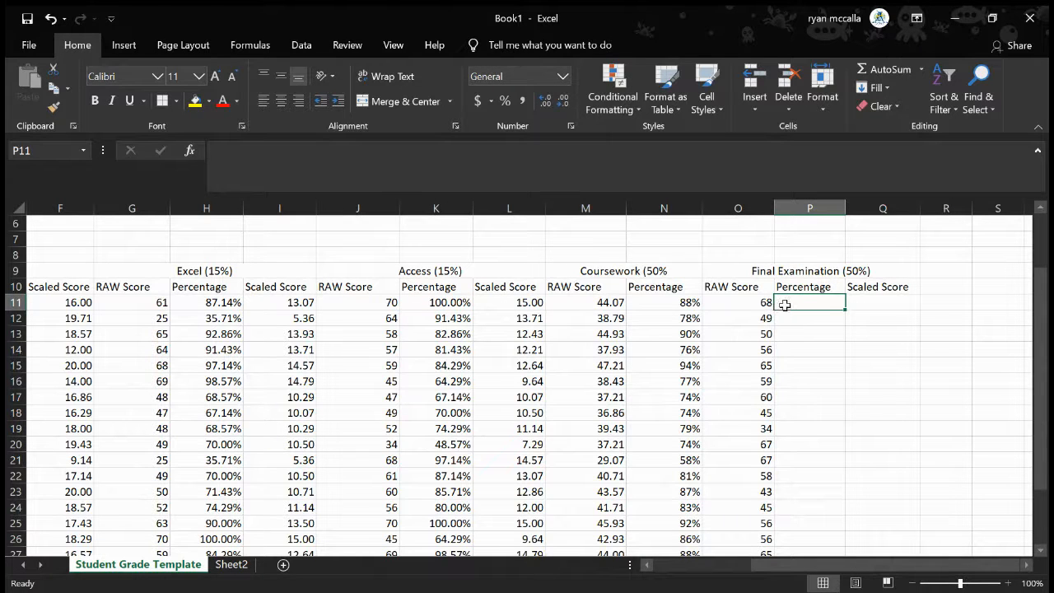
{"action": "type", "text": "="}
{"action": "left_click", "coordinate": [753, 304]}
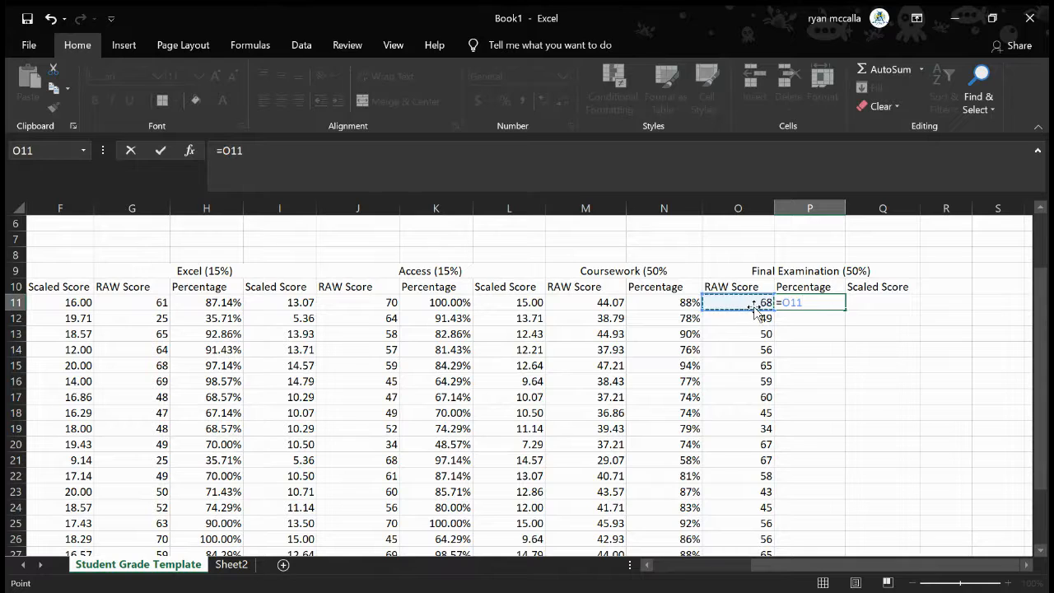
{"action": "type", "text": "/"}
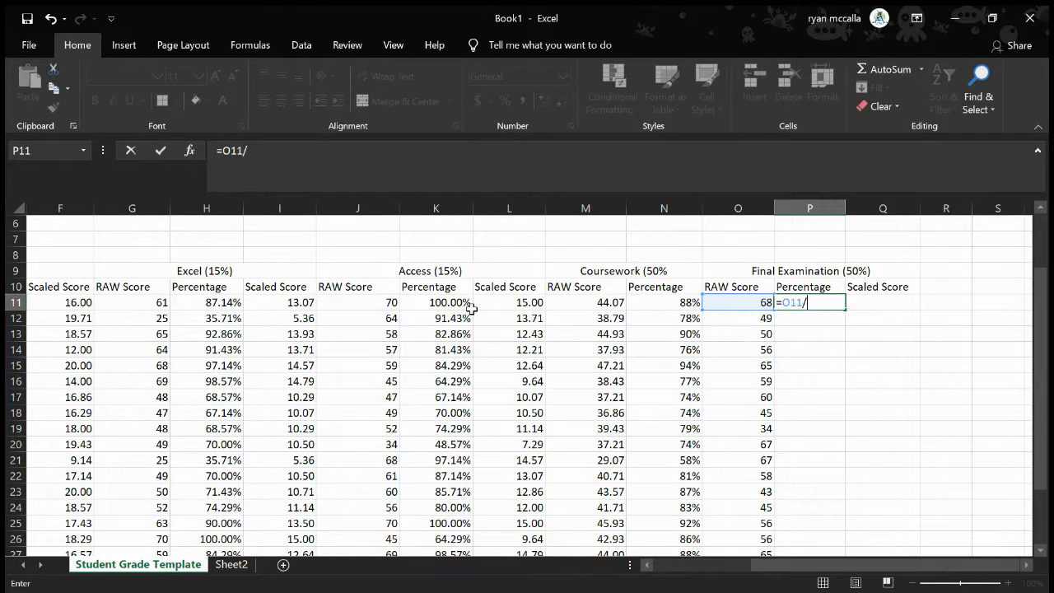
{"action": "scroll", "coordinate": [471, 309], "scroll_direction": "left", "scroll_amount": 3}
{"action": "scroll", "coordinate": [471, 309], "scroll_direction": "up", "scroll_amount": 2}
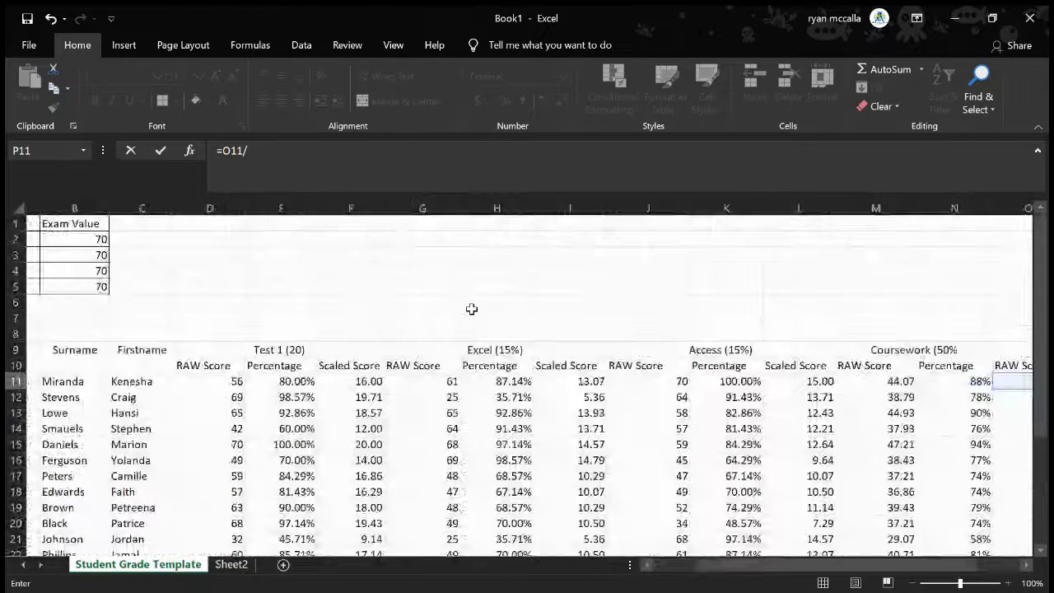
{"action": "scroll", "coordinate": [157, 280], "scroll_direction": "left", "scroll_amount": 1}
{"action": "left_click", "coordinate": [153, 288]}
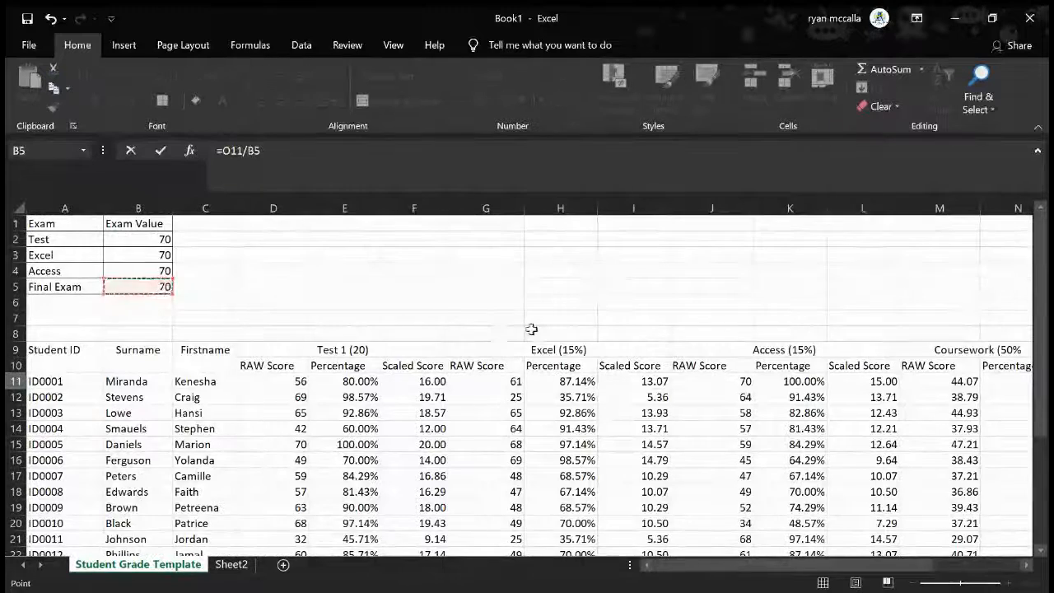
{"action": "scroll", "coordinate": [531, 329], "scroll_direction": "right", "scroll_amount": 5}
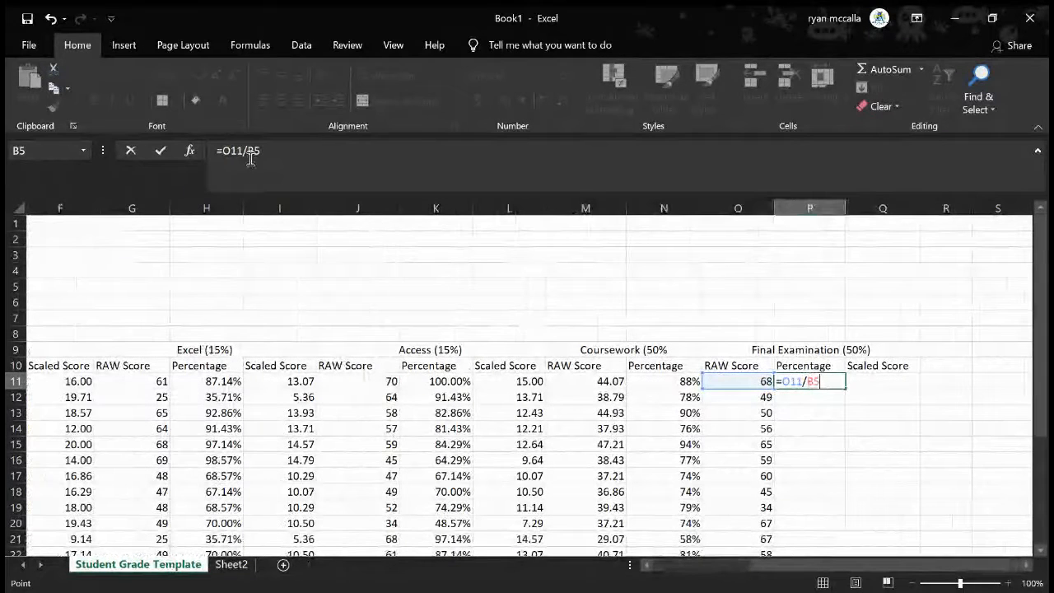
{"action": "left_click", "coordinate": [247, 154]}
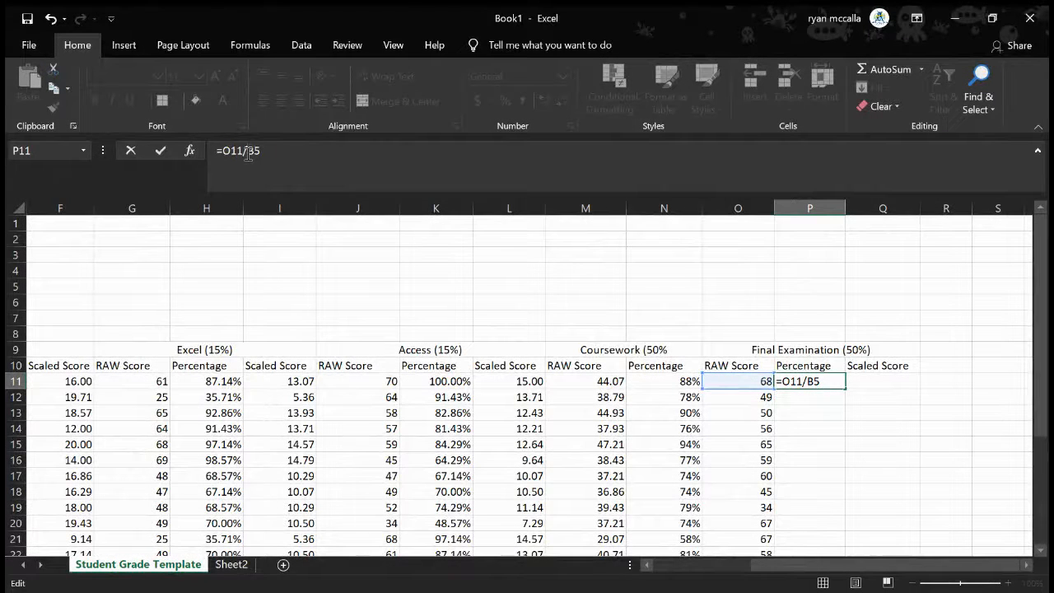
{"action": "key", "text": "F4"}
{"action": "key", "text": "Return"}
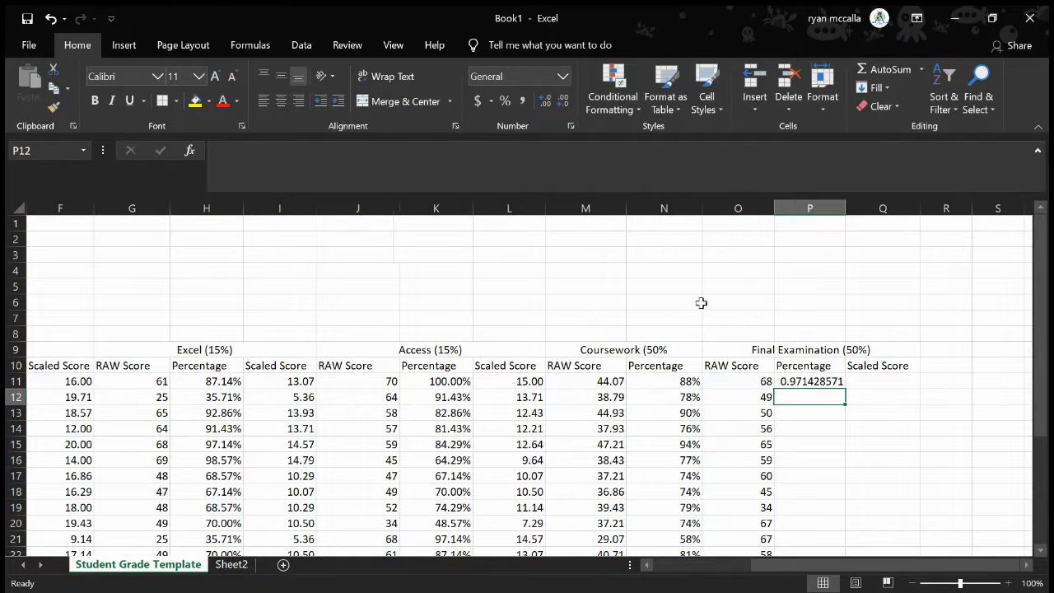
Format the final examination percentages in P11:P31 as Percentage and fill the P11 formula down through P31
{"action": "left_click", "coordinate": [800, 382]}
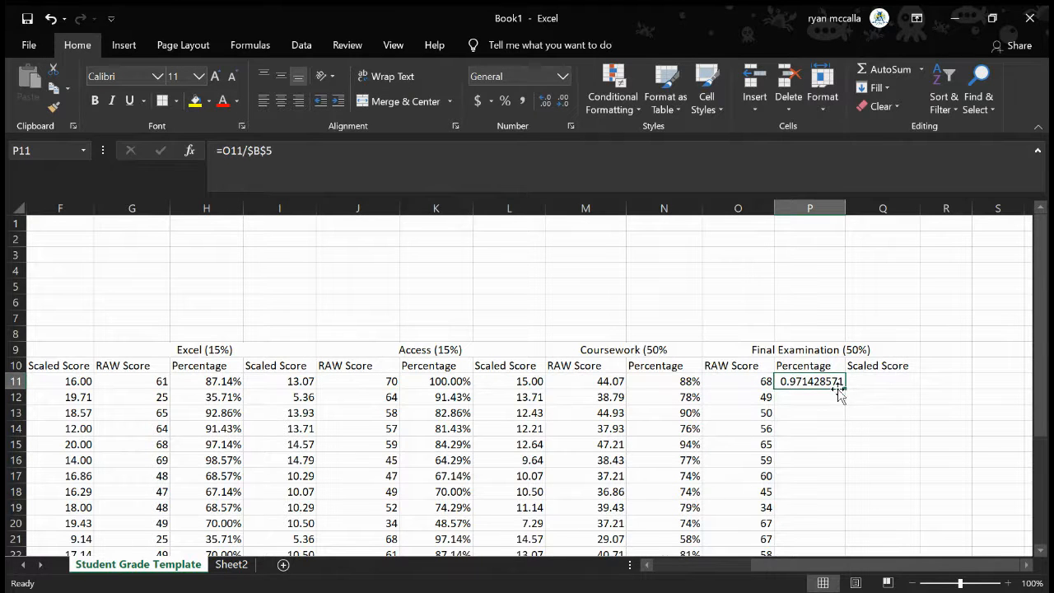
{"action": "left_click_drag", "start_coordinate": [823, 382], "coordinate": [813, 492]}
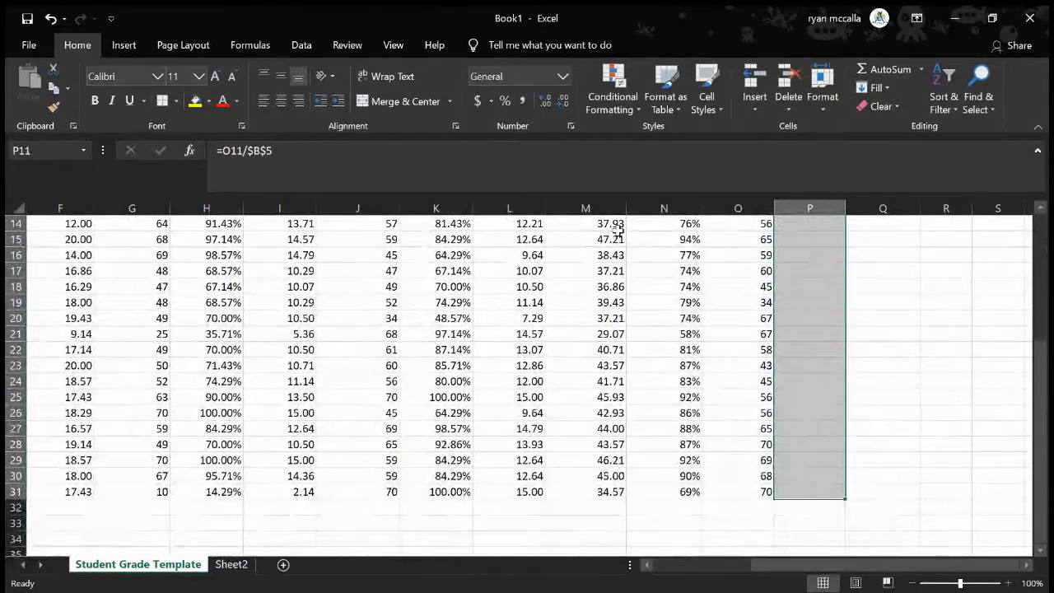
{"action": "left_click", "coordinate": [505, 102]}
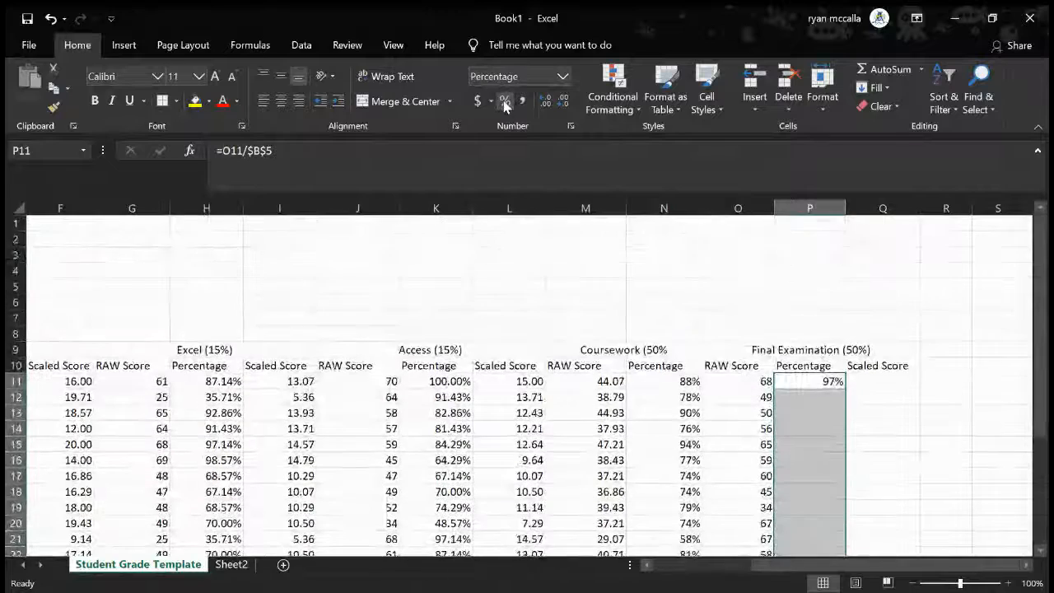
{"action": "left_click", "coordinate": [827, 383]}
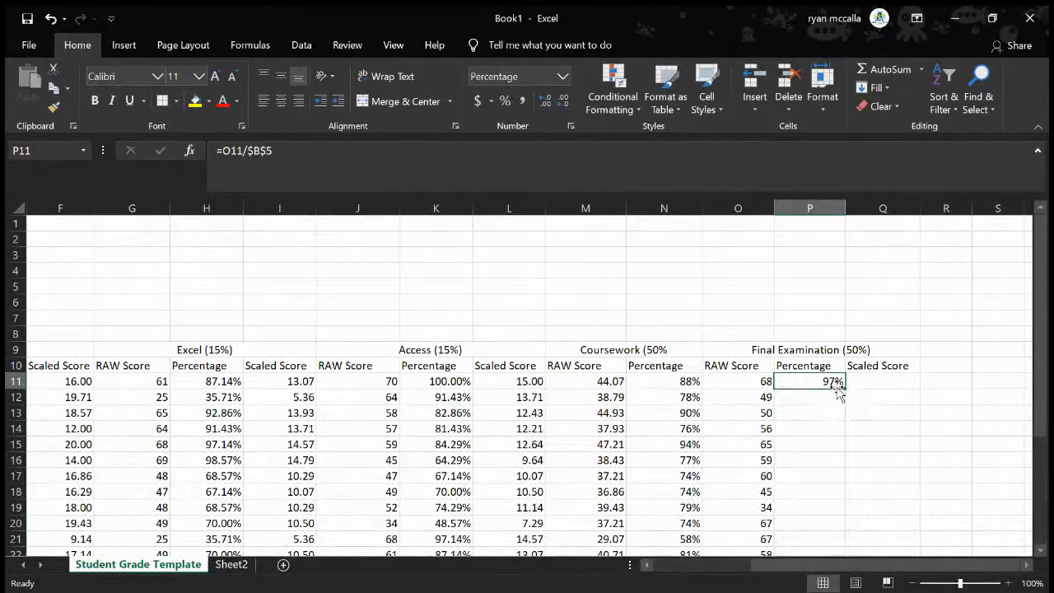
{"action": "left_click_drag", "start_coordinate": [843, 391], "coordinate": [835, 503]}
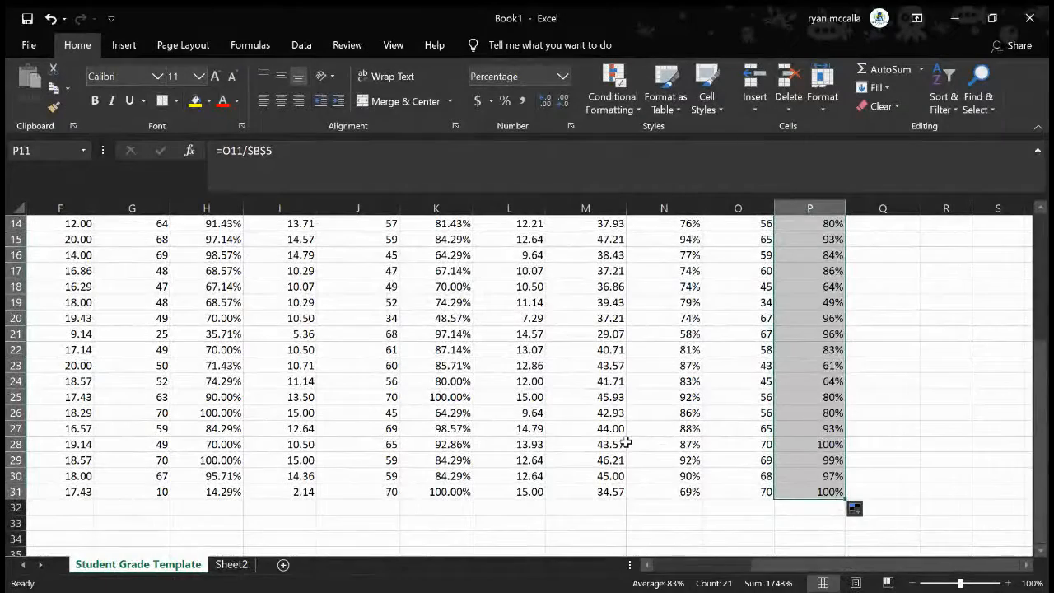
Check the Test 1 percentage formula in E11 against the exam value table
{"action": "scroll", "coordinate": [626, 442], "scroll_direction": "up", "scroll_amount": 3}
{"action": "scroll", "coordinate": [626, 442], "scroll_direction": "left", "scroll_amount": 3}
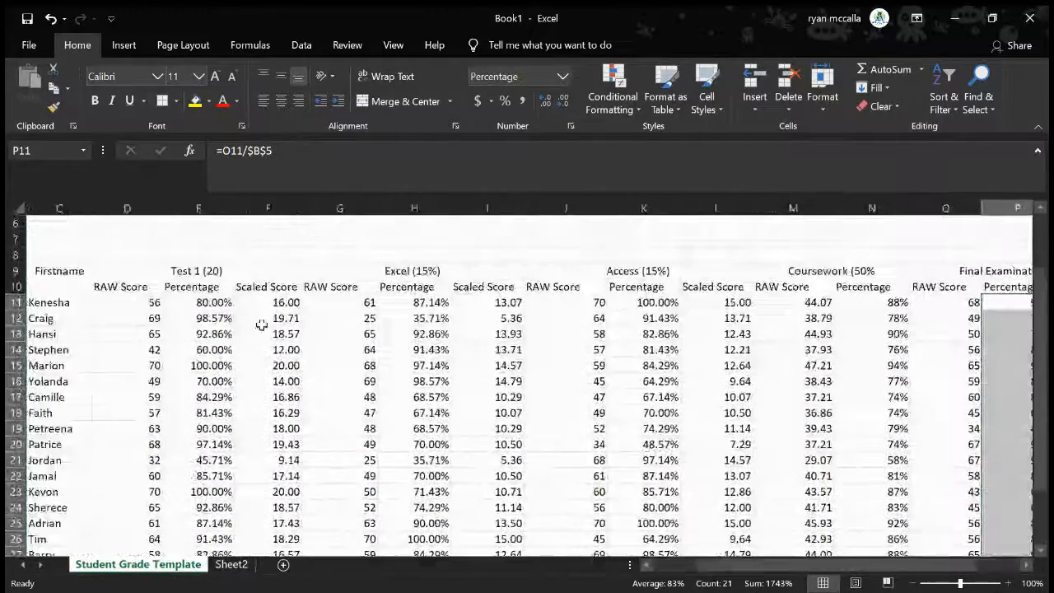
{"action": "scroll", "coordinate": [238, 313], "scroll_direction": "up", "scroll_amount": 2}
{"action": "scroll", "coordinate": [239, 313], "scroll_direction": "left", "scroll_amount": 2}
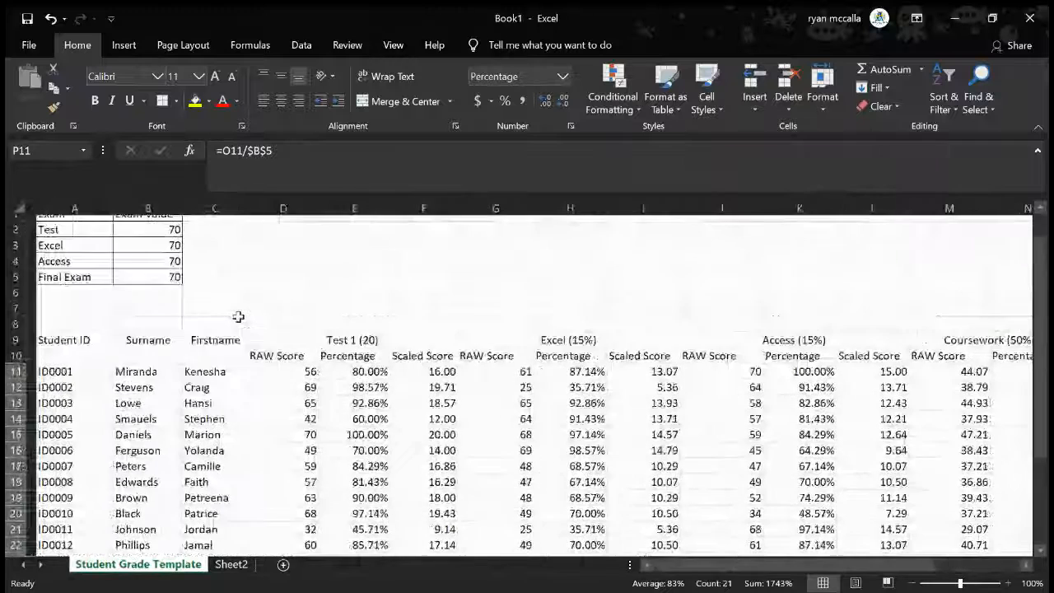
{"action": "left_click", "coordinate": [349, 381]}
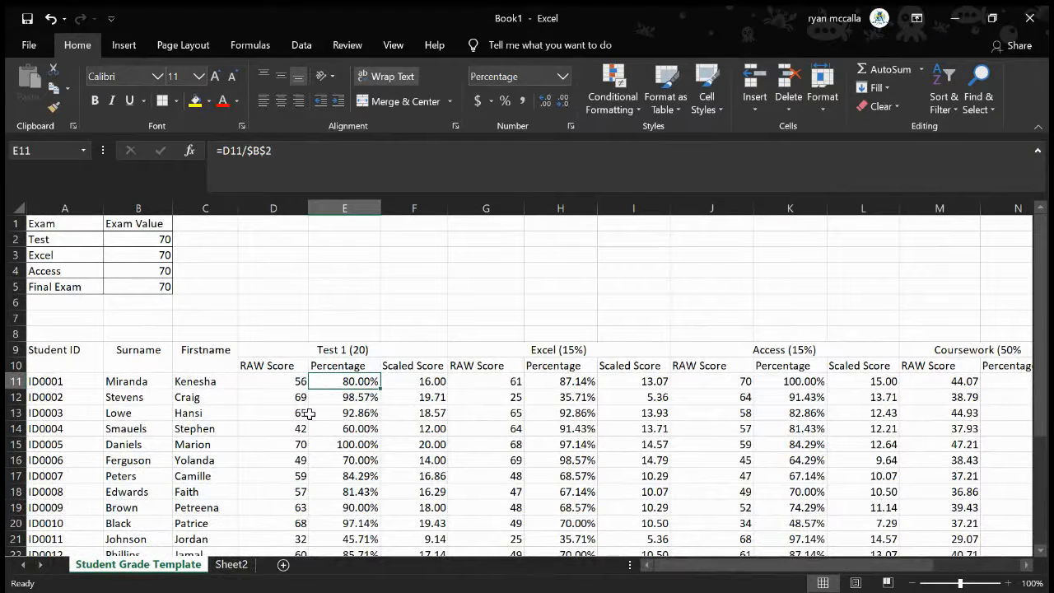
Try a Test exam value of 60 in B2 to see its effect on the percentages, and undo the change
{"action": "left_click", "coordinate": [153, 239]}
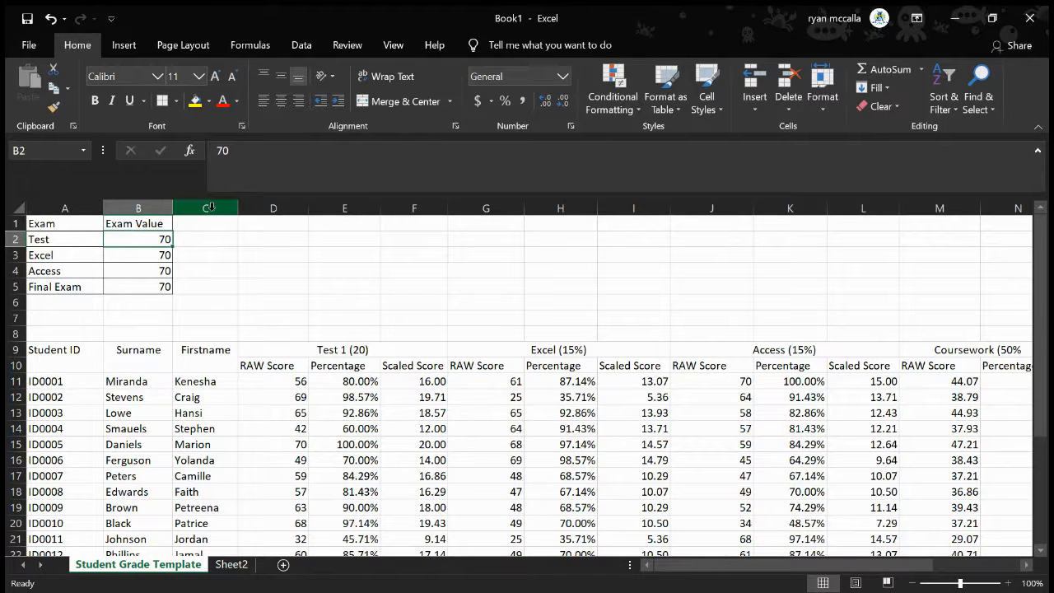
{"action": "left_click", "coordinate": [223, 158]}
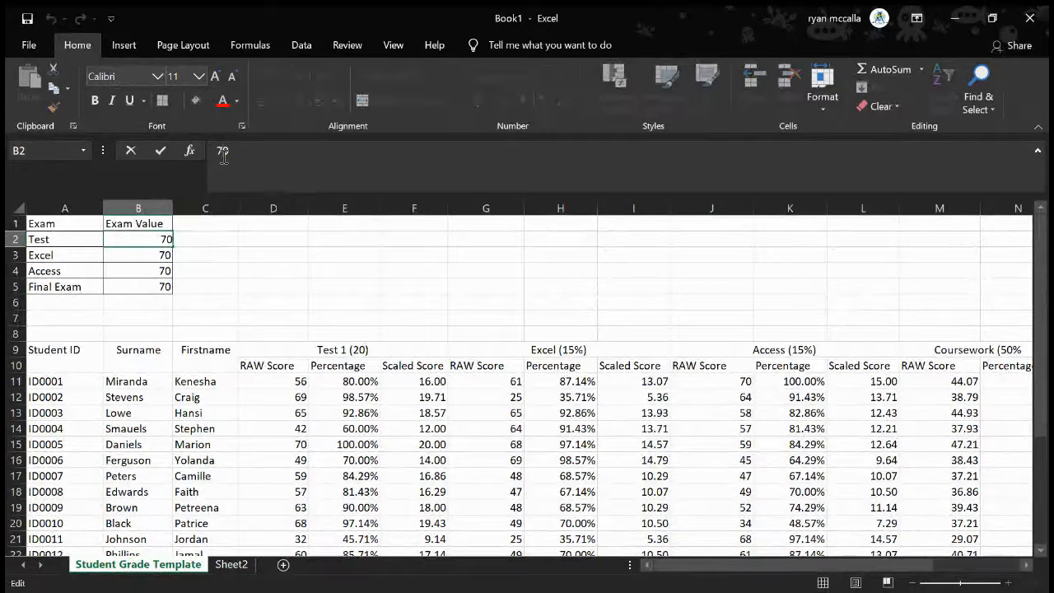
{"action": "key", "text": "BackSpace"}
{"action": "key", "text": "BackSpace"}
{"action": "type", "text": "60"}
{"action": "key", "text": "Return"}
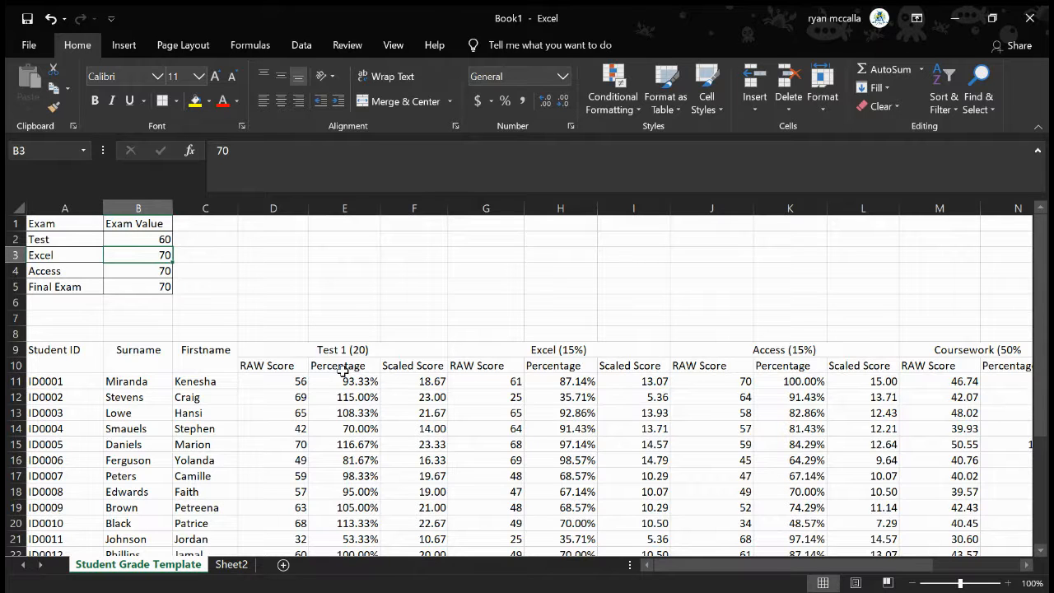
{"action": "key", "text": "ctrl+z"}
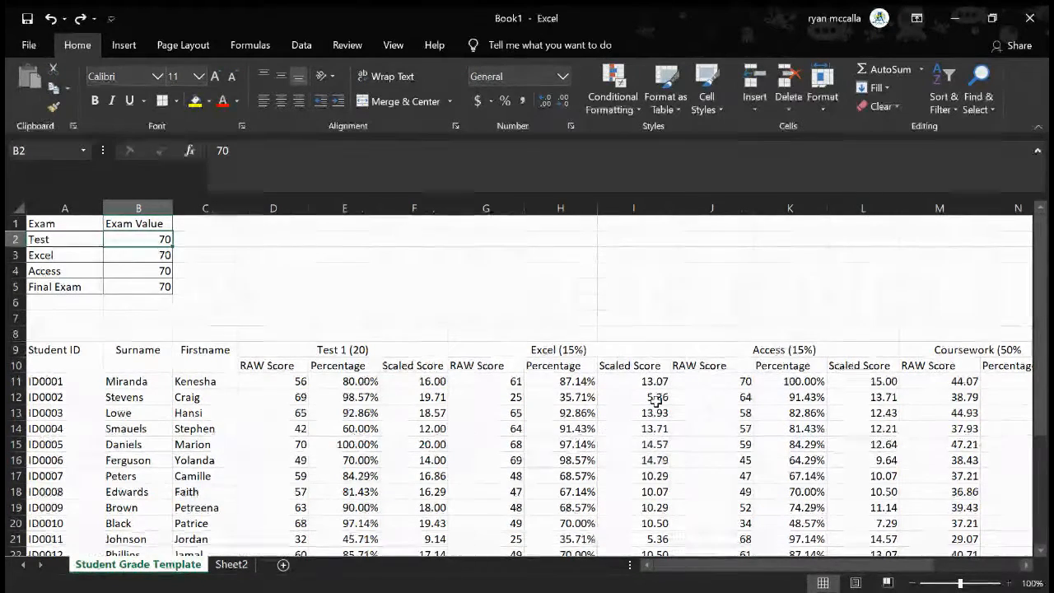
Calculate the first student's final examination scaled score in Q11 with =P11 * 50
{"action": "scroll", "coordinate": [655, 401], "scroll_direction": "right", "scroll_amount": 5}
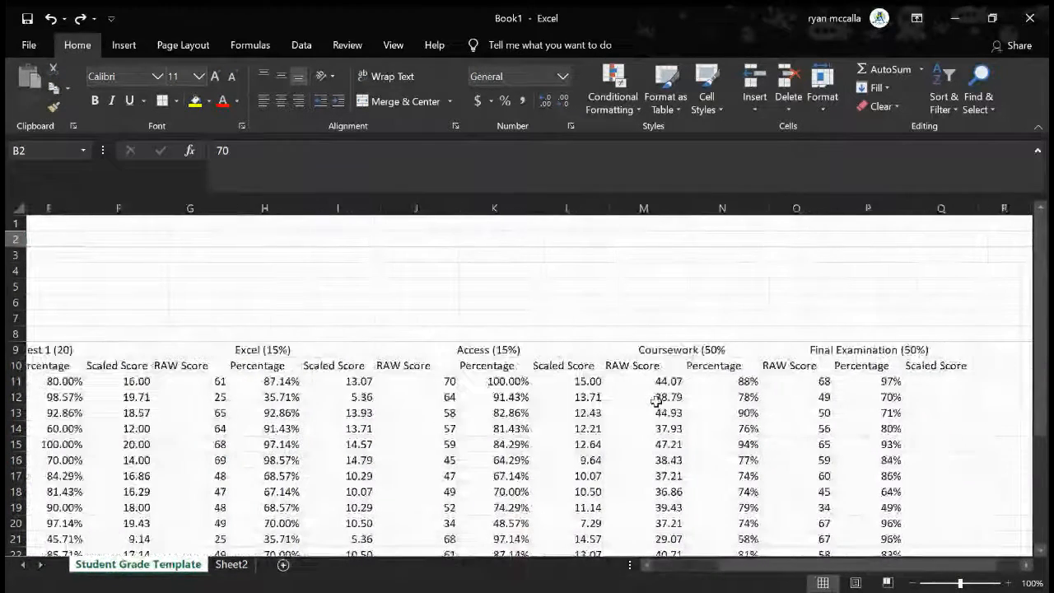
{"action": "scroll", "coordinate": [656, 401], "scroll_direction": "right", "scroll_amount": 2}
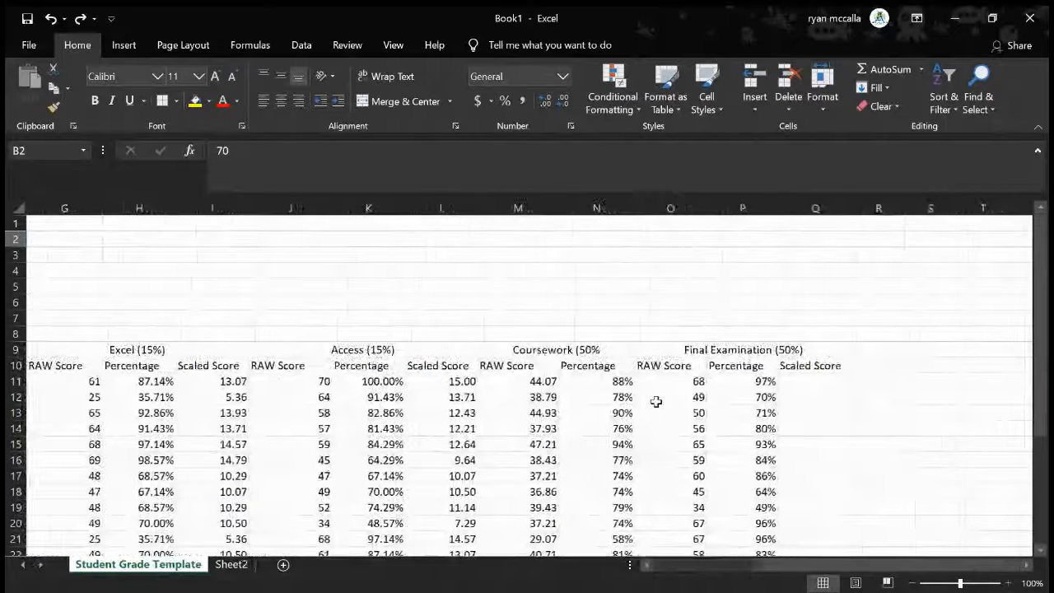
{"action": "left_click", "coordinate": [816, 383]}
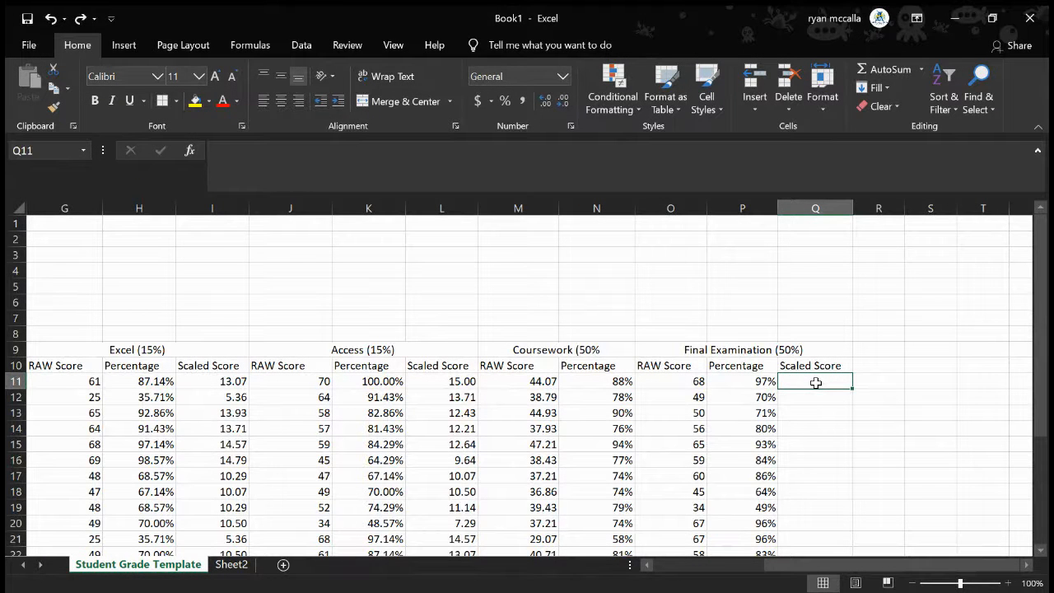
{"action": "type", "text": "="}
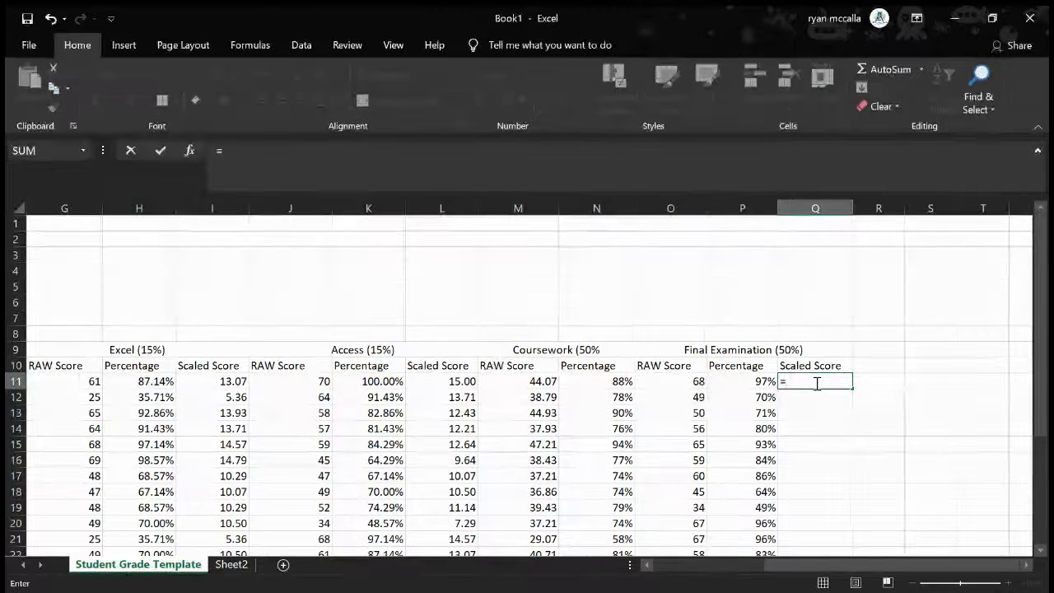
{"action": "left_click", "coordinate": [743, 380]}
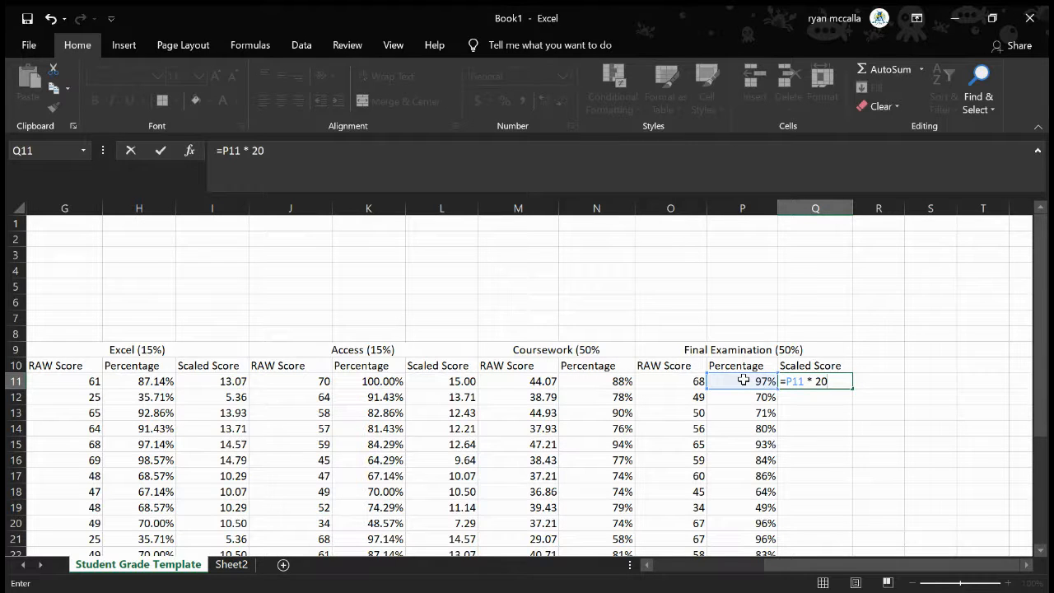
{"action": "key", "text": "BackSpace"}
{"action": "type", "text": "50"}
{"action": "key", "text": "Return"}
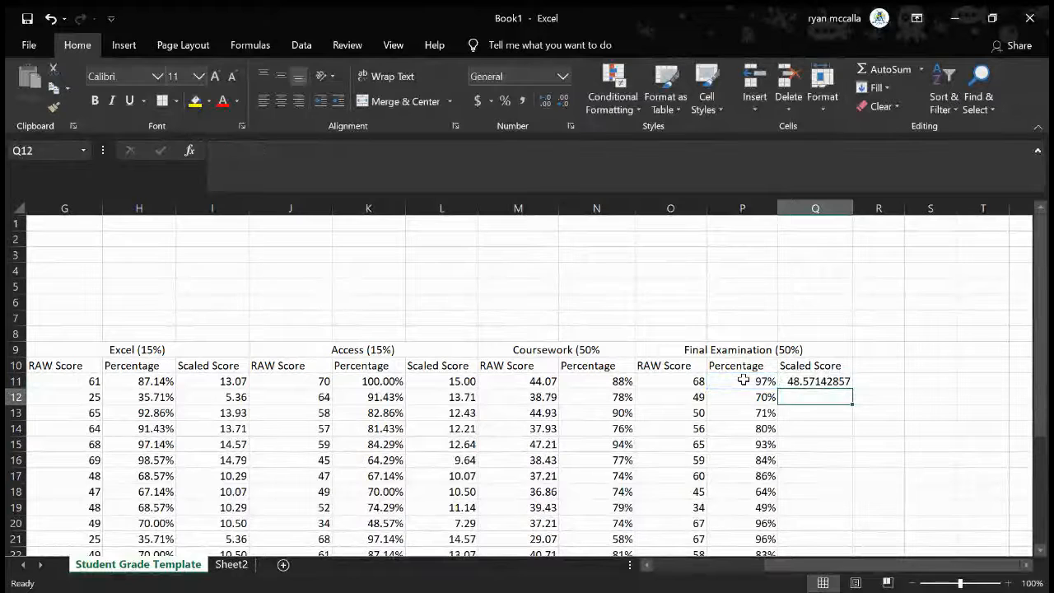
Reduce the scaled score in Q11 to two decimal places and fill its formula down through Q31
{"action": "left_click", "coordinate": [803, 382]}
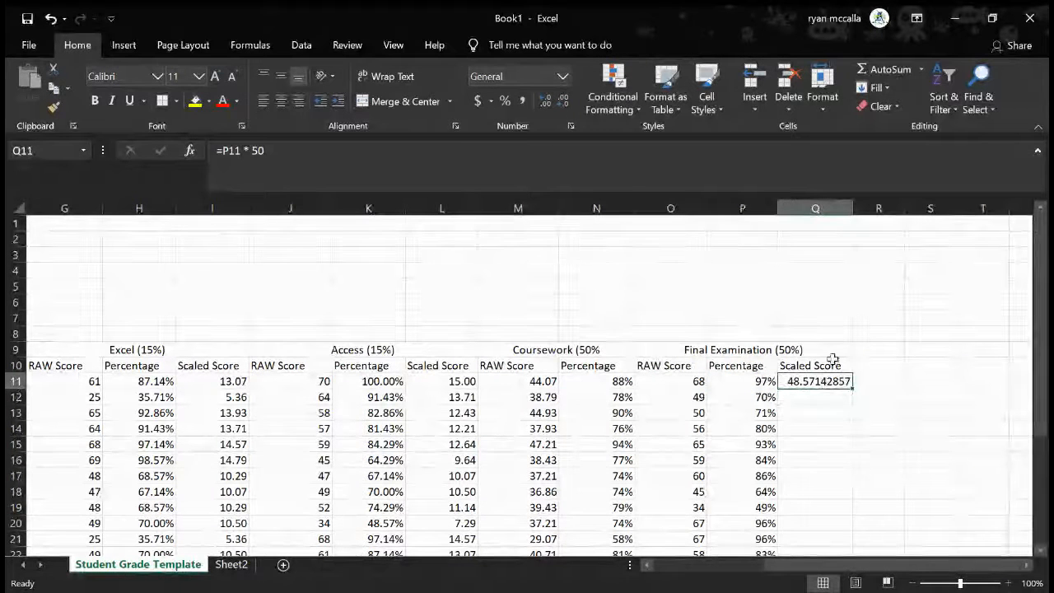
{"action": "left_click", "coordinate": [561, 105]}
{"action": "left_click", "coordinate": [562, 106]}
{"action": "left_click", "coordinate": [561, 105]}
{"action": "left_click", "coordinate": [562, 105]}
{"action": "left_click", "coordinate": [561, 105]}
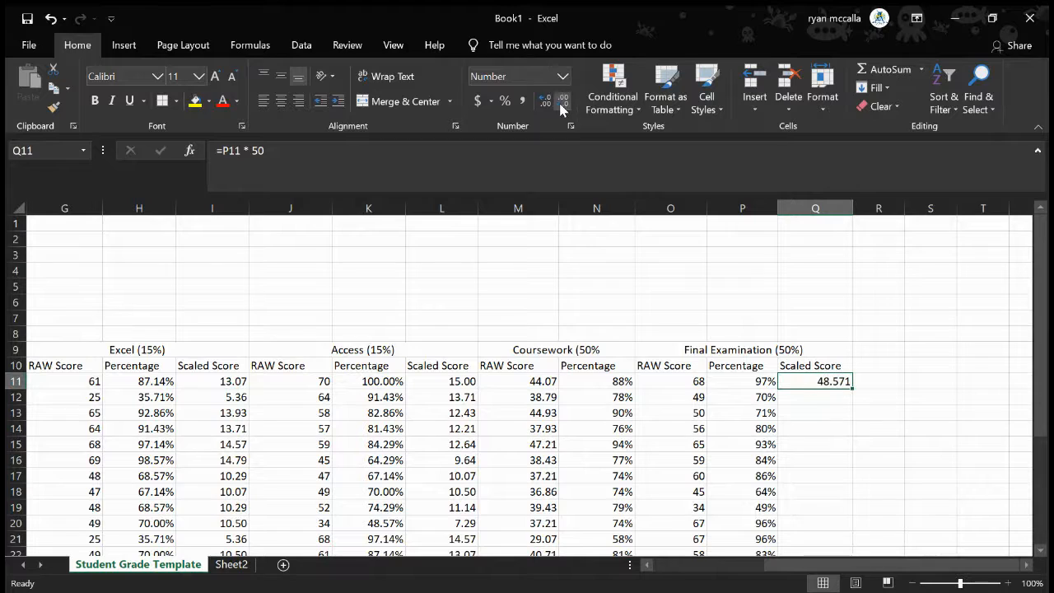
{"action": "left_click", "coordinate": [561, 105]}
{"action": "scroll", "coordinate": [845, 417], "scroll_direction": "down", "scroll_amount": 3}
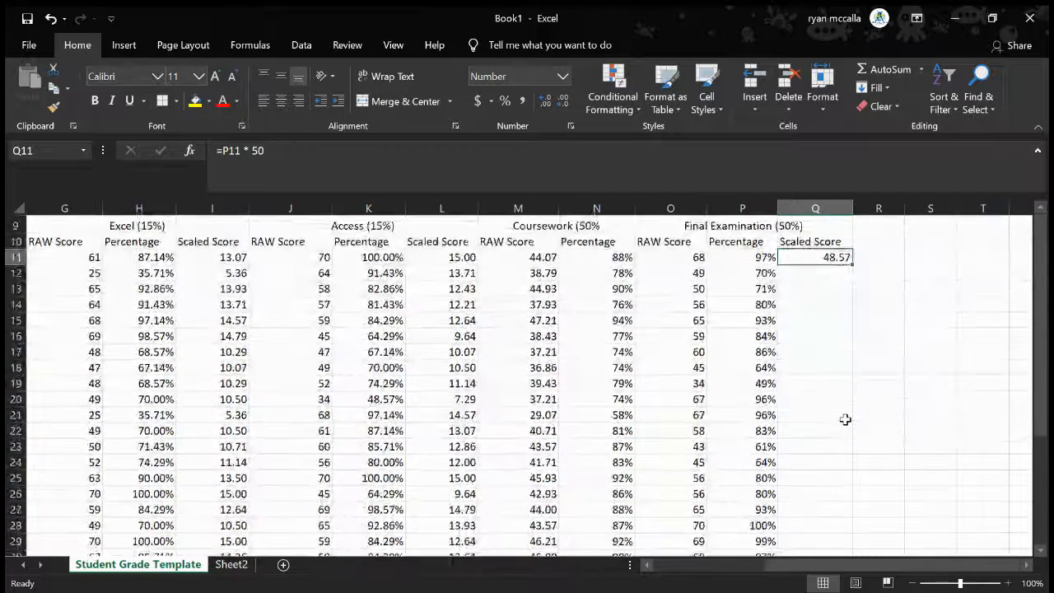
{"action": "left_click_drag", "start_coordinate": [853, 261], "coordinate": [830, 444]}
{"action": "scroll", "coordinate": [907, 393], "scroll_direction": "up", "scroll_amount": 2}
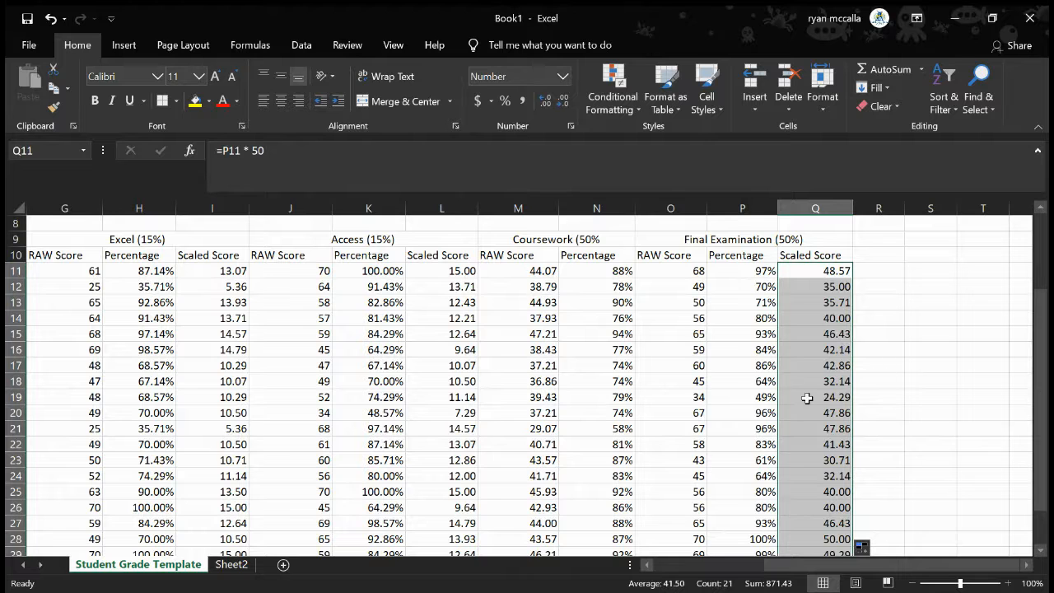
Merge and centre cells R9:R10 beside the Final Examination section and enter the heading Overall Scores
{"action": "scroll", "coordinate": [806, 397], "scroll_direction": "up", "scroll_amount": 1}
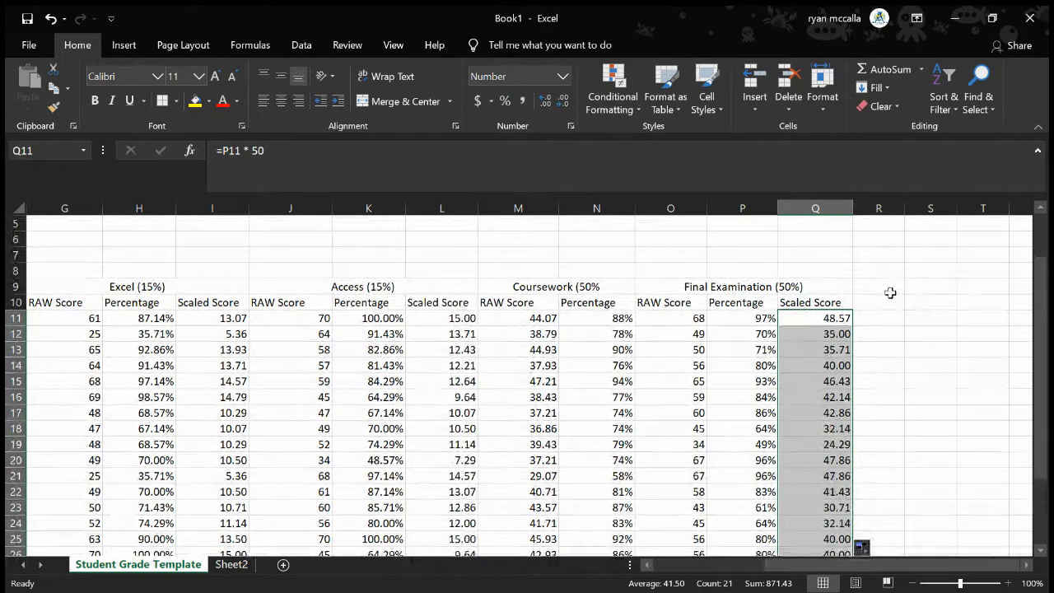
{"action": "left_click", "coordinate": [890, 288]}
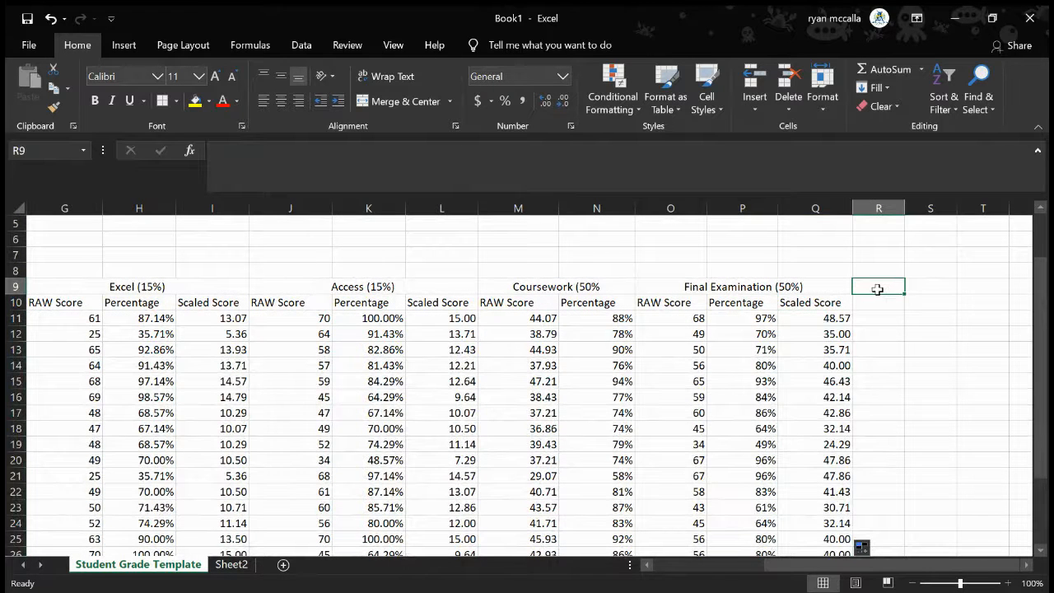
{"action": "left_click_drag", "start_coordinate": [878, 290], "coordinate": [878, 303]}
{"action": "left_click", "coordinate": [388, 105]}
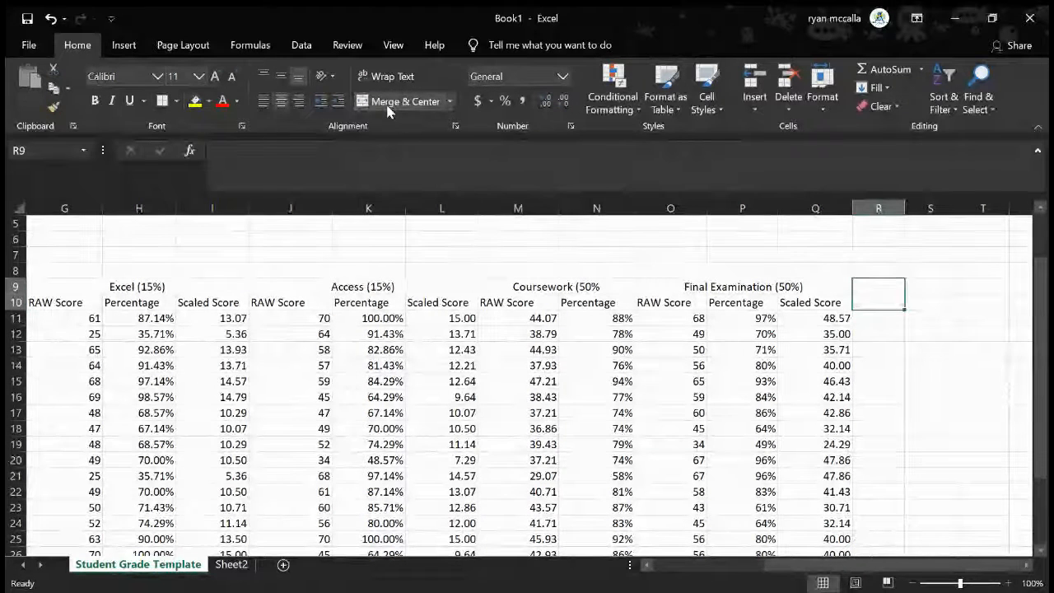
{"action": "type", "text": "O"}
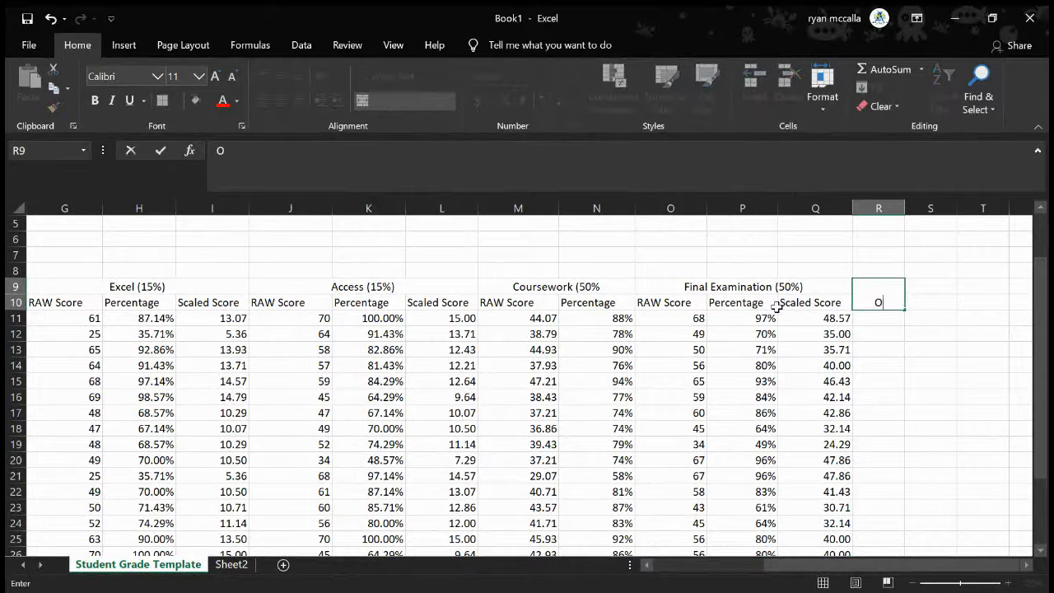
{"action": "type", "text": "verall Sco"}
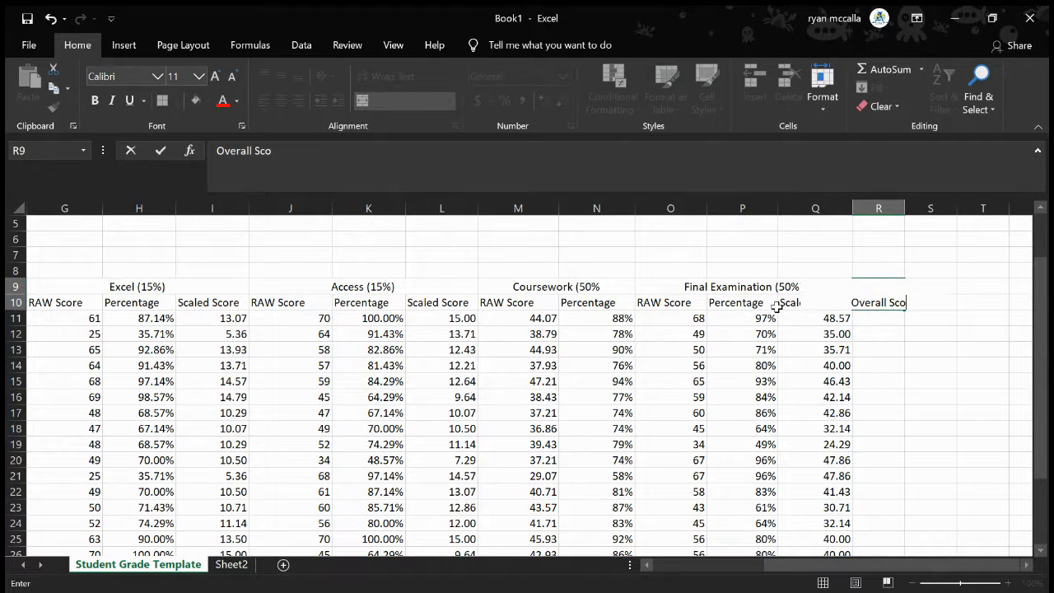
{"action": "type", "text": "res"}
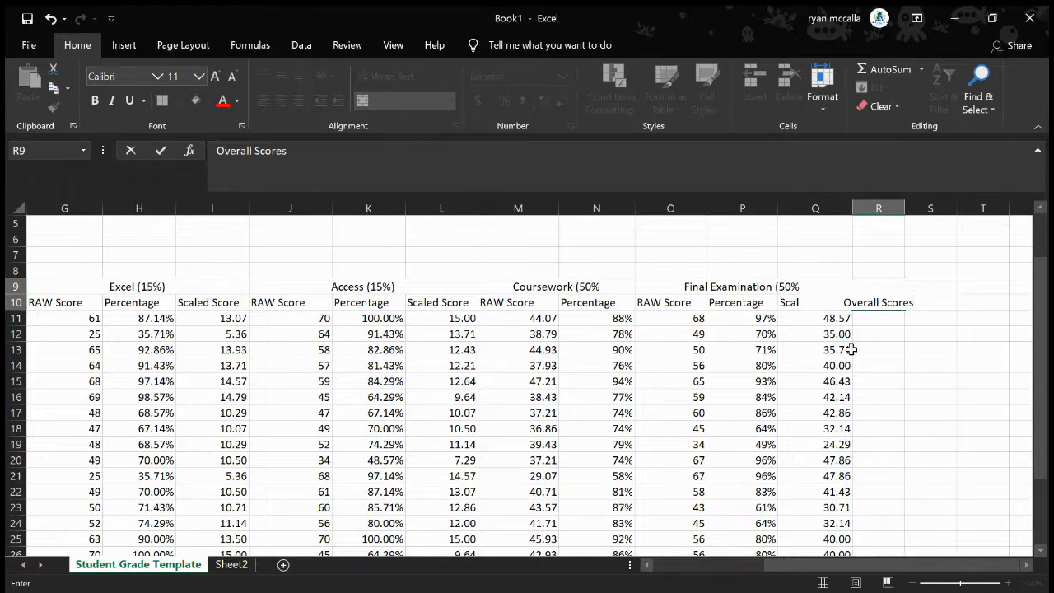
{"action": "left_click", "coordinate": [894, 351]}
Top-align the Overall Scores heading and widen column R to fit its text
{"action": "left_click", "coordinate": [891, 301]}
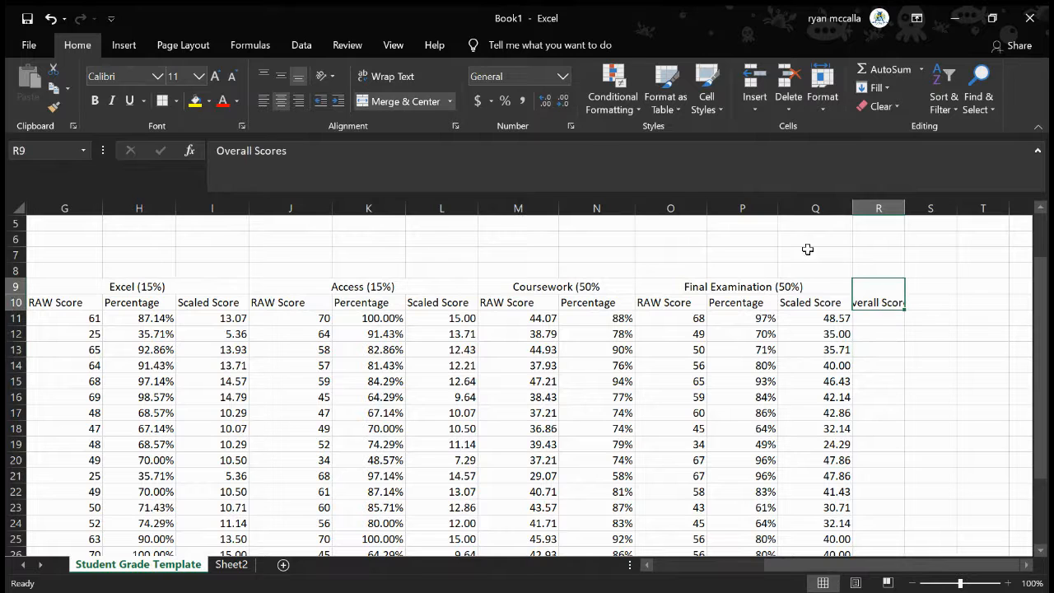
{"action": "left_click", "coordinate": [263, 76]}
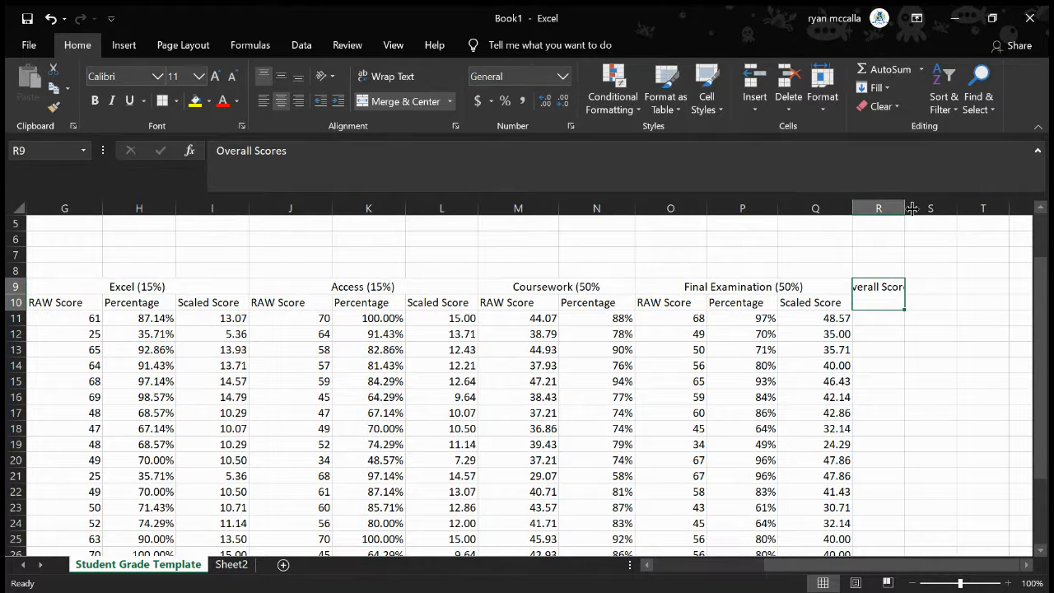
{"action": "left_click_drag", "start_coordinate": [911, 208], "coordinate": [933, 212]}
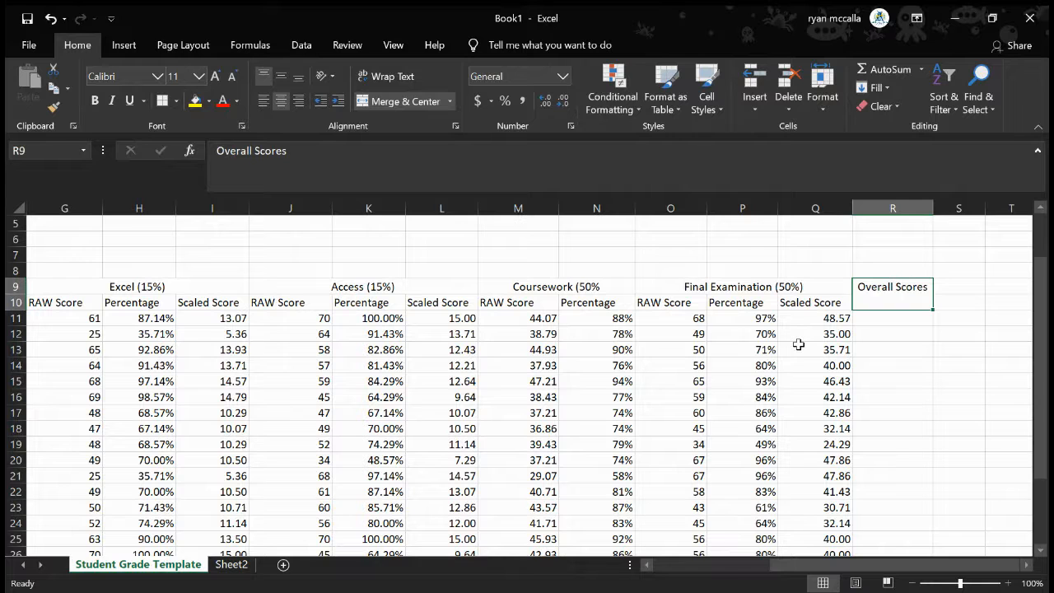
{"action": "left_click", "coordinate": [902, 322]}
{"action": "type", "text": "="}
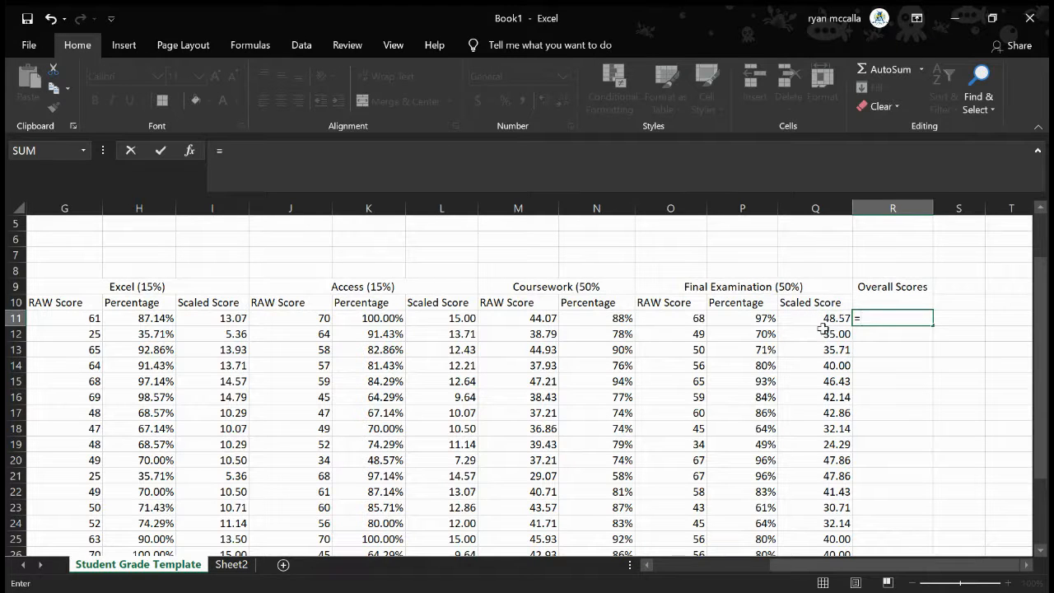
{"action": "key", "text": "Escape"}
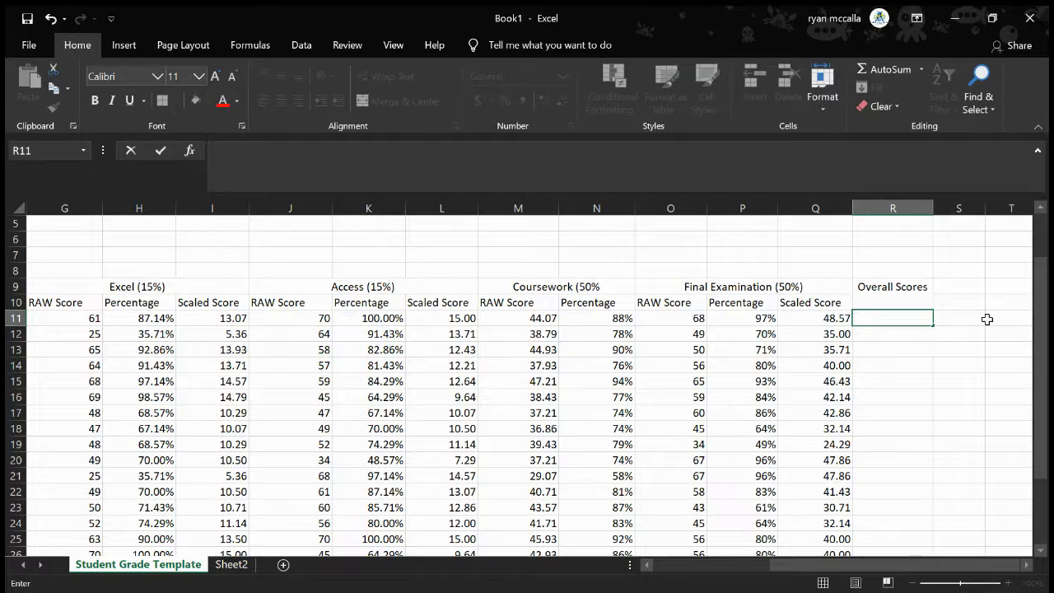
{"action": "left_click", "coordinate": [988, 319]}
Calculate the first student's overall score in R11 by adding the exam scaled score and coursework raw score with =Q11+M11
{"action": "left_click", "coordinate": [817, 318]}
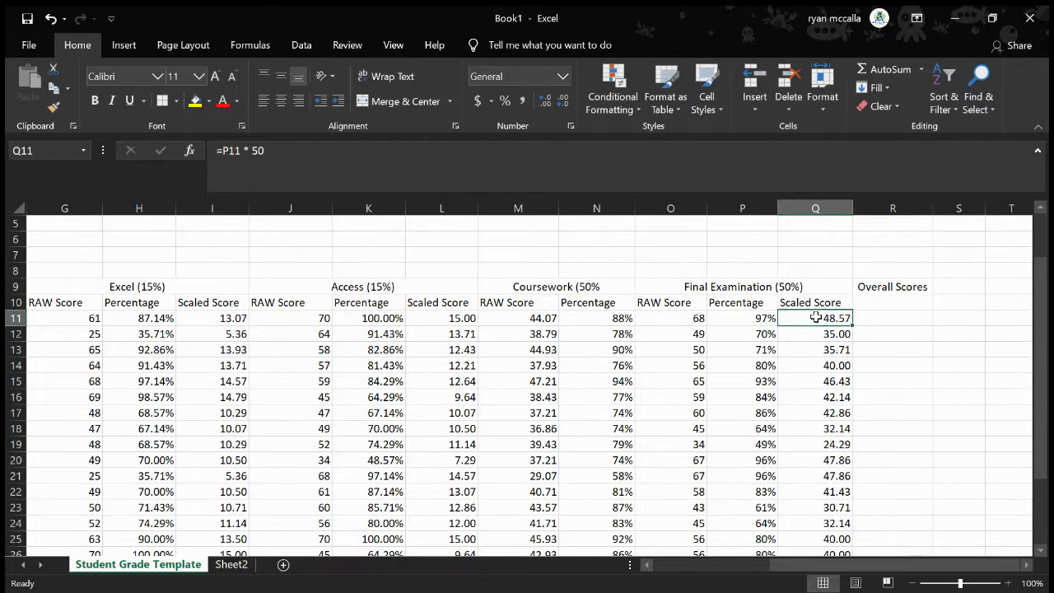
{"action": "left_click", "coordinate": [755, 319]}
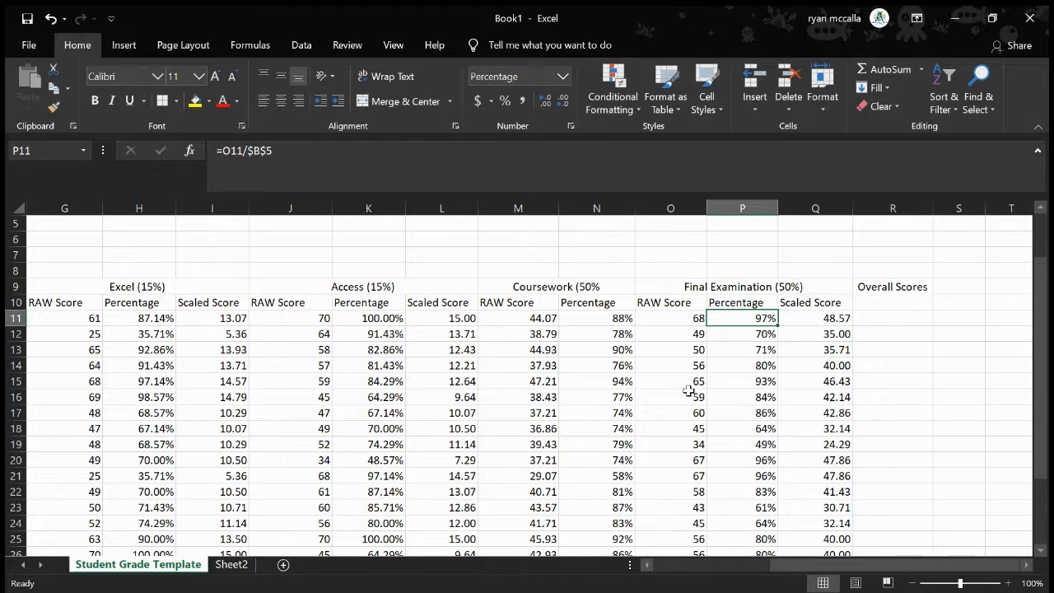
{"action": "left_click", "coordinate": [817, 318]}
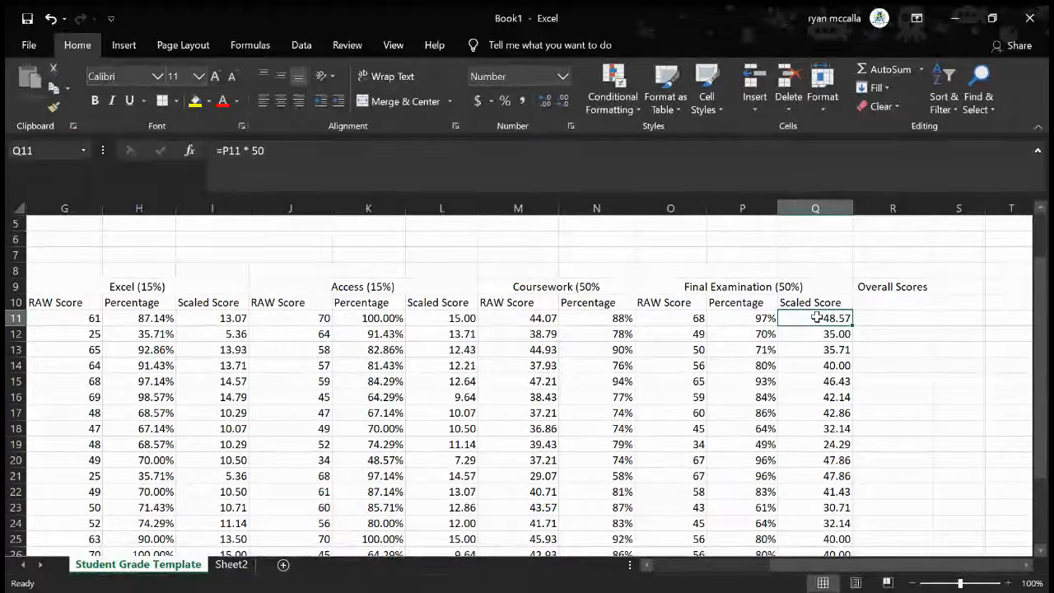
{"action": "left_click", "coordinate": [887, 322]}
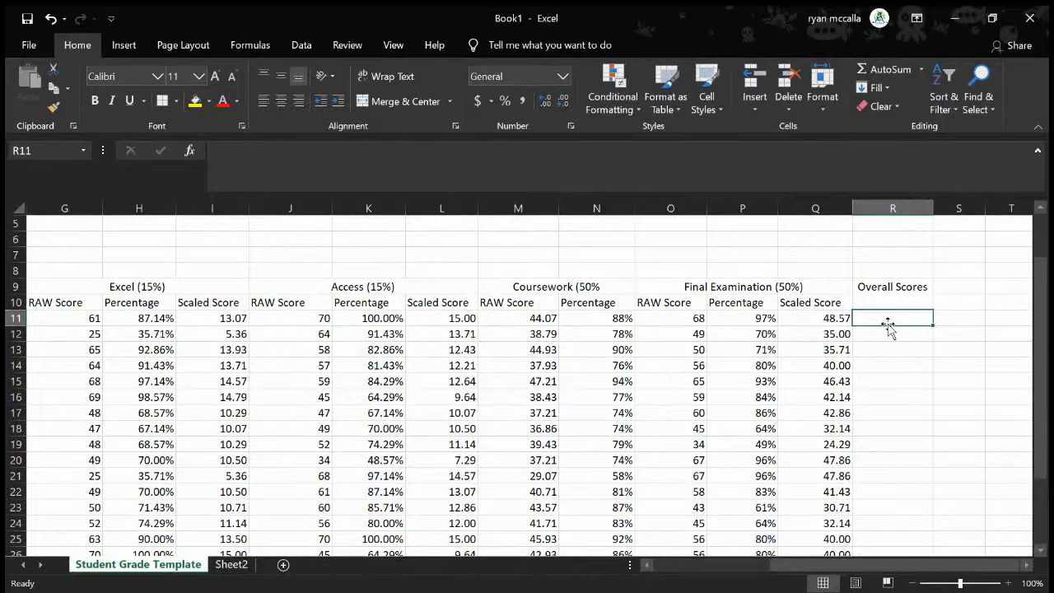
{"action": "type", "text": "="}
{"action": "left_click", "coordinate": [827, 317]}
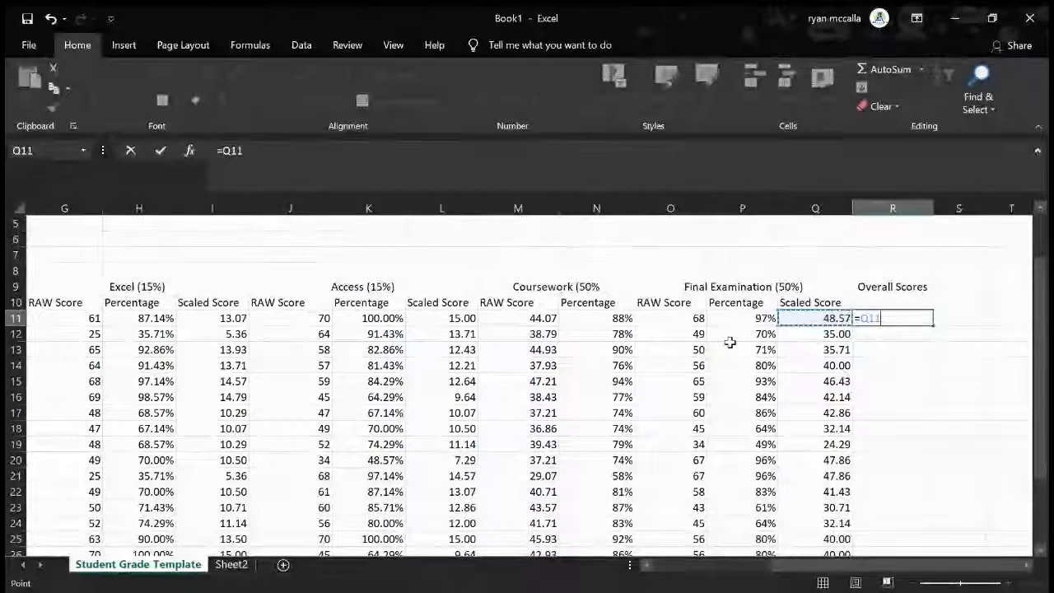
{"action": "type", "text": "+"}
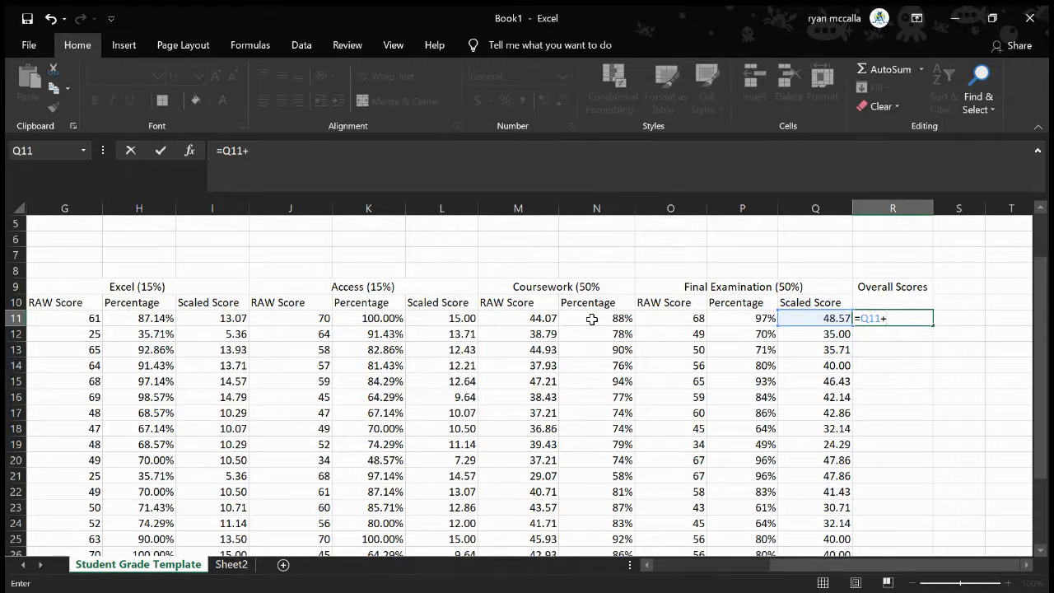
{"action": "left_click", "coordinate": [541, 320]}
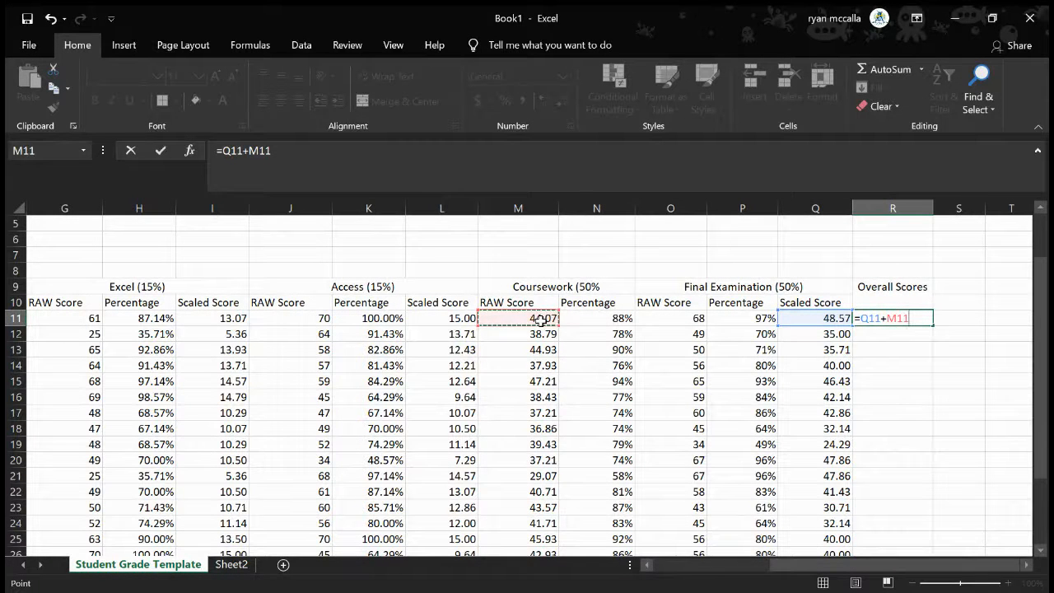
{"action": "key", "text": "Return"}
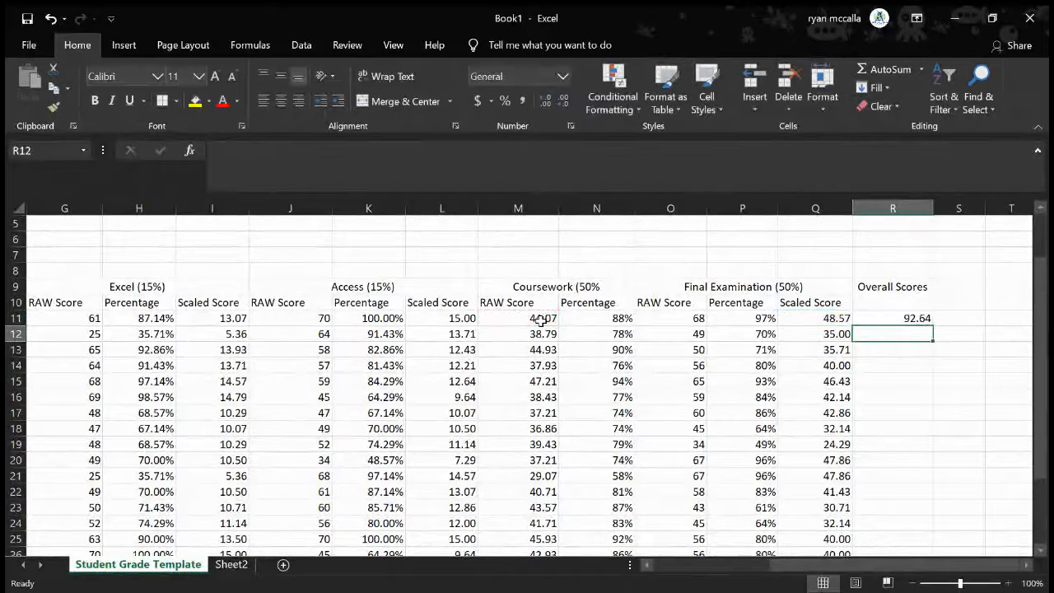
Fill the overall score formula from R11 down through R31
{"action": "left_click", "coordinate": [803, 317]}
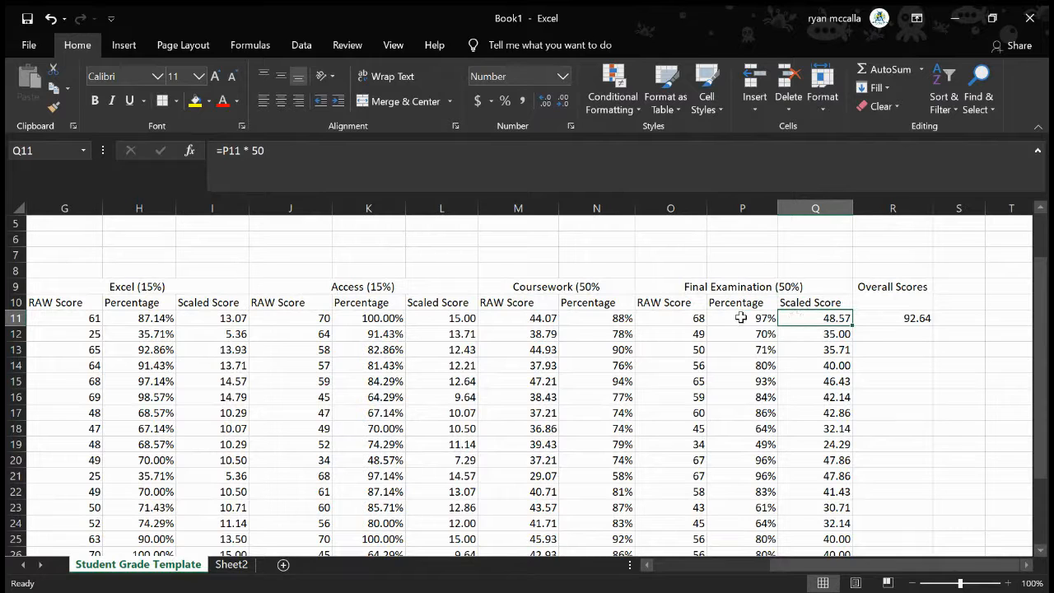
{"action": "left_click", "coordinate": [760, 318]}
{"action": "left_click", "coordinate": [818, 318]}
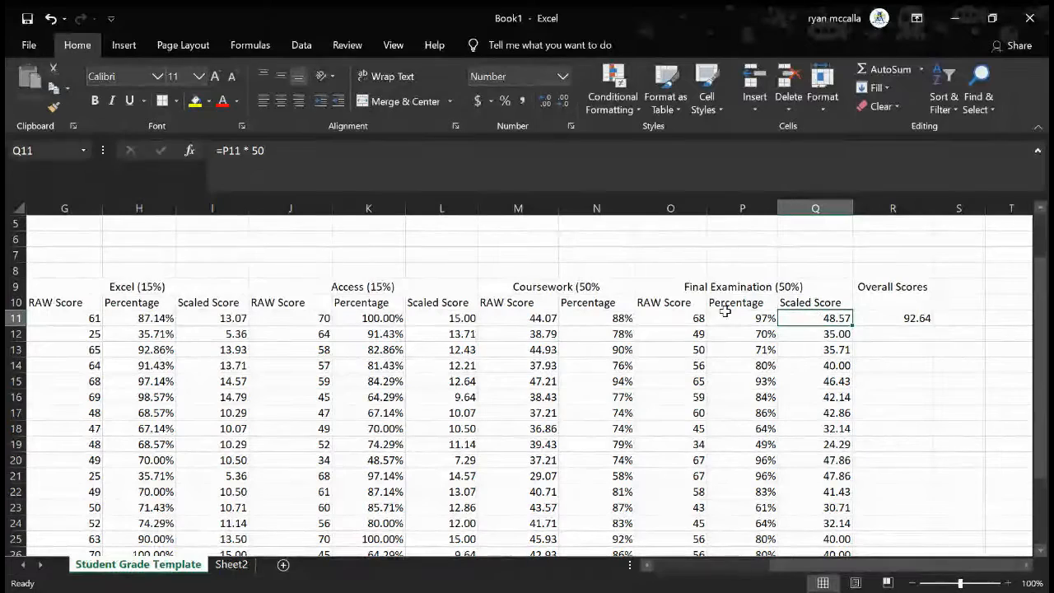
{"action": "left_click", "coordinate": [900, 320]}
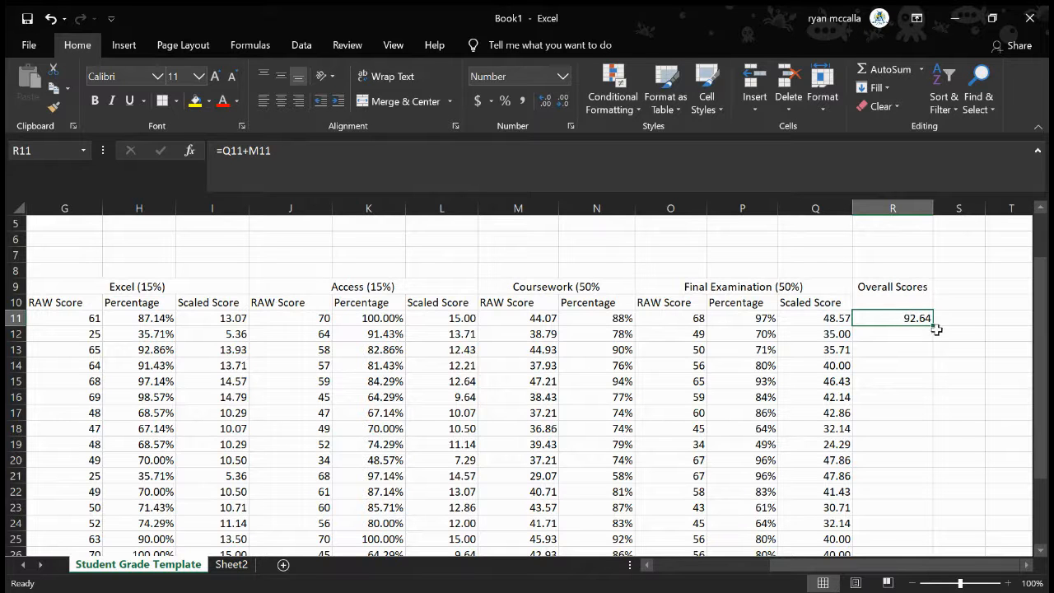
{"action": "left_click_drag", "start_coordinate": [933, 327], "coordinate": [931, 511]}
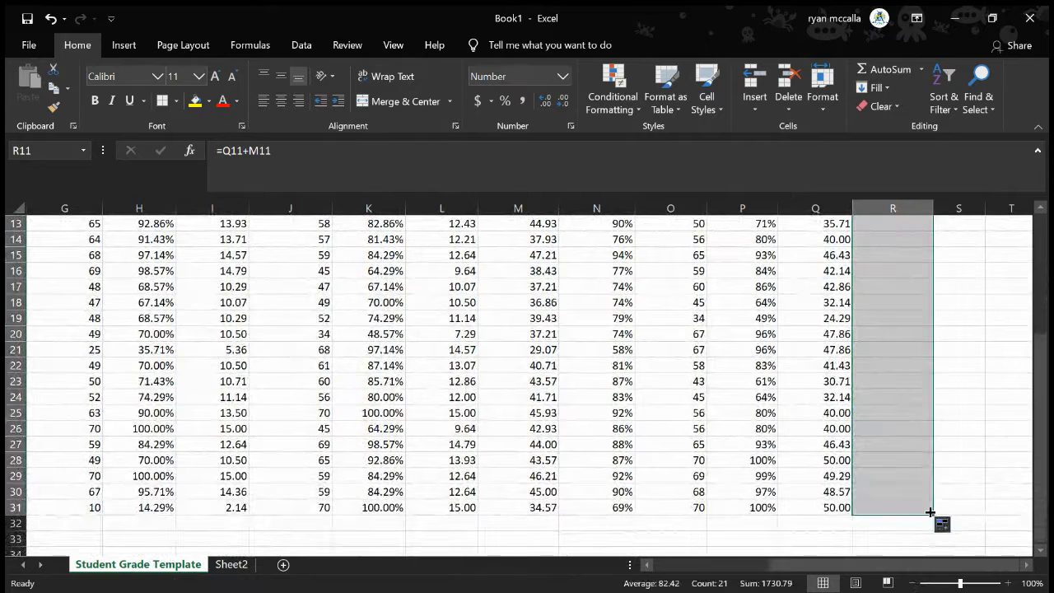
{"action": "left_click", "coordinate": [988, 379]}
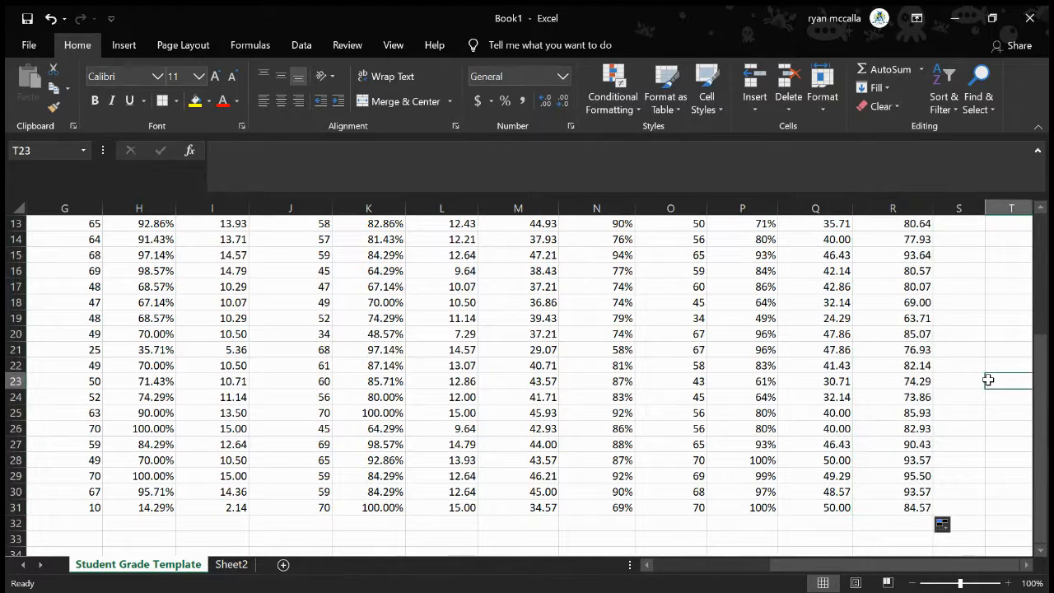
Examine the first student's formulas in R11, Q11 and P11 to trace which cells the overall score, scaled score and percentage reference
{"action": "scroll", "coordinate": [988, 380], "scroll_direction": "up", "scroll_amount": 3}
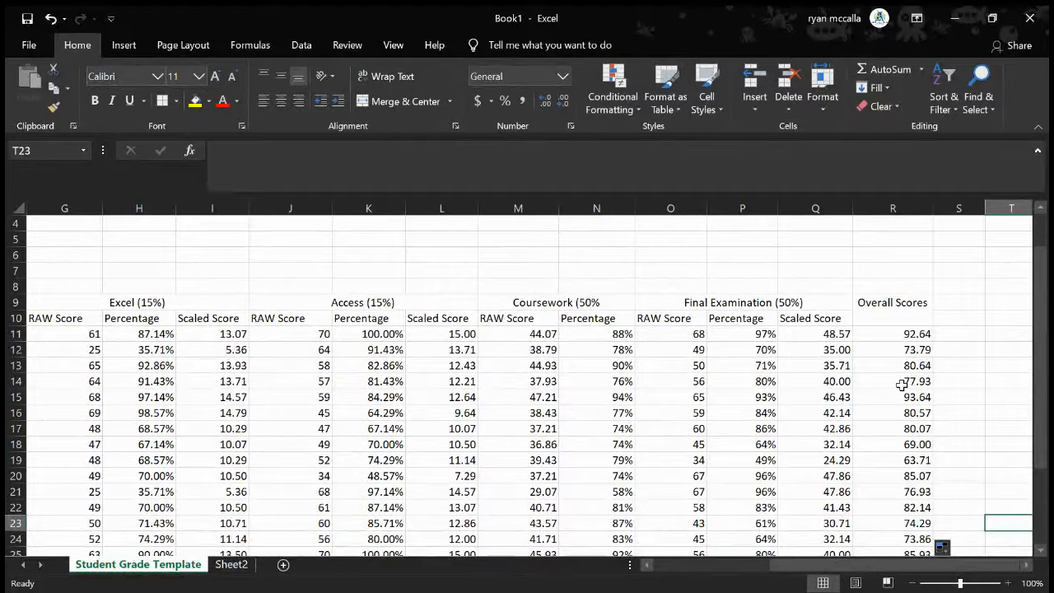
{"action": "left_click", "coordinate": [826, 337]}
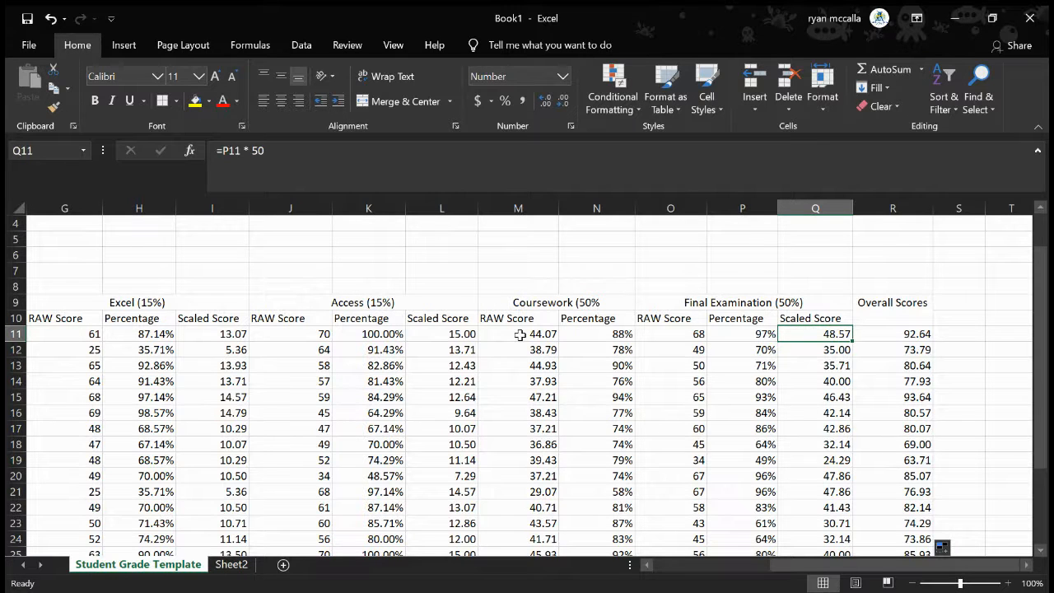
{"action": "left_click", "coordinate": [487, 319]}
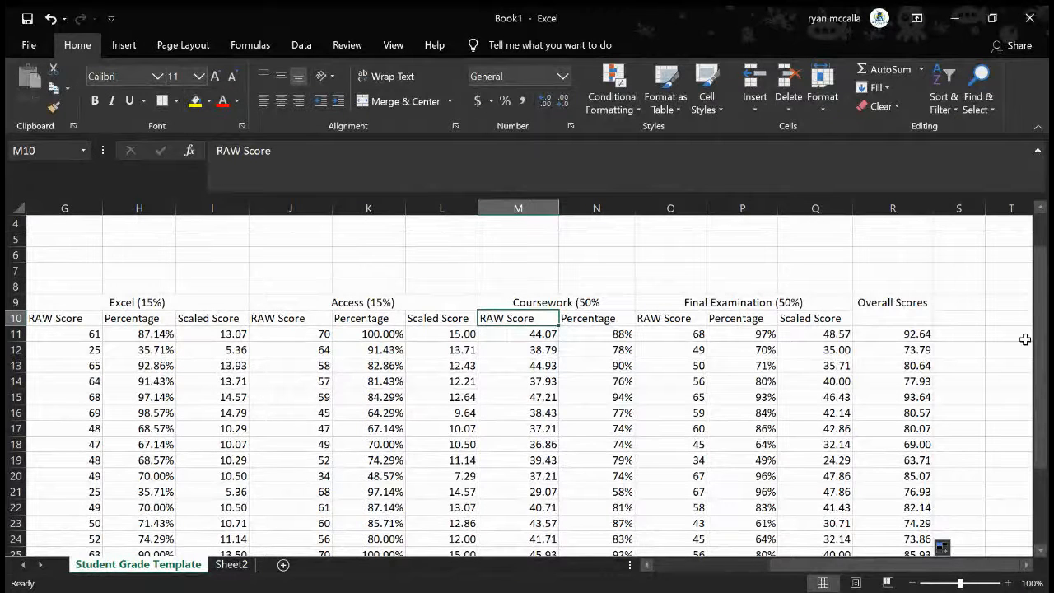
{"action": "left_click", "coordinate": [884, 337]}
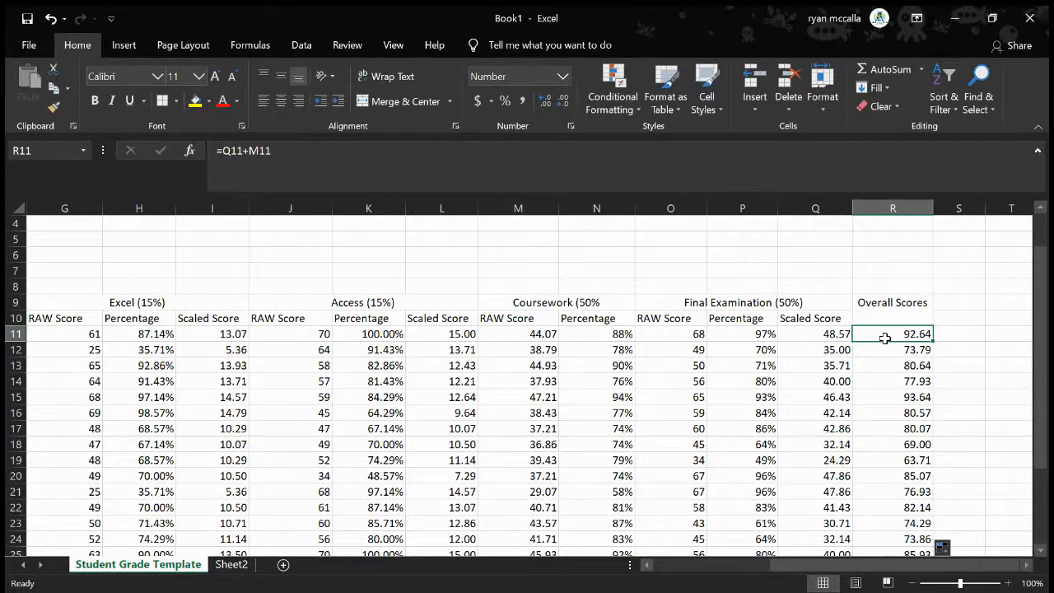
{"action": "left_click", "coordinate": [813, 334]}
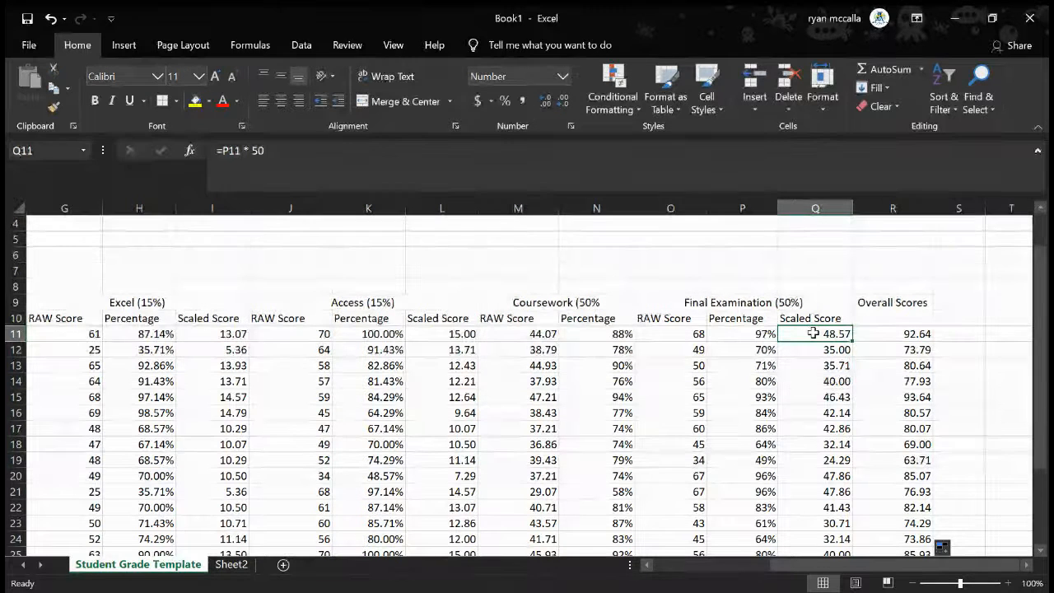
{"action": "left_click", "coordinate": [743, 337]}
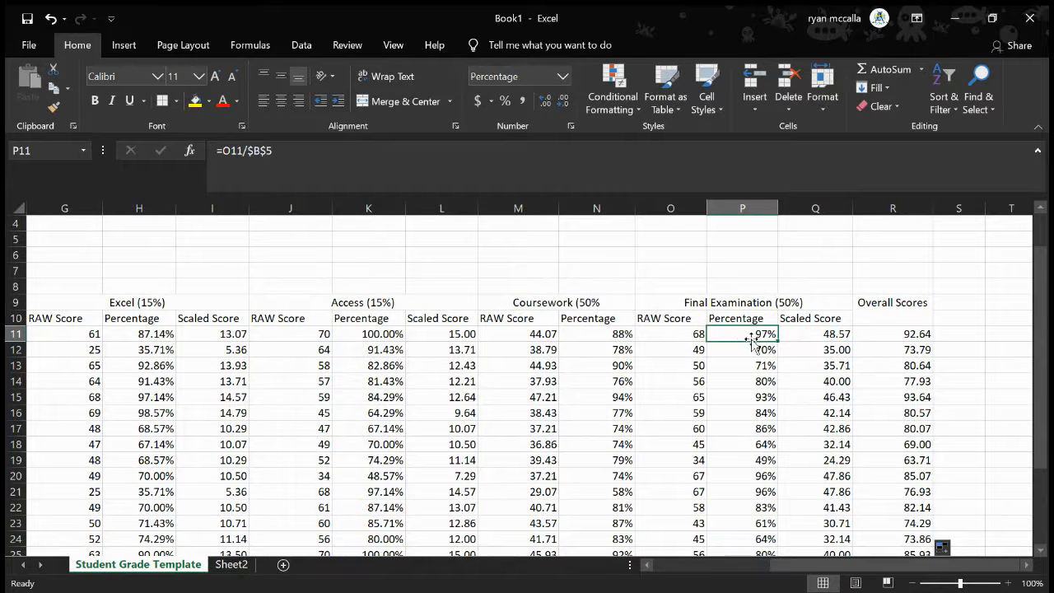
{"action": "left_click", "coordinate": [806, 333]}
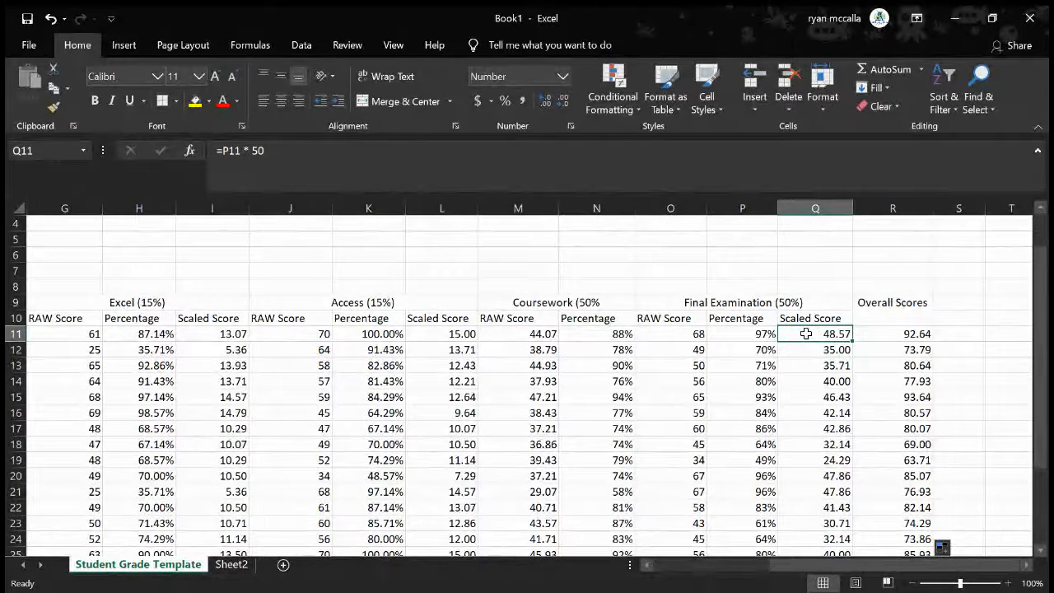
{"action": "double_click", "coordinate": [806, 334]}
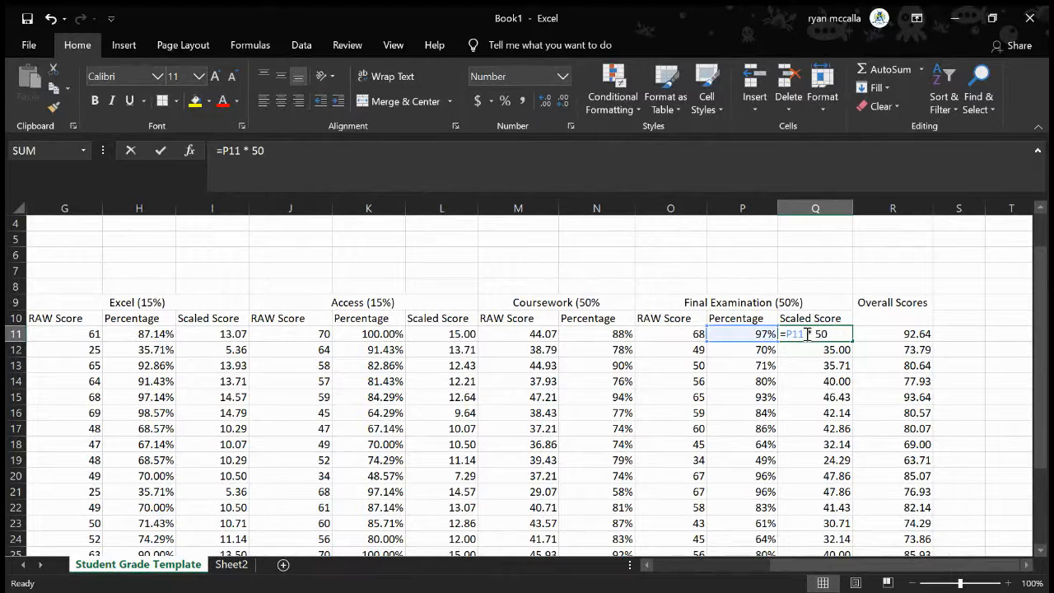
{"action": "left_click", "coordinate": [984, 283]}
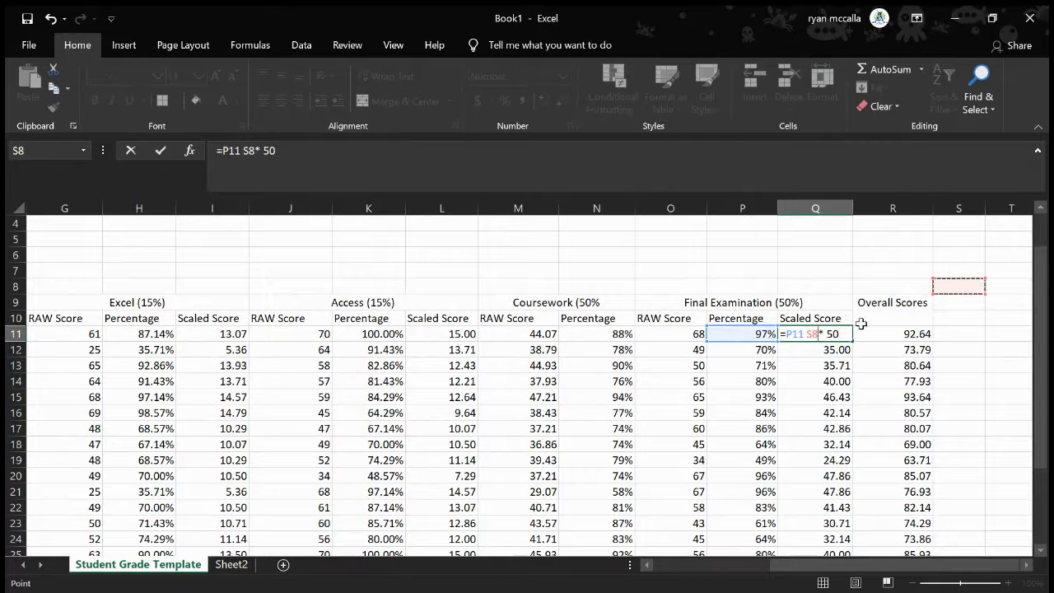
{"action": "key", "text": "ctrl+z"}
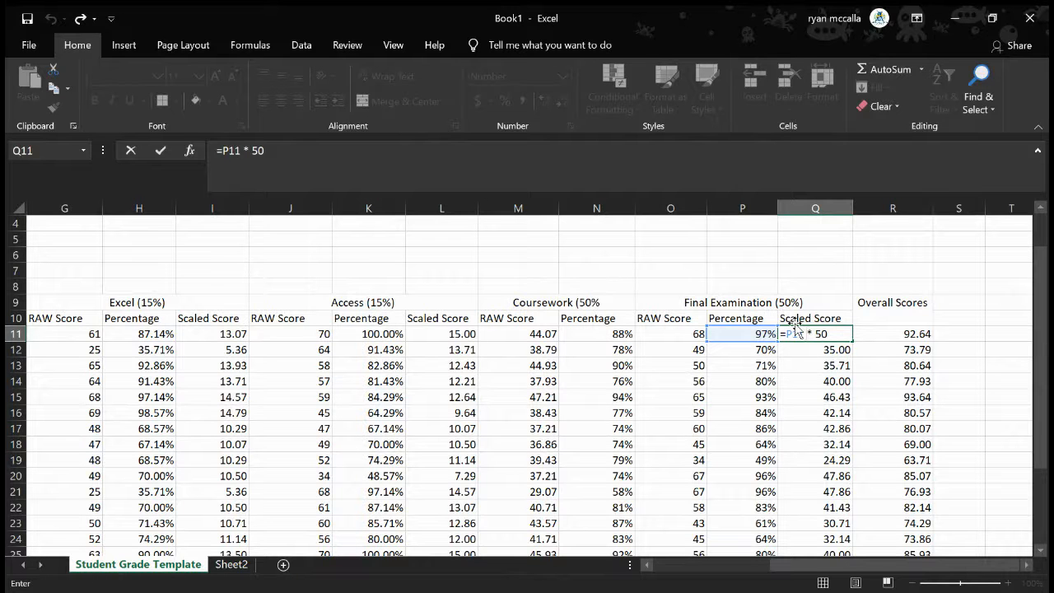
{"action": "key", "text": "Return"}
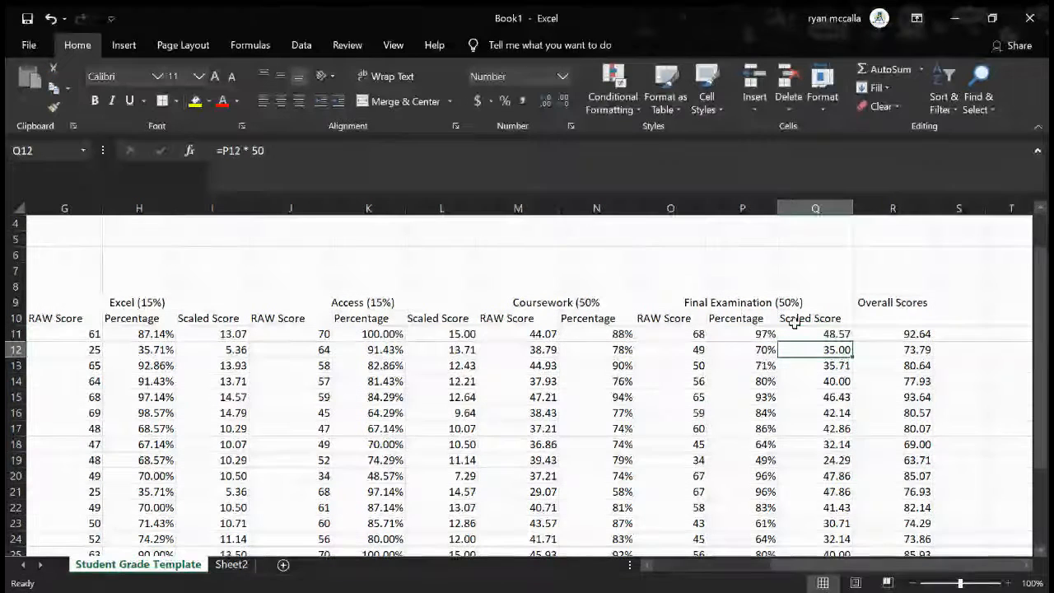
Undo the last cell entry and review the Scaled Score column Q and the Overall Scores in R11 through R31
{"action": "key", "text": "ctrl+z"}
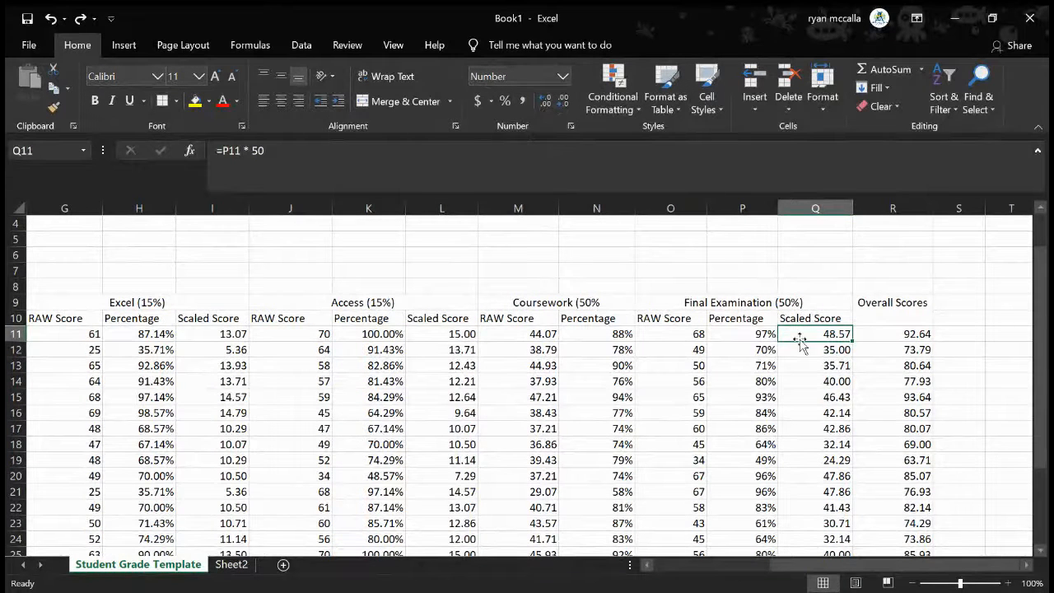
{"action": "left_click_drag", "start_coordinate": [809, 335], "coordinate": [815, 553]}
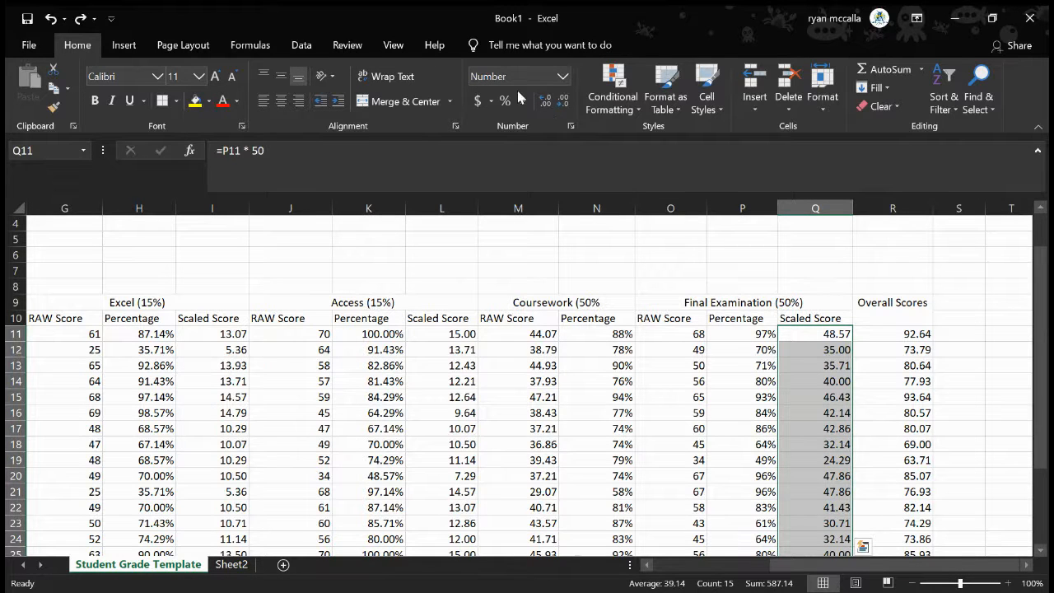
{"action": "left_click", "coordinate": [915, 395]}
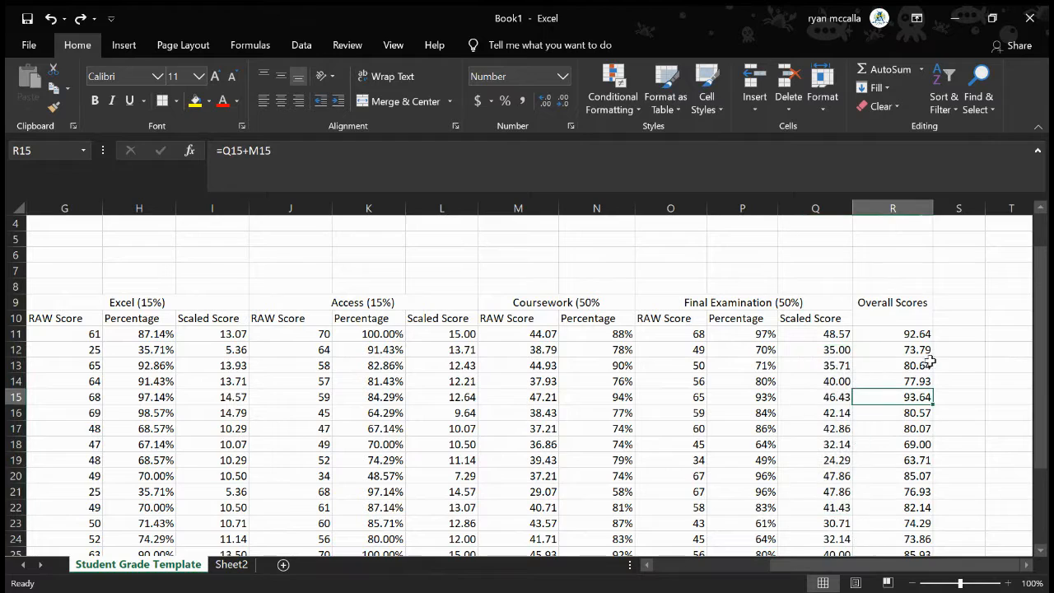
{"action": "scroll", "coordinate": [1012, 318], "scroll_direction": "down", "scroll_amount": 2}
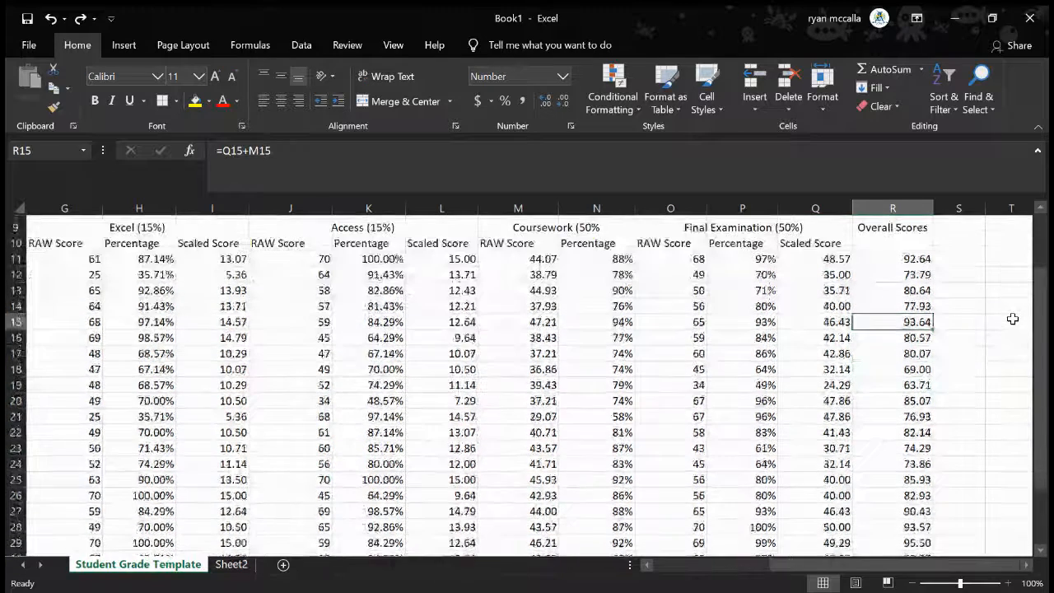
{"action": "left_click", "coordinate": [903, 258]}
{"action": "left_click_drag", "start_coordinate": [903, 257], "coordinate": [921, 523]}
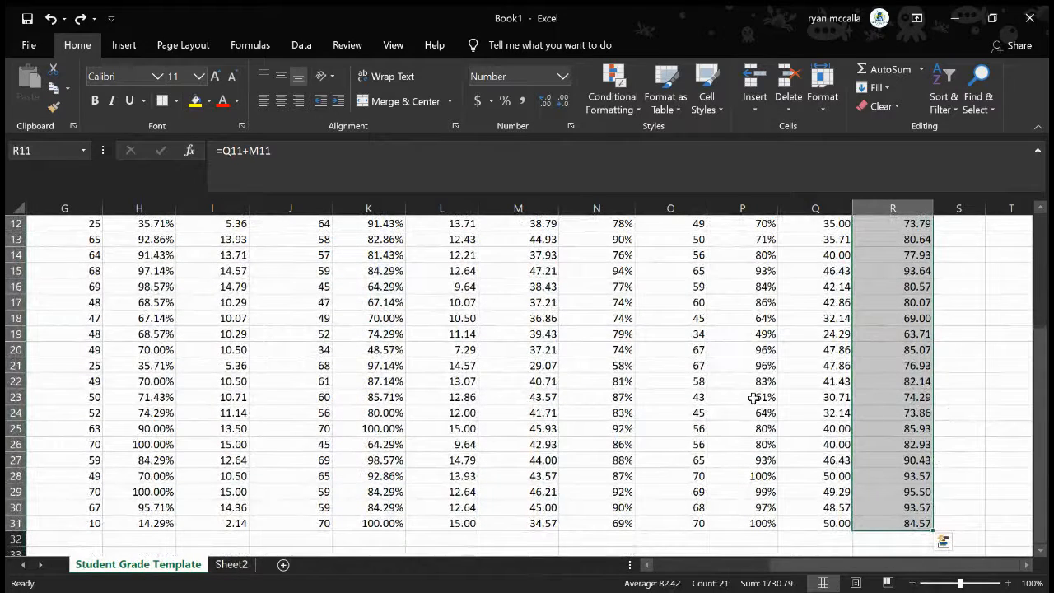
{"action": "left_click", "coordinate": [949, 402]}
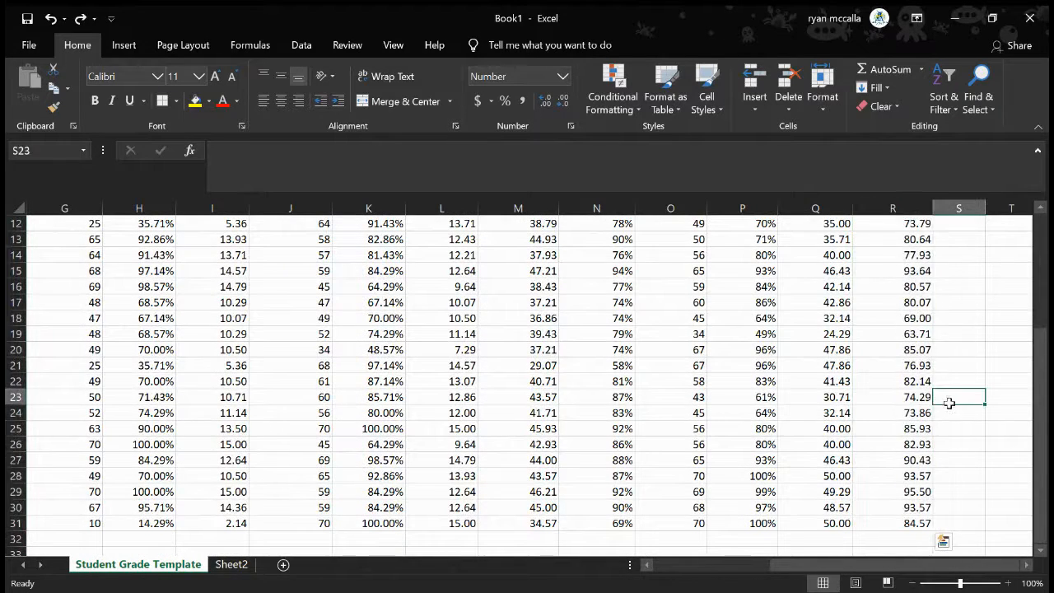
{"action": "scroll", "coordinate": [949, 403], "scroll_direction": "up", "scroll_amount": 1}
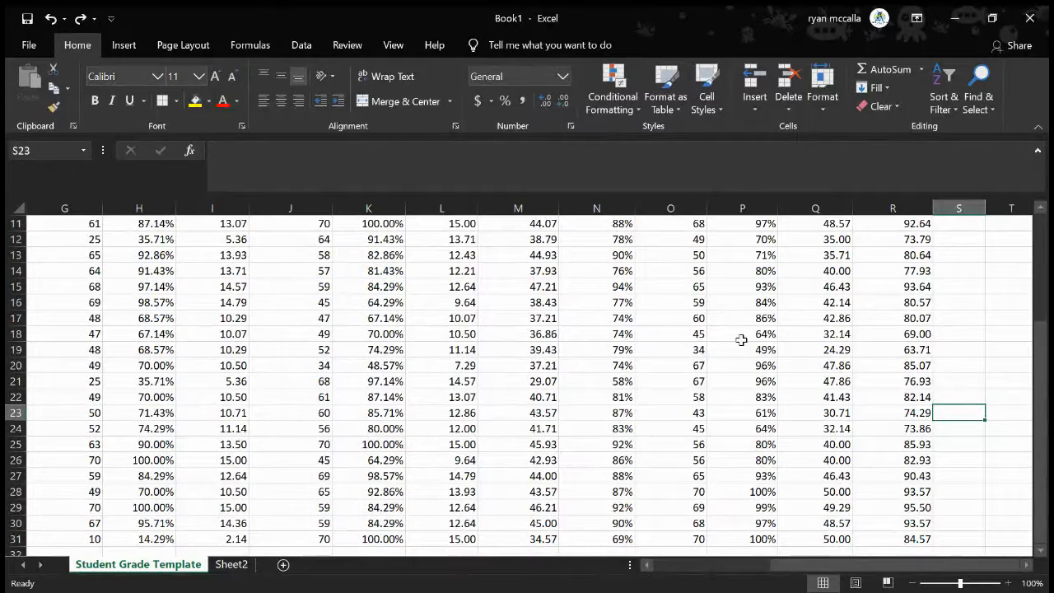
{"action": "scroll", "coordinate": [741, 339], "scroll_direction": "right", "scroll_amount": 1}
{"action": "scroll", "coordinate": [741, 339], "scroll_direction": "up", "scroll_amount": 3}
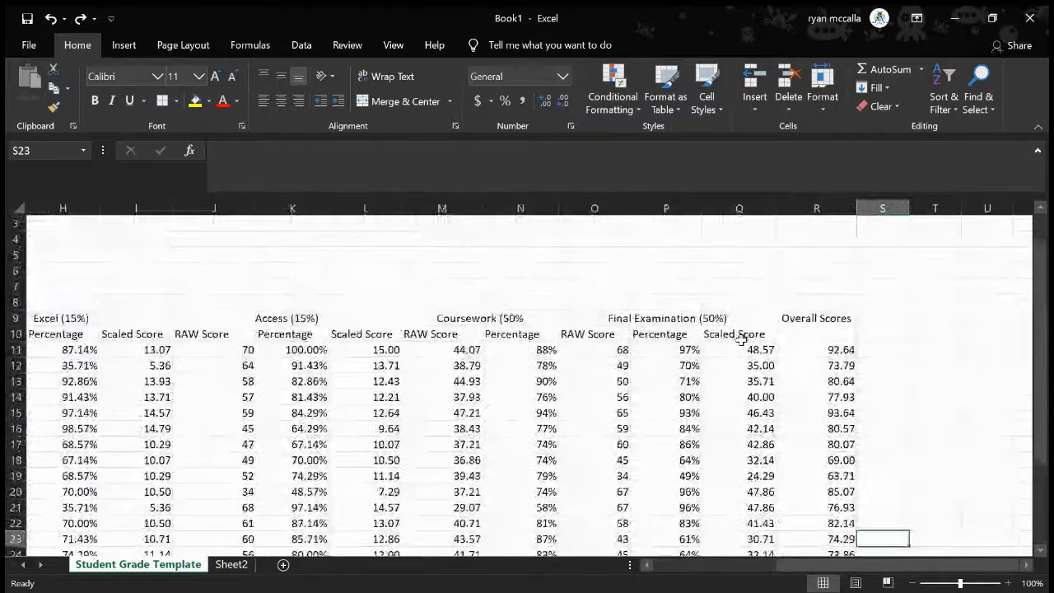
{"action": "left_click", "coordinate": [887, 350]}
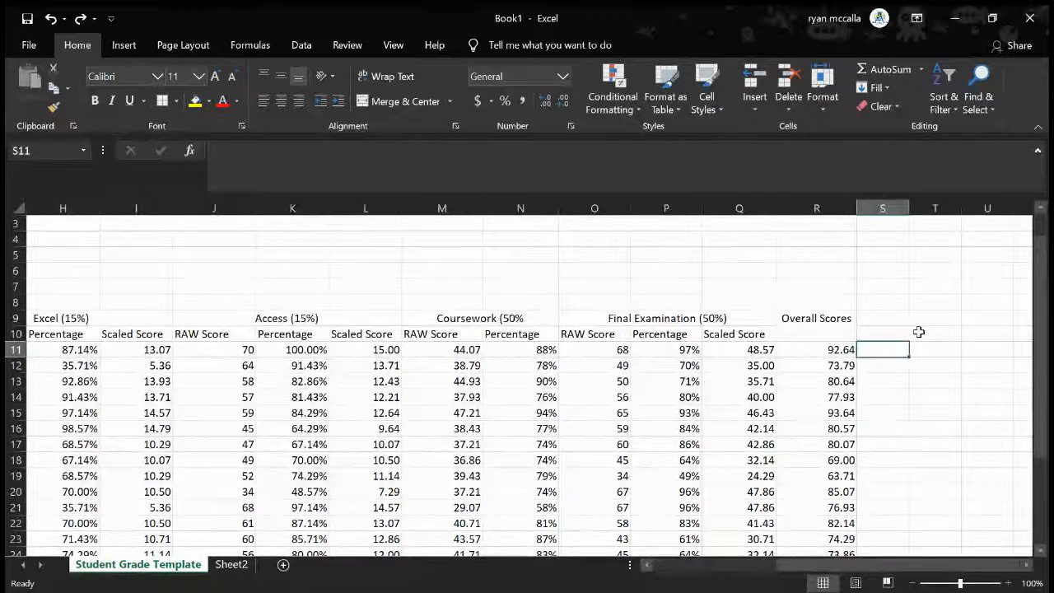
{"action": "left_click_drag", "start_coordinate": [874, 319], "coordinate": [877, 332]}
{"action": "type", "text": "Pa"}
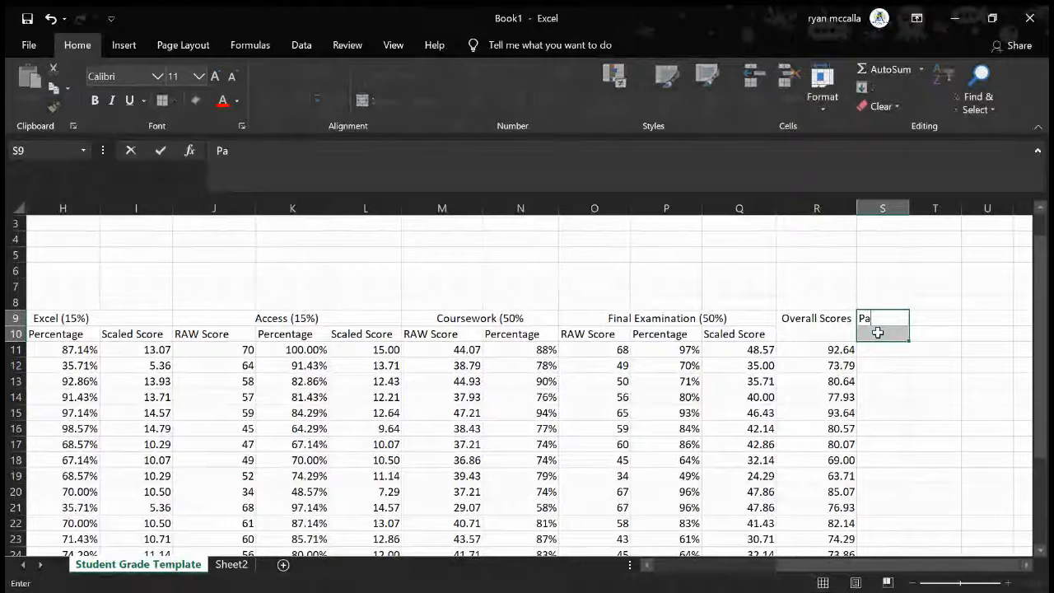
{"action": "key", "text": "Return"}
{"action": "left_click", "coordinate": [883, 318]}
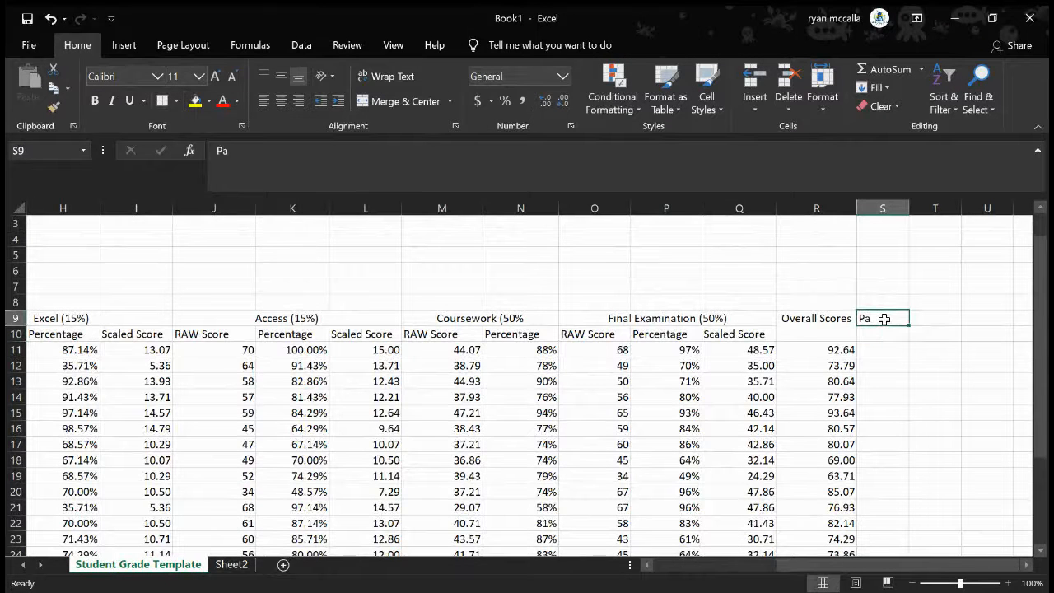
{"action": "key", "text": "Delete"}
Merge and center cells S9 and S10 beside the Overall Scores heading
{"action": "left_click_drag", "start_coordinate": [884, 319], "coordinate": [884, 334]}
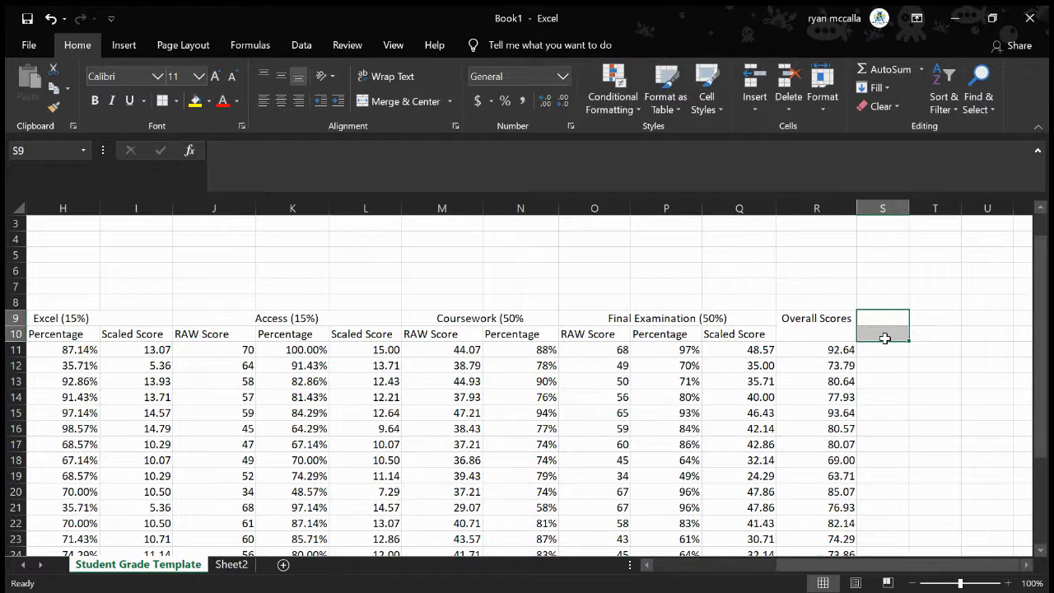
{"action": "left_click", "coordinate": [405, 103]}
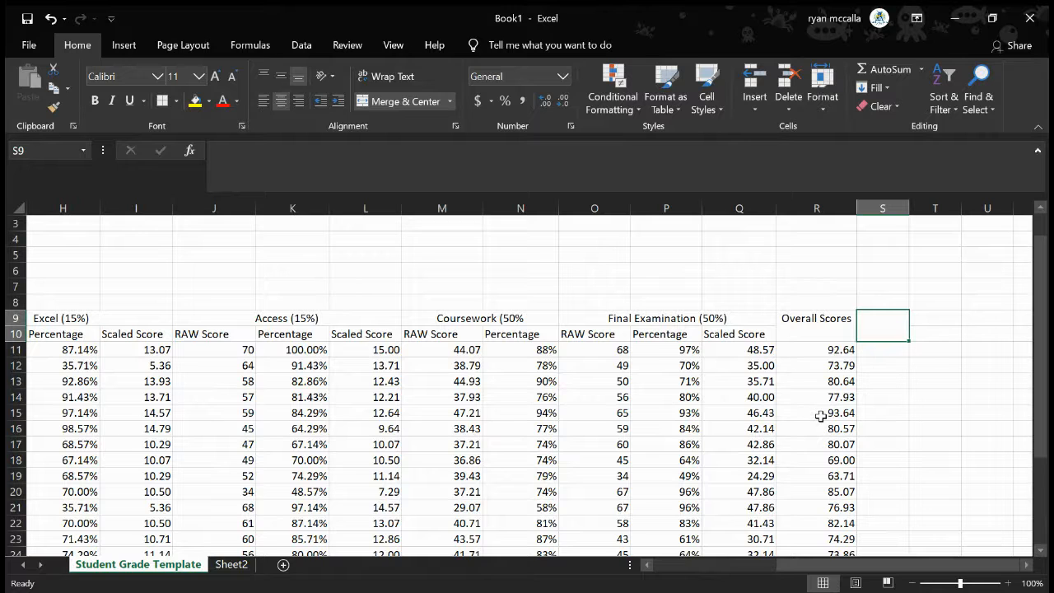
Examine the overall score formula in R11, the exam percentages in column P and the coursework percentage formula in N11
{"action": "left_click", "coordinate": [841, 351]}
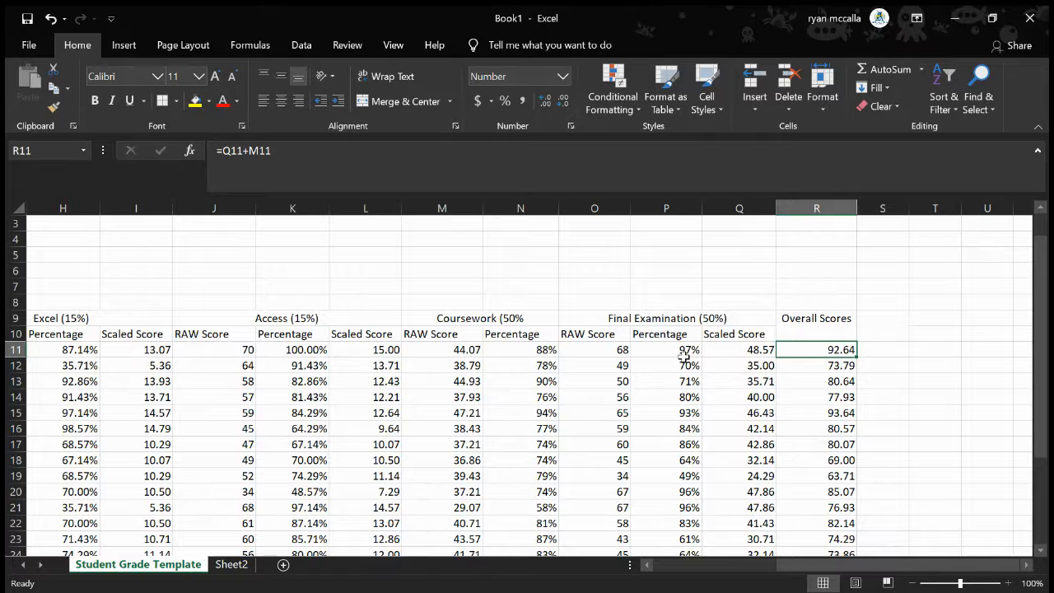
{"action": "left_click_drag", "start_coordinate": [684, 354], "coordinate": [687, 549]}
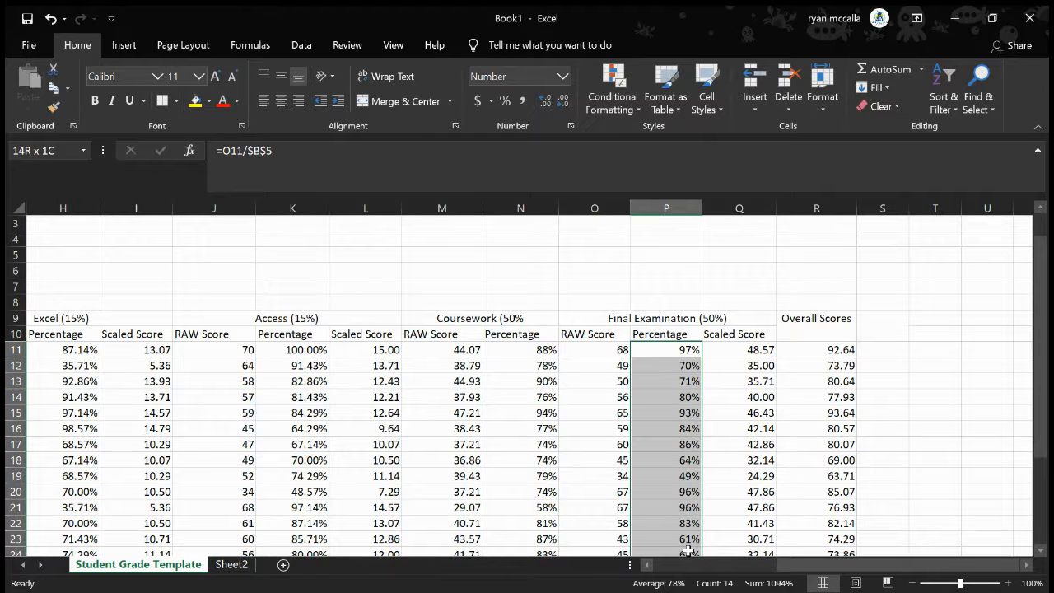
{"action": "left_click_drag", "start_coordinate": [688, 550], "coordinate": [688, 551]}
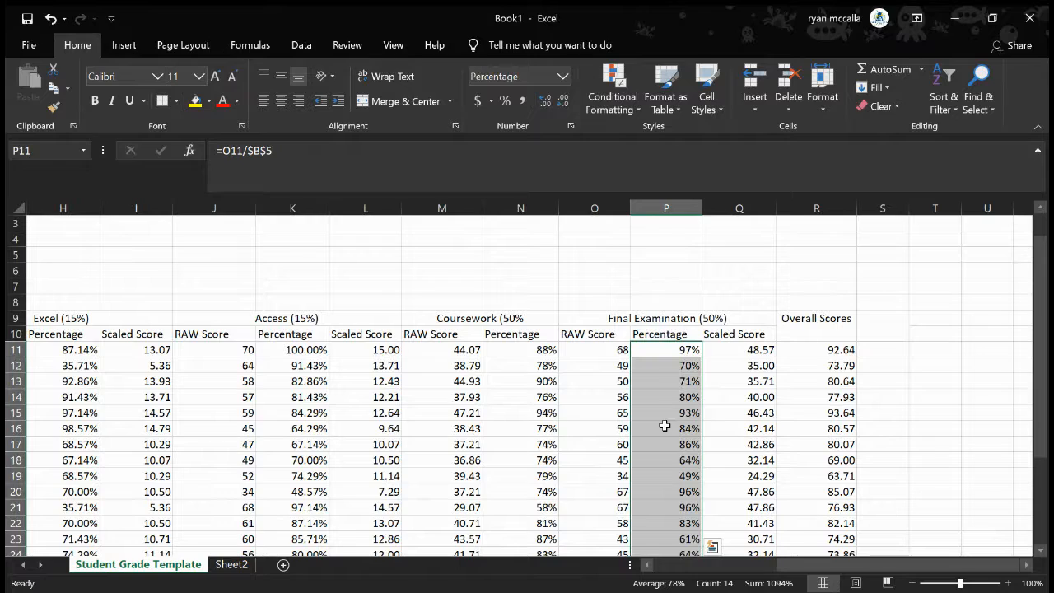
{"action": "scroll", "coordinate": [509, 401], "scroll_direction": "left", "scroll_amount": 1}
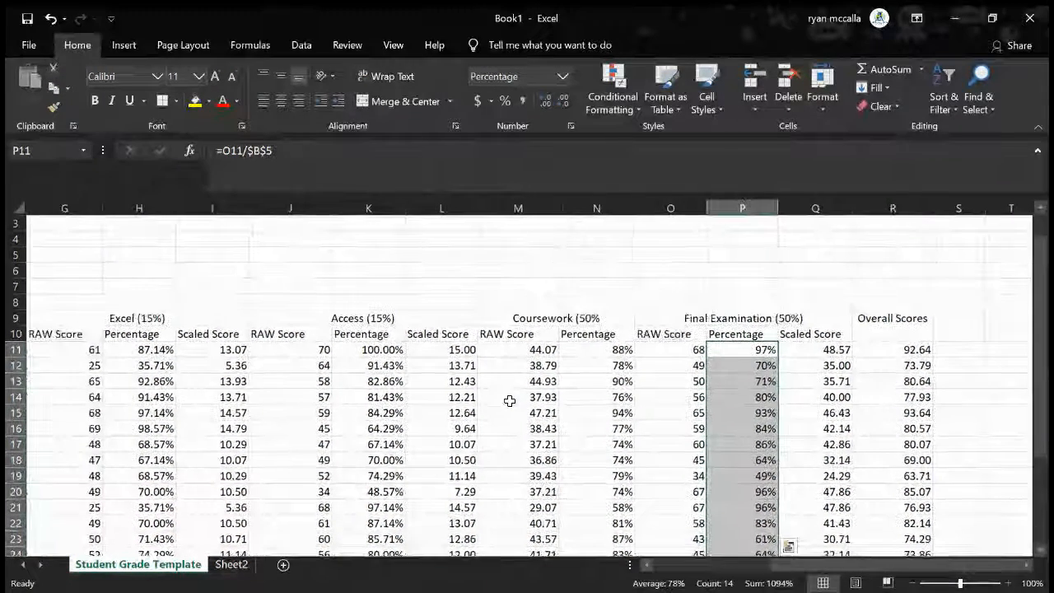
{"action": "left_click", "coordinate": [614, 352]}
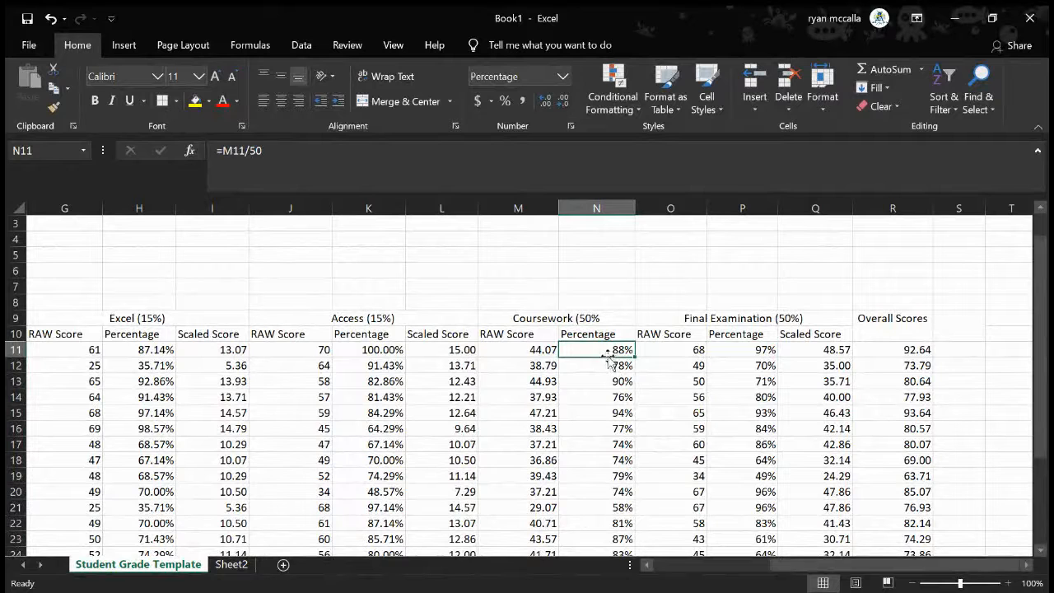
{"action": "double_click", "coordinate": [584, 352]}
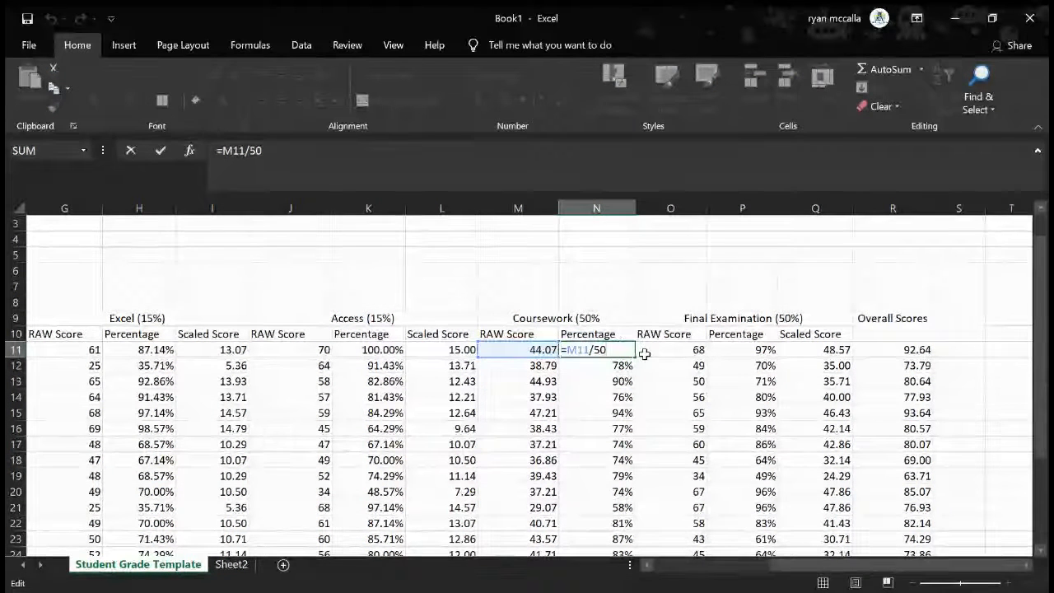
{"action": "key", "text": "Return"}
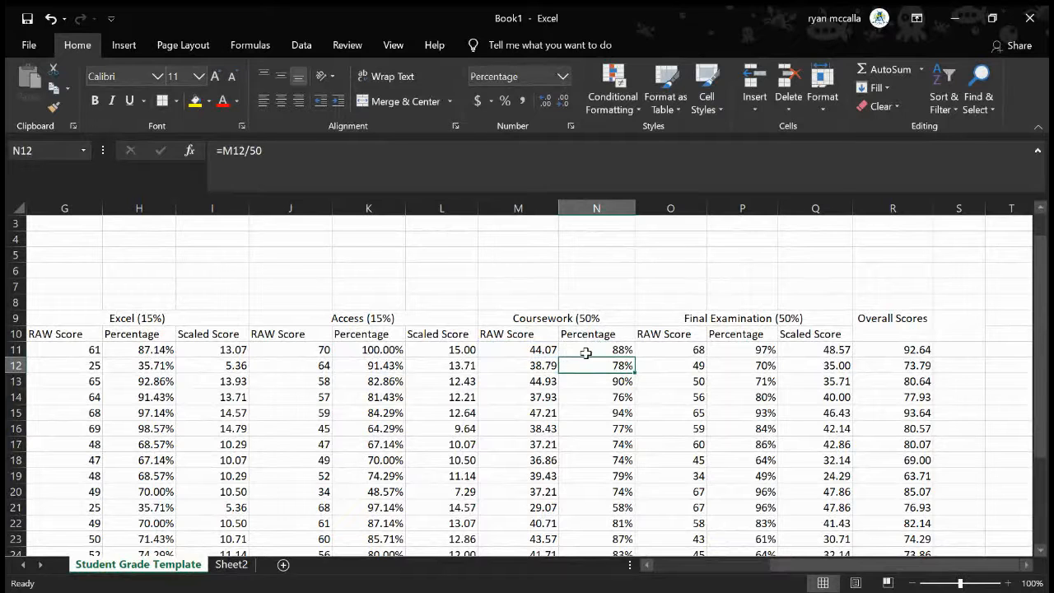
{"action": "left_click_drag", "start_coordinate": [588, 350], "coordinate": [594, 469]}
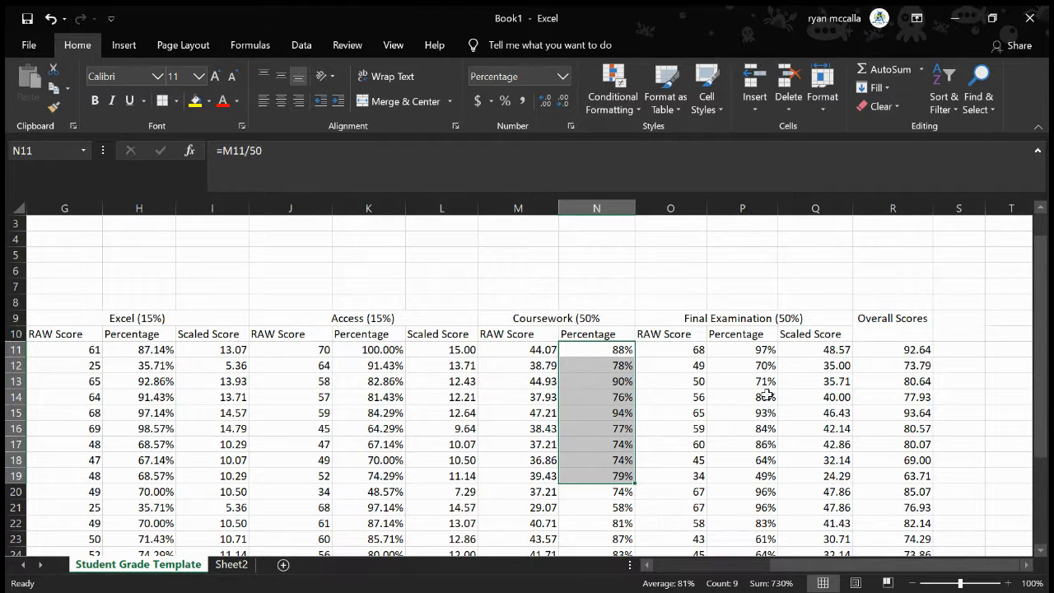
Enter the heading Pass/Fail in the merged cell S9 and top-align it
{"action": "scroll", "coordinate": [806, 352], "scroll_direction": "right", "scroll_amount": 2}
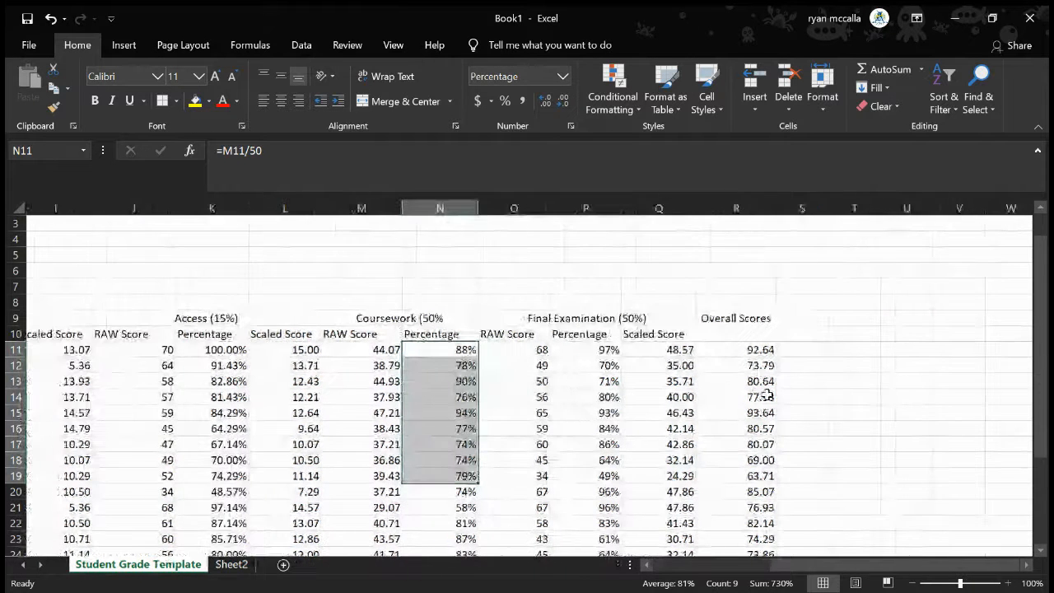
{"action": "left_click", "coordinate": [816, 331]}
{"action": "type", "text": "Pass"}
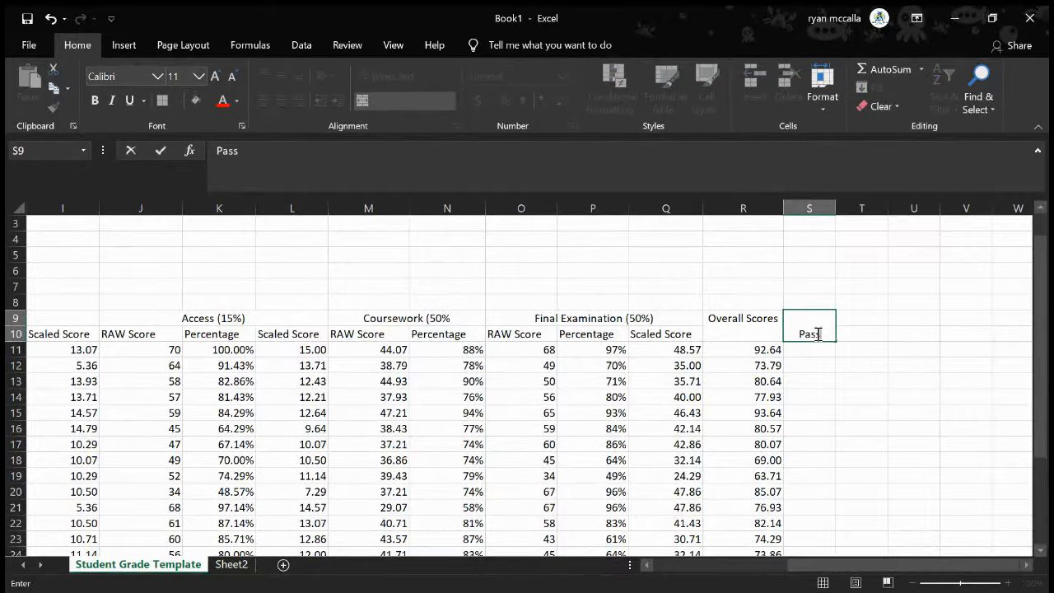
{"action": "type", "text": "/Fail"}
{"action": "left_click", "coordinate": [845, 389]}
{"action": "left_click", "coordinate": [804, 330]}
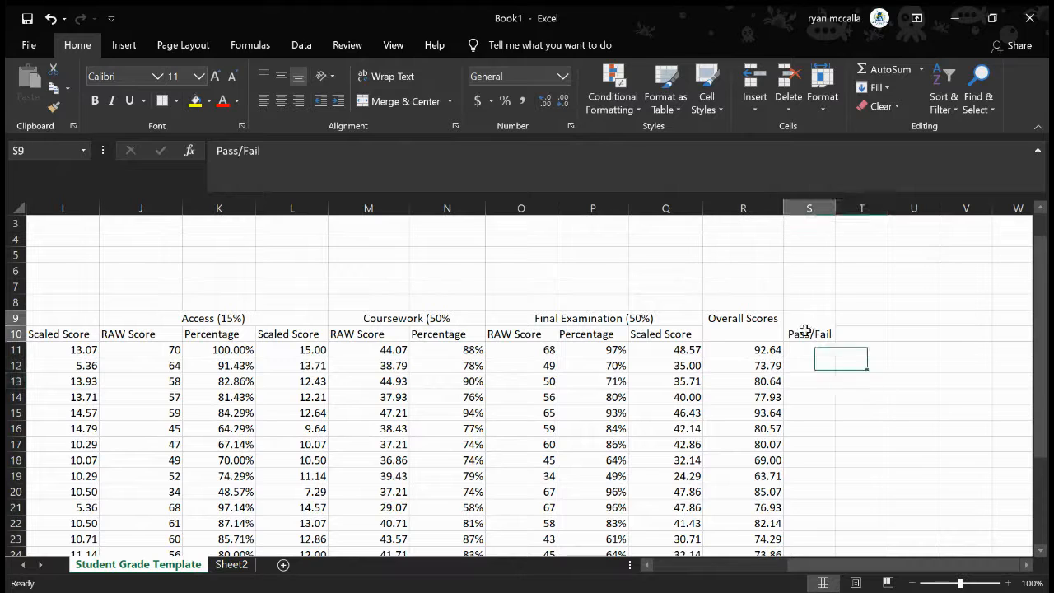
{"action": "left_click", "coordinate": [263, 79]}
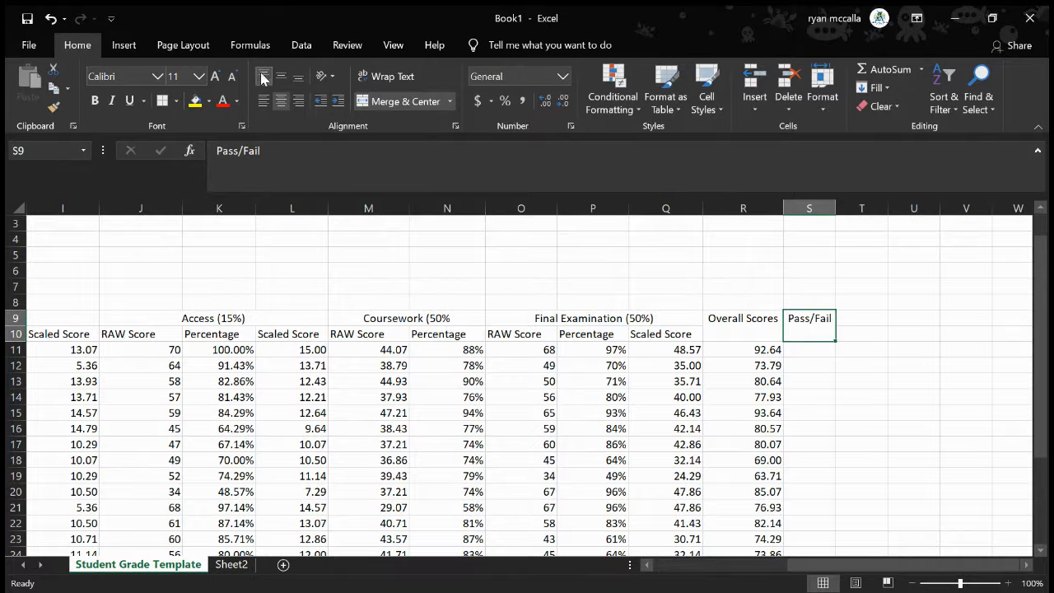
Try to write an IF formula in S11 that tests whether R11 is at least 44.45
{"action": "left_click", "coordinate": [822, 352]}
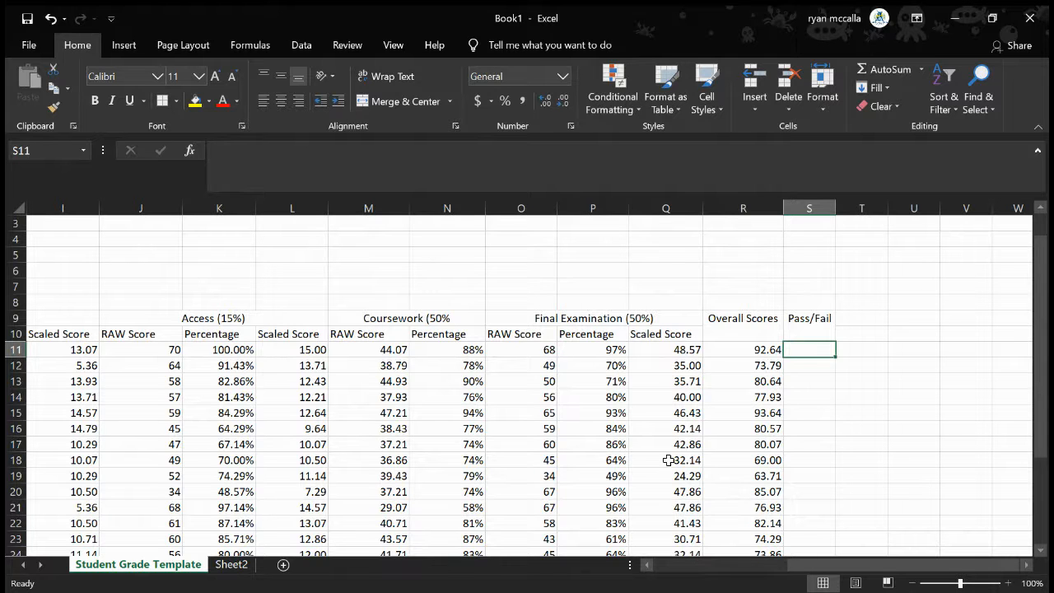
{"action": "scroll", "coordinate": [709, 451], "scroll_direction": "down", "scroll_amount": 2}
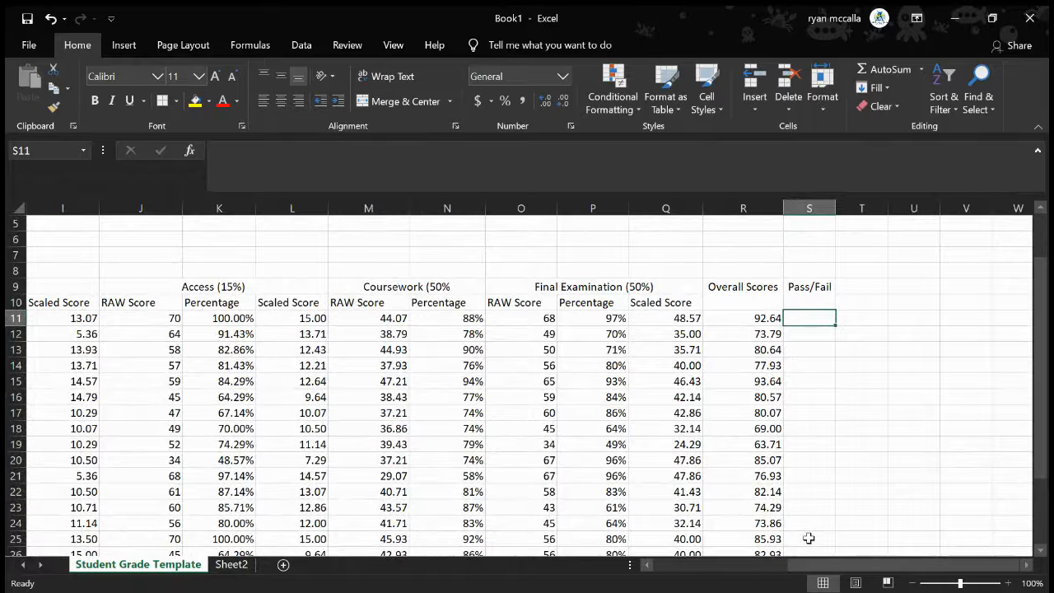
{"action": "type", "text": "="}
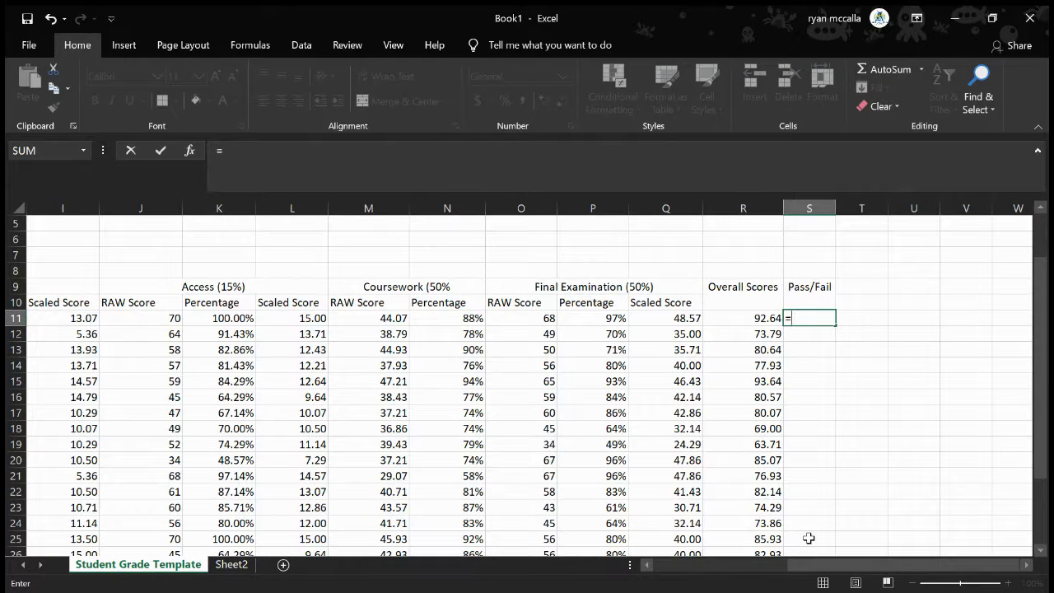
{"action": "type", "text": "IF("}
{"action": "left_click", "coordinate": [749, 323]}
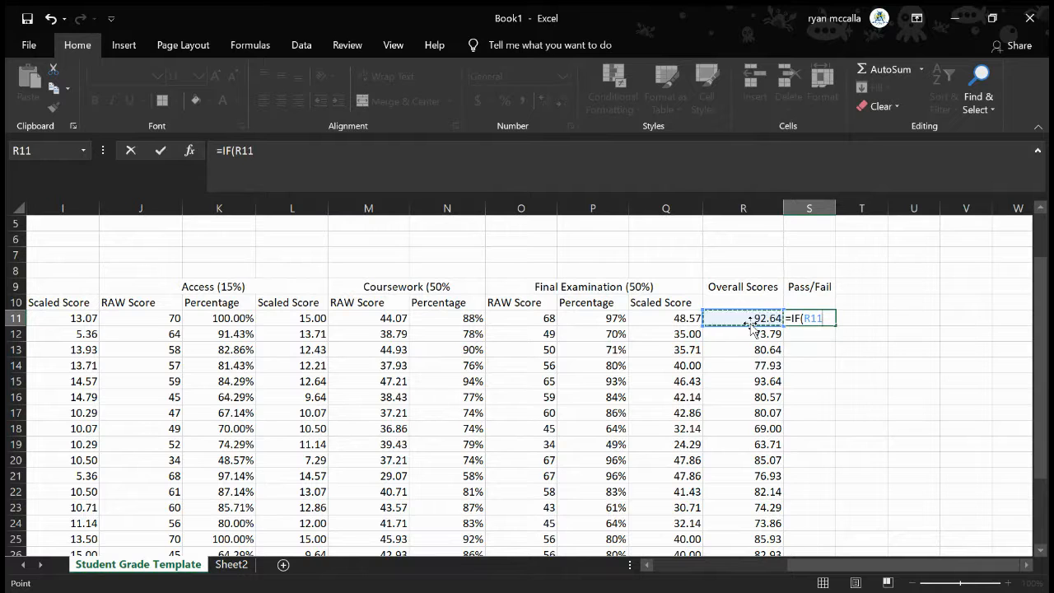
{"action": "type", "text": ">="}
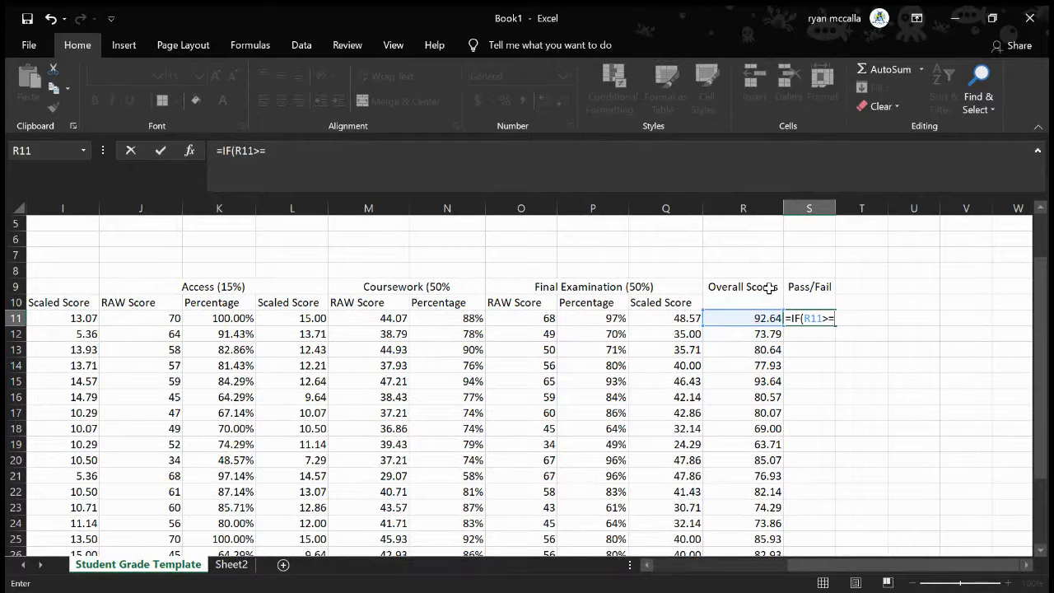
{"action": "type", "text": "44.45"}
{"action": "key", "text": "BackSpace"}
{"action": "key", "text": "BackSpace"}
{"action": "key", "text": "BackSpace"}
{"action": "key", "text": "BackSpace"}
{"action": "key", "text": "BackSpace"}
{"action": "key", "text": "BackSpace"}
{"action": "key", "text": "BackSpace"}
{"action": "key", "text": "BackSpace"}
{"action": "key", "text": "BackSpace"}
{"action": "key", "text": "BackSpace"}
{"action": "key", "text": "BackSpace"}
{"action": "key", "text": "BackSpace"}
{"action": "key", "text": "BackSpace"}
{"action": "key", "text": "BackSpace"}
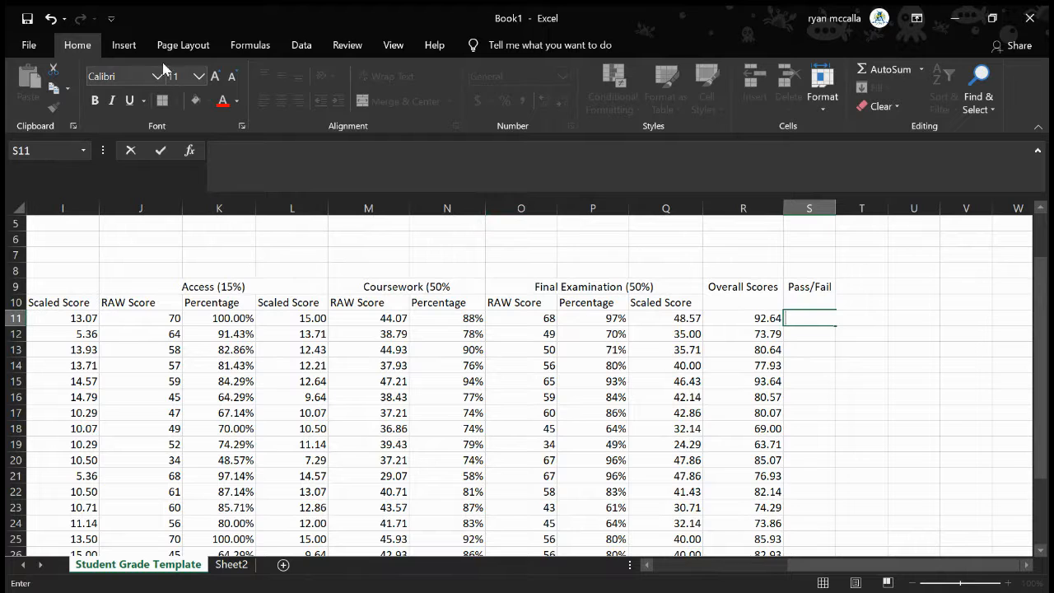
Try inserting the IF function into S11 from the Insert Function dialog's recently used functions
{"action": "left_click", "coordinate": [921, 71]}
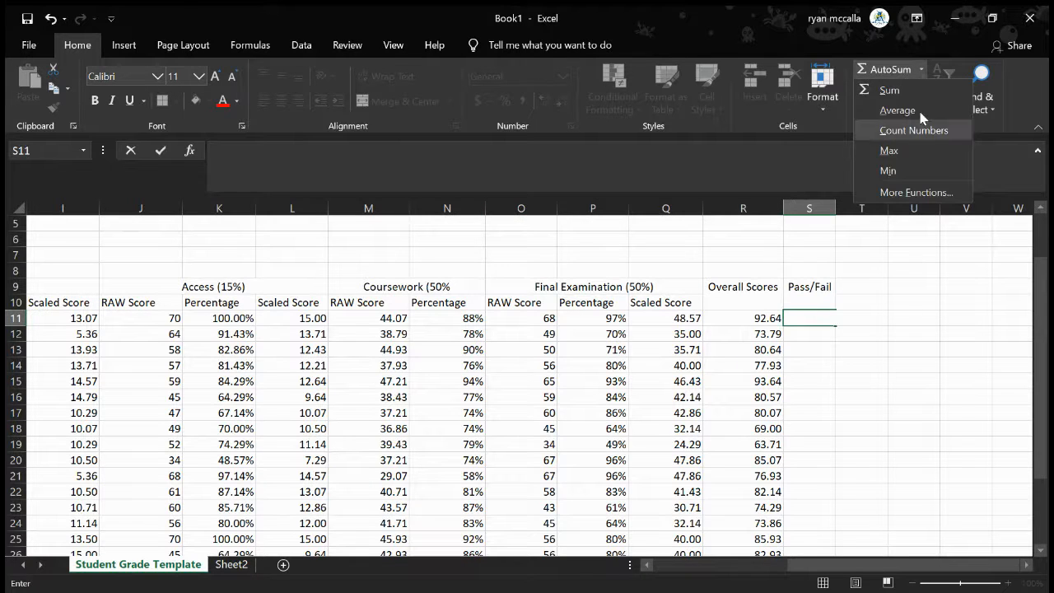
{"action": "left_click", "coordinate": [916, 193]}
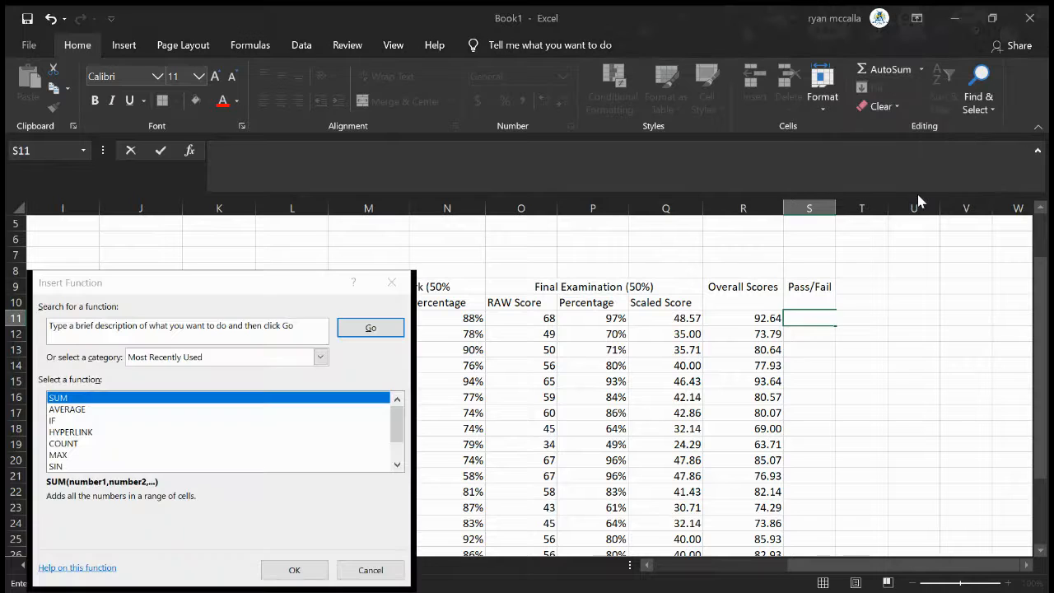
{"action": "left_click", "coordinate": [53, 421]}
{"action": "left_click", "coordinate": [294, 569]}
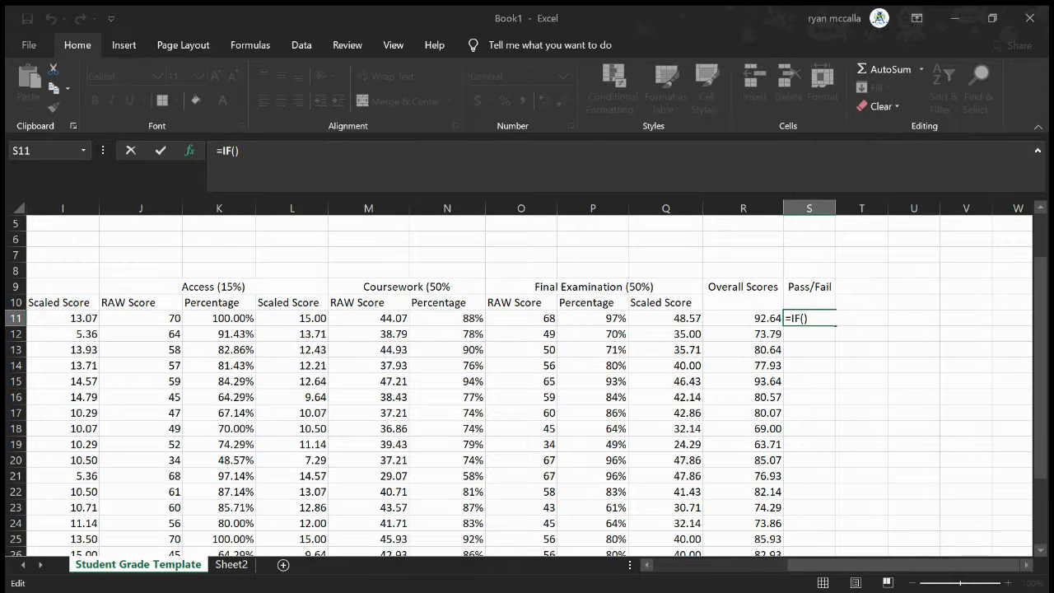
{"action": "key", "text": "Escape"}
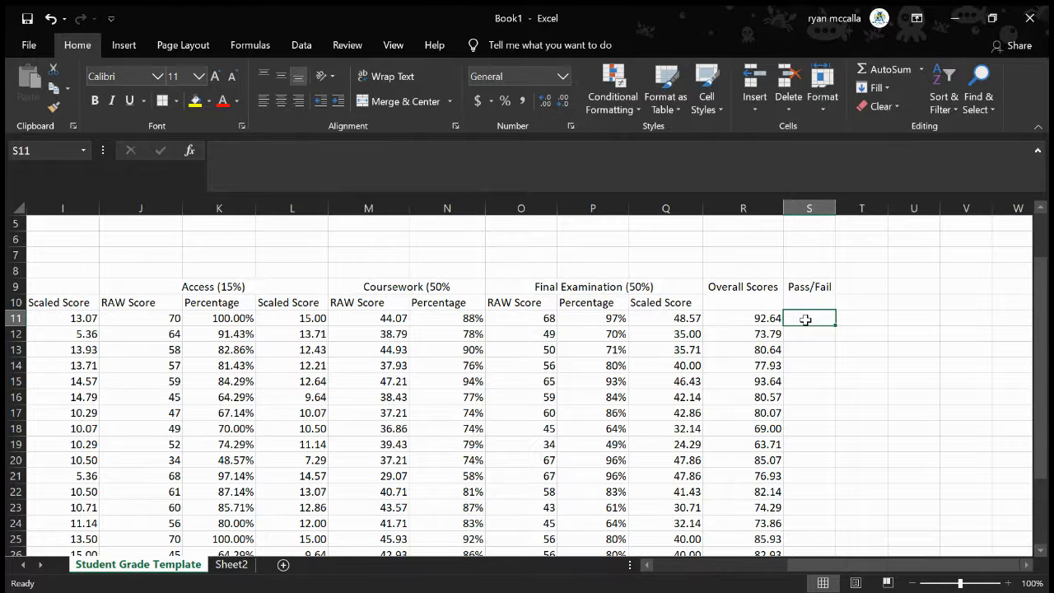
Begin an IF formula in S11 that tests whether the overall score in R11 is greater than 44.45
{"action": "type", "text": "="}
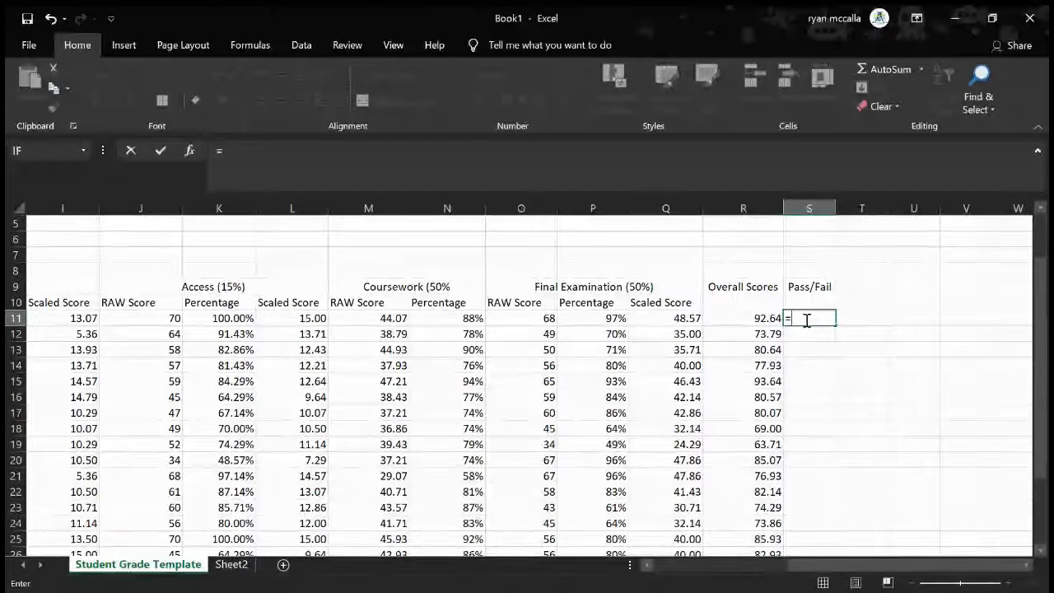
{"action": "type", "text": "IF"}
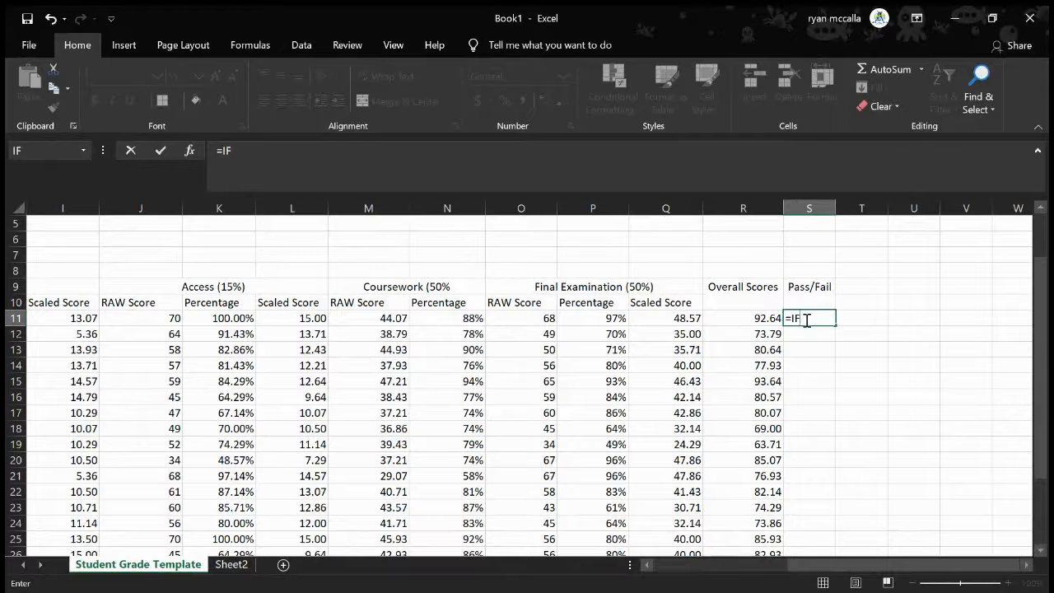
{"action": "type", "text": "("}
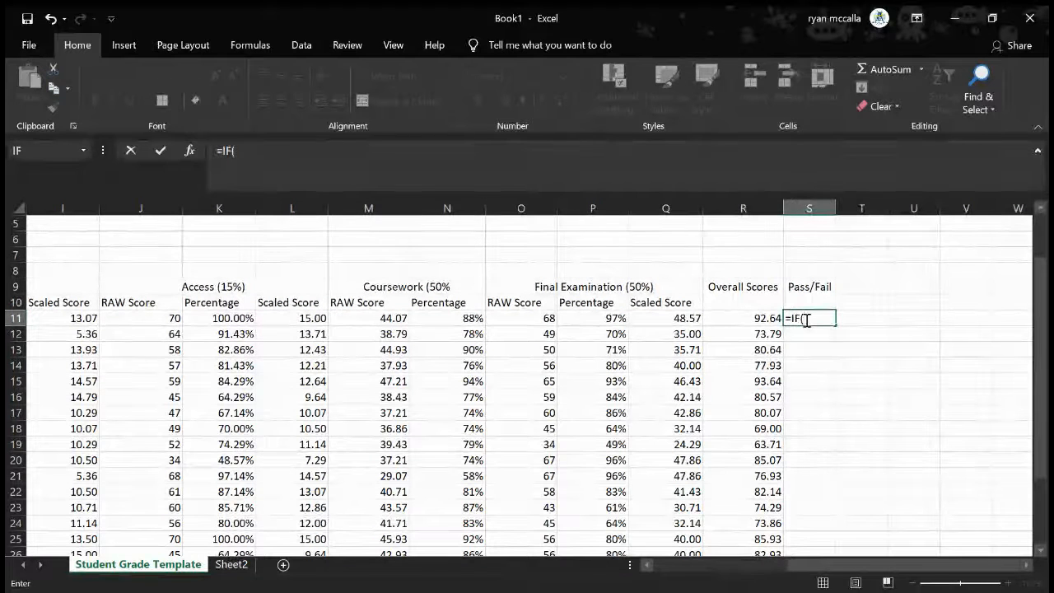
{"action": "left_click", "coordinate": [757, 318]}
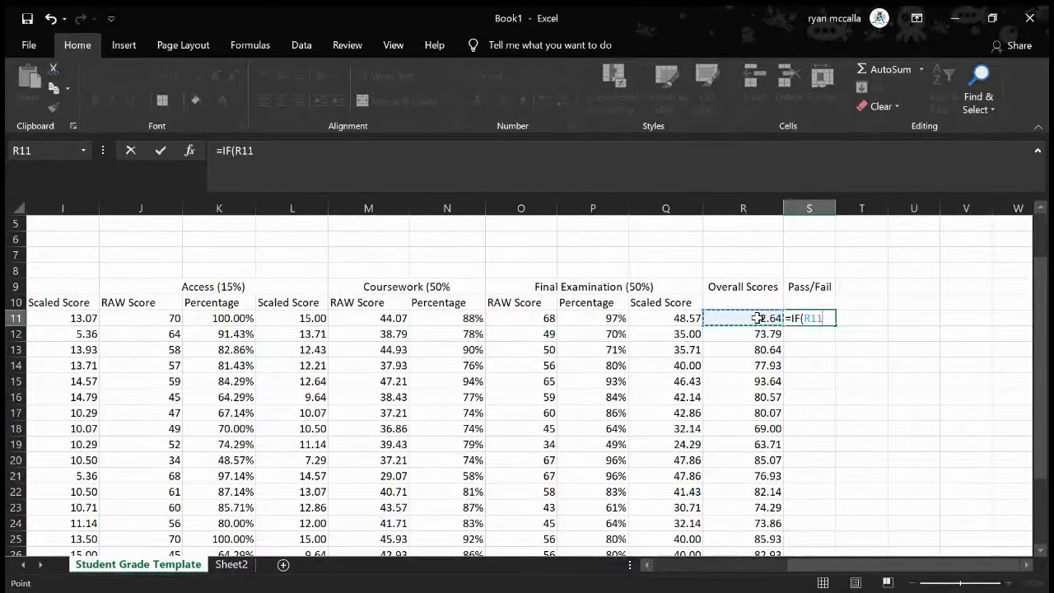
{"action": "type", "text": ">44.45,"}
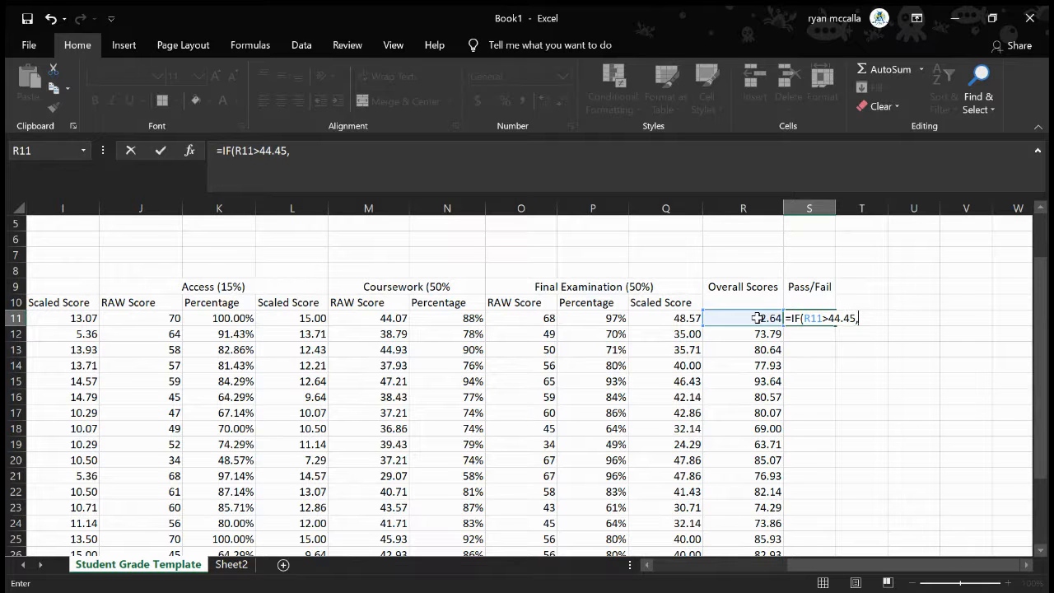
Add "PASS" as the true result and "FAIL" as the false result, and close the IF formula
{"action": "type", "text": "\""}
{"action": "type", "text": "p"}
{"action": "key", "text": "BackSpace"}
{"action": "type", "text": "PASS"}
{"action": "type", "text": "\""}
{"action": "key", "text": "BackSpace"}
{"action": "type", "text": "\""}
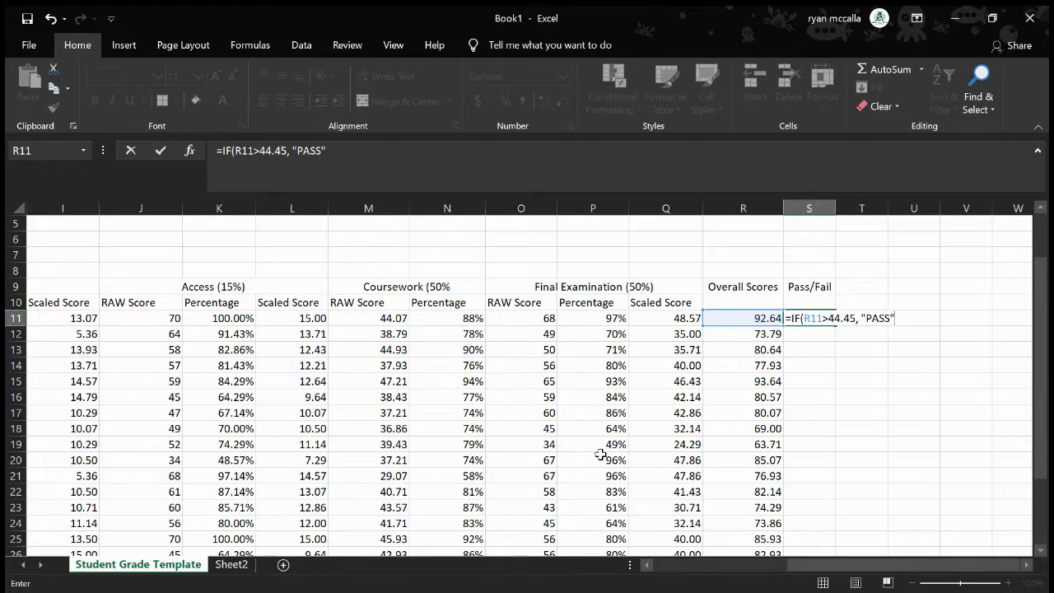
{"action": "type", "text": ",\"FAIL\")"}
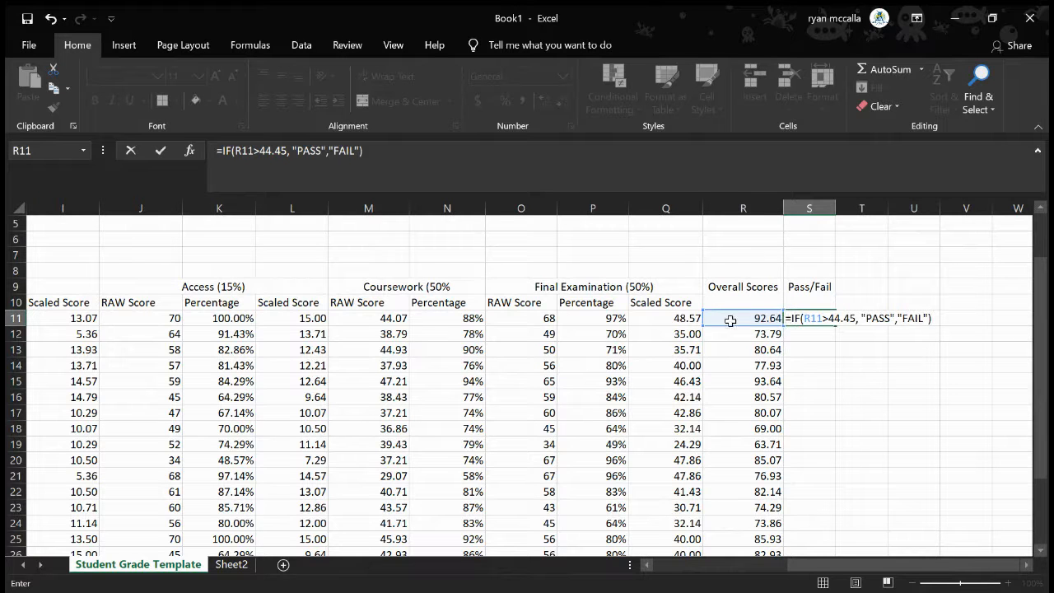
Change the comparison in S11's formula to >=, enter it, and fill the formula down through S31
{"action": "left_click", "coordinate": [829, 322]}
{"action": "type", "text": "="}
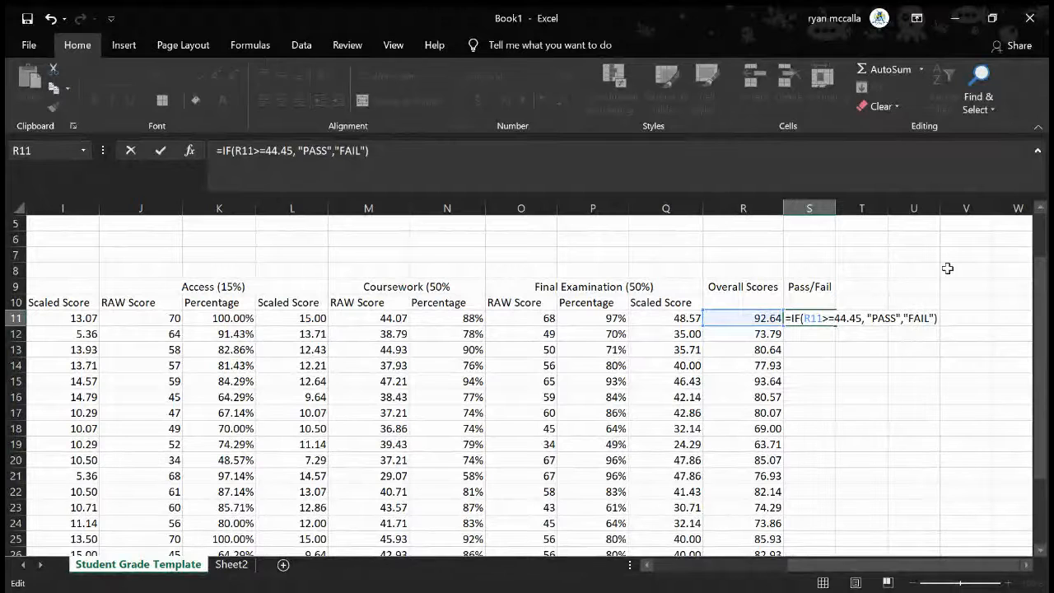
{"action": "key", "text": "Return"}
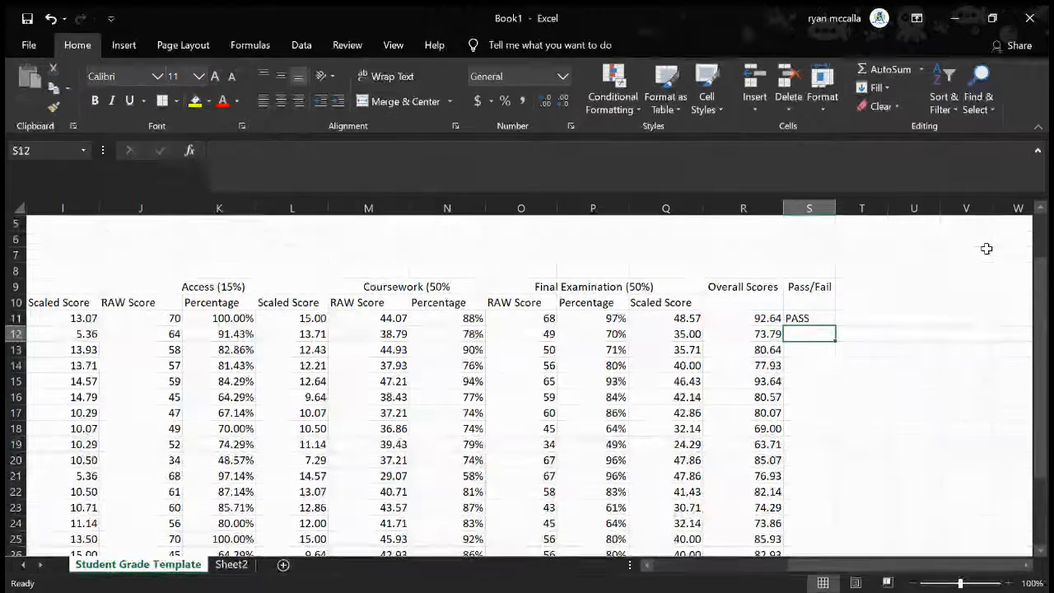
{"action": "left_click", "coordinate": [815, 316]}
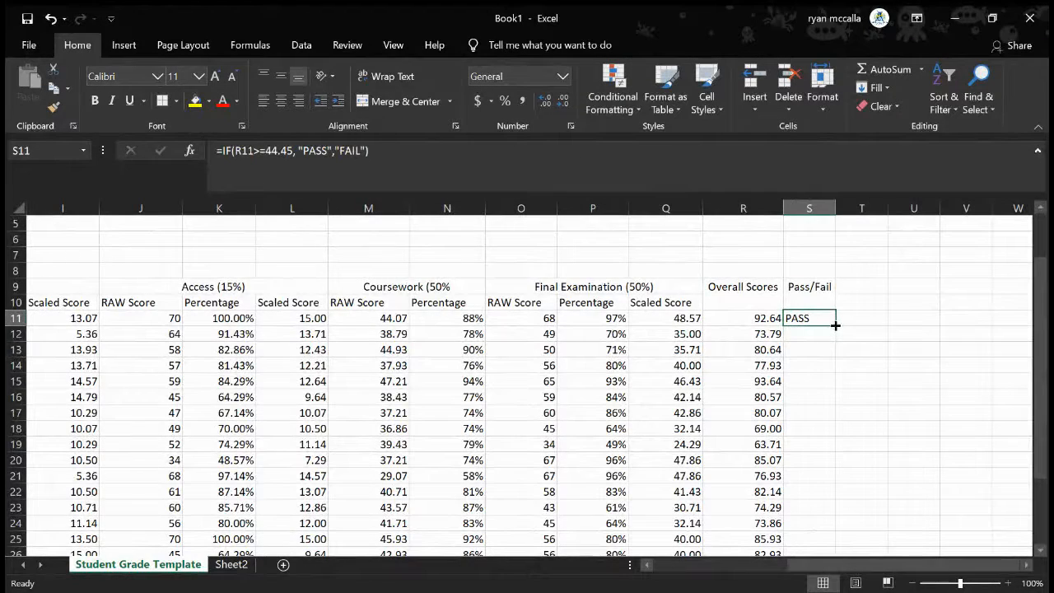
{"action": "left_click_drag", "start_coordinate": [835, 325], "coordinate": [829, 527]}
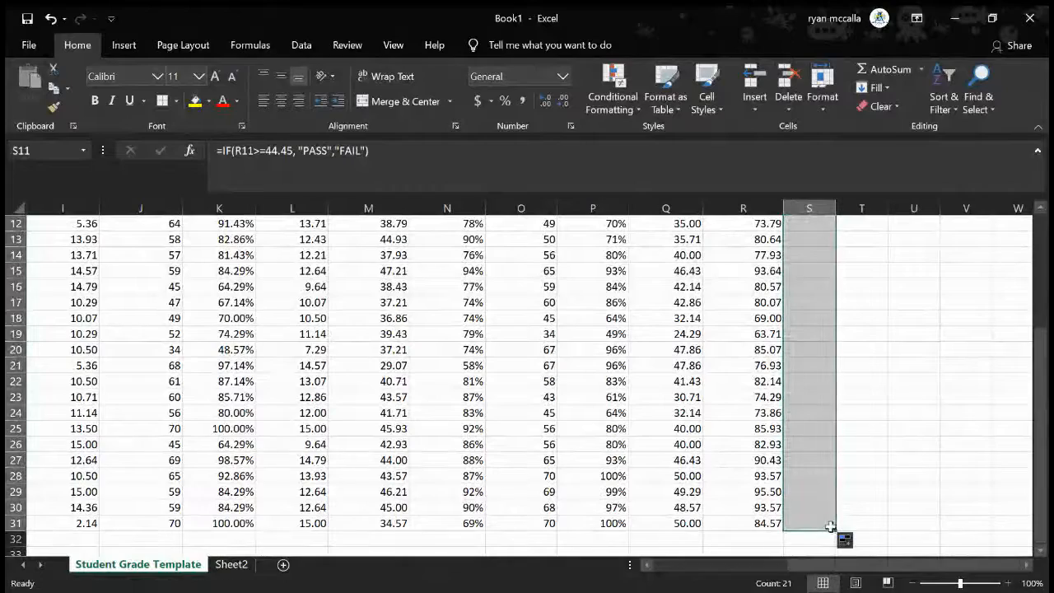
Set the raw scores in row 16 to 10 for Test 1, 15 for Excel and 13 for Access
{"action": "scroll", "coordinate": [548, 499], "scroll_direction": "left", "scroll_amount": 2}
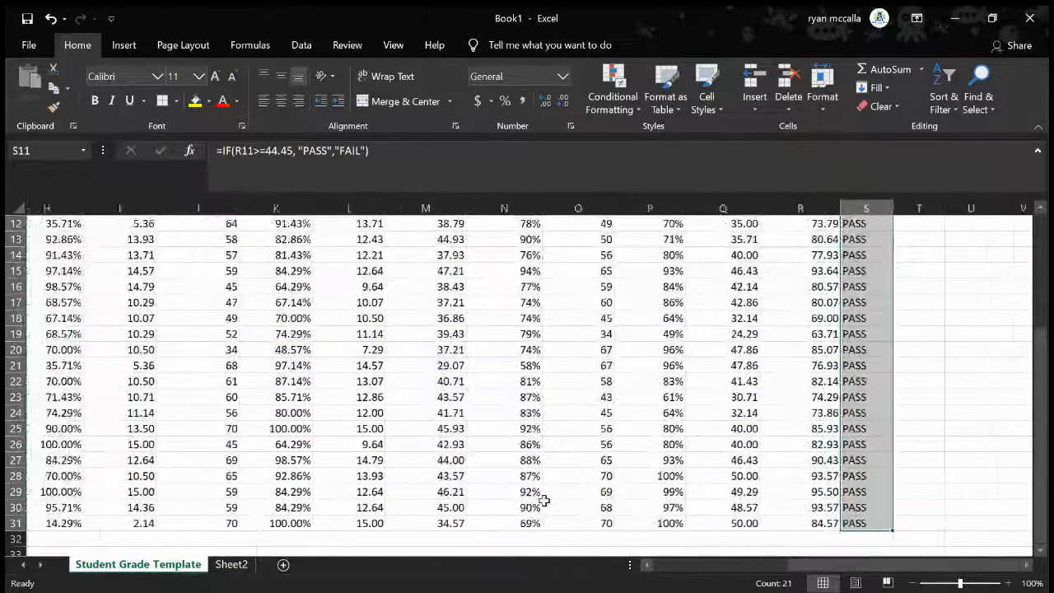
{"action": "scroll", "coordinate": [544, 500], "scroll_direction": "left", "scroll_amount": 3}
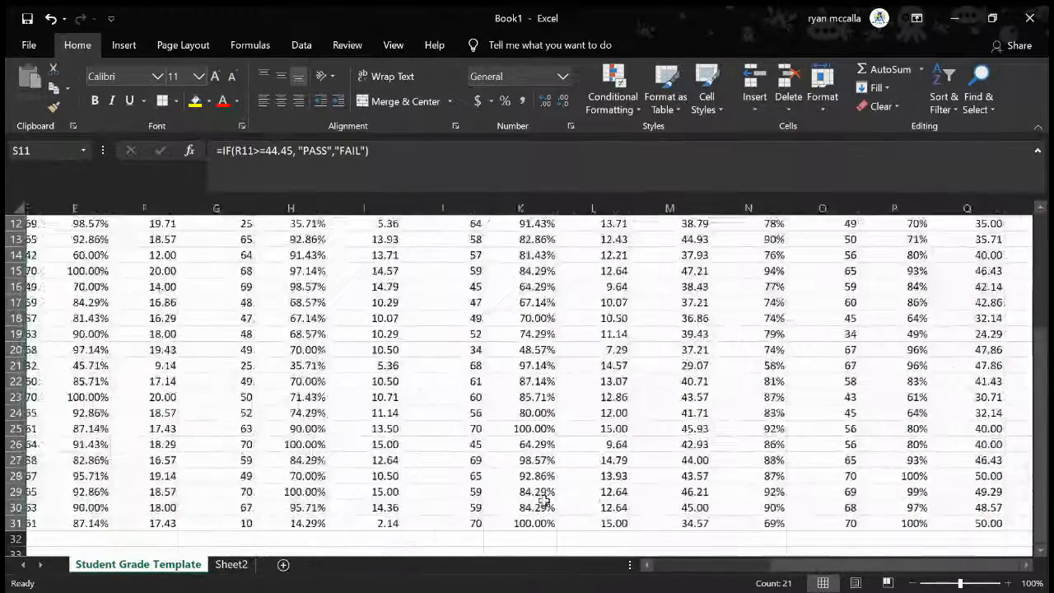
{"action": "scroll", "coordinate": [544, 500], "scroll_direction": "left", "scroll_amount": 3}
{"action": "scroll", "coordinate": [545, 500], "scroll_direction": "up", "scroll_amount": 2}
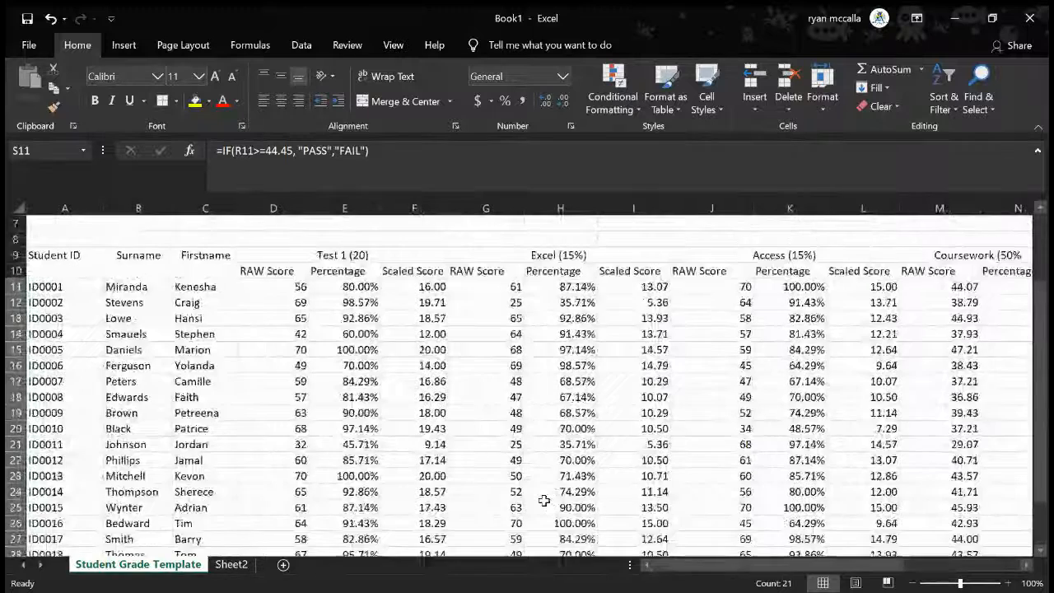
{"action": "left_click", "coordinate": [286, 364]}
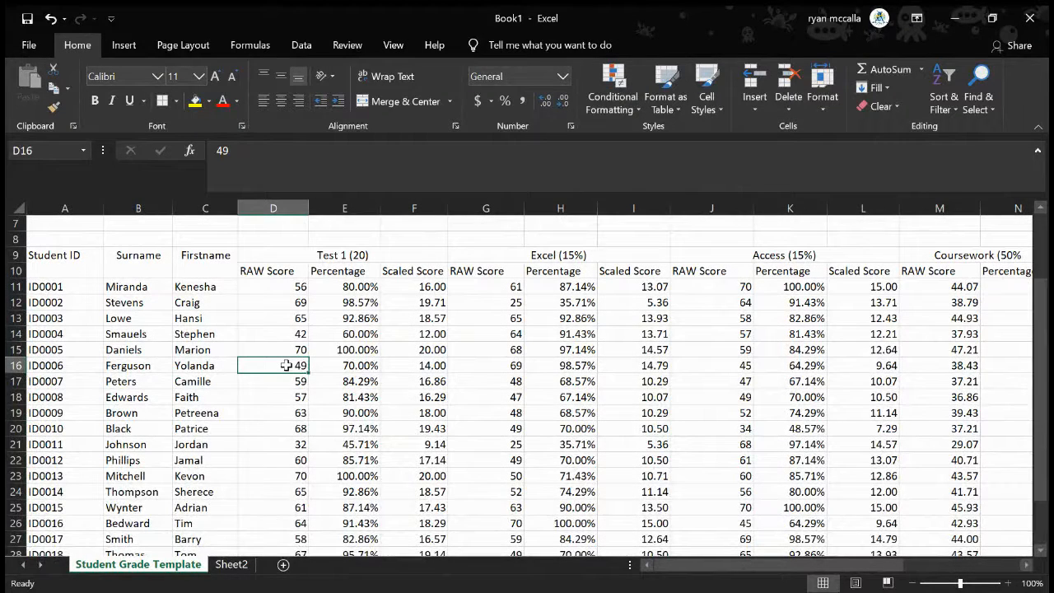
{"action": "type", "text": "10"}
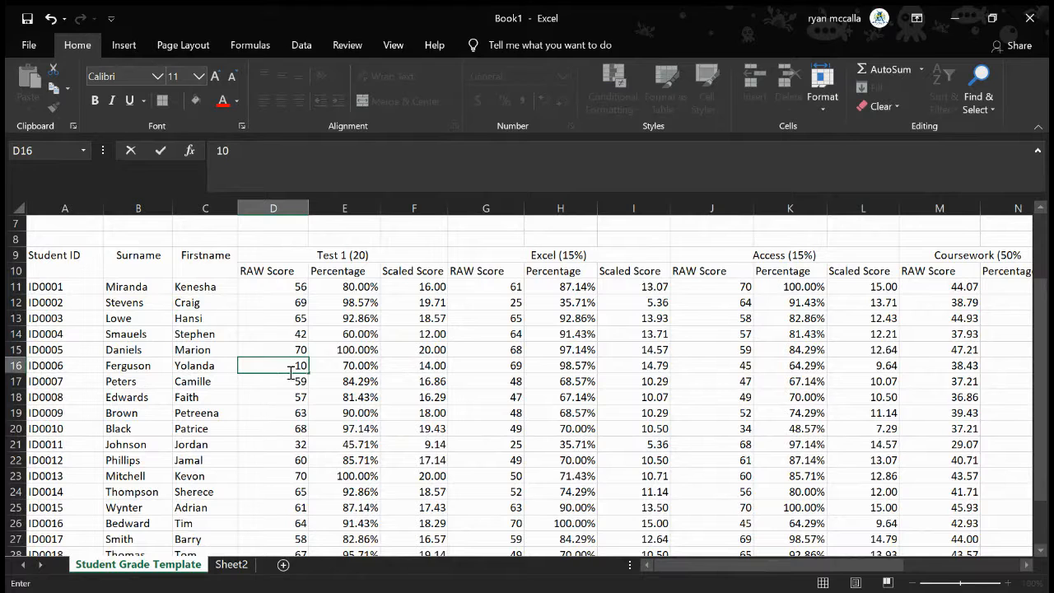
{"action": "left_click", "coordinate": [493, 364]}
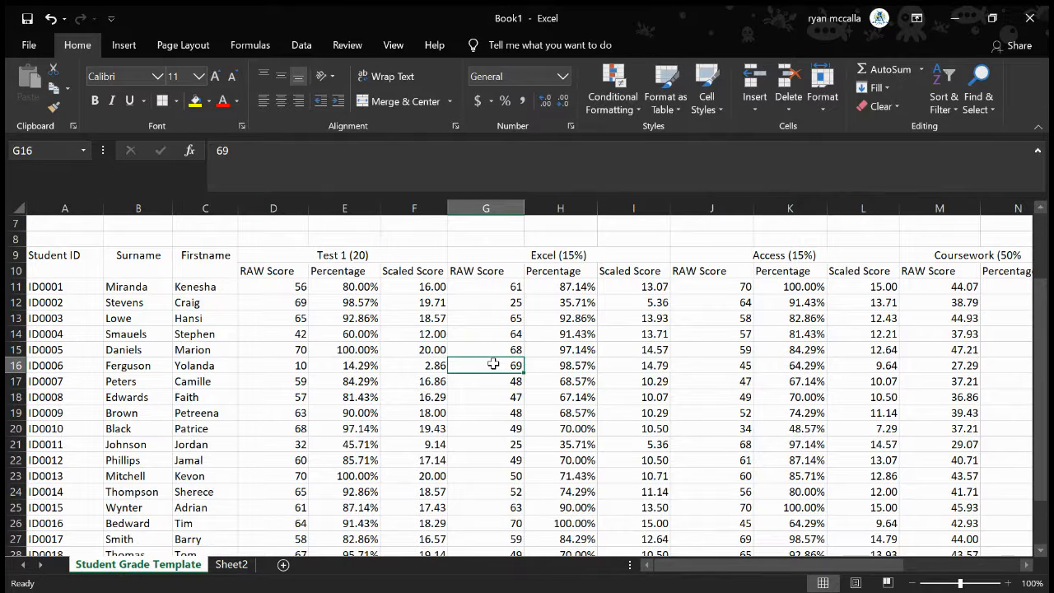
{"action": "type", "text": "15"}
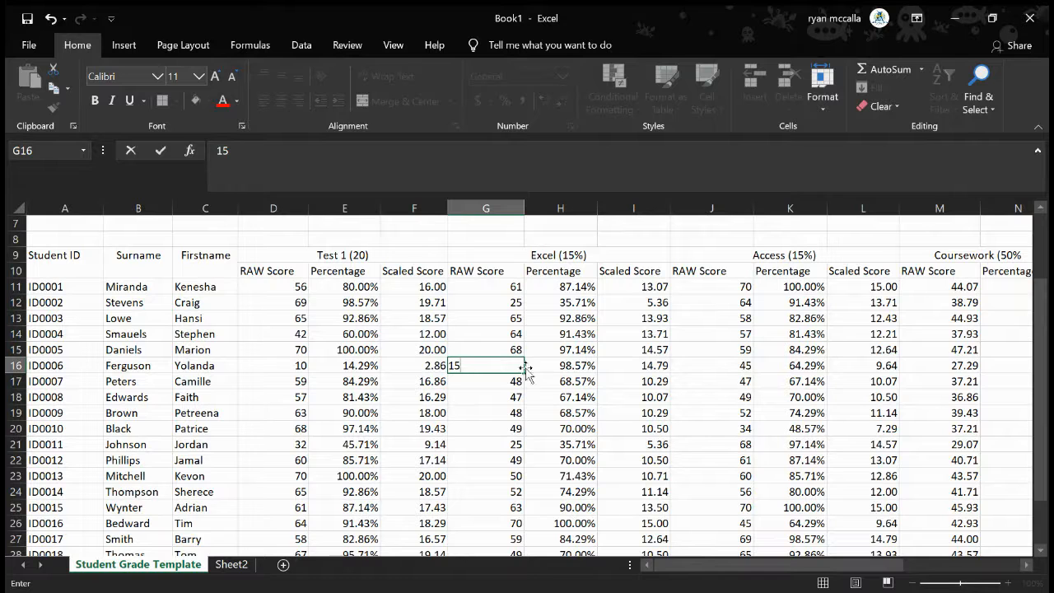
{"action": "left_click", "coordinate": [705, 366]}
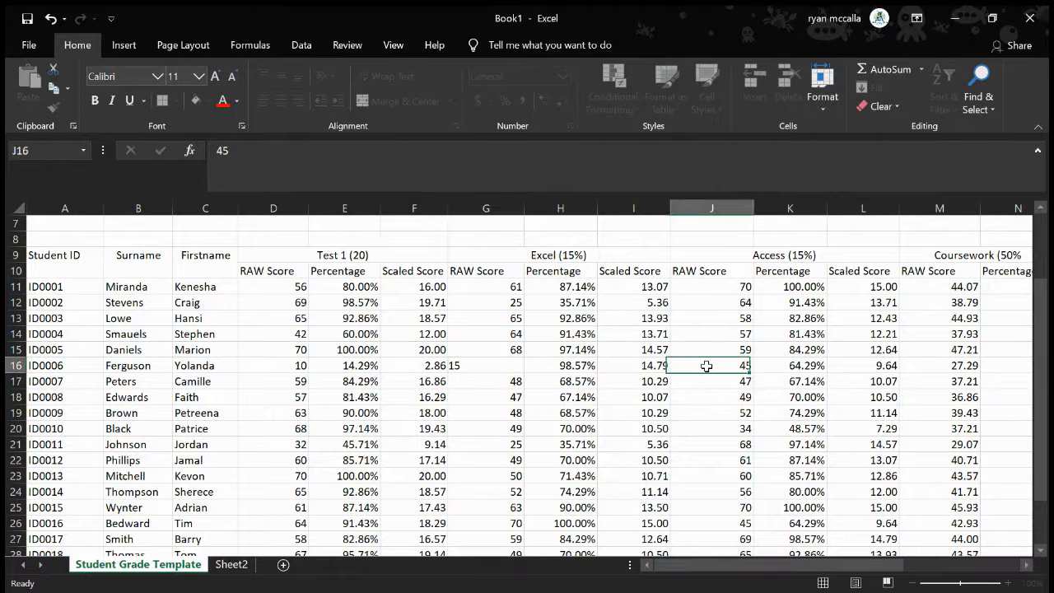
{"action": "type", "text": "13"}
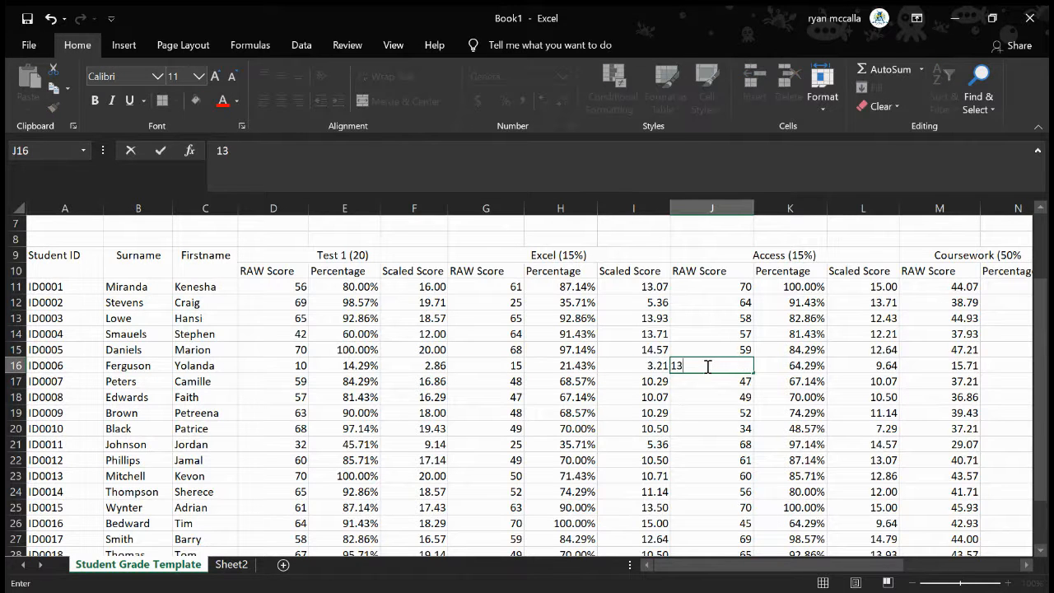
{"action": "left_click", "coordinate": [929, 366]}
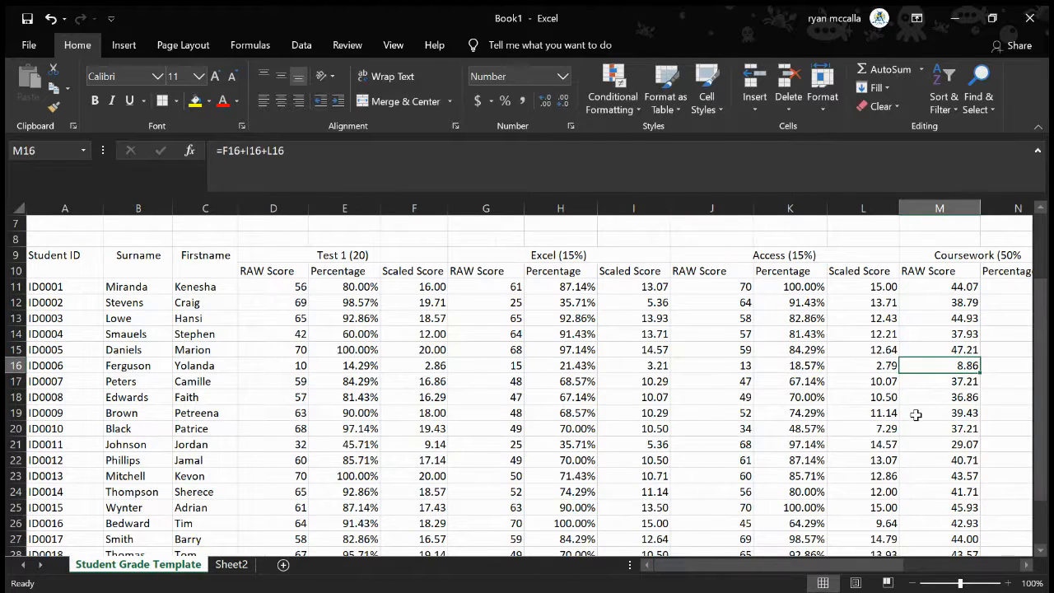
Set the Final Examination raw score in O16 to 21
{"action": "scroll", "coordinate": [917, 413], "scroll_direction": "right", "scroll_amount": 5}
{"action": "scroll", "coordinate": [916, 414], "scroll_direction": "right", "scroll_amount": 2}
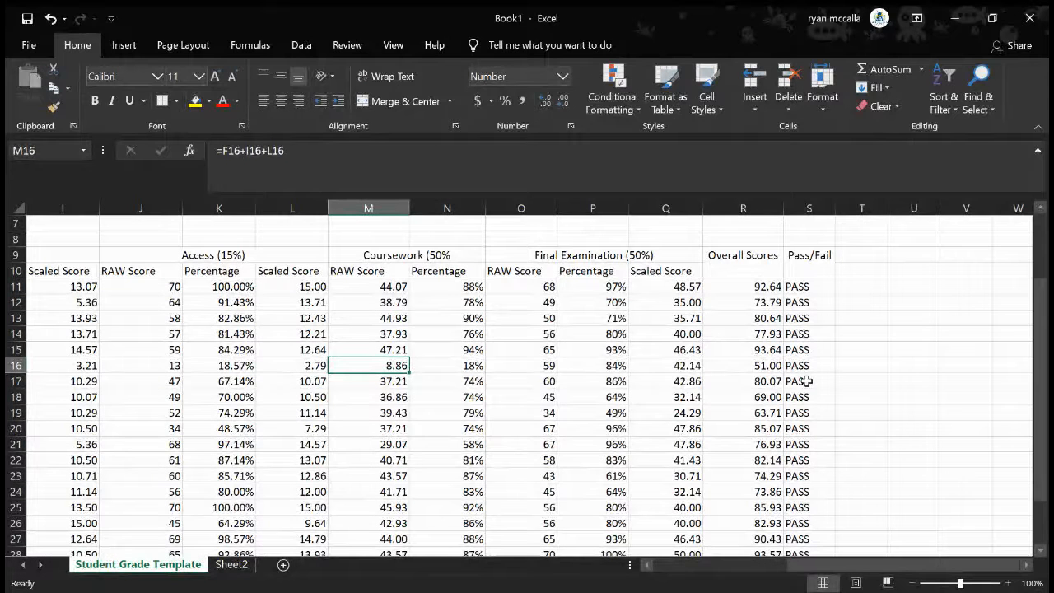
{"action": "left_click", "coordinate": [543, 365]}
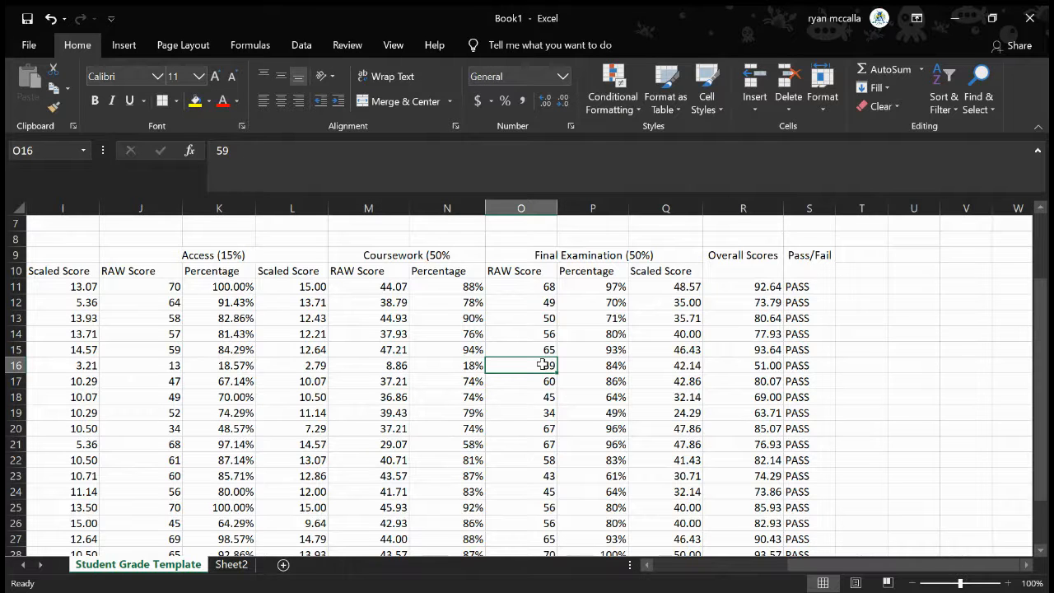
{"action": "type", "text": "21"}
{"action": "left_click", "coordinate": [609, 372]}
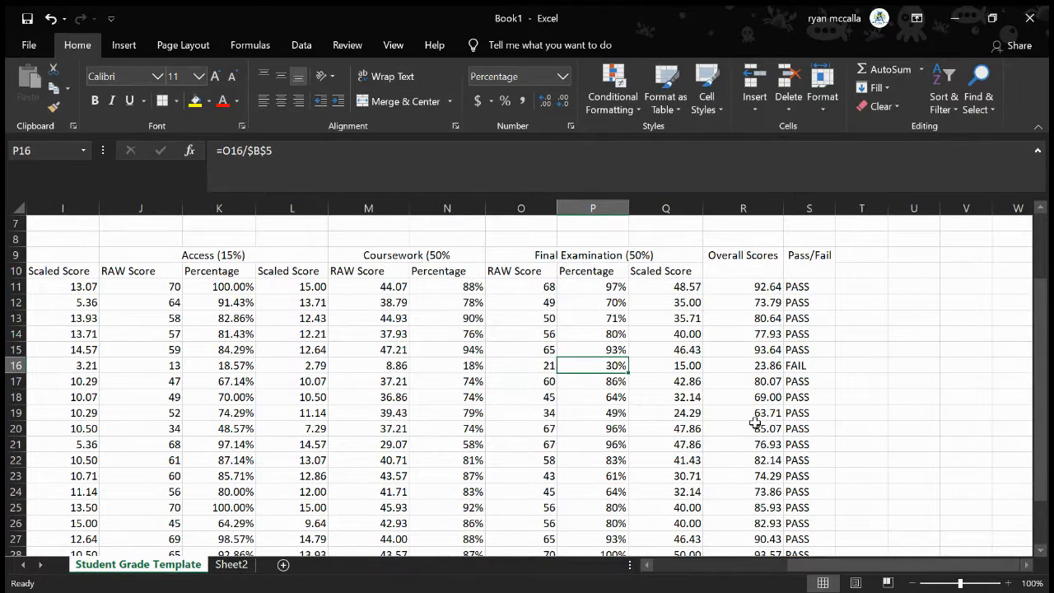
Replace the Coursework heading in M10 with SCALED SCORES and widen column M slightly to fit it
{"action": "scroll", "coordinate": [754, 423], "scroll_direction": "left", "scroll_amount": 2}
{"action": "scroll", "coordinate": [754, 422], "scroll_direction": "up", "scroll_amount": 1}
{"action": "scroll", "coordinate": [754, 422], "scroll_direction": "left", "scroll_amount": 1}
{"action": "scroll", "coordinate": [754, 422], "scroll_direction": "up", "scroll_amount": 1}
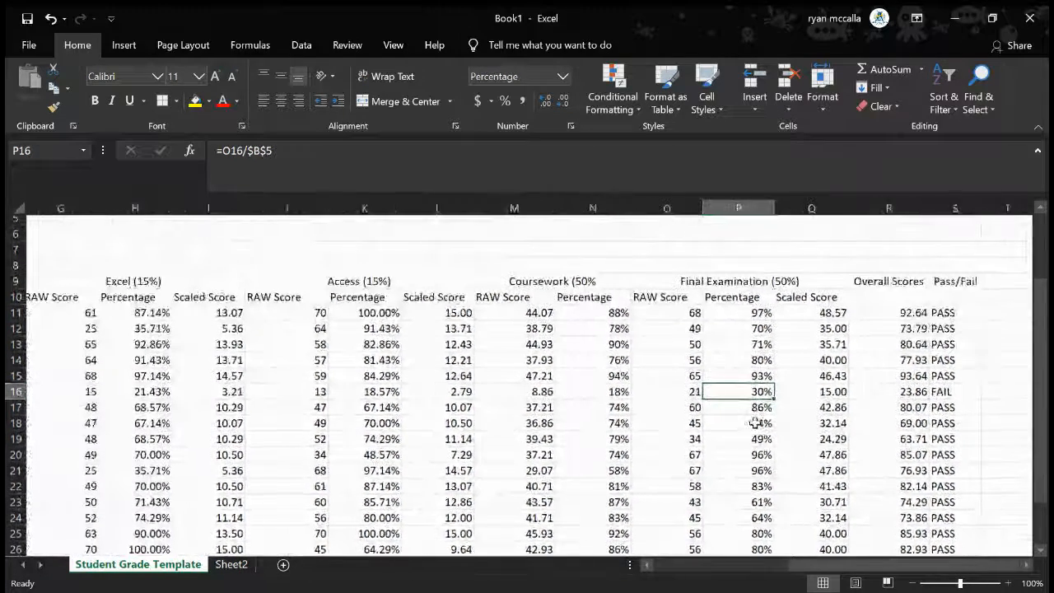
{"action": "left_click", "coordinate": [509, 303]}
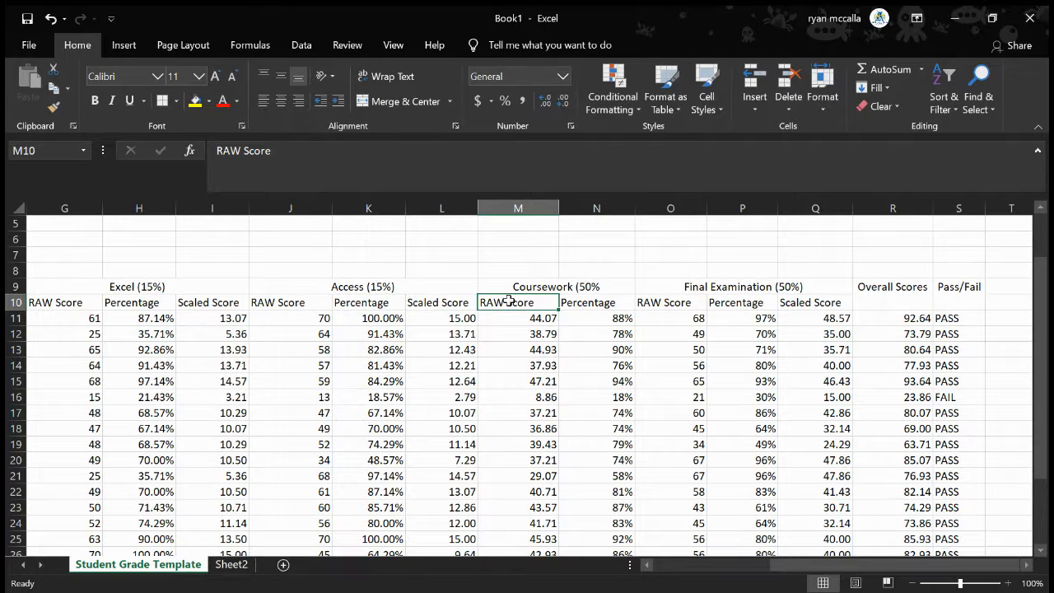
{"action": "type", "text": "S"}
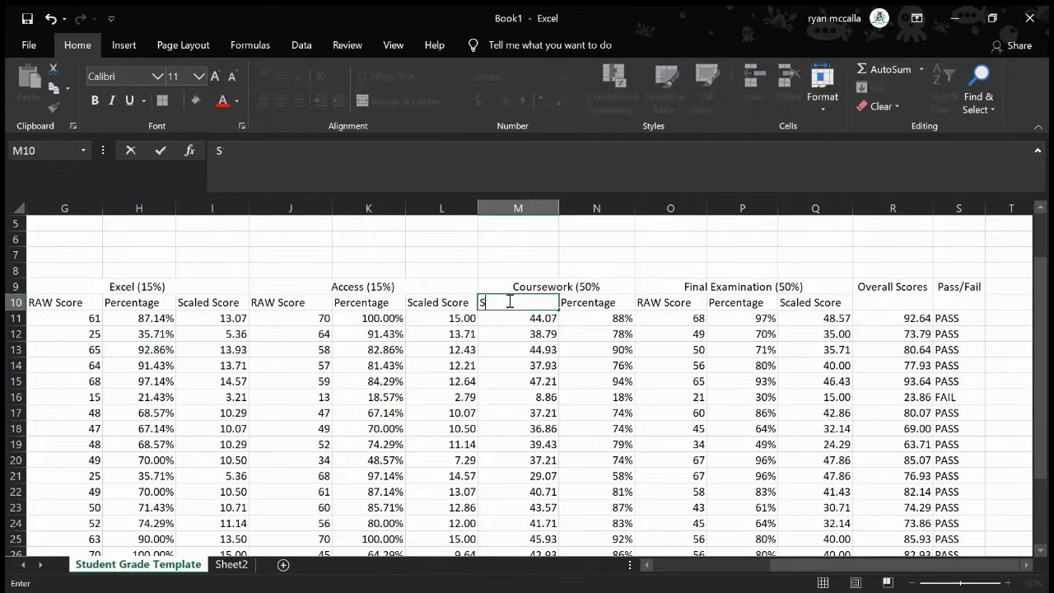
{"action": "type", "text": "CALED"}
{"action": "type", "text": "SCORES"}
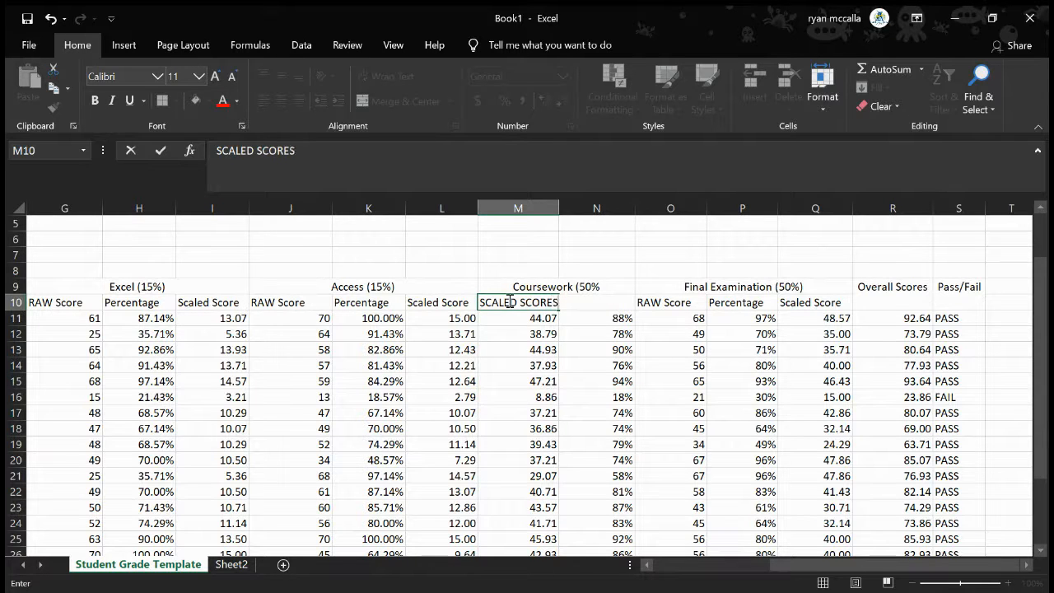
{"action": "left_click", "coordinate": [561, 369]}
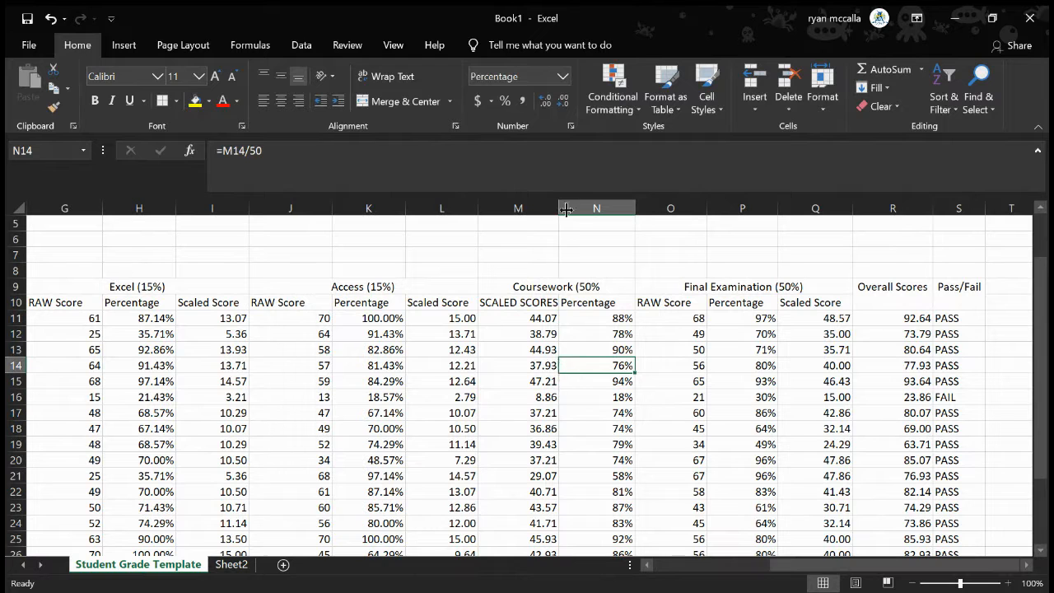
{"action": "left_click_drag", "start_coordinate": [558, 208], "coordinate": [566, 208]}
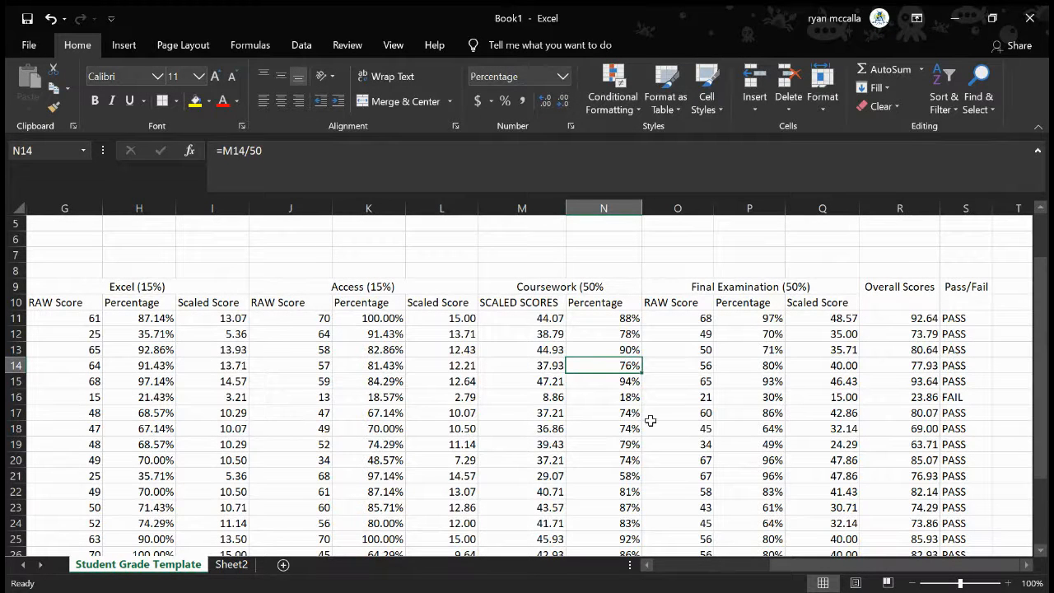
{"action": "scroll", "coordinate": [650, 421], "scroll_direction": "right", "scroll_amount": 1}
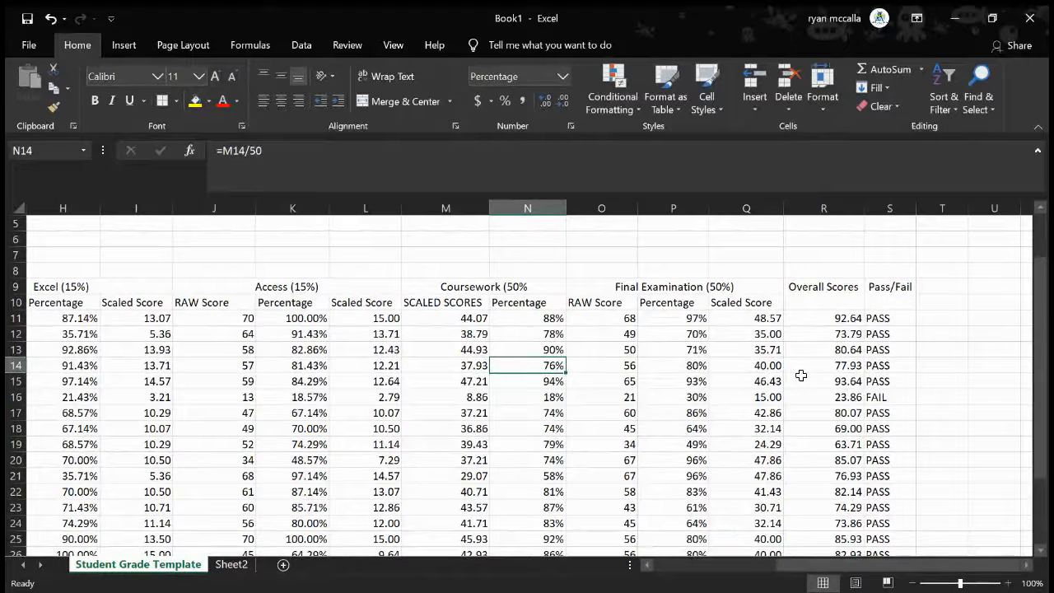
{"action": "scroll", "coordinate": [800, 376], "scroll_direction": "right", "scroll_amount": 2}
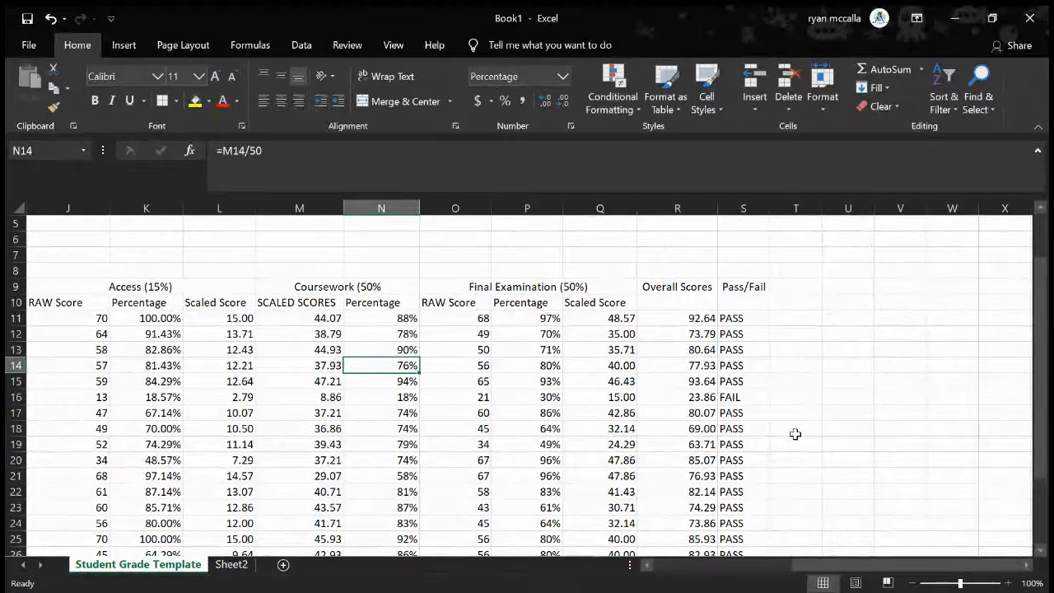
{"action": "scroll", "coordinate": [795, 434], "scroll_direction": "down", "scroll_amount": 1}
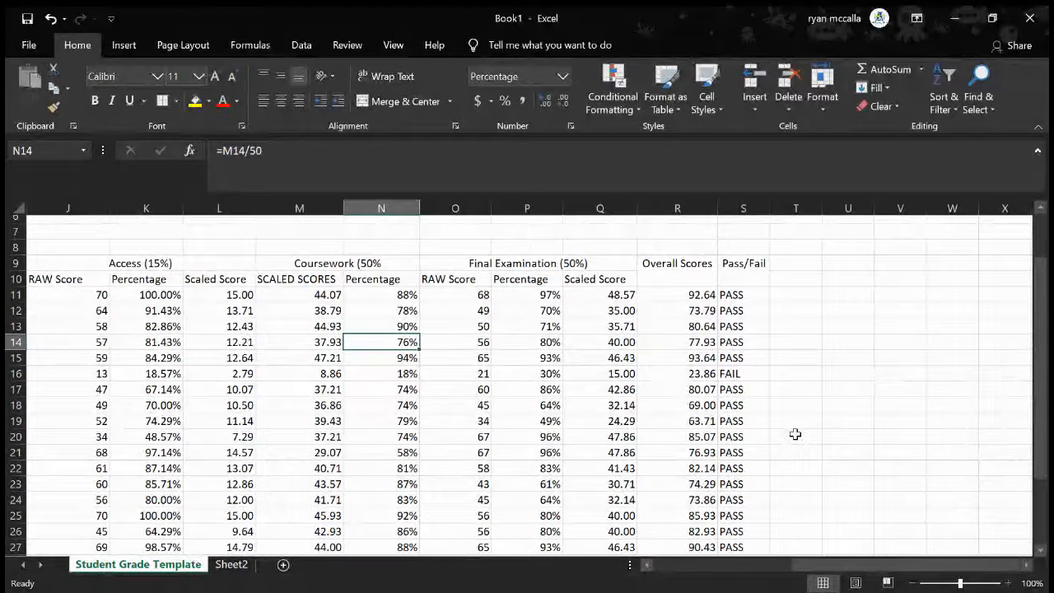
{"action": "scroll", "coordinate": [795, 434], "scroll_direction": "up", "scroll_amount": 1}
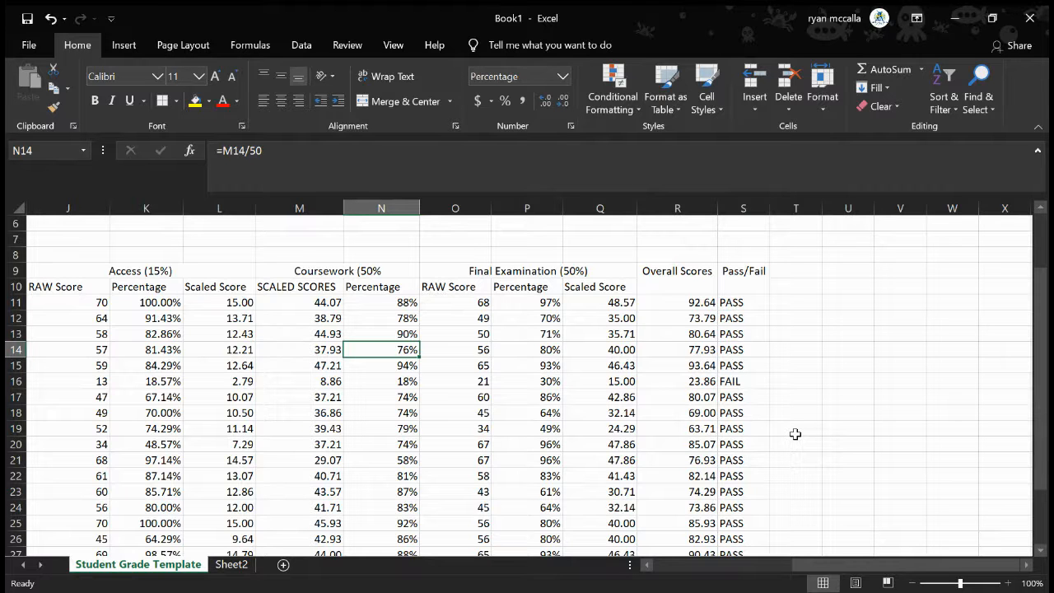
{"action": "scroll", "coordinate": [795, 434], "scroll_direction": "down", "scroll_amount": 1}
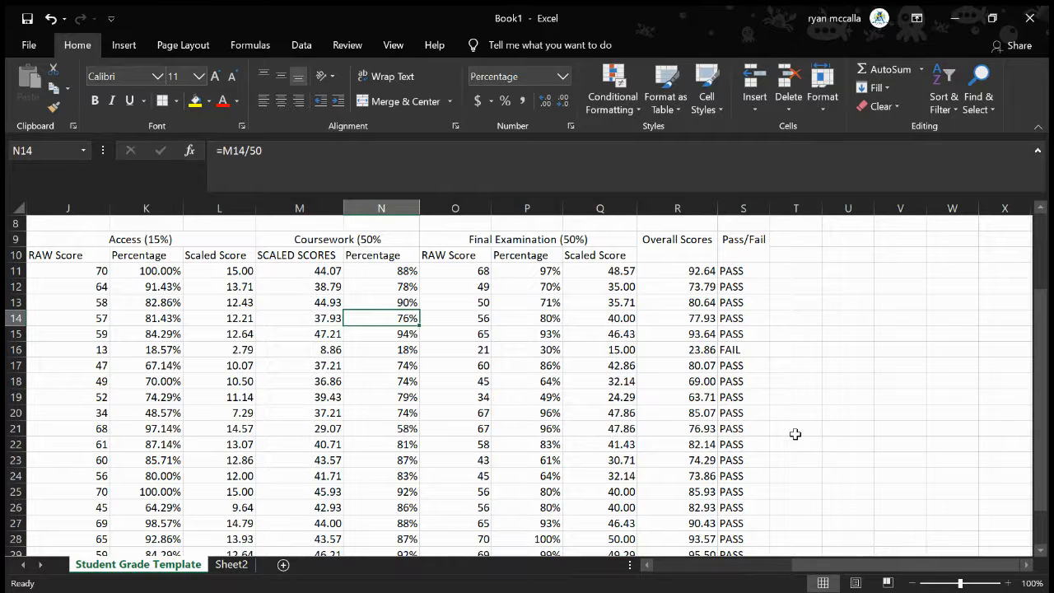
Review the grade sheet's columns from Pass/Fail back through the Final Examination, Coursework, Access and Excel scores
{"action": "scroll", "coordinate": [228, 374], "scroll_direction": "left", "scroll_amount": 1}
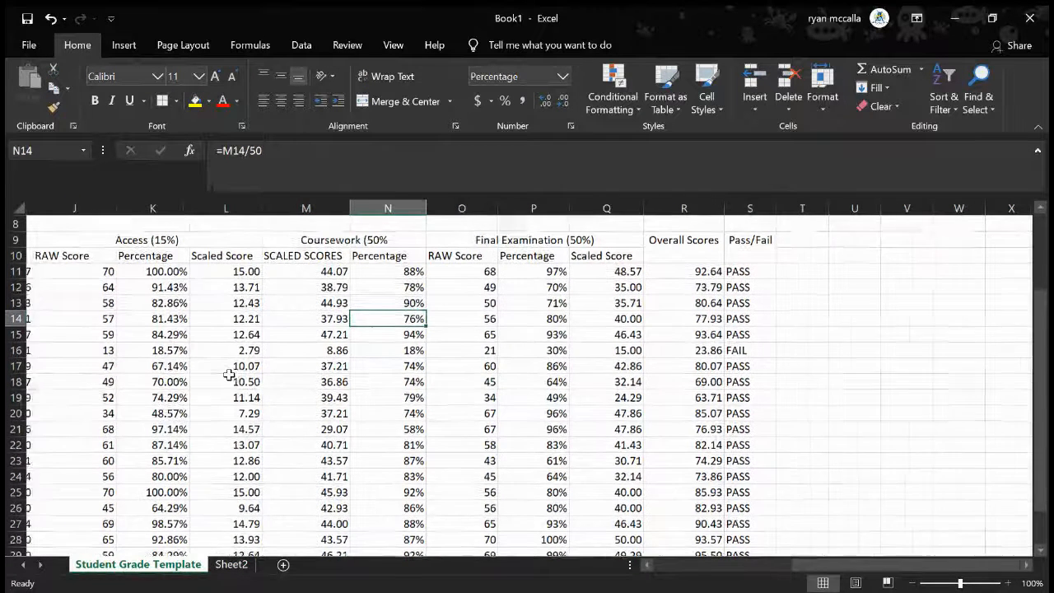
{"action": "scroll", "coordinate": [228, 375], "scroll_direction": "left", "scroll_amount": 1}
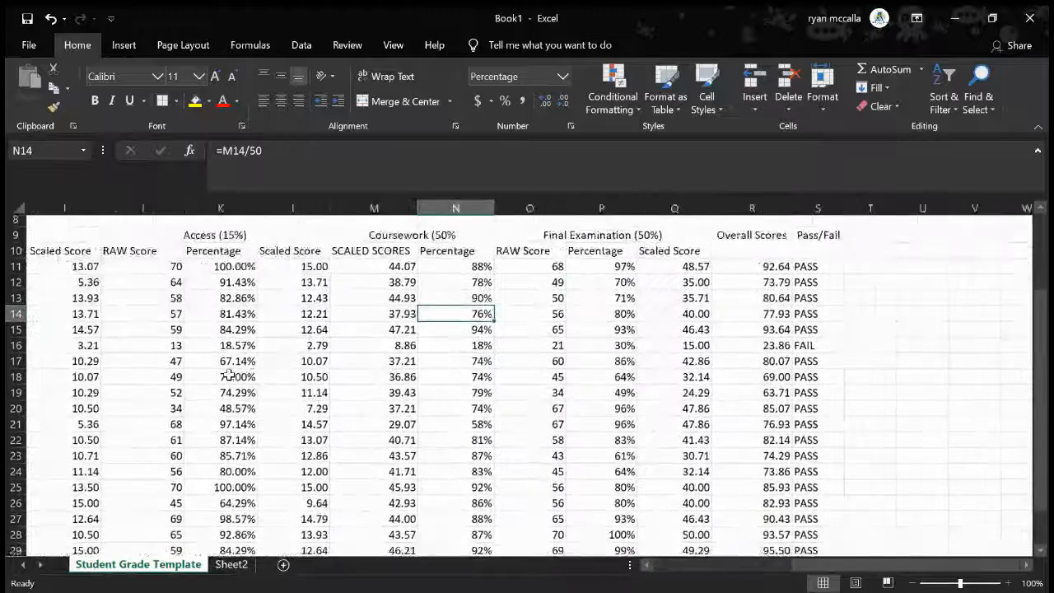
{"action": "scroll", "coordinate": [228, 375], "scroll_direction": "left", "scroll_amount": 1}
{"action": "scroll", "coordinate": [228, 375], "scroll_direction": "down", "scroll_amount": 1}
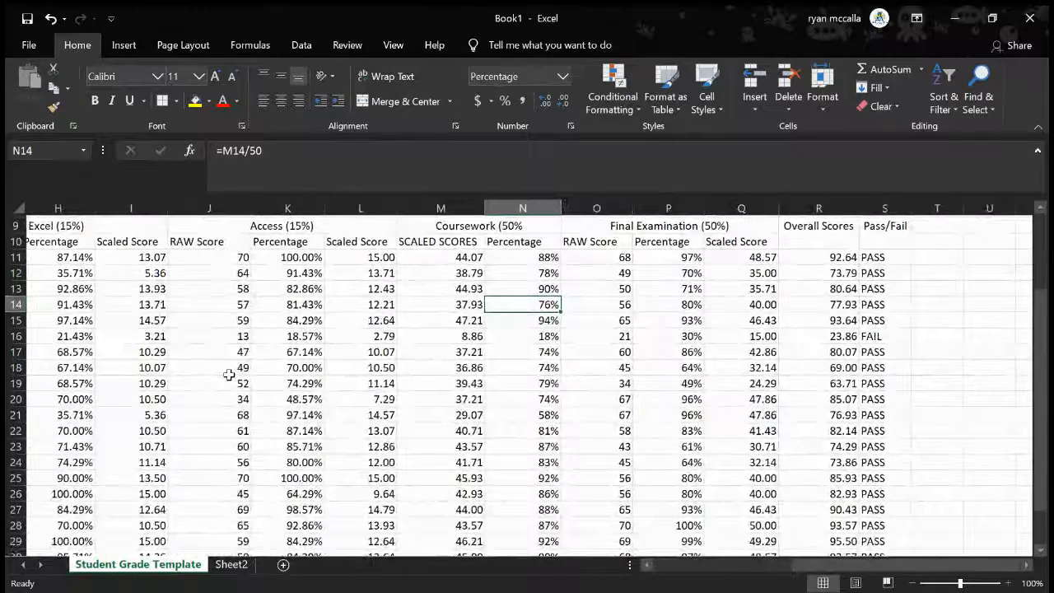
{"action": "scroll", "coordinate": [228, 375], "scroll_direction": "left", "scroll_amount": 1}
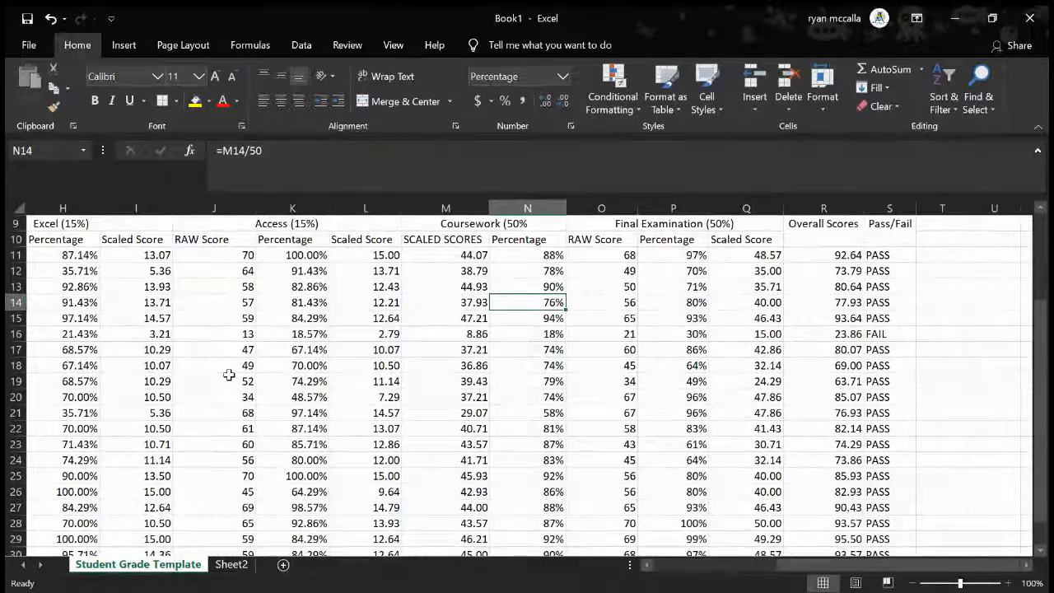
{"action": "scroll", "coordinate": [228, 374], "scroll_direction": "left", "scroll_amount": 1}
{"action": "scroll", "coordinate": [228, 375], "scroll_direction": "down", "scroll_amount": 1}
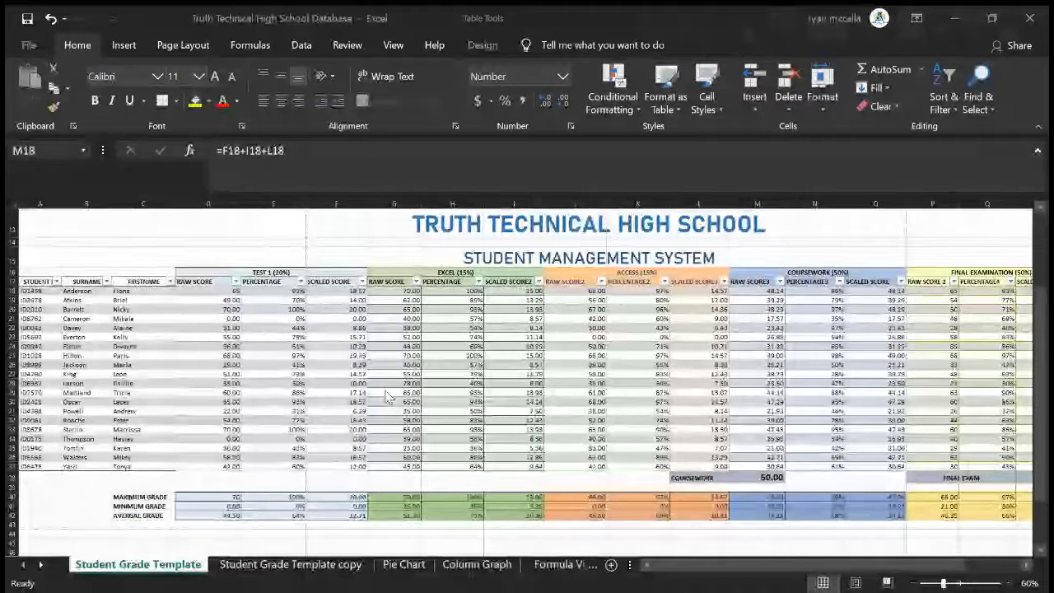
Examine the formatted grade table in the Truth Technical High School Database workbook, including its title area, Pass/Fail column and grade summary rows
{"action": "scroll", "coordinate": [387, 396], "scroll_direction": "right", "scroll_amount": 5}
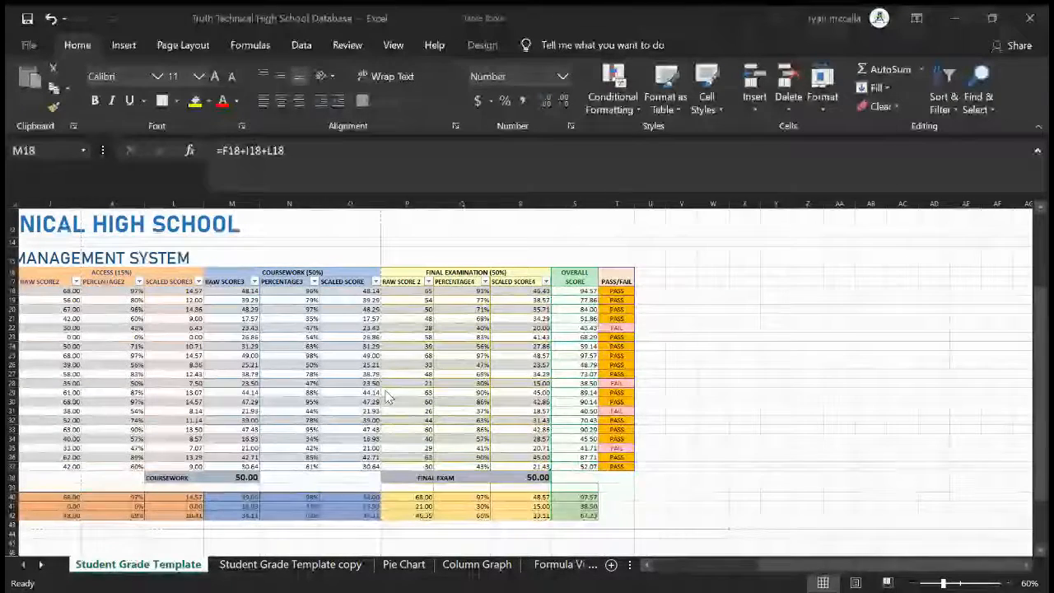
{"action": "scroll", "coordinate": [387, 396], "scroll_direction": "left", "scroll_amount": 5}
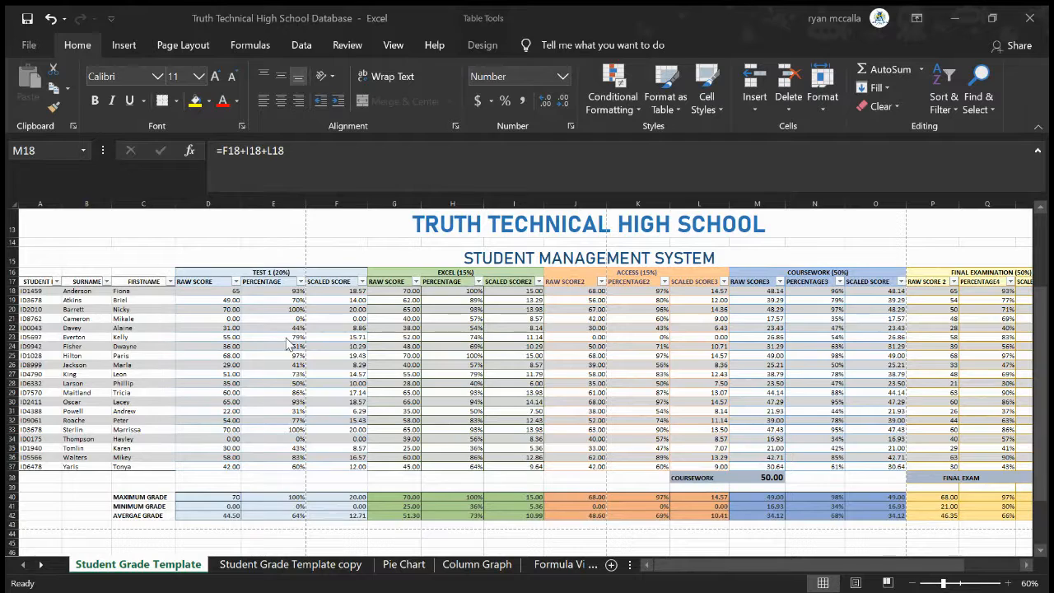
{"action": "scroll", "coordinate": [533, 441], "scroll_direction": "right", "scroll_amount": 3}
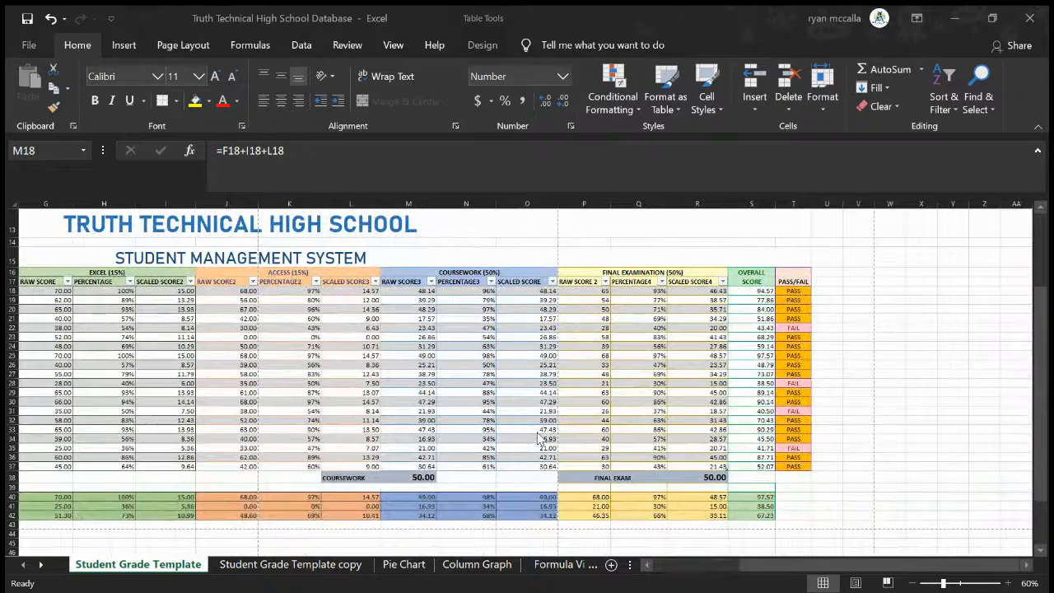
{"action": "scroll", "coordinate": [541, 438], "scroll_direction": "left", "scroll_amount": 2}
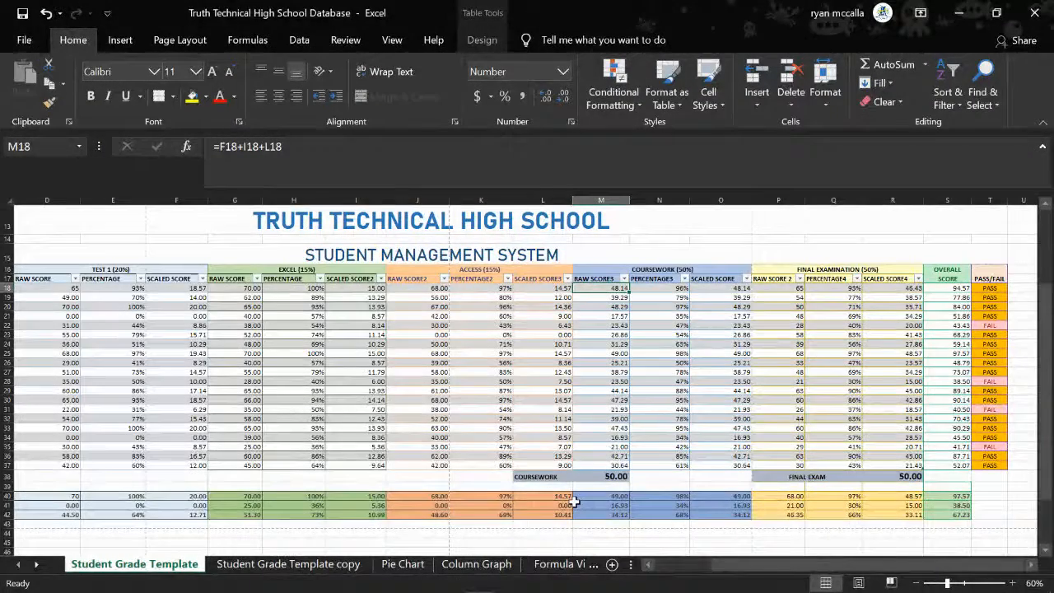
{"action": "scroll", "coordinate": [574, 502], "scroll_direction": "right", "scroll_amount": 2}
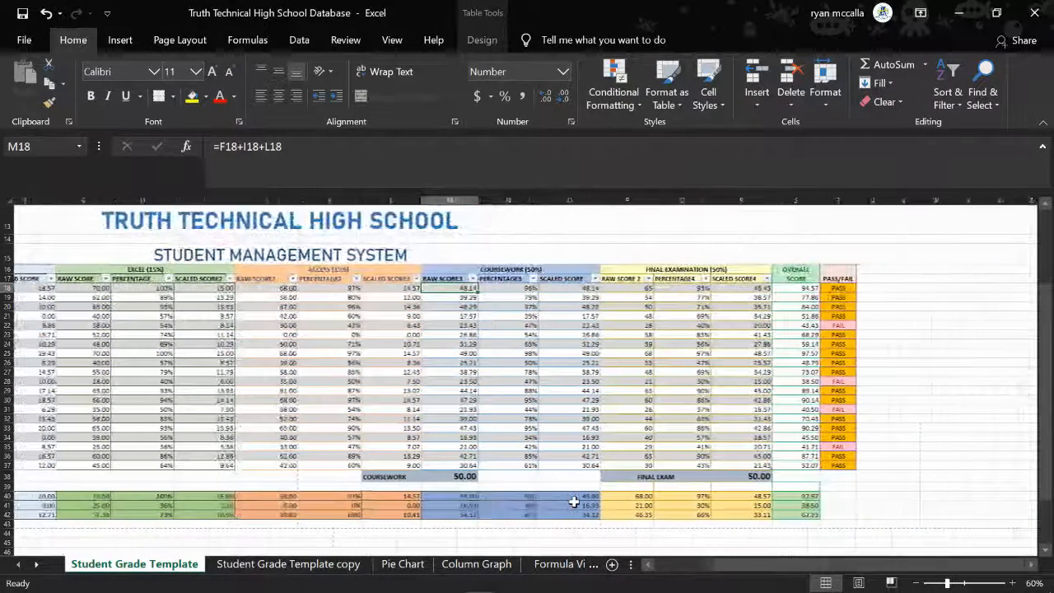
{"action": "scroll", "coordinate": [574, 503], "scroll_direction": "left", "scroll_amount": 1}
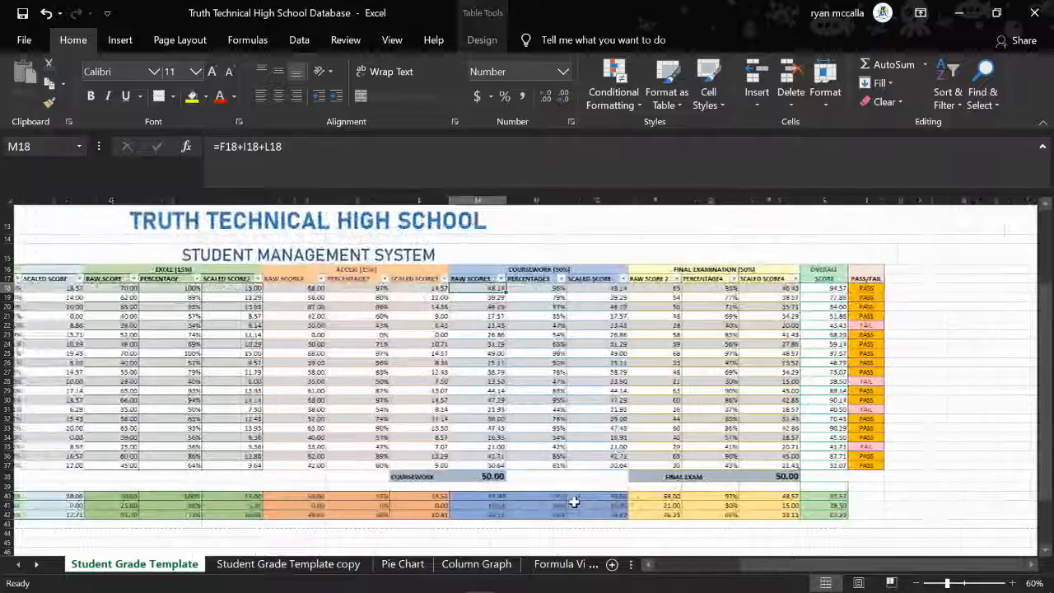
{"action": "scroll", "coordinate": [574, 502], "scroll_direction": "left", "scroll_amount": 2}
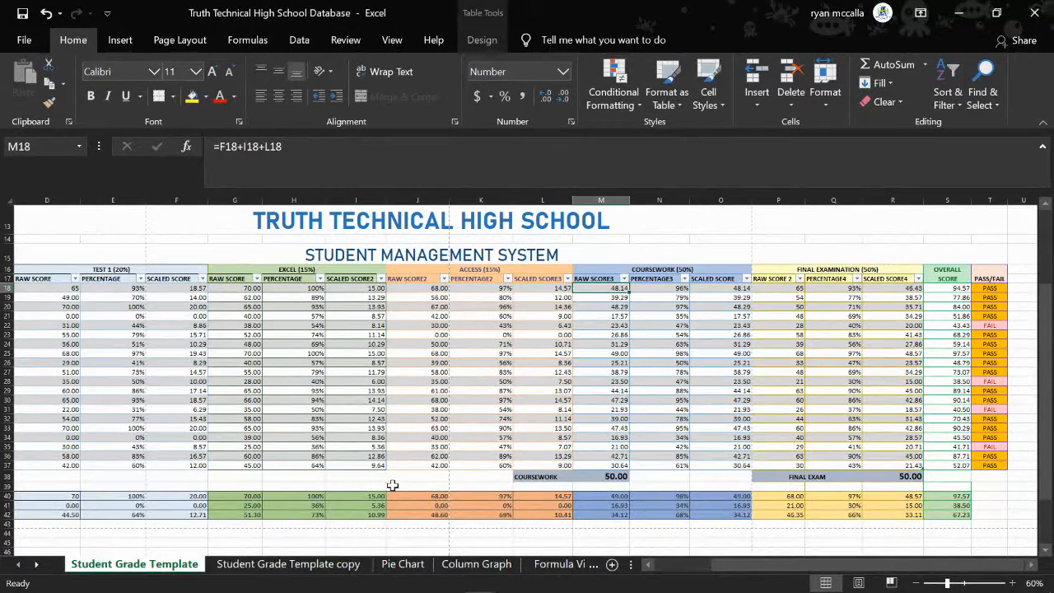
{"action": "scroll", "coordinate": [393, 485], "scroll_direction": "up", "scroll_amount": 3}
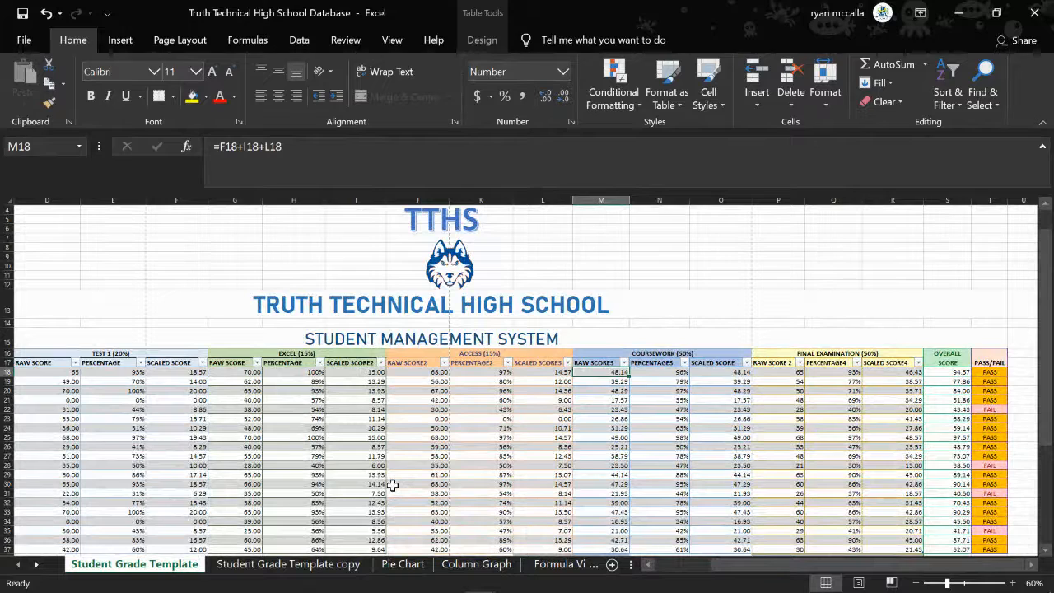
{"action": "scroll", "coordinate": [393, 485], "scroll_direction": "right", "scroll_amount": 1}
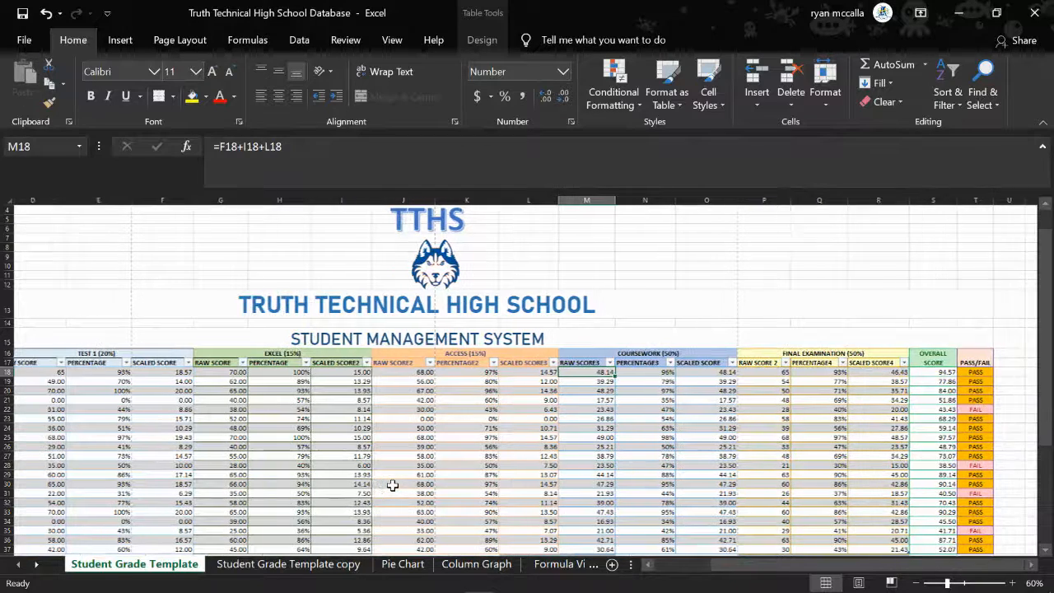
{"action": "scroll", "coordinate": [392, 485], "scroll_direction": "right", "scroll_amount": 2}
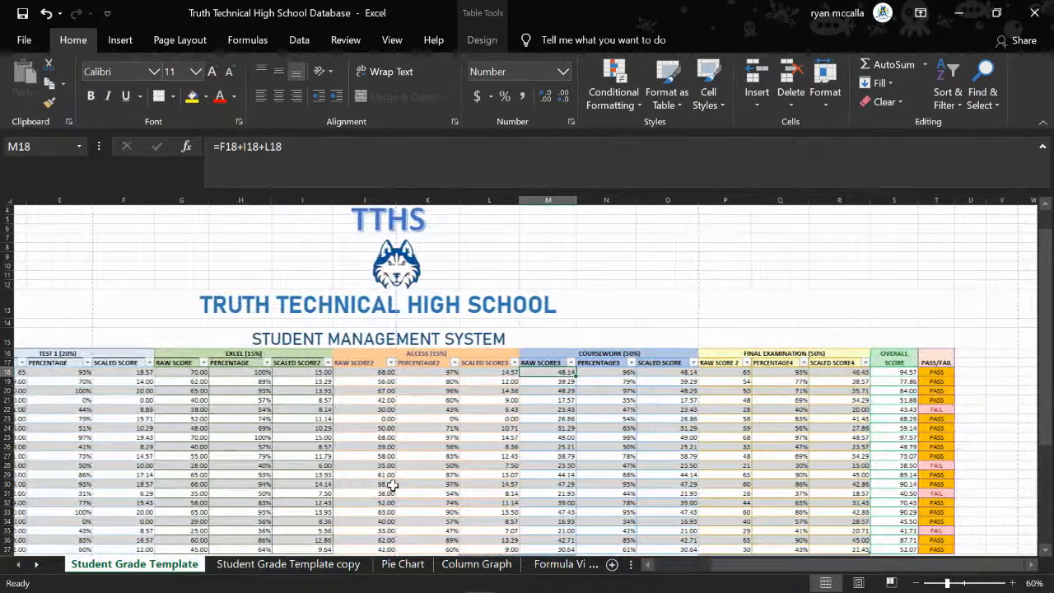
{"action": "scroll", "coordinate": [393, 485], "scroll_direction": "left", "scroll_amount": 6}
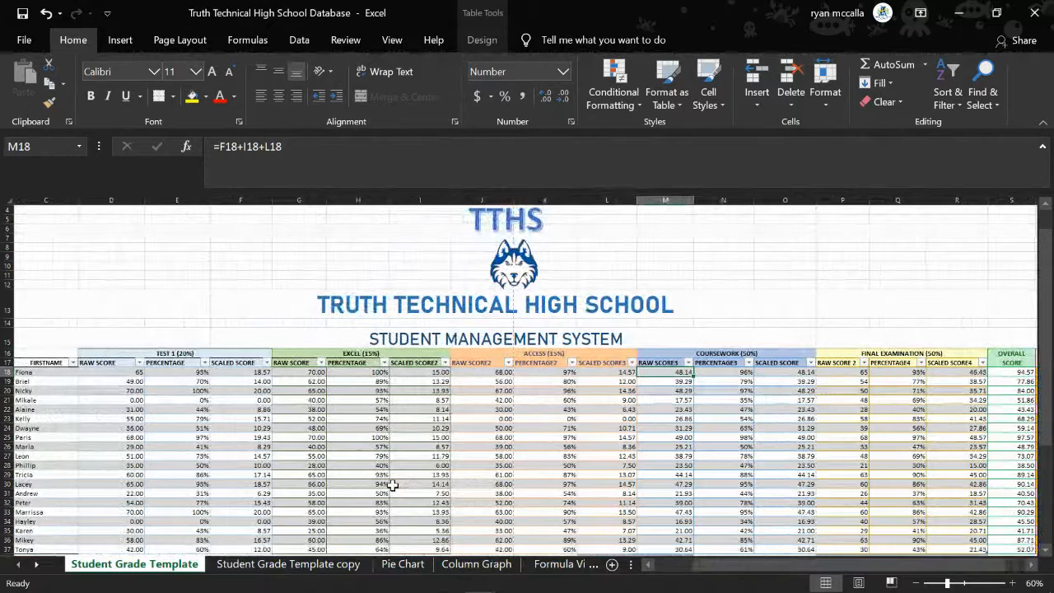
{"action": "scroll", "coordinate": [393, 485], "scroll_direction": "left", "scroll_amount": 1}
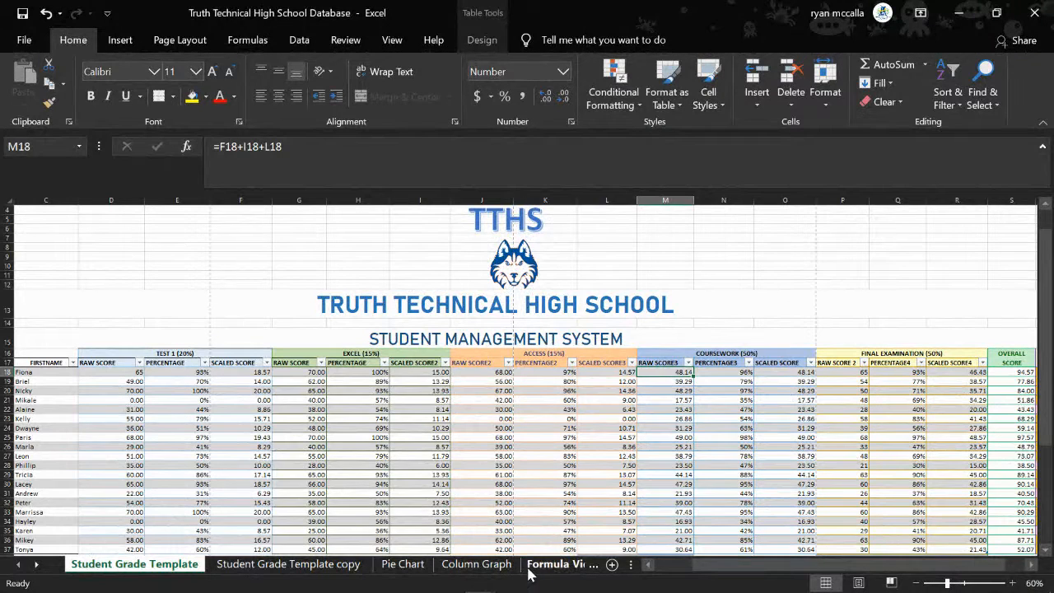
{"action": "scroll", "coordinate": [572, 425], "scroll_direction": "down", "scroll_amount": 3}
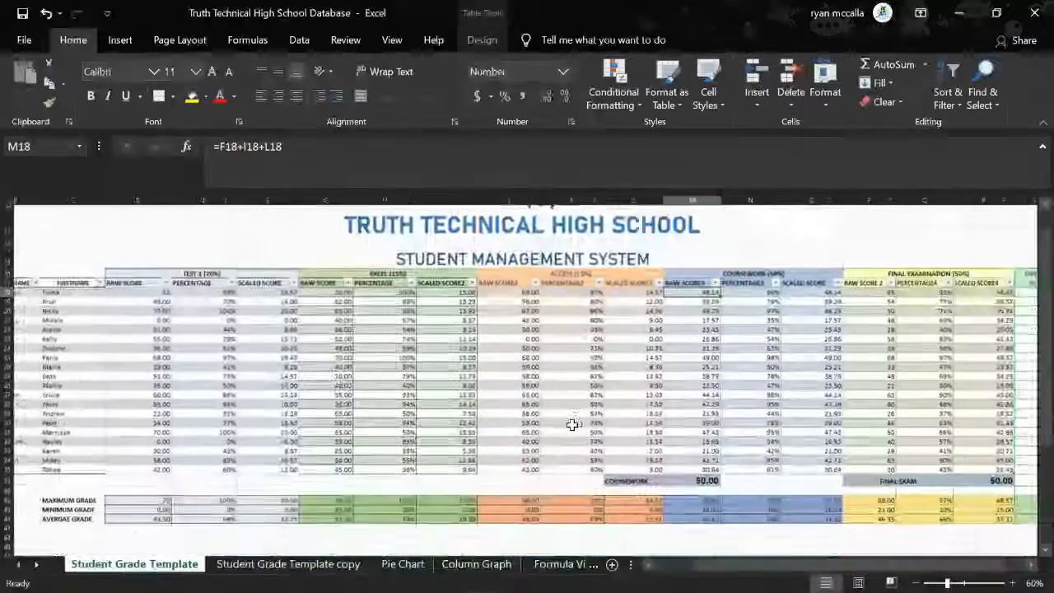
Look through the Student Grade Template copy, Pie Chart and Column Graph sheets, examining the pass/fail and Test Percentages charts
{"action": "left_click", "coordinate": [333, 567]}
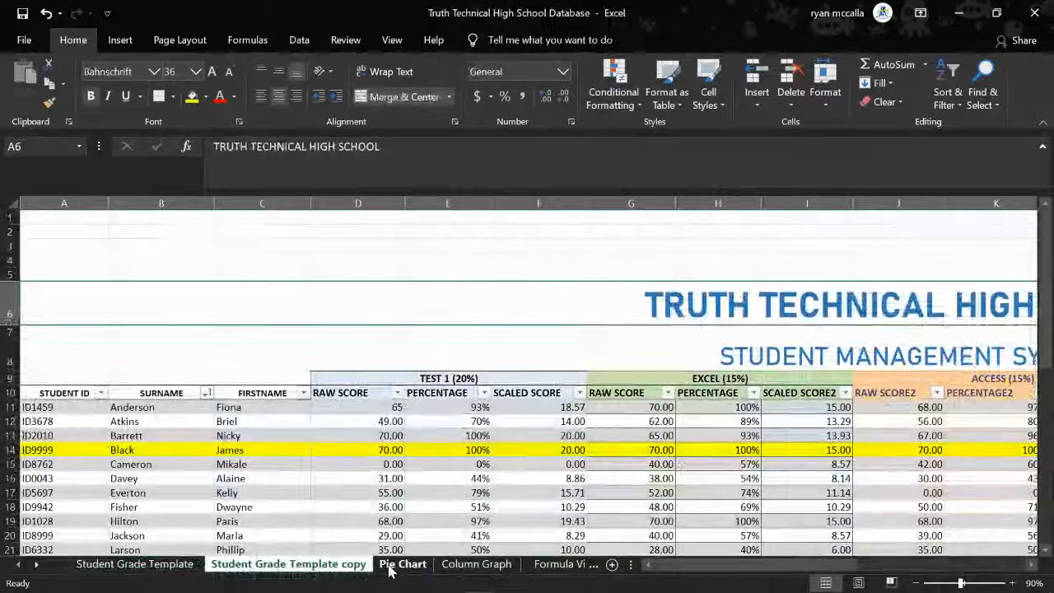
{"action": "left_click", "coordinate": [404, 565]}
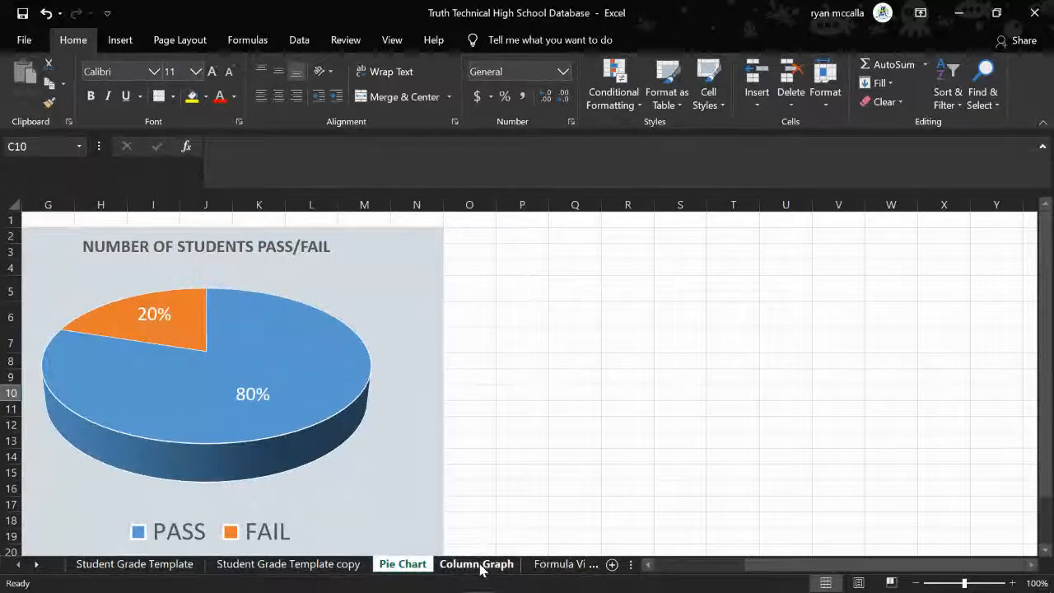
{"action": "left_click", "coordinate": [481, 565]}
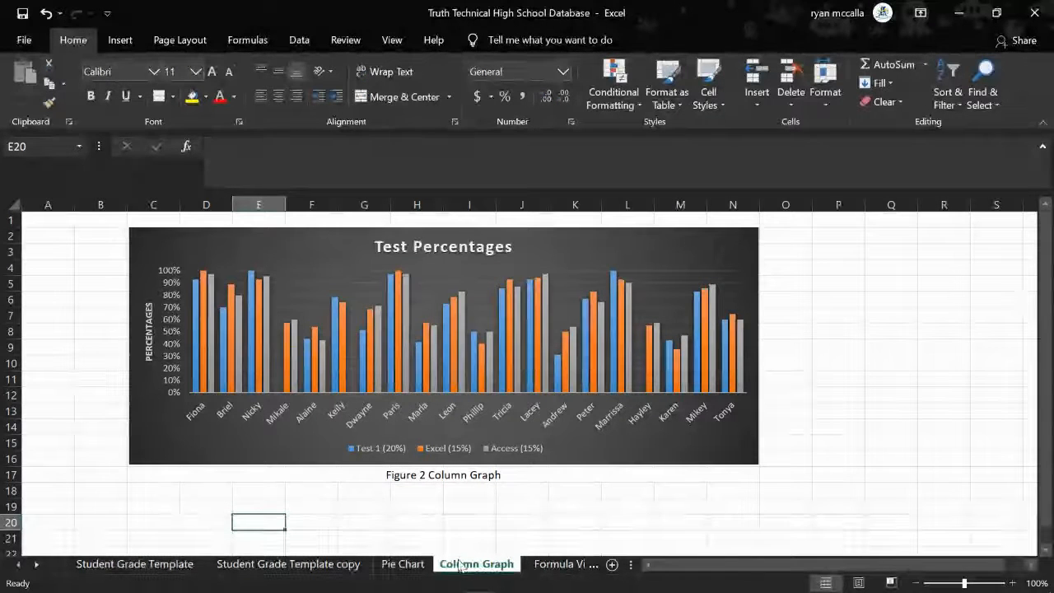
{"action": "scroll", "coordinate": [425, 430], "scroll_direction": "down", "scroll_amount": 2}
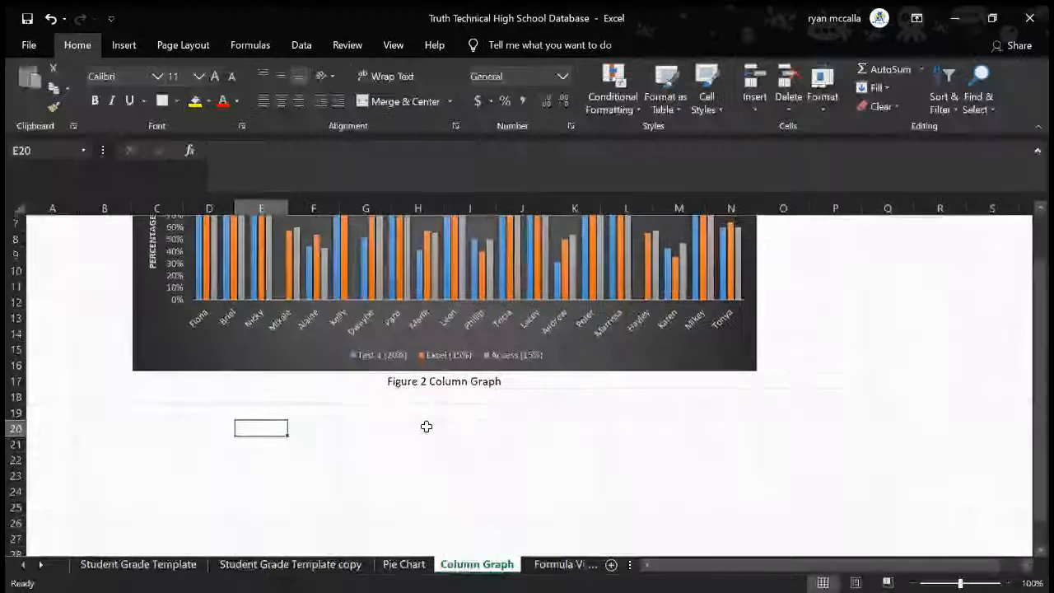
{"action": "scroll", "coordinate": [426, 426], "scroll_direction": "up", "scroll_amount": 2}
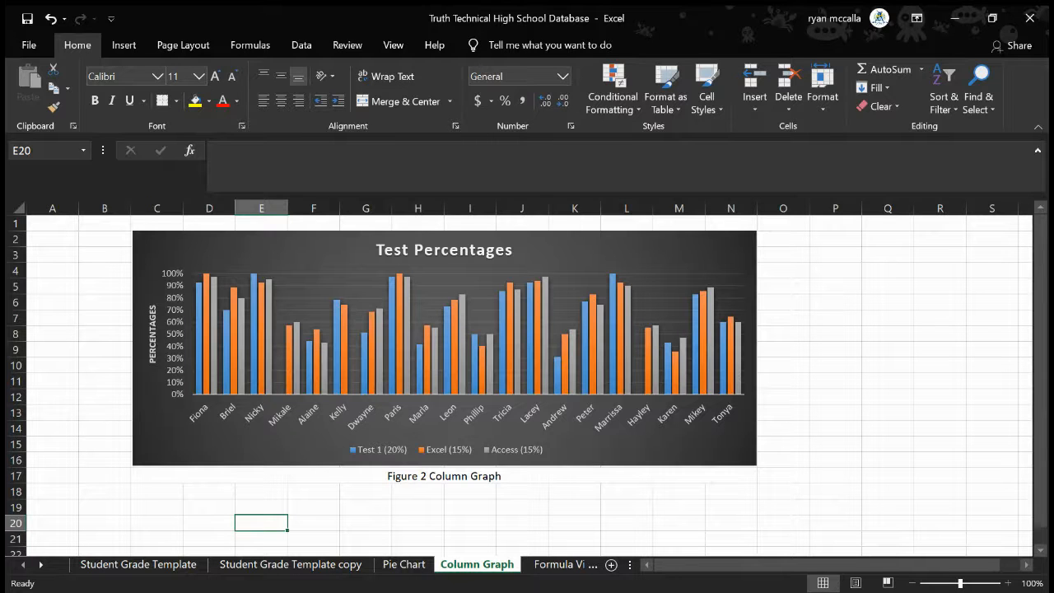
{"action": "key", "text": "alt+Tab"}
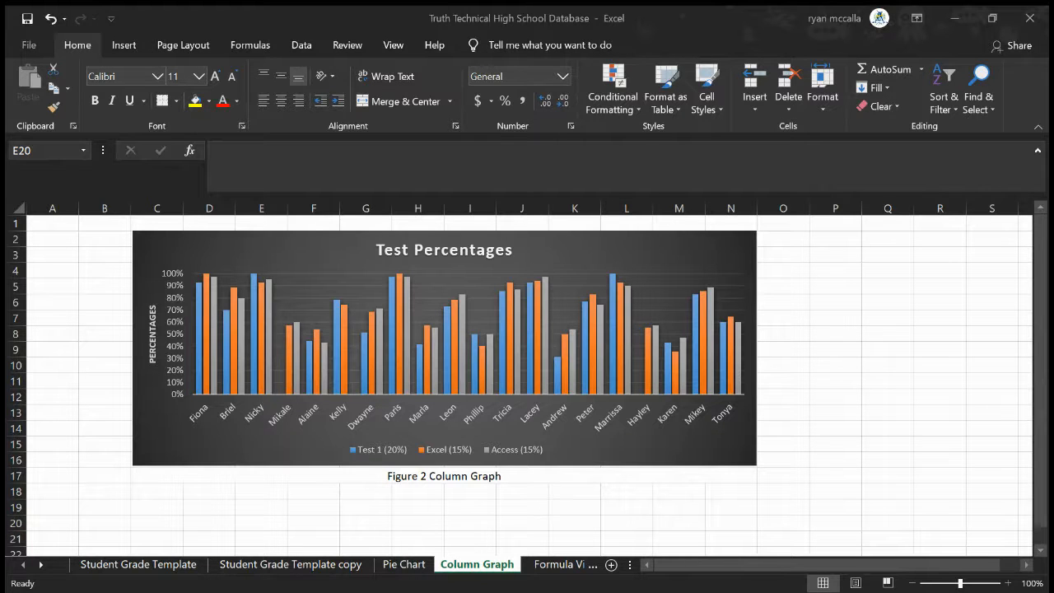